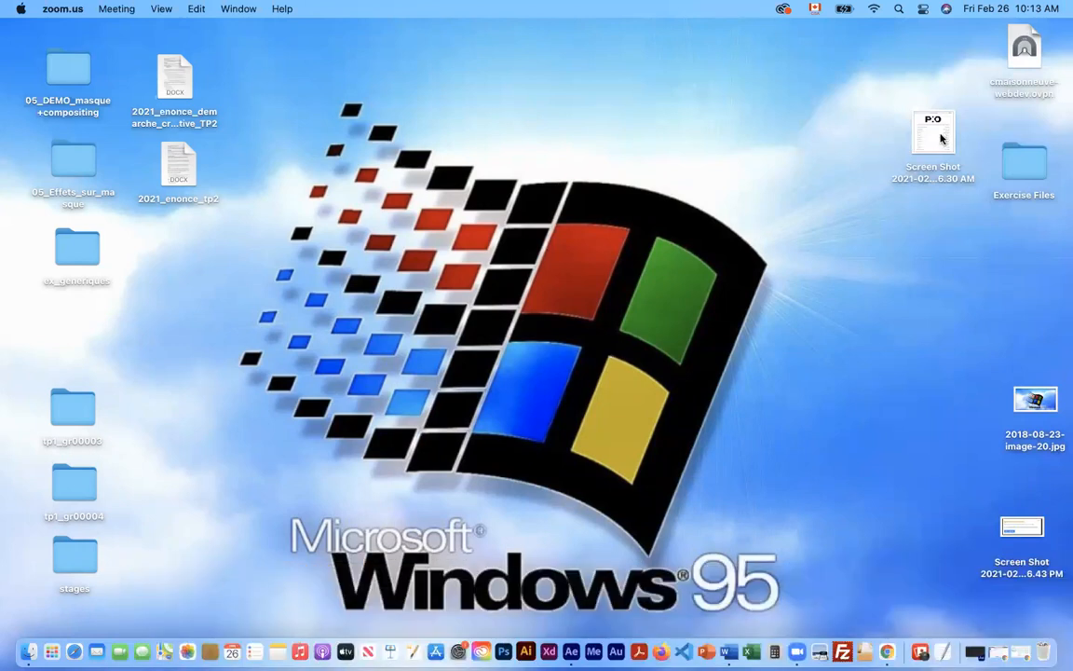
Open the 3_Export folder inside 05_Effets_sur_masque on the desktop and make the file window taller
double_click(71, 144)
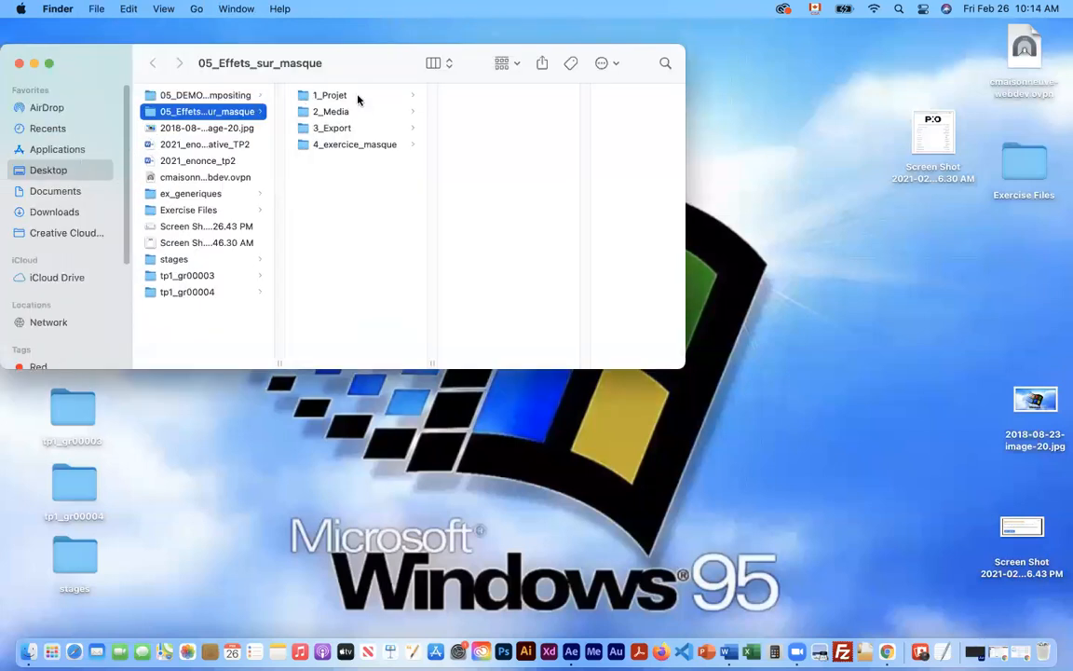
click(358, 96)
click(360, 130)
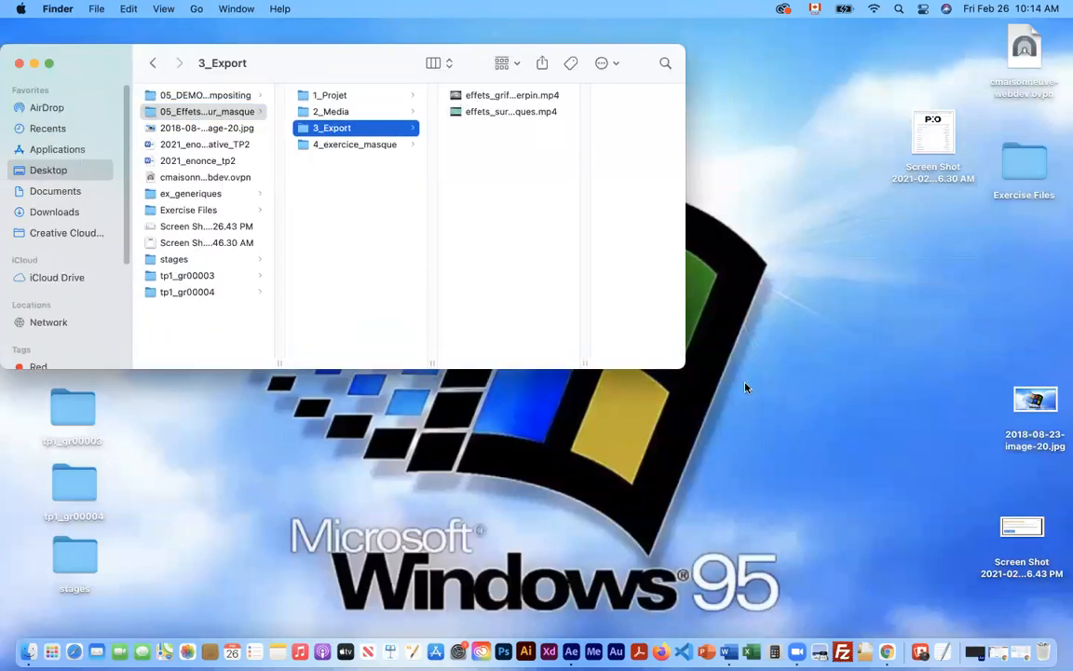
drag(657, 377, 560, 482)
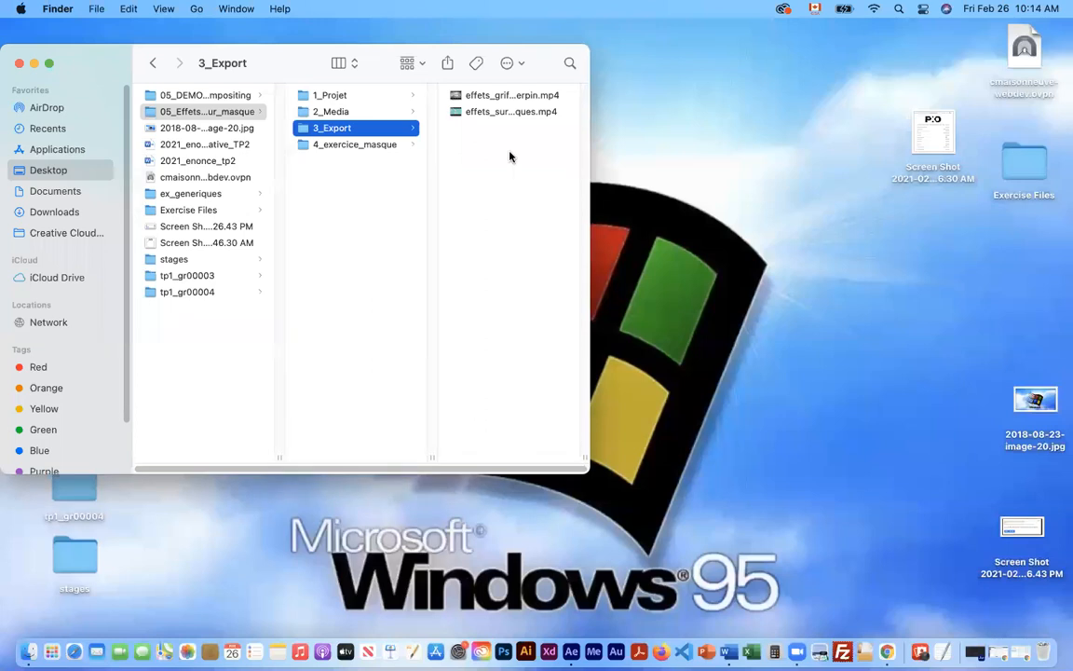
Preview effets_sur_masques.mp4, replay its radio tower animation from earlier points, and close the preview
click(484, 112)
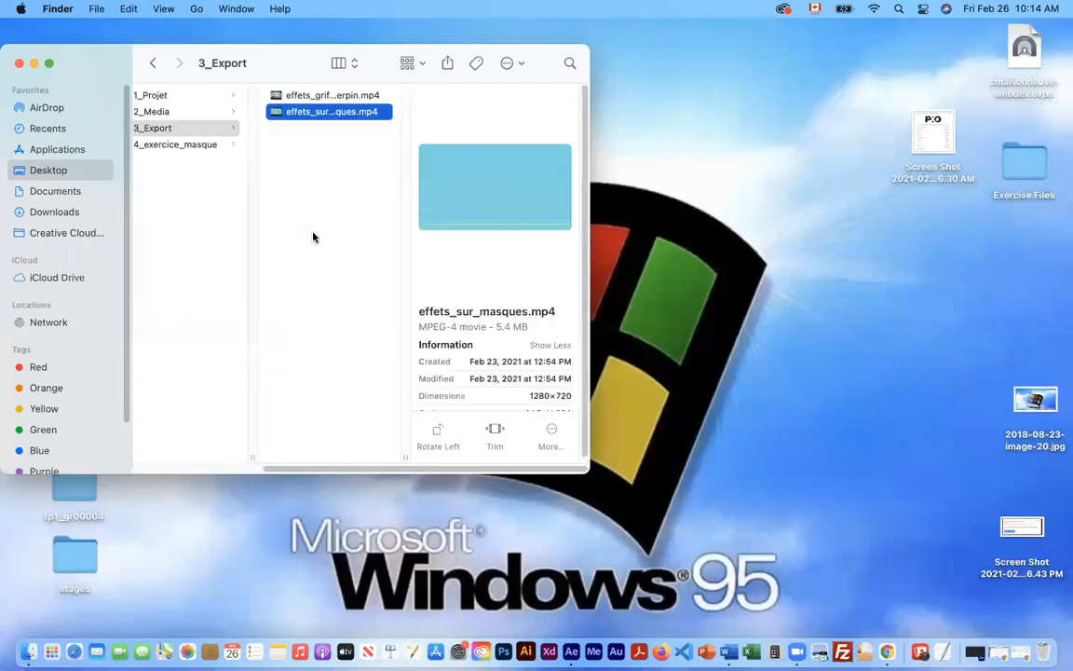
key(space)
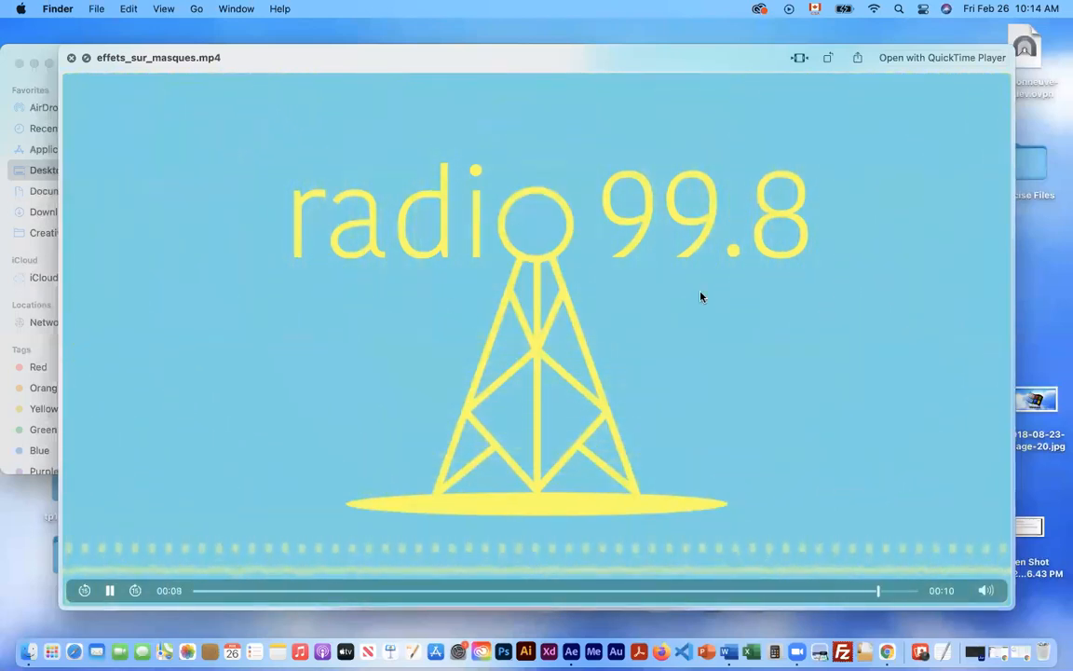
drag(917, 594, 318, 622)
click(109, 590)
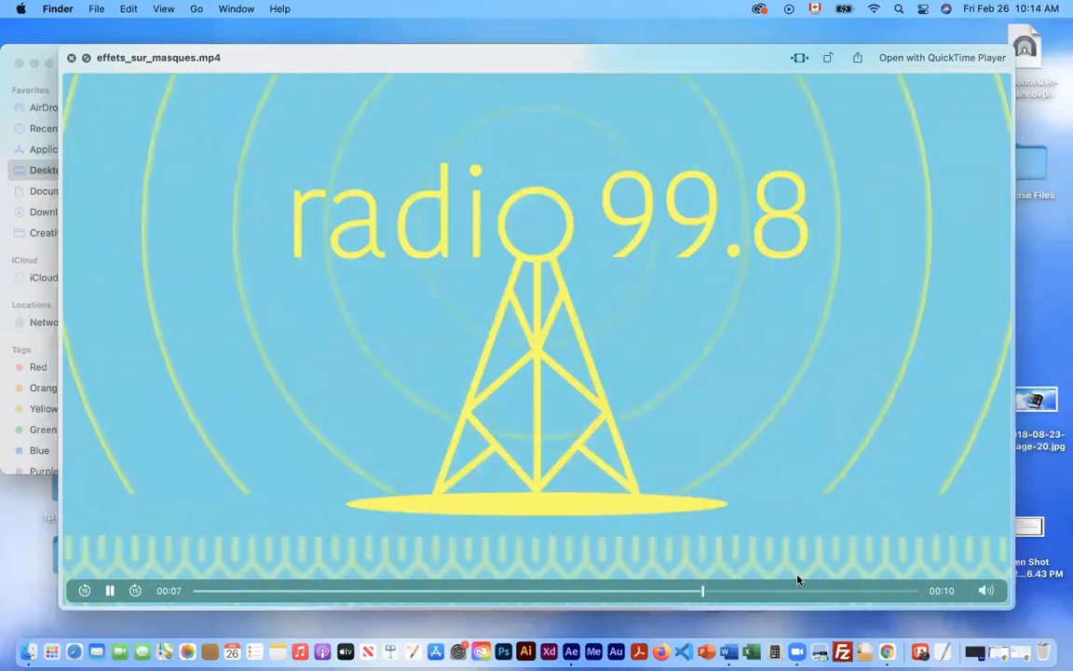
drag(768, 589, 353, 599)
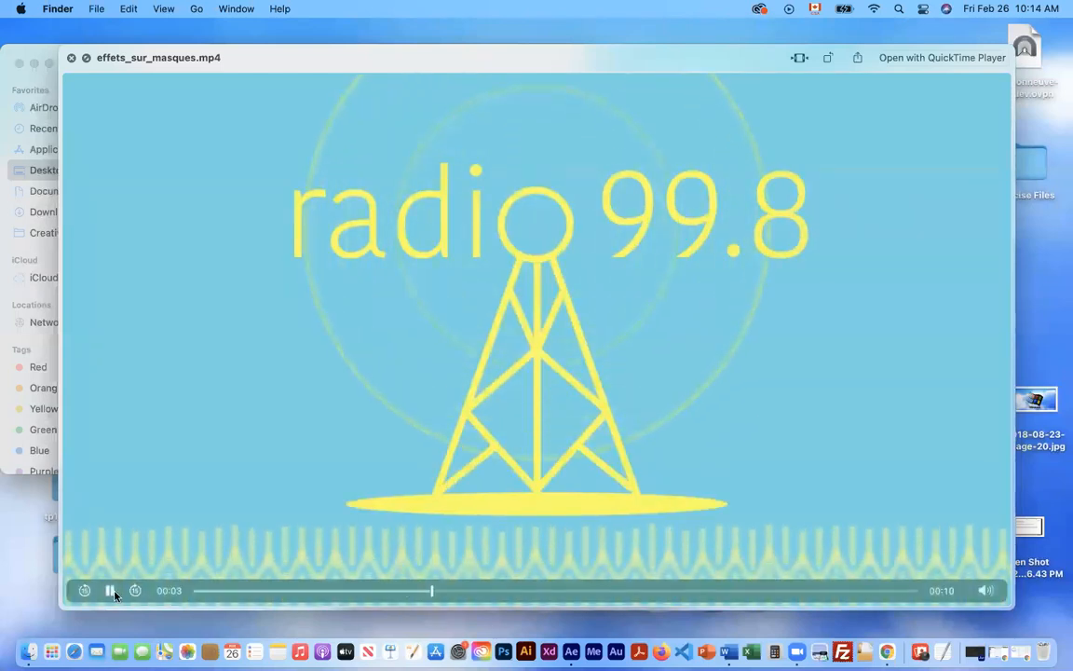
click(71, 59)
Preview effets_griffonage_lightrays_powerpin.mp4 through to its end and close the preview
click(318, 97)
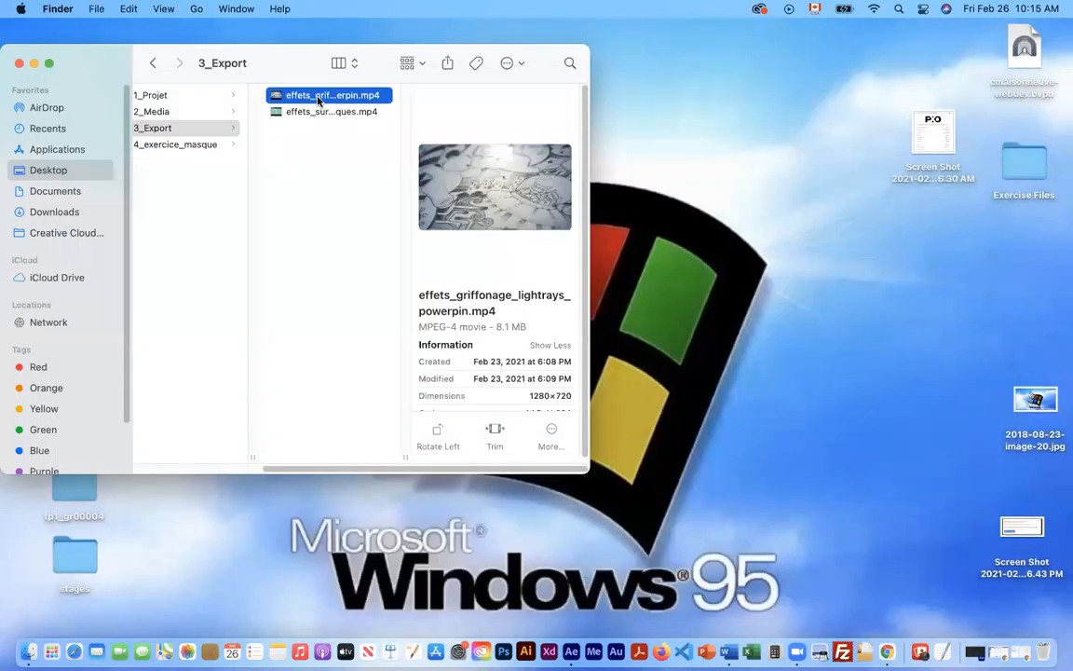
key(space)
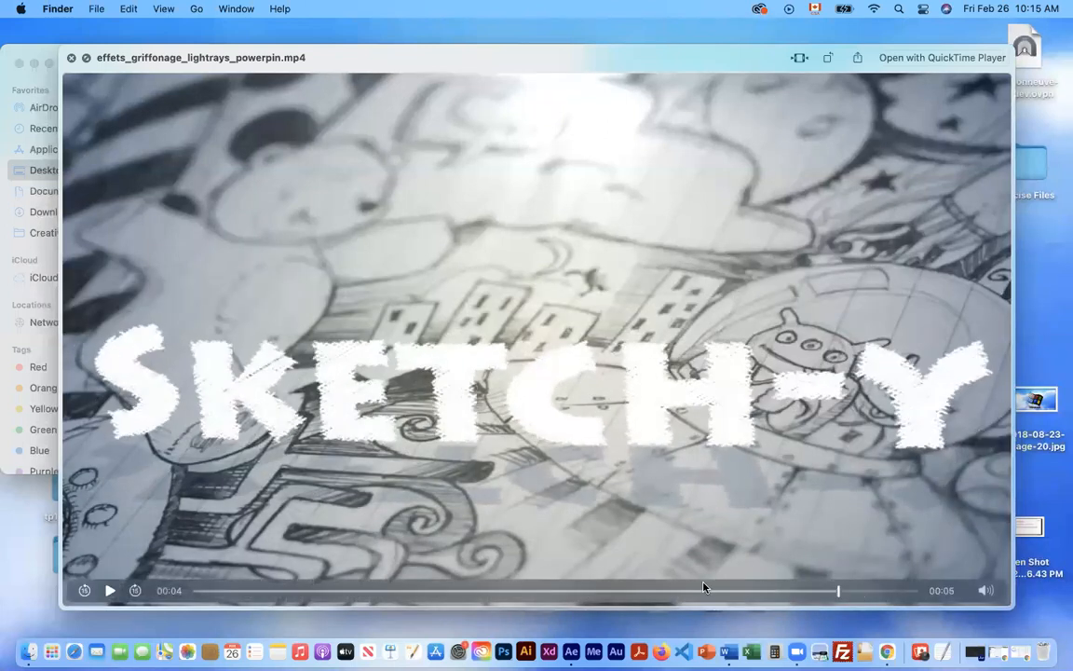
click(109, 591)
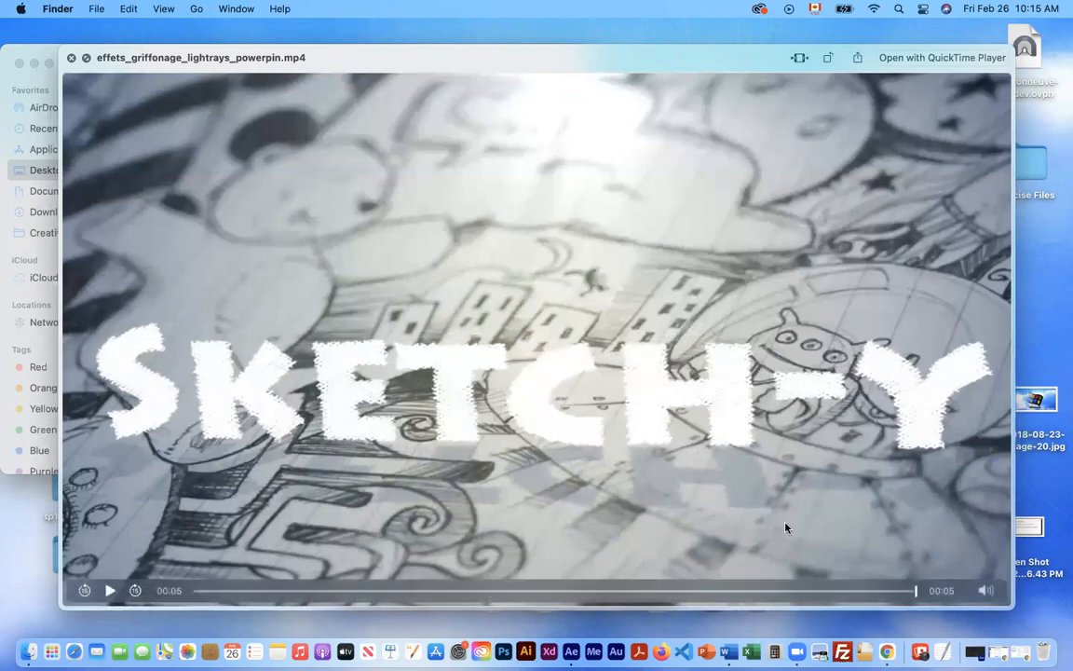
key(space)
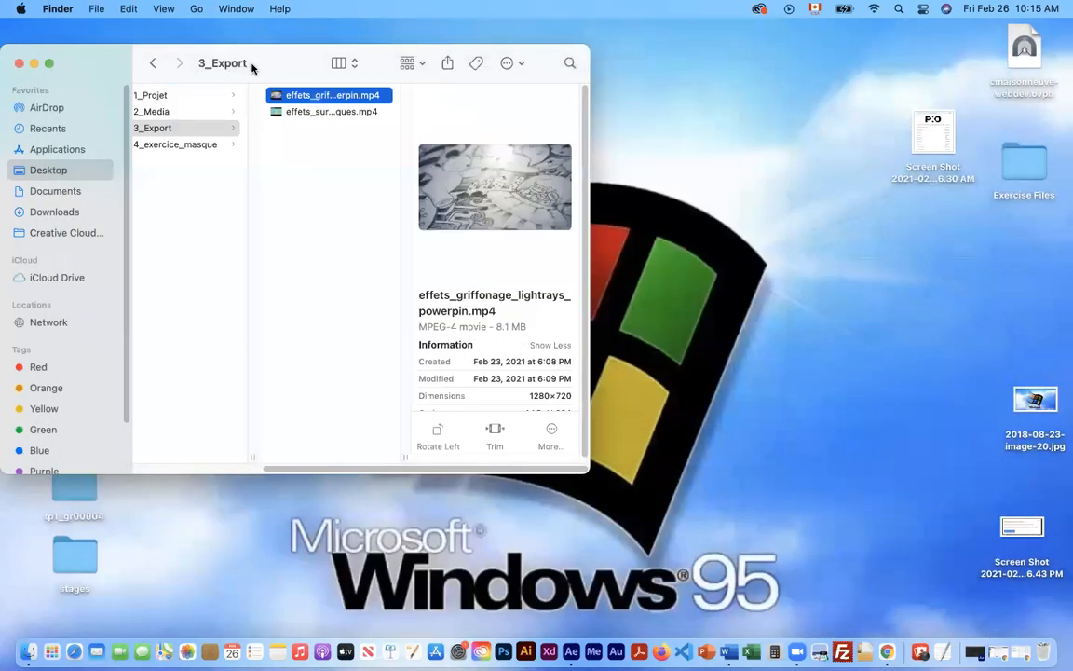
drag(285, 61, 298, 60)
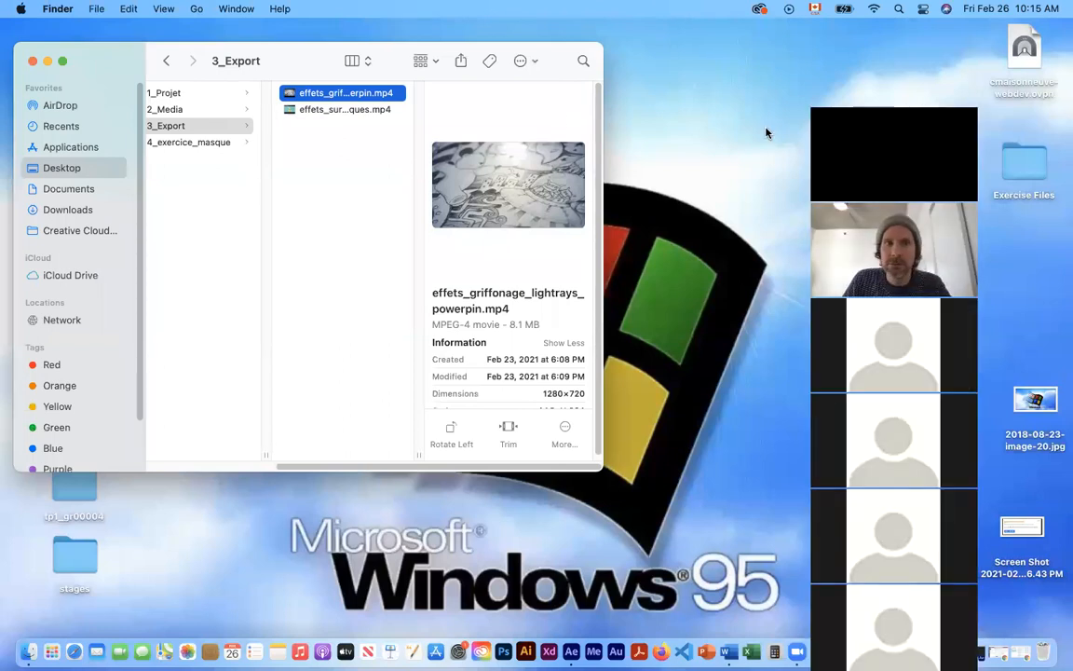
Browse the 2_Media folder in an enlarged window and inspect the details of AdobeStock_126342287.ai
click(200, 110)
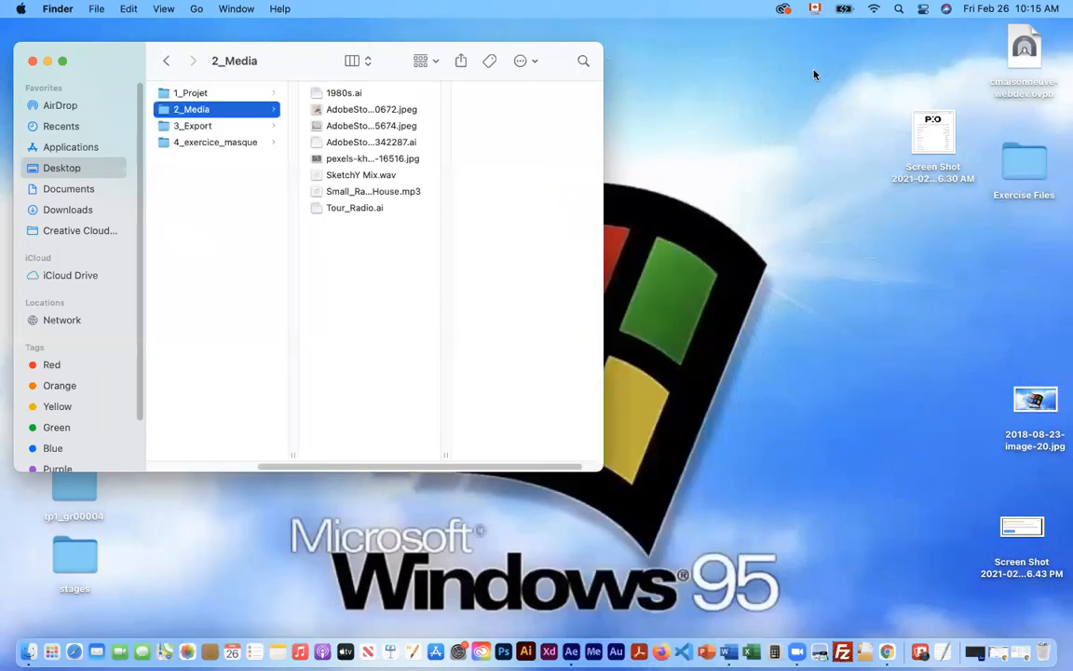
click(166, 60)
drag(597, 463, 617, 518)
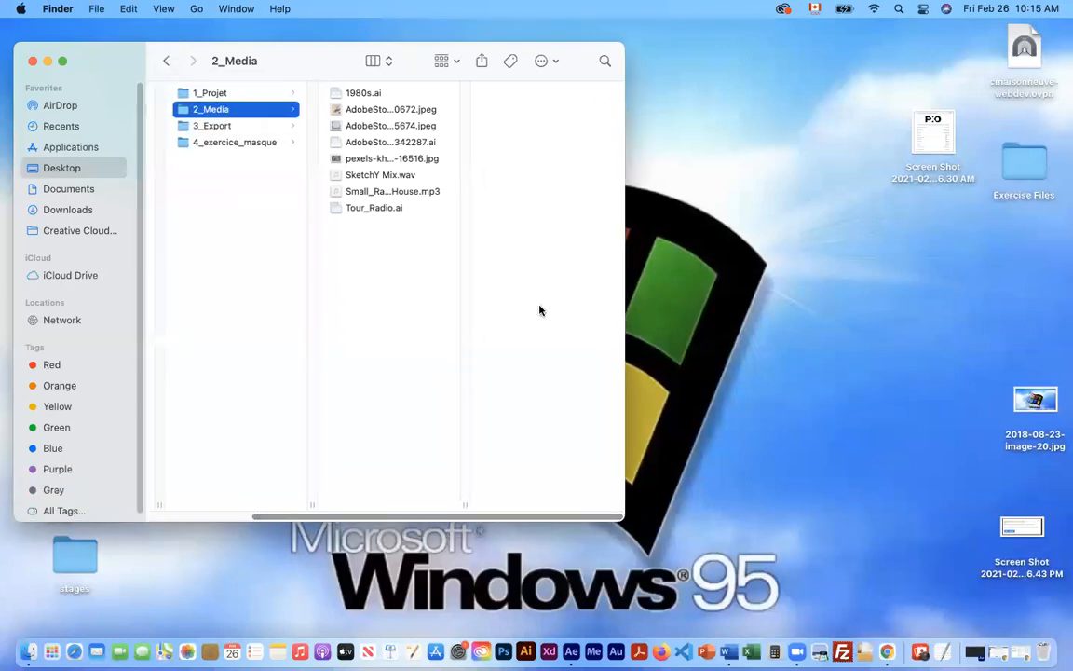
drag(277, 60, 268, 94)
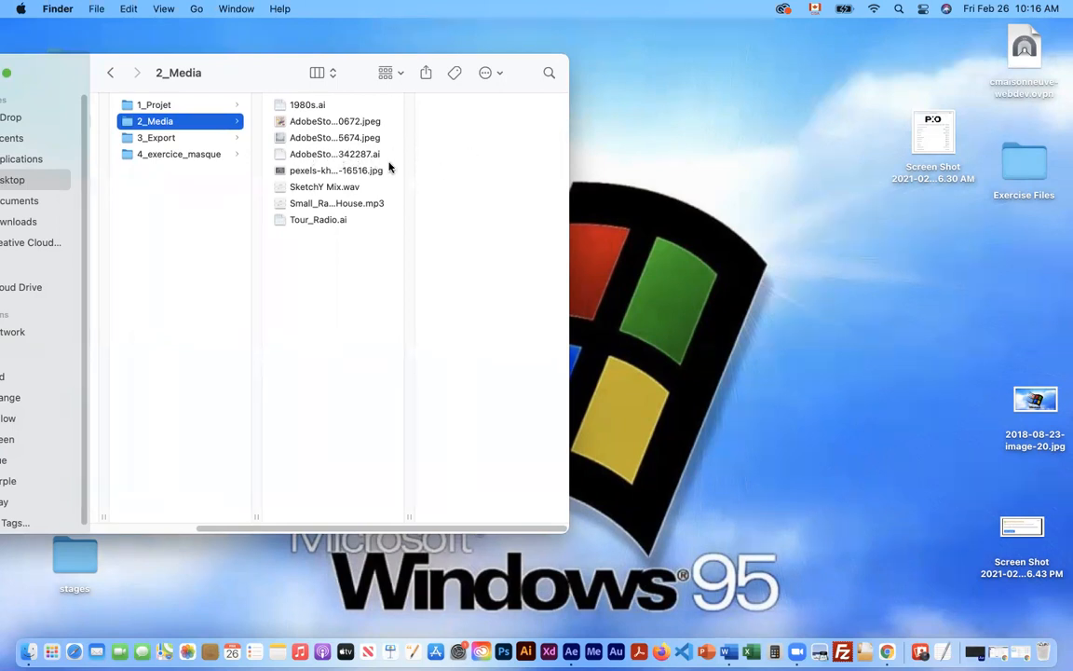
click(313, 158)
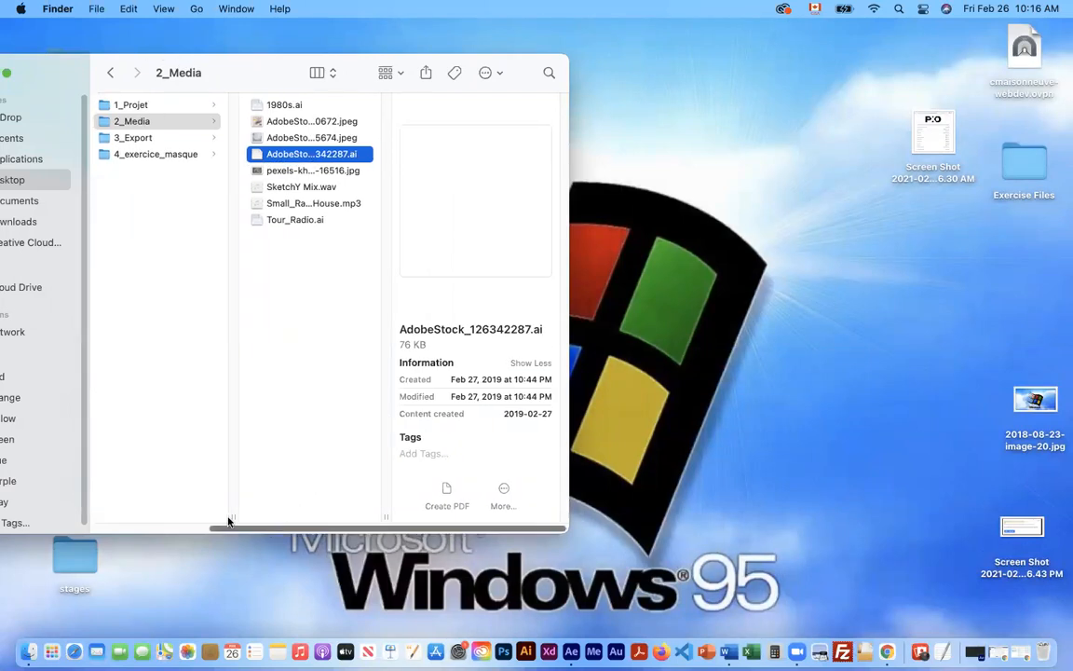
drag(268, 527, 154, 508)
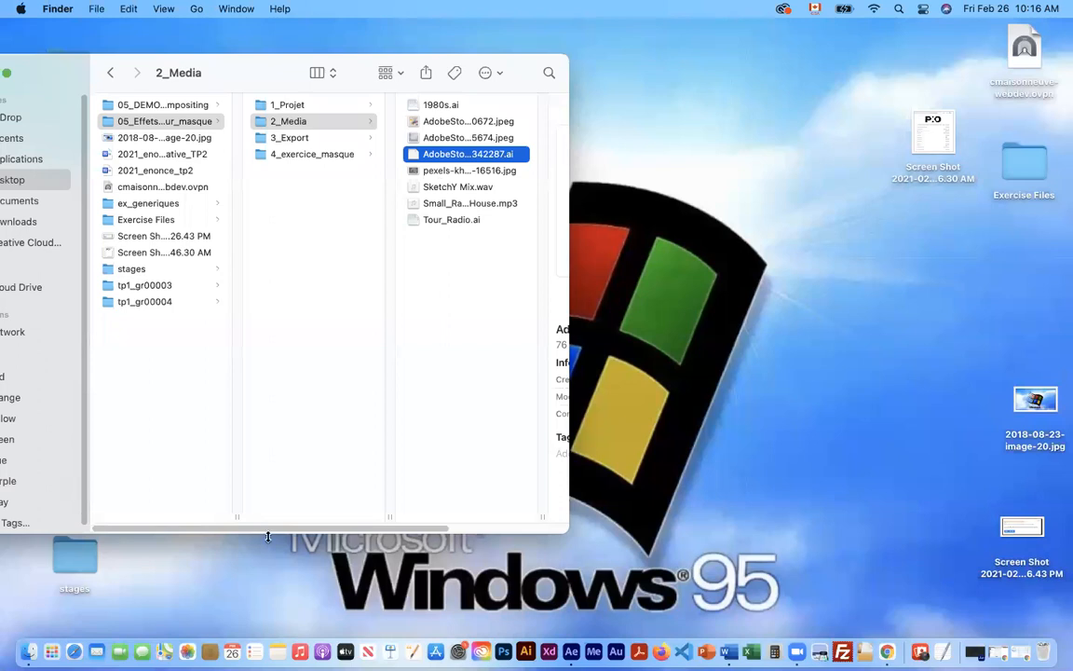
drag(292, 529, 414, 530)
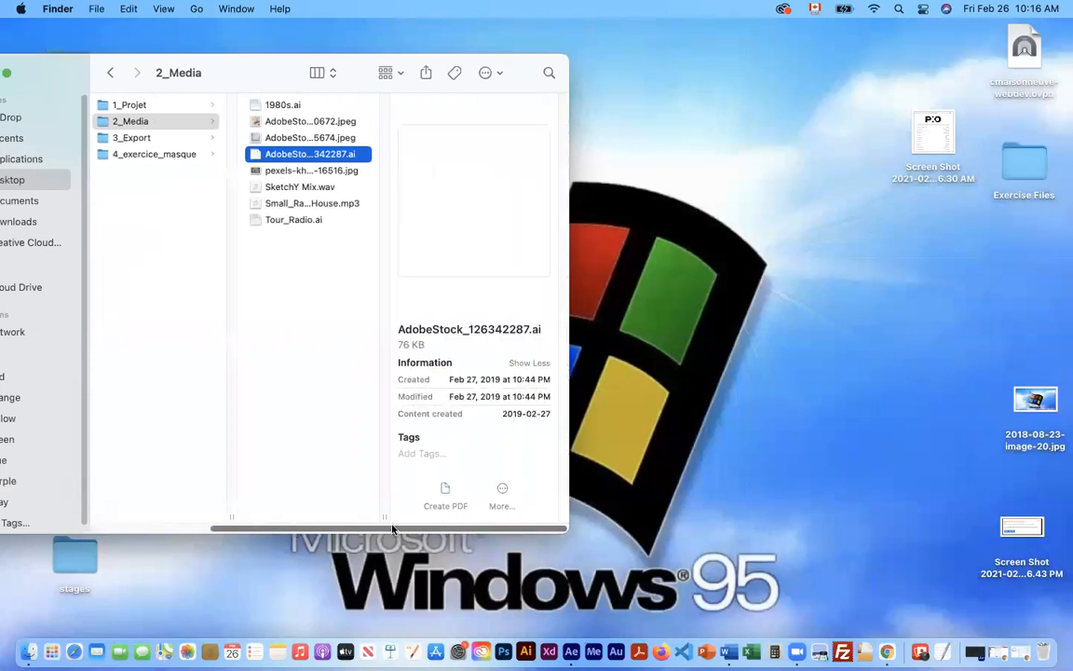
Open Tour_Radio.ai from the 2_Media folder in Illustrator and uncover its radio tower artwork
click(342, 221)
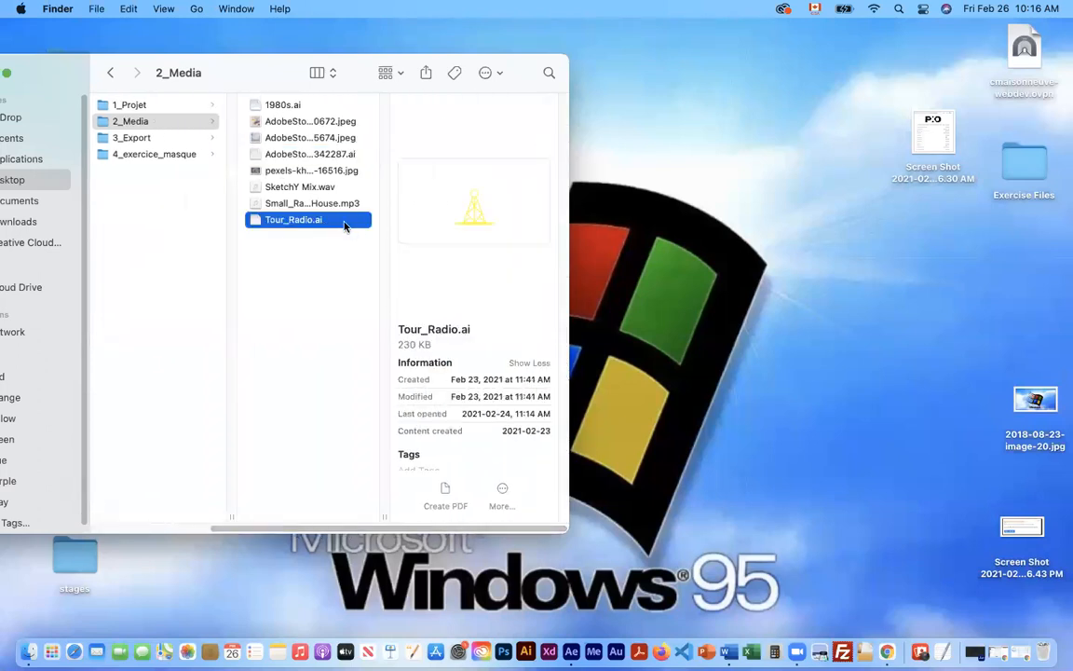
double_click(282, 220)
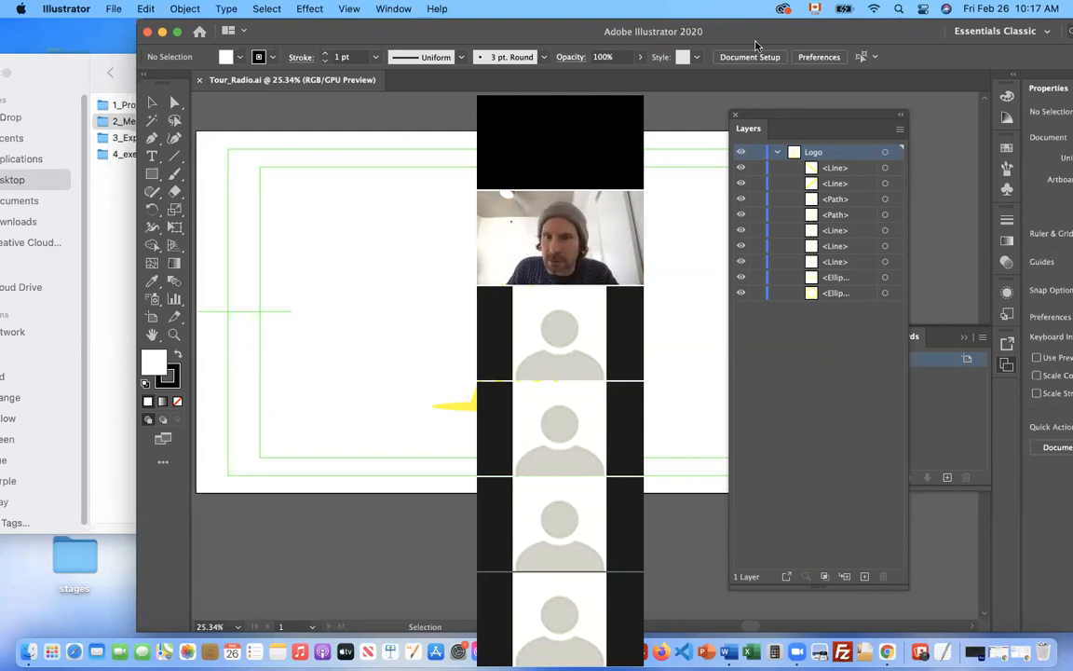
drag(596, 110, 823, 122)
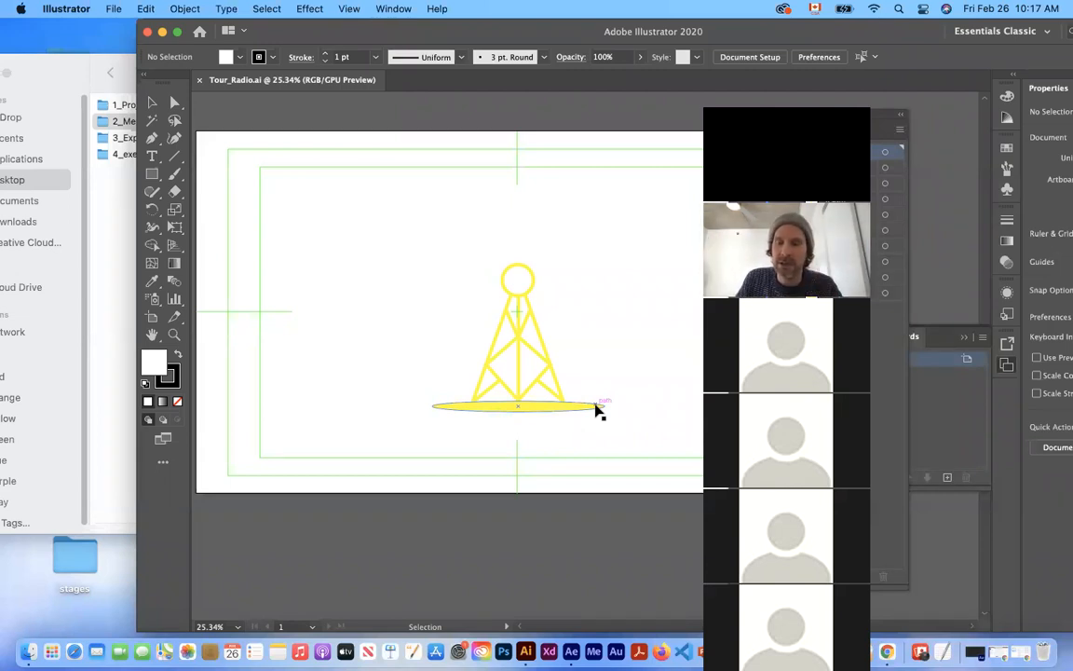
Switch to After Effects, then resize and reposition its window so the whole workspace fits on screen
click(571, 651)
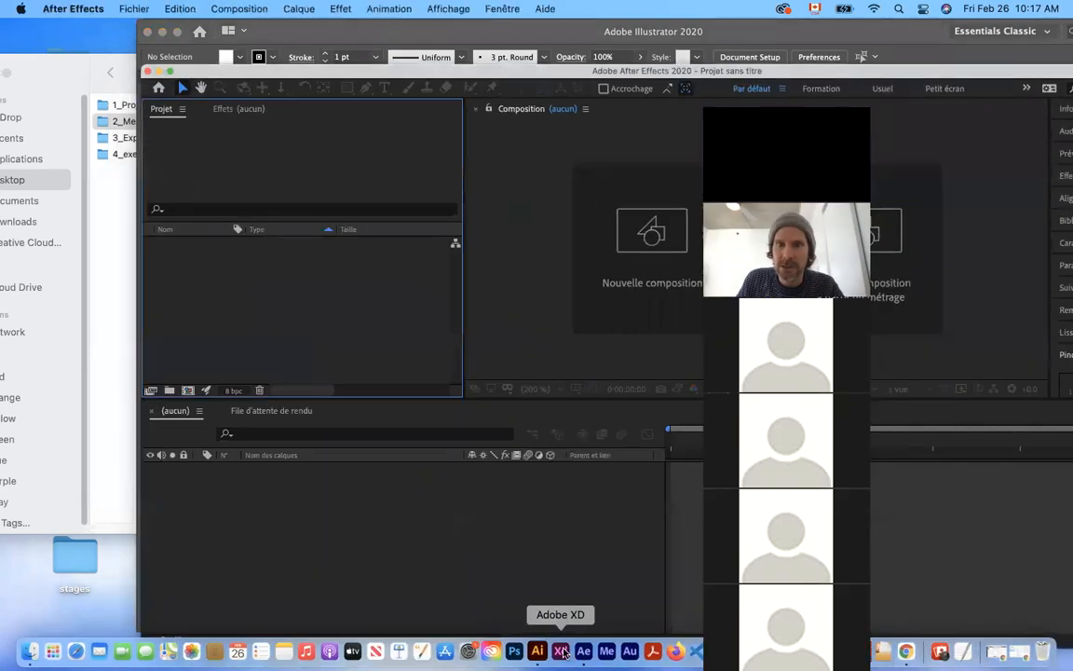
double_click(309, 70)
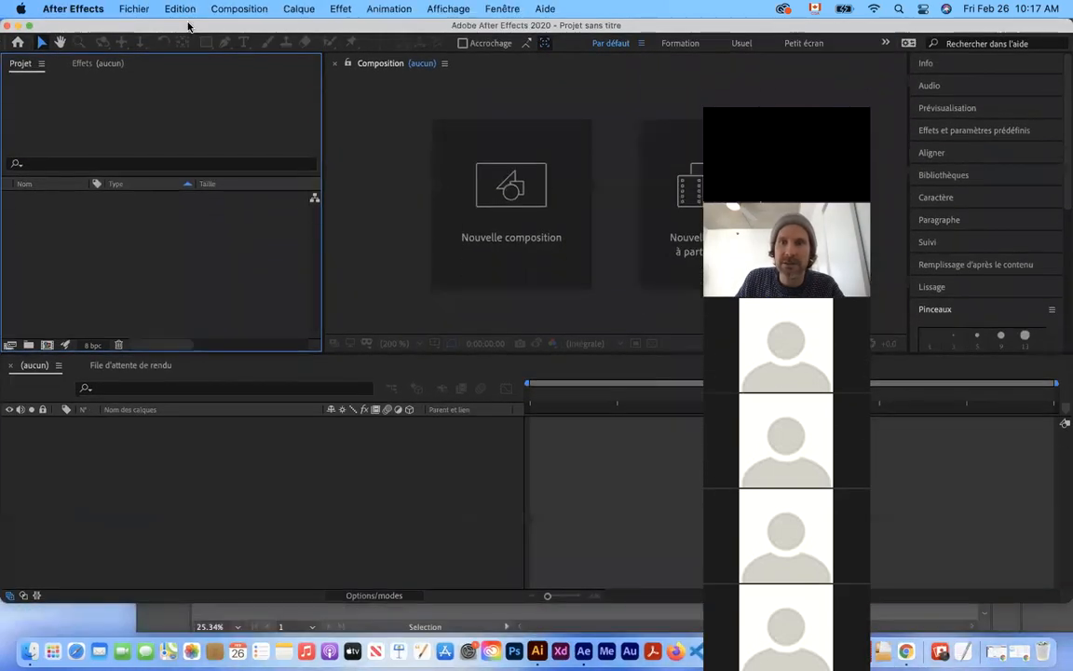
drag(294, 28, 65, 29)
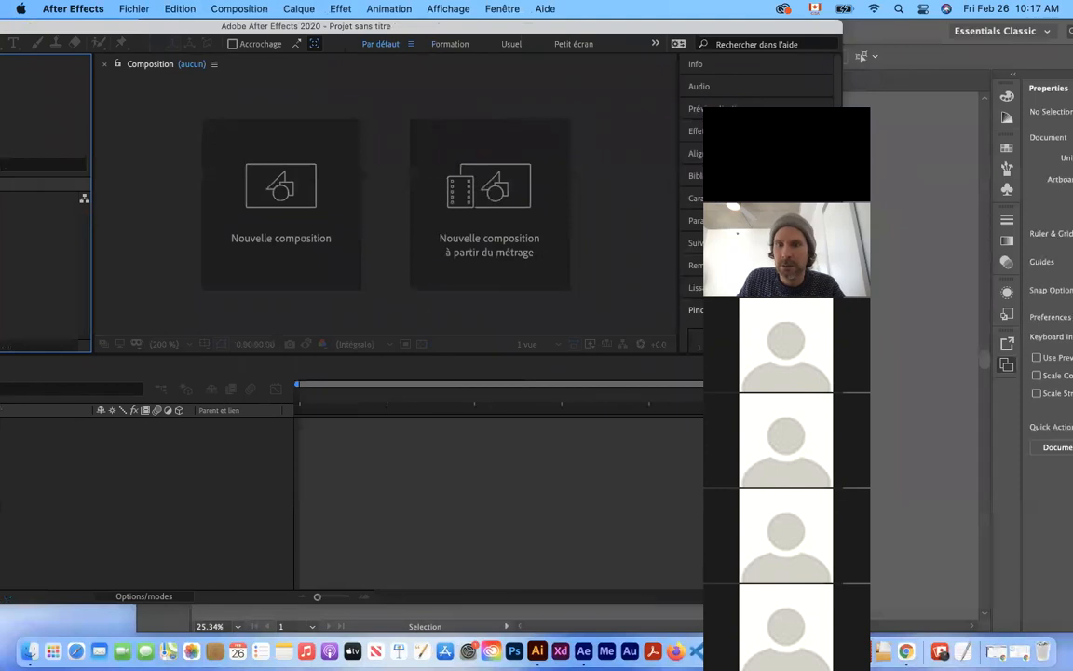
drag(842, 604, 712, 625)
drag(302, 29, 516, 30)
drag(185, 28, 211, 28)
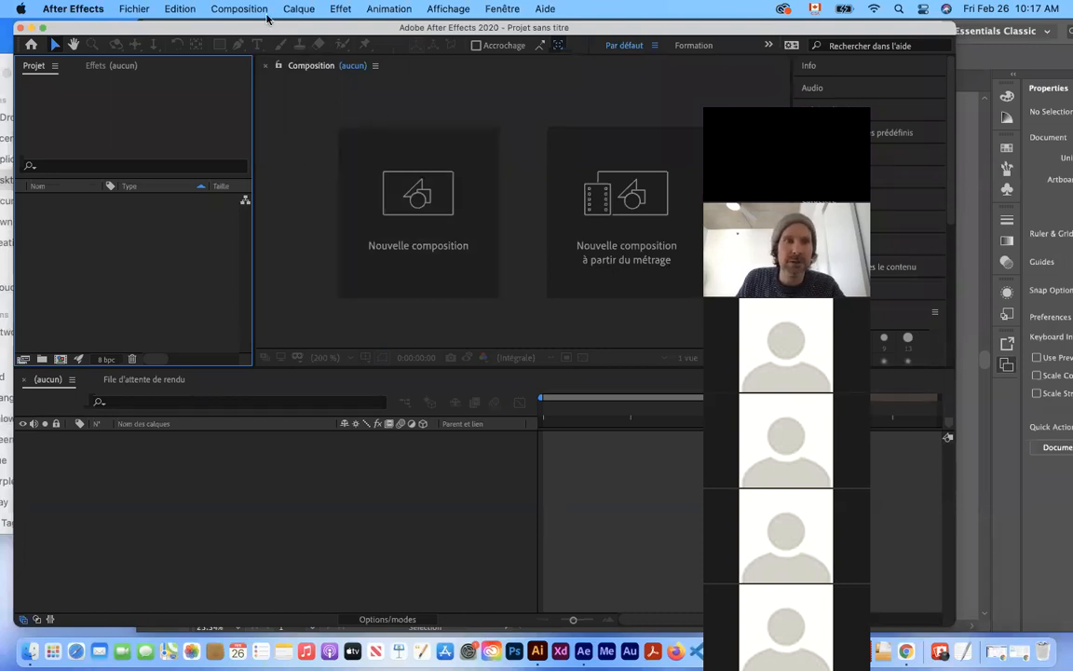
Create a 1280 x 720 px composition named "effets generation" at 30 fps, lasting 0:00:10:00, with a black background
click(443, 223)
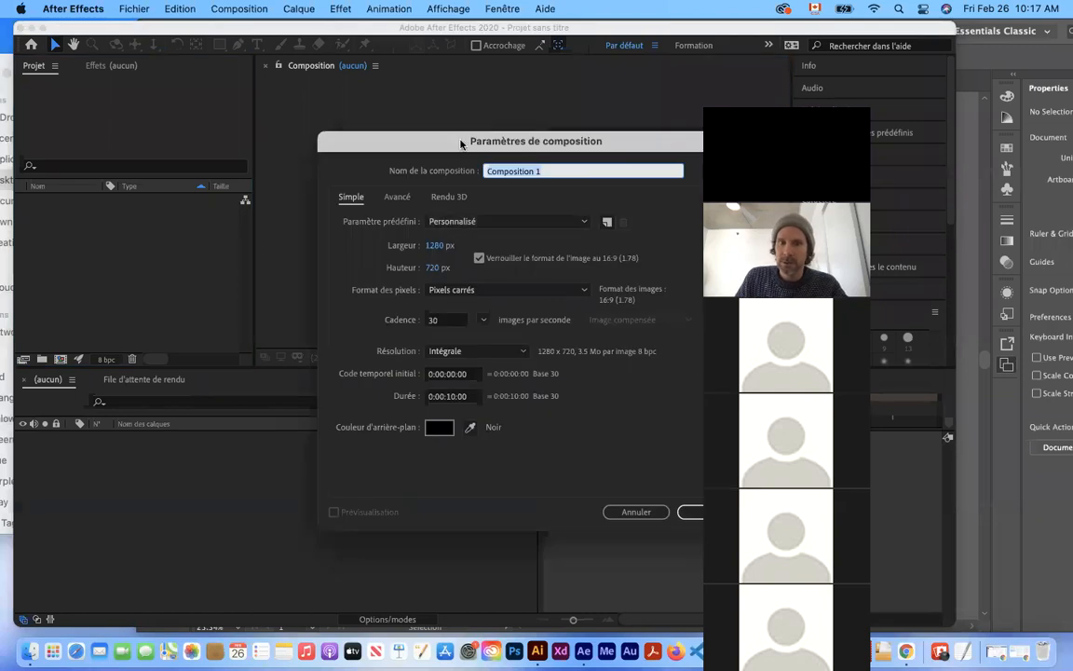
drag(431, 139, 362, 133)
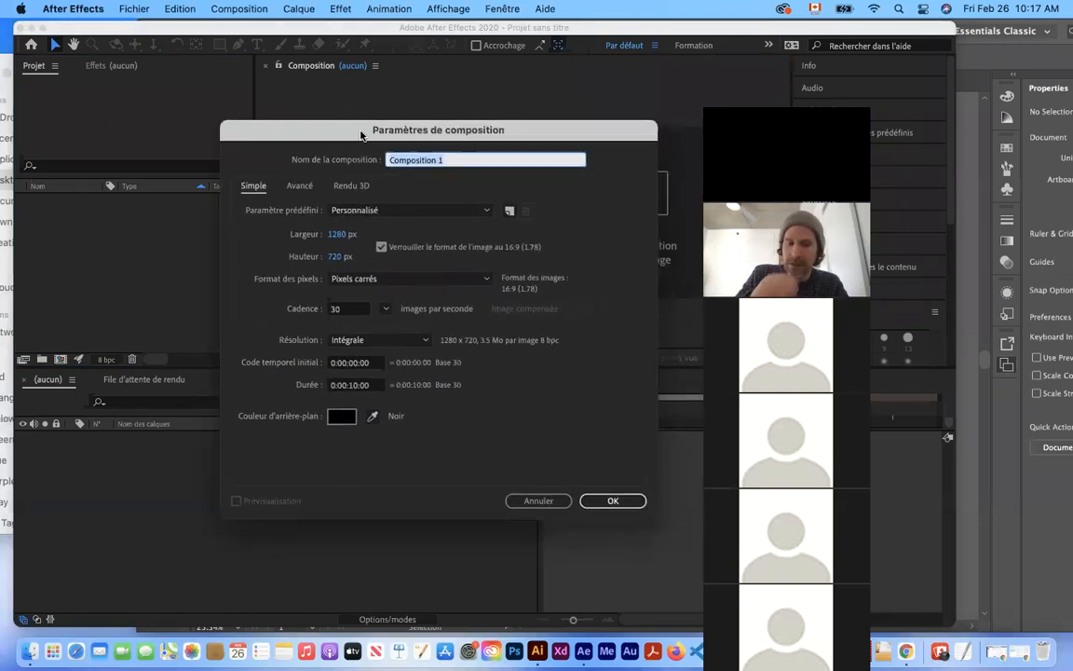
text(effets gen)
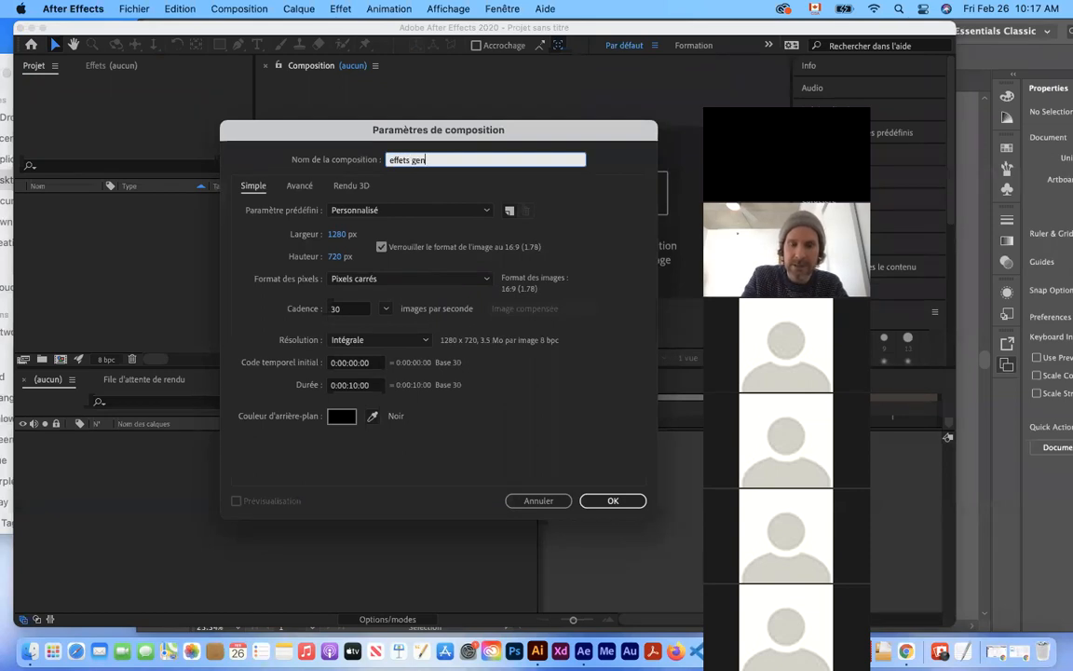
text(eration)
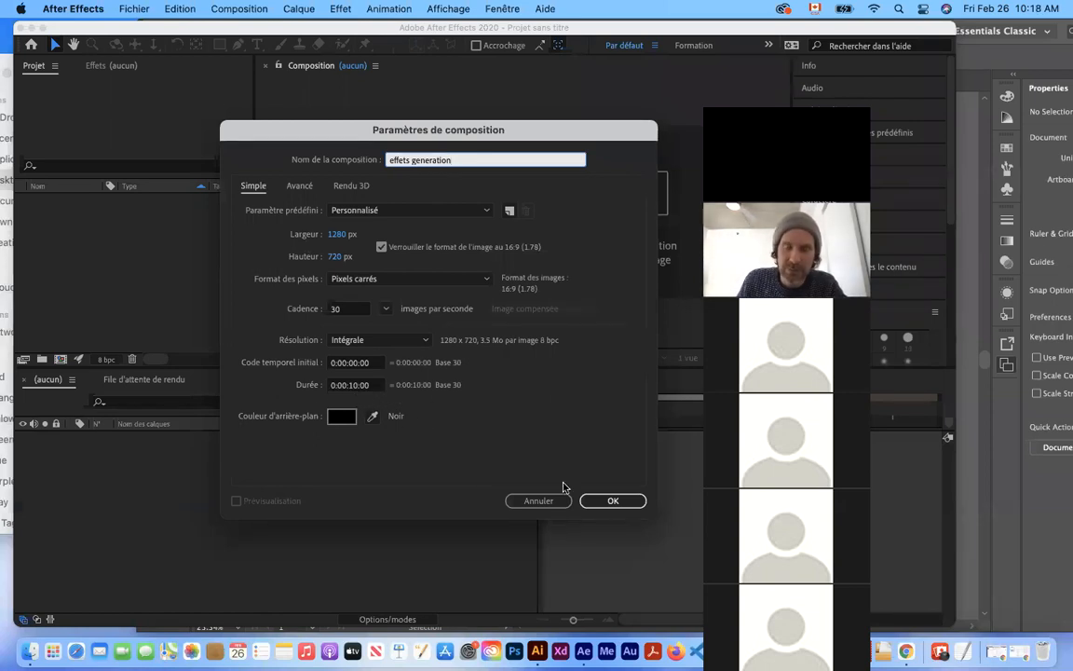
click(613, 501)
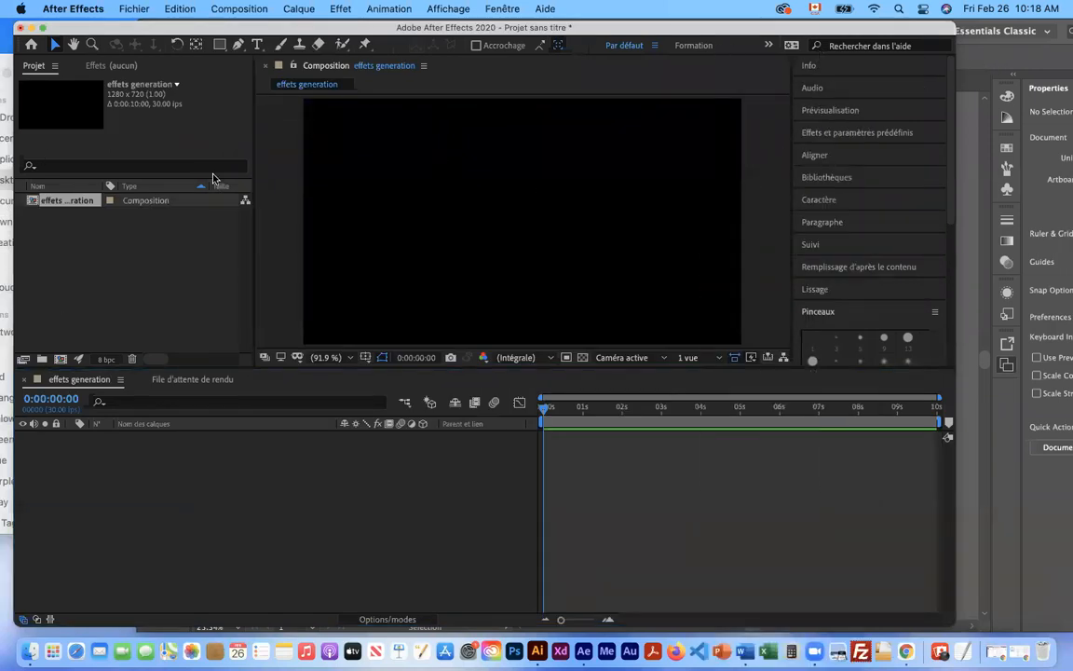
Start importing a file and browse to the 2_Media folder inside 05_Effets_sur_masque on the Desktop
drag(154, 29, 239, 32)
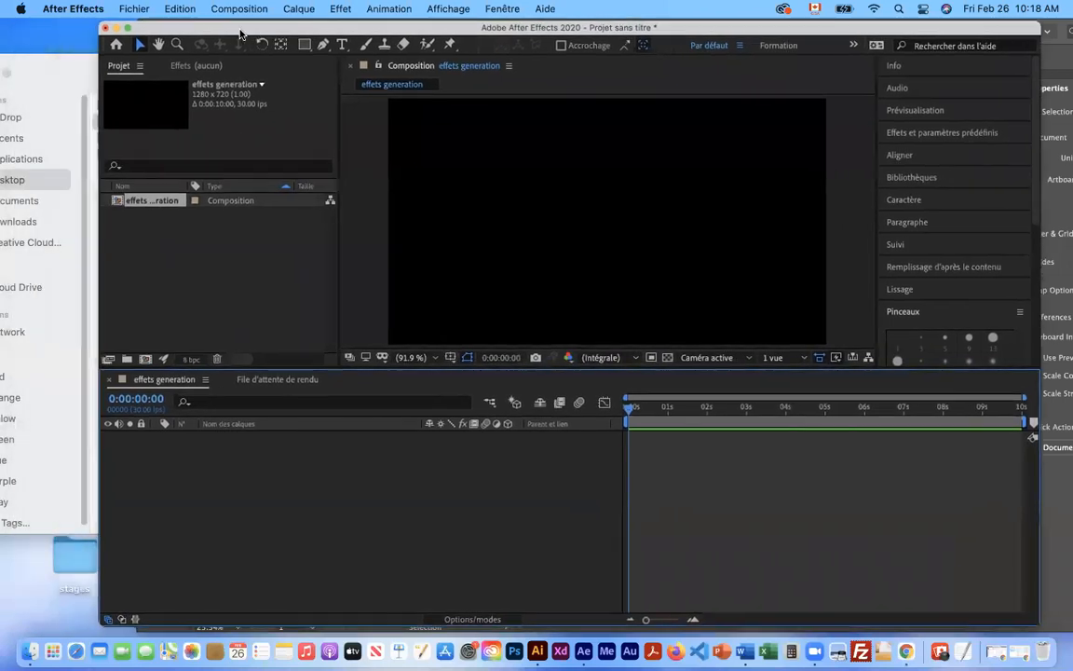
click(133, 10)
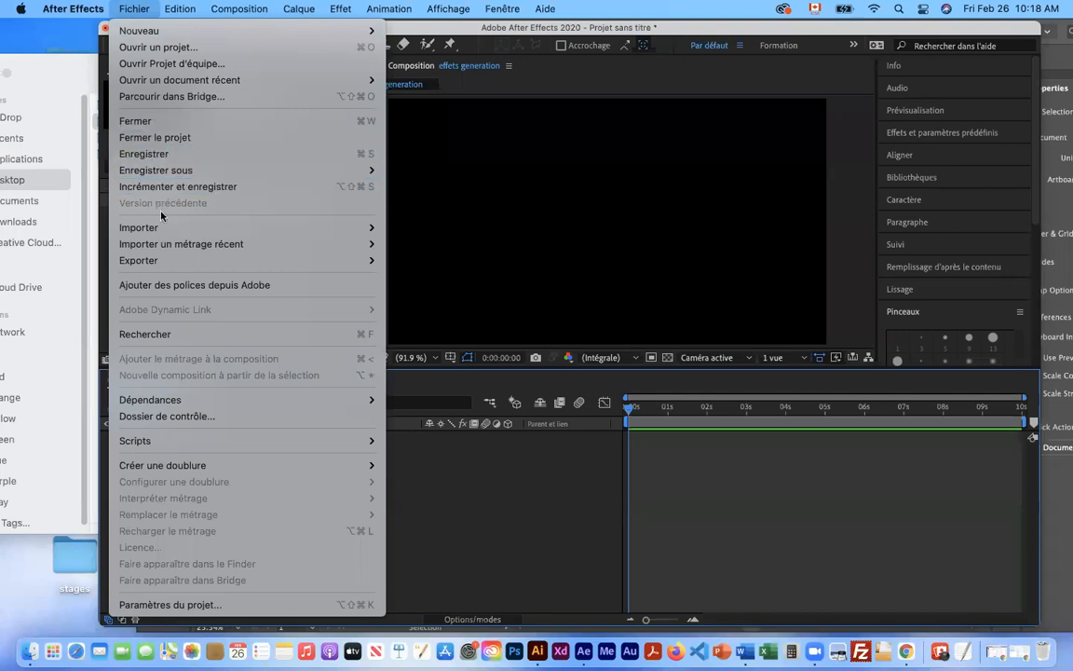
mouse_move(317, 228)
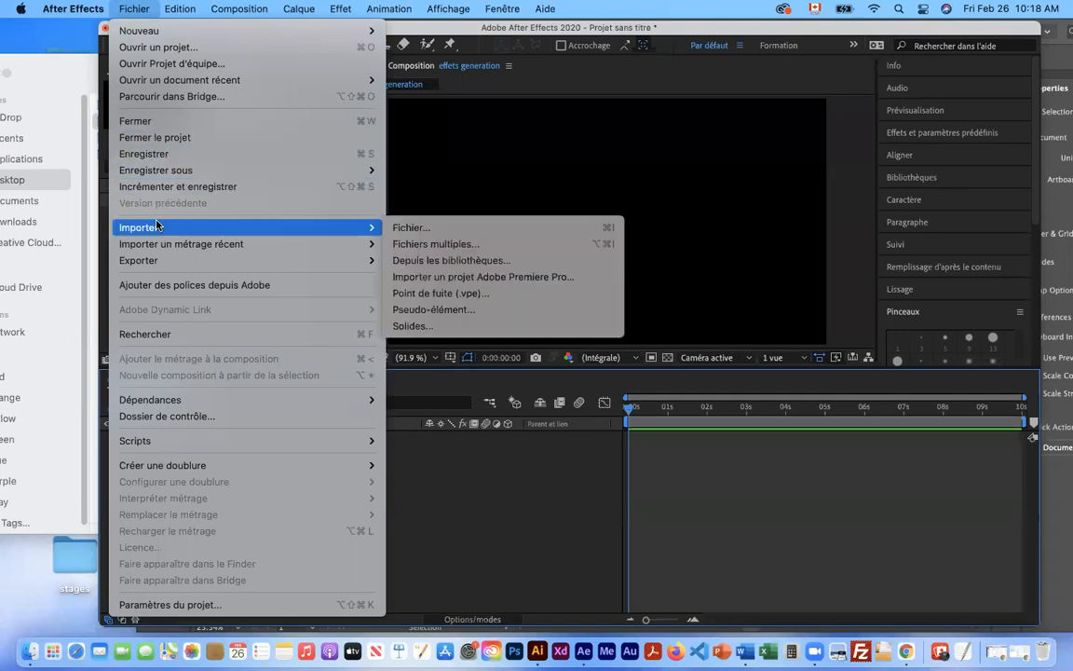
click(432, 229)
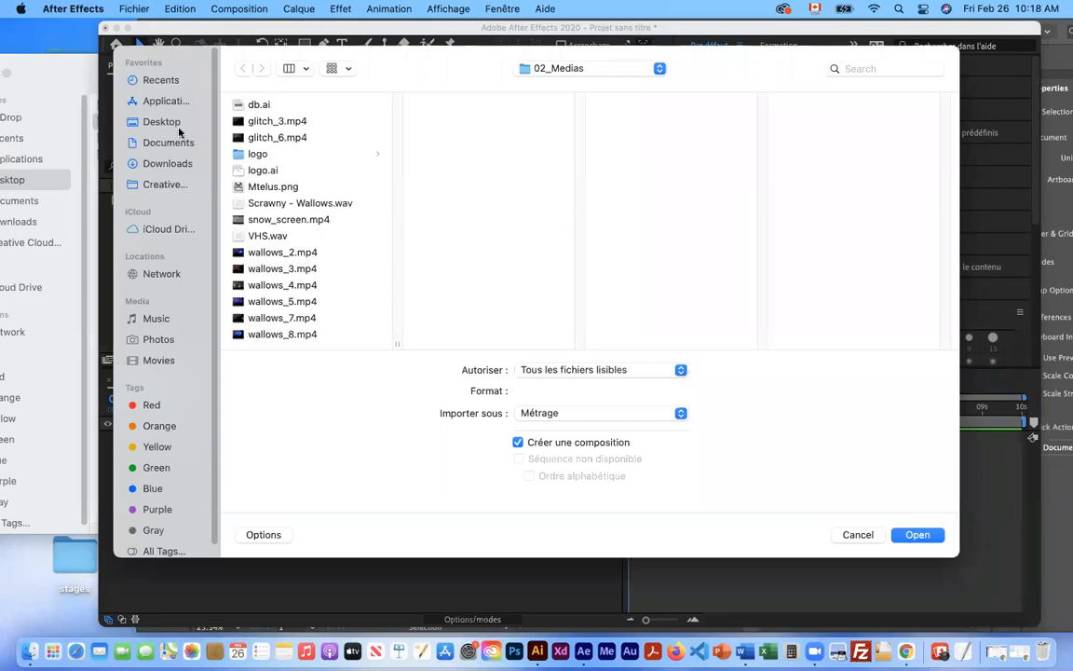
click(174, 125)
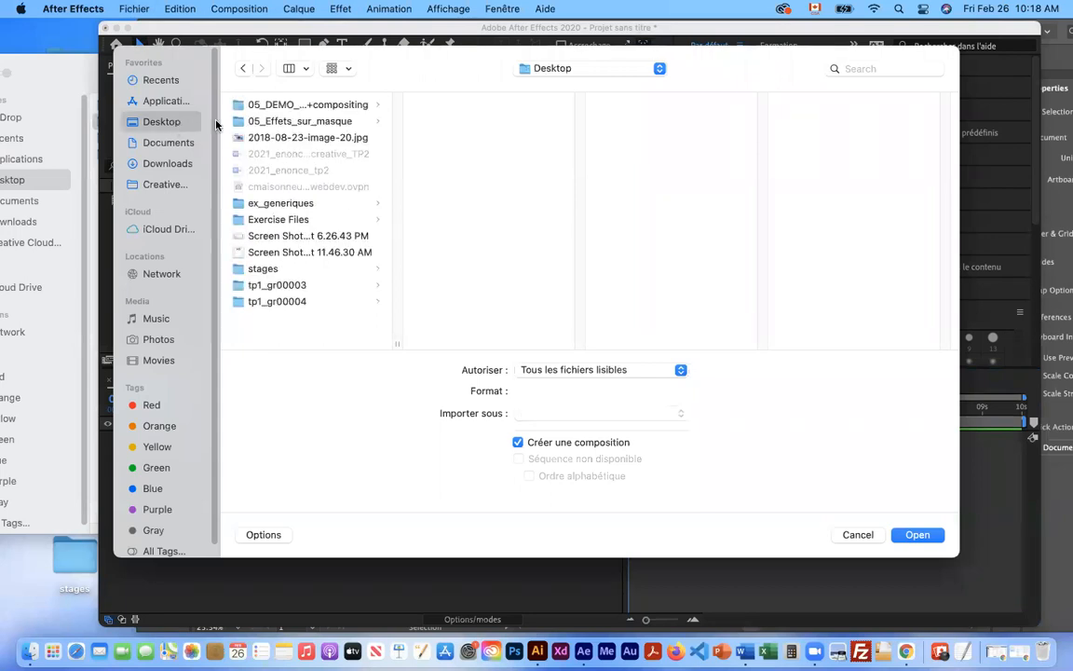
click(325, 122)
click(413, 120)
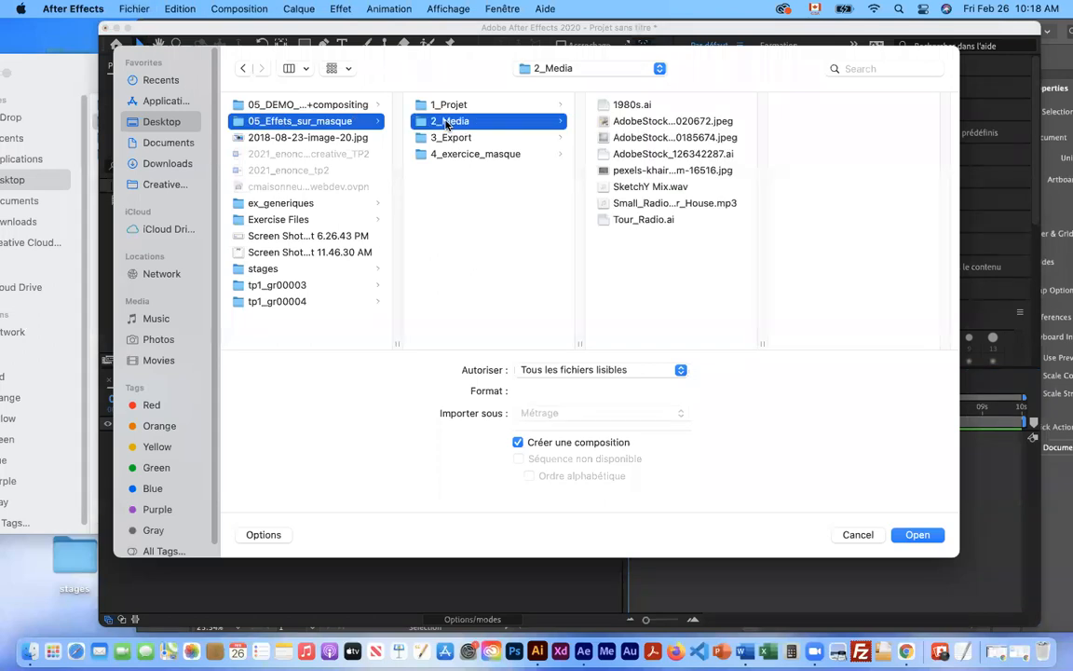
Preview Small_Radio_2k_Summer_House.mp3 and import it with the option to create a composition enabled
click(654, 204)
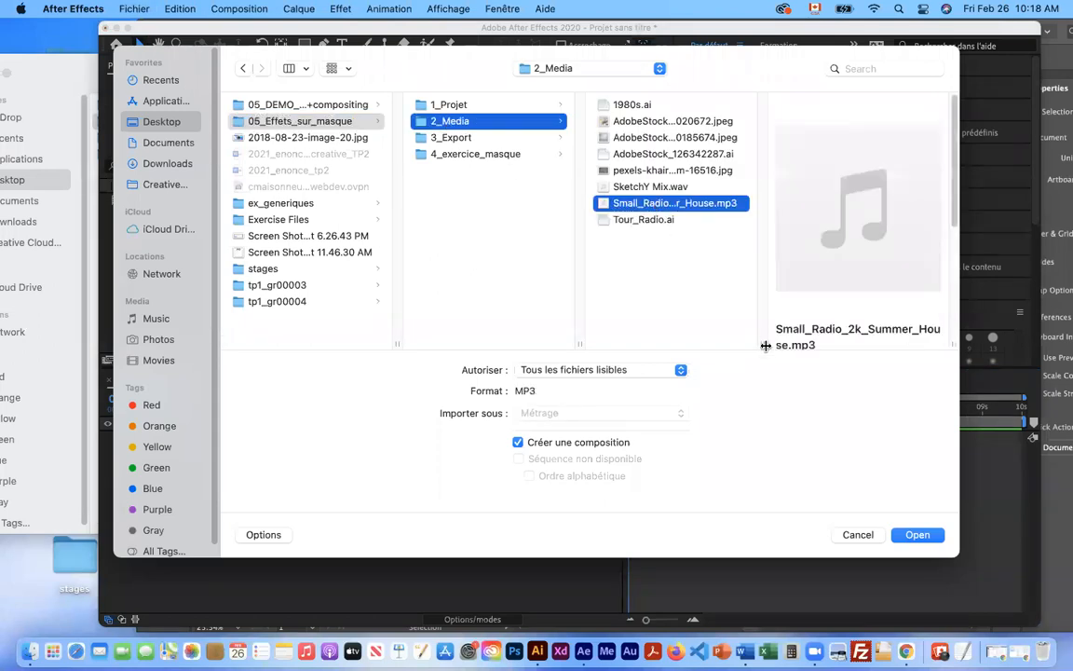
drag(764, 345, 803, 350)
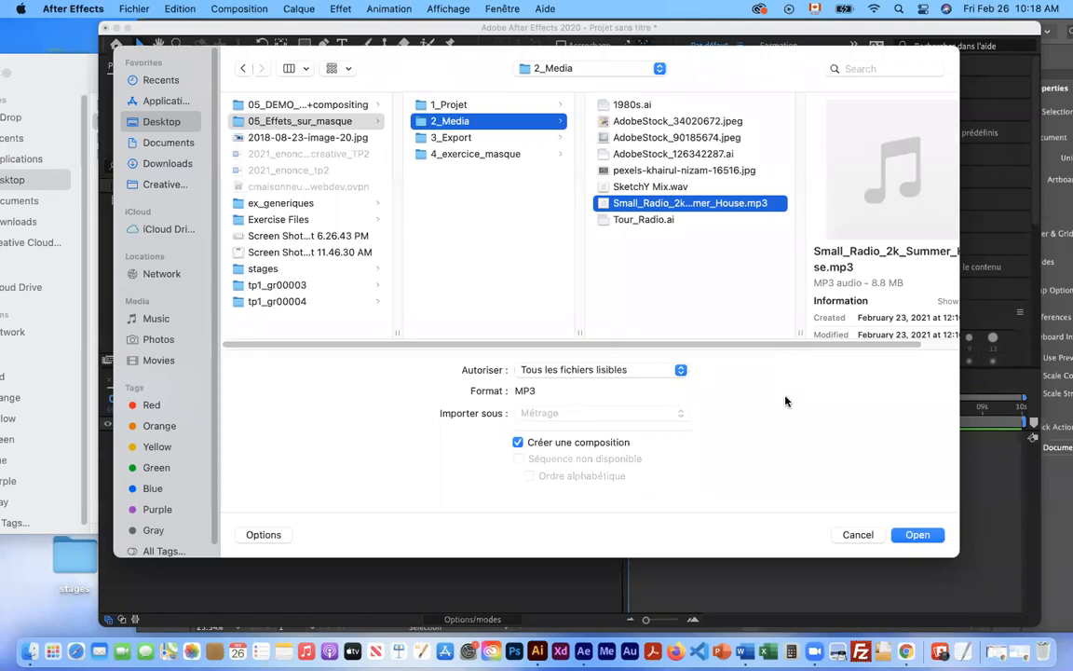
key(space)
click(474, 436)
key(space)
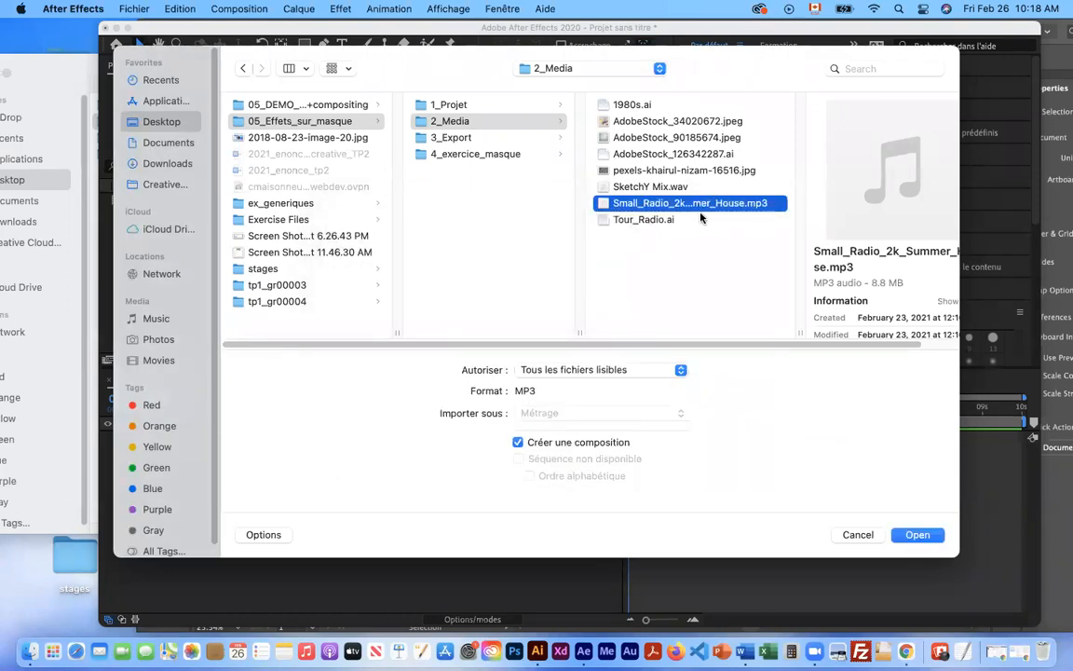
click(918, 535)
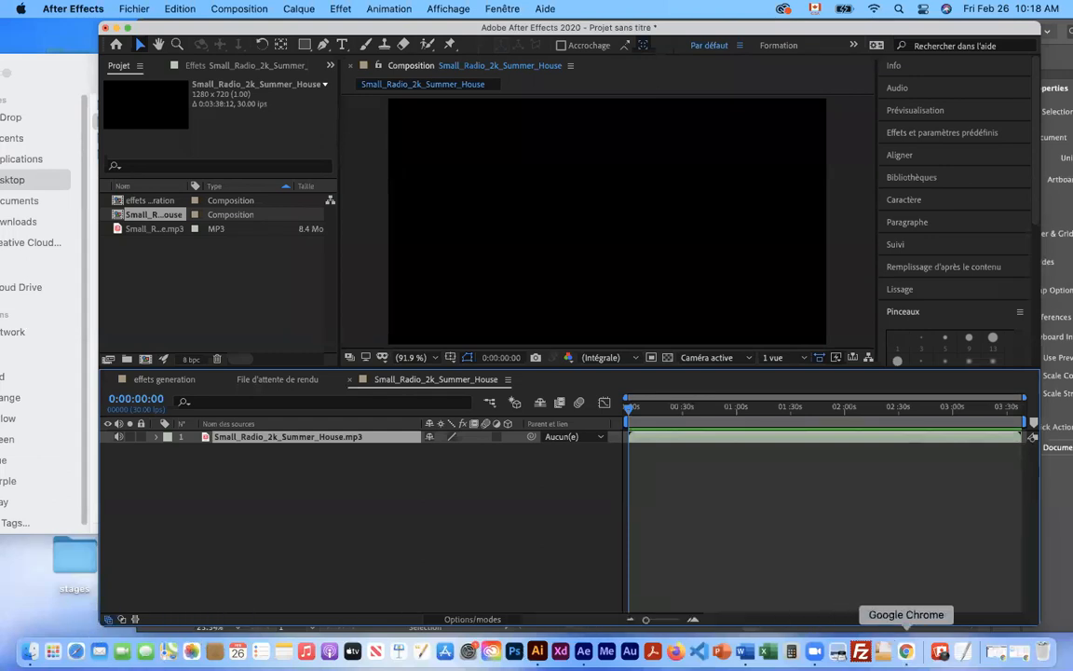
Switch to Chrome, search for "freemusic archive" in a new tab, and open the Free Music Archive site's FMA search page
click(905, 651)
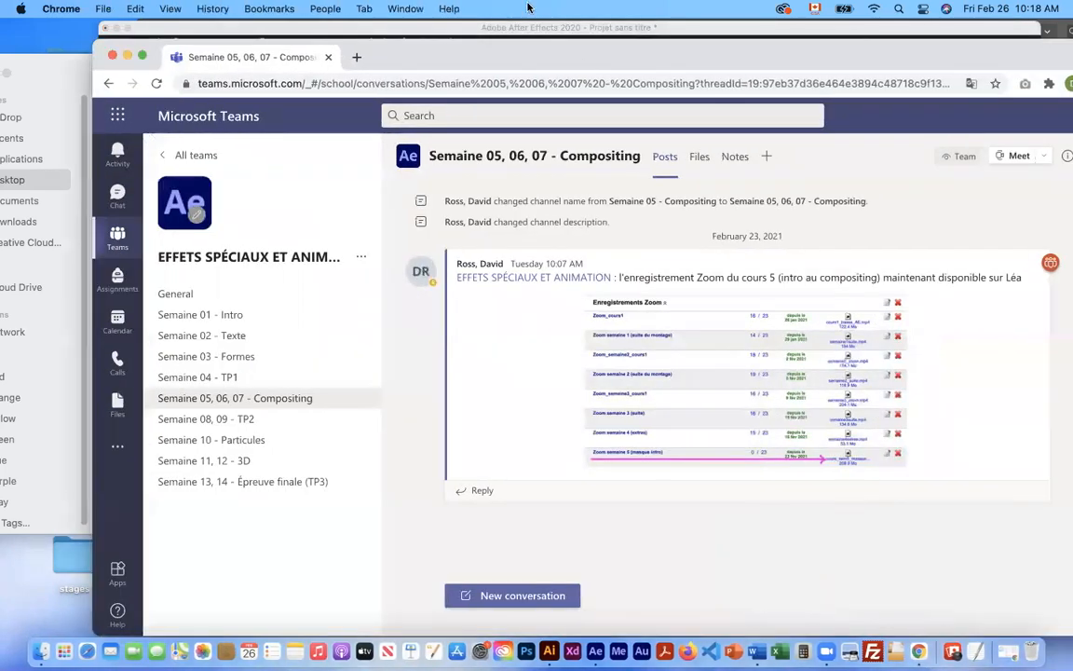
click(356, 56)
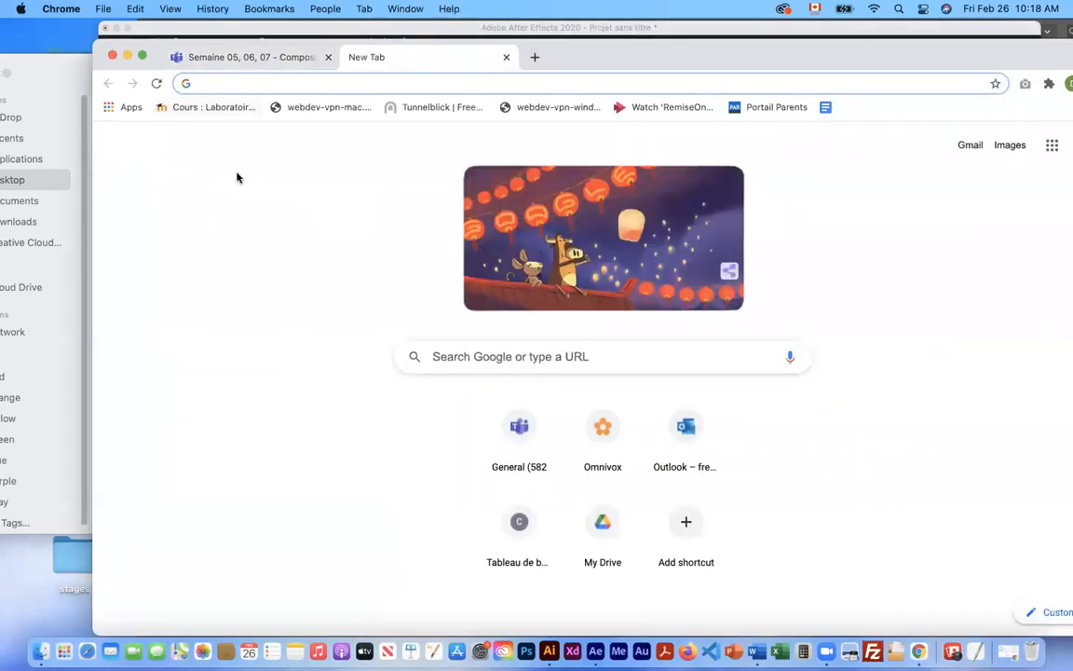
text(fre)
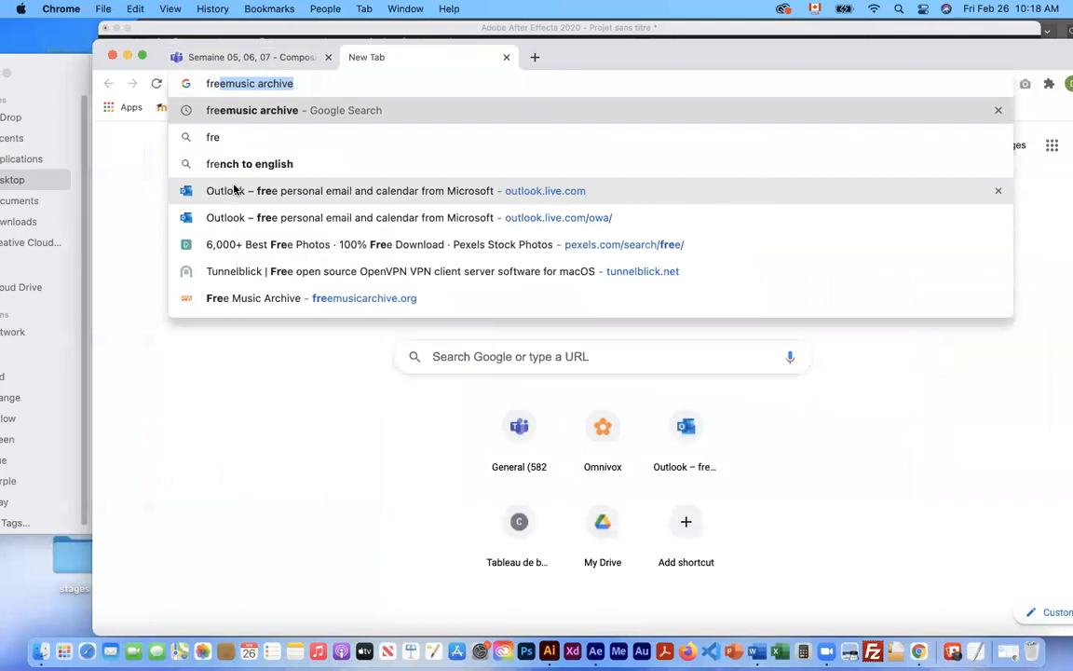
key(Return)
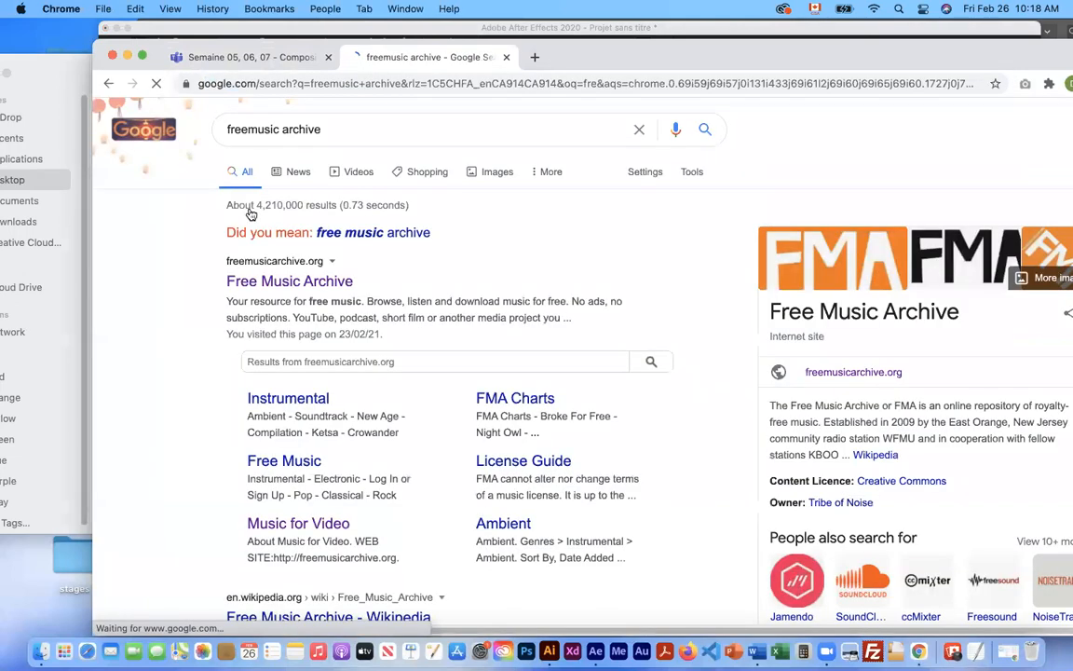
click(281, 278)
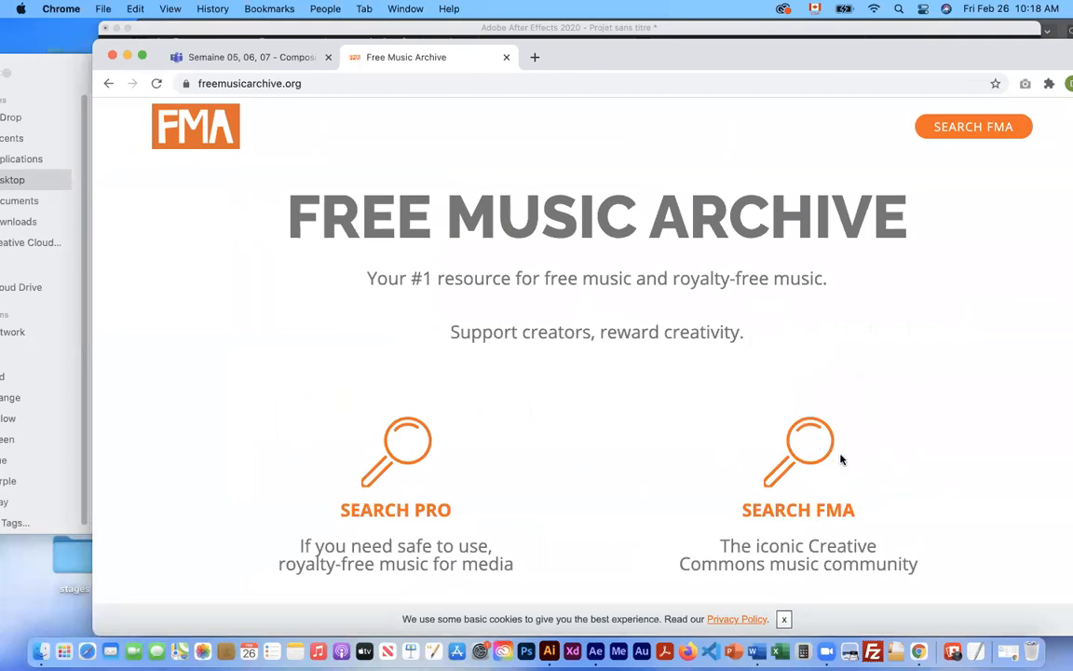
click(812, 443)
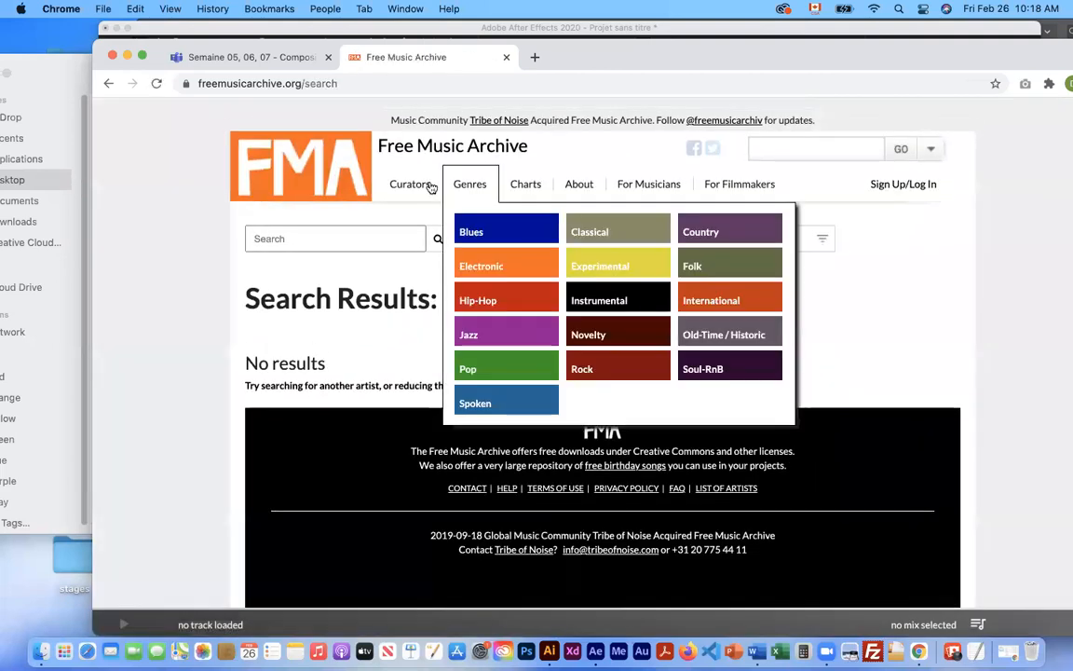
Open the Music for Video curator page, look through its tracks, and briefly preview Danza Filipina
mouse_move(438, 183)
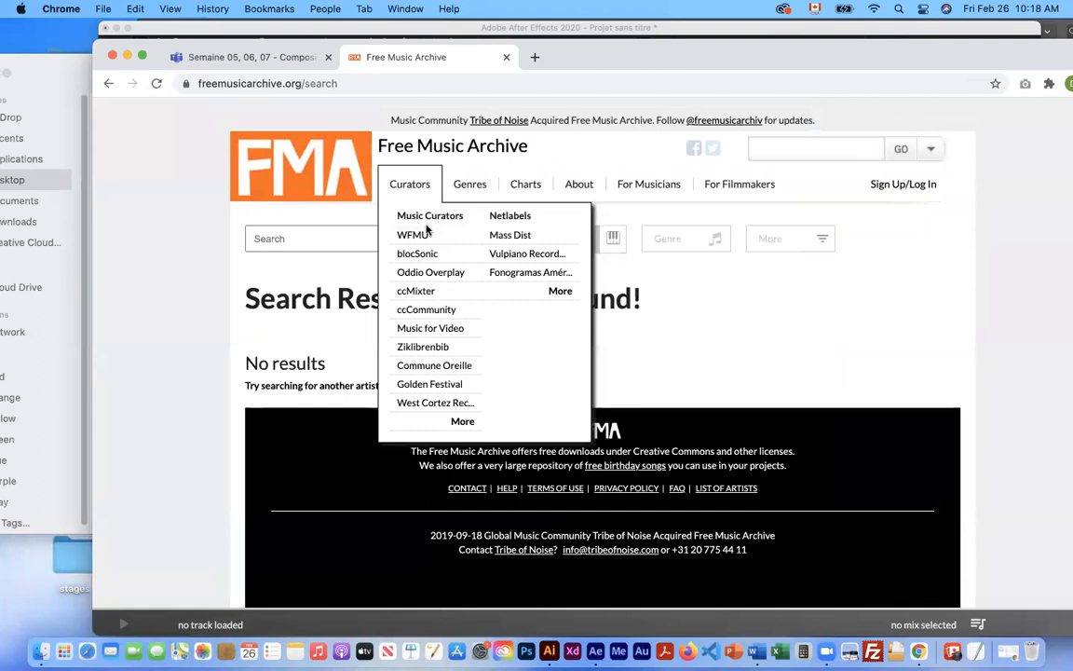
click(450, 328)
scroll(455, 310, down, 3)
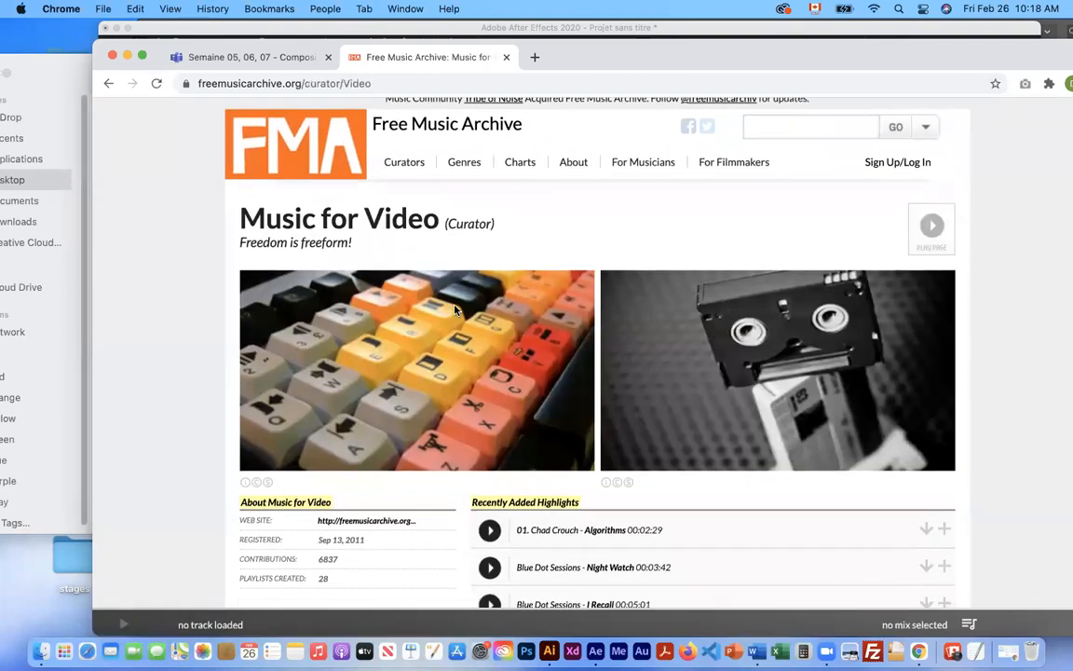
scroll(457, 311, down, 1)
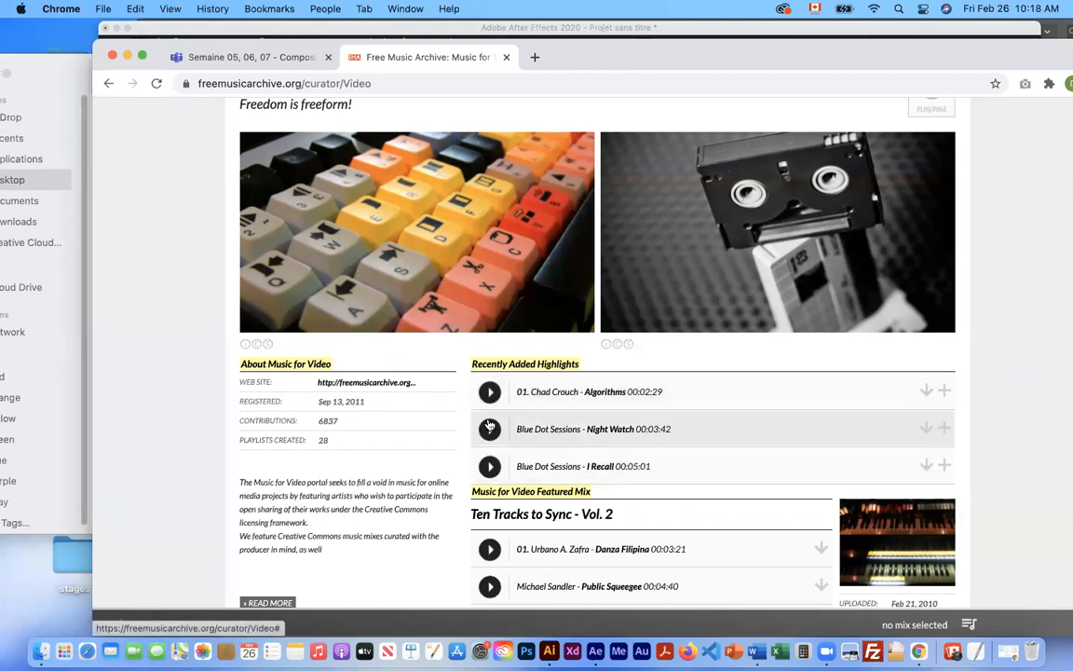
scroll(494, 449, down, 3)
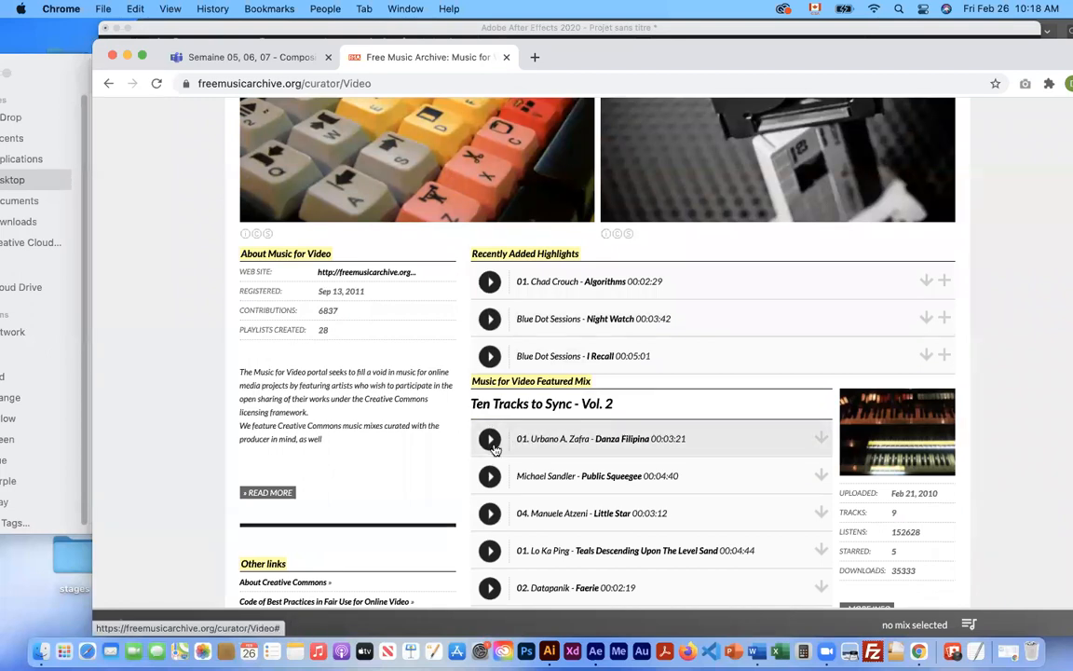
click(490, 440)
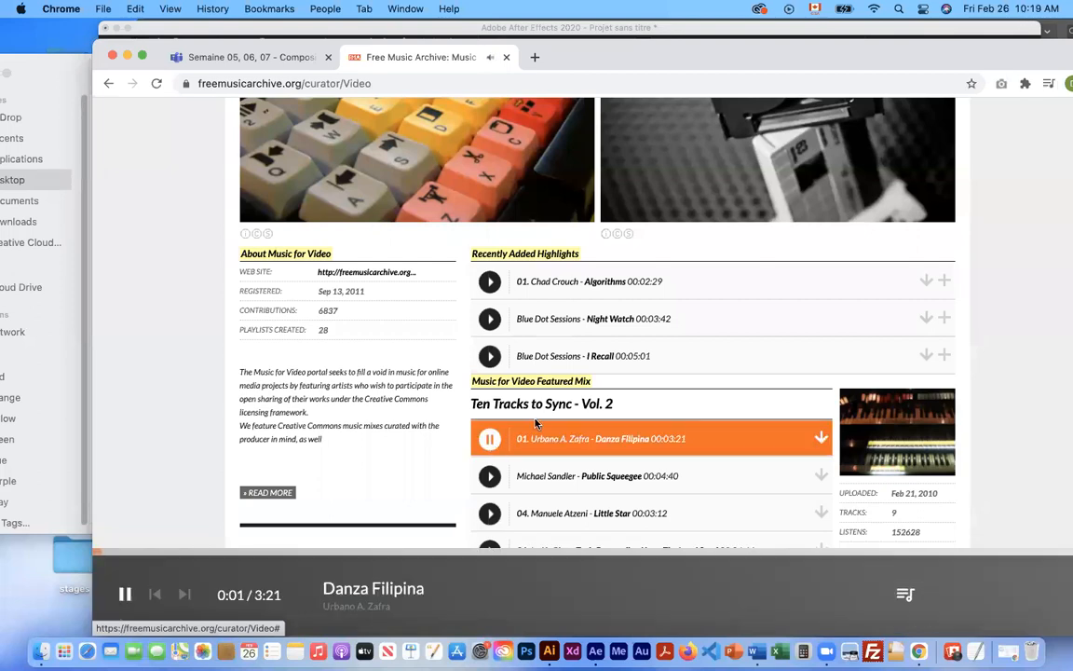
scroll(536, 422, up, 1)
click(490, 464)
scroll(490, 416, up, 5)
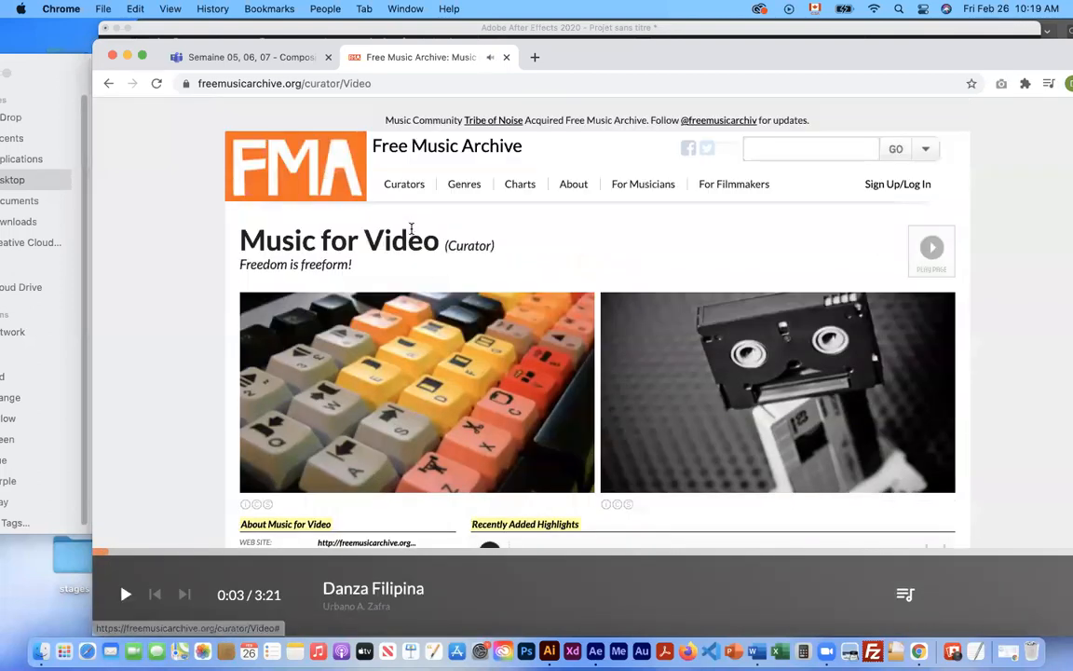
Search Free Music Archive for "radio", preview 2k Summer House by Small Radio, and check its download licence terms
mouse_move(404, 184)
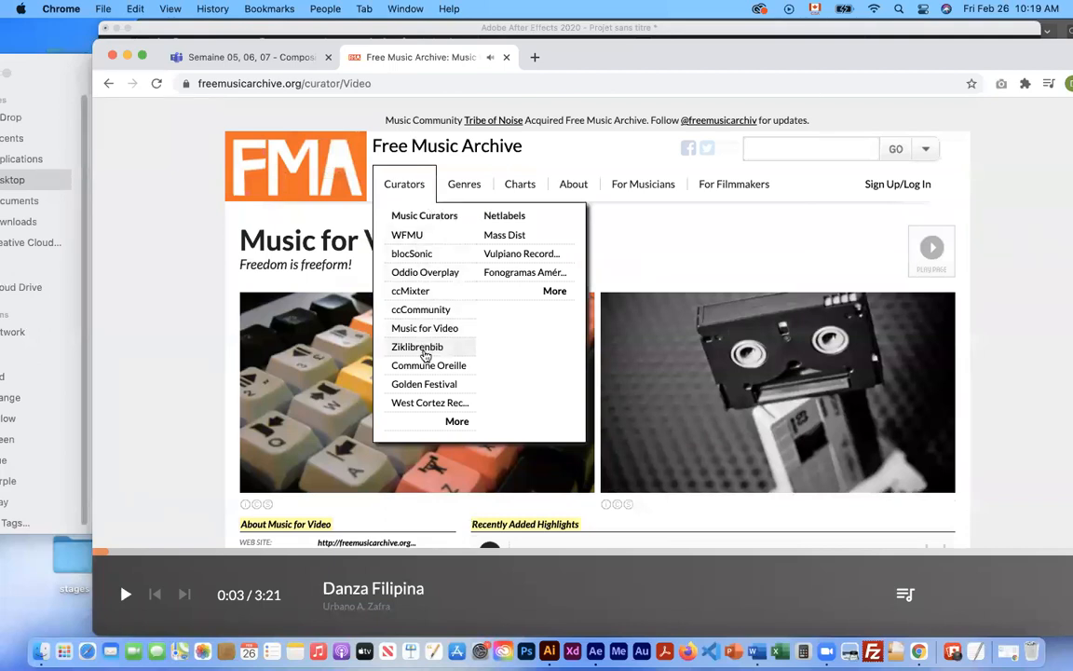
mouse_move(468, 202)
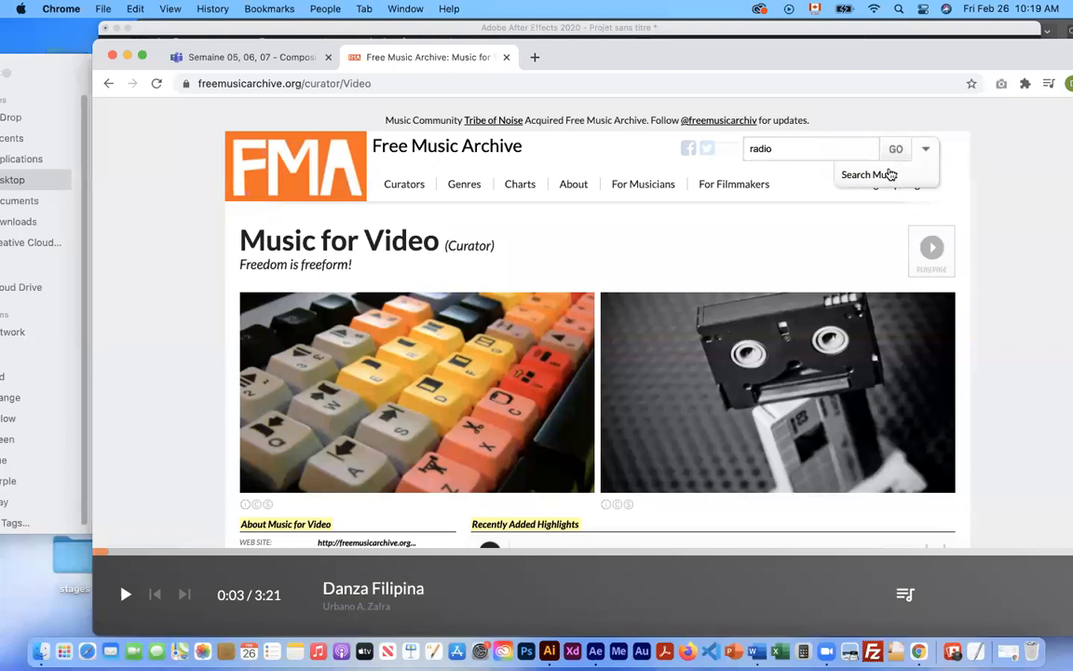
click(885, 174)
scroll(572, 360, down, 2)
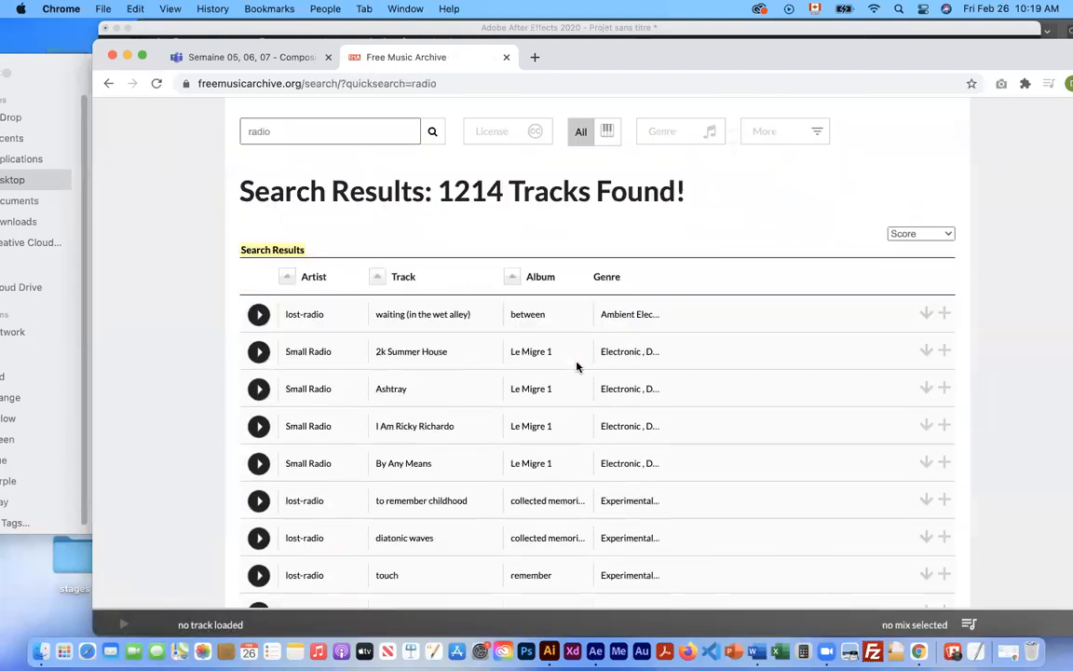
click(258, 352)
click(258, 352)
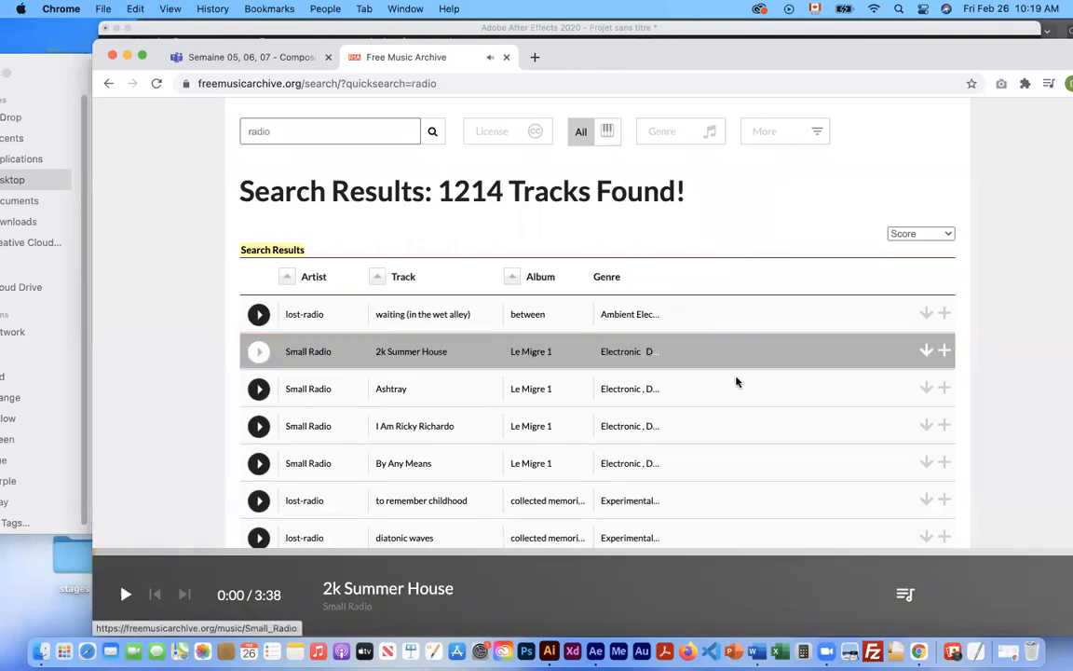
click(928, 353)
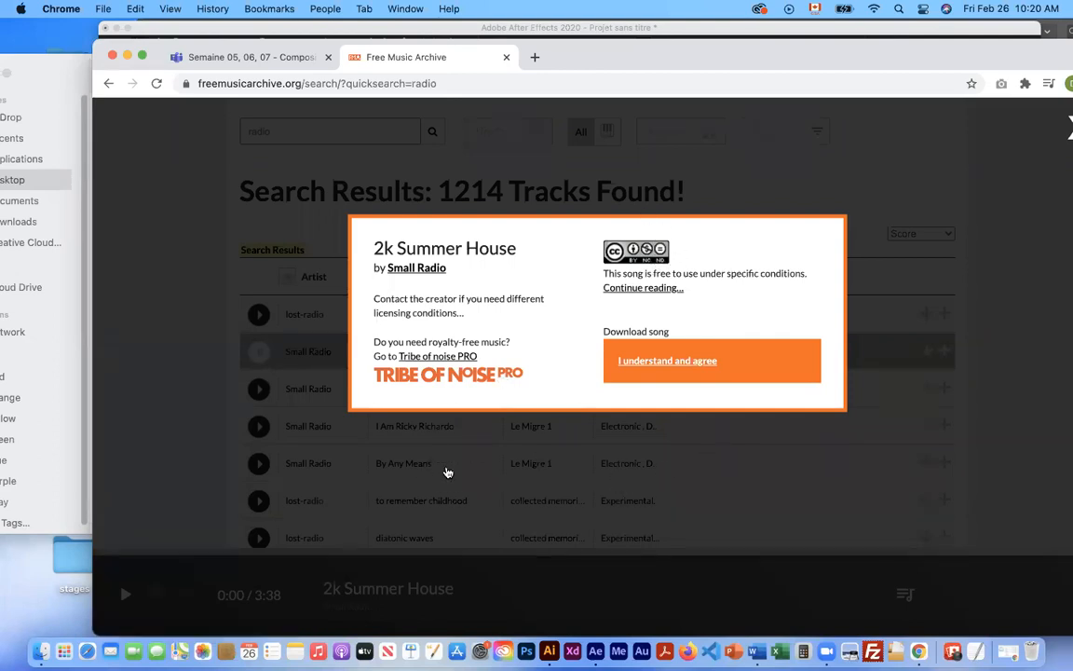
click(416, 480)
Close the Free Music Archive tab and return to After Effects
click(506, 56)
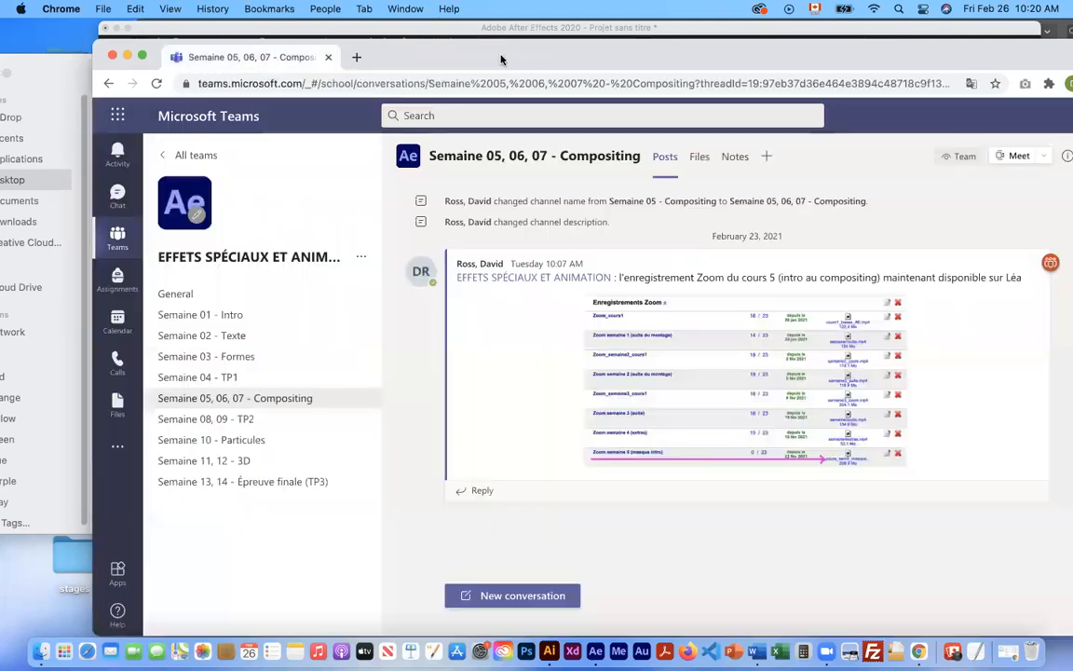
drag(470, 61, 513, 61)
click(171, 57)
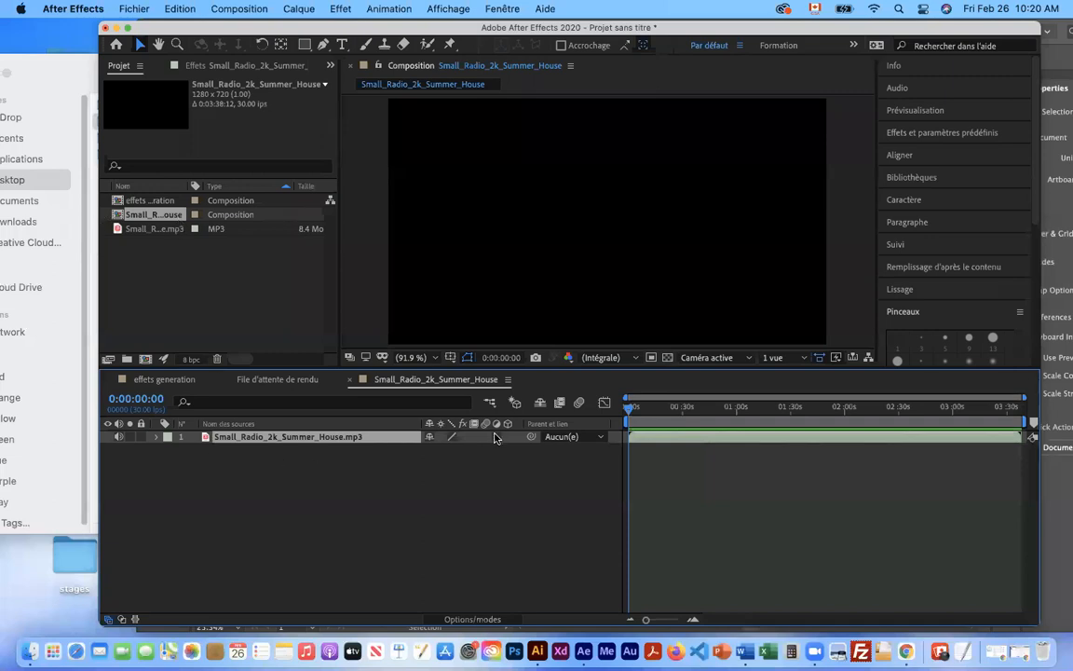
Open the effets generation composition and add Small_Radio_2k_Summer_House.mp3 as a layer, keeping the playhead at 0:00:00:00
click(149, 201)
double_click(116, 200)
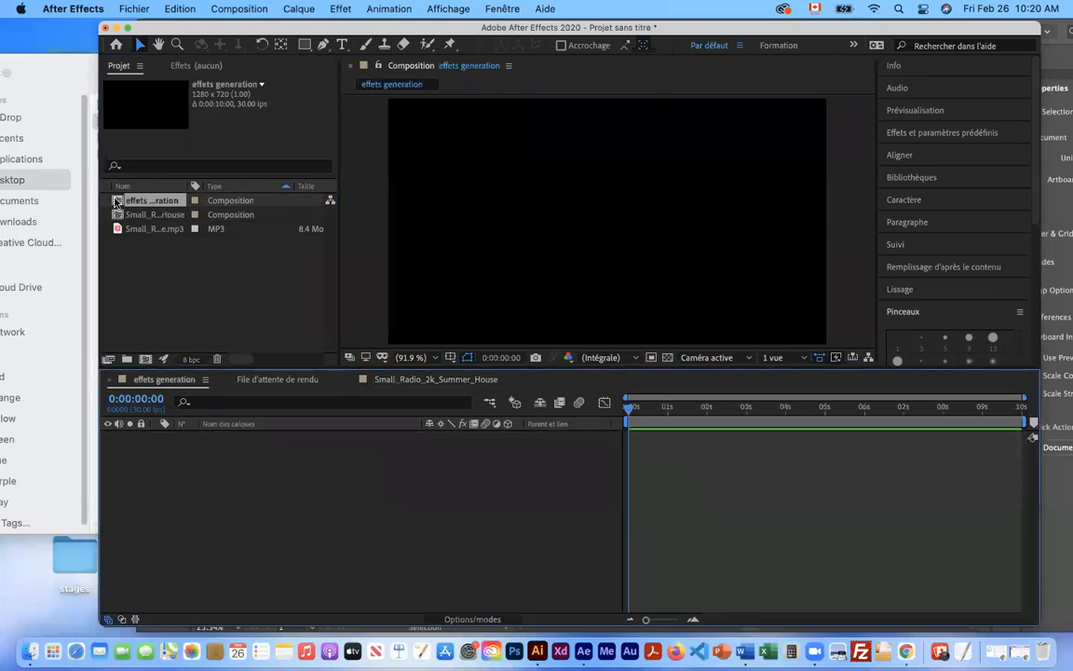
drag(117, 232, 149, 437)
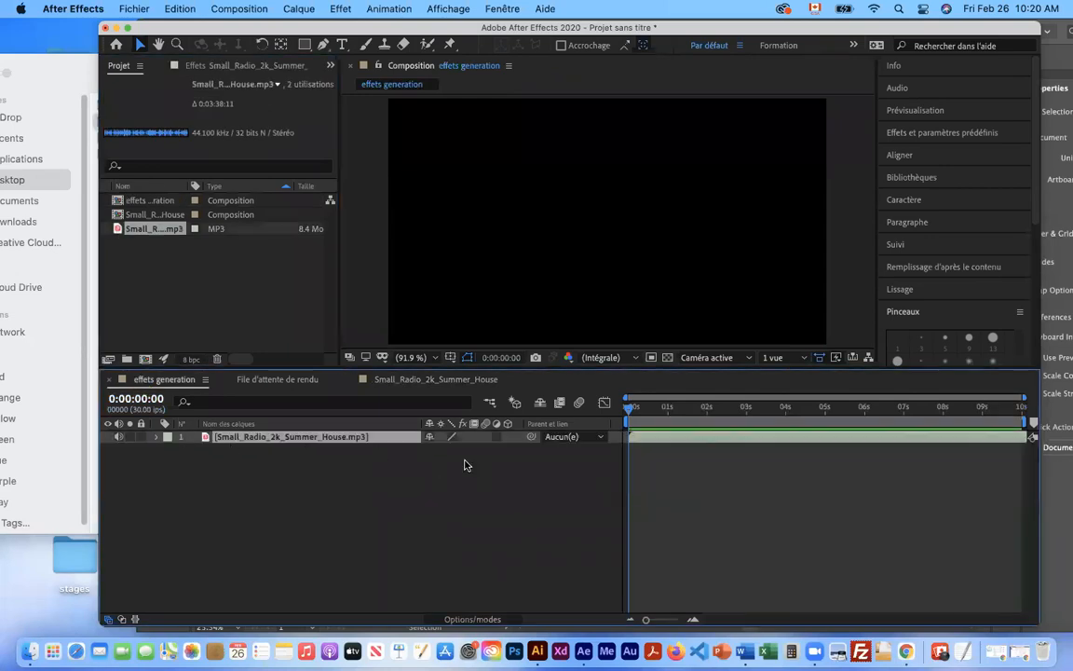
drag(629, 410, 608, 426)
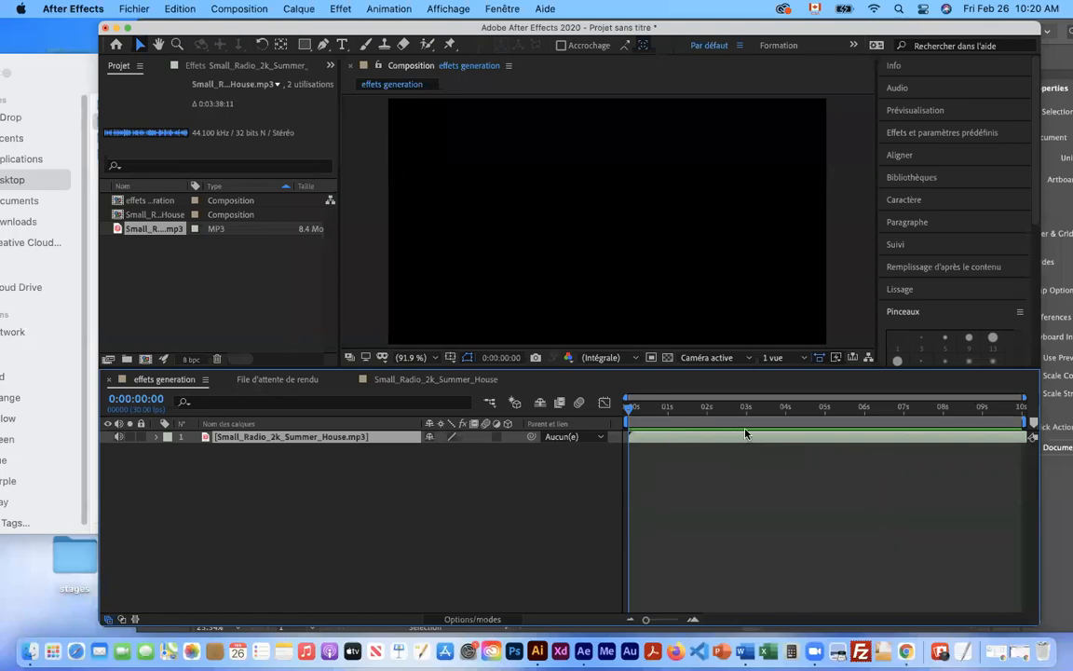
Create a new 1280 by 720 px solid layer in medium grey-royal blue in the effets generation composition
drag(760, 28, 715, 28)
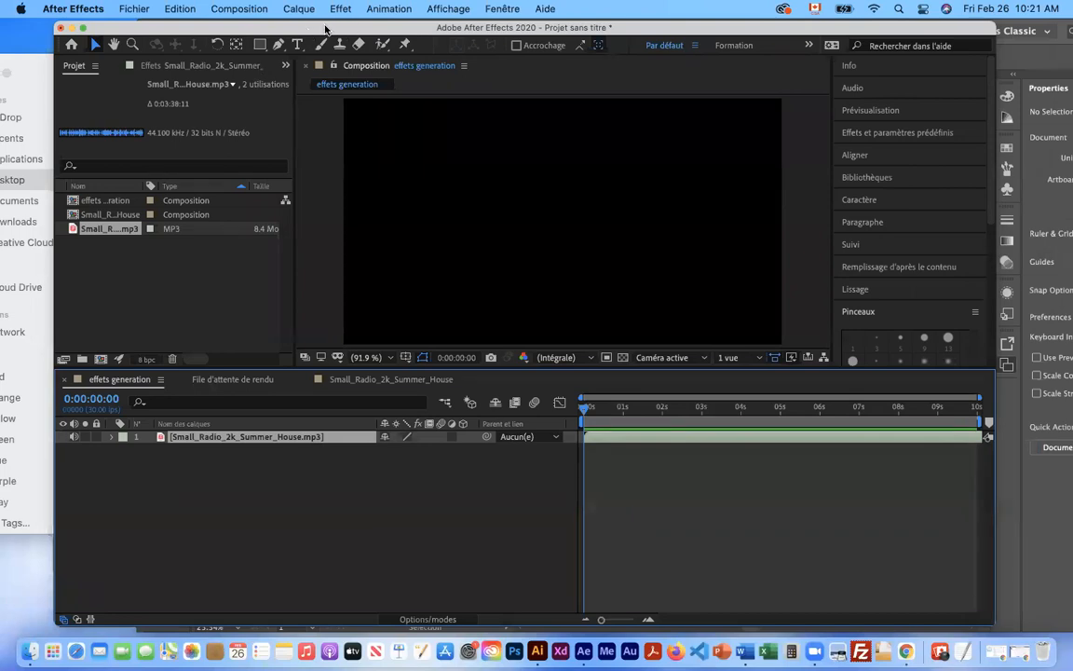
click(299, 9)
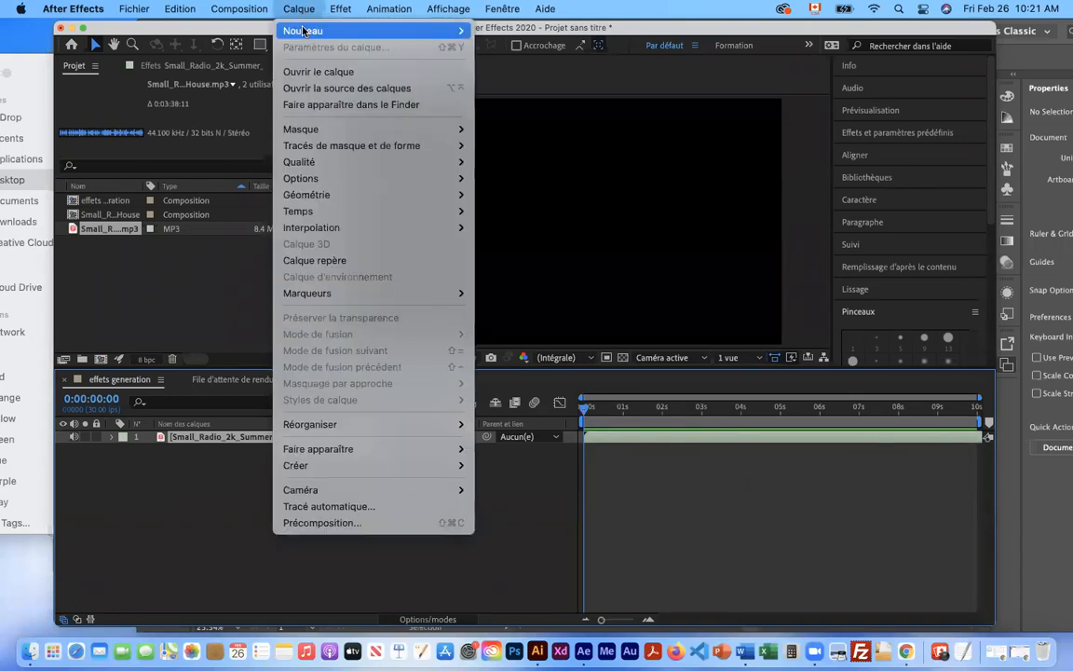
mouse_move(312, 31)
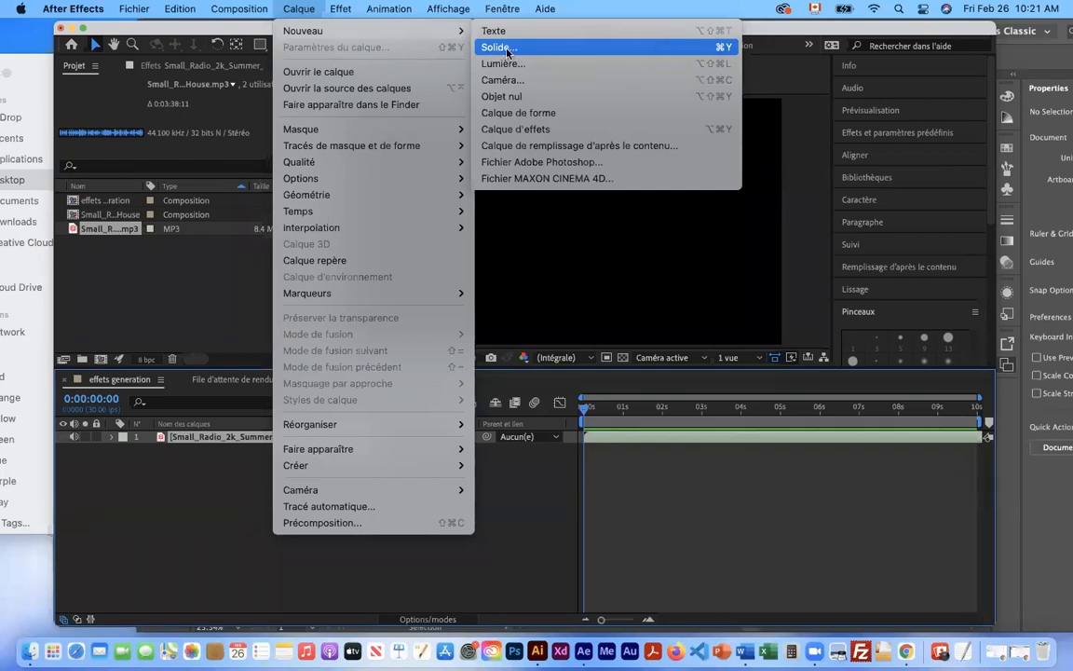
click(494, 51)
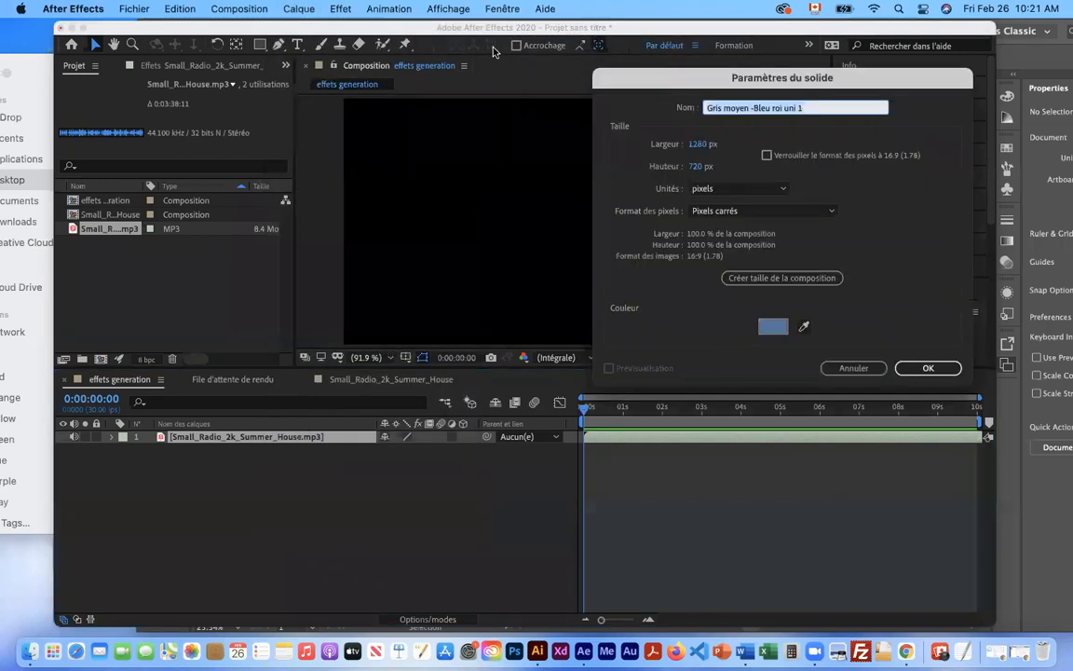
click(928, 369)
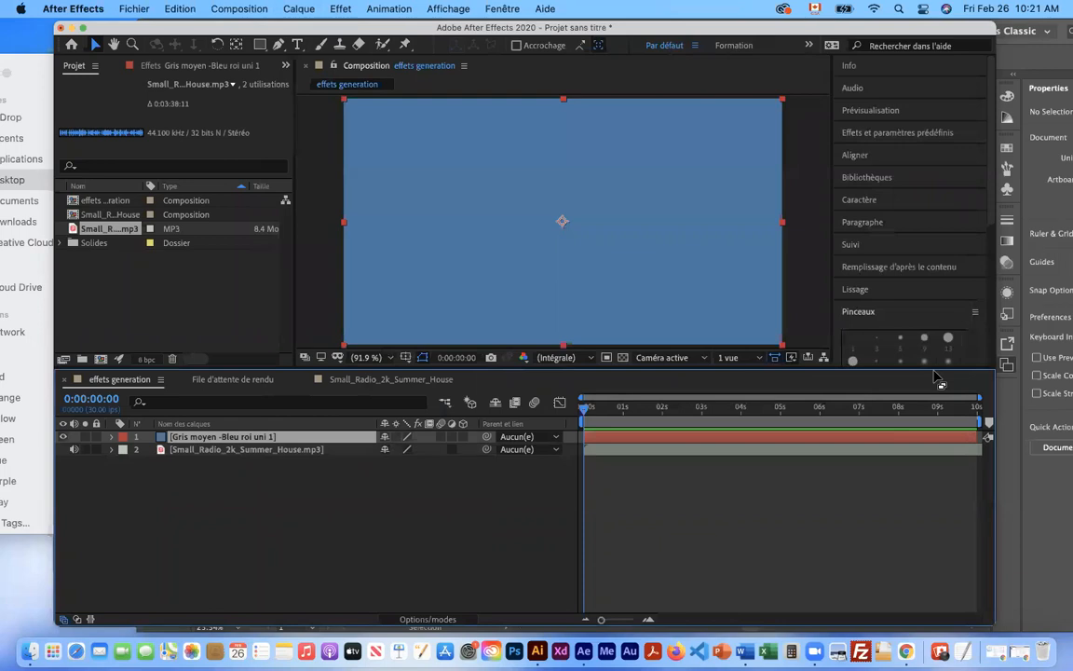
Try to bring the Logo artwork copied from Tour_Radio.ai onto the blue solid, quitting Illustrator after the copy
mouse_move(228, 26)
mouse_down()
mouse_move(211, 30)
mouse_move(227, 31)
mouse_up()
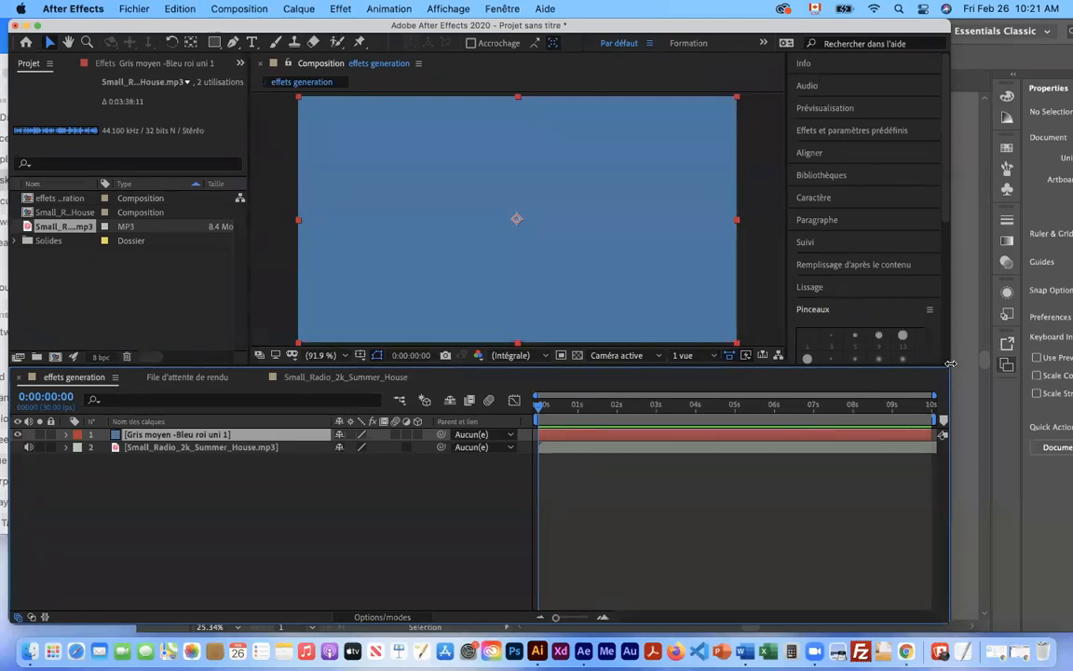
drag(938, 365, 922, 365)
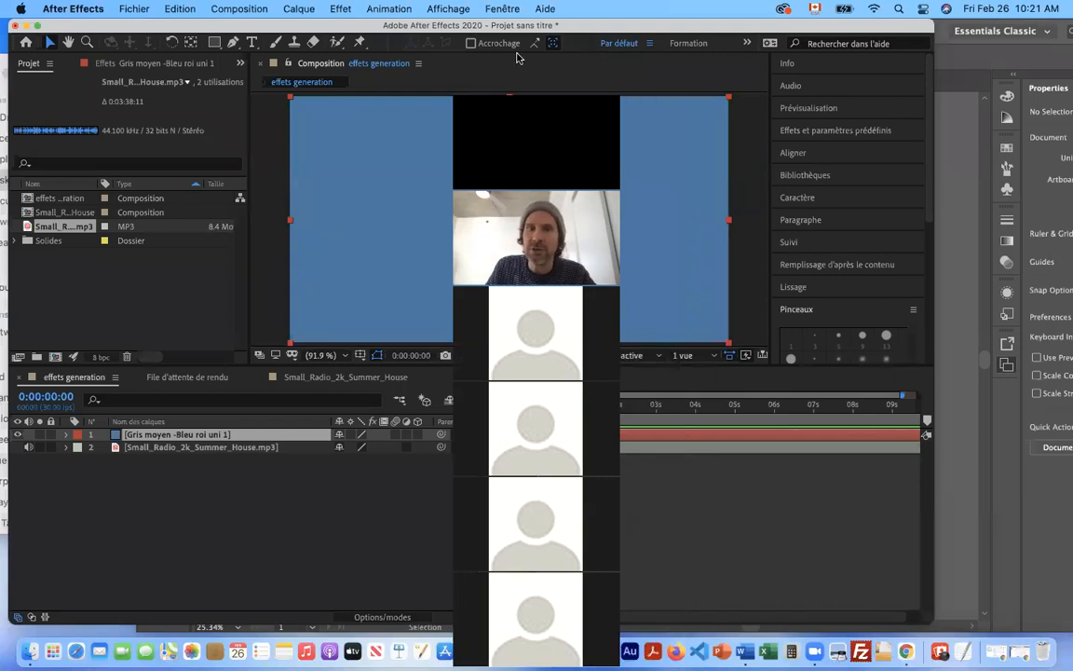
click(957, 62)
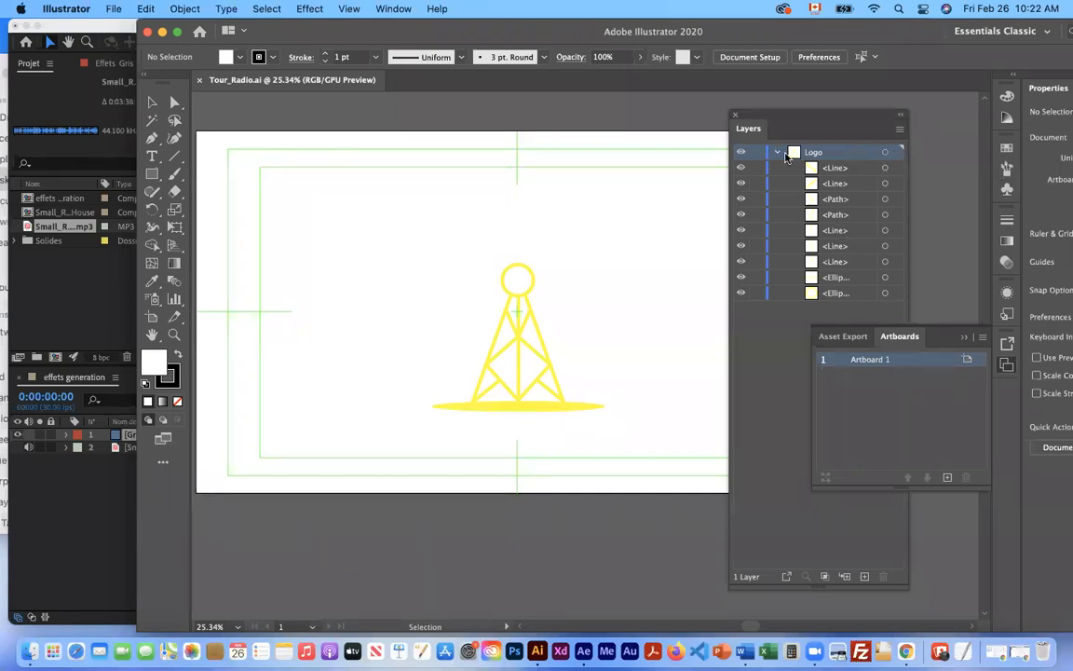
click(900, 152)
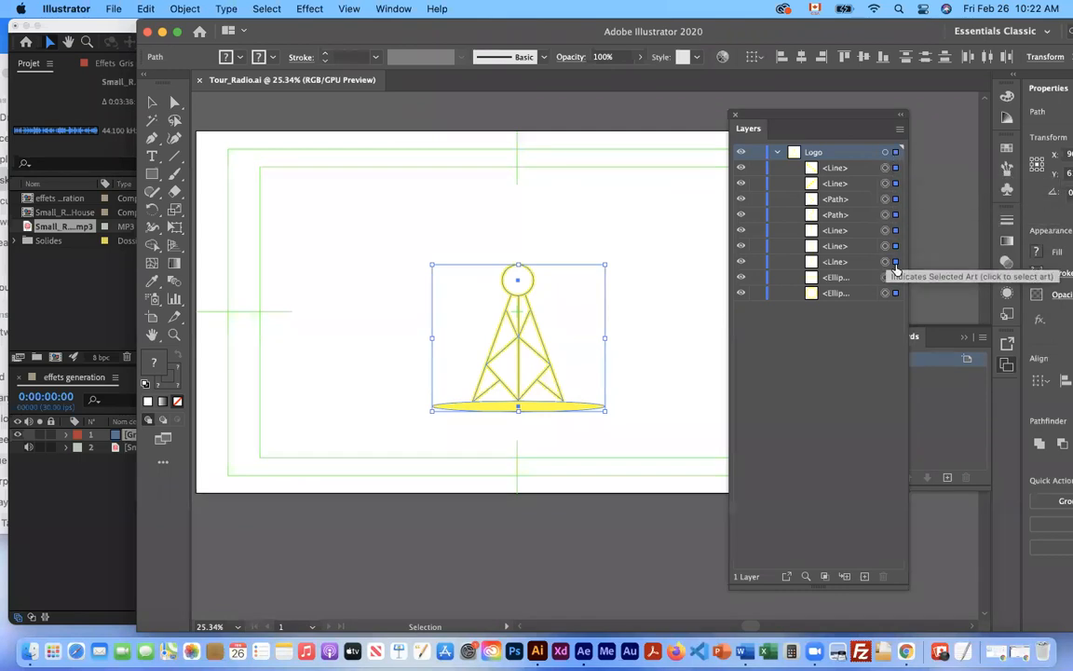
key(super+c)
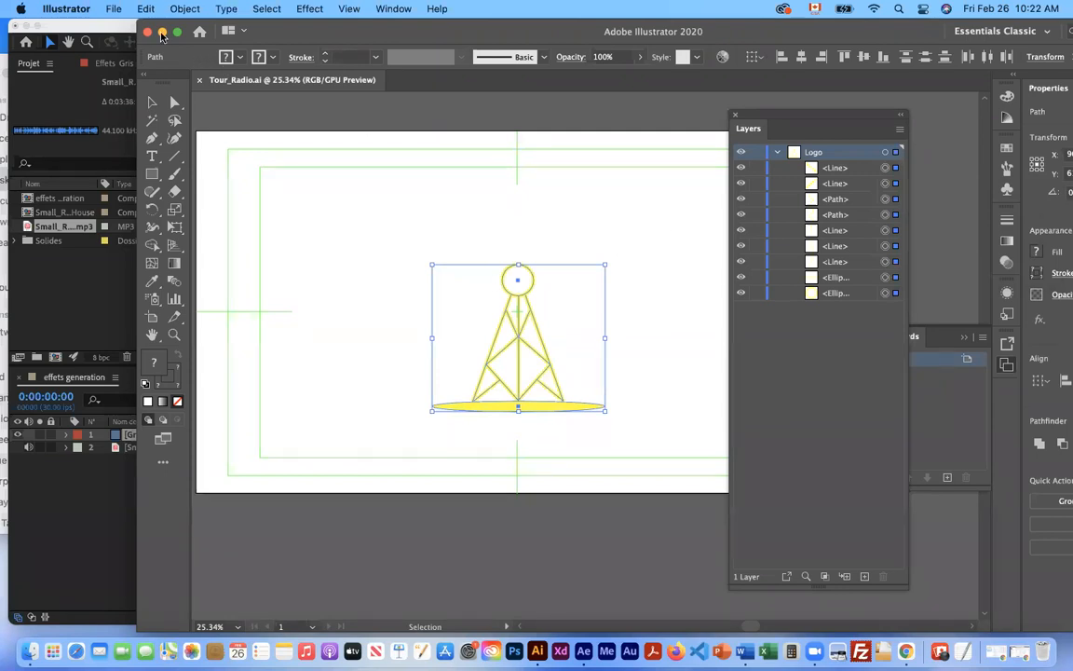
click(78, 11)
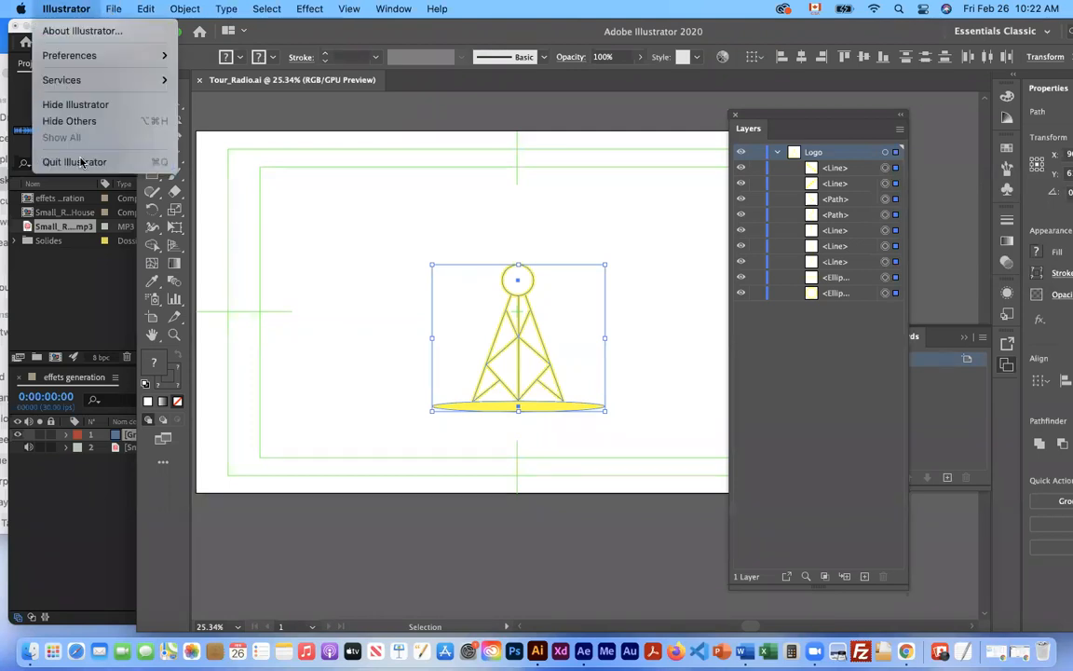
click(447, 277)
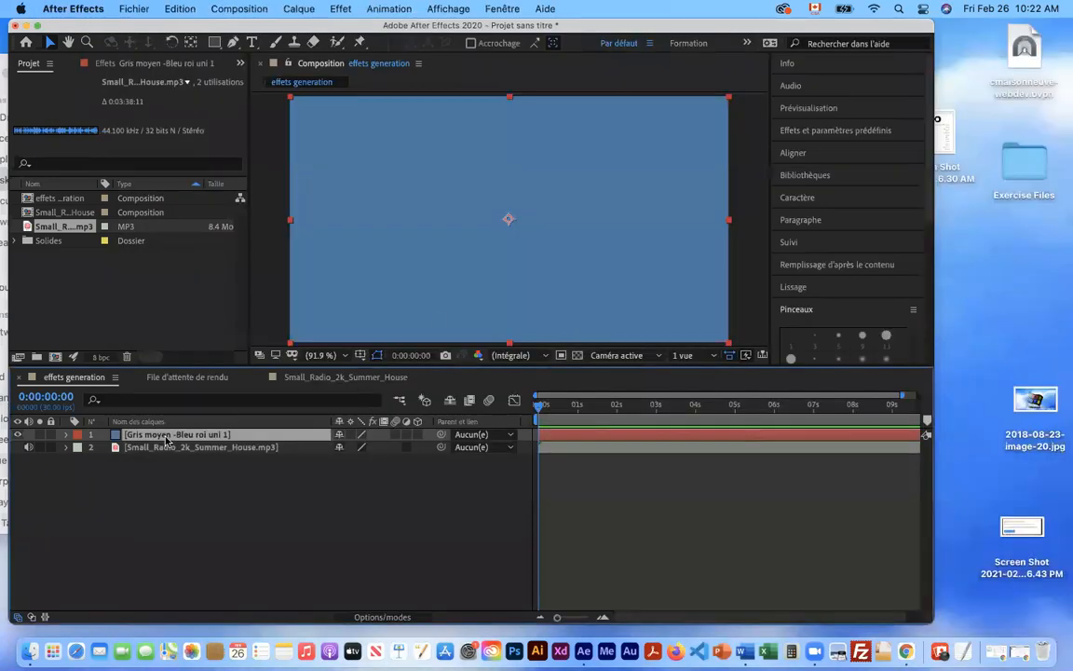
click(216, 467)
click(212, 435)
Reopen Tour_Radio.ai from the 2_Media folder and copy all the Logo layer's paths onto the blue solid in After Effects as masks
drag(705, 26, 834, 173)
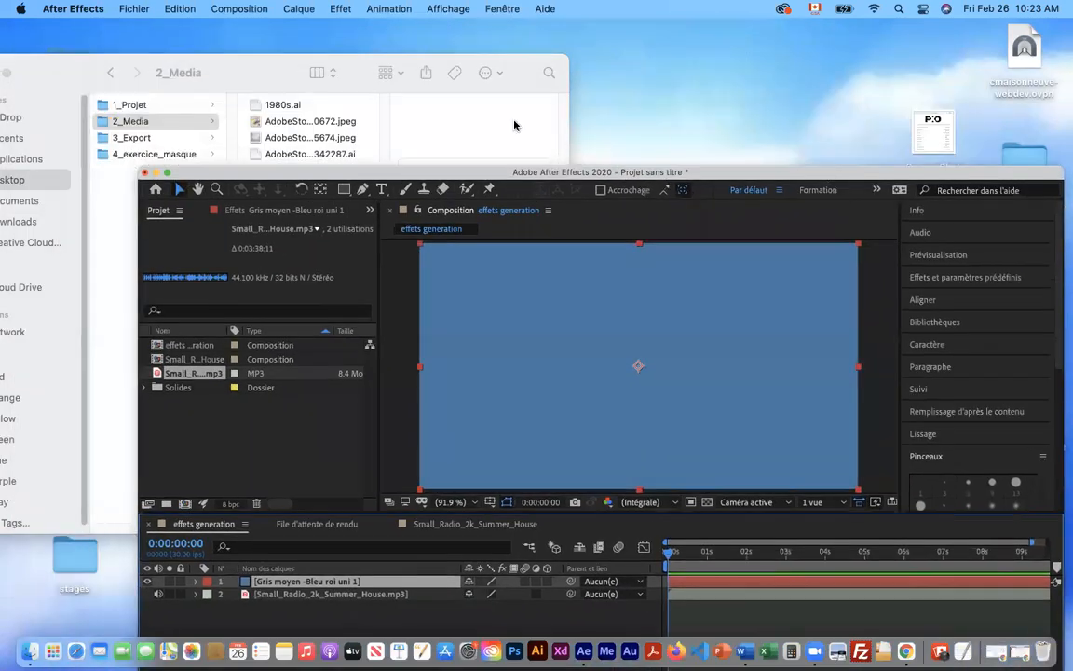
click(253, 65)
double_click(255, 222)
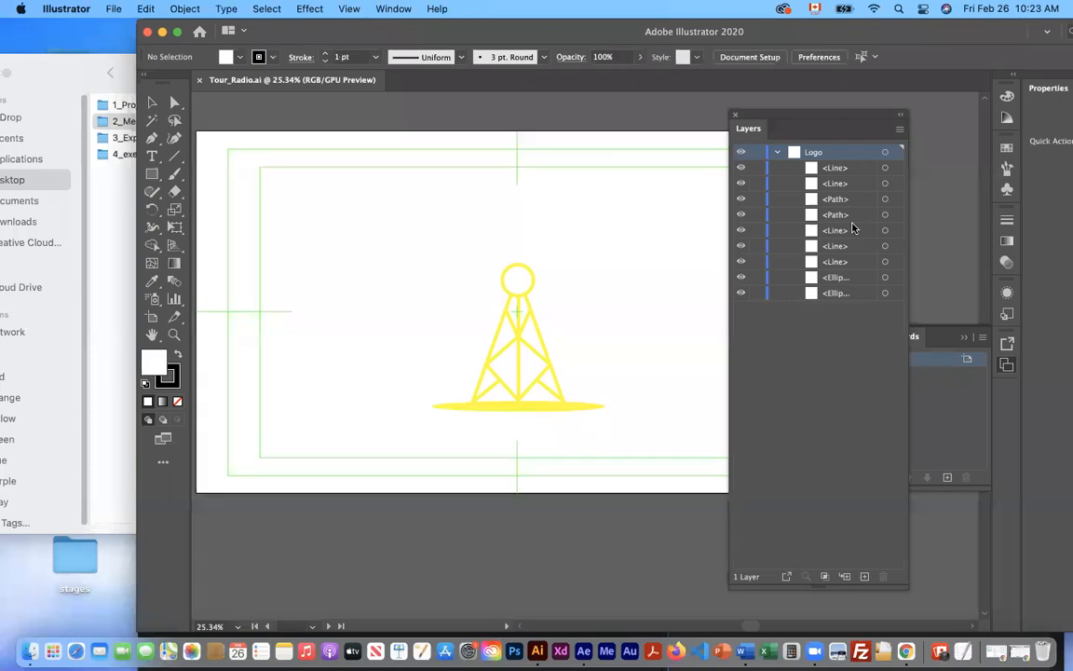
click(900, 152)
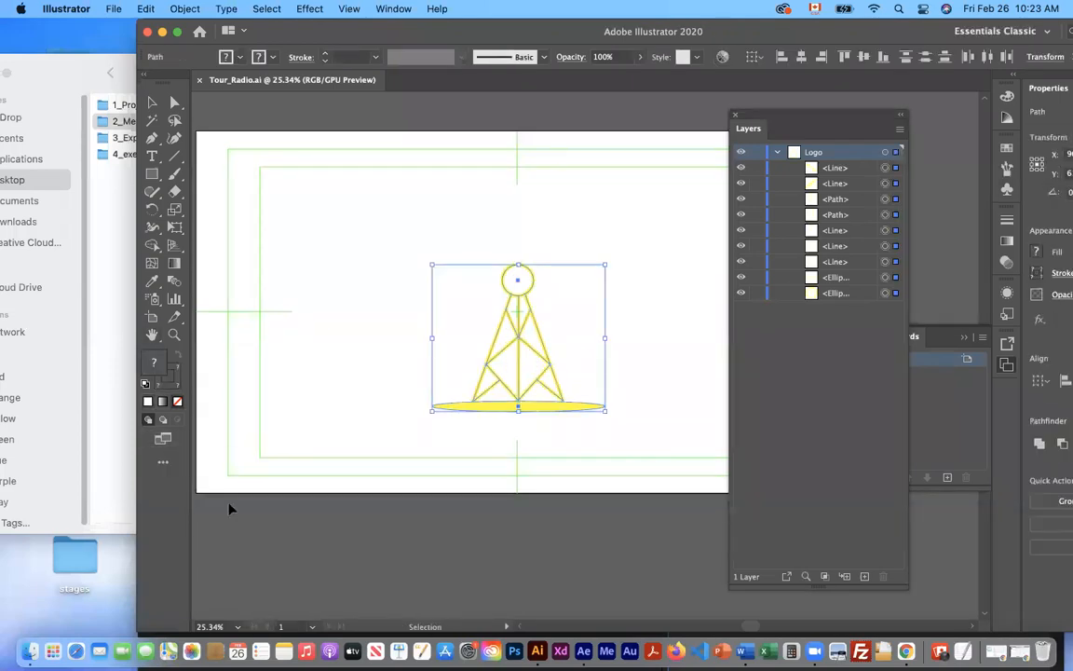
click(583, 650)
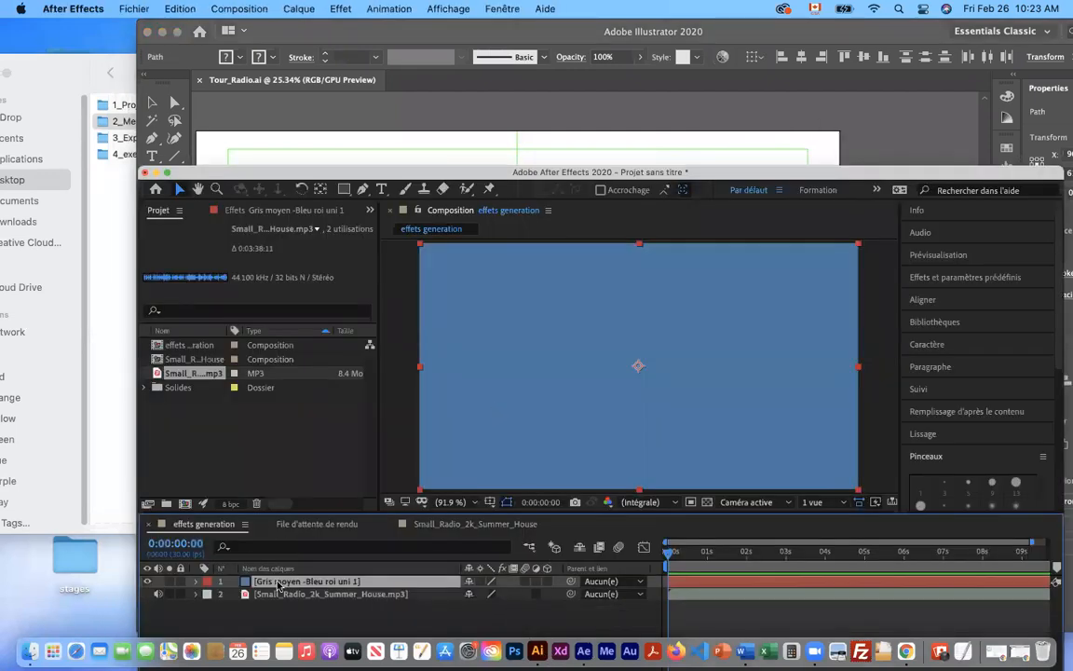
key(super+v)
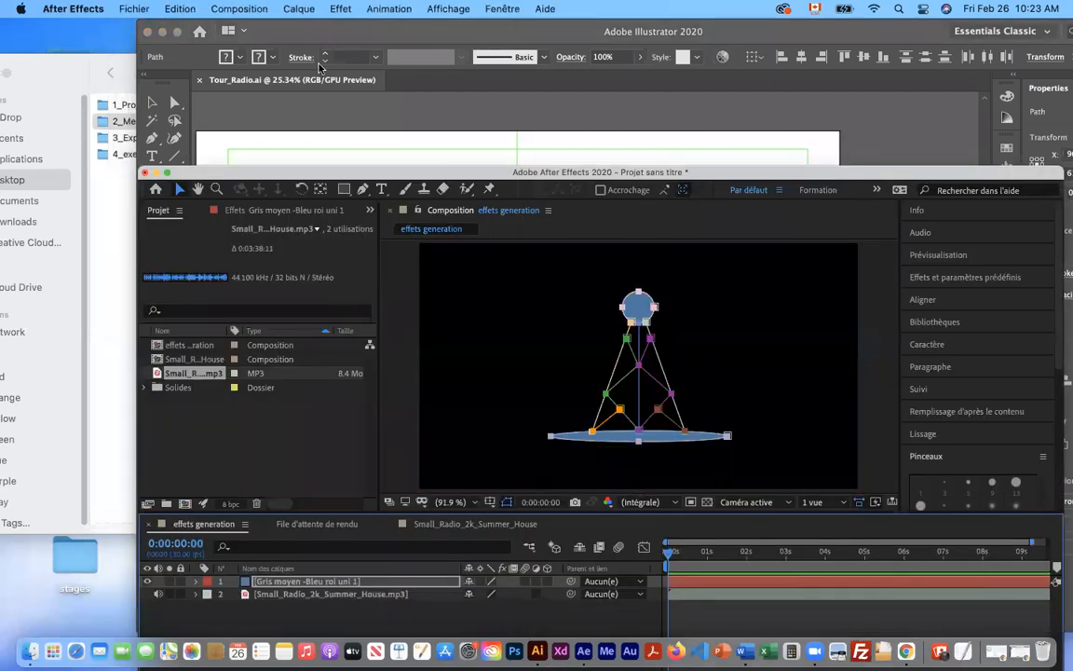
Quit Illustrator, return to After Effects, and reposition its window so the whole timeline fits on screen
drag(381, 177, 249, 58)
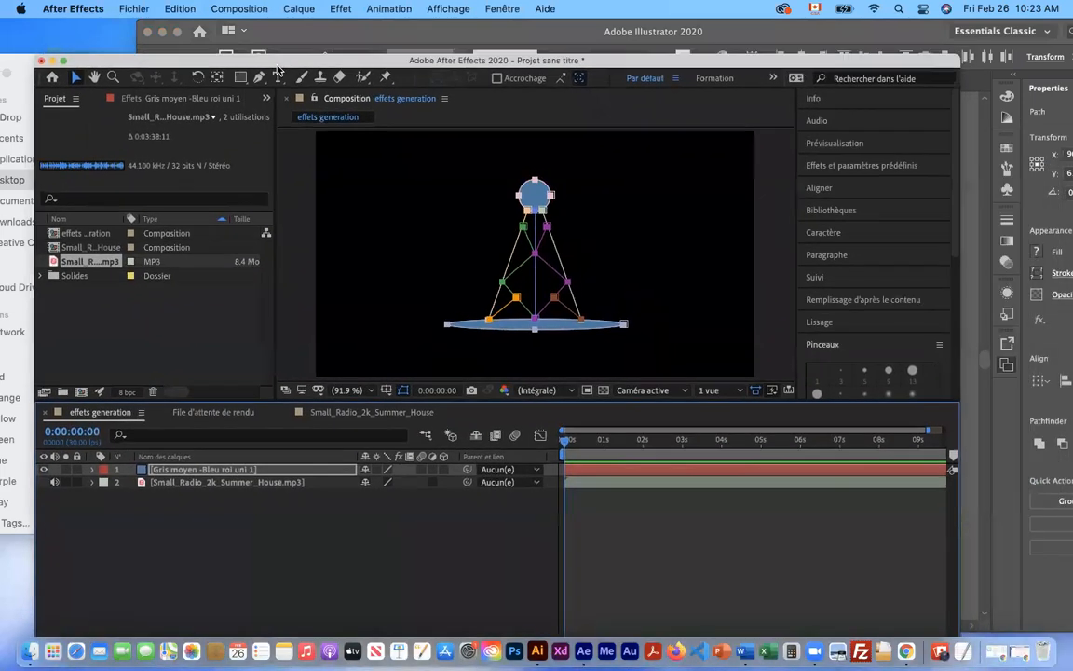
click(277, 28)
click(88, 10)
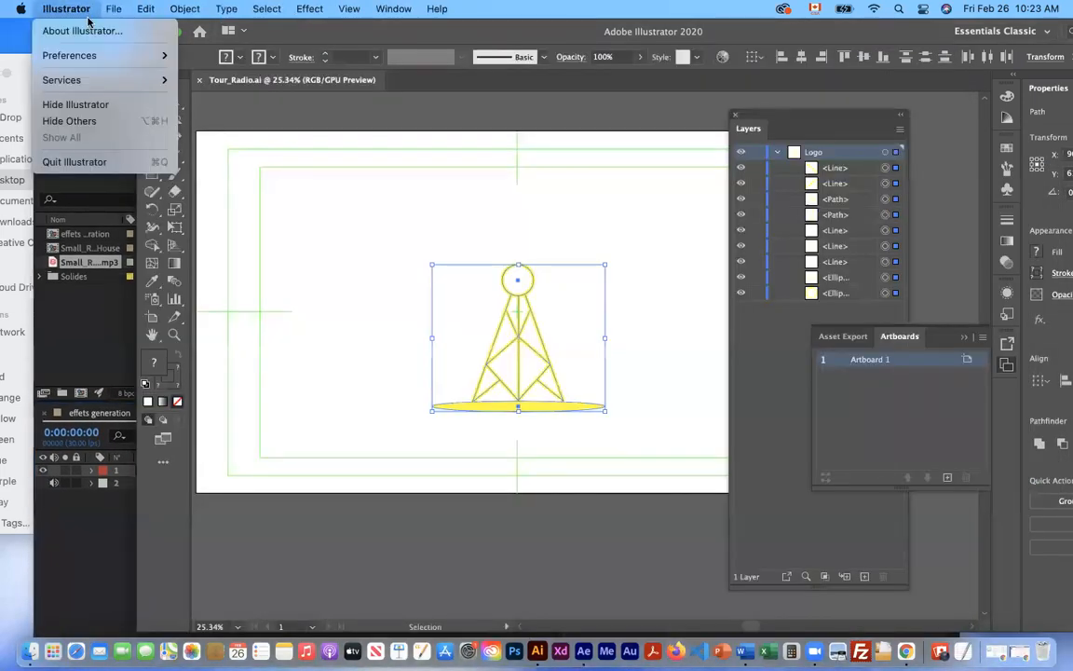
click(83, 160)
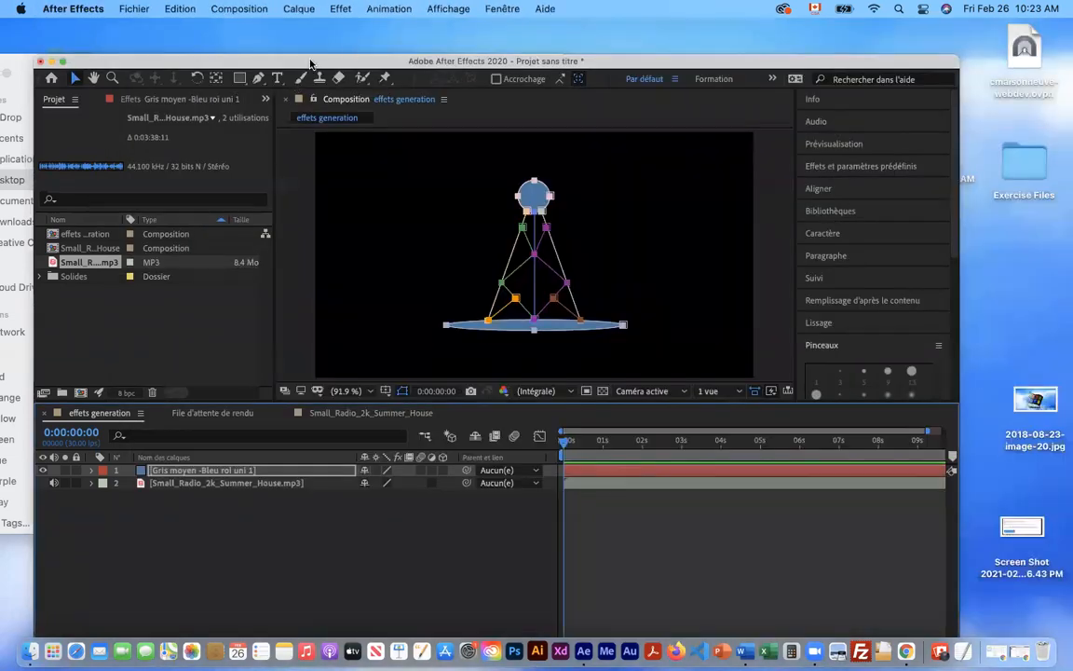
drag(310, 63, 295, 39)
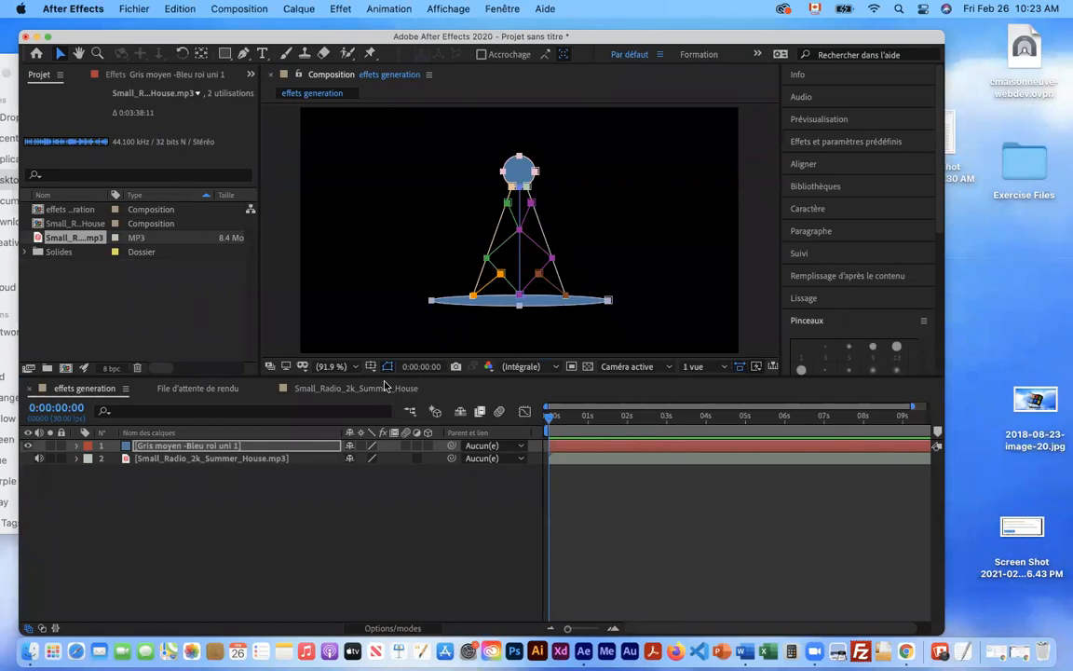
drag(536, 375, 536, 441)
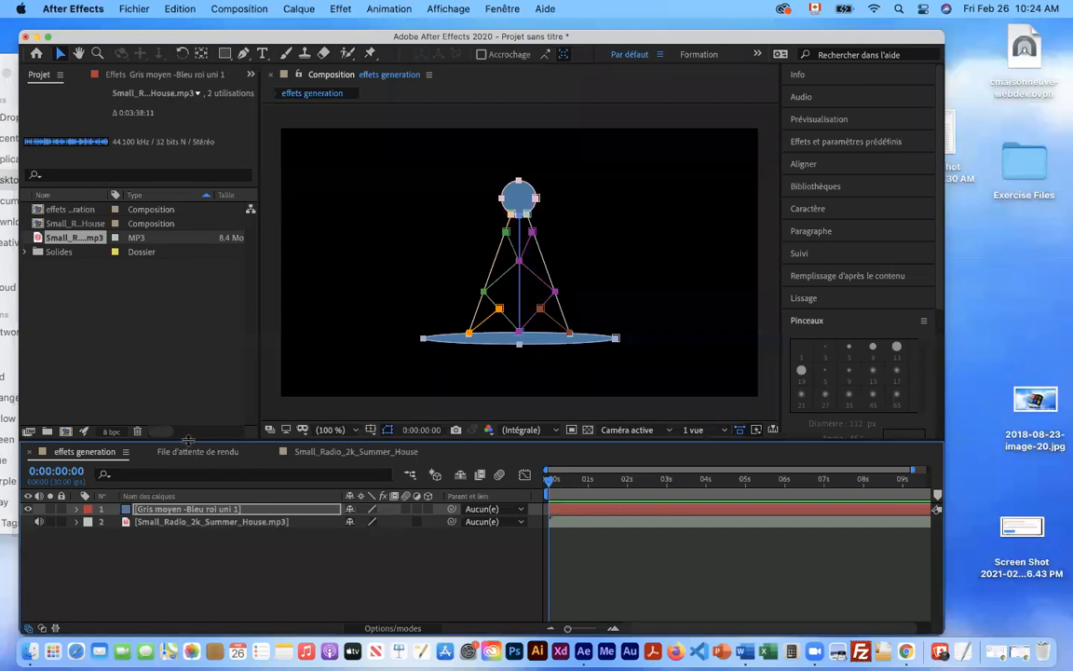
drag(189, 440, 189, 373)
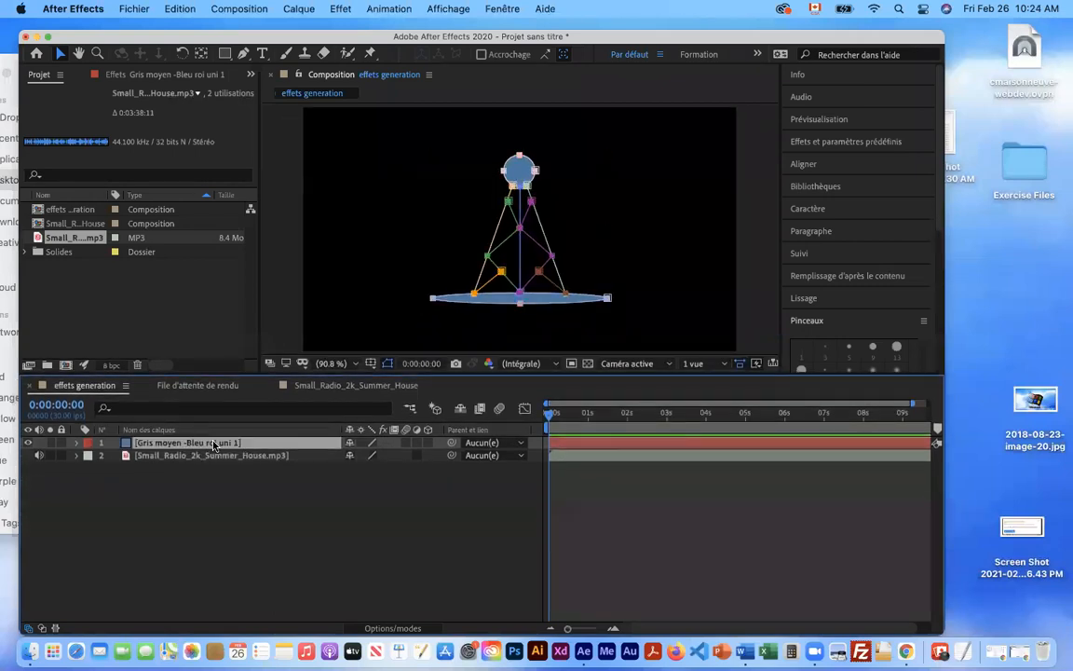
Rename the blue solid layer as "solide tour"
double_click(213, 444)
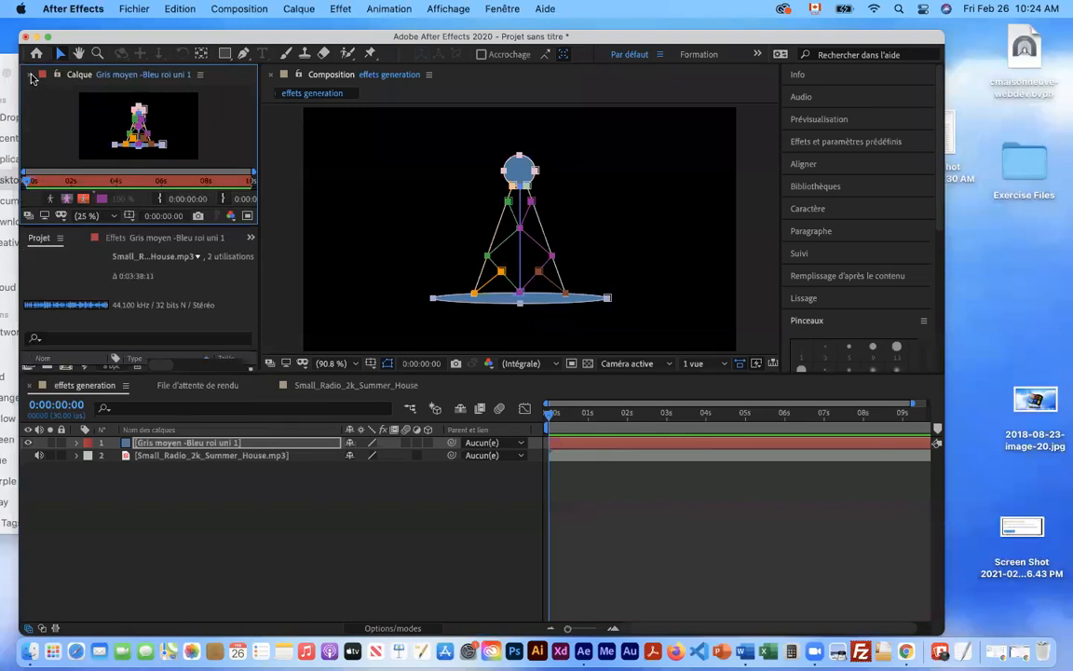
click(32, 75)
click(220, 445)
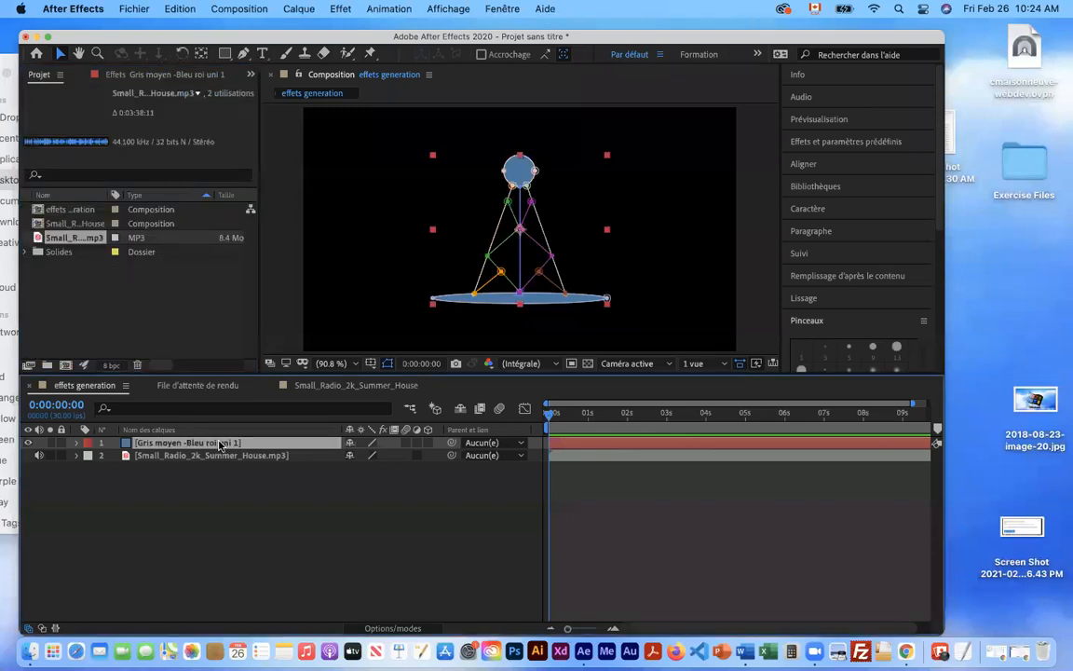
key(Return)
click(254, 443)
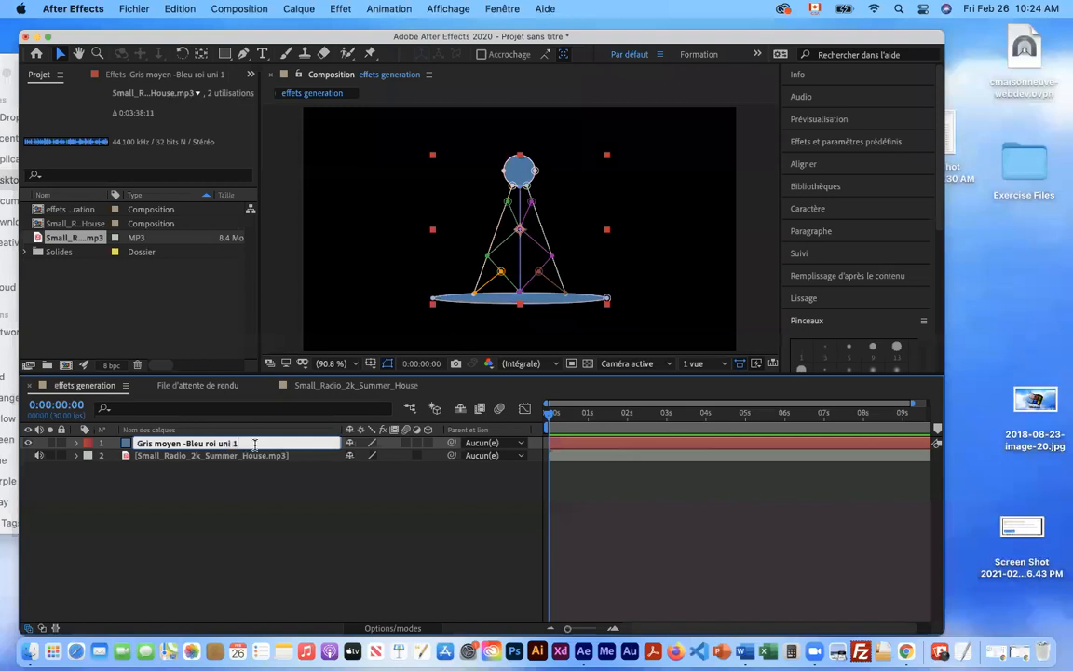
drag(250, 443, 138, 444)
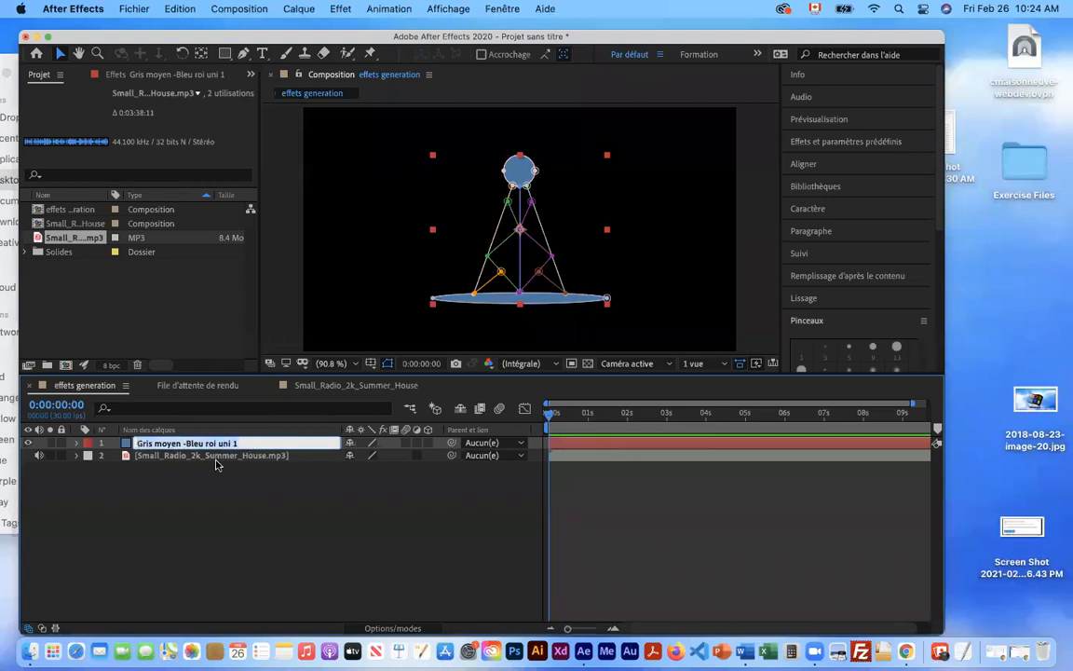
text(solide tour)
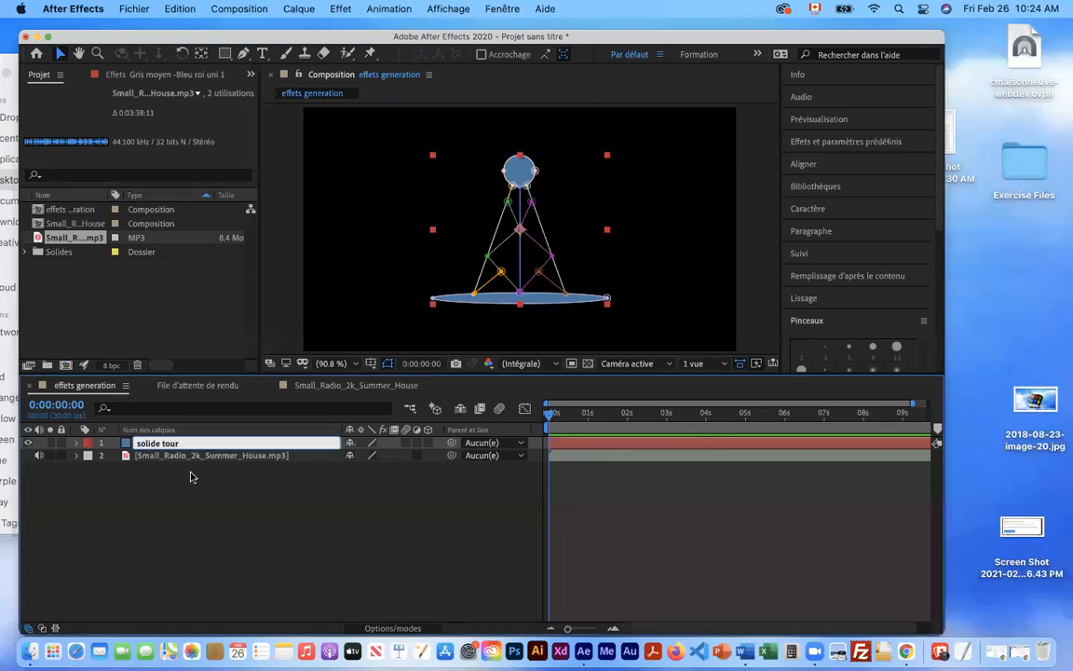
click(190, 477)
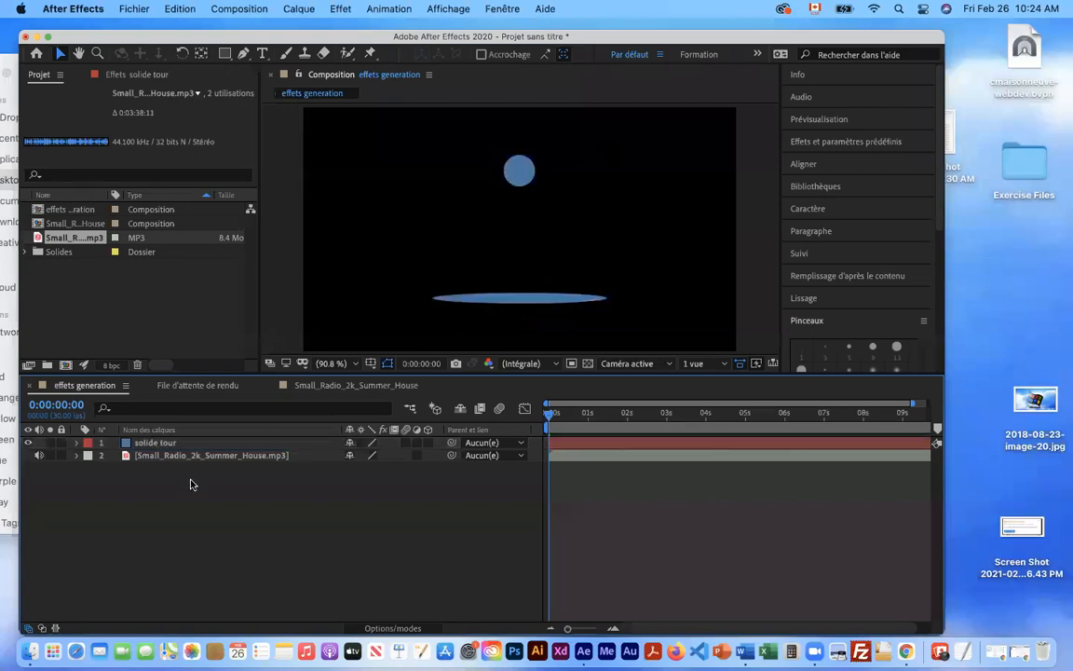
Expand the solide tour layer and collapse the properties of Masque 1 through Masque 9 into a compact mask list
click(168, 442)
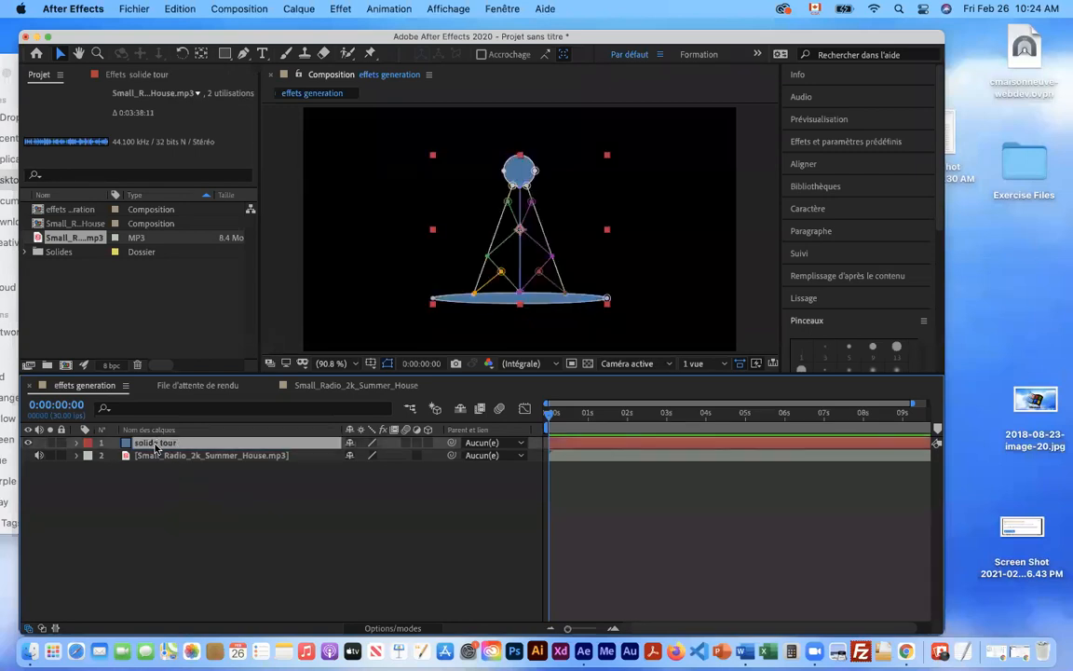
click(77, 443)
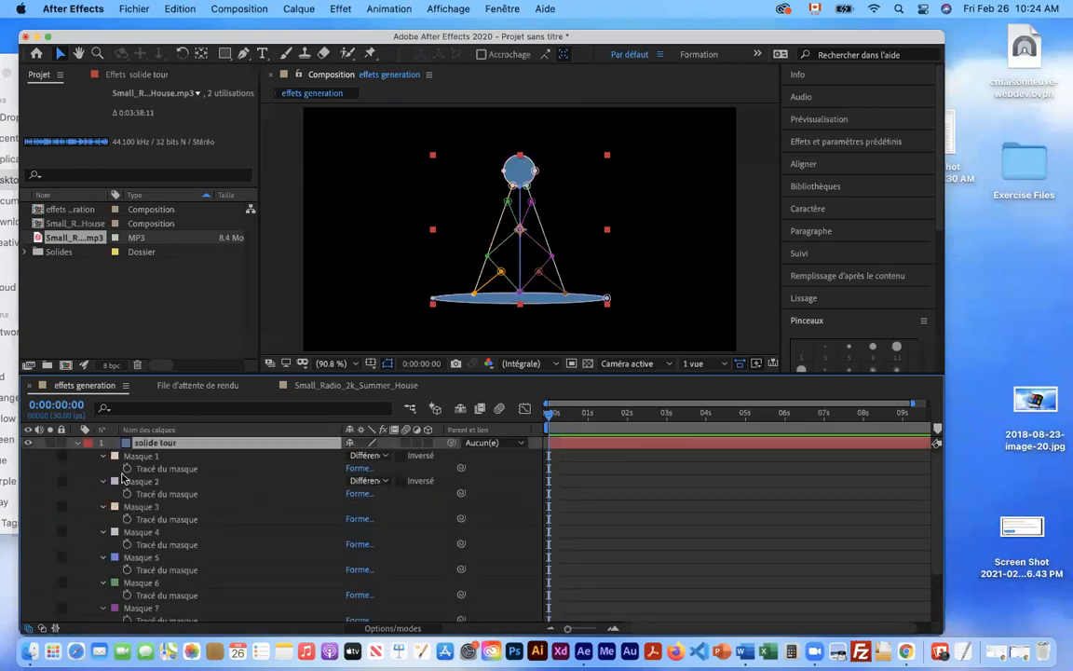
click(103, 455)
click(103, 468)
click(102, 481)
click(104, 495)
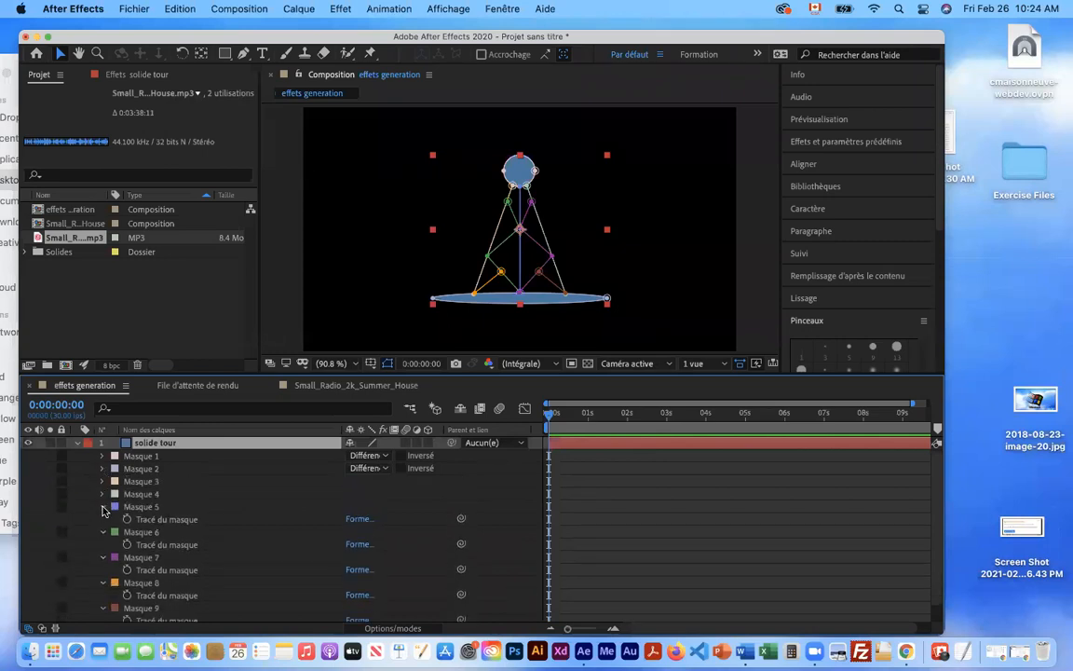
click(103, 507)
click(103, 519)
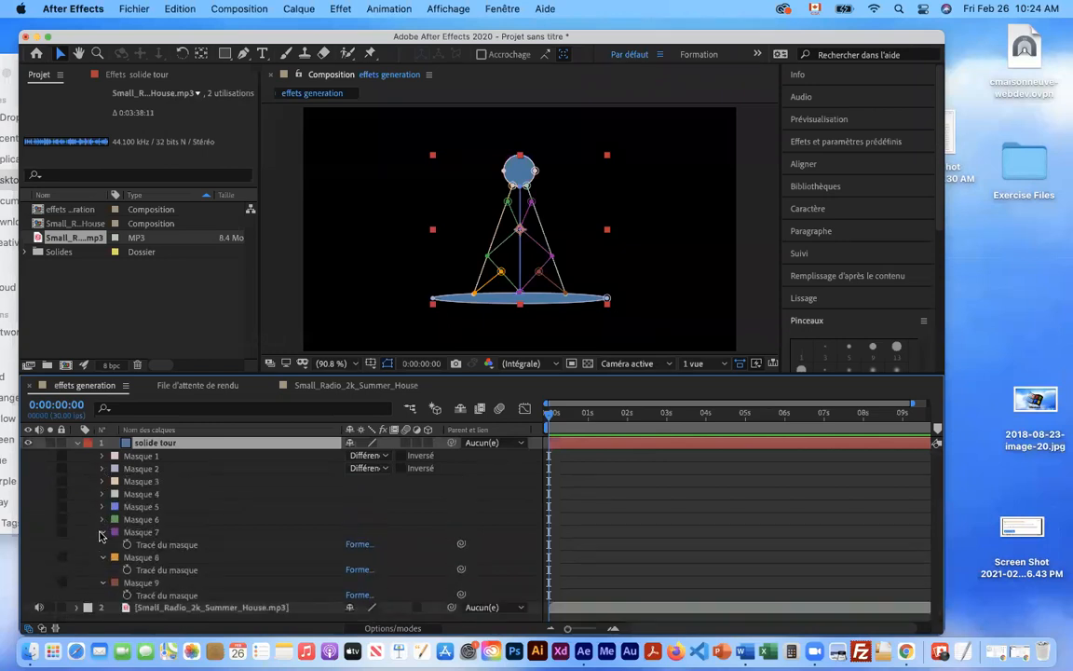
click(103, 533)
click(102, 546)
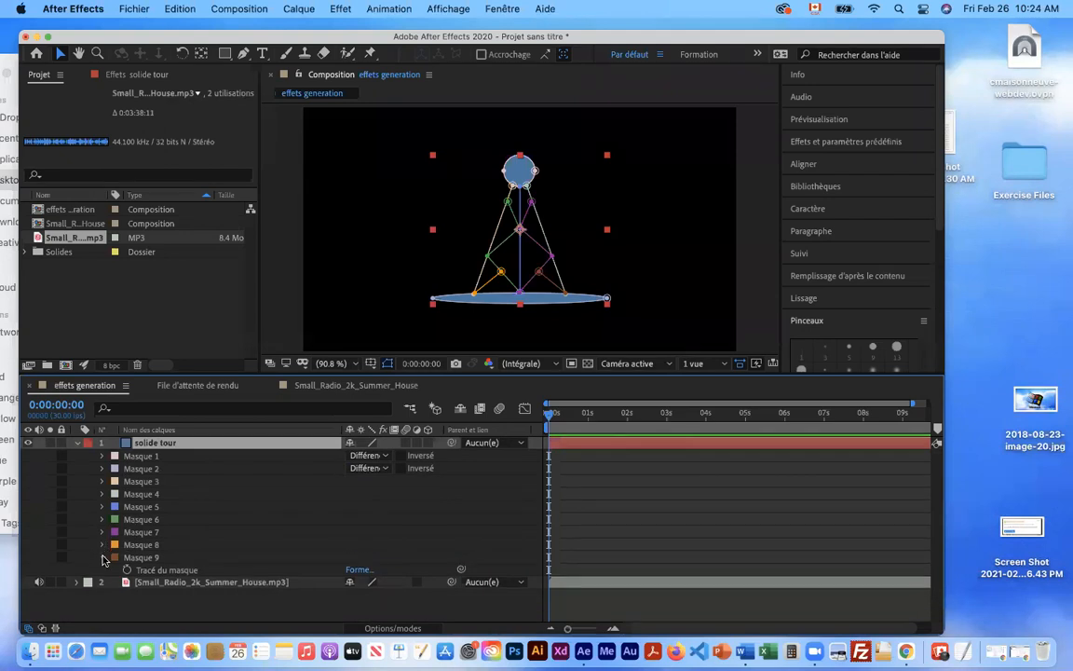
click(102, 557)
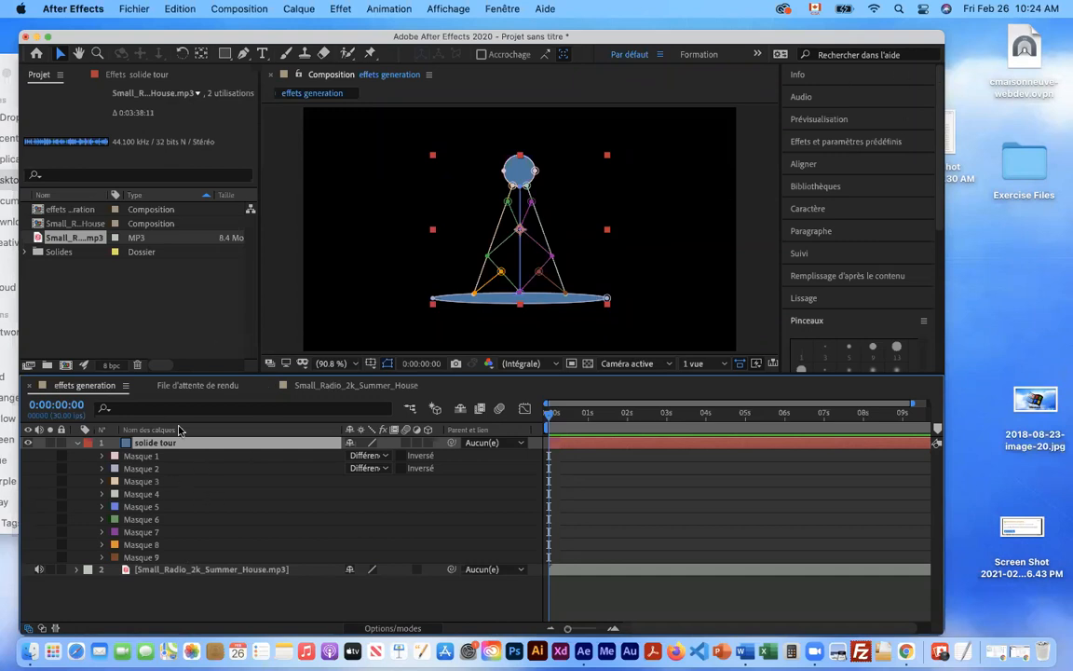
Select the masks of the solide tour layer one by one to identify which part of the tower each outlines
click(129, 457)
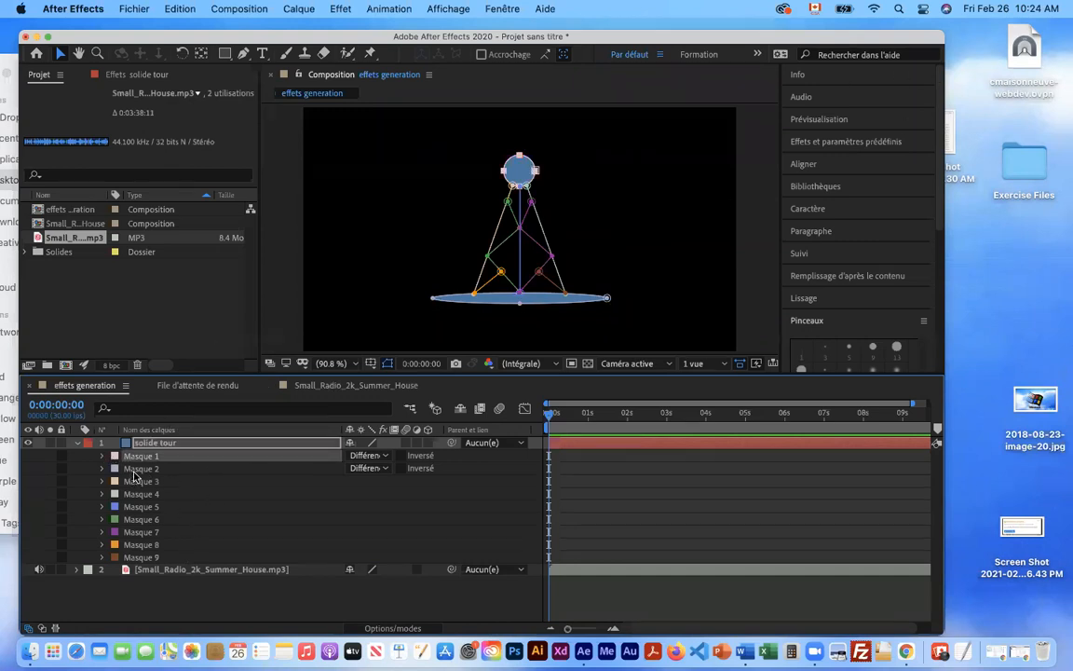
click(128, 468)
click(135, 480)
click(141, 503)
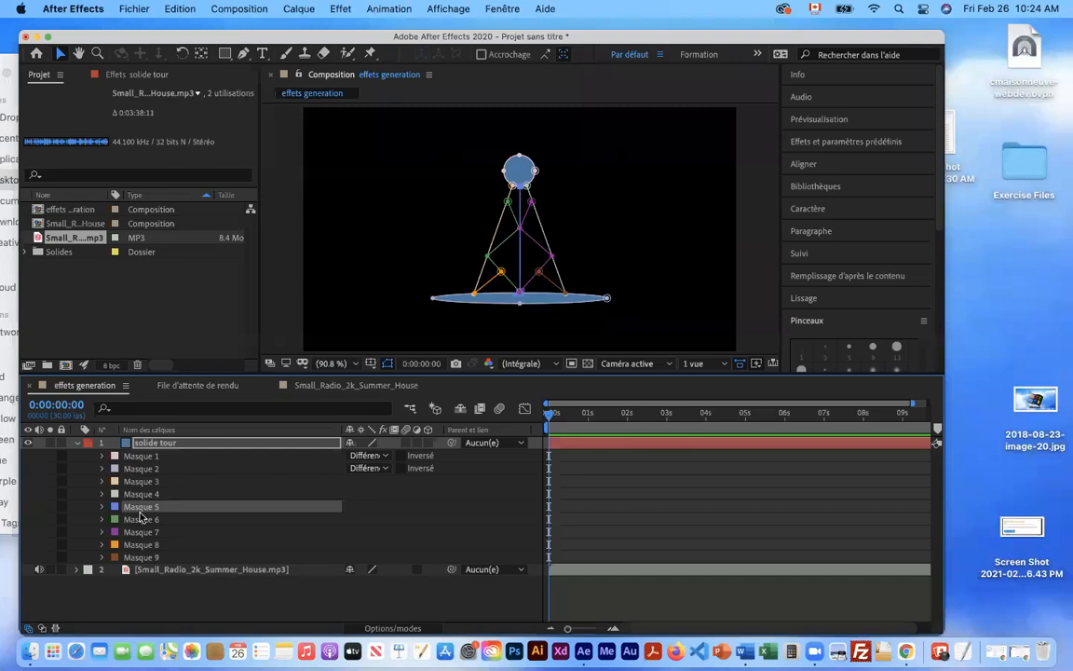
click(135, 519)
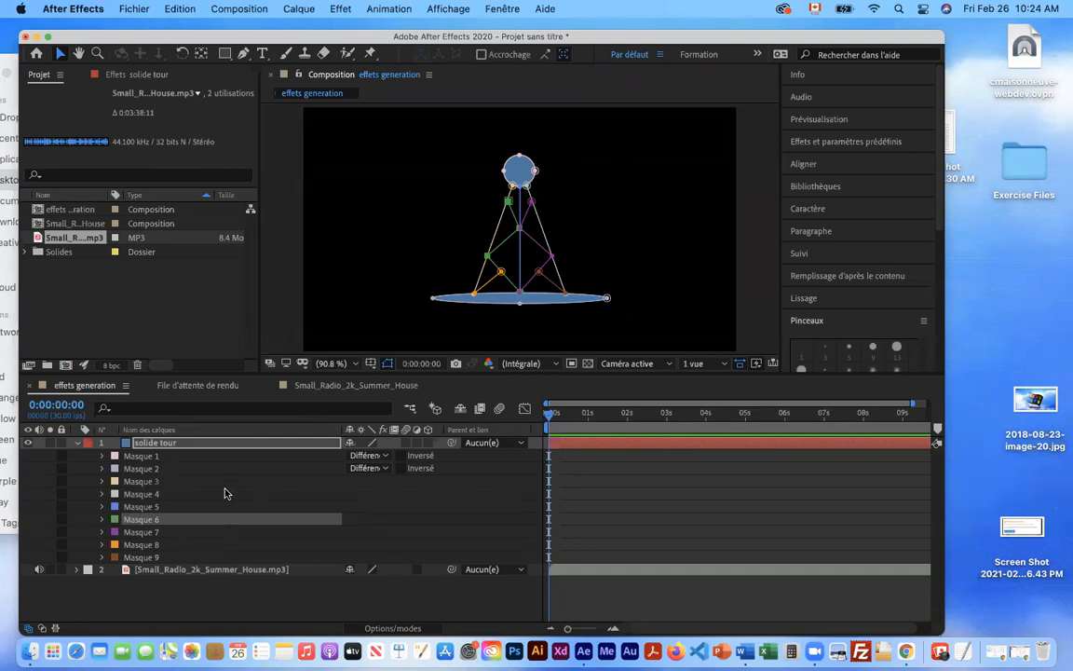
Apply the Trait generation effect to the solide tour layer and make it stroke all masks
click(337, 8)
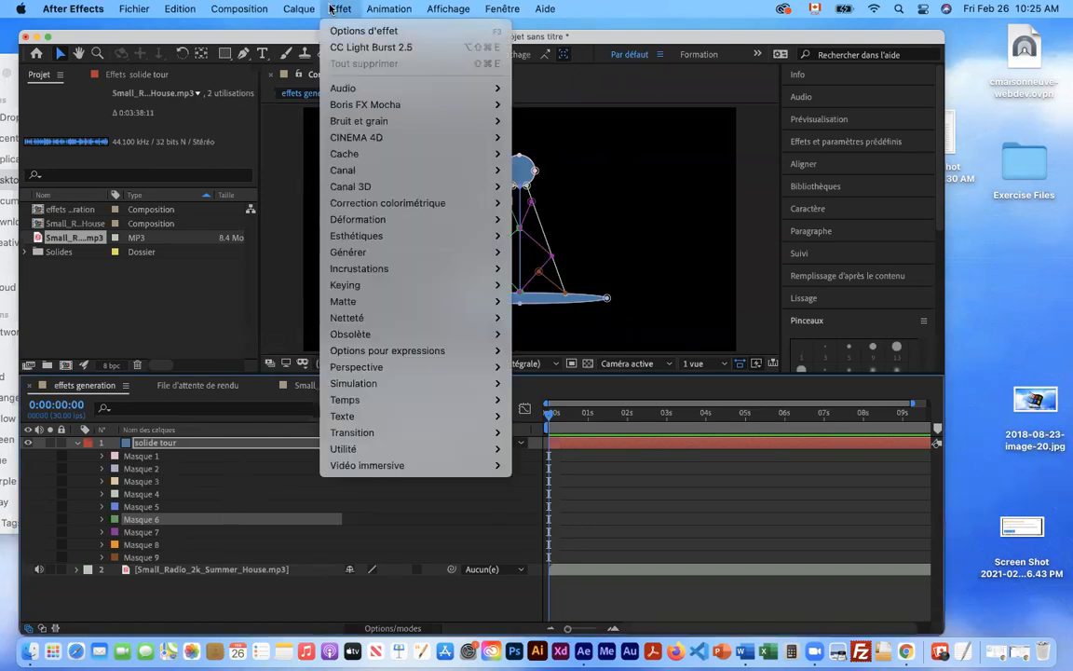
mouse_move(361, 252)
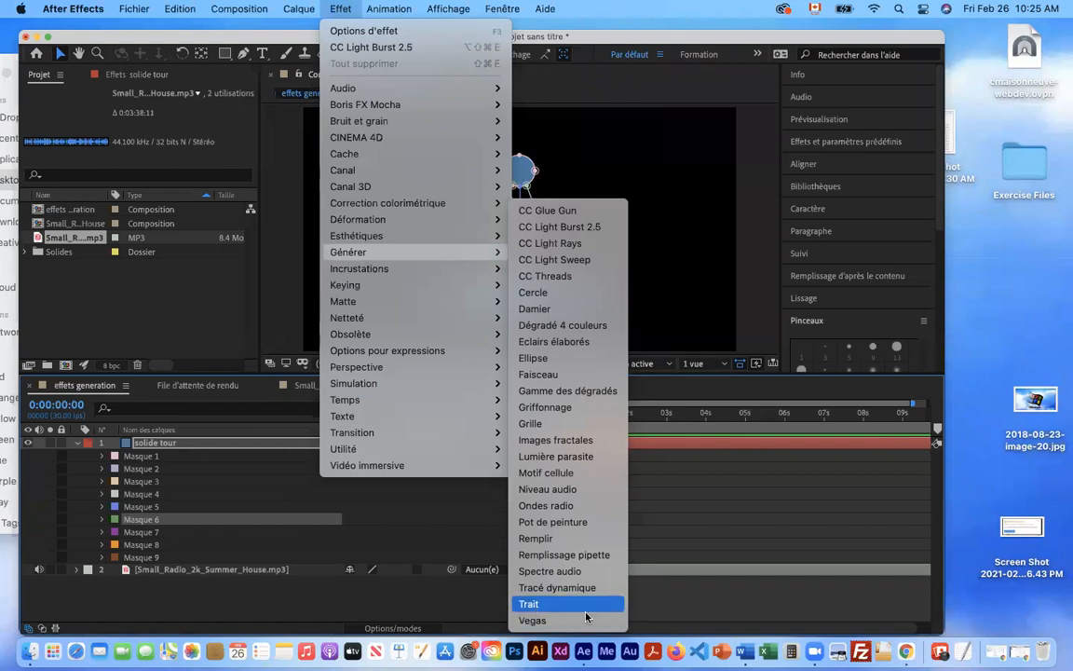
click(530, 604)
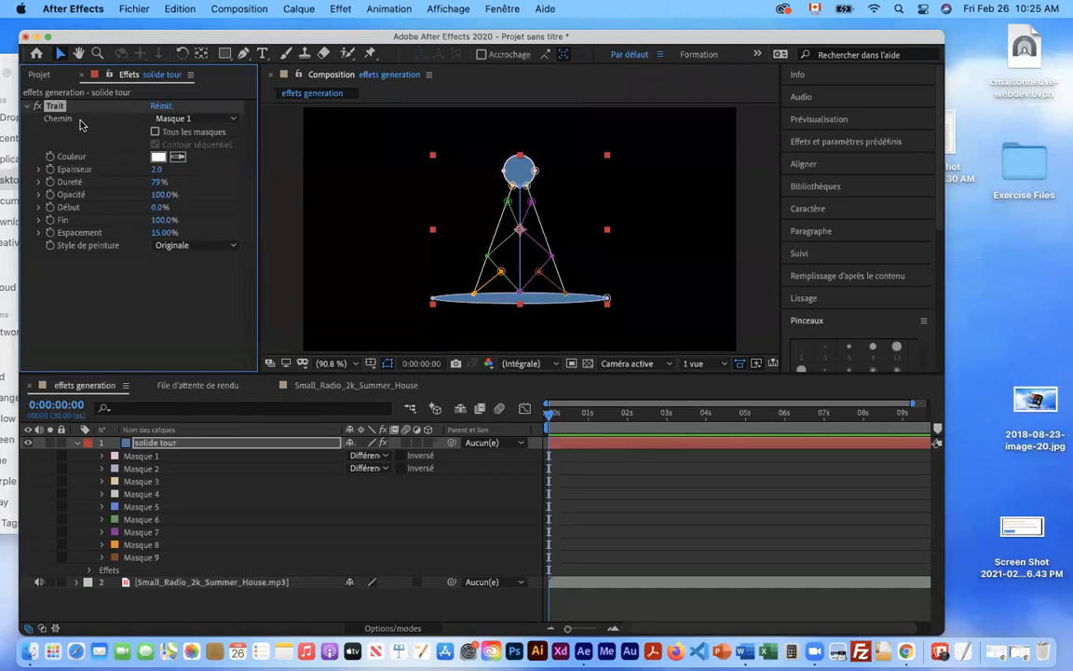
click(155, 132)
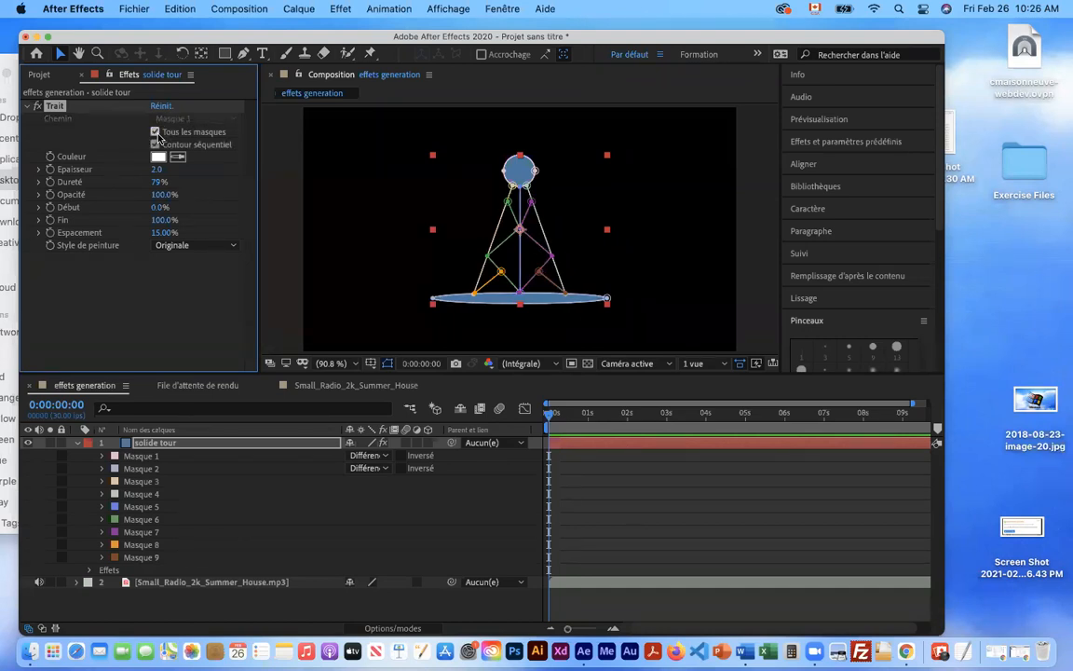
Compare the tower with all-mask stroking off and on, and with the mask outlines hidden and shown
click(157, 134)
click(157, 135)
click(156, 134)
click(156, 134)
click(388, 363)
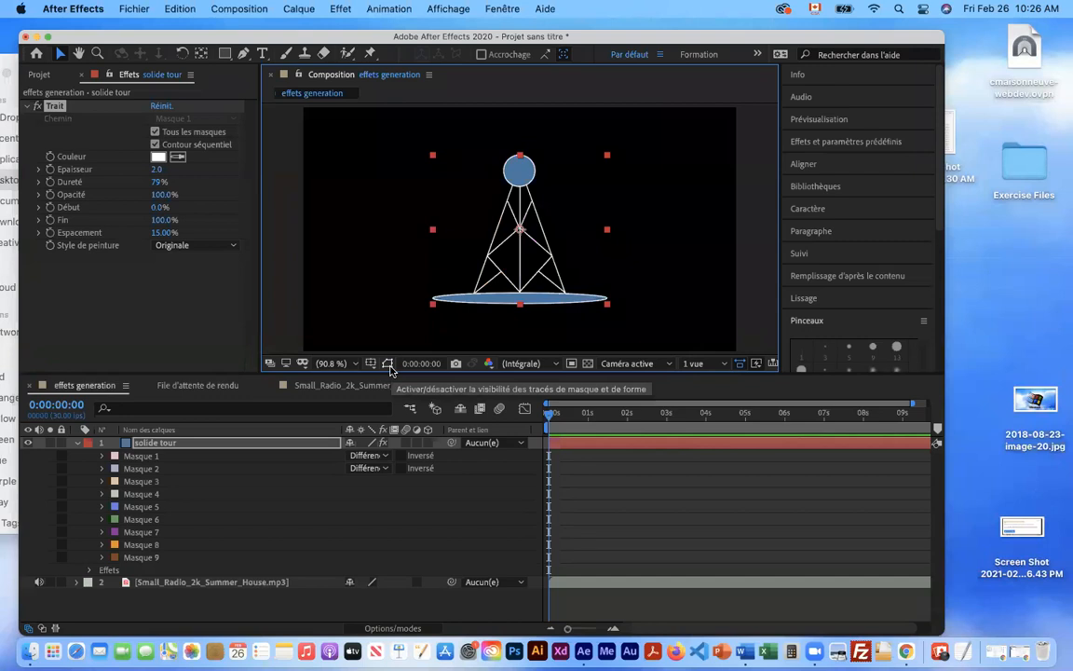
click(387, 363)
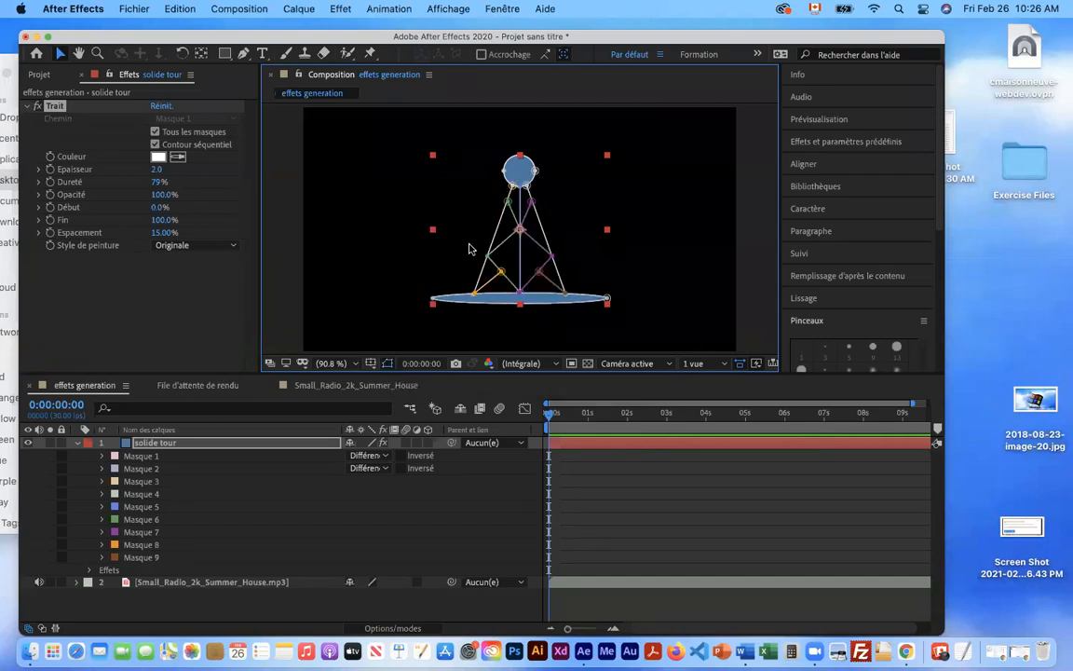
click(154, 133)
click(153, 133)
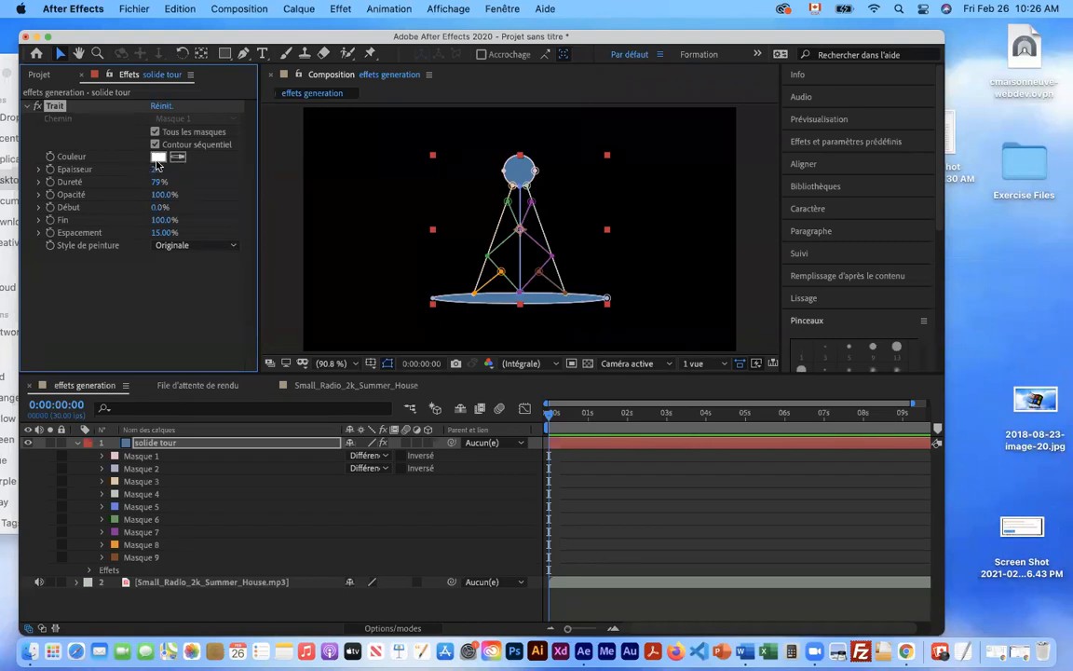
Set the Trait effect's stroke colour to yellow FEFE57
click(157, 156)
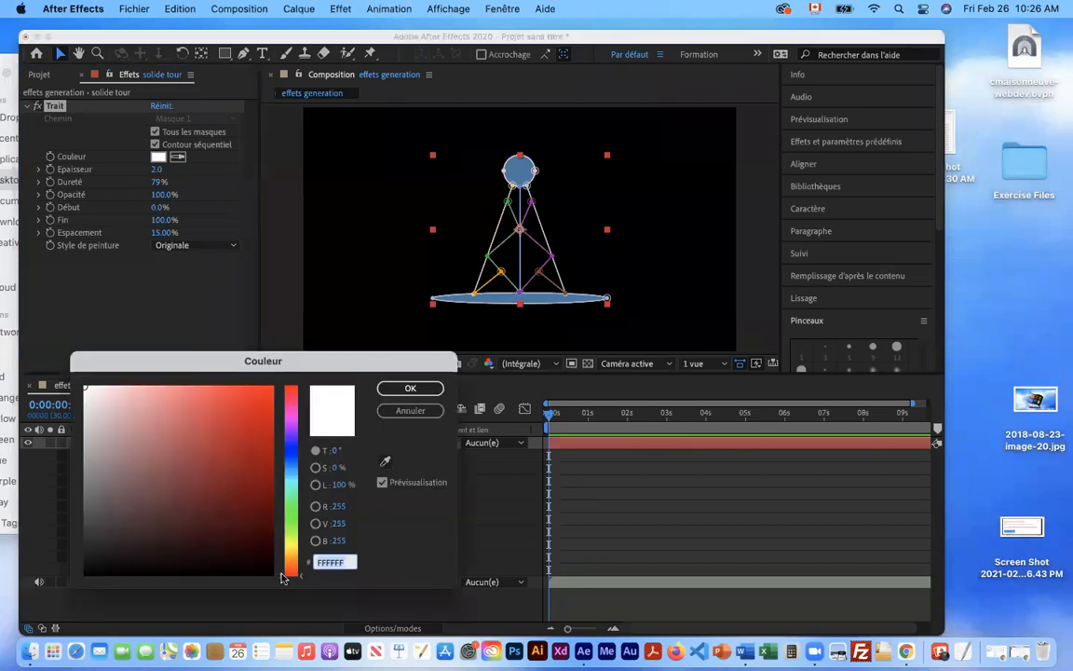
click(293, 547)
click(198, 386)
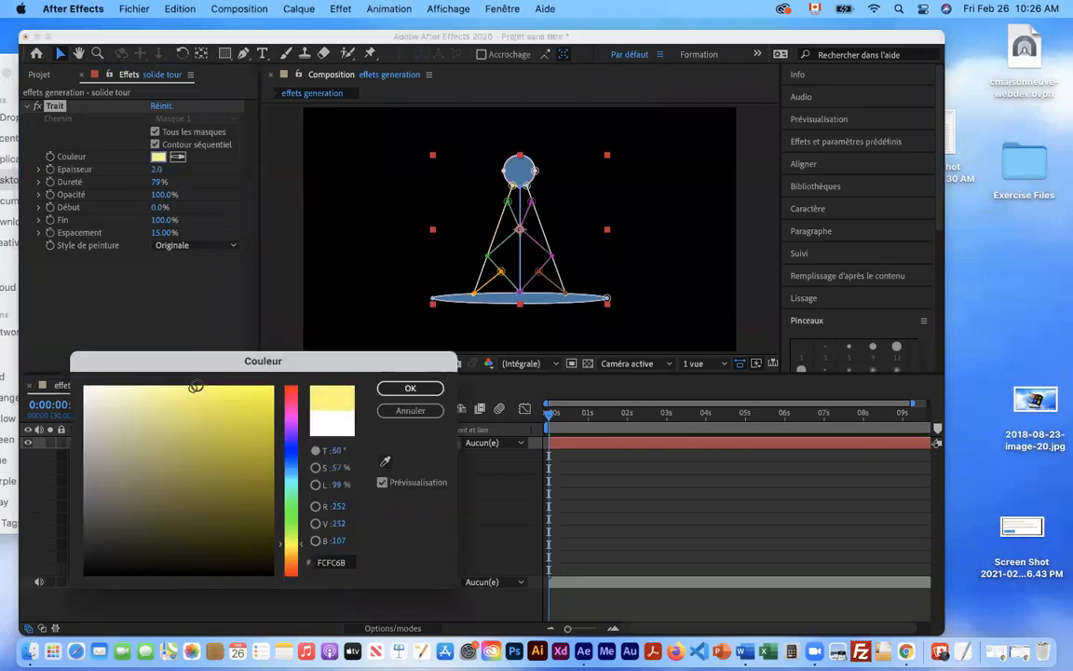
click(206, 386)
click(207, 386)
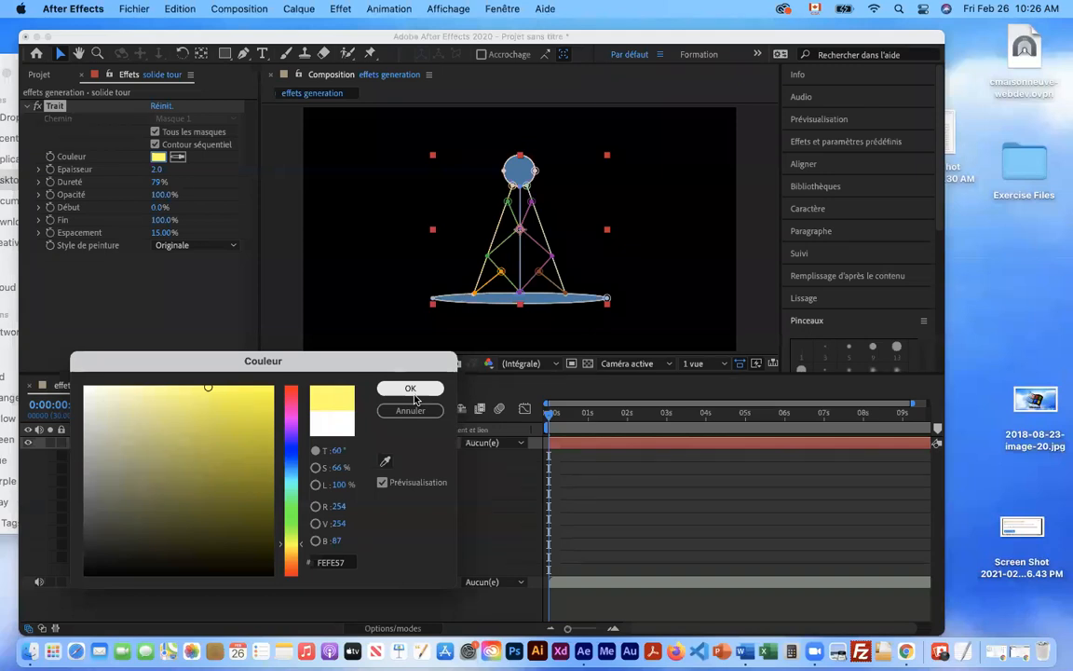
click(411, 389)
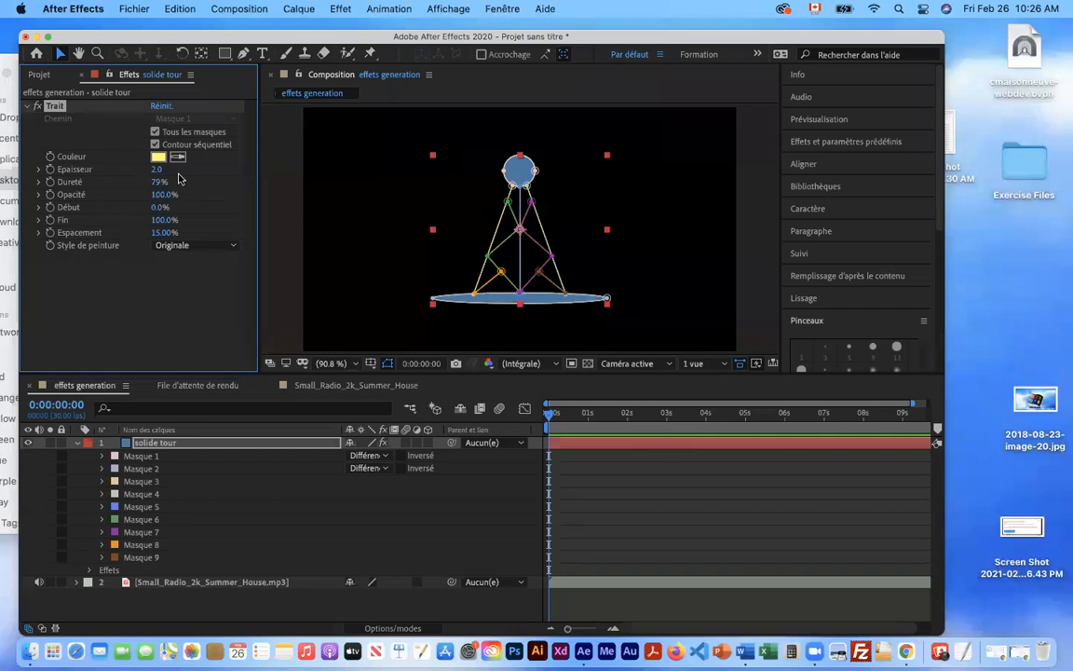
Set the Trait effect's Epaisseur to 7.0 and its Style de peinture to Transparent
mouse_move(158, 170)
mouse_down()
mouse_move(384, 183)
mouse_move(154, 176)
mouse_up()
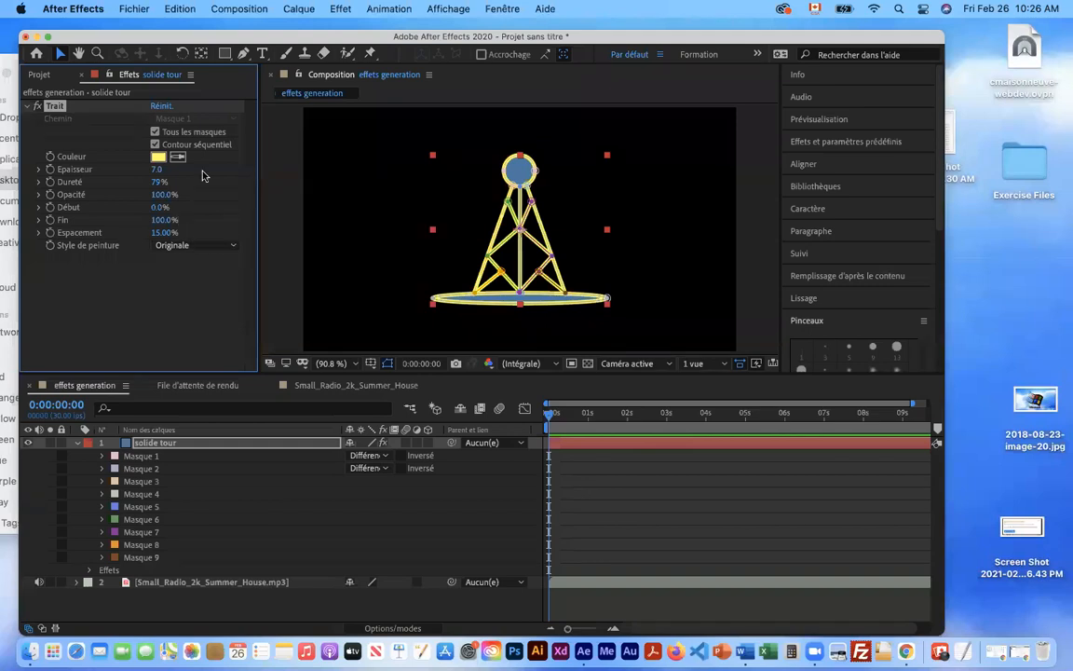
click(196, 247)
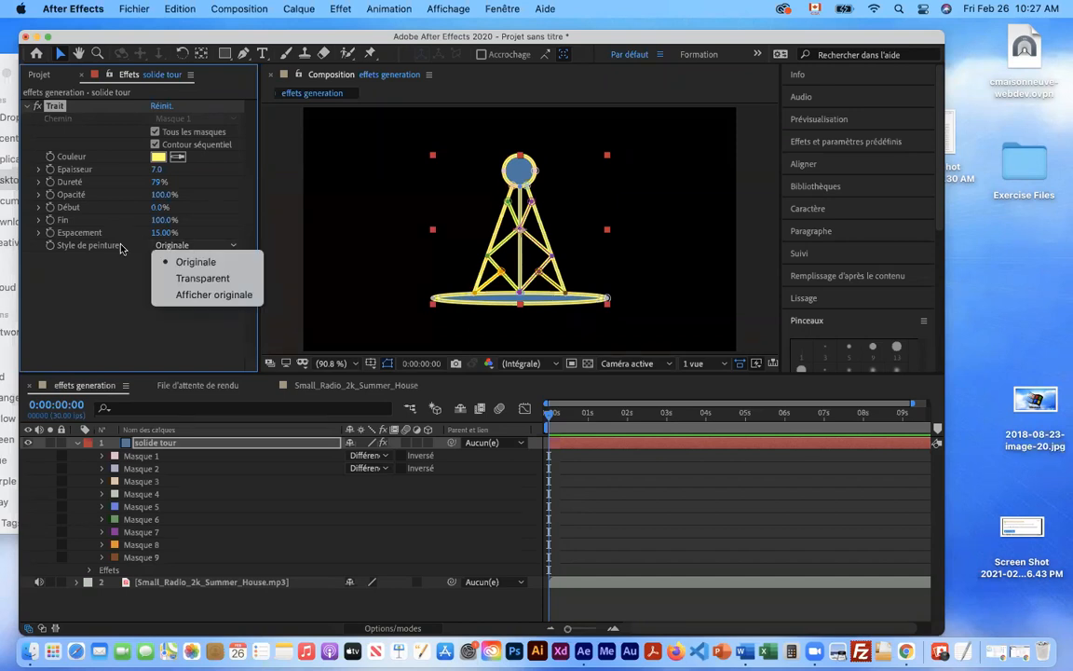
click(193, 278)
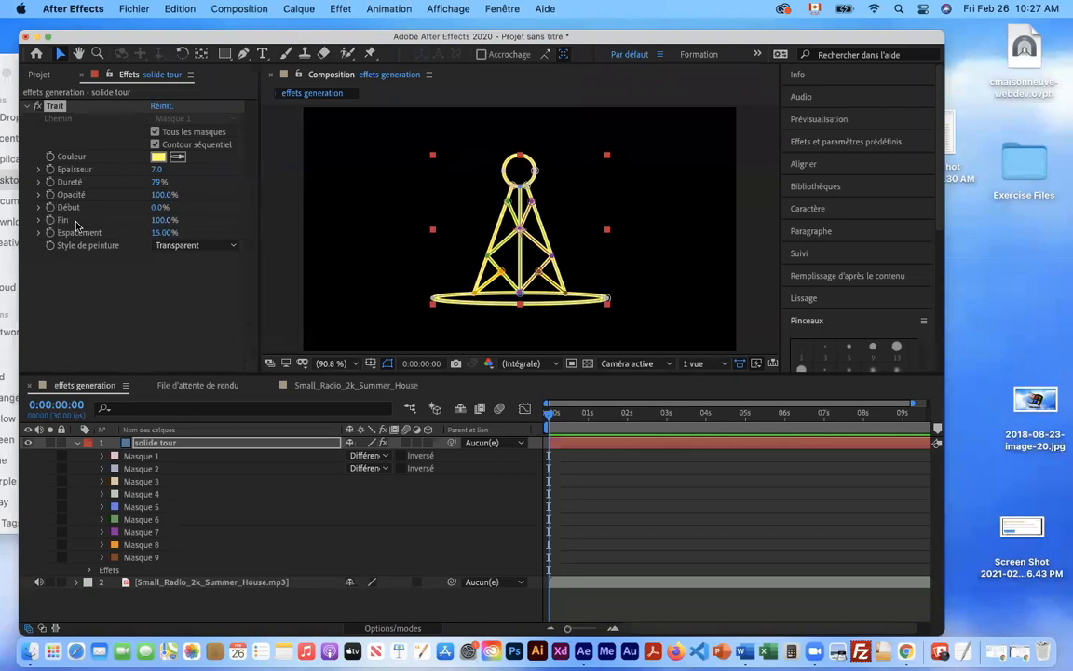
Animate the Trait effect's Fin value with keyframes of 0% at 0:00:00:00 and 100% at 0:00:01:29
drag(554, 424, 628, 418)
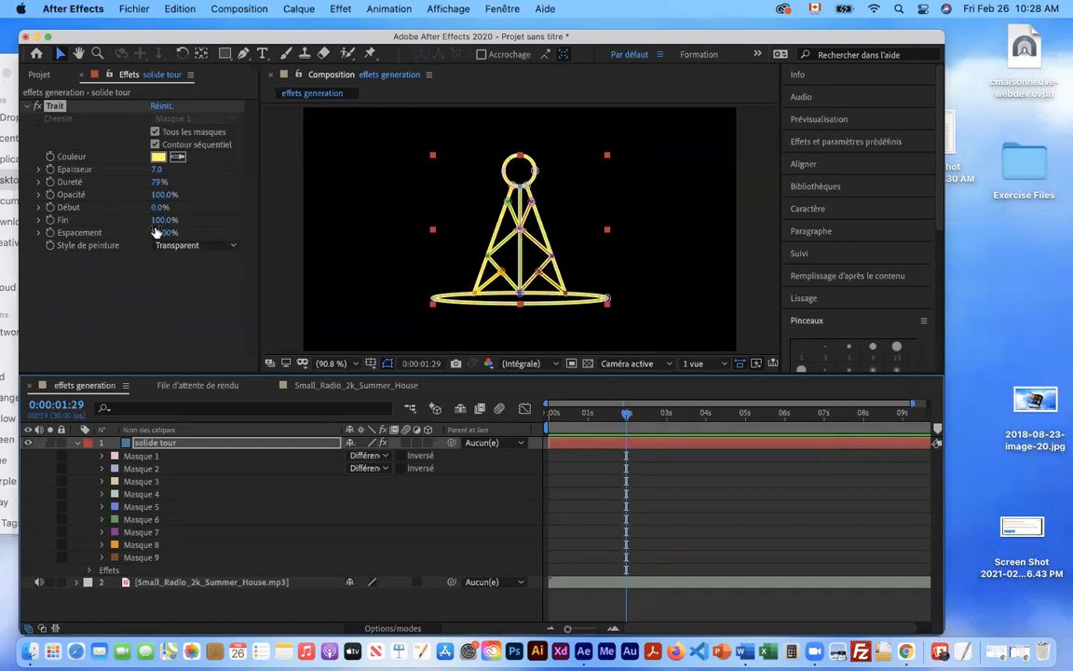
click(48, 221)
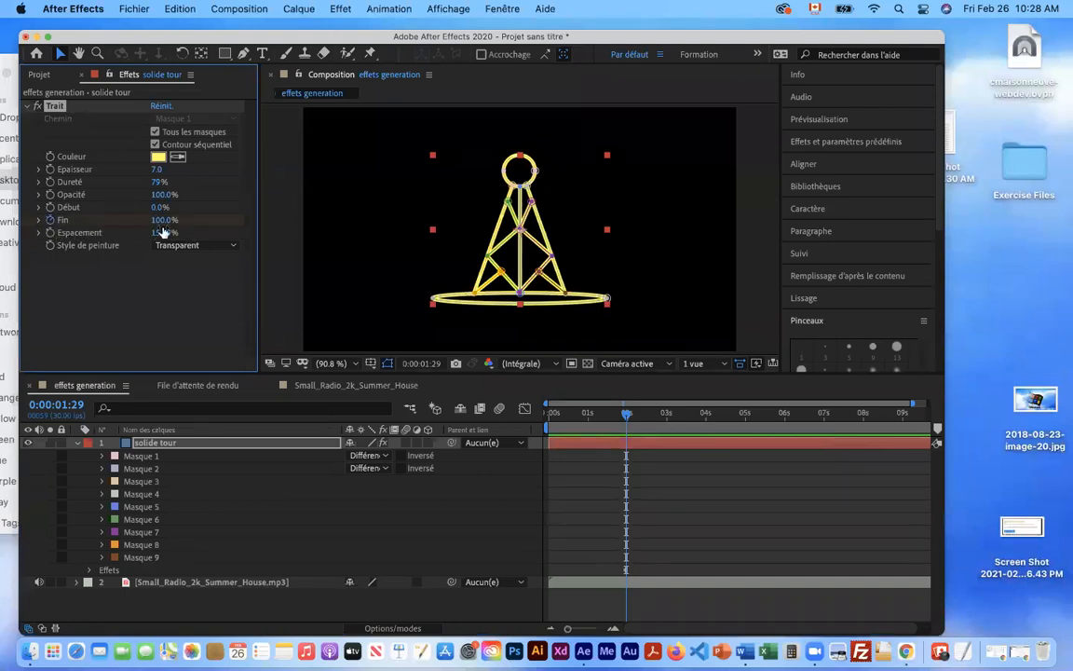
key(space)
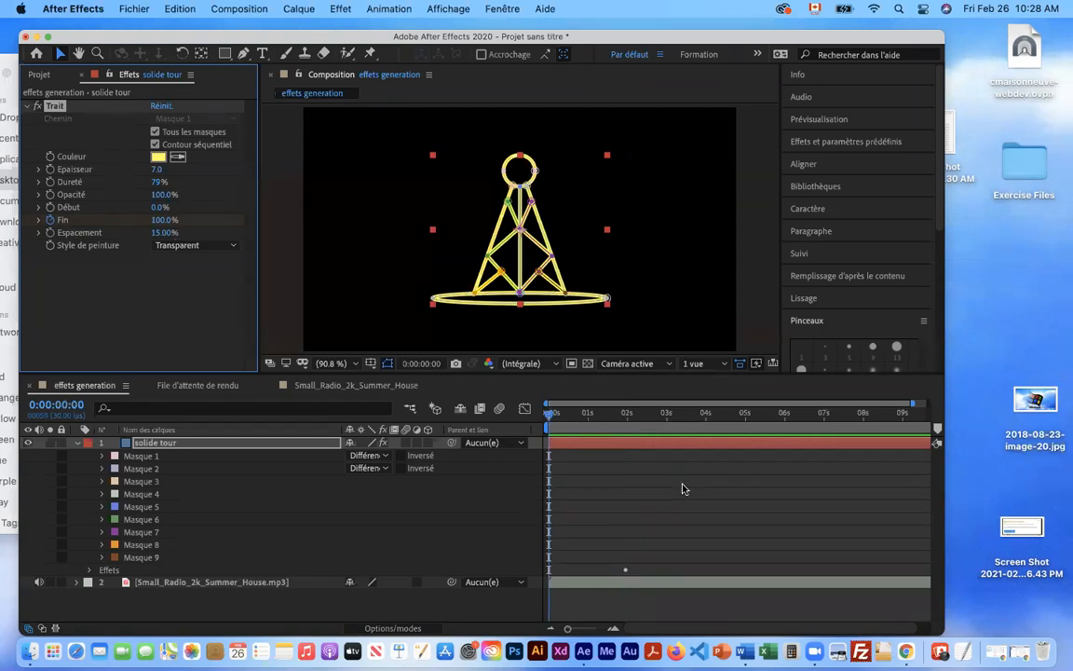
click(160, 220)
text(0)
key(Return)
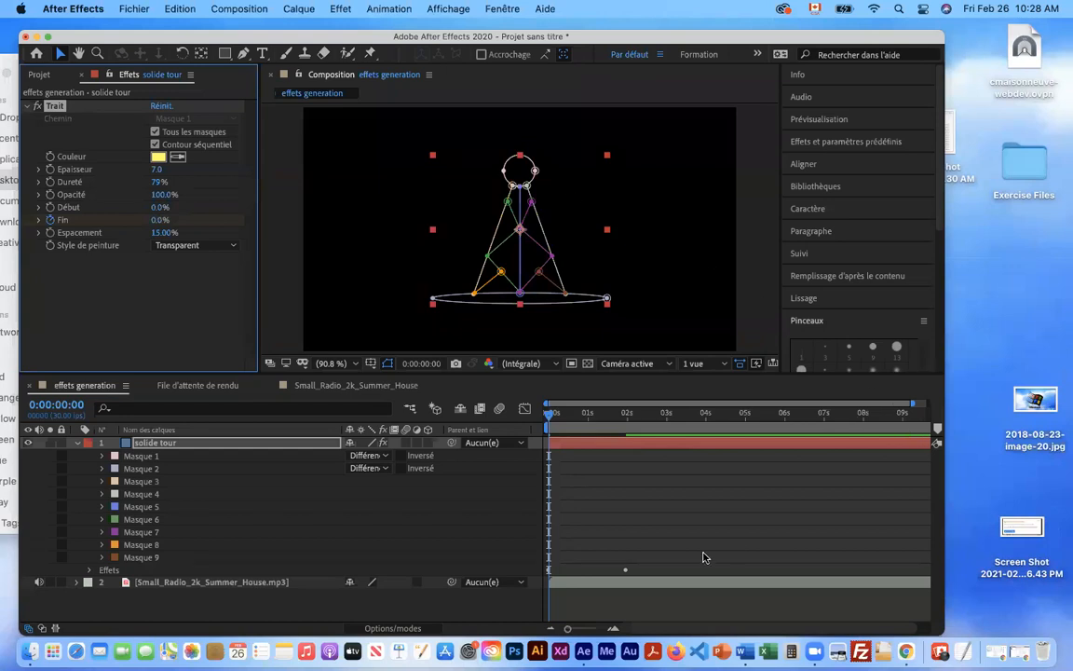
Shorten the work area to end just past the second Fin keyframe, at about 2.7 seconds, and preview the tower being drawn
drag(568, 631, 566, 629)
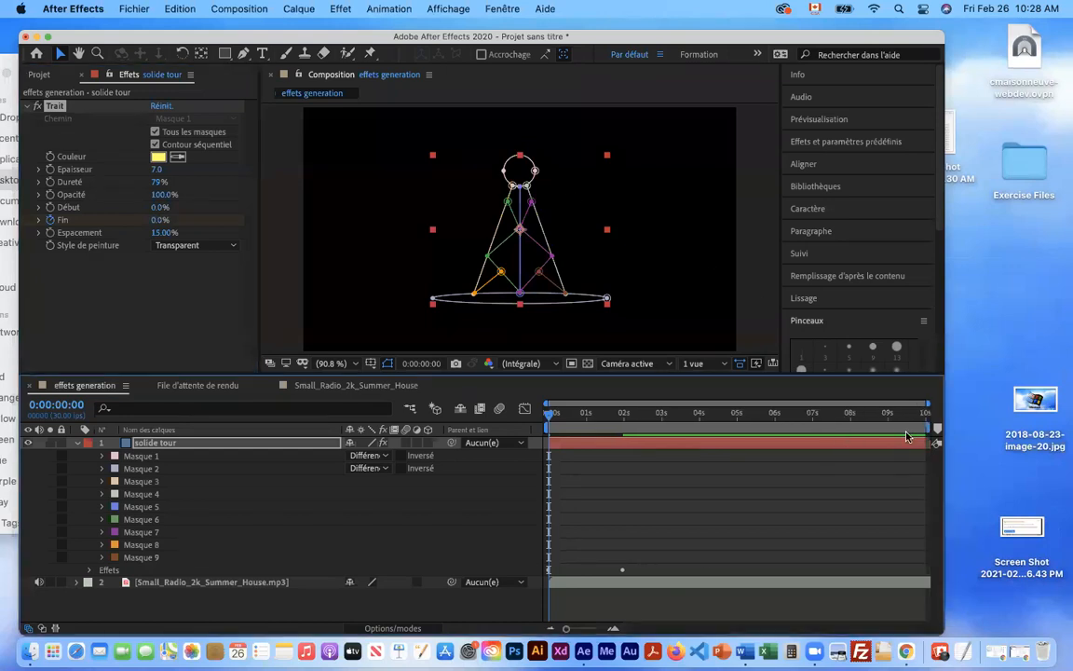
drag(936, 443, 652, 447)
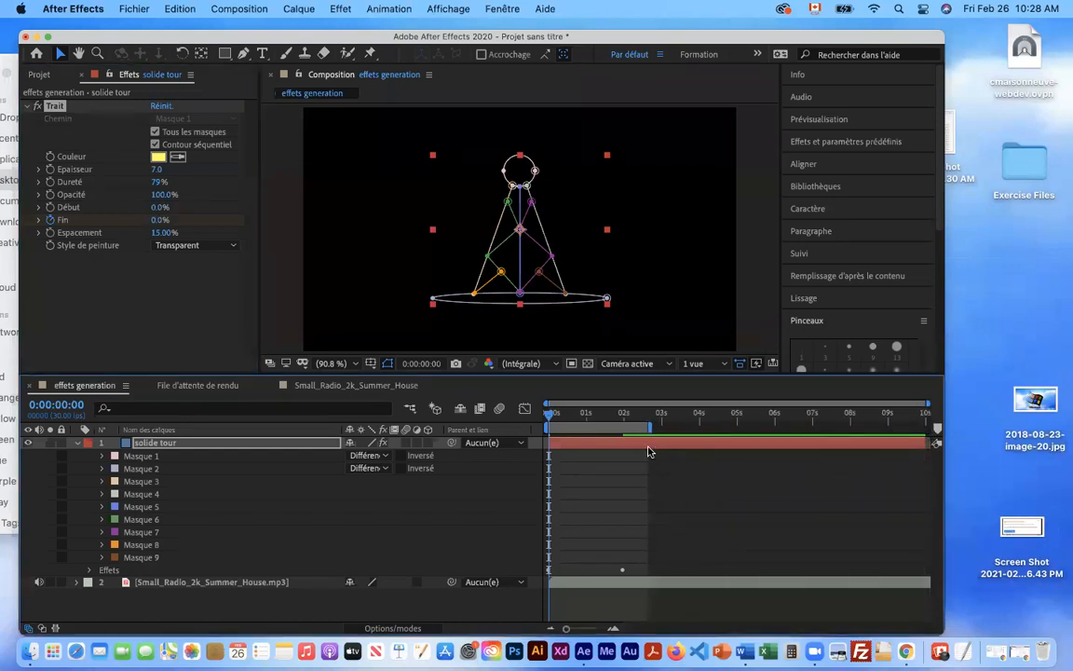
key(space)
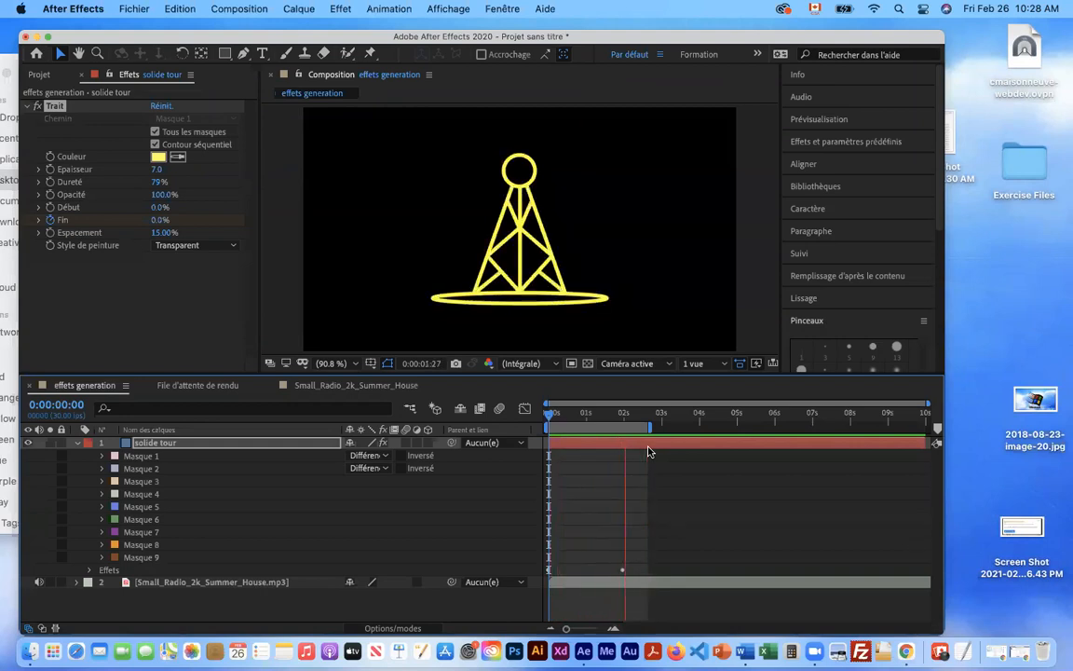
key(space)
key(space)
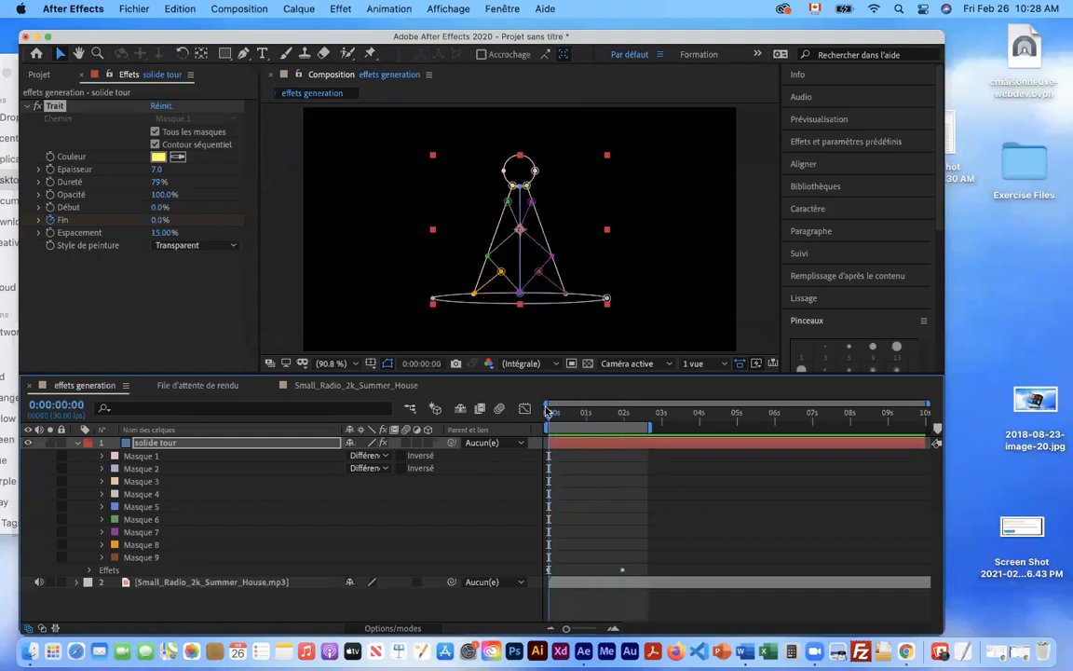
key(space)
Reveal the solide tour keyframes and ease Fin with Lissage à l'éloignement on the first keyframe and Lissage à l'approche on the last
click(165, 444)
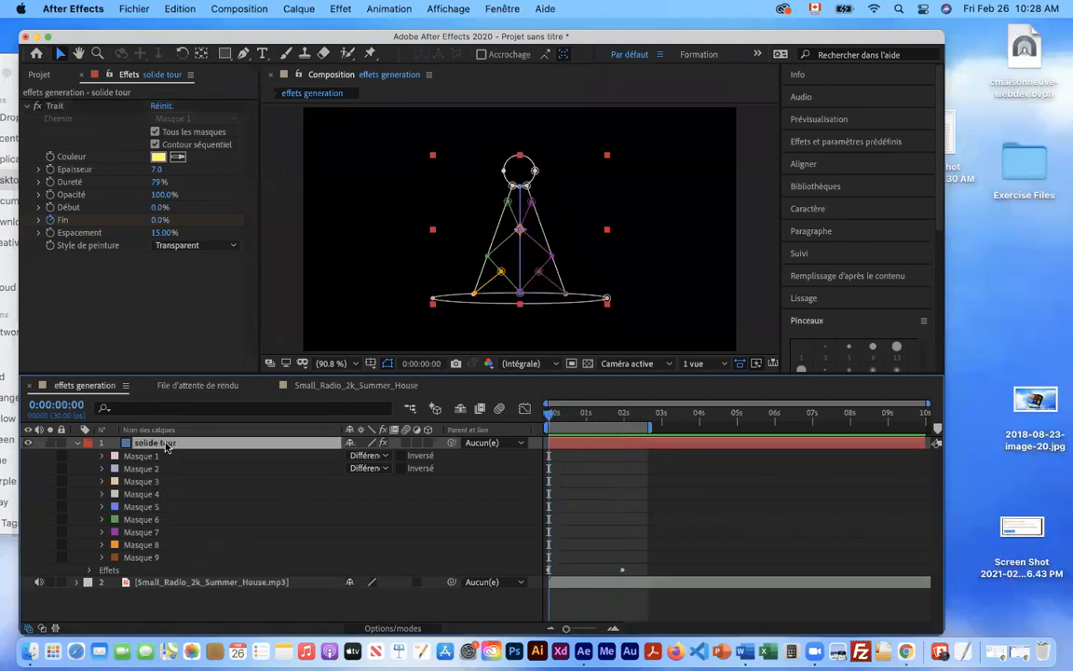
key(u)
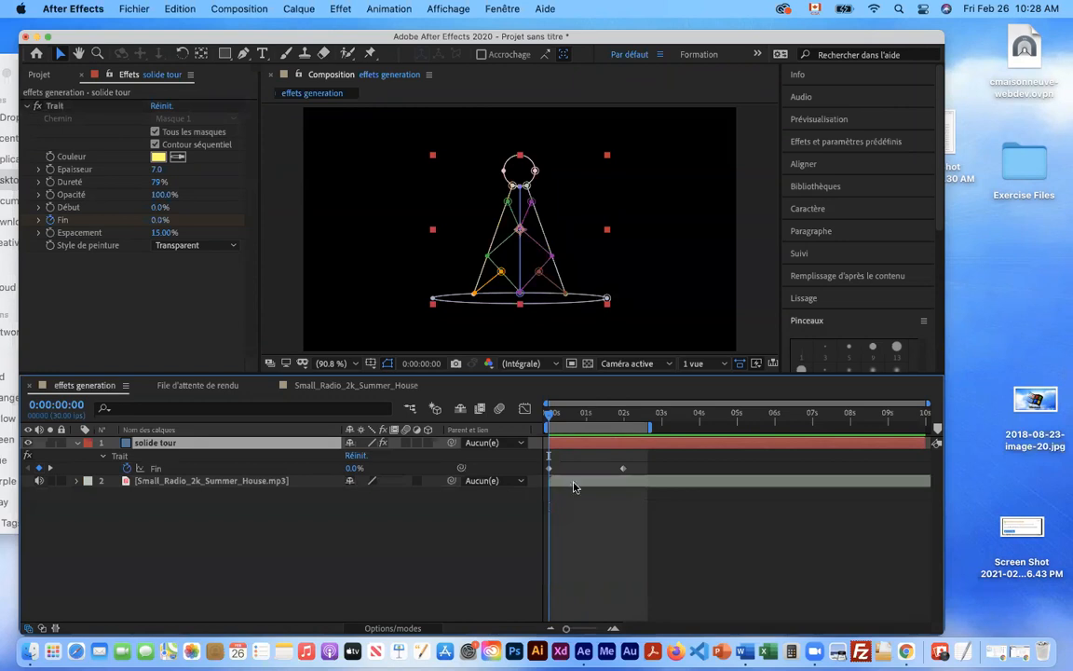
drag(541, 462, 636, 474)
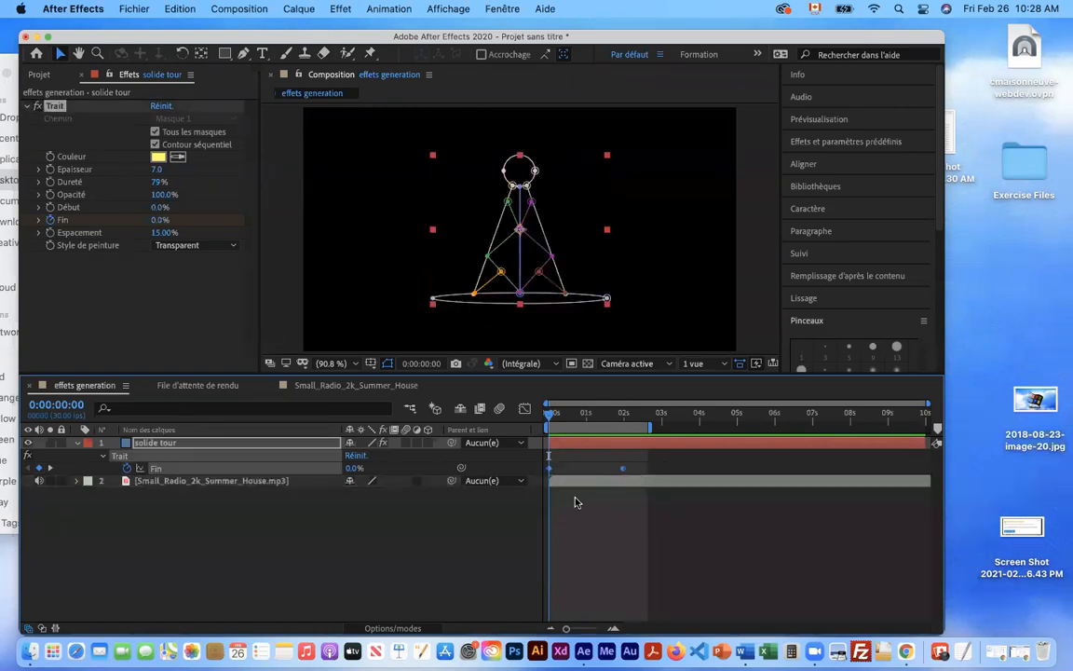
right_click(549, 469)
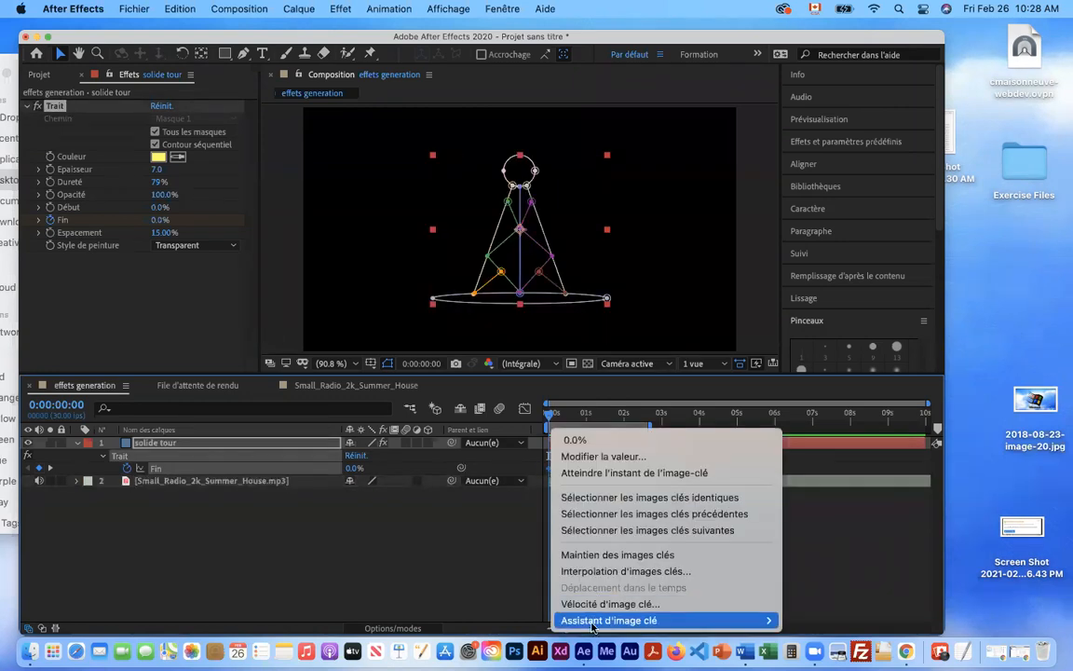
mouse_move(643, 621)
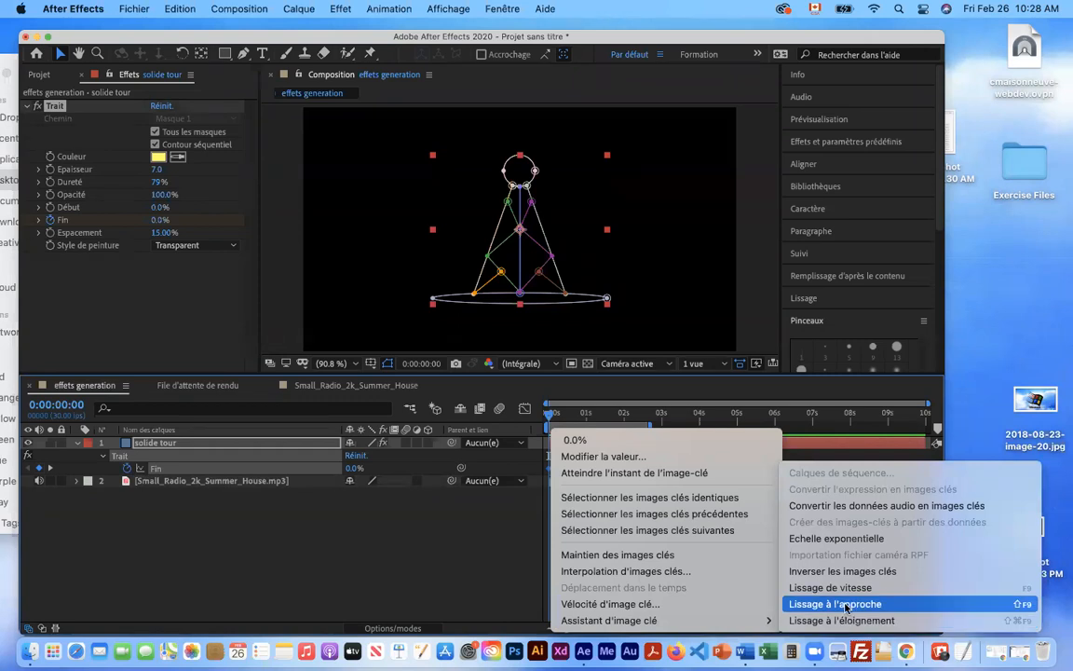
click(845, 605)
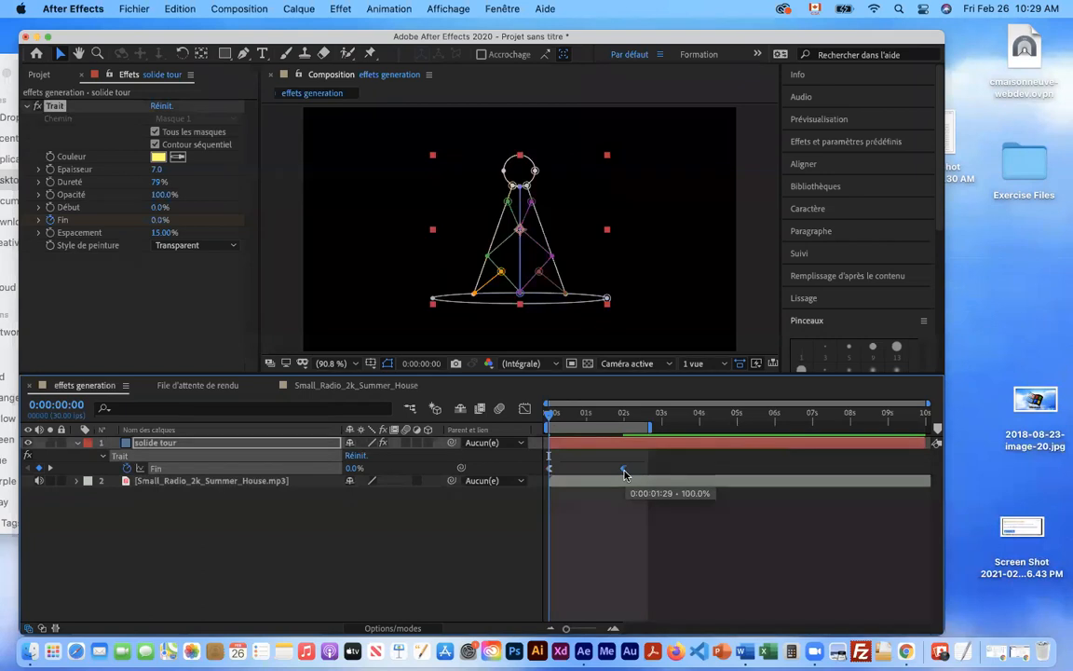
right_click(624, 474)
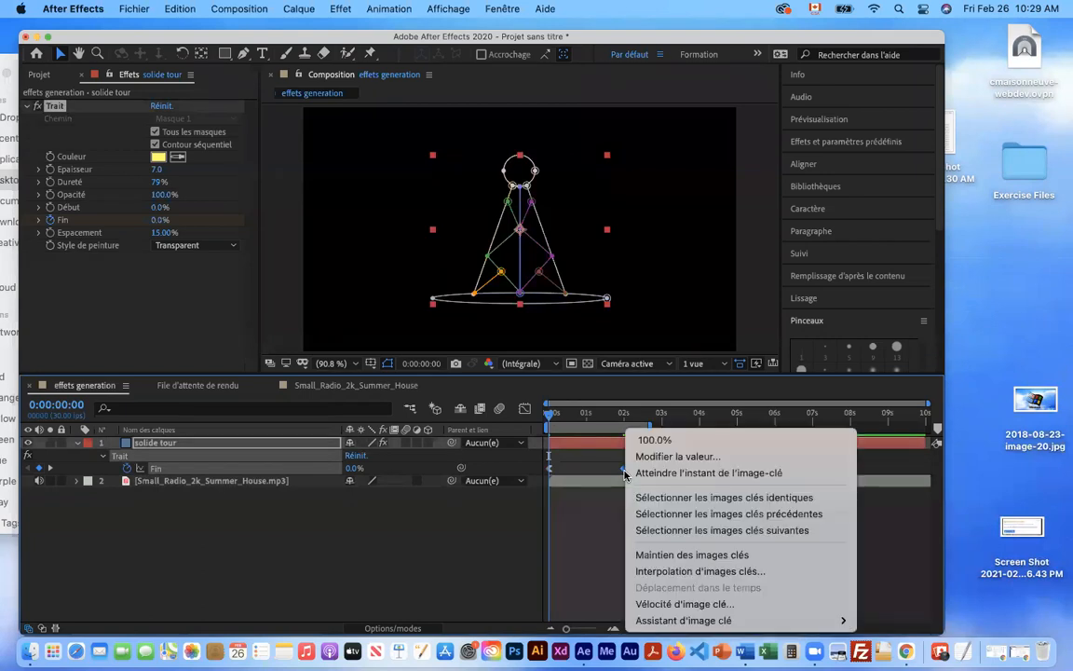
mouse_move(750, 618)
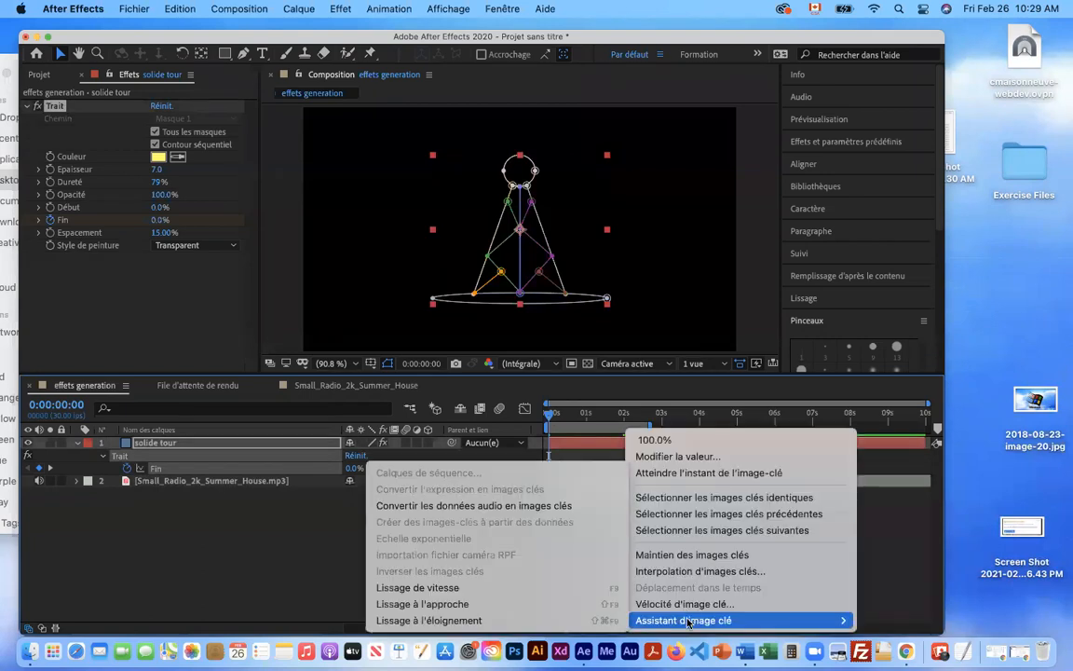
click(562, 605)
Preview the eased stroke animation, return the playhead to the timeline's start, and deselect the layer
key(space)
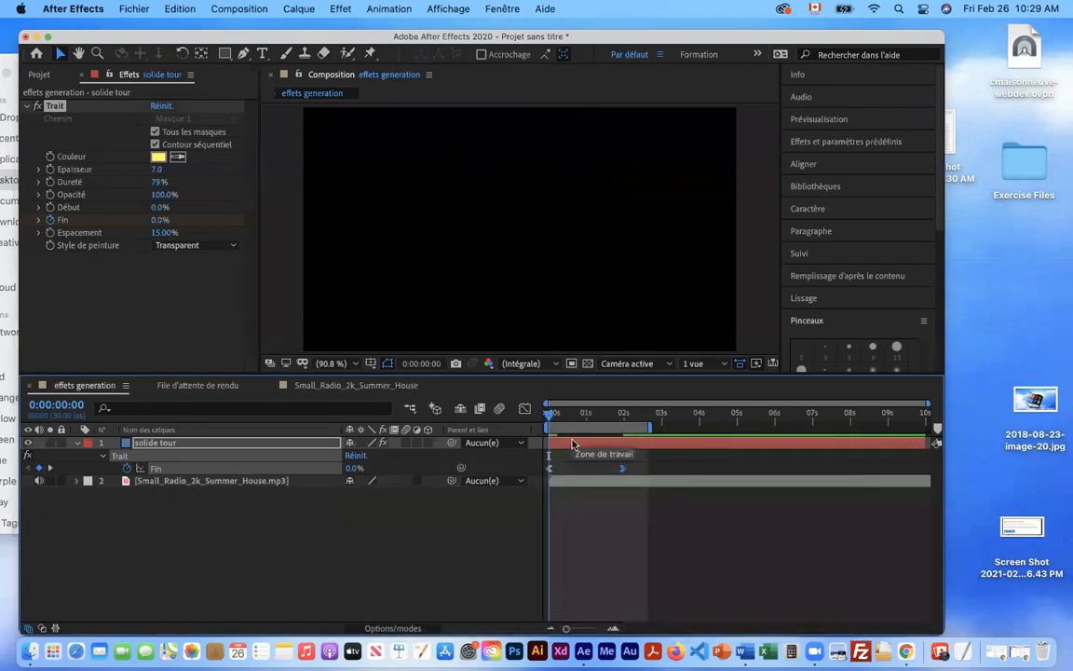
key(space)
drag(630, 420, 543, 419)
click(570, 517)
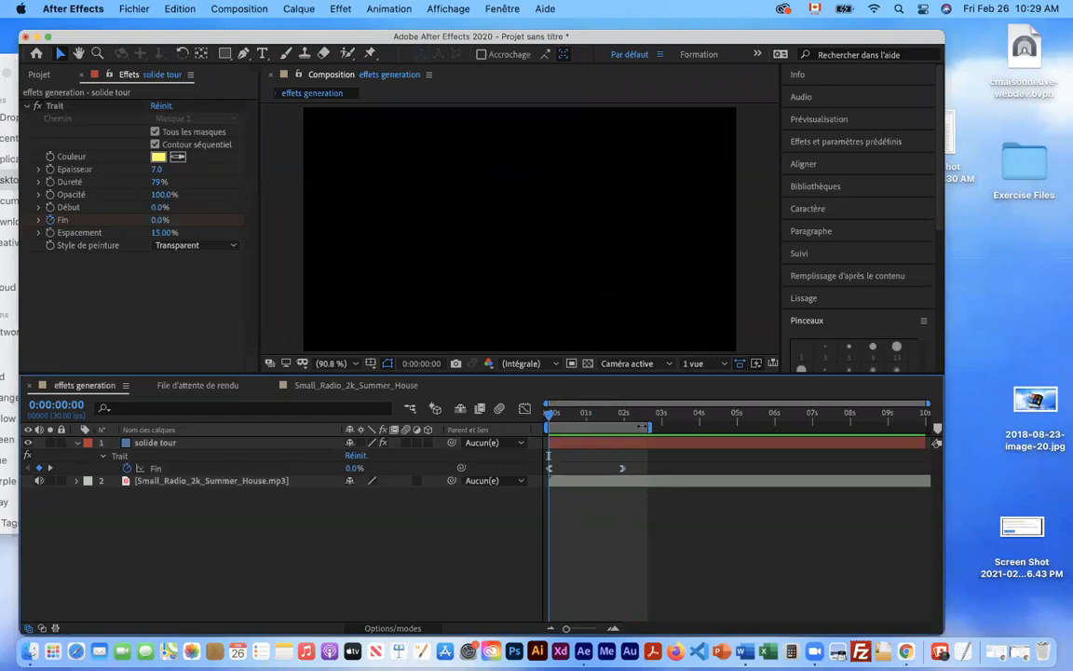
Shorten the work area to end at about 2.5 seconds, preview the stroke animation and scrub back to 0:00:00:11 to check the drawing order
drag(649, 427, 642, 427)
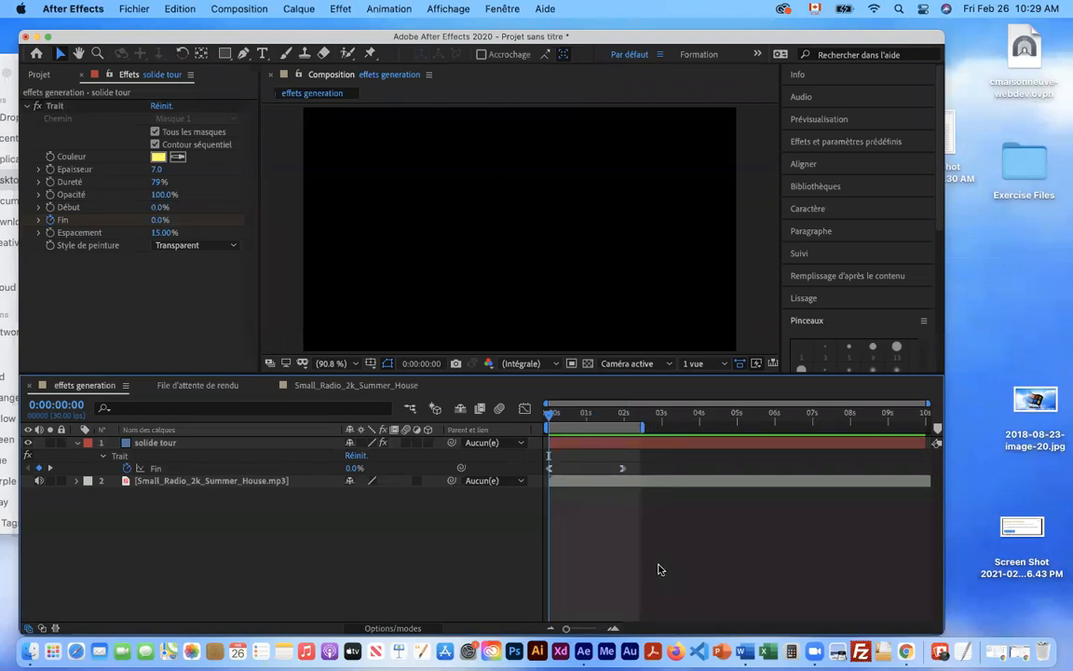
key(space)
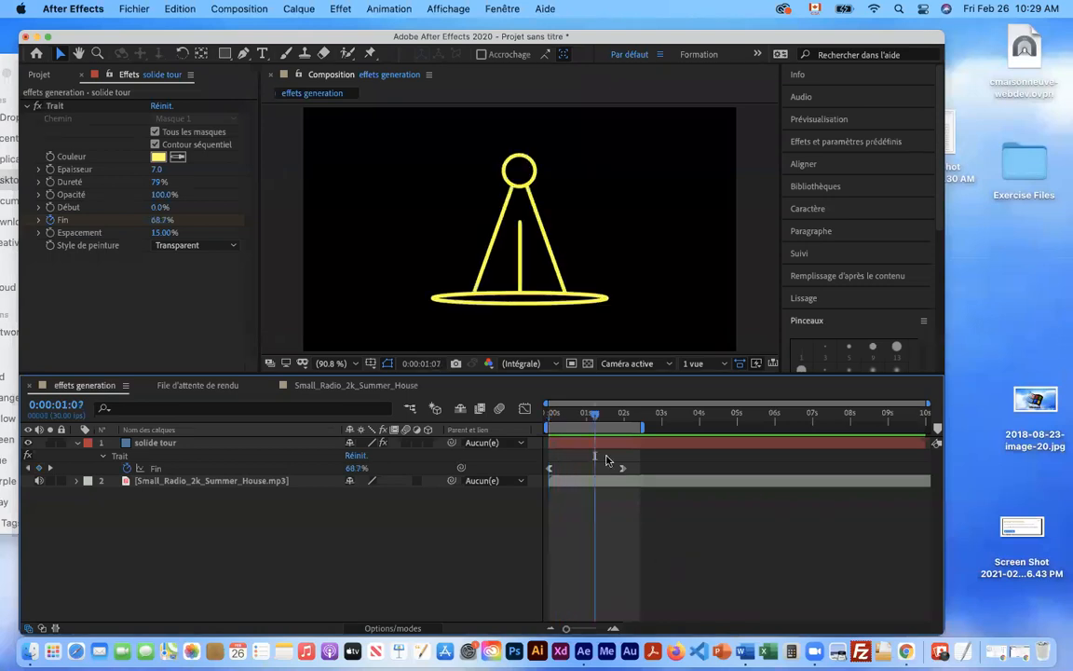
mouse_move(597, 420)
mouse_down()
mouse_move(556, 425)
mouse_move(585, 428)
mouse_up()
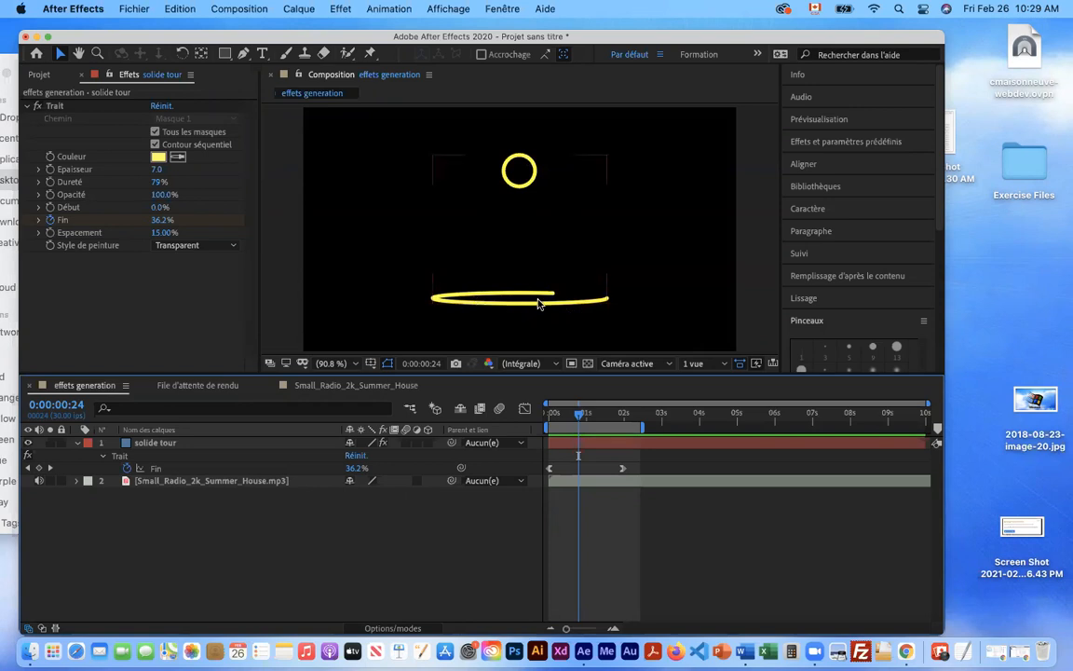
drag(583, 419, 567, 419)
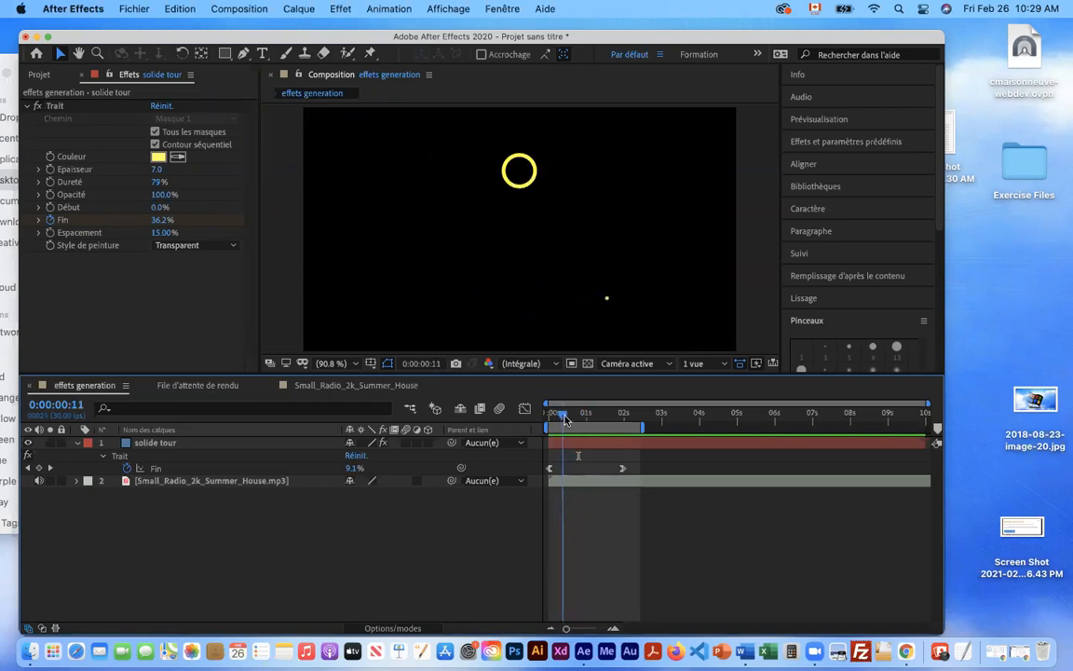
Reveal the masks of solide tour, enlarge the timeline area, and identify which masks form the tower's top circle and base ellipse
click(161, 446)
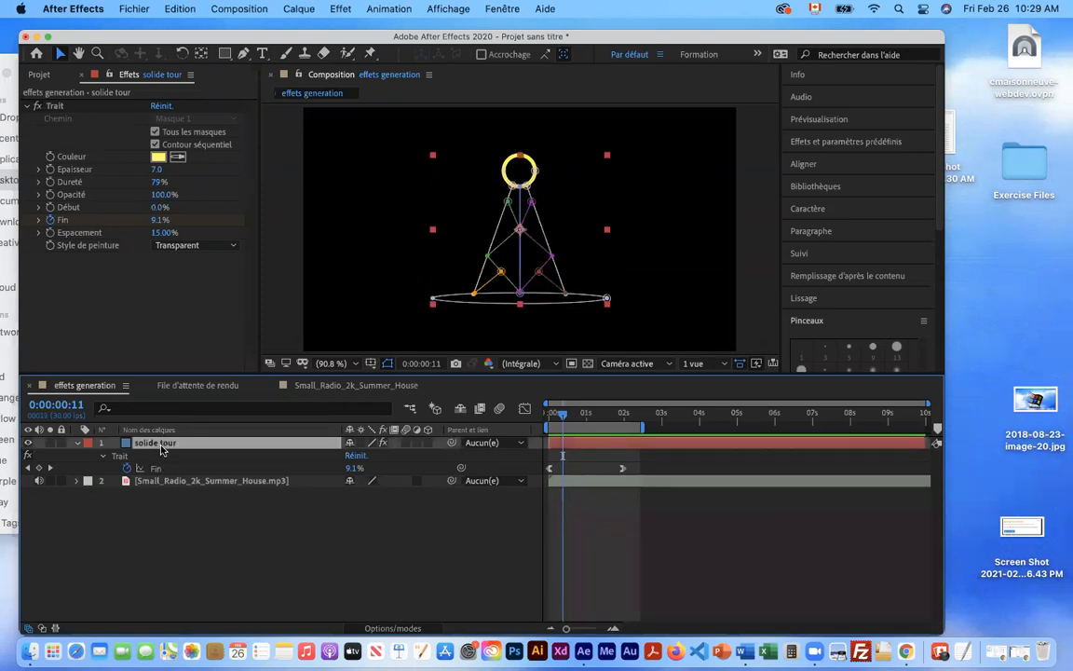
key(m)
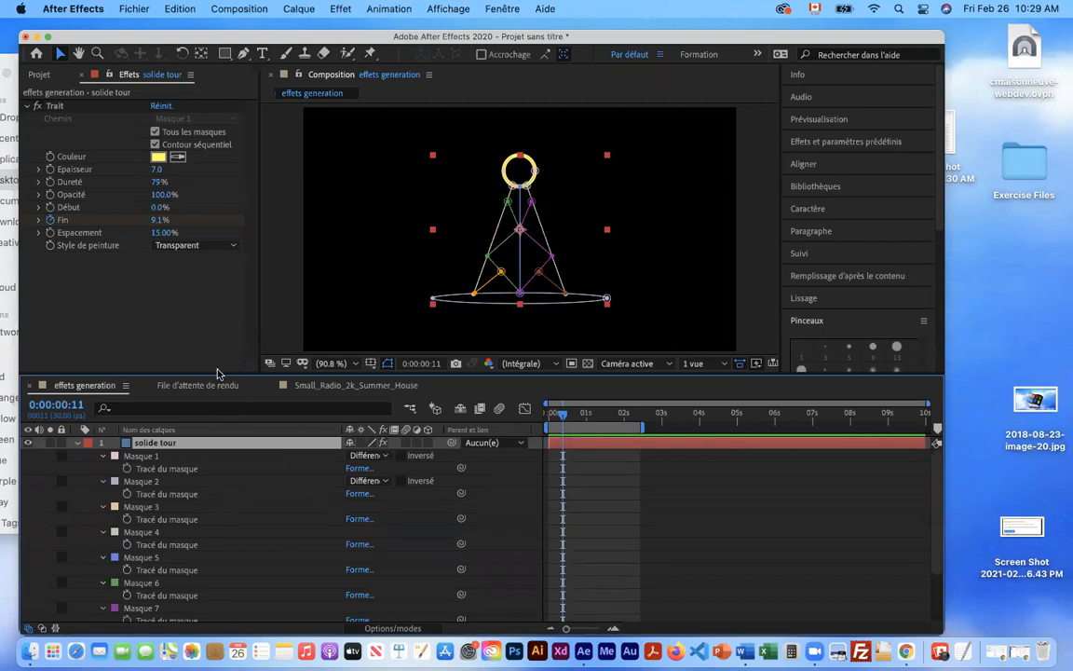
drag(220, 373, 221, 330)
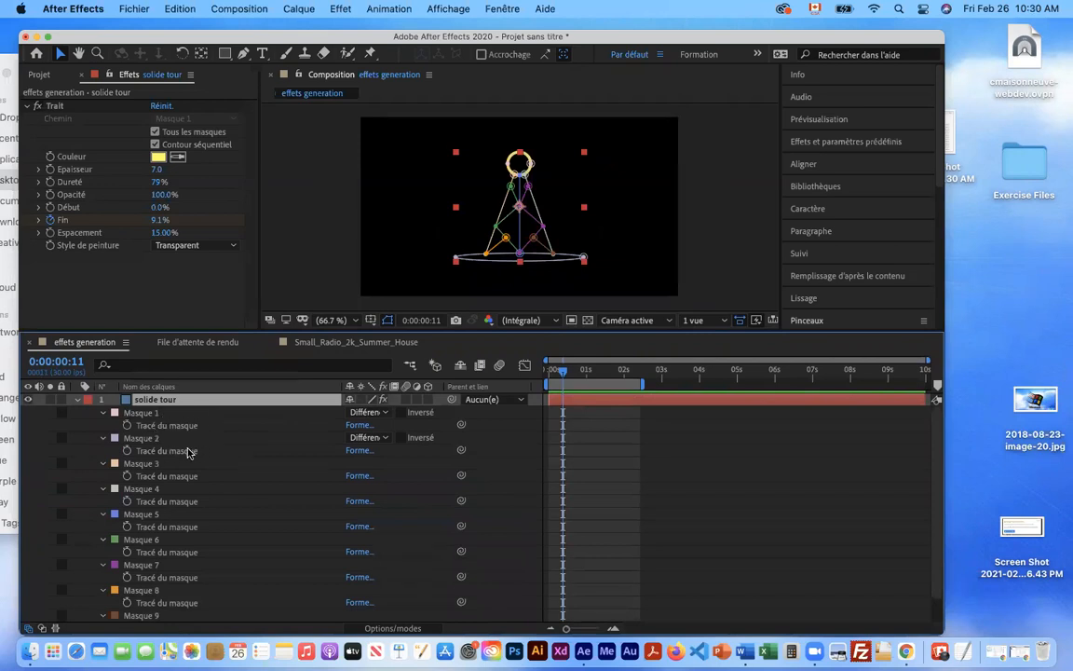
click(173, 442)
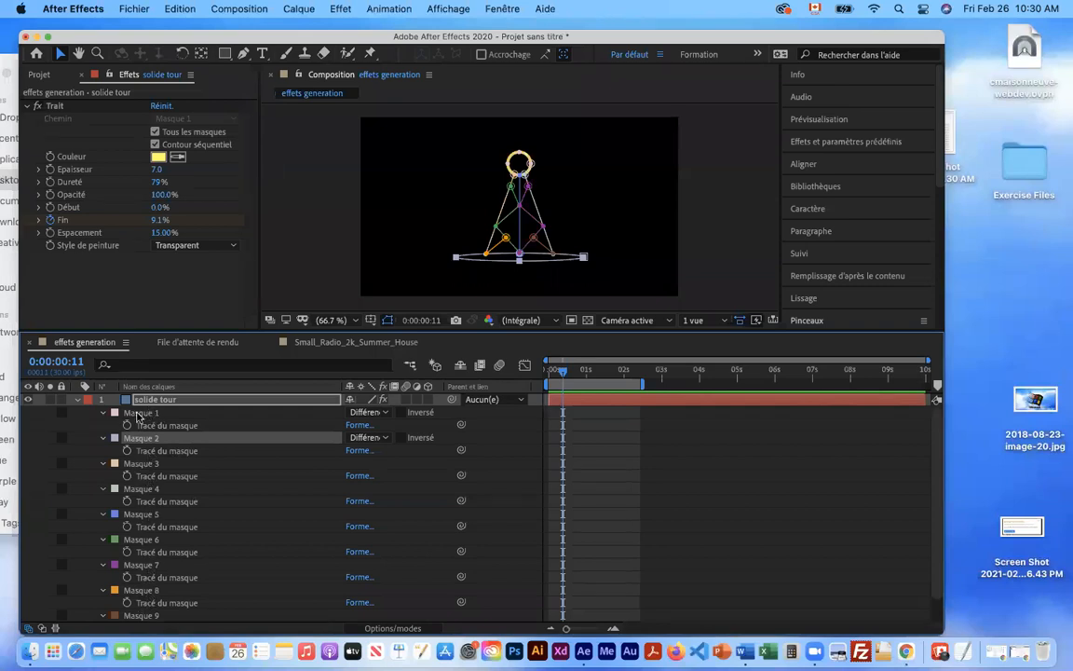
click(144, 418)
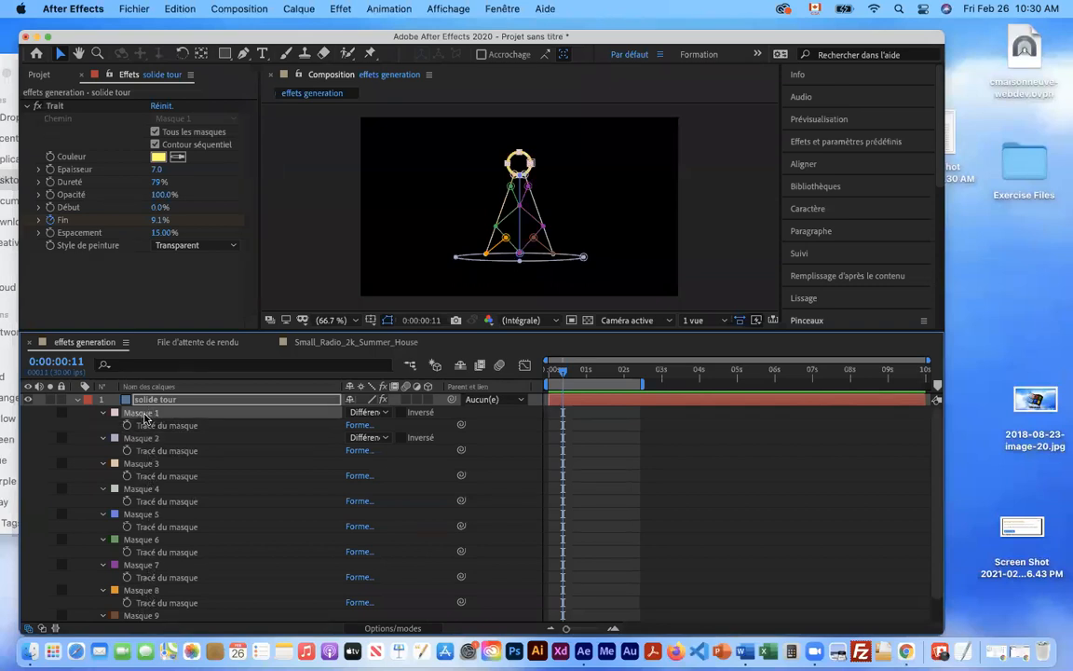
click(141, 439)
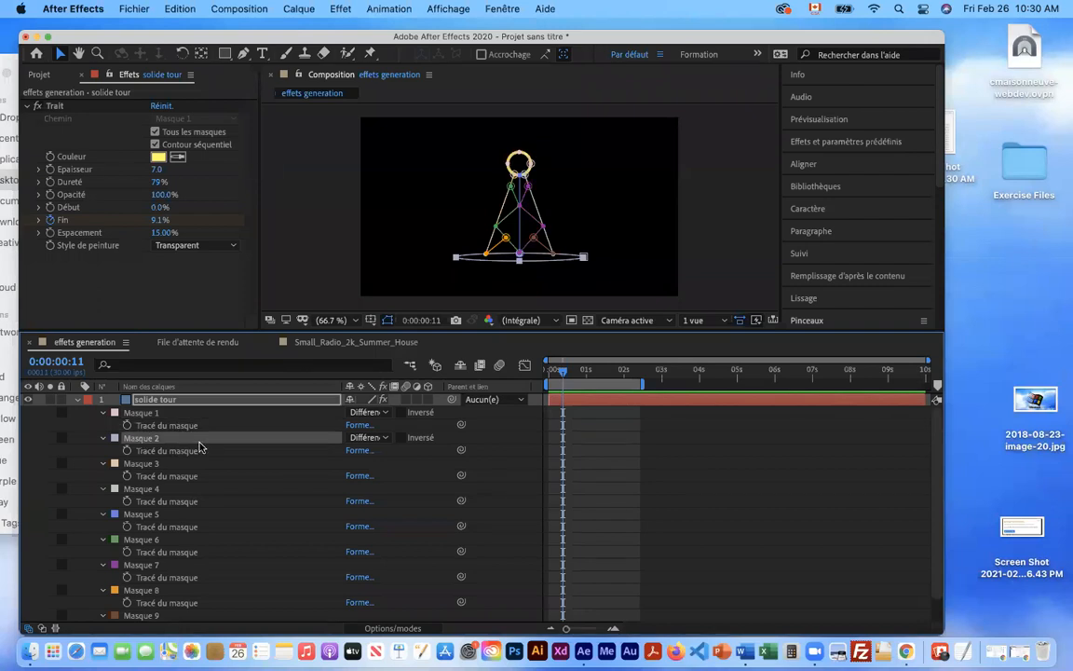
Rename the base ellipse's mask, Masque 2, as "Masque ombre au bas"
click(147, 450)
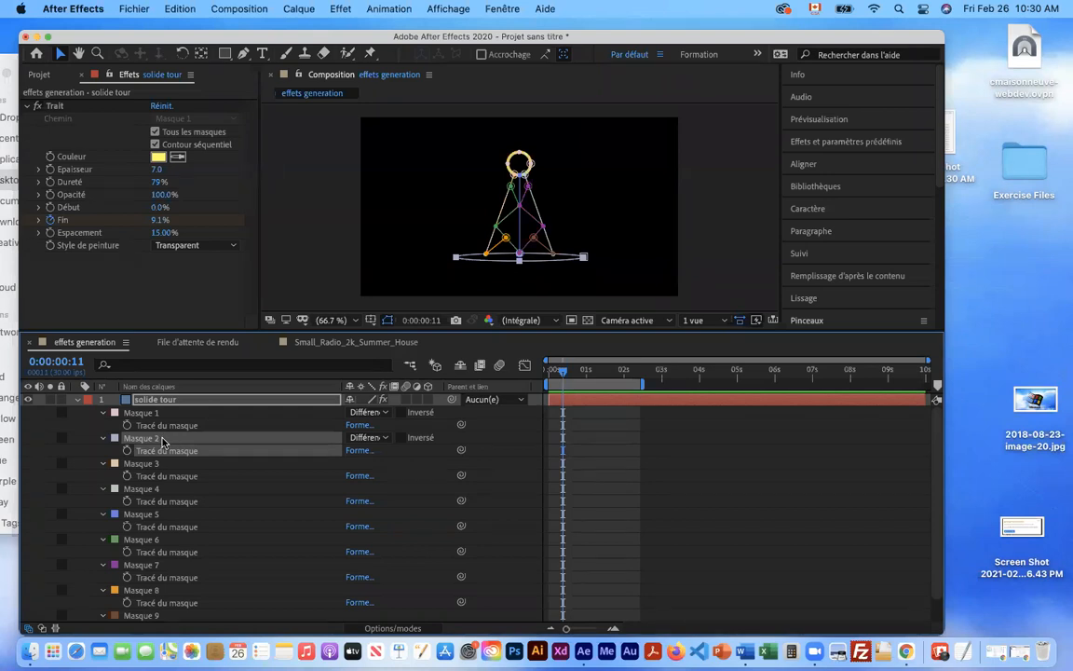
click(280, 490)
click(159, 438)
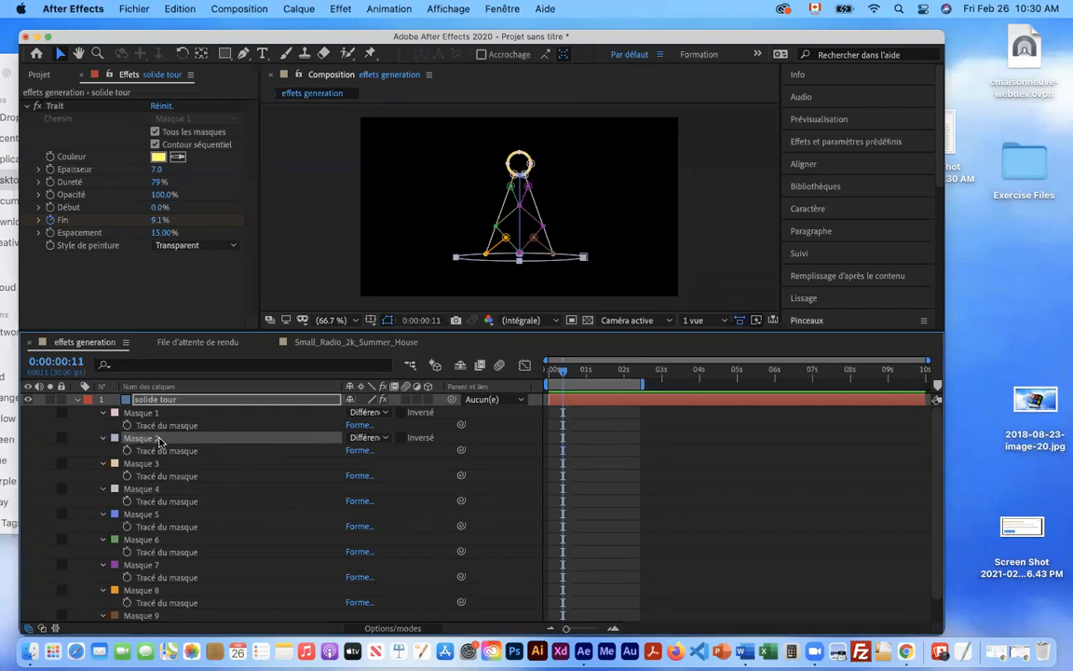
key(Return)
click(167, 438)
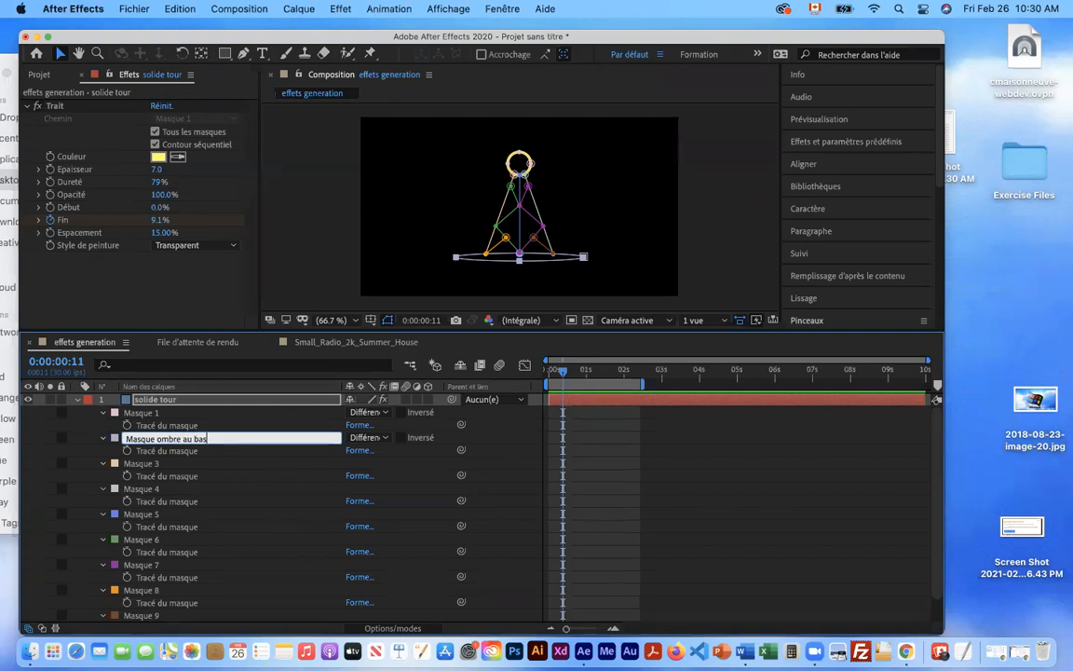
text(ombre au bas)
key(Return)
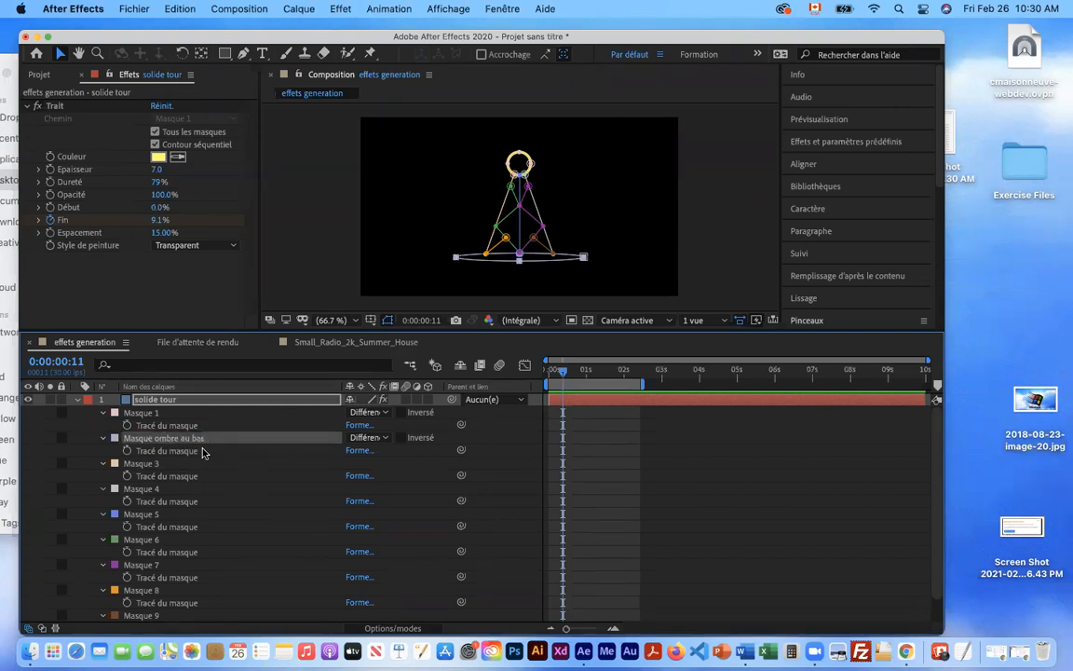
Move Masque ombre au bas below Masque 9 so the base ellipse is drawn last
scroll(166, 426, down, 2)
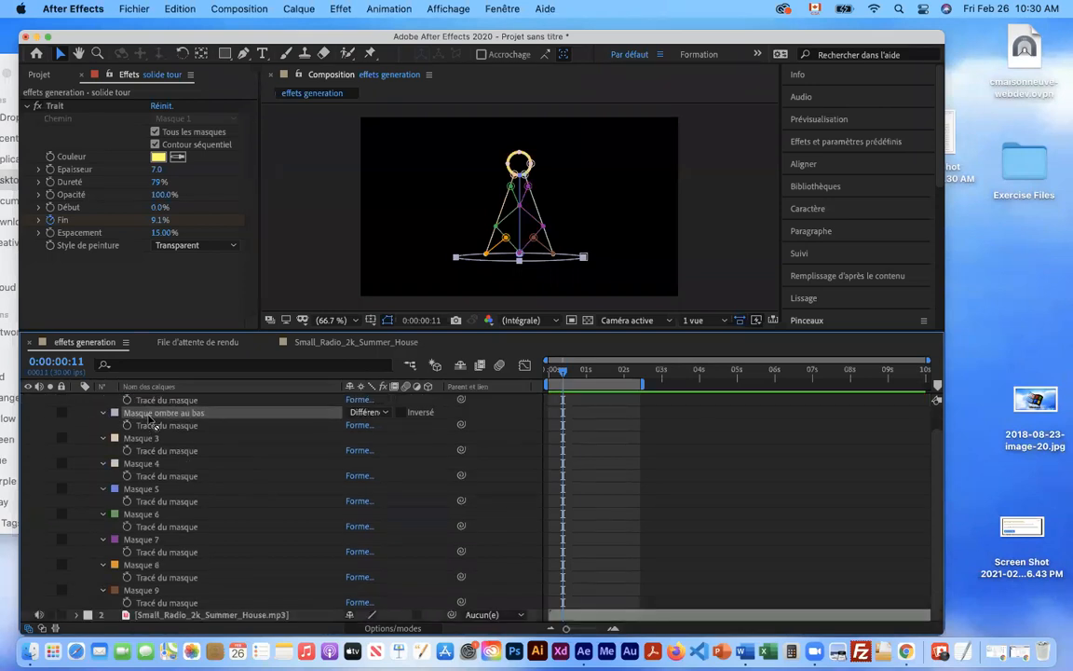
drag(140, 411, 145, 599)
drag(145, 607, 149, 610)
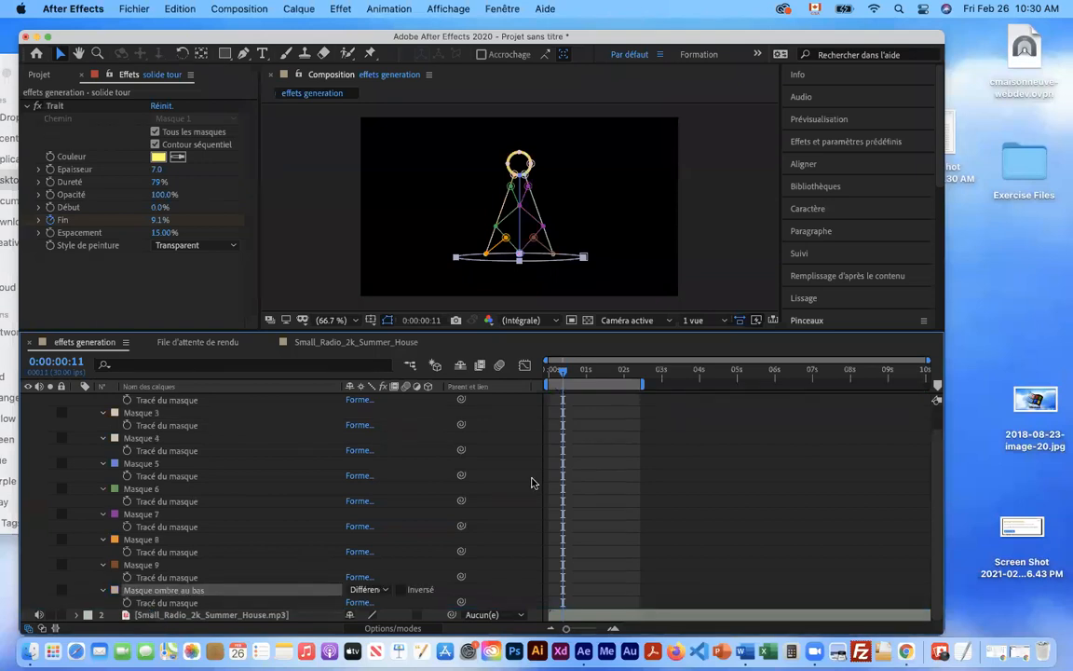
Preview the reordered stroke animation from the timeline's start and place the playhead at 0:00:02:02
key(Home)
key(space)
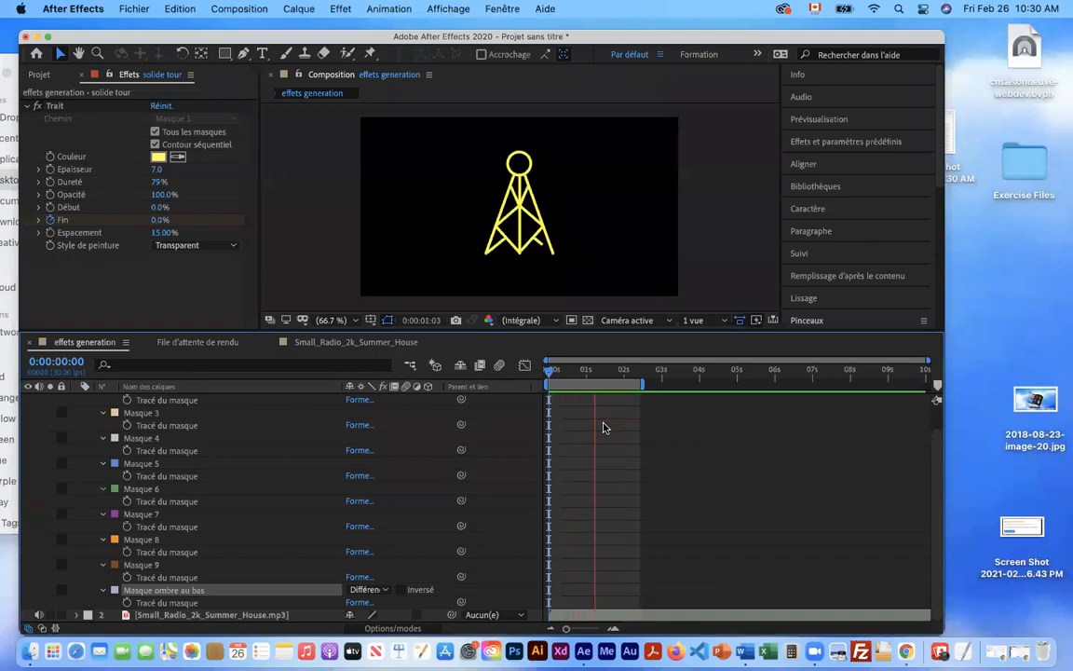
click(622, 371)
mouse_move(627, 373)
mouse_down()
mouse_move(553, 382)
mouse_move(630, 390)
mouse_up()
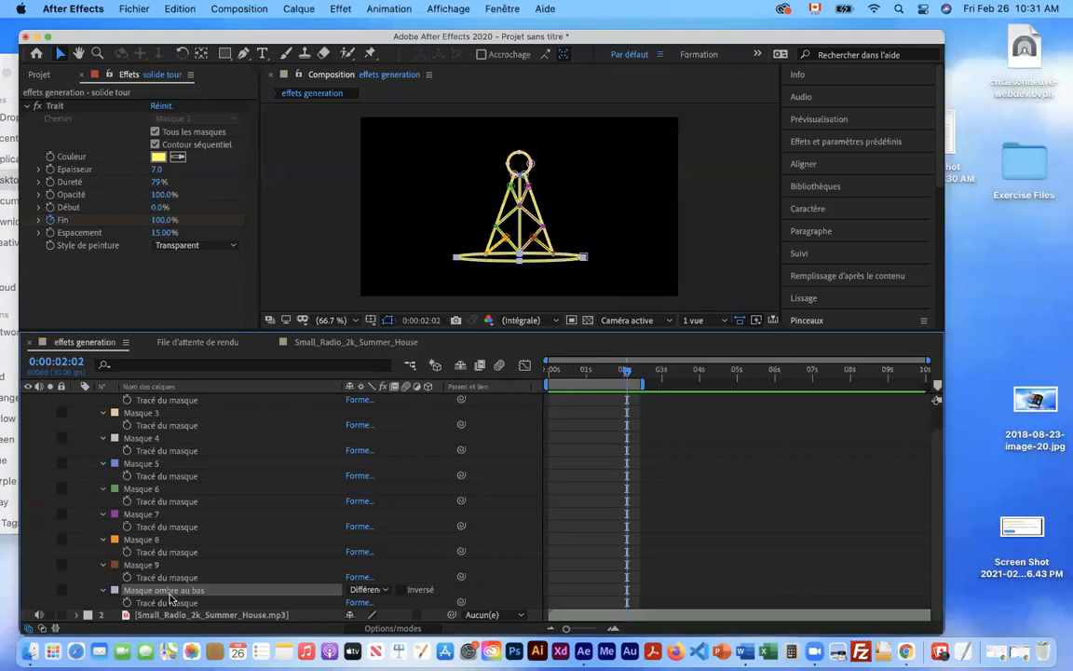
Collapse the masks and properties of solide tour, and extend the work area to the end of the composition
scroll(169, 599, up, 1)
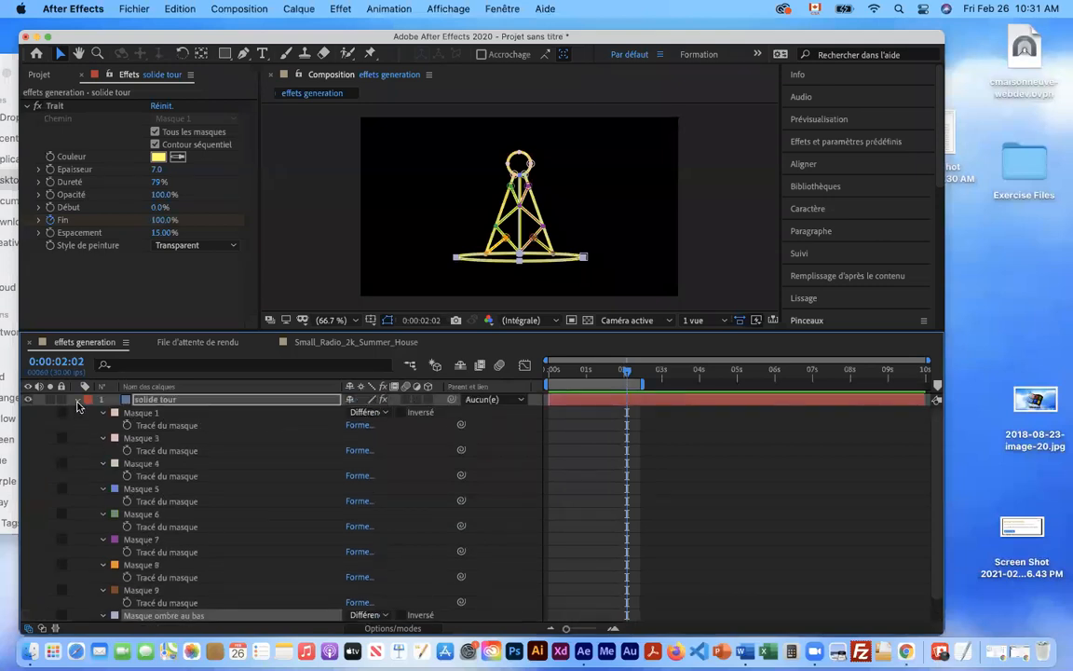
click(77, 402)
click(100, 445)
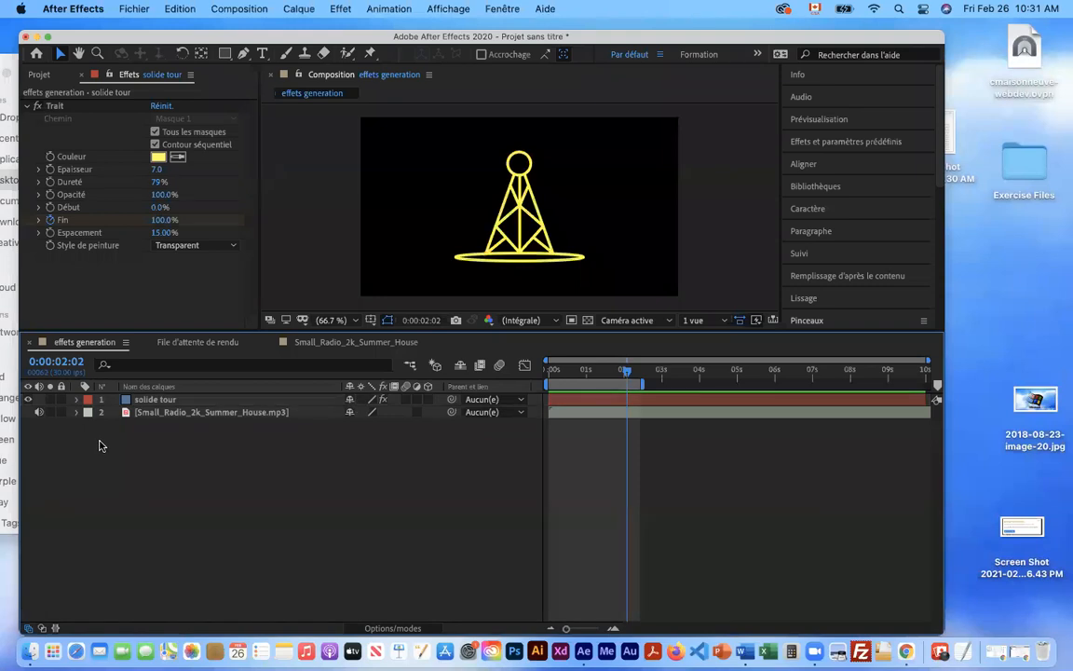
click(78, 401)
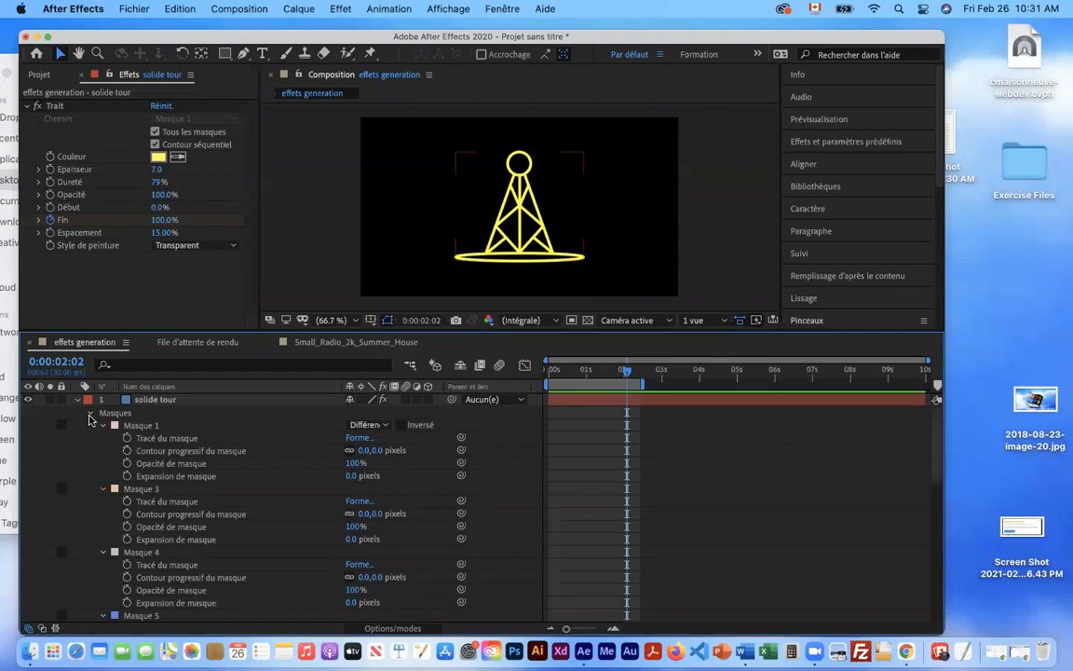
click(91, 414)
click(77, 400)
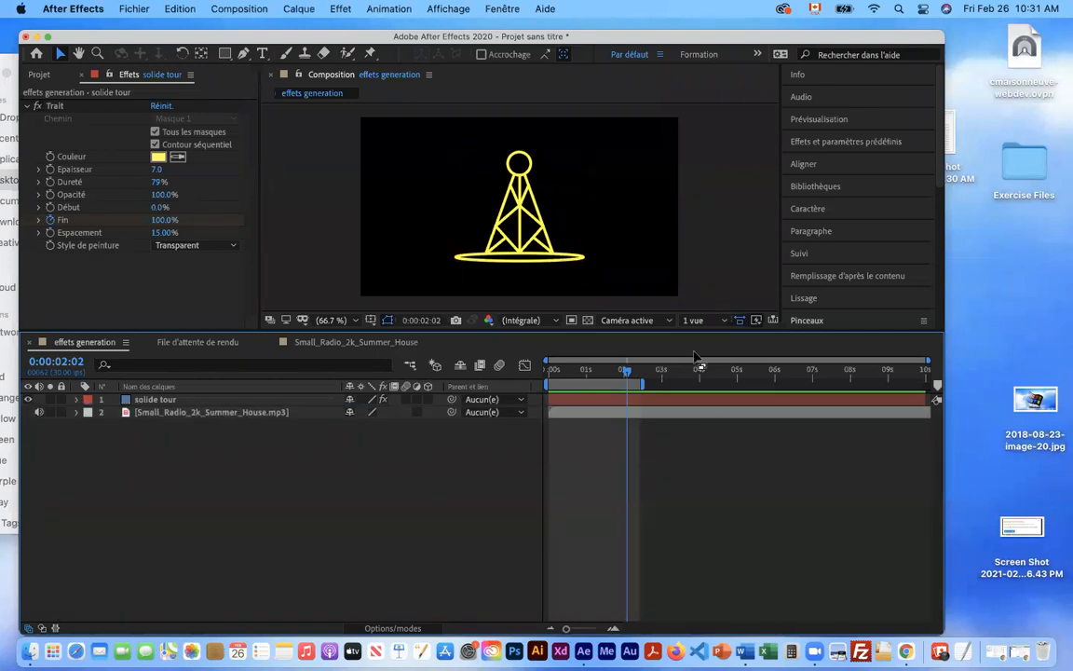
drag(641, 384, 930, 384)
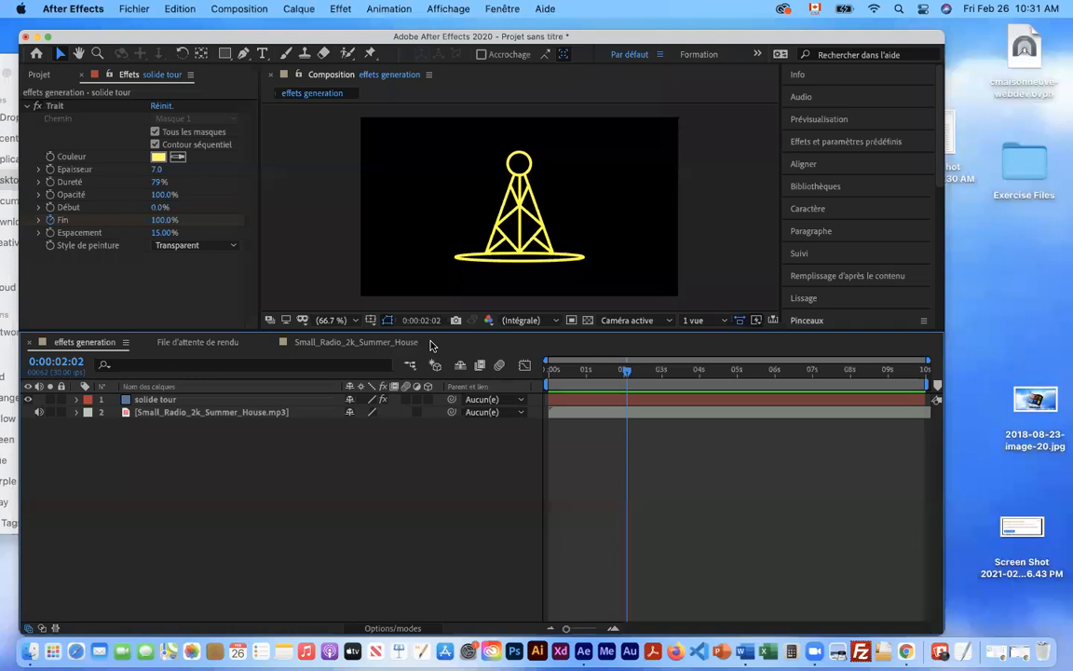
Create a new composition-sized solid (1280 x 720 px) in light blue 6DAFEF
click(296, 10)
mouse_move(312, 30)
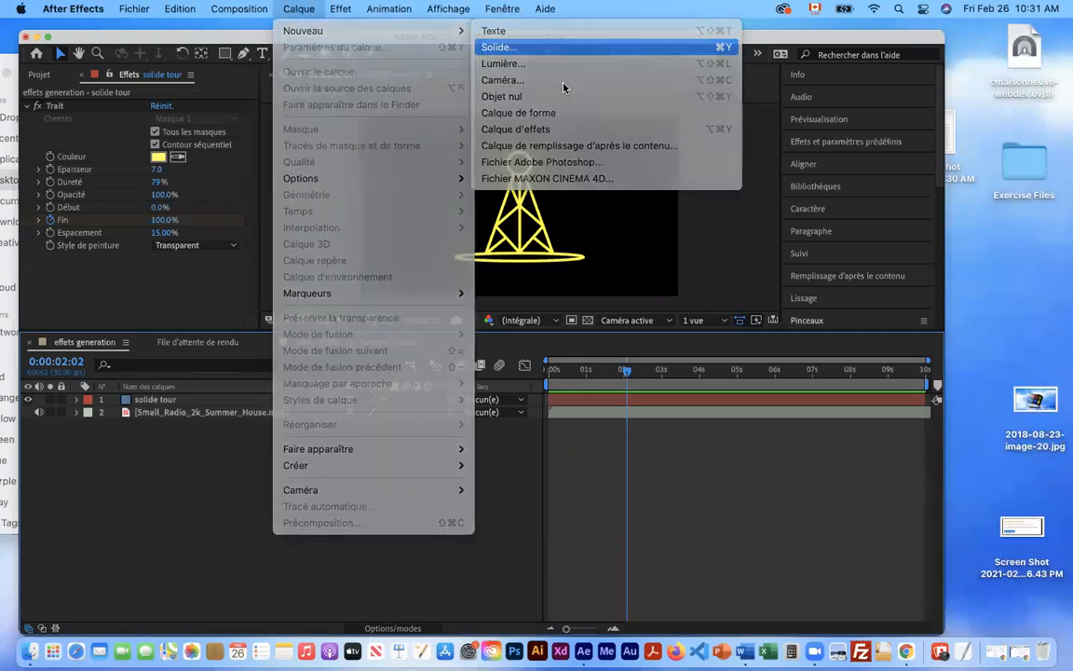
click(555, 48)
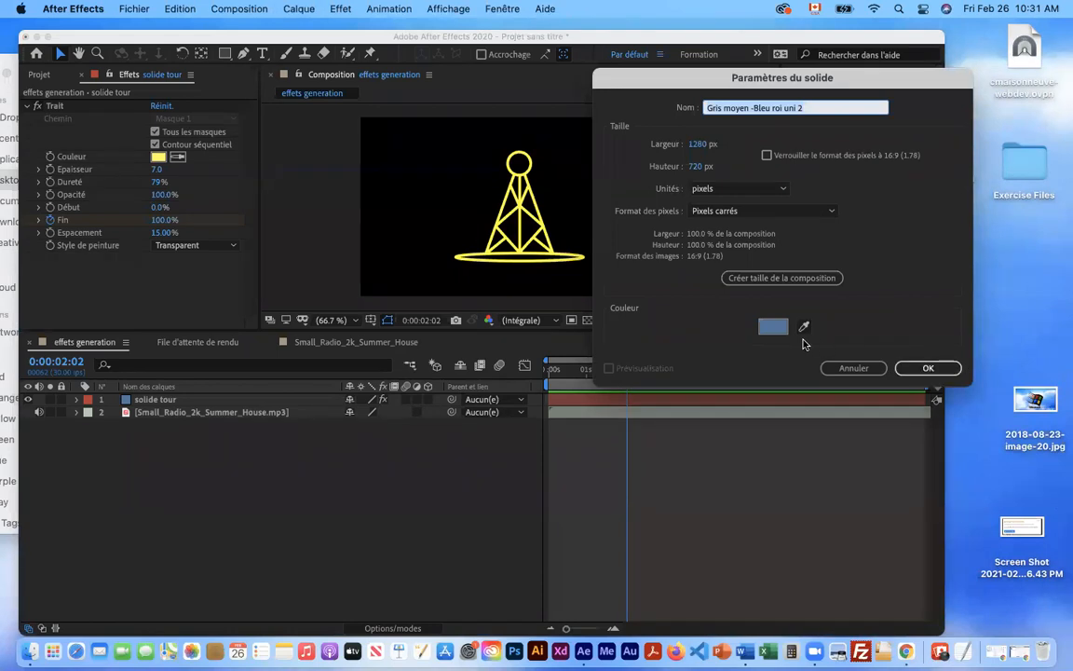
click(778, 329)
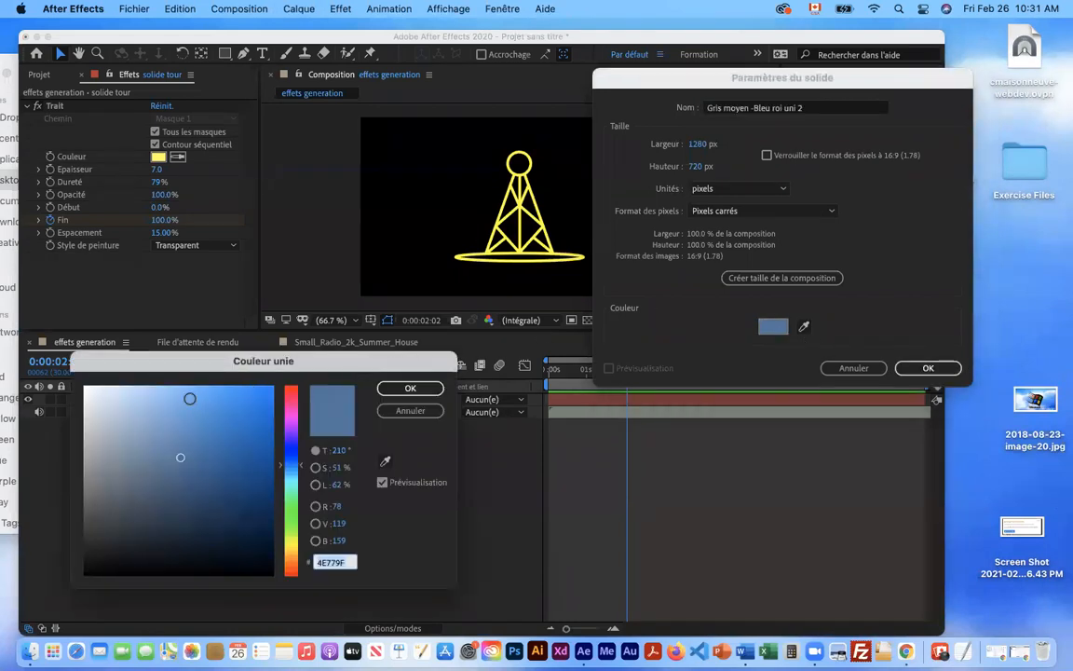
click(188, 398)
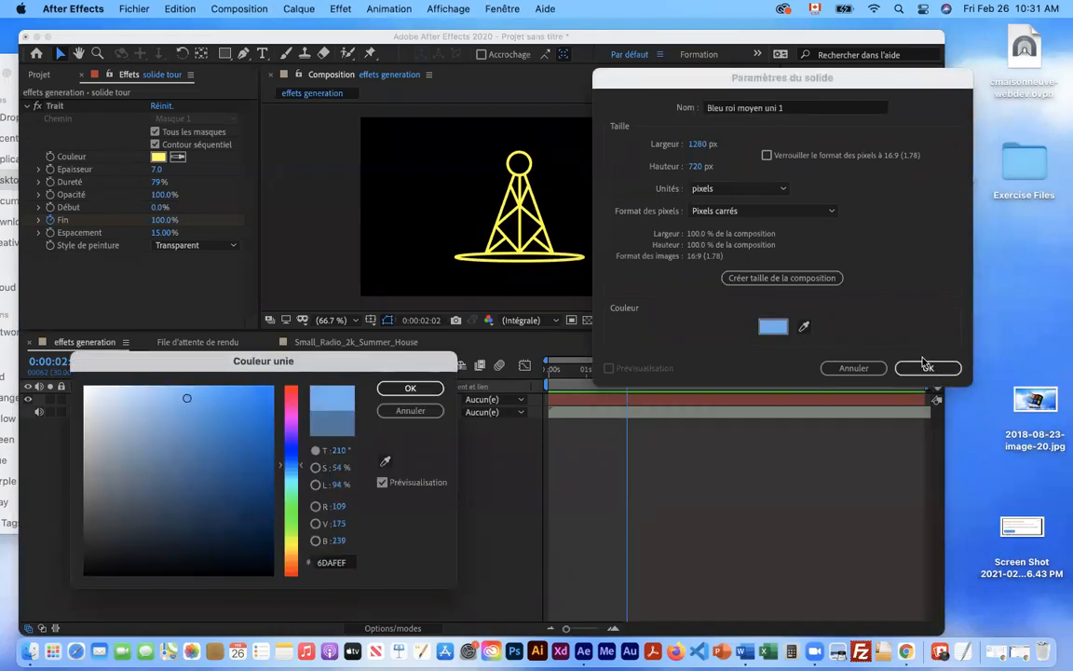
click(409, 387)
click(927, 368)
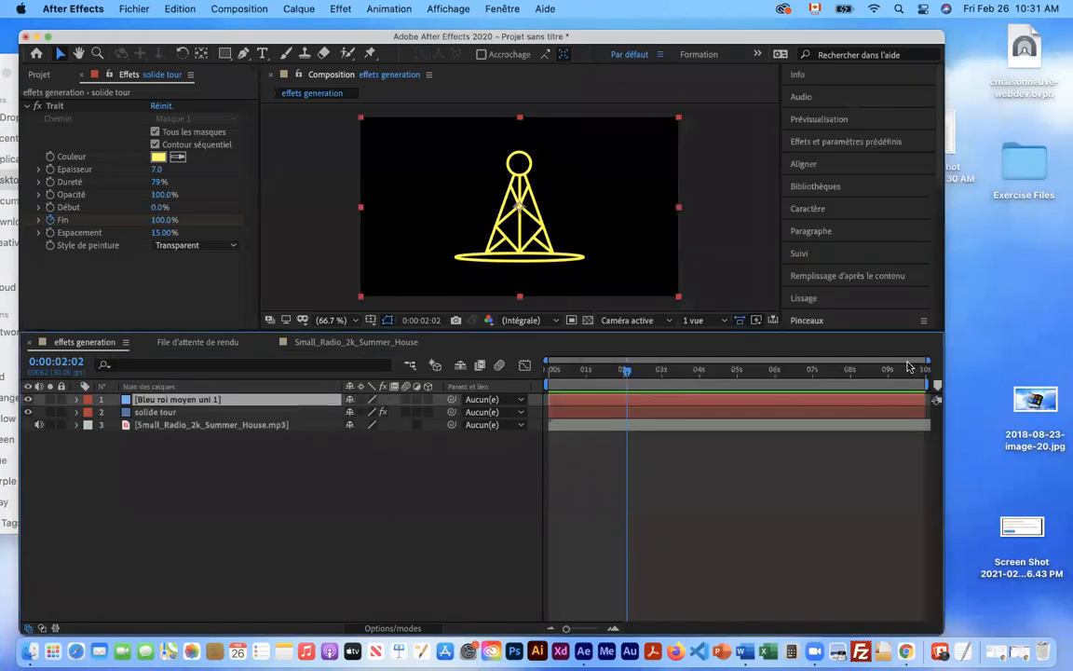
Move the new blue solid below solide tour and rename it "Bleu roi fond"
mouse_move(210, 407)
mouse_down()
mouse_move(210, 428)
mouse_move(205, 416)
mouse_up()
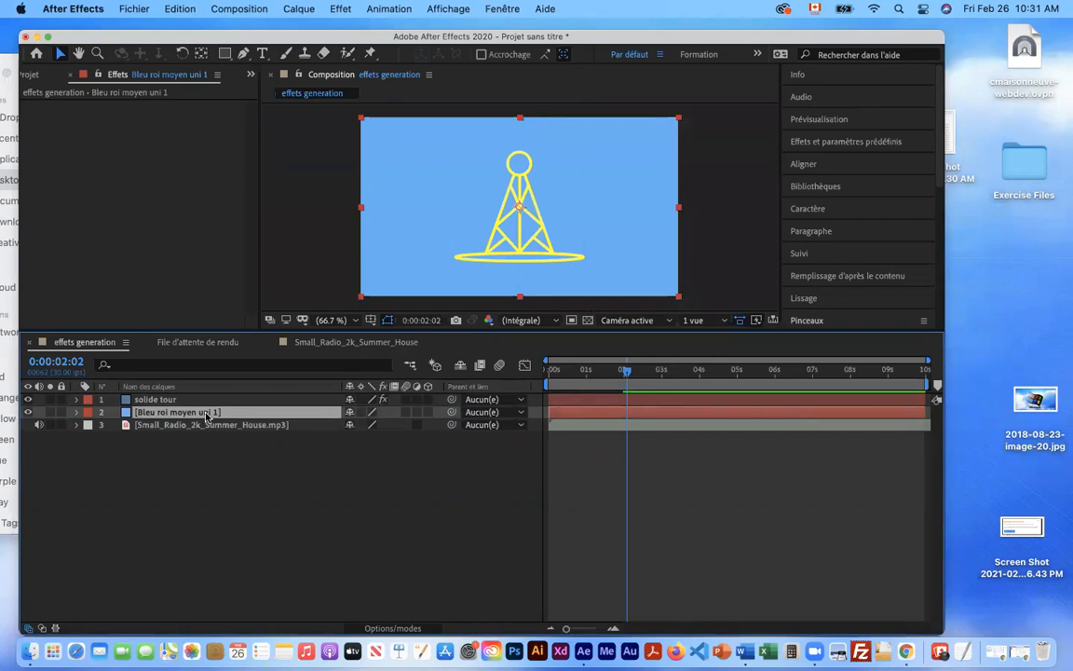
key(Return)
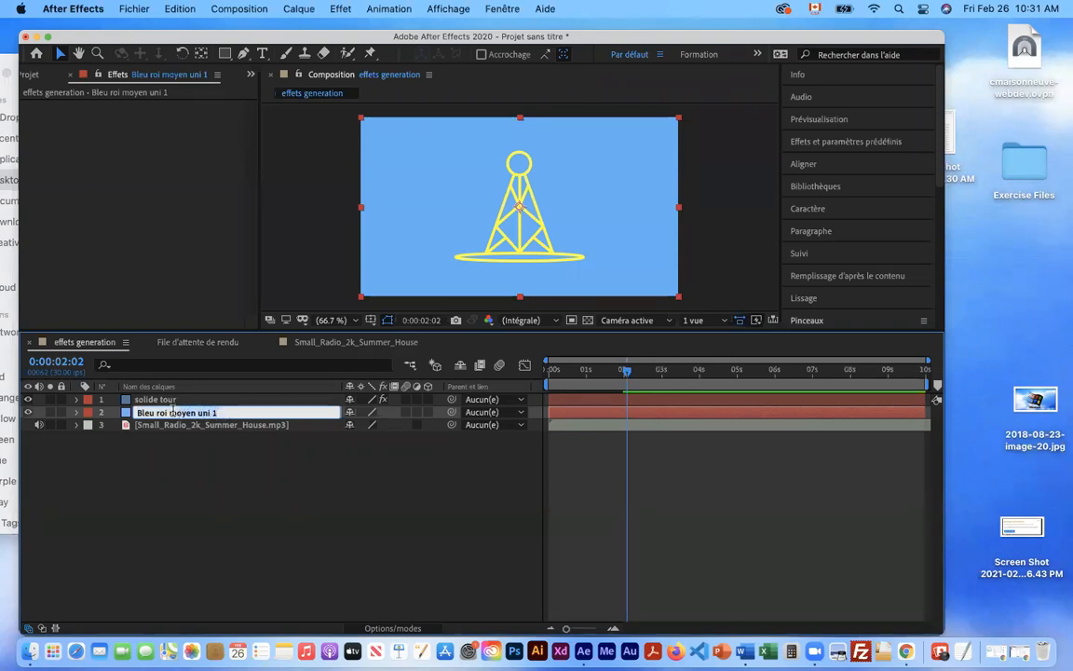
text(fo)
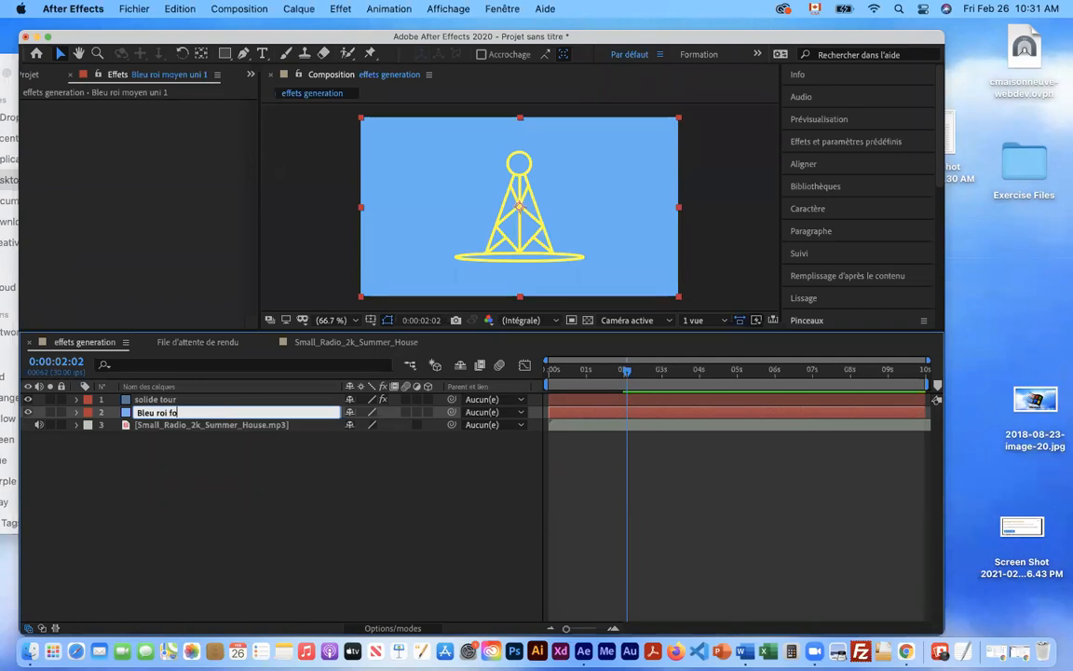
text(nd)
click(203, 487)
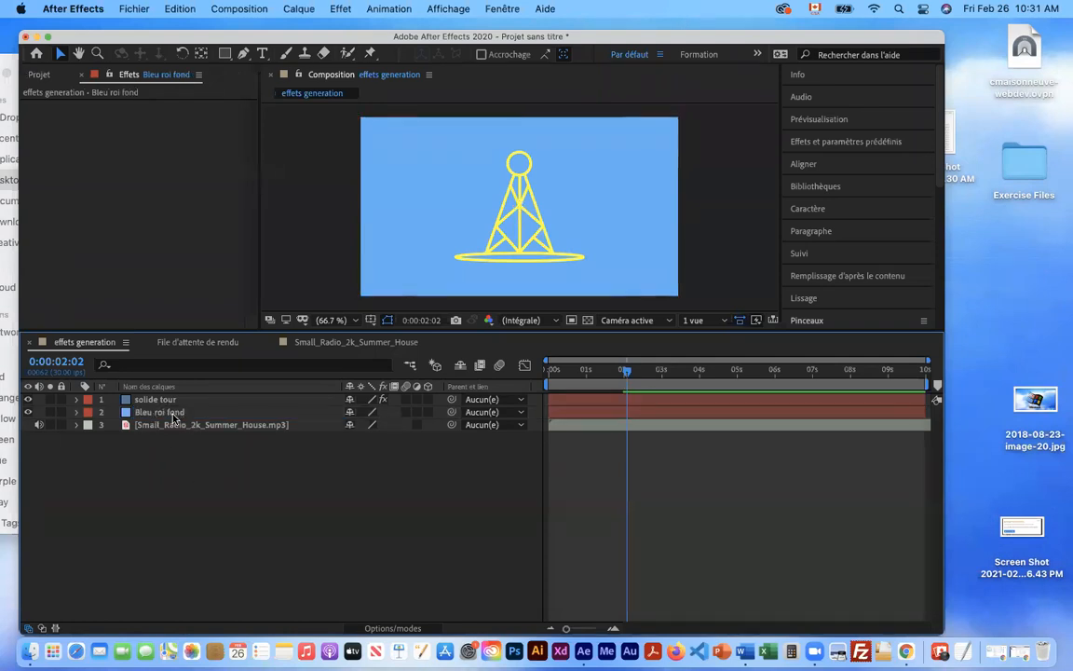
Change the label colour of the solide tour layer to Jaune and deselect the layer
click(128, 400)
click(88, 399)
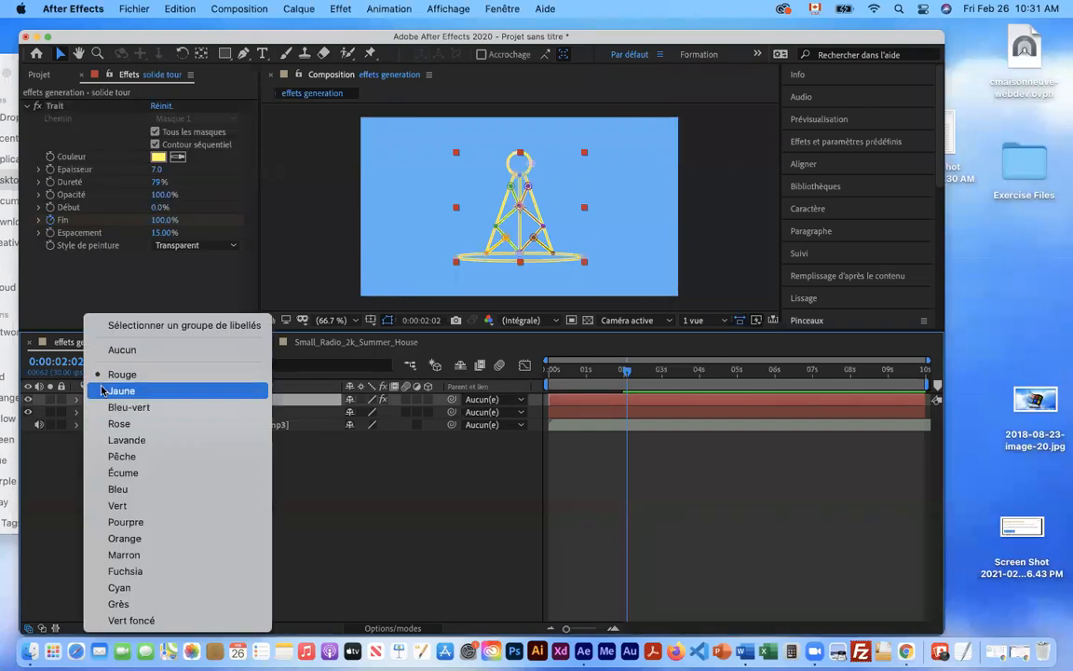
click(102, 390)
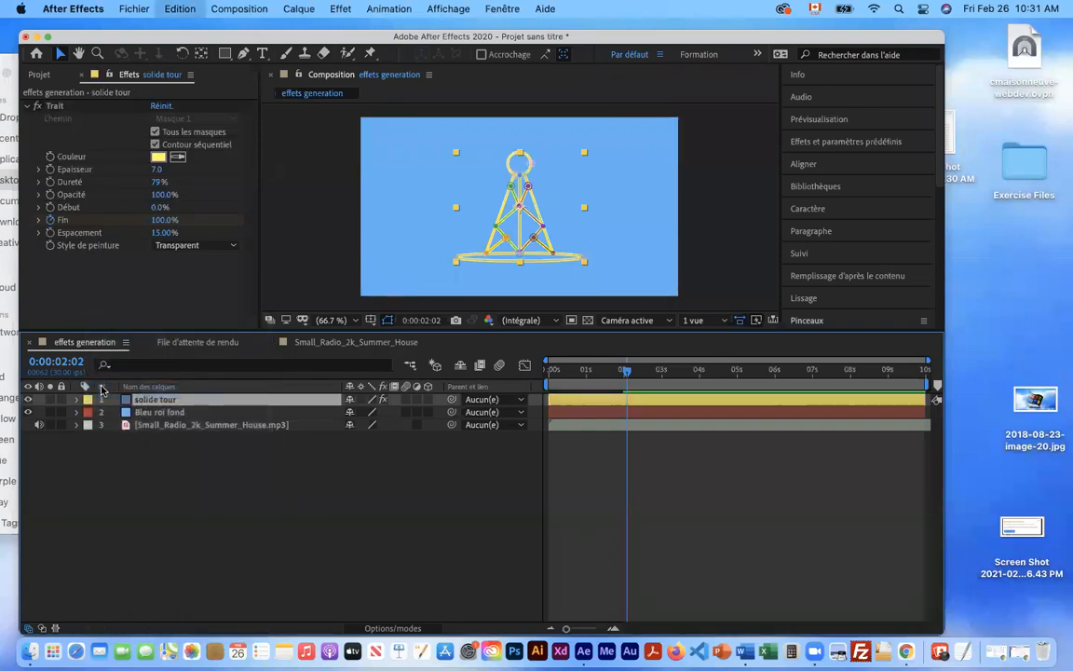
click(167, 469)
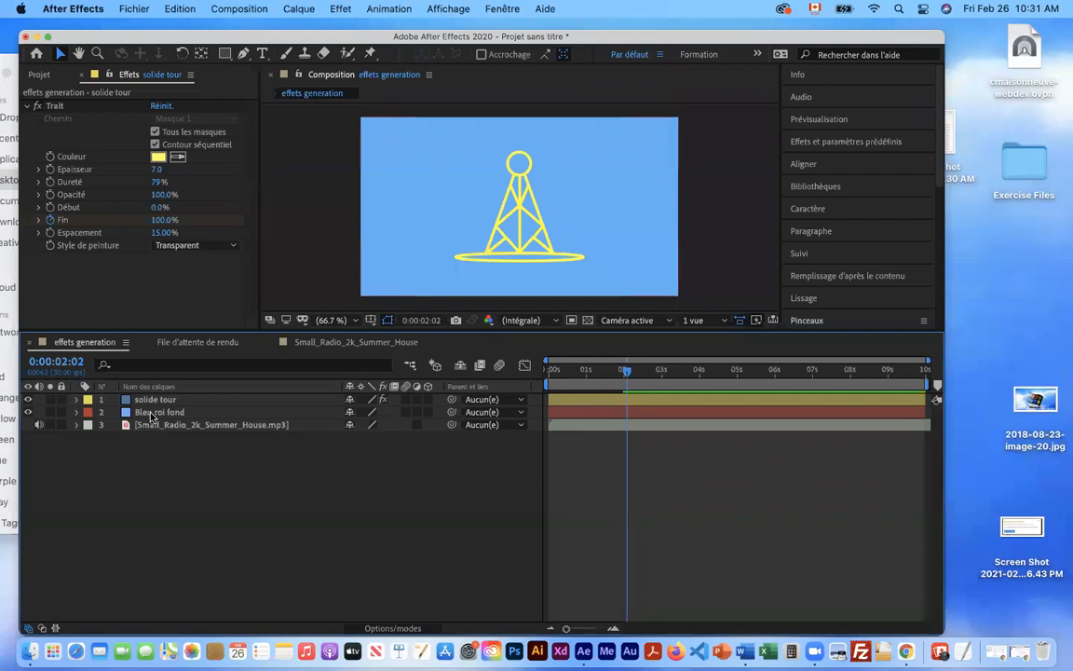
Change the label colour of the Bleu roi fond layer to Bleu and enlarge the composition viewer
click(88, 412)
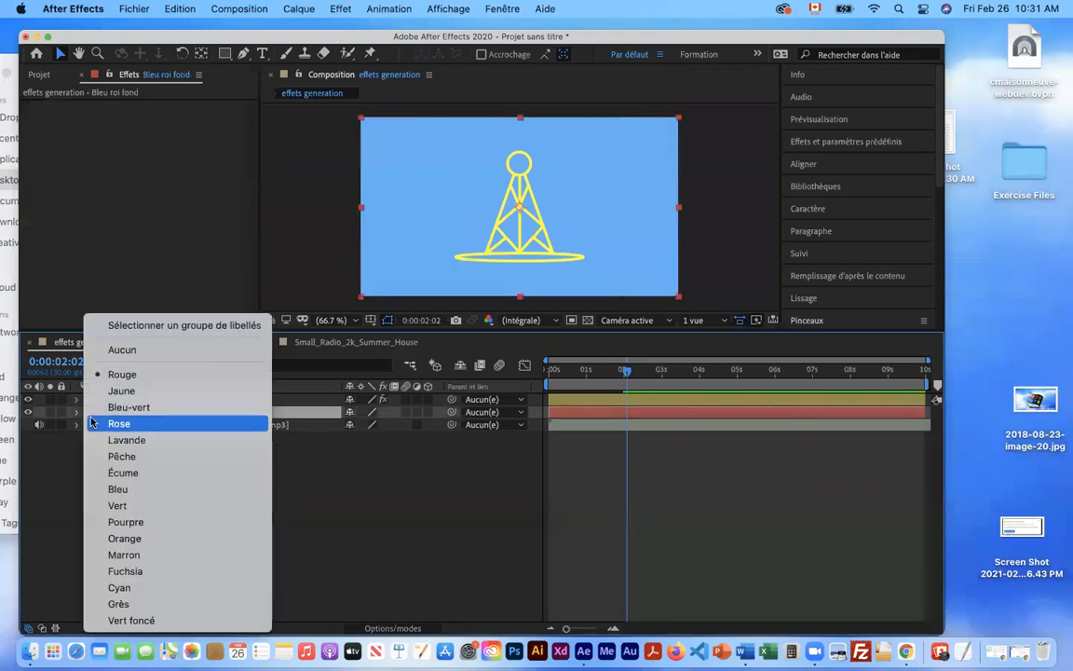
click(117, 488)
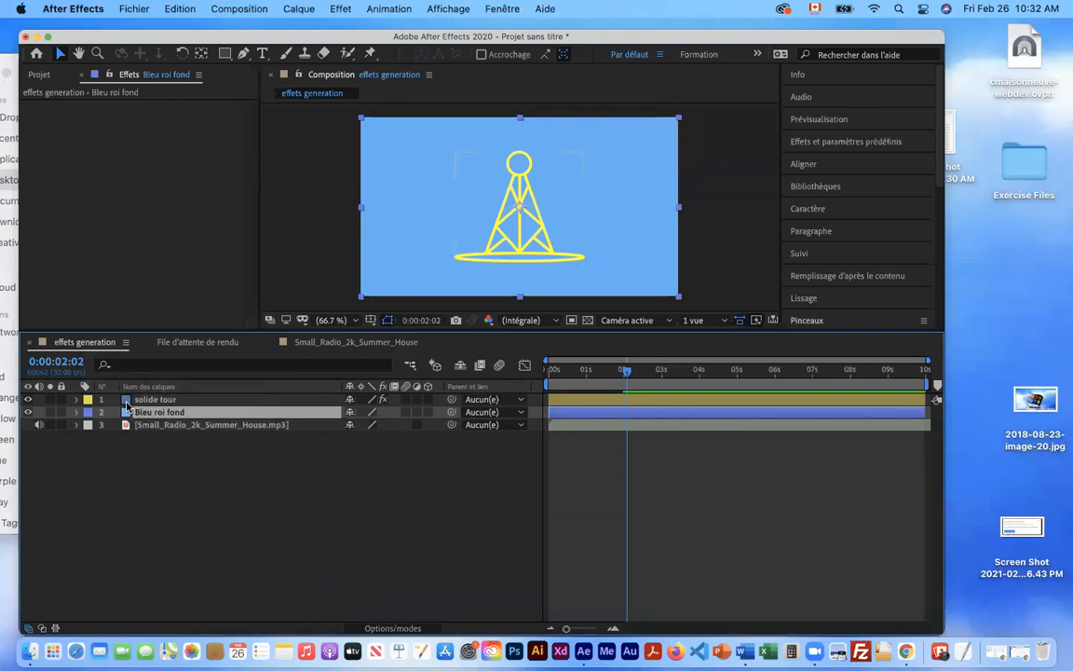
mouse_move(639, 373)
mouse_down()
mouse_move(567, 371)
mouse_move(649, 373)
mouse_up()
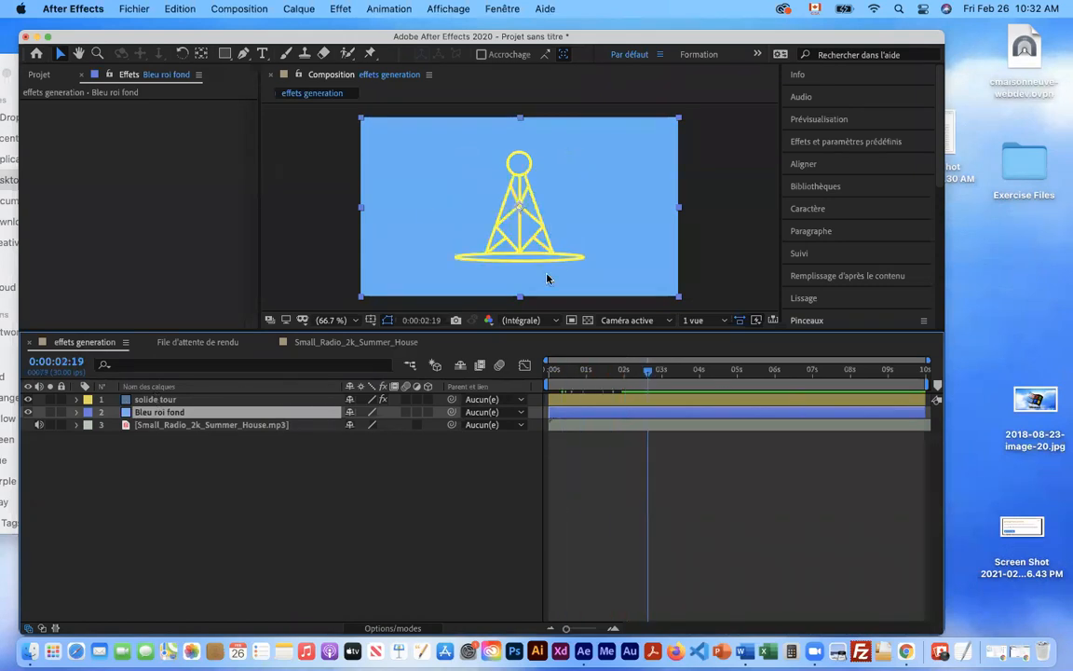
drag(451, 328, 451, 406)
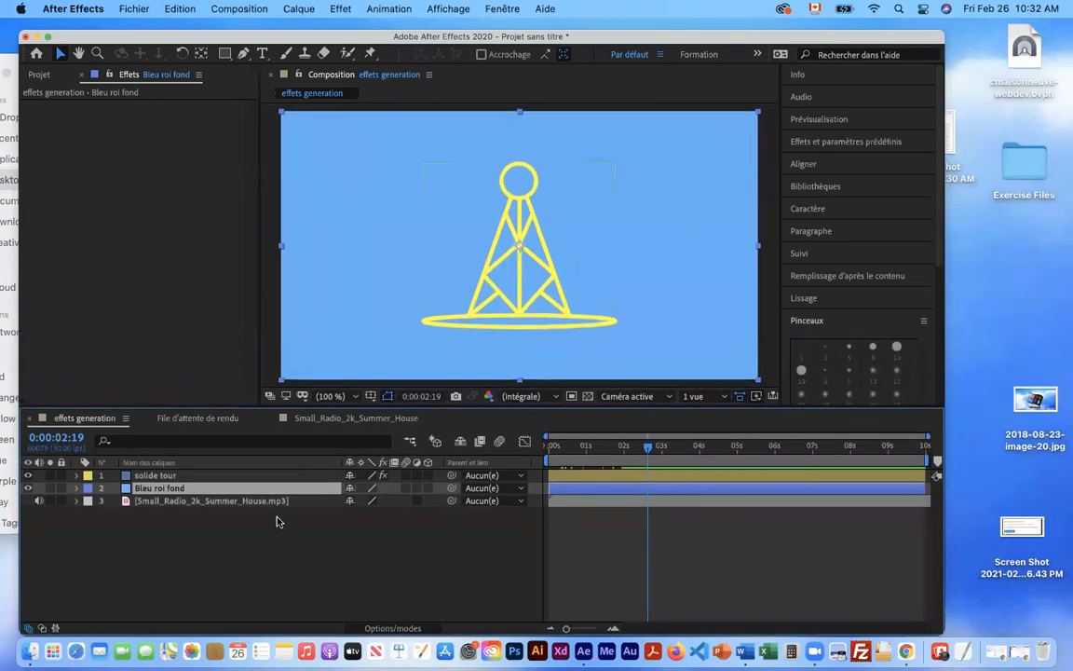
Switch to Finder, play the reference video effets_sur_masques.mp4 from the 3_Export folder, and return to After Effects
click(299, 9)
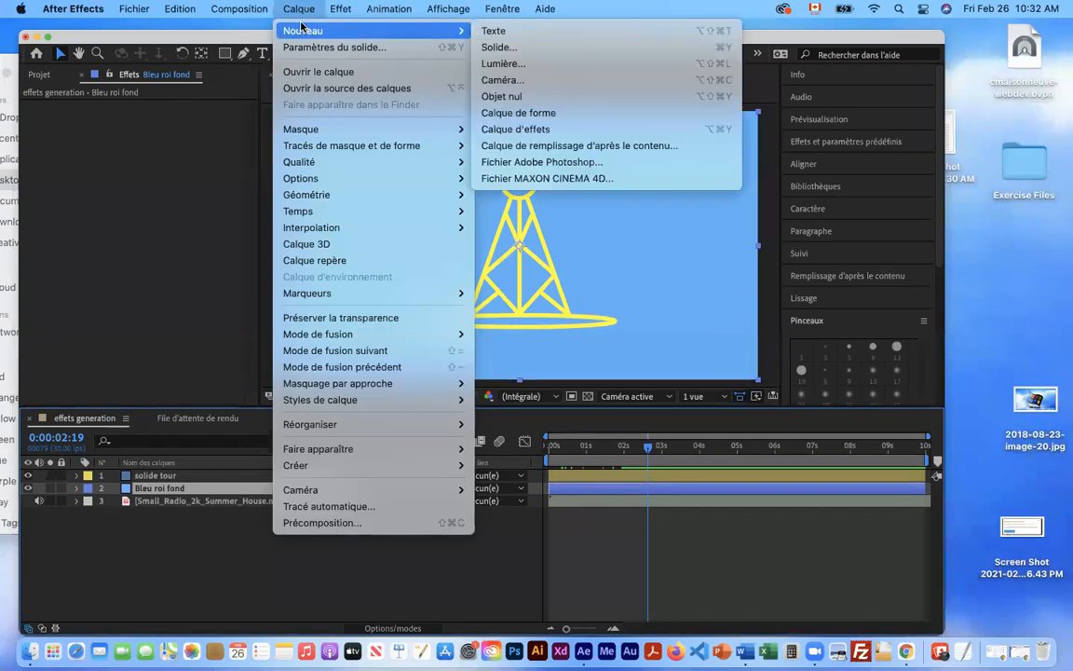
click(299, 8)
drag(153, 35, 433, 38)
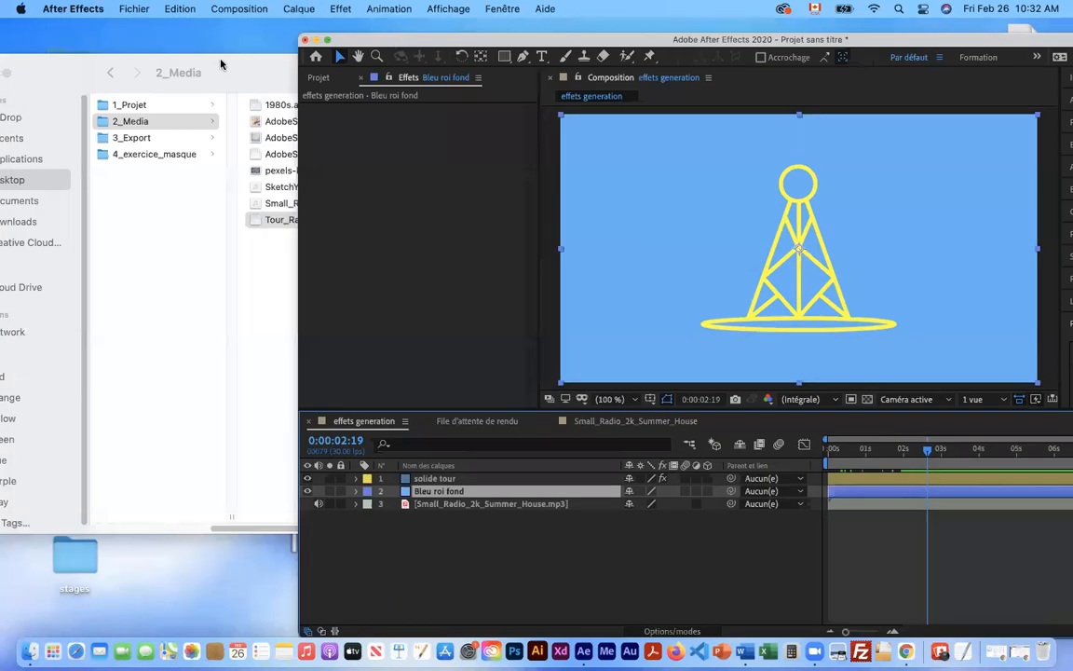
click(281, 219)
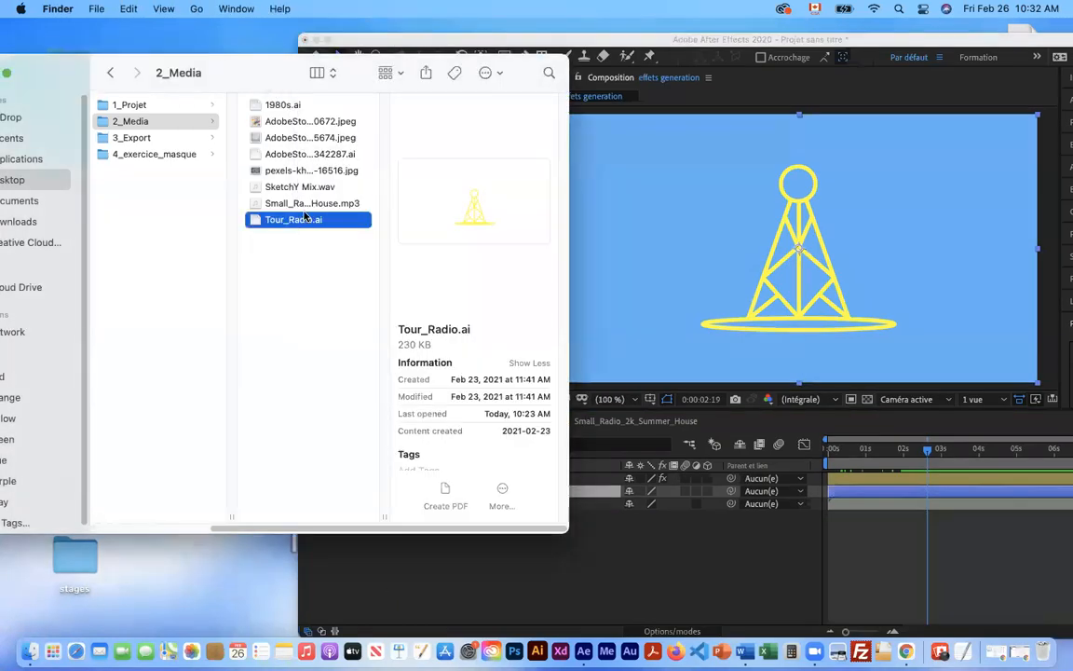
click(164, 137)
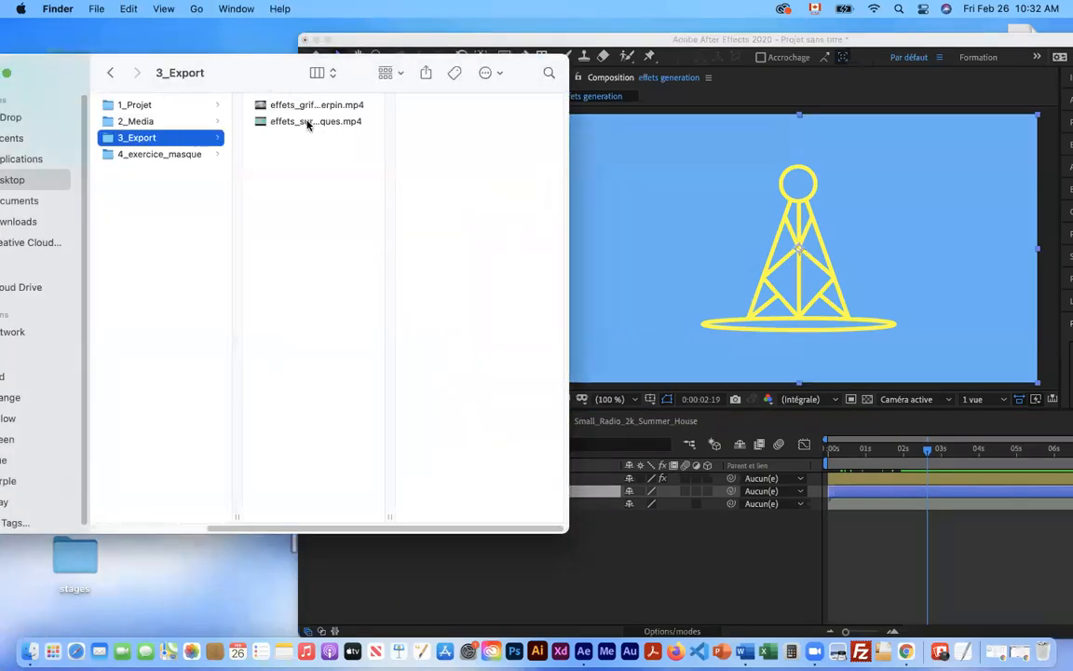
click(307, 122)
key(space)
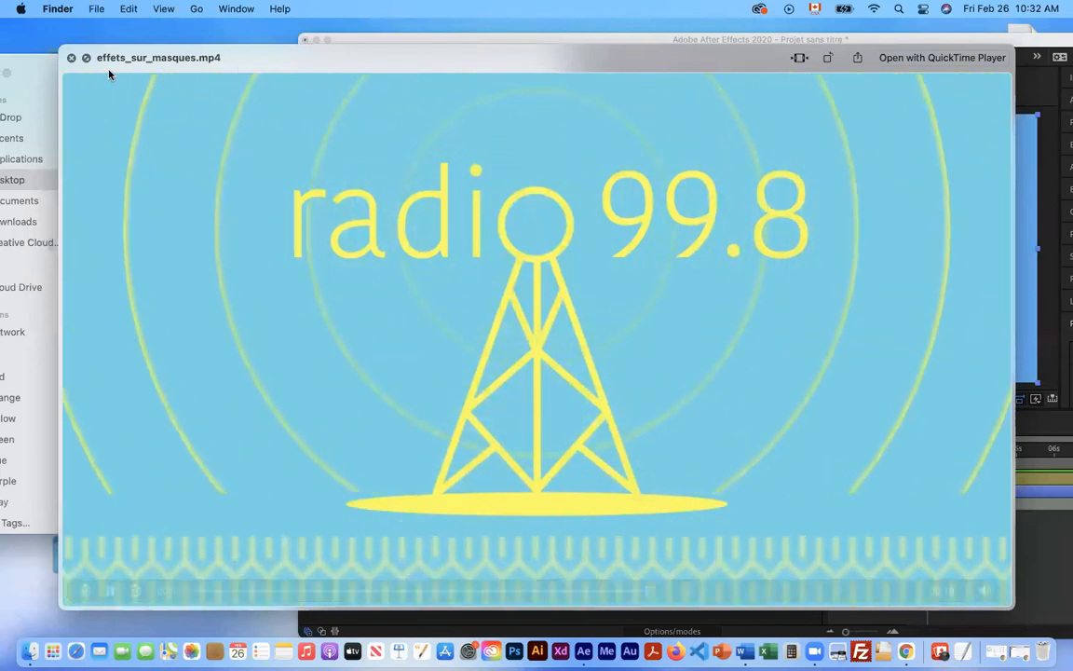
click(70, 57)
drag(611, 42, 348, 16)
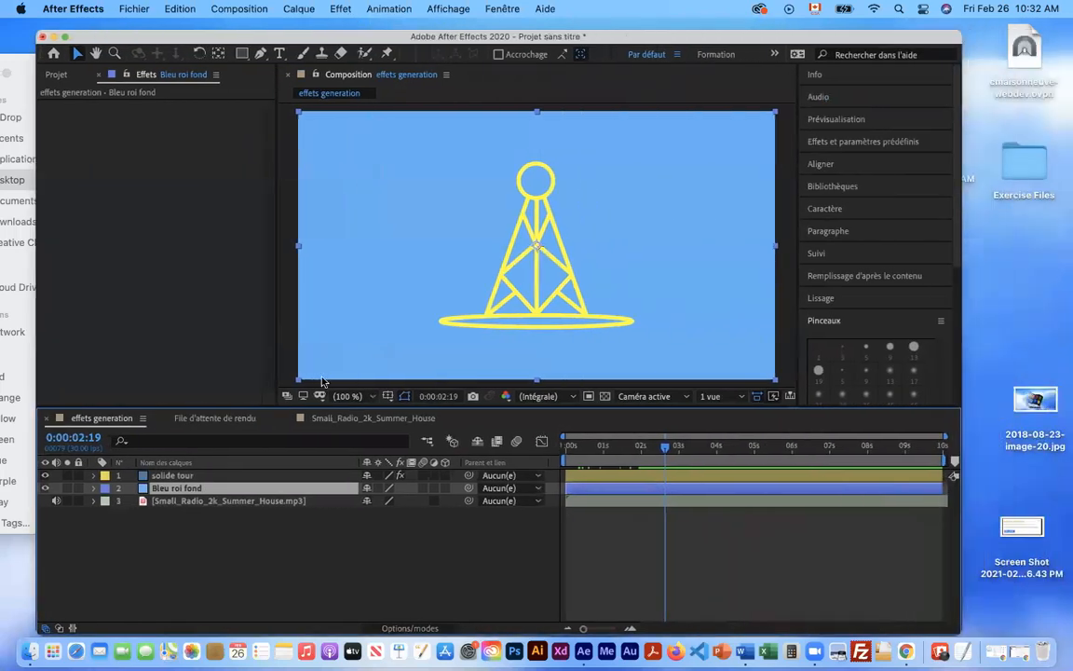
Return to the start of the composition and create a new 1280 x 720 px solid in red FB0723
drag(664, 447, 558, 443)
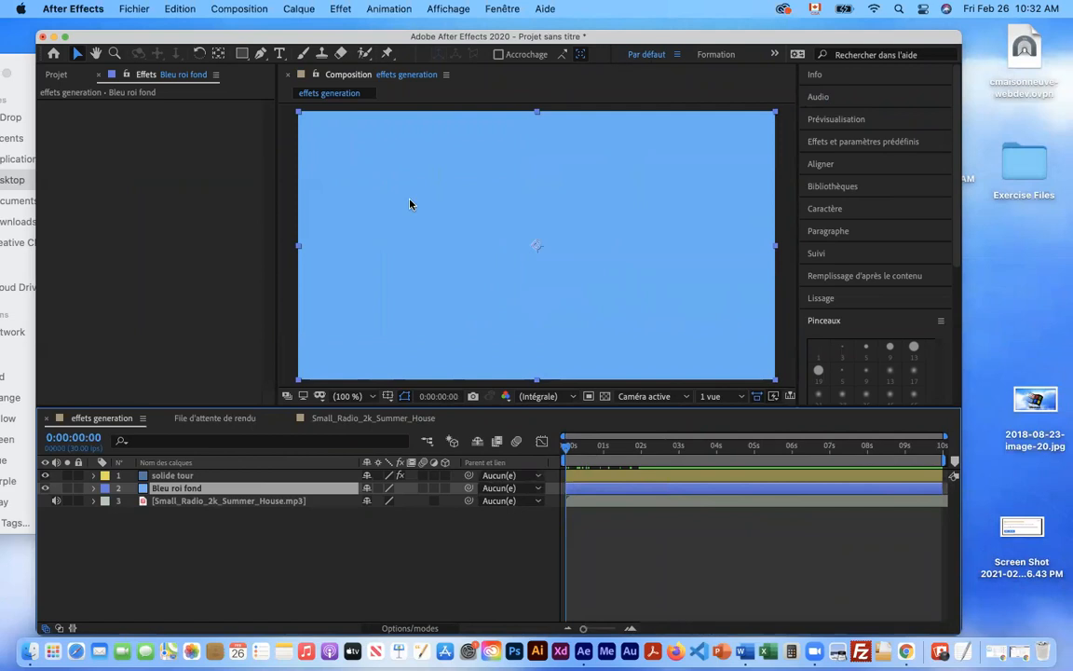
click(299, 10)
mouse_move(309, 33)
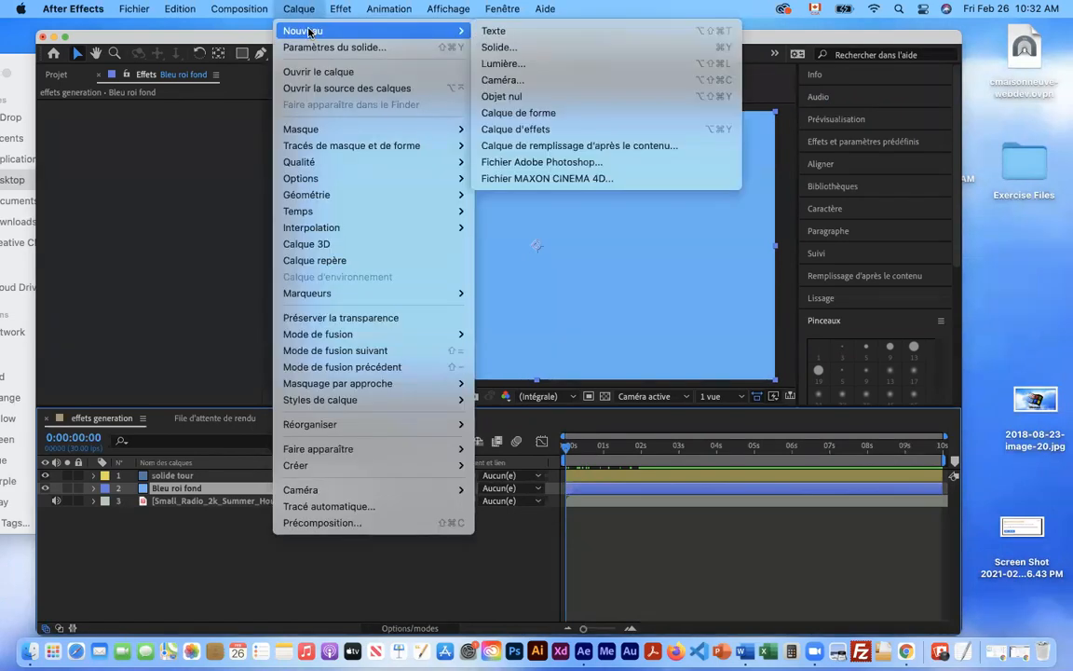
click(517, 47)
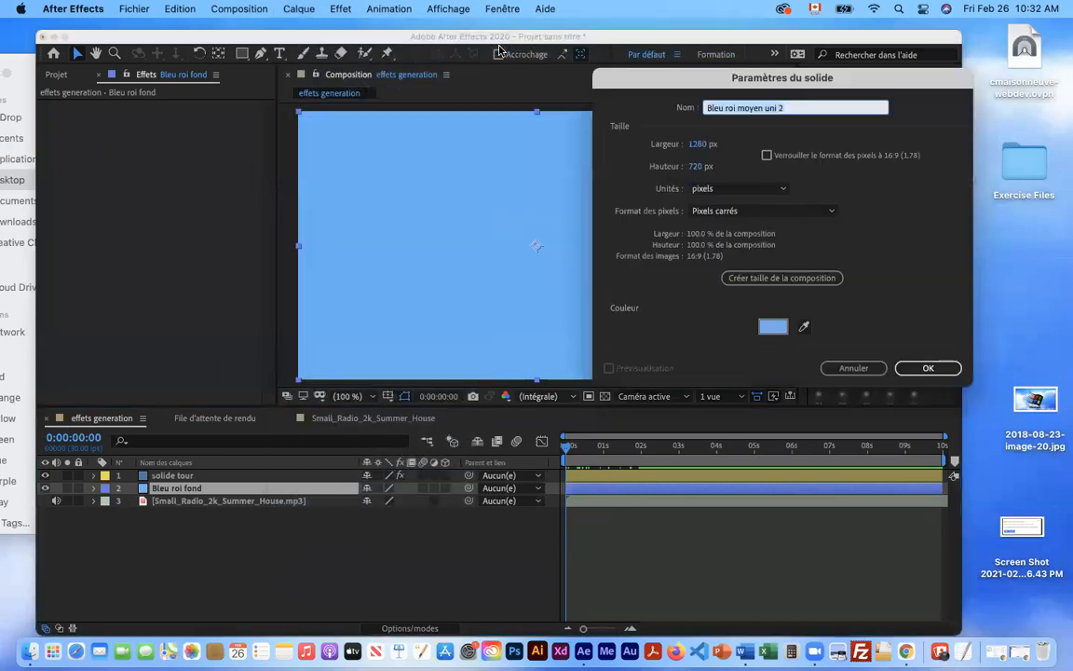
click(773, 326)
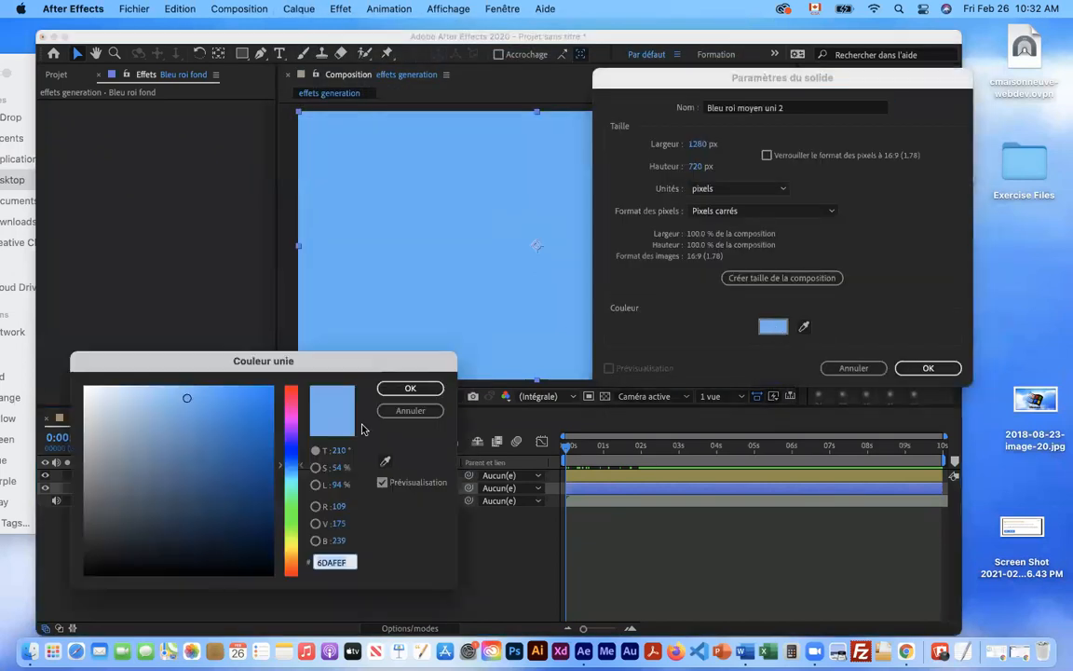
drag(291, 407, 291, 389)
click(268, 388)
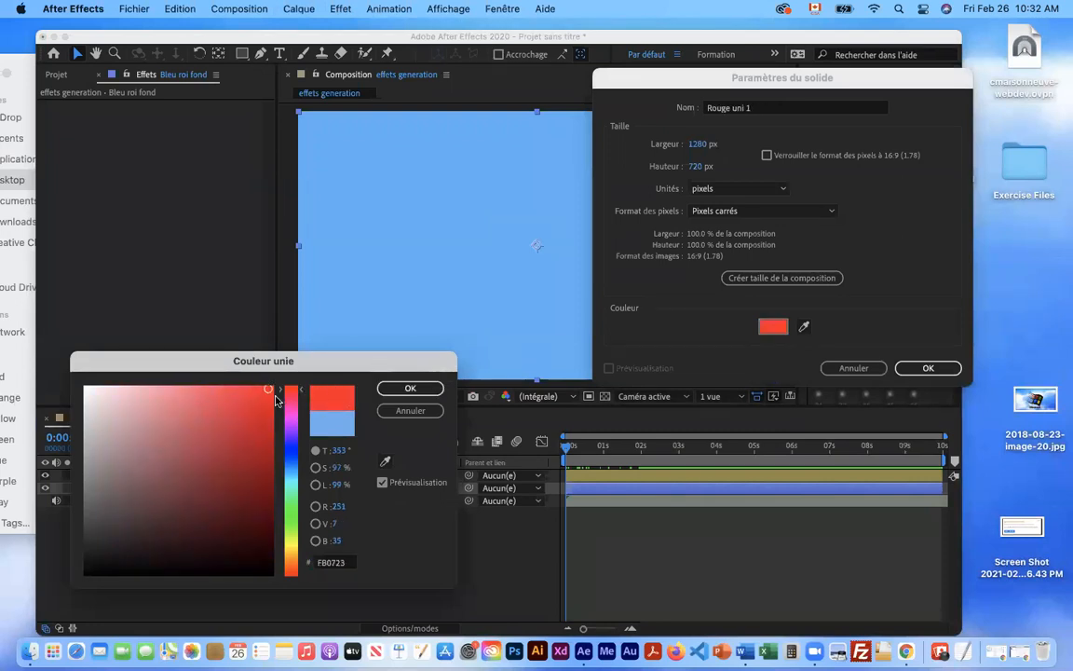
click(410, 388)
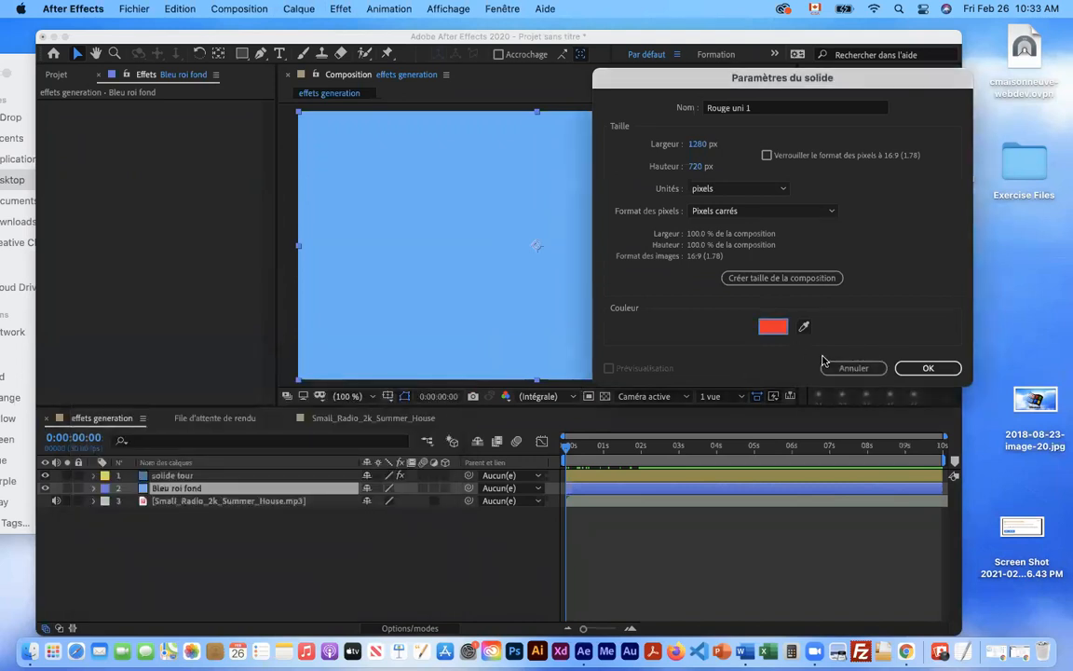
click(927, 369)
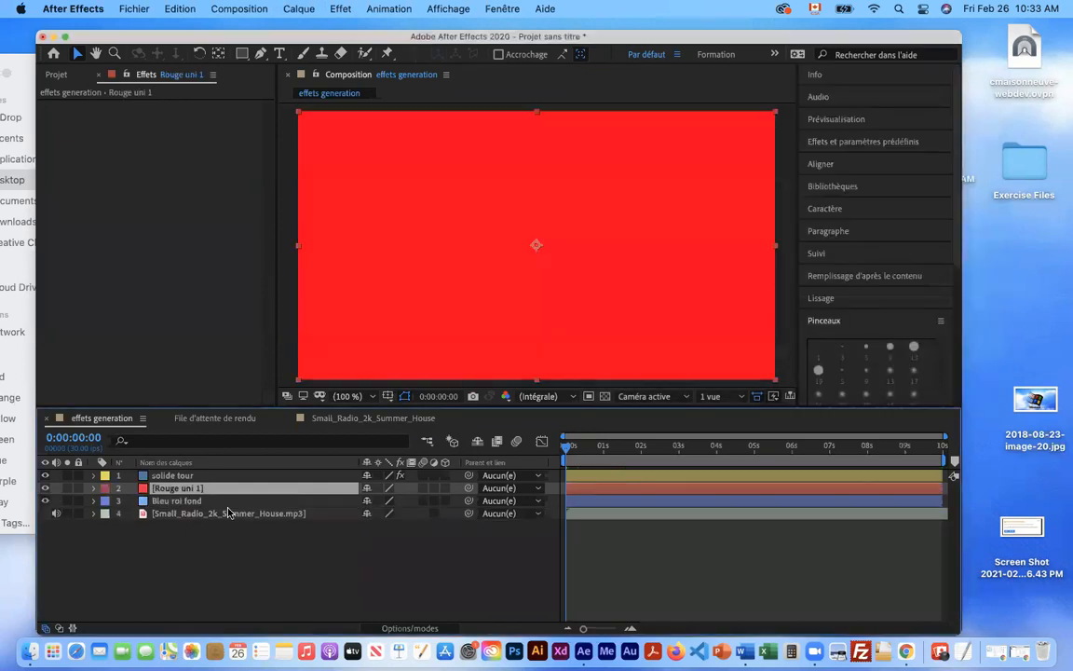
Move the red solid above solide tour and rename it "solide ondes"
drag(196, 493, 200, 478)
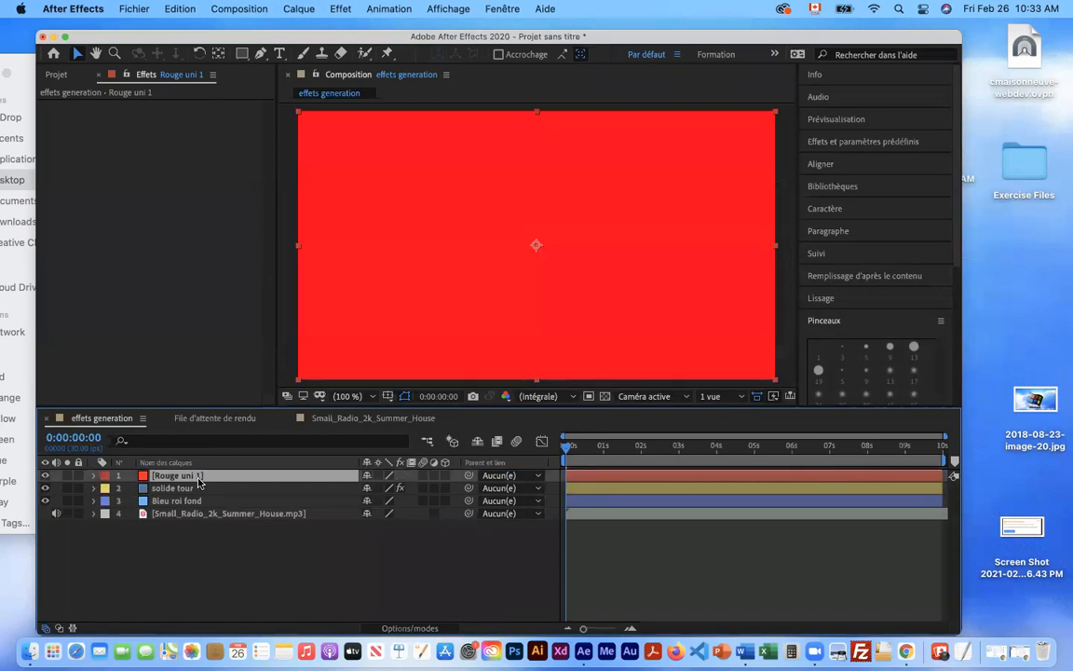
key(Return)
text(so)
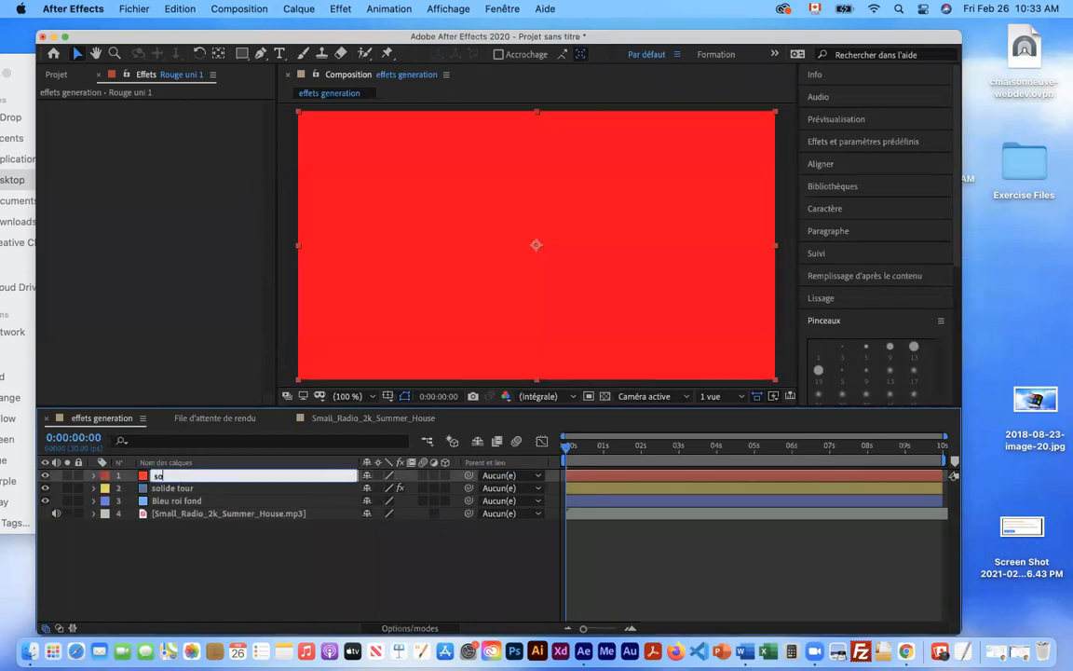
text(lide ondes)
key(Return)
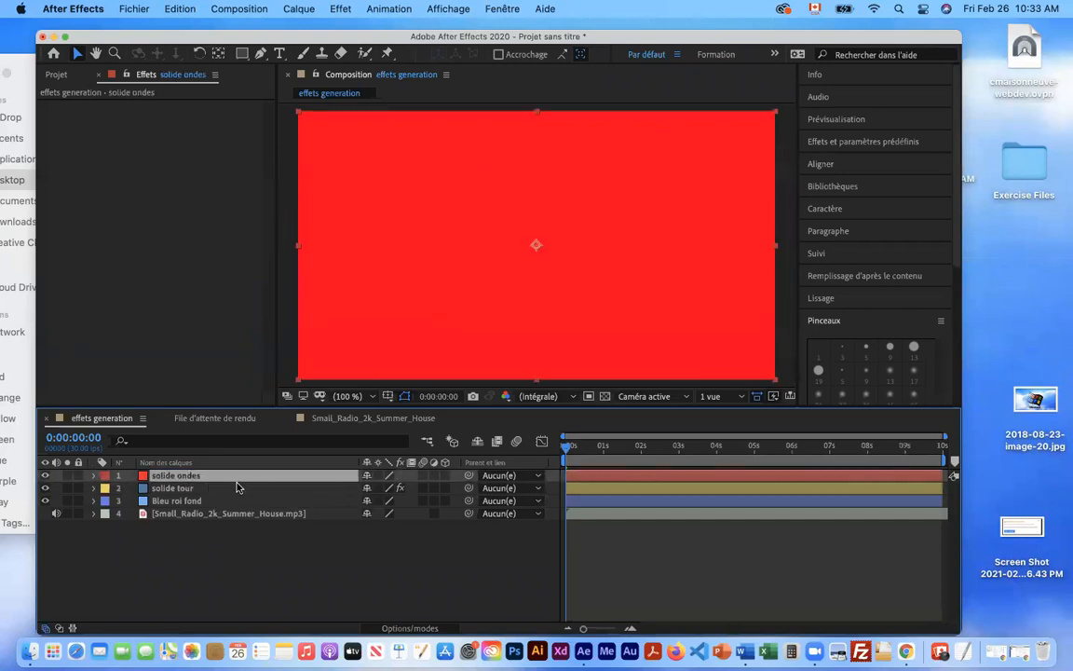
Apply the Ondes radio generation effect to solide ondes and preview the wave animation
click(333, 11)
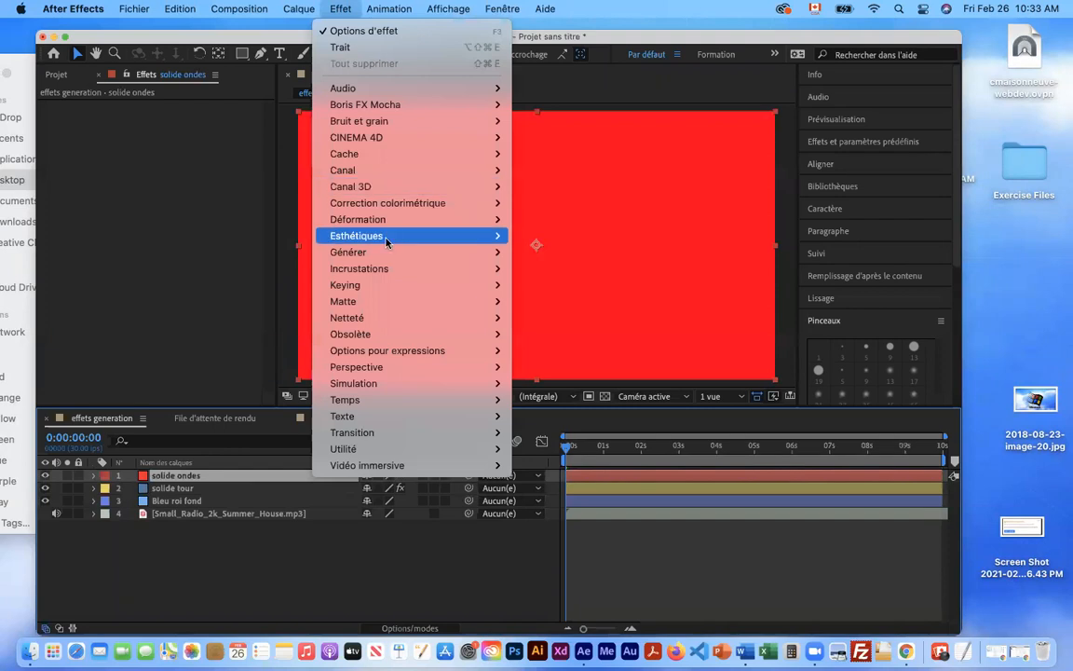
mouse_move(387, 254)
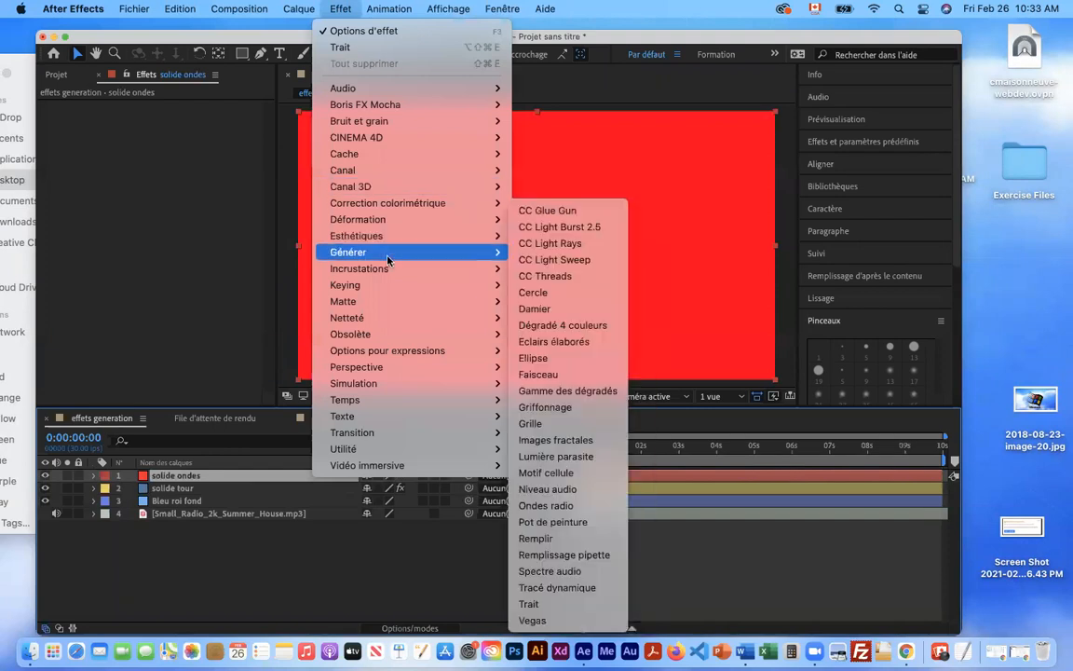
click(562, 508)
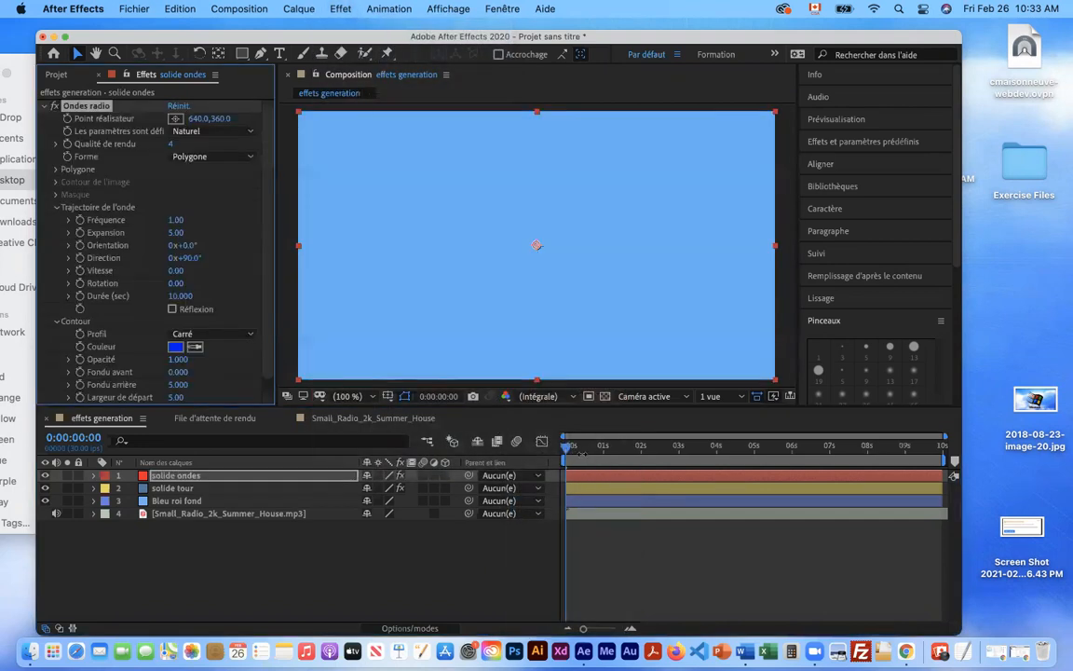
key(space)
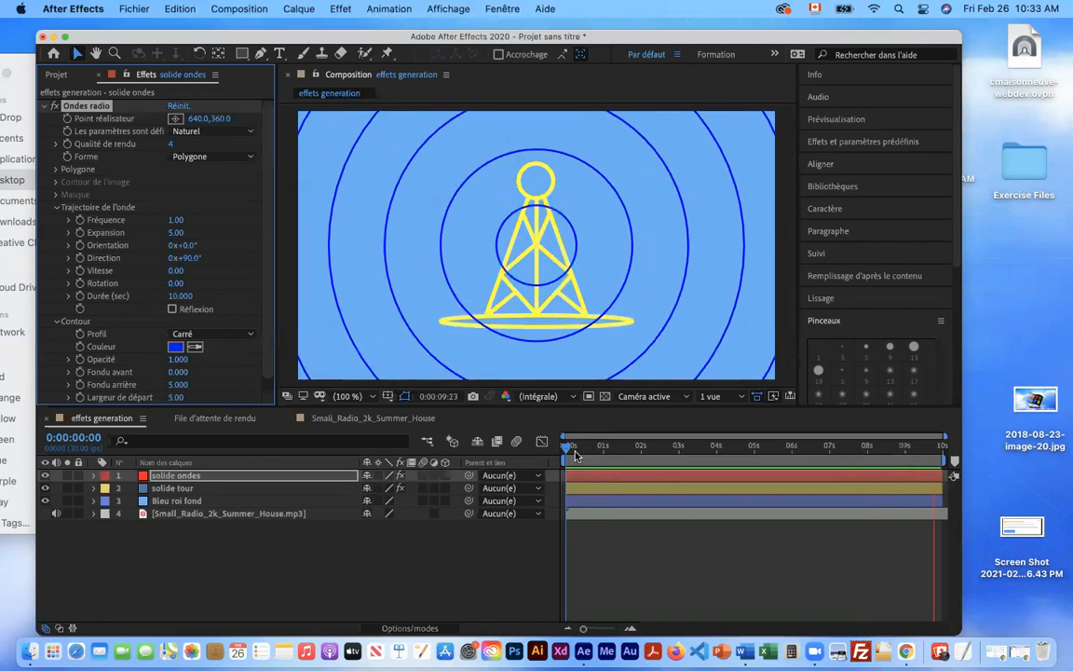
key(space)
key(space)
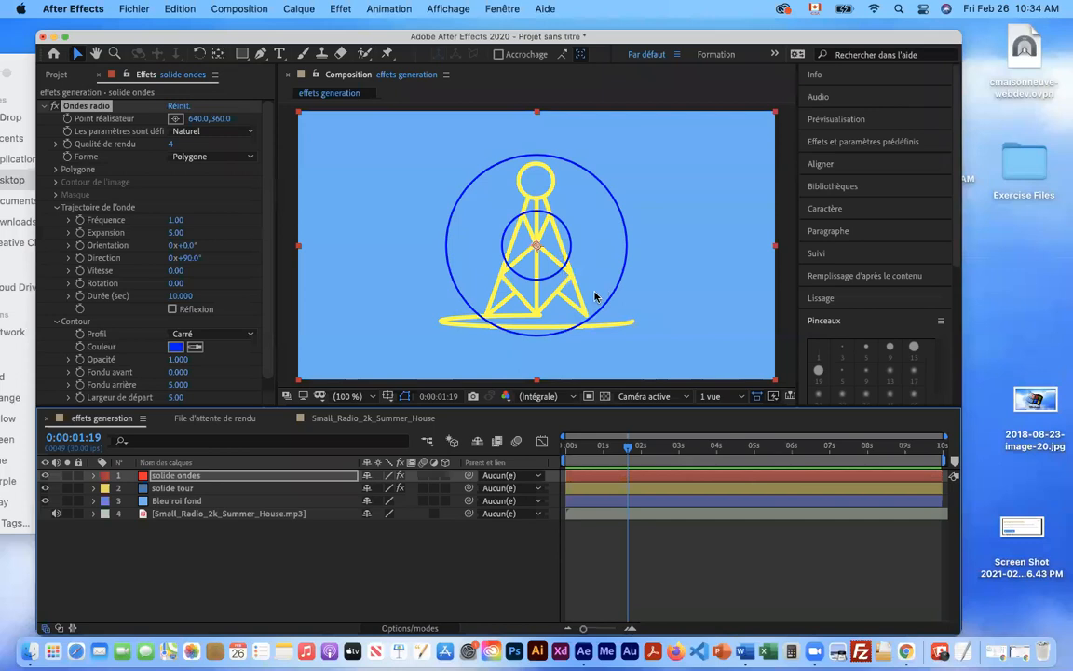
drag(632, 449, 713, 454)
click(685, 438)
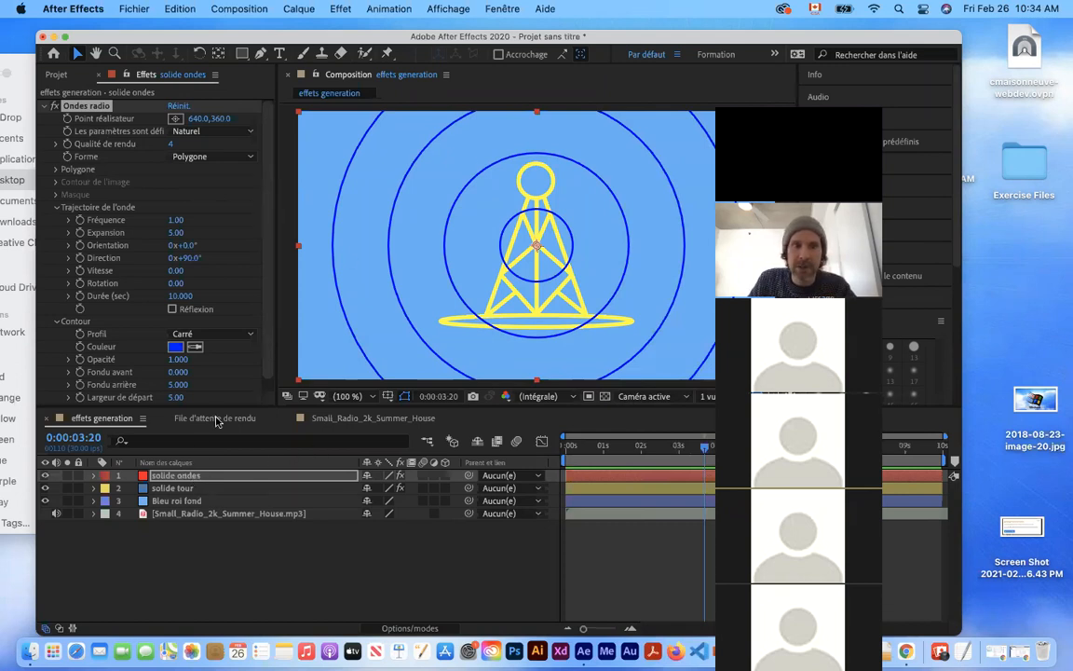
Draw a star-shaped mask on solide ondes, overlapping the upper left side of the tower
click(183, 478)
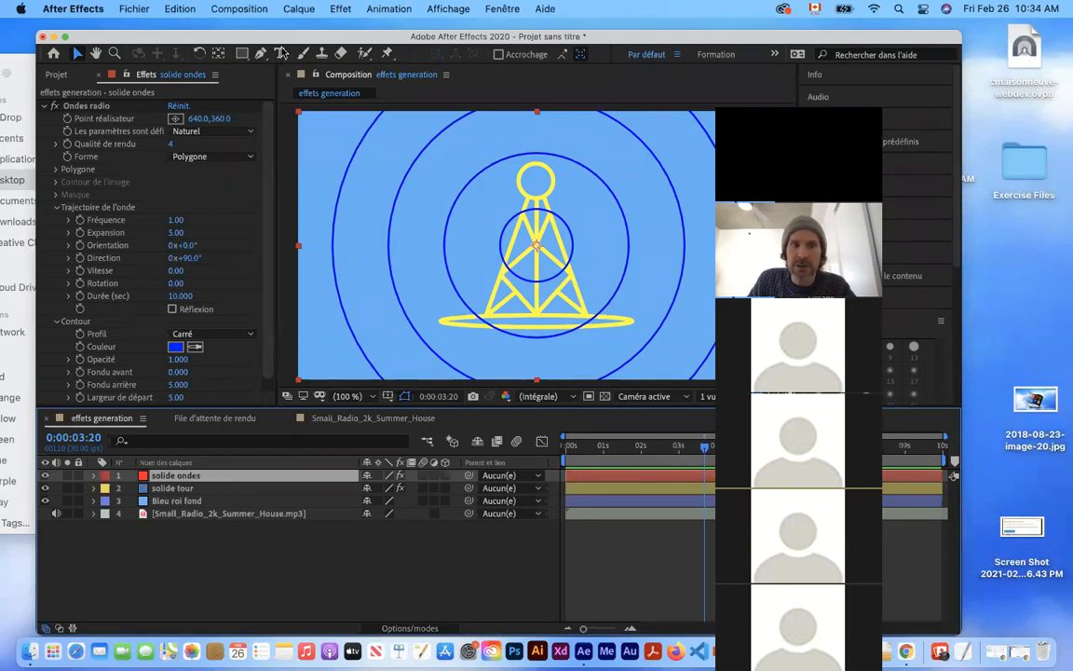
drag(244, 54, 296, 120)
drag(436, 175, 529, 273)
click(80, 54)
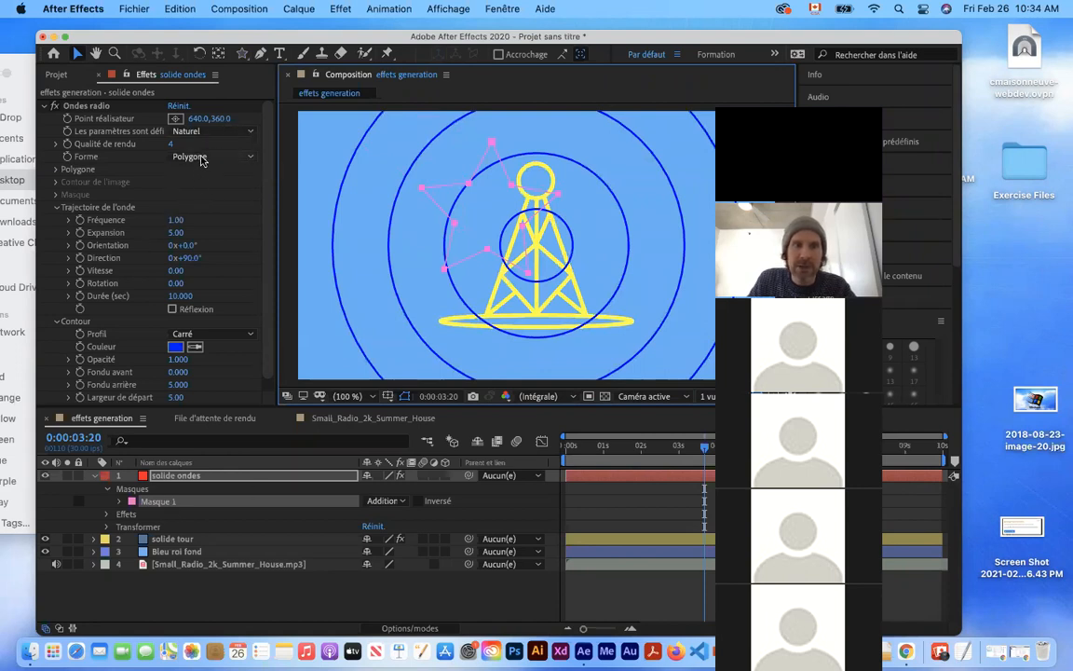
Set the Ondes radio shape to Masque with Masque 1 as its source, and preview the star-shaped waves
click(645, 453)
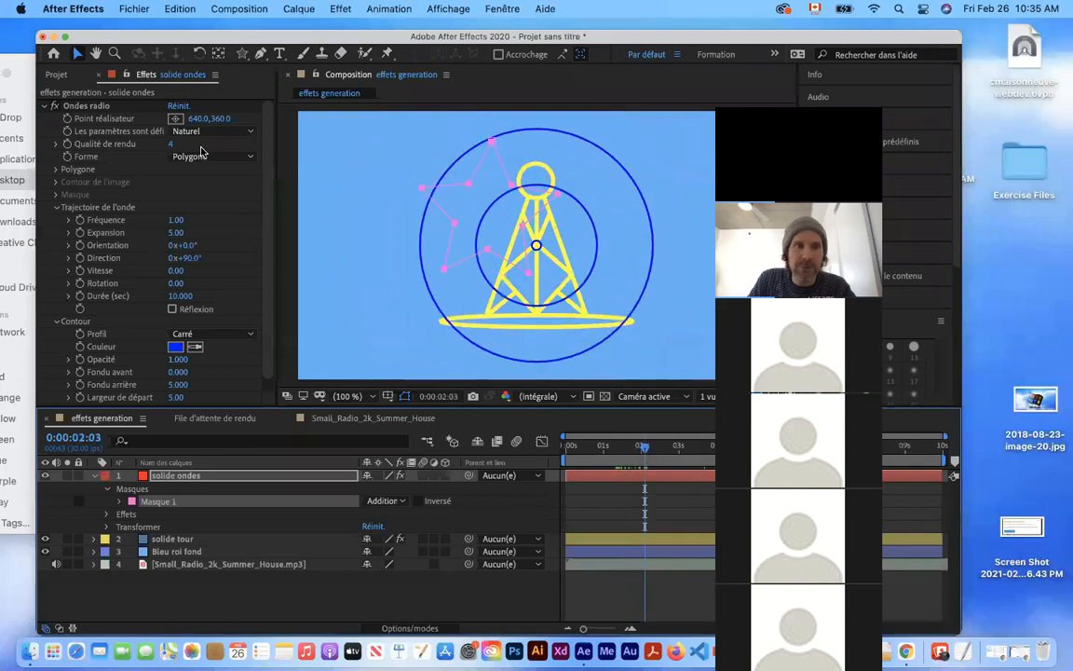
click(220, 158)
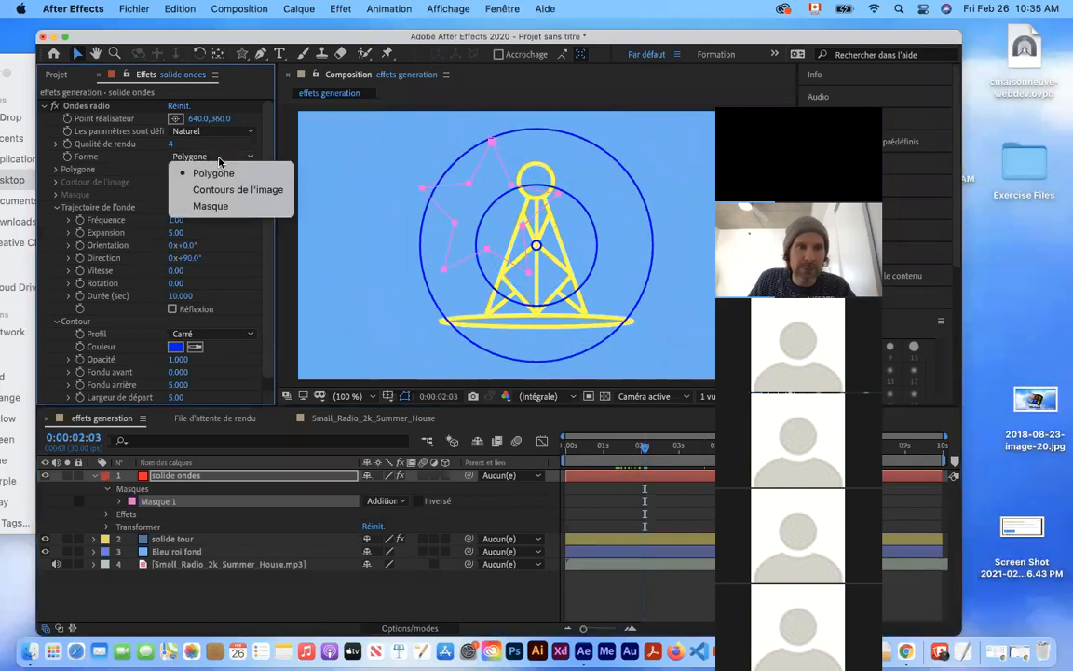
click(223, 206)
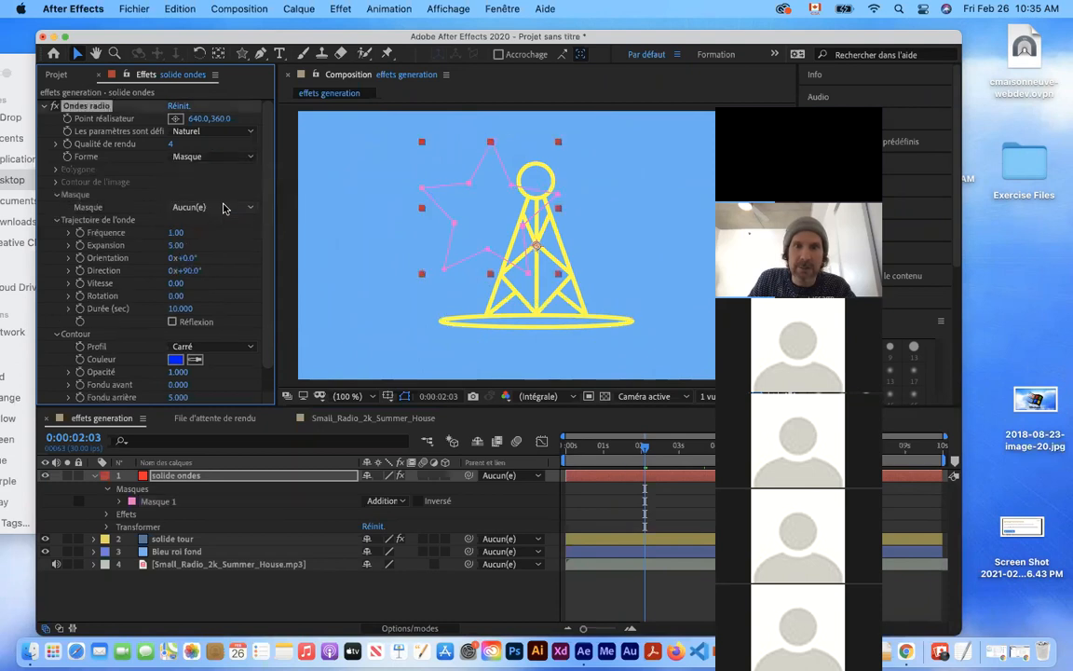
drag(644, 449, 681, 447)
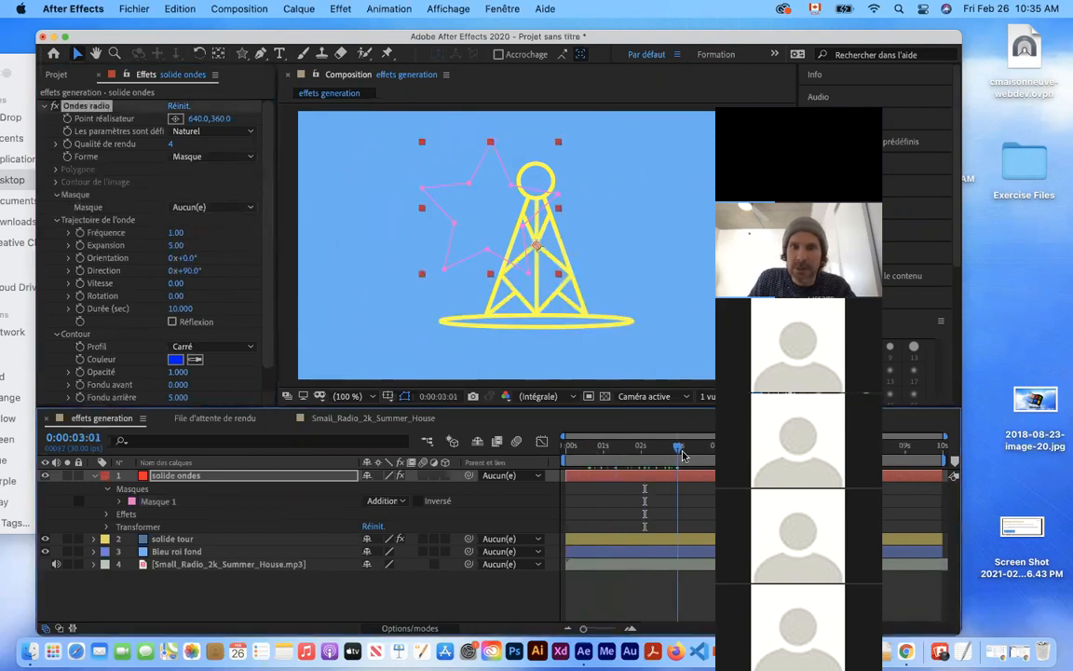
click(213, 206)
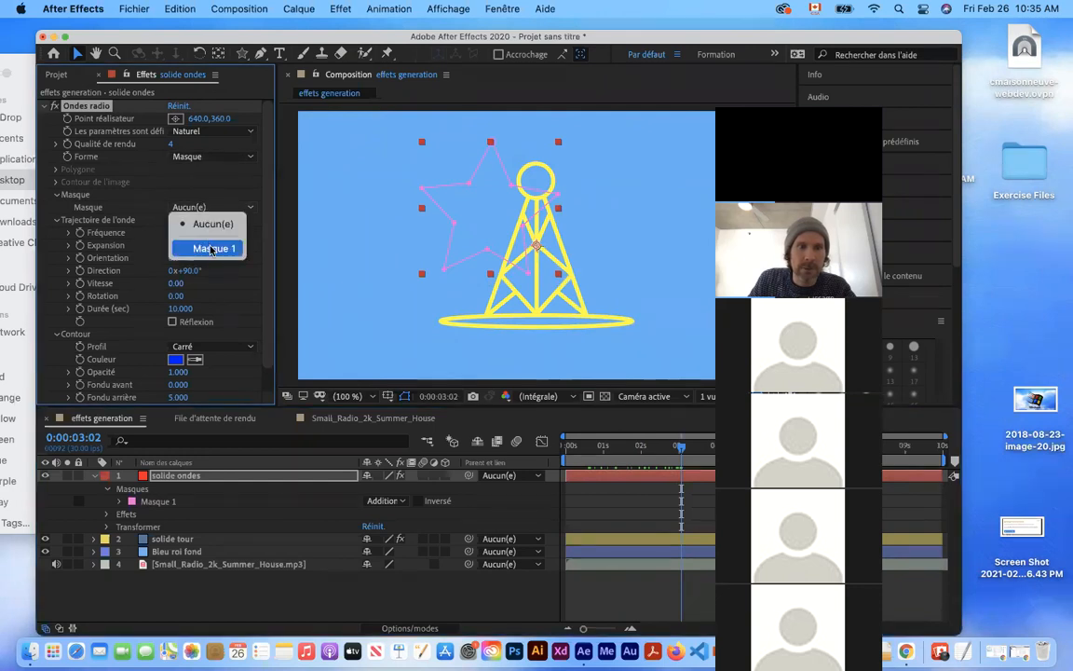
click(213, 248)
click(597, 446)
key(space)
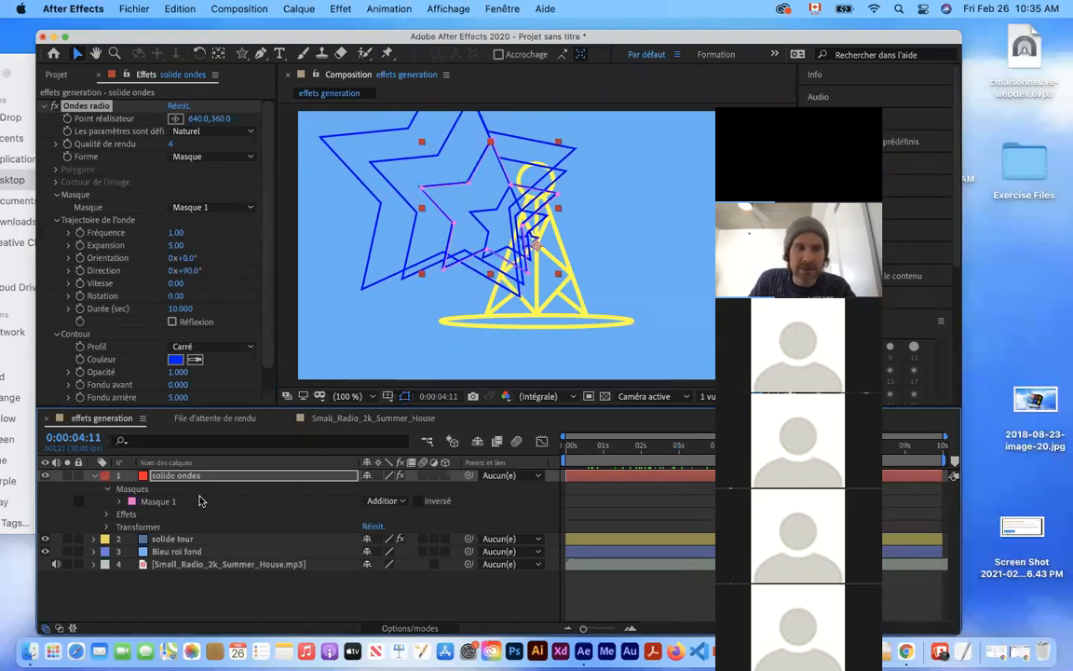
Keyframe the path of Masque 1 at 0:00:04:11, reshape the star by moving its lower, right and upper points, and scrub the waves
click(120, 505)
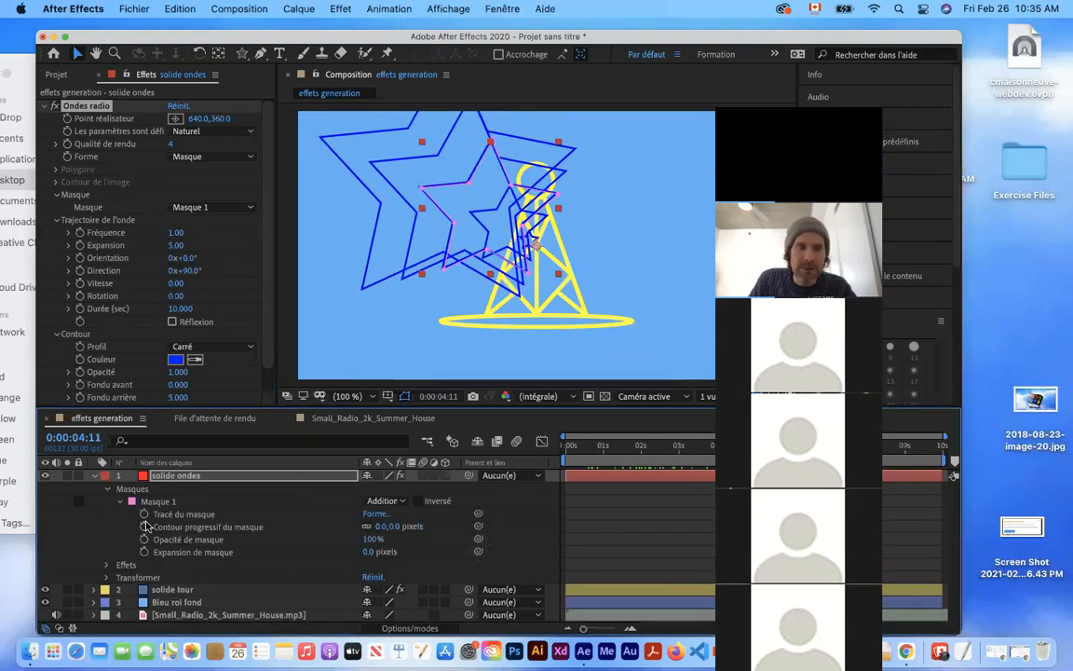
click(145, 514)
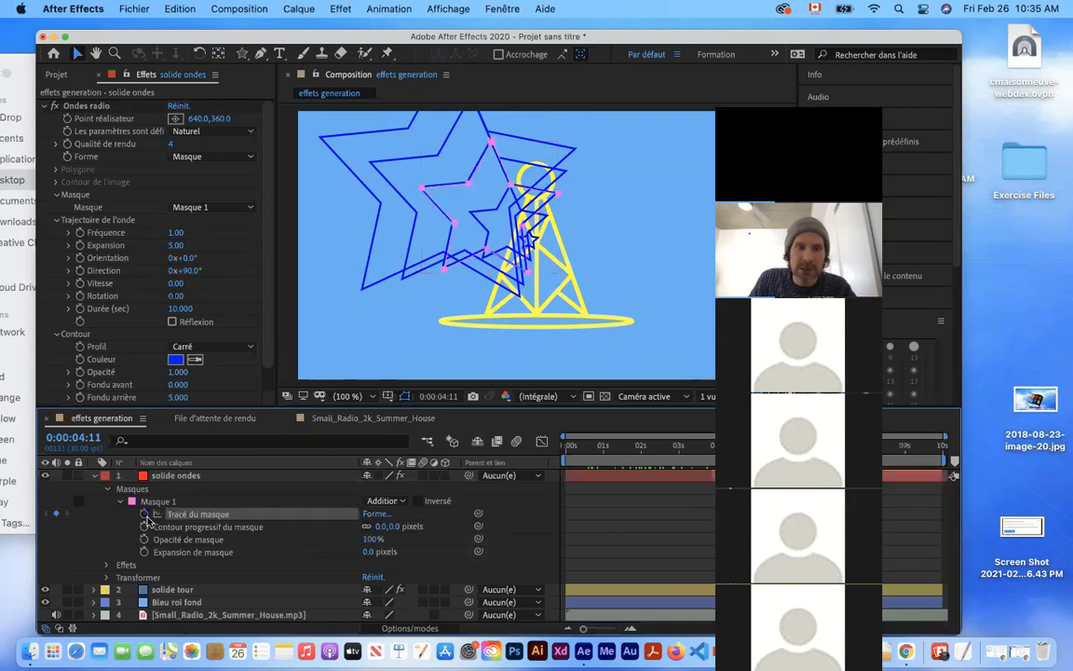
click(580, 503)
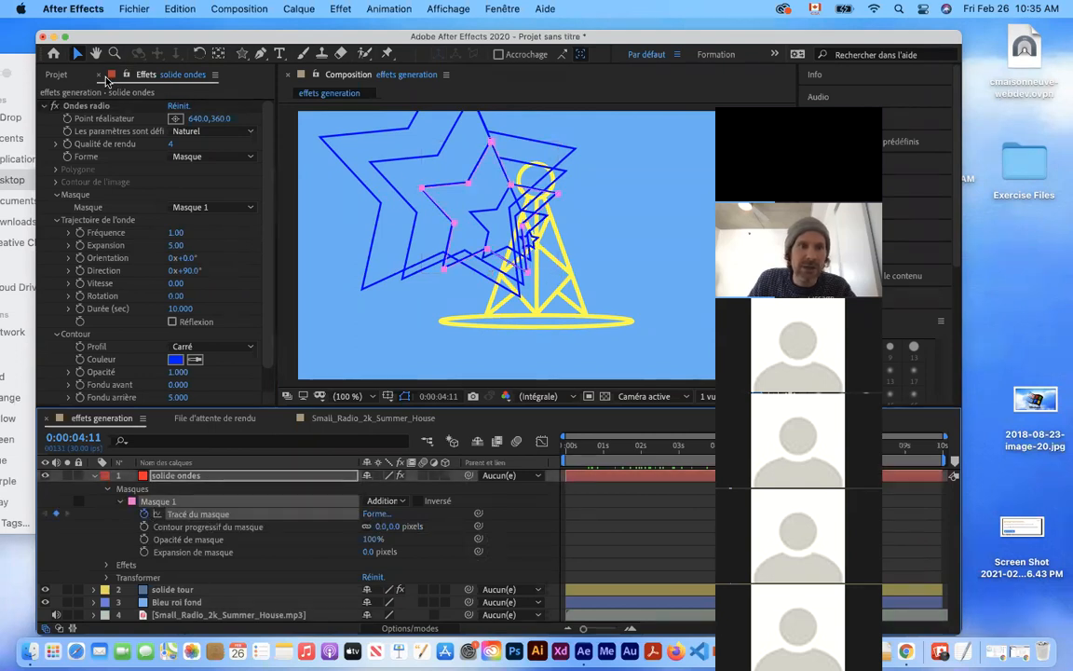
click(477, 273)
click(487, 249)
drag(484, 288, 473, 314)
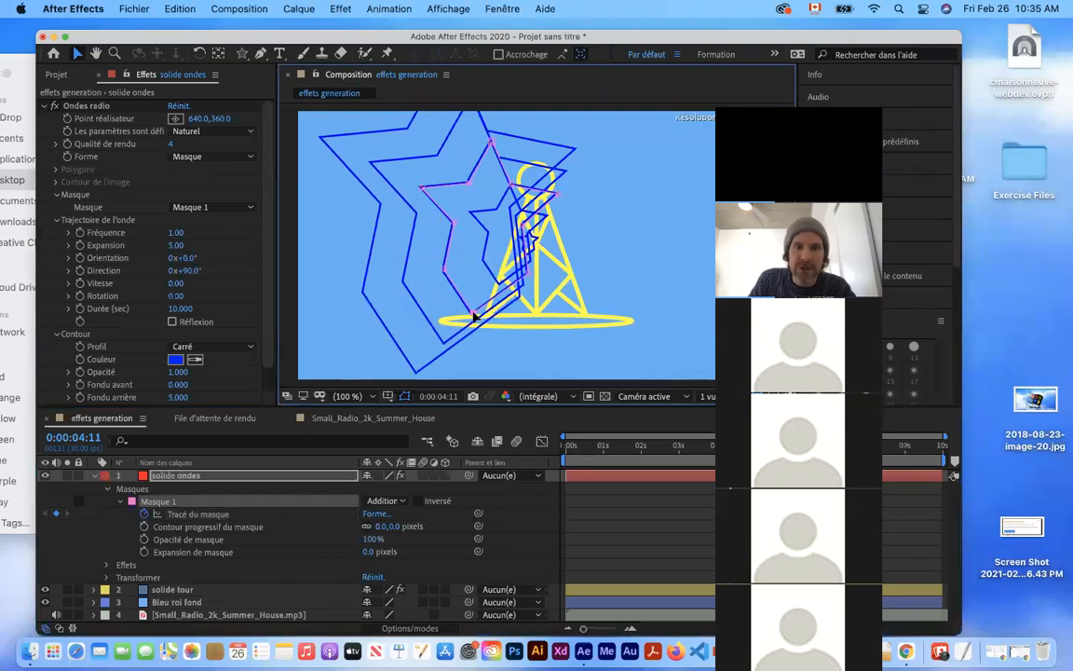
drag(525, 227, 581, 241)
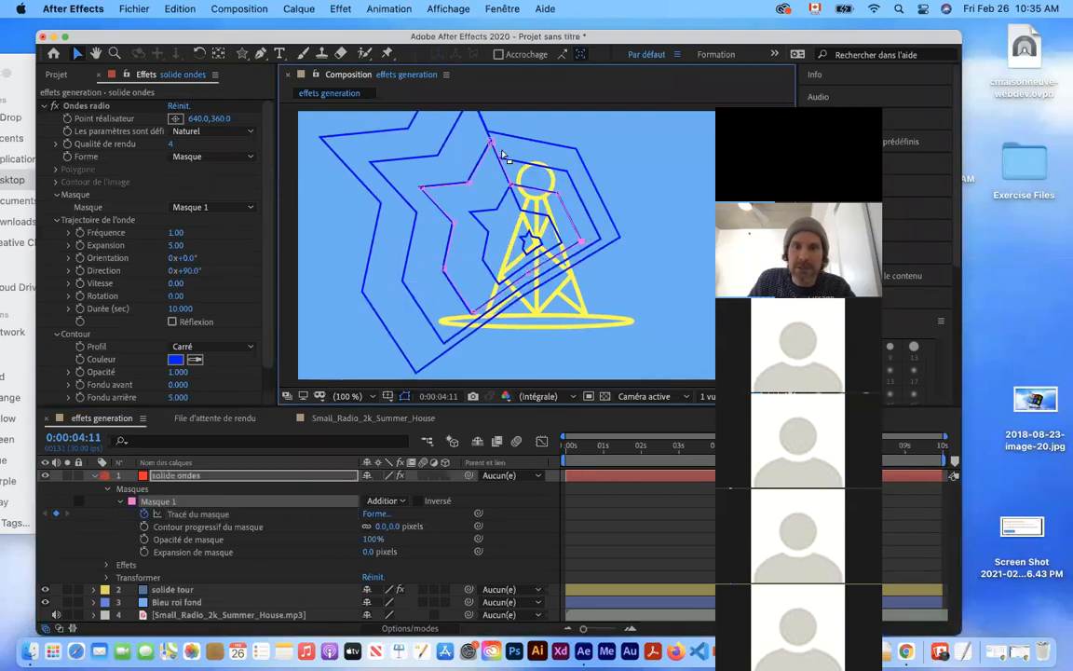
drag(489, 142, 533, 141)
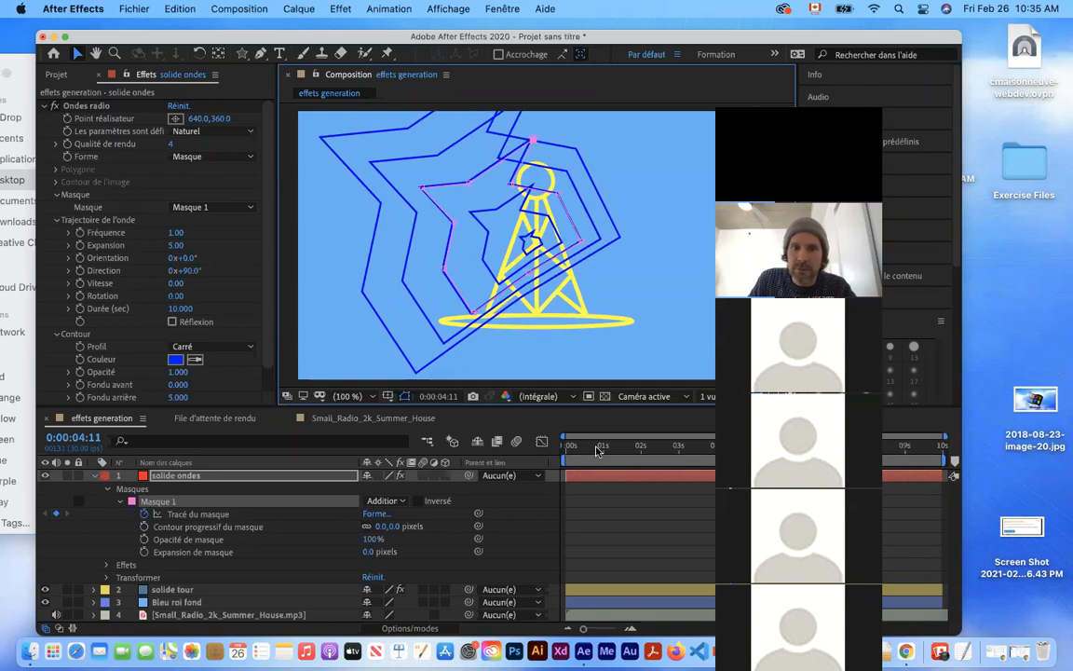
click(637, 446)
click(654, 453)
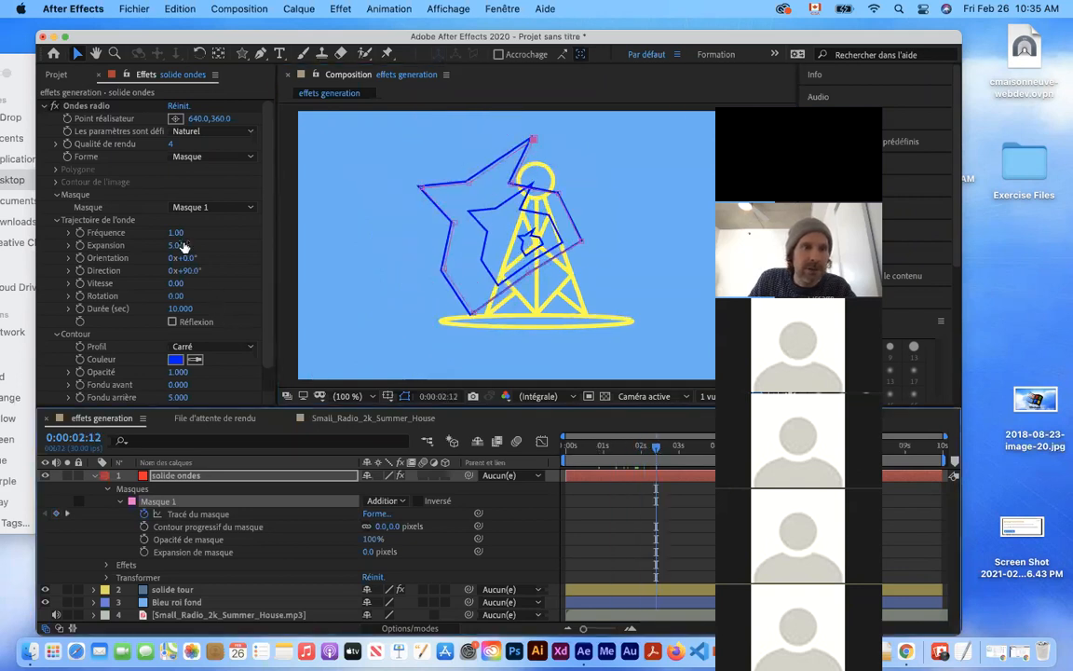
Set the Ondes radio frequency to 4.40, orientation to 73° and rotation to 97, and preview the waves
drag(186, 264, 249, 298)
drag(175, 232, 271, 260)
key(space)
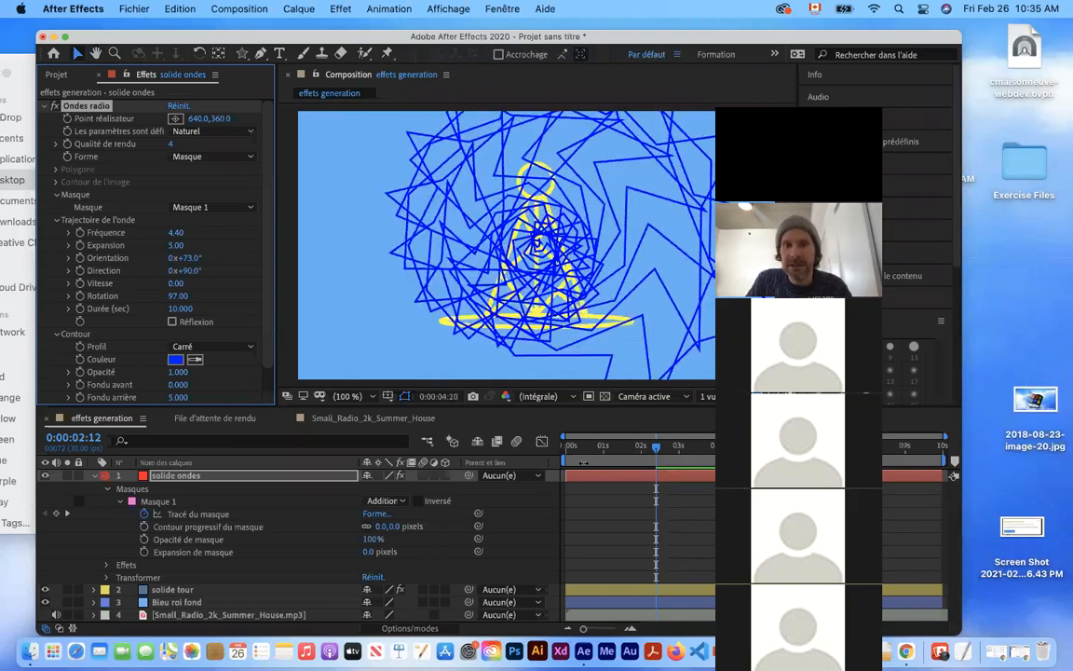
key(space)
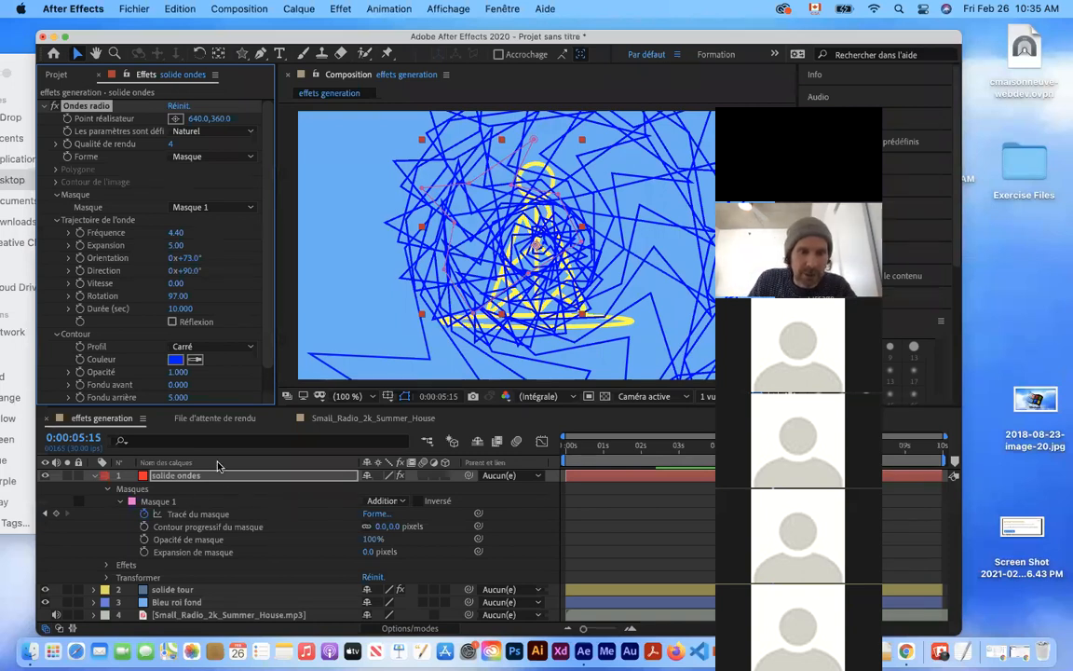
Reset the Ondes radio effect to its defaults and delete Masque 1 from solide ondes
click(178, 106)
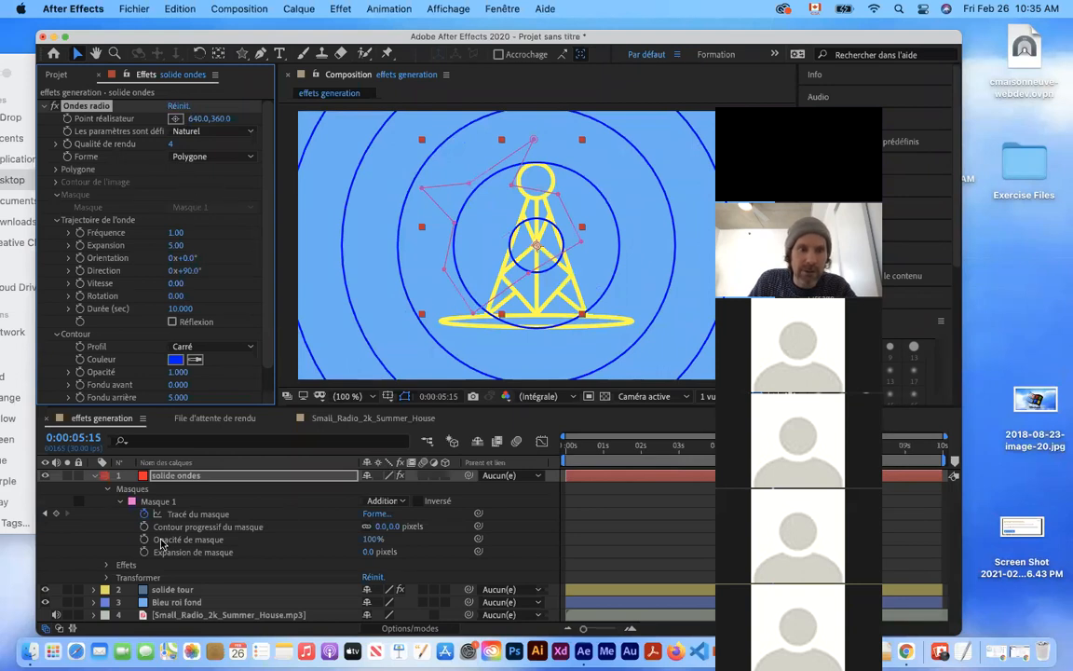
click(165, 504)
key(Delete)
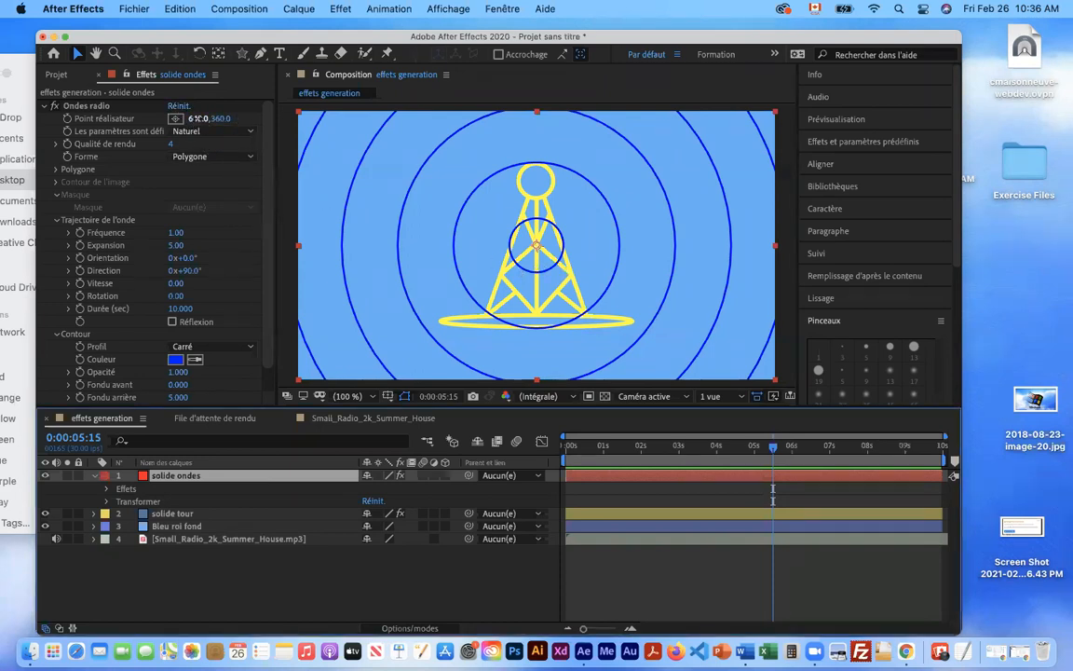
Set the Ondes radio Point réalisateur to 640.0,187.0, centered in the circle atop the tower, and scrub through the waves
drag(195, 122, 198, 122)
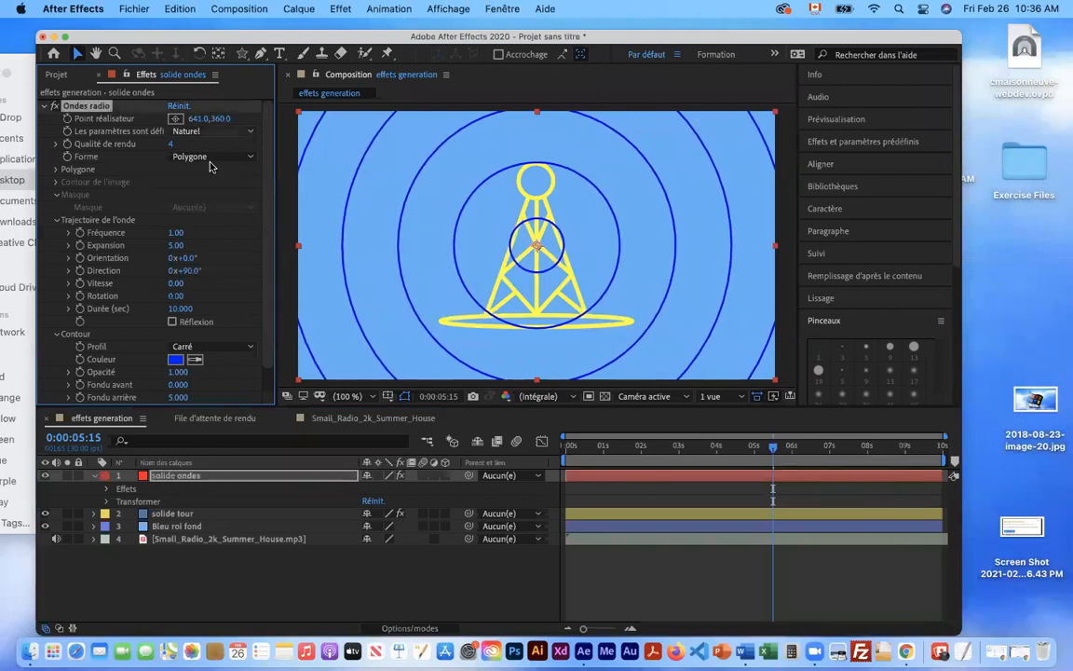
key(super+z)
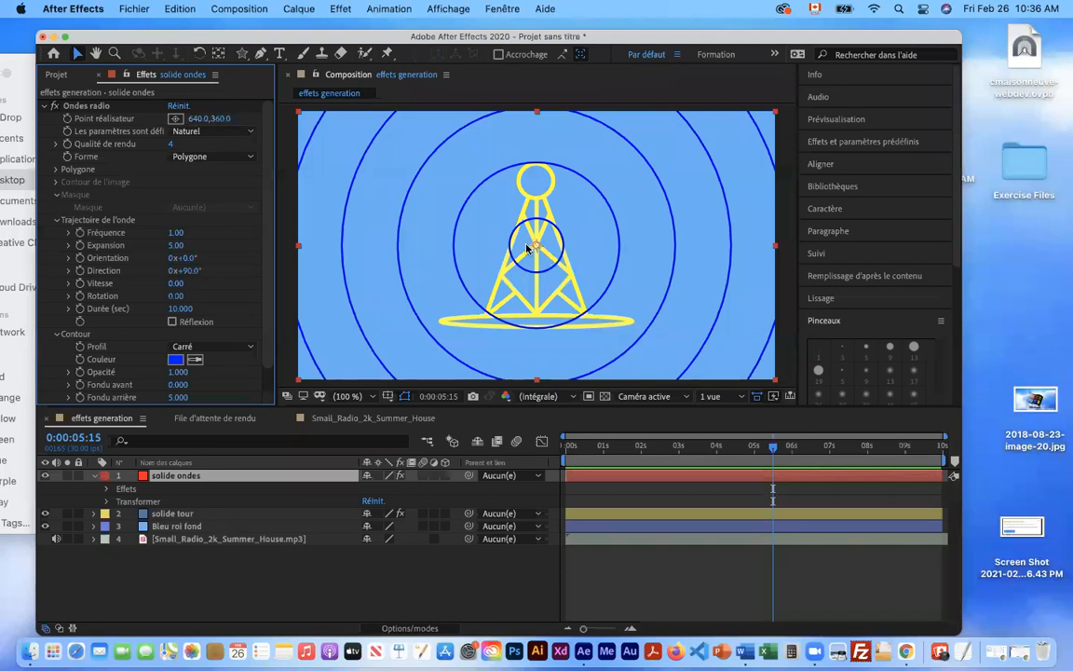
drag(220, 118, 59, 142)
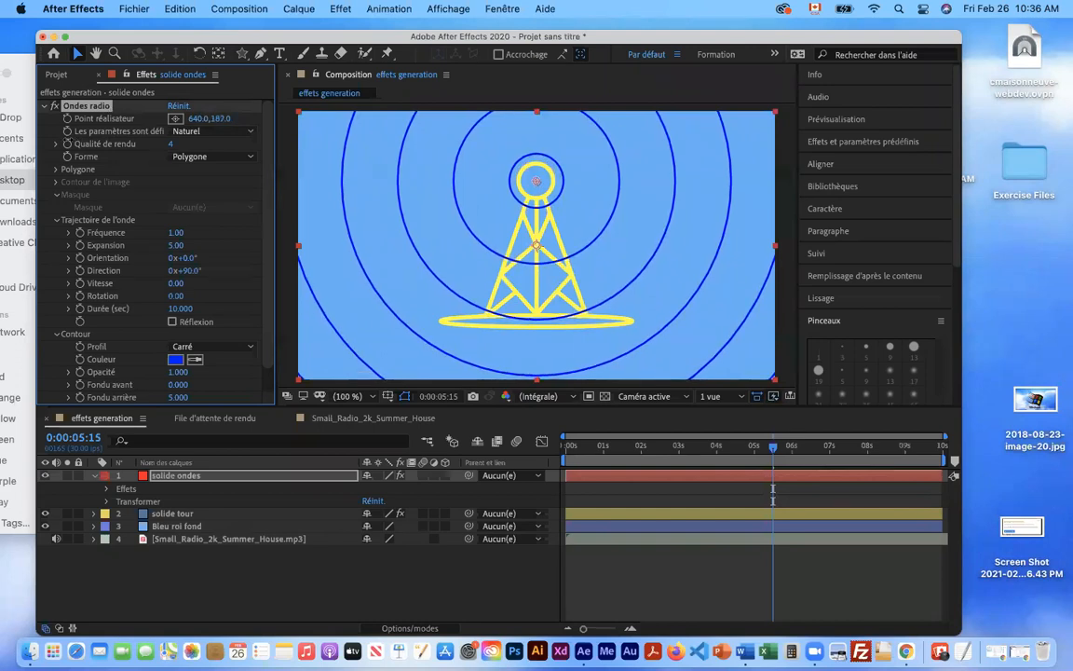
drag(781, 461, 627, 450)
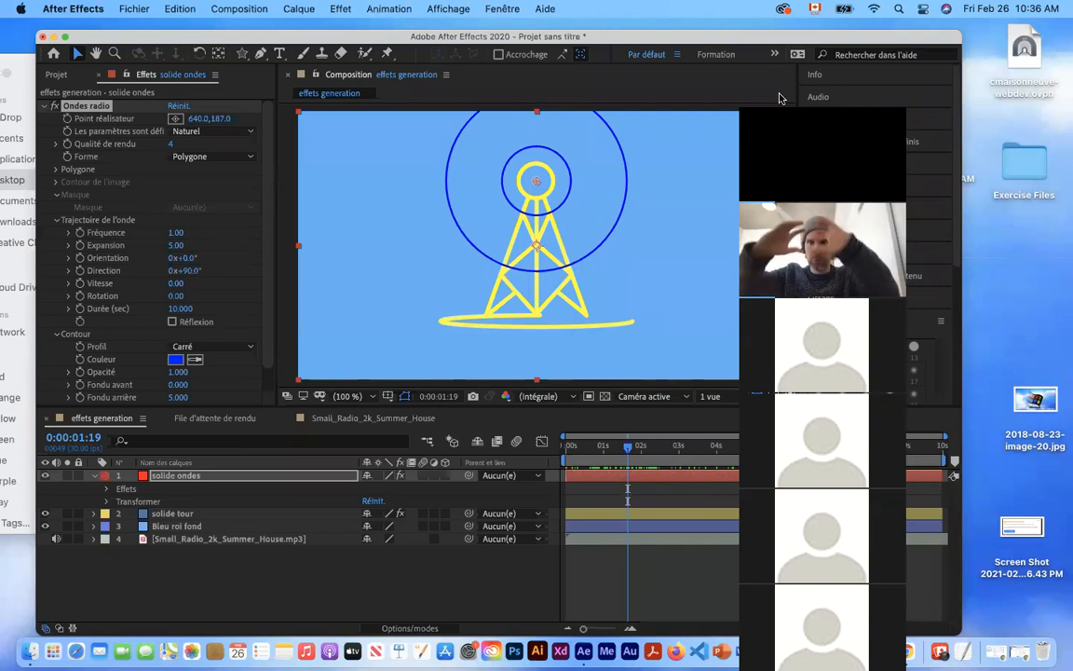
mouse_move(630, 449)
mouse_down()
mouse_move(663, 449)
mouse_move(616, 452)
mouse_move(678, 454)
mouse_move(631, 456)
mouse_move(643, 454)
mouse_up()
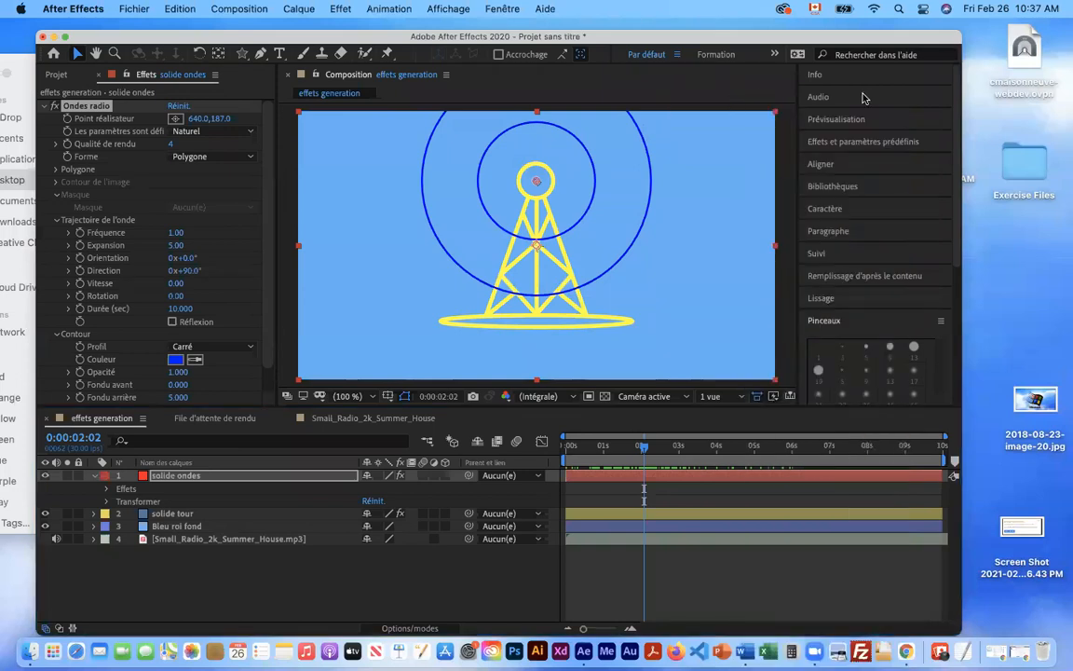
Set the Ondes radio contour color to the tower's yellow by sampling it from the composition
scroll(201, 298, down, 2)
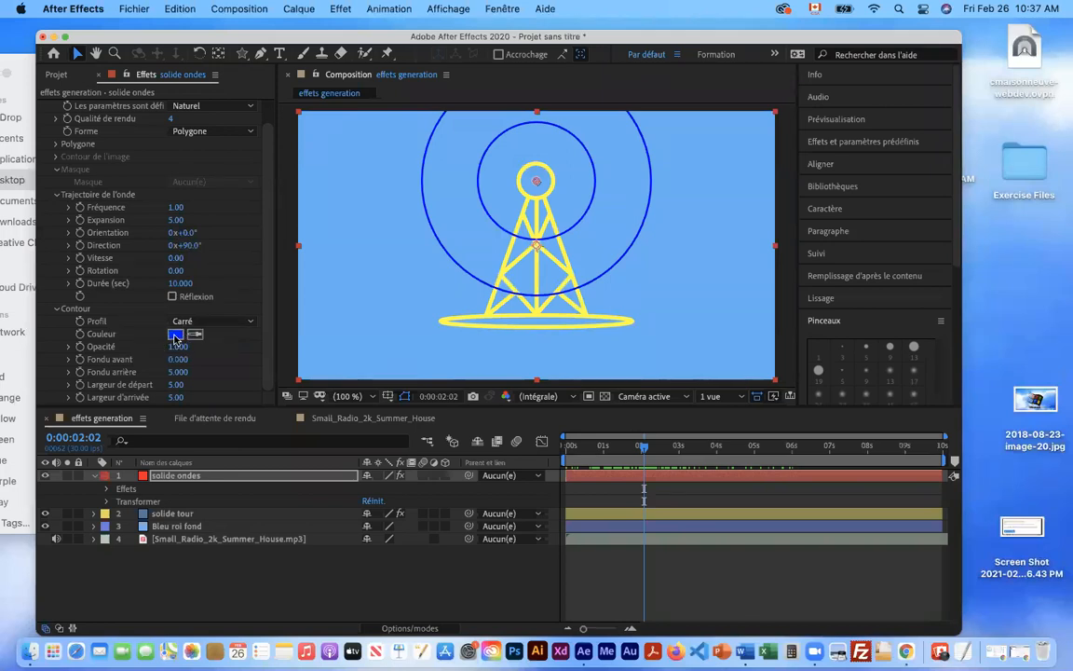
click(176, 337)
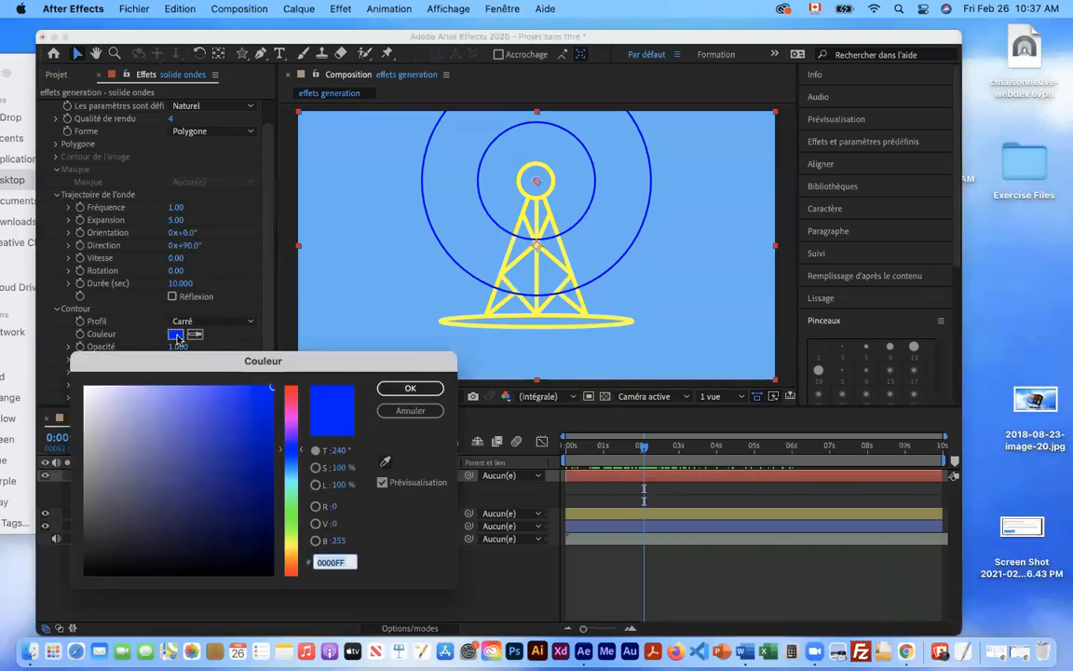
key(Return)
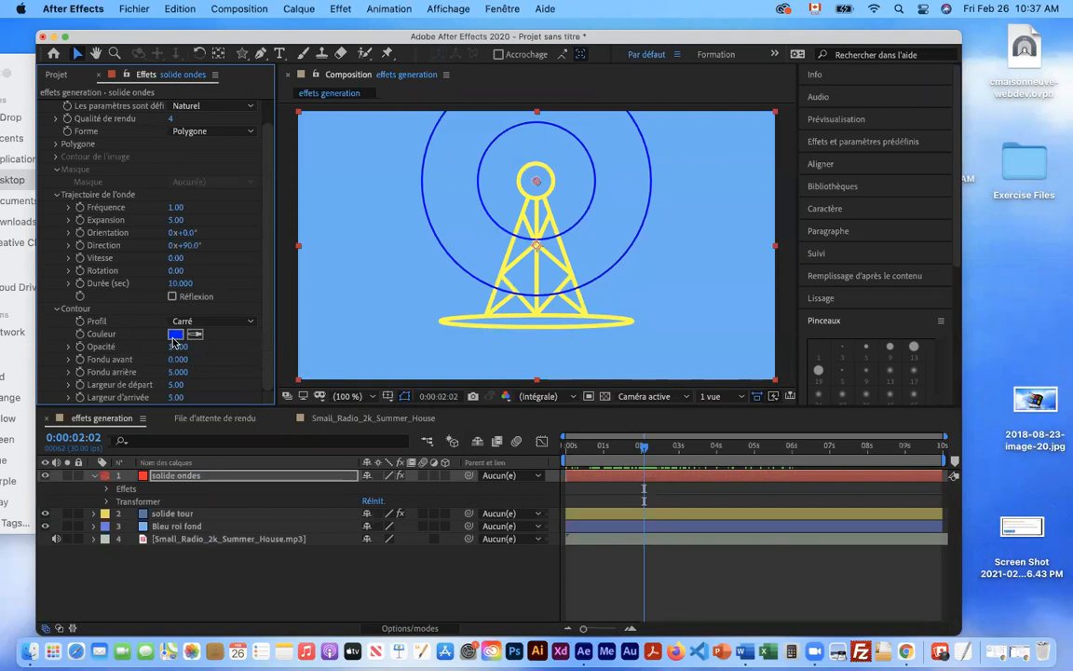
click(196, 338)
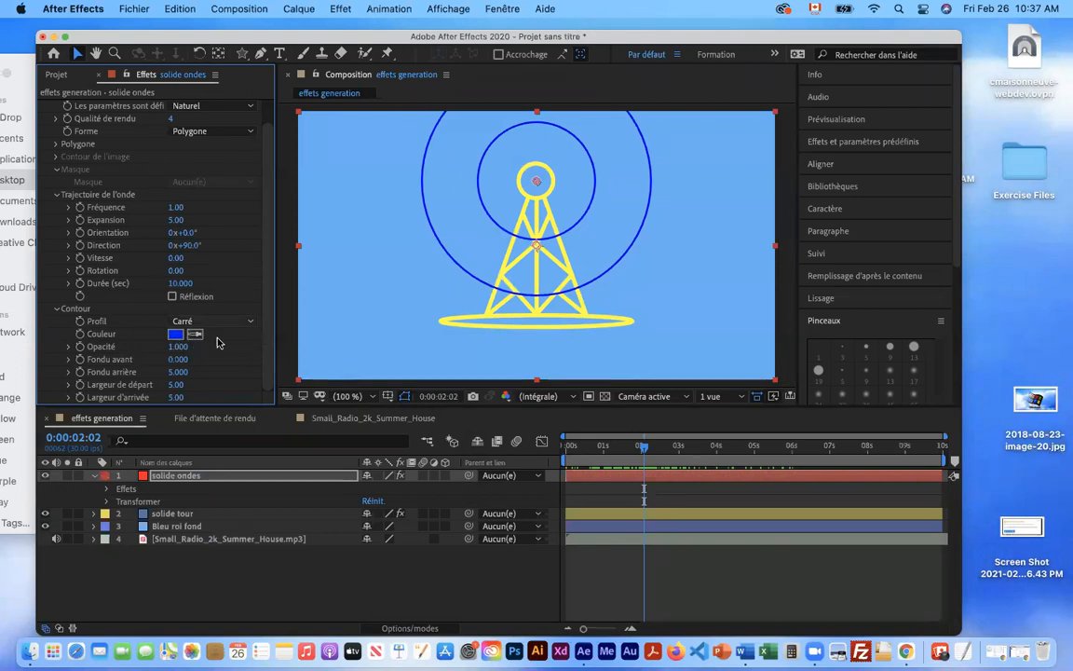
click(560, 322)
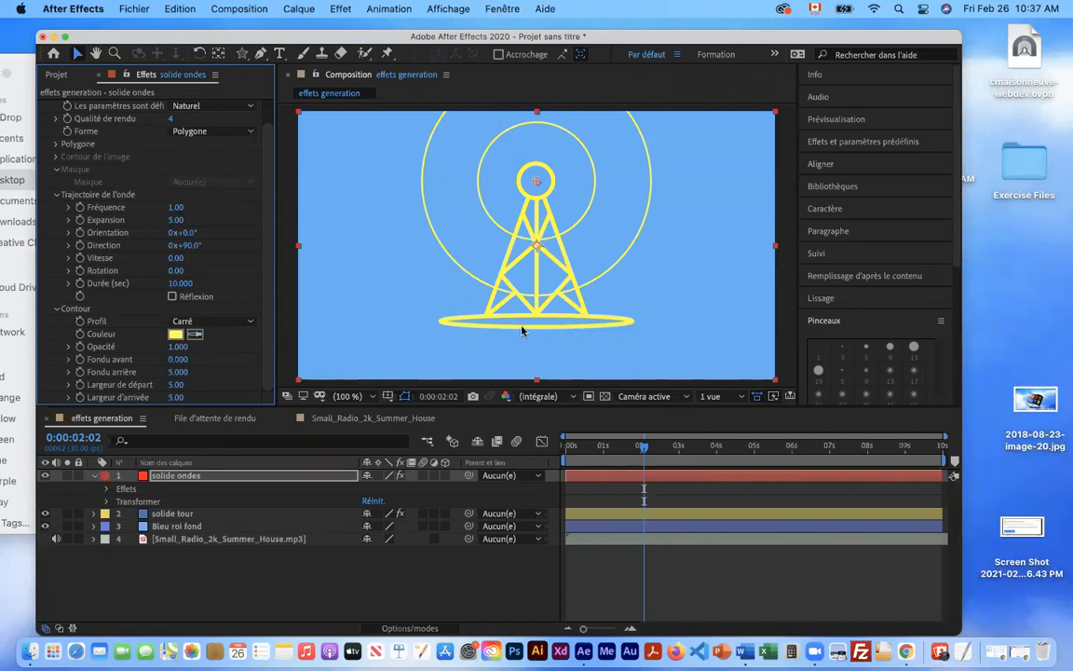
drag(649, 453, 640, 451)
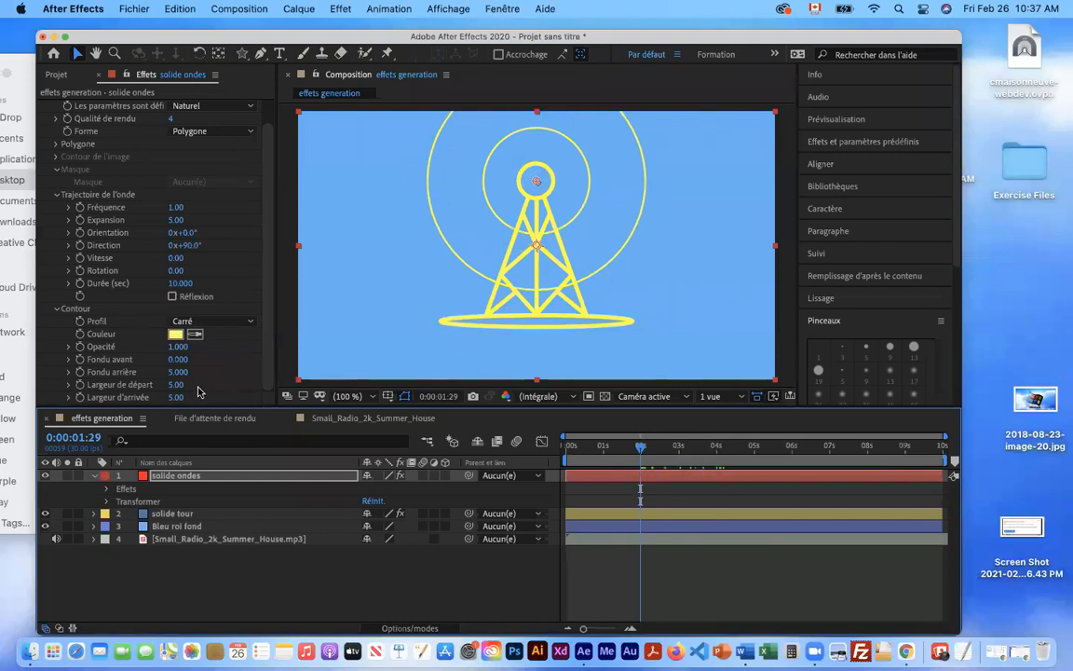
Set the wave contour's Largeur de départ to 1.10 and Largeur d'arrivée to 80.30, and scrub to check the thickness
drag(176, 399, 734, 391)
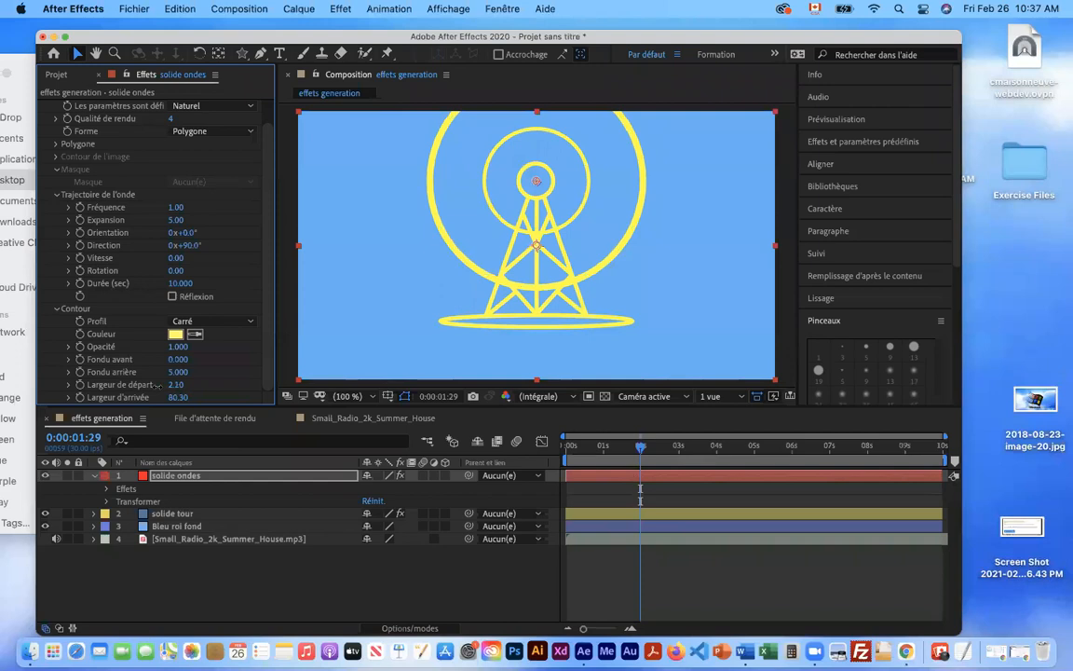
click(184, 399)
drag(178, 402, 179, 401)
drag(637, 454, 691, 462)
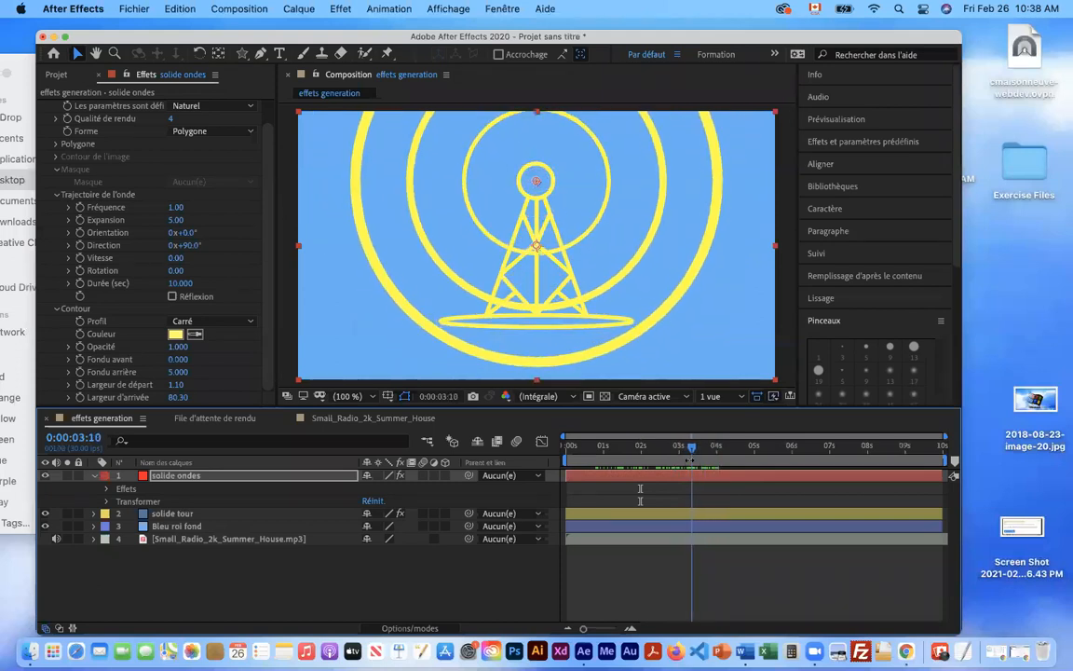
click(535, 183)
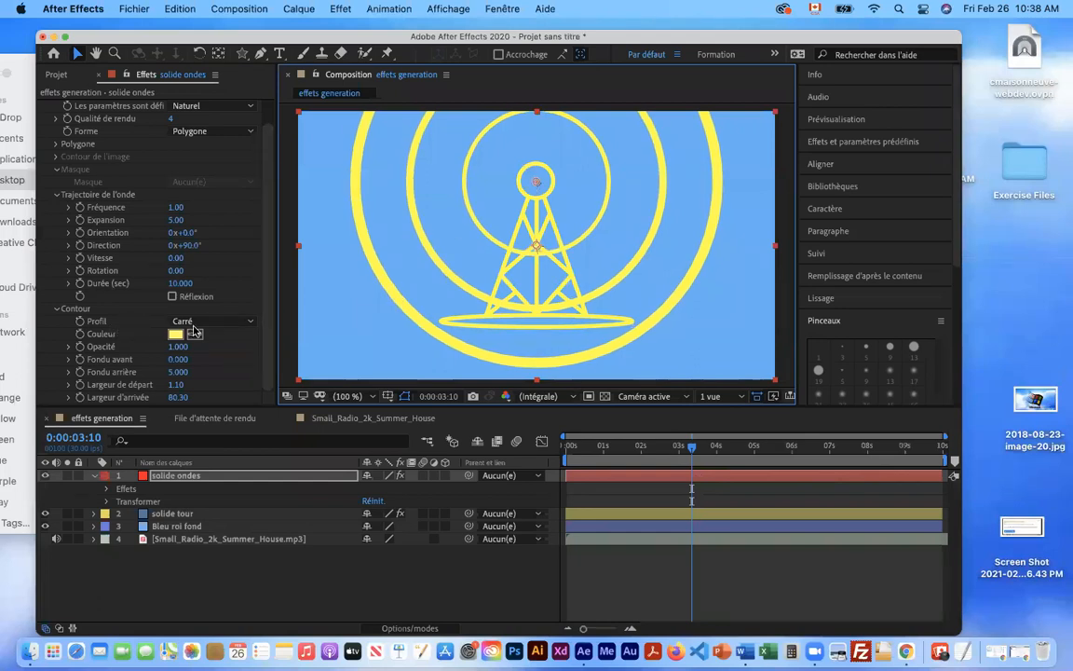
Change the wave contour's Profil to Dents de scie internes and scrub through the waves
click(233, 322)
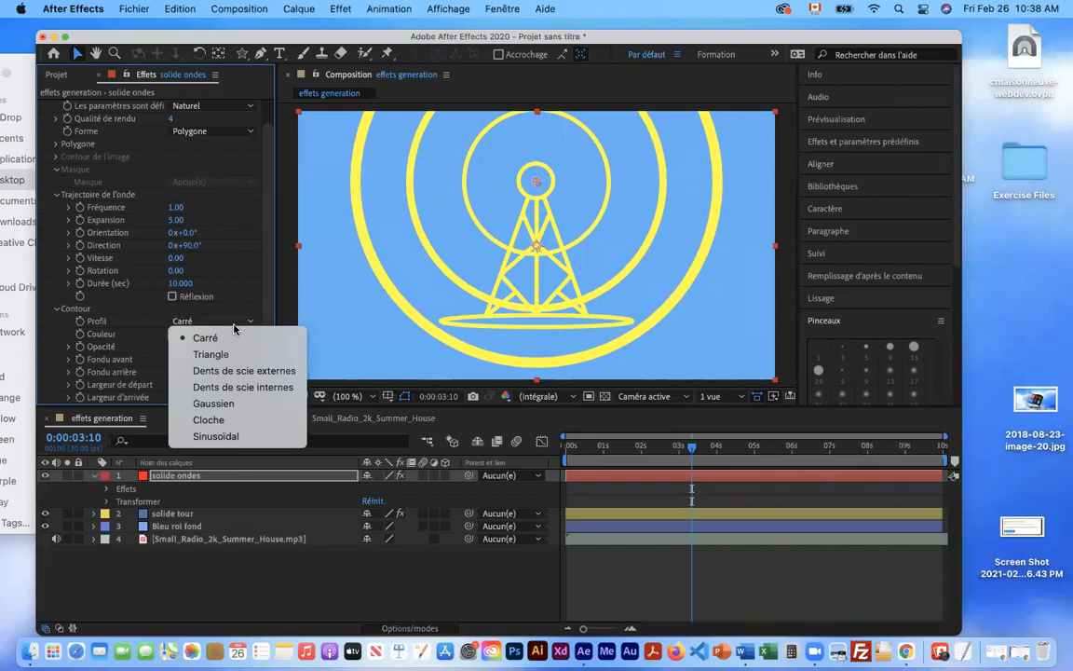
click(260, 392)
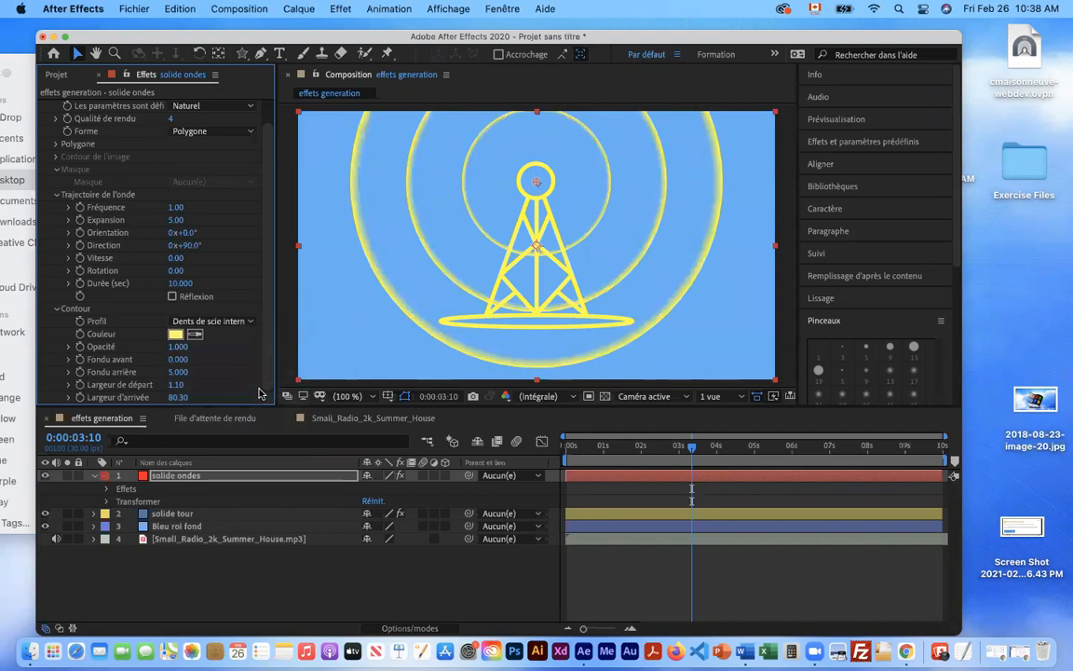
mouse_move(697, 451)
mouse_down()
mouse_move(709, 448)
mouse_move(683, 450)
mouse_up()
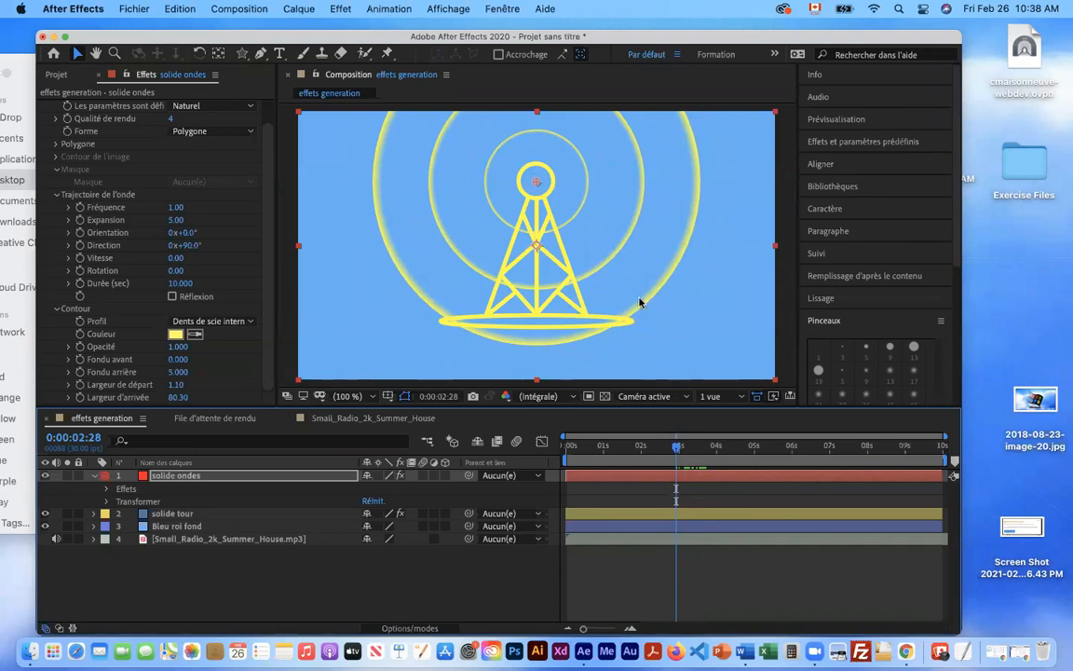
drag(675, 446, 701, 467)
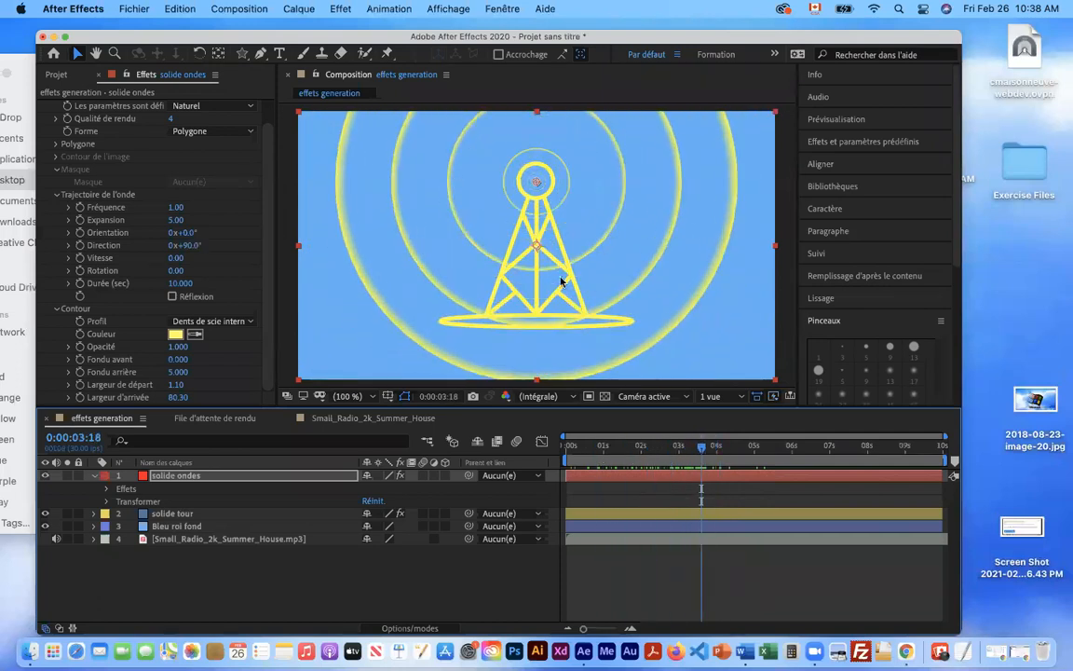
Set the wave frequency to 0.50, preview the animation from the beginning, and return the playhead to 0:00:00:00
drag(176, 207, 122, 200)
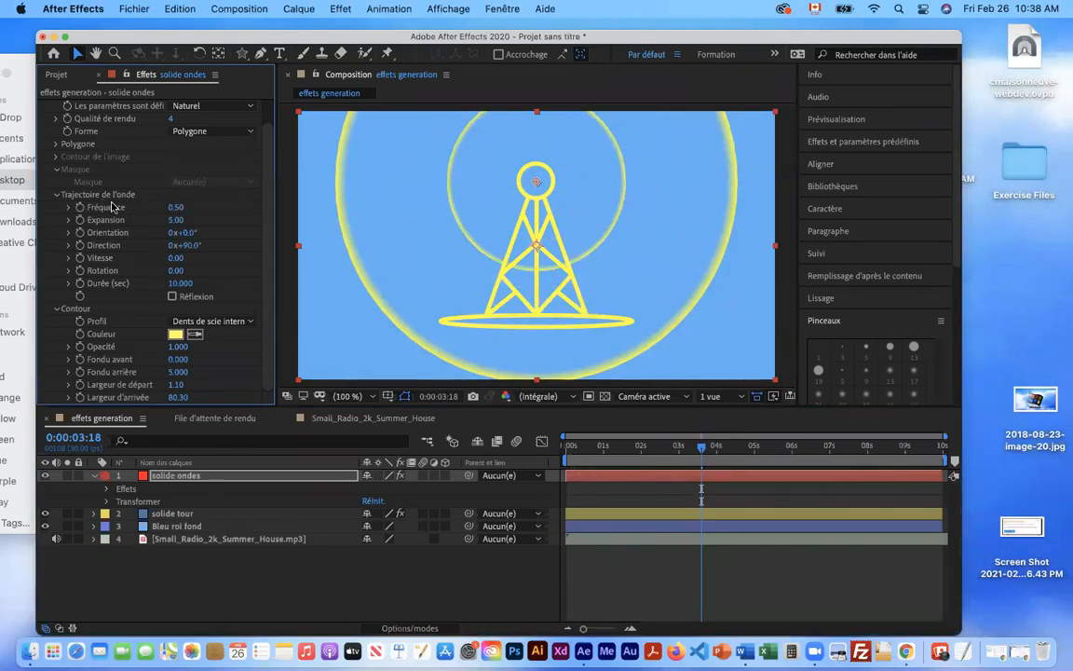
click(723, 448)
drag(736, 454, 571, 447)
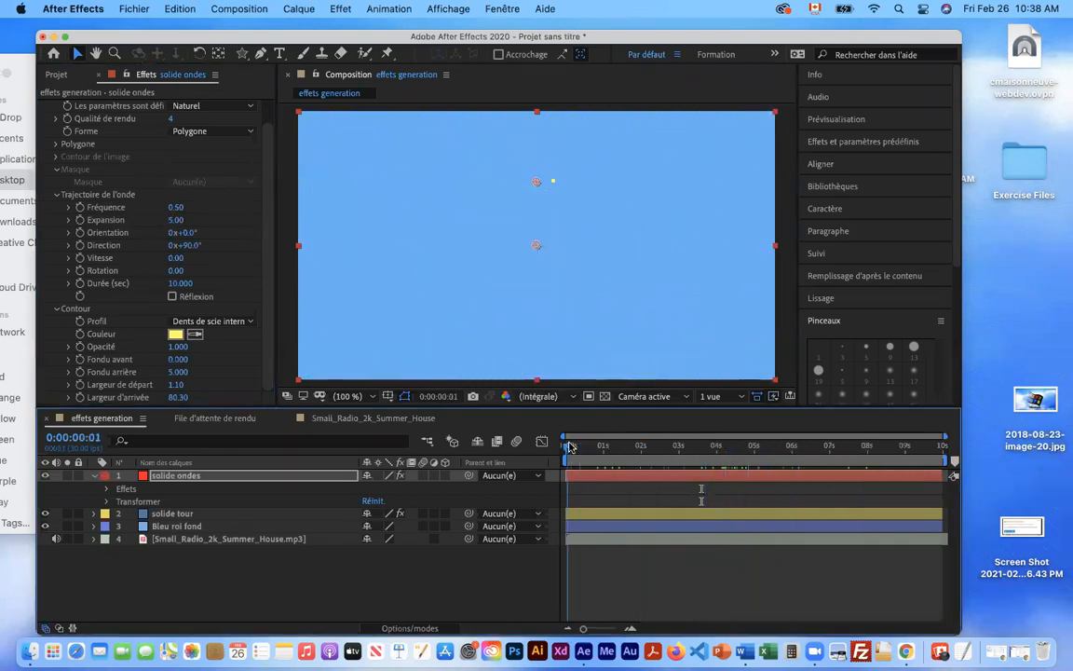
key(space)
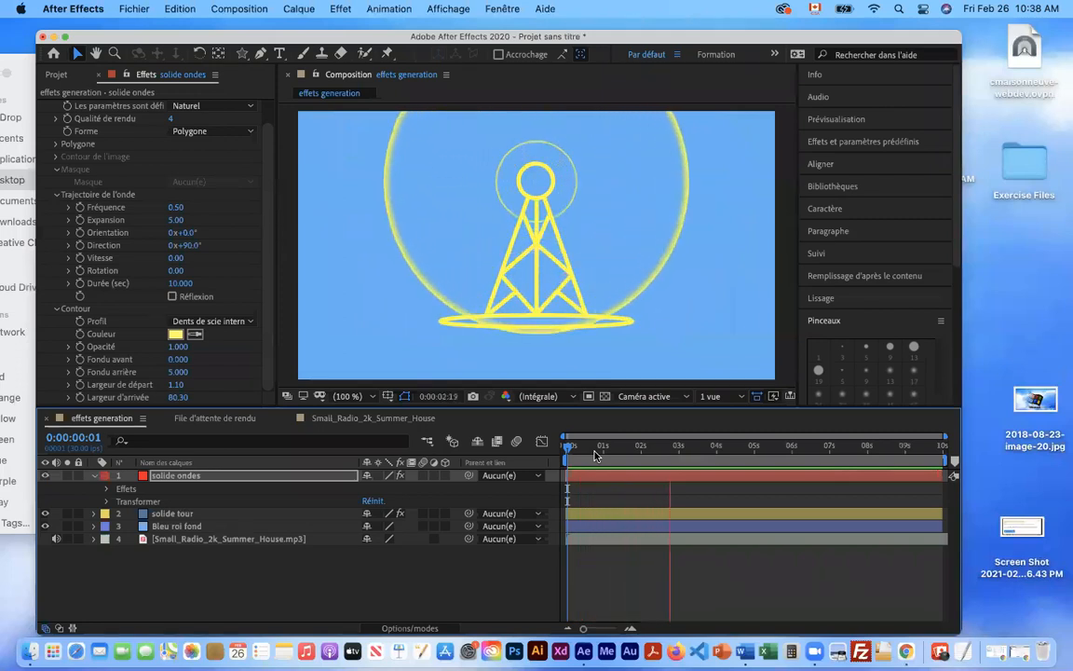
key(space)
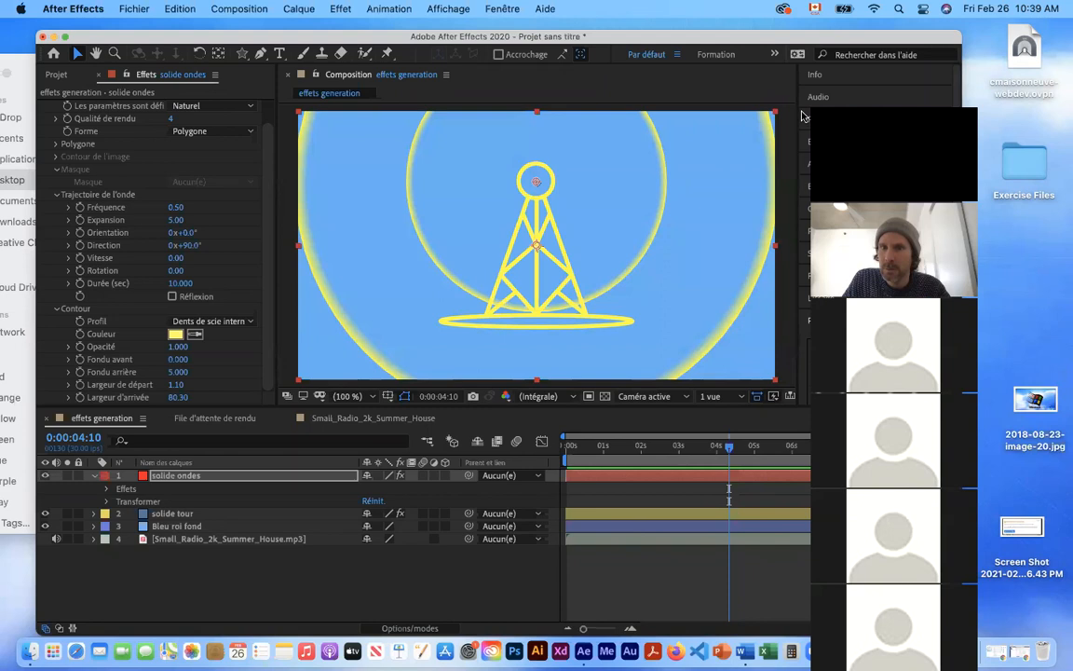
drag(643, 453, 549, 459)
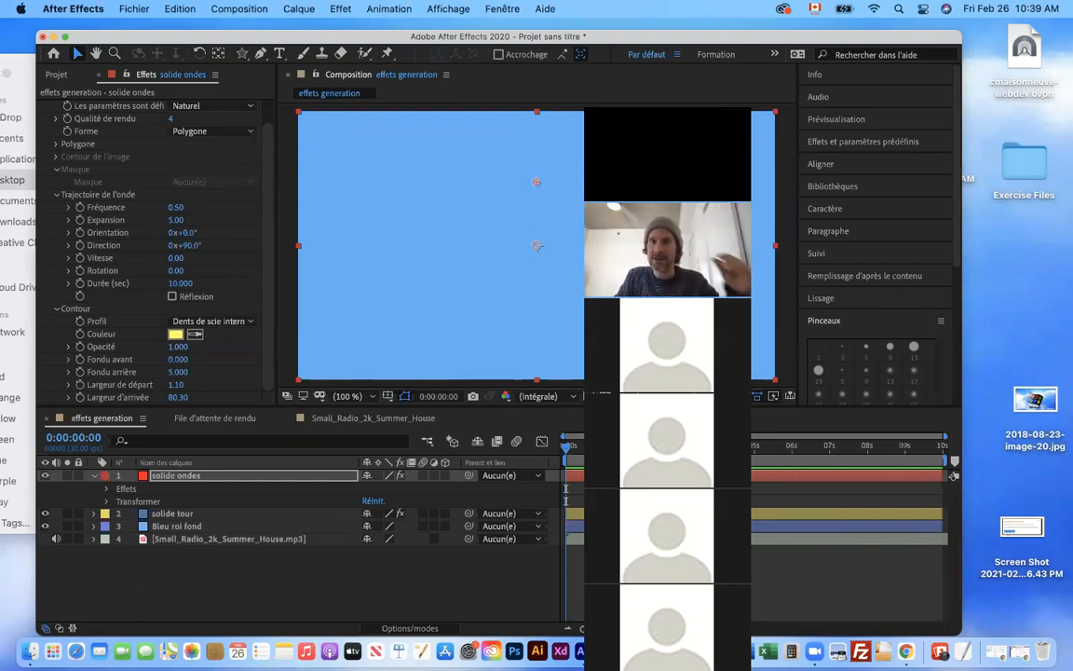
drag(693, 85, 860, 25)
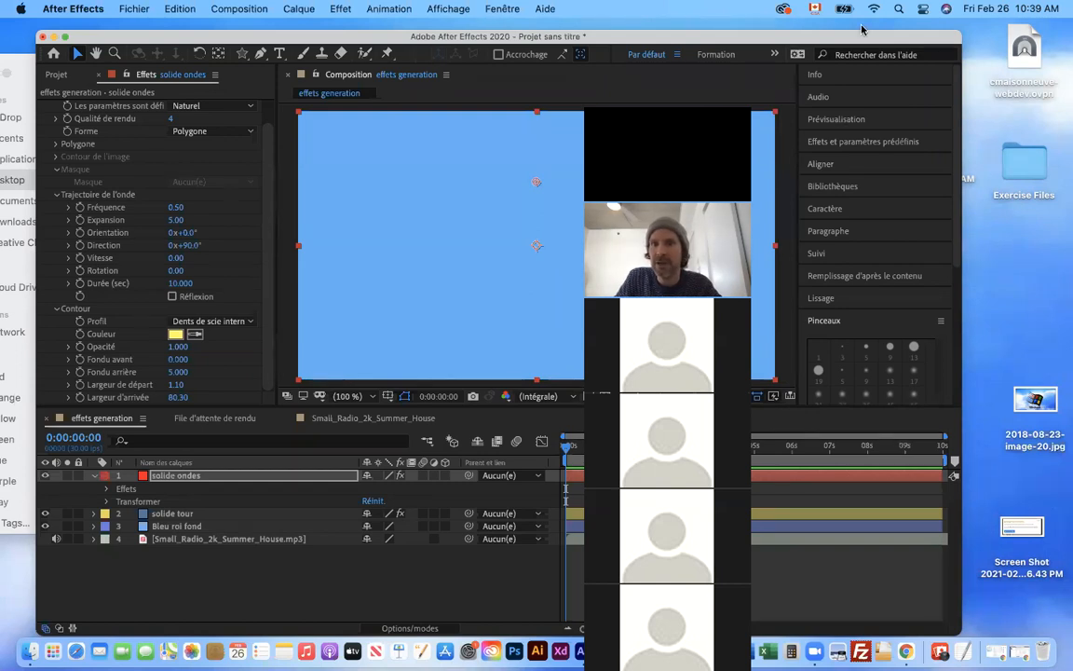
Shift the solide ondes layer in time so that it starts at 0:00:02:00
click(751, 36)
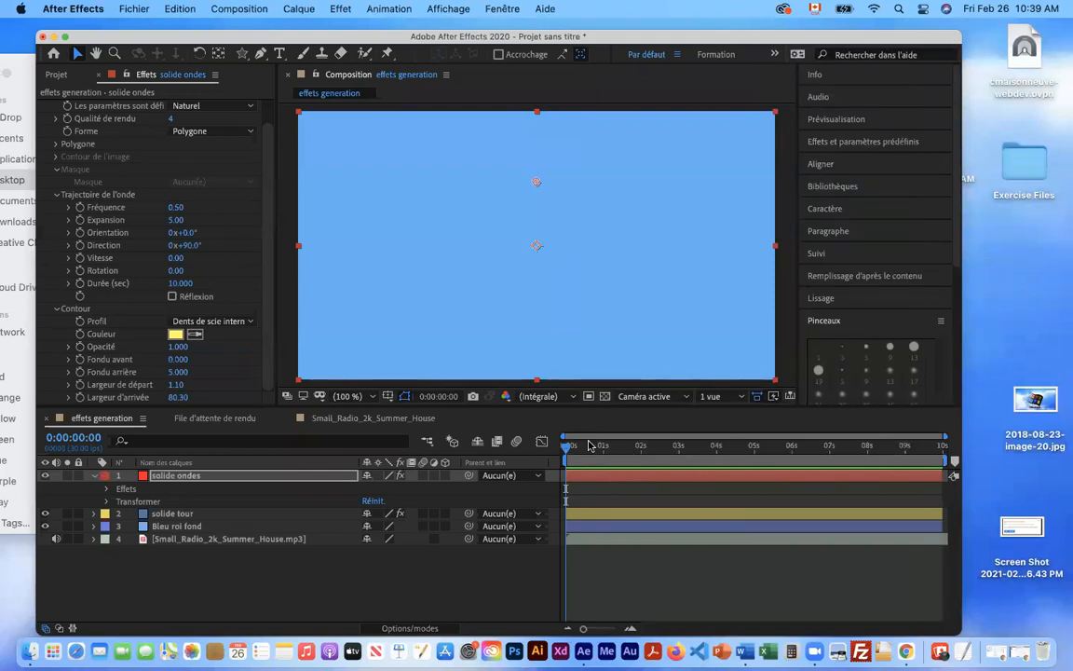
drag(571, 450, 641, 451)
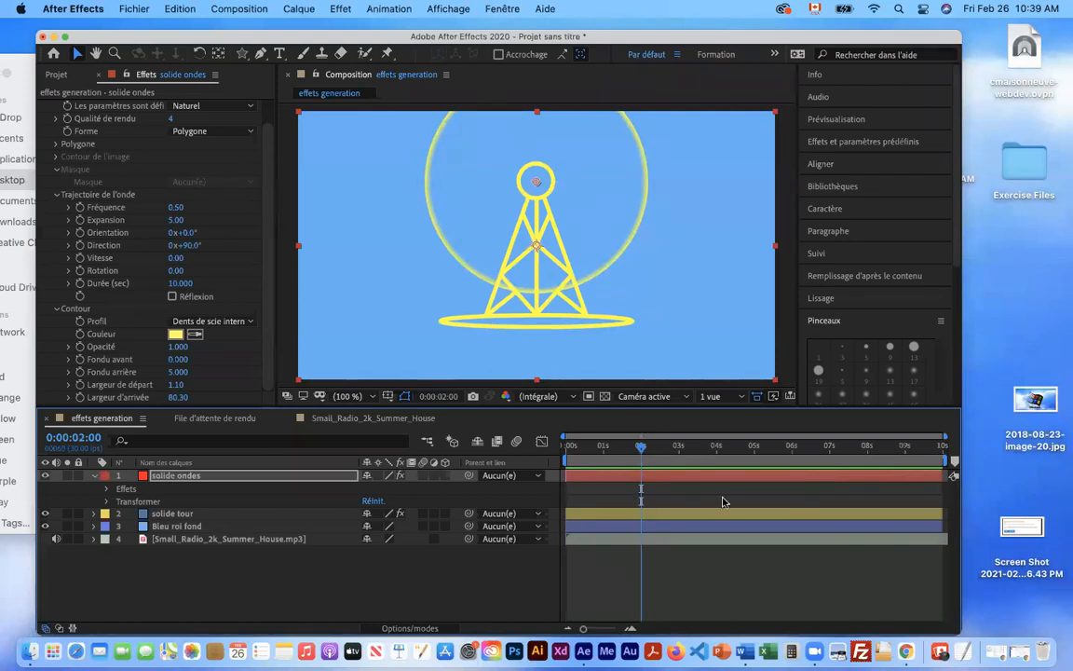
drag(662, 480, 738, 479)
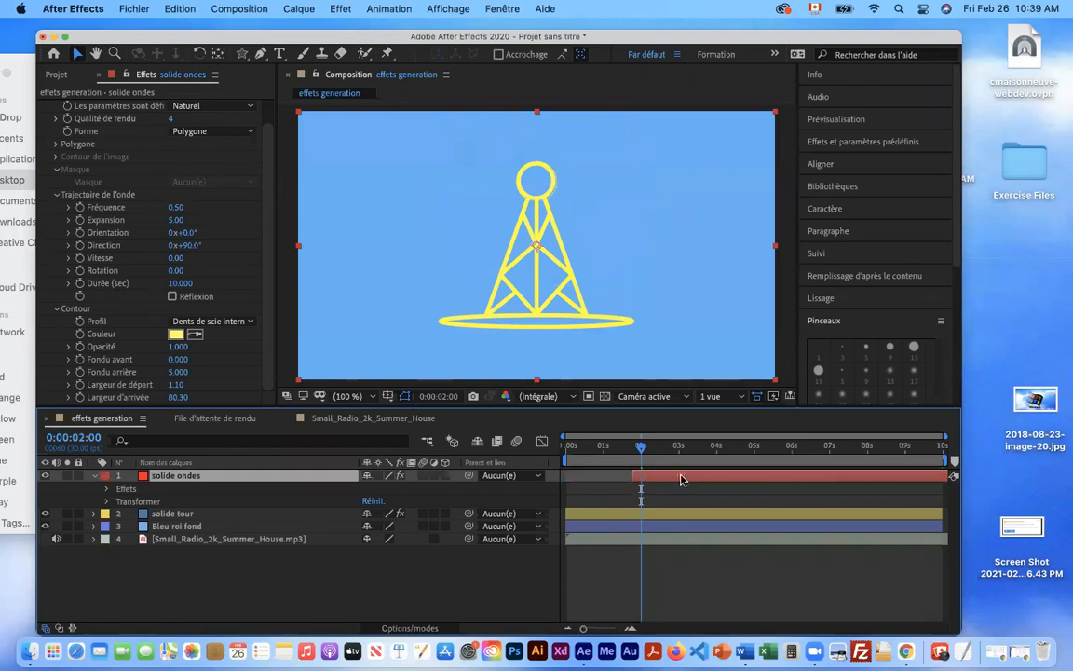
Preview the animation from the beginning, scrub through the delayed waves, and return the playhead to 0:00:00:00
drag(640, 448, 552, 450)
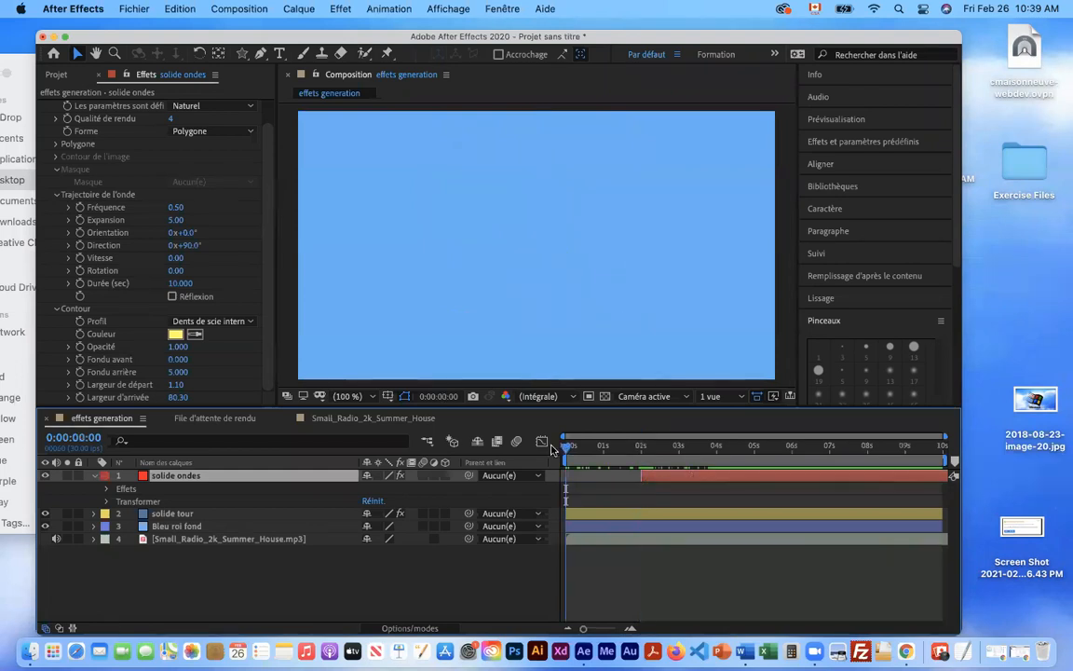
key(space)
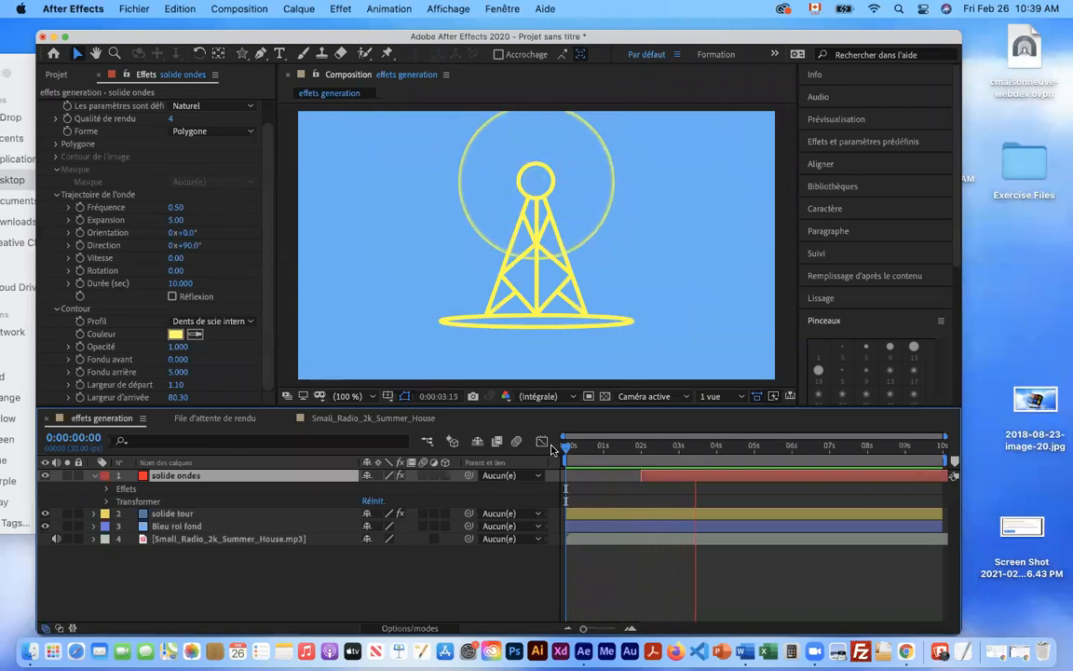
key(space)
drag(700, 449, 762, 478)
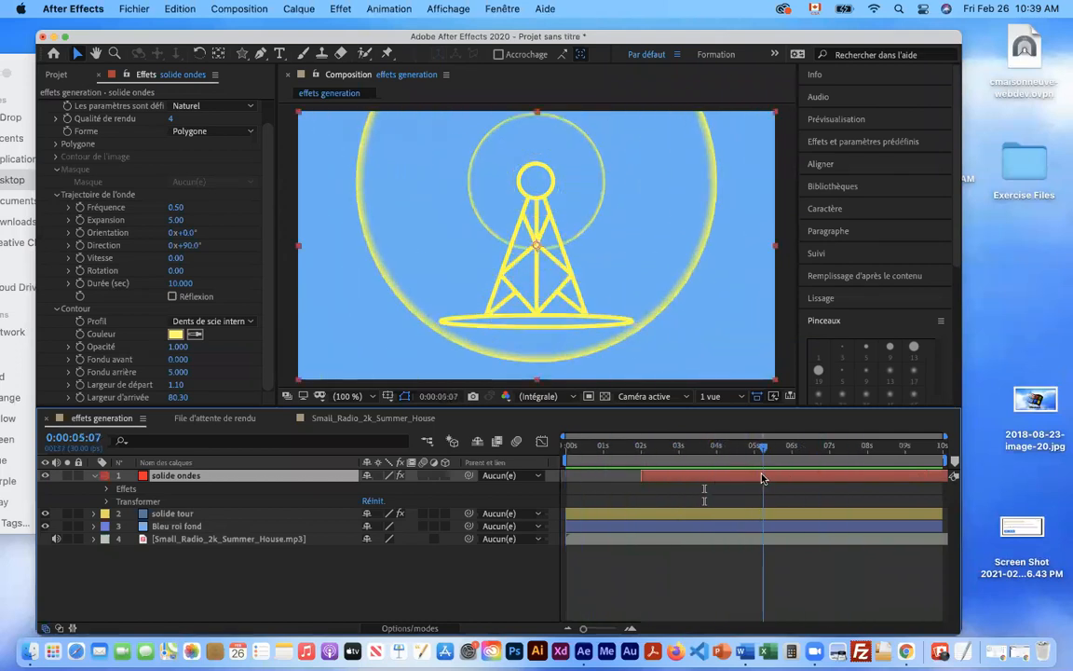
click(93, 477)
mouse_move(762, 449)
mouse_down()
mouse_move(599, 448)
mouse_move(761, 448)
mouse_up()
drag(824, 465, 556, 469)
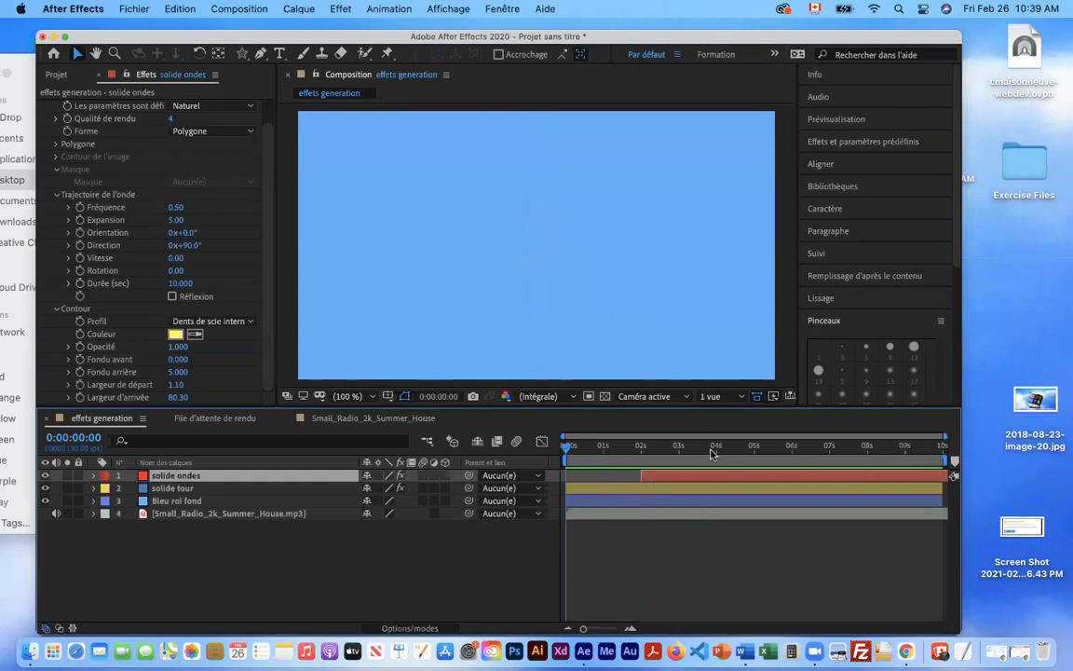
Create a new 1280 × 720 px solid layer in green (13FD02)
click(342, 9)
click(343, 9)
click(312, 9)
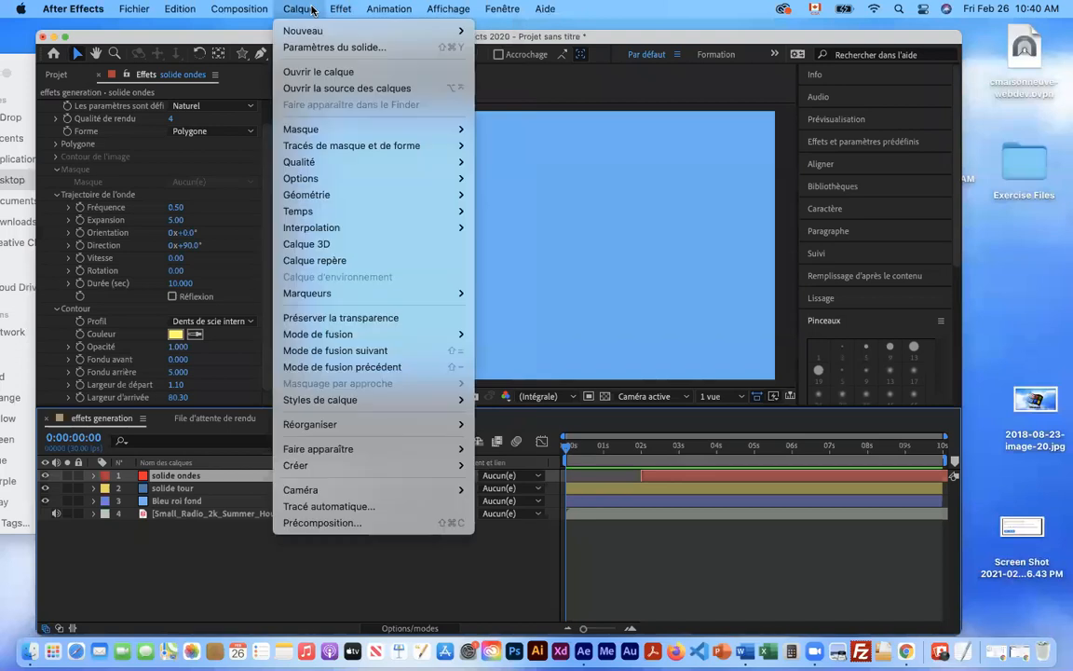
mouse_move(312, 31)
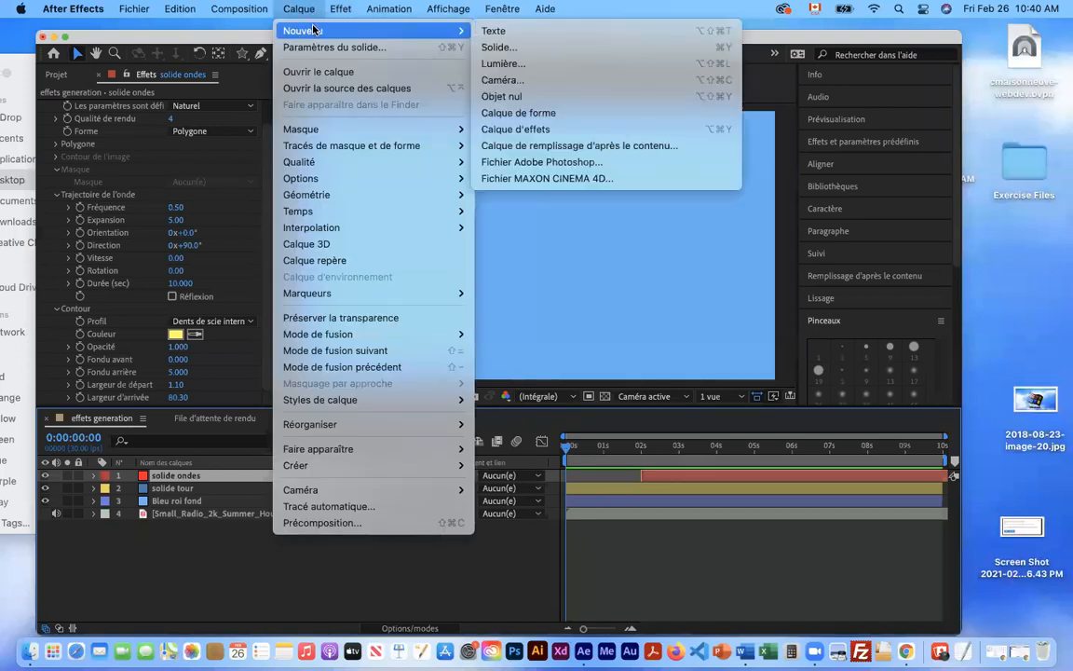
mouse_move(405, 32)
click(501, 47)
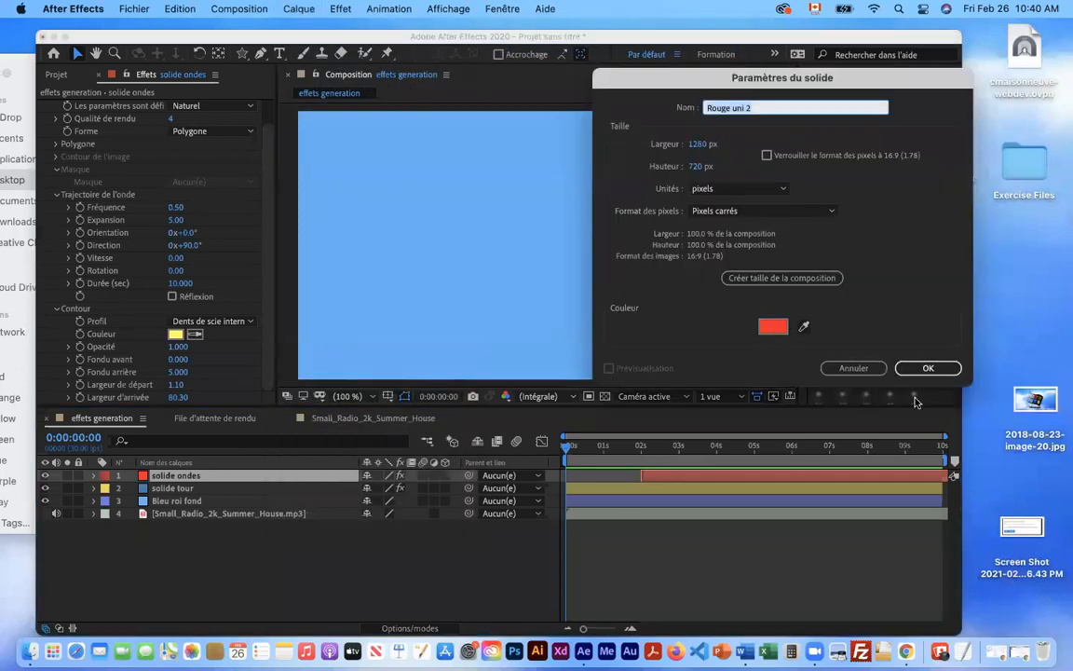
click(781, 335)
drag(290, 560, 289, 512)
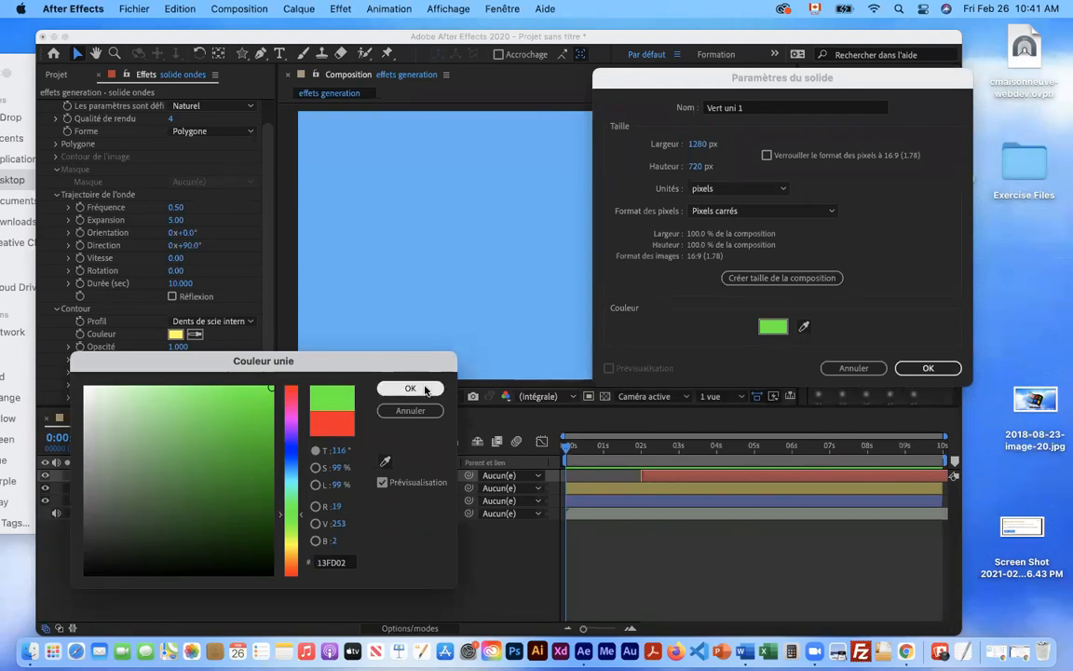
click(425, 389)
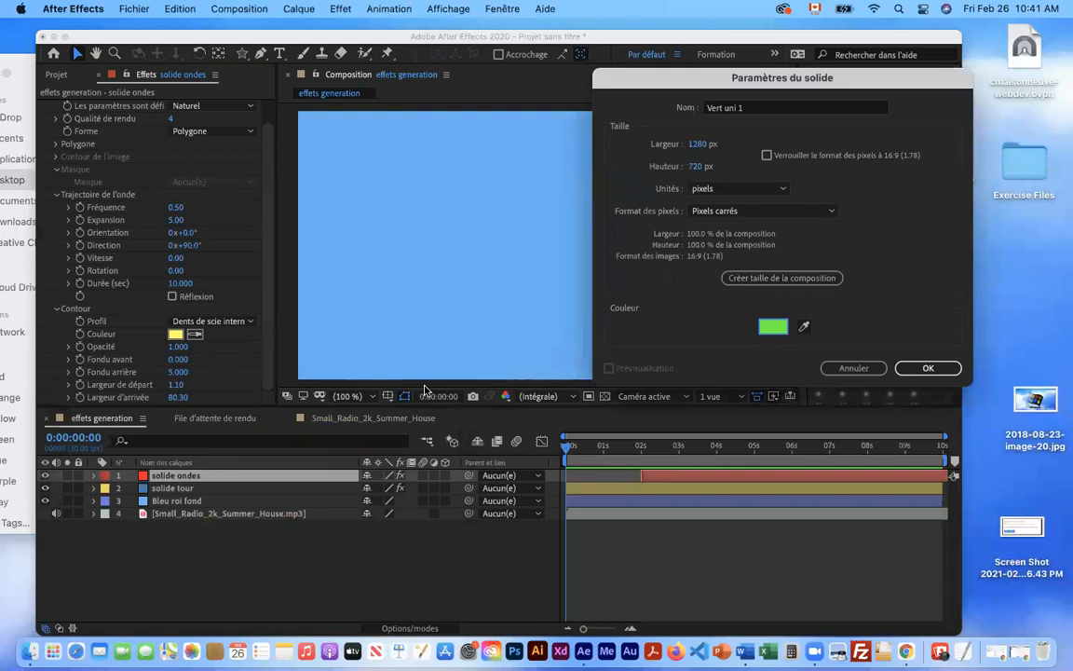
click(928, 369)
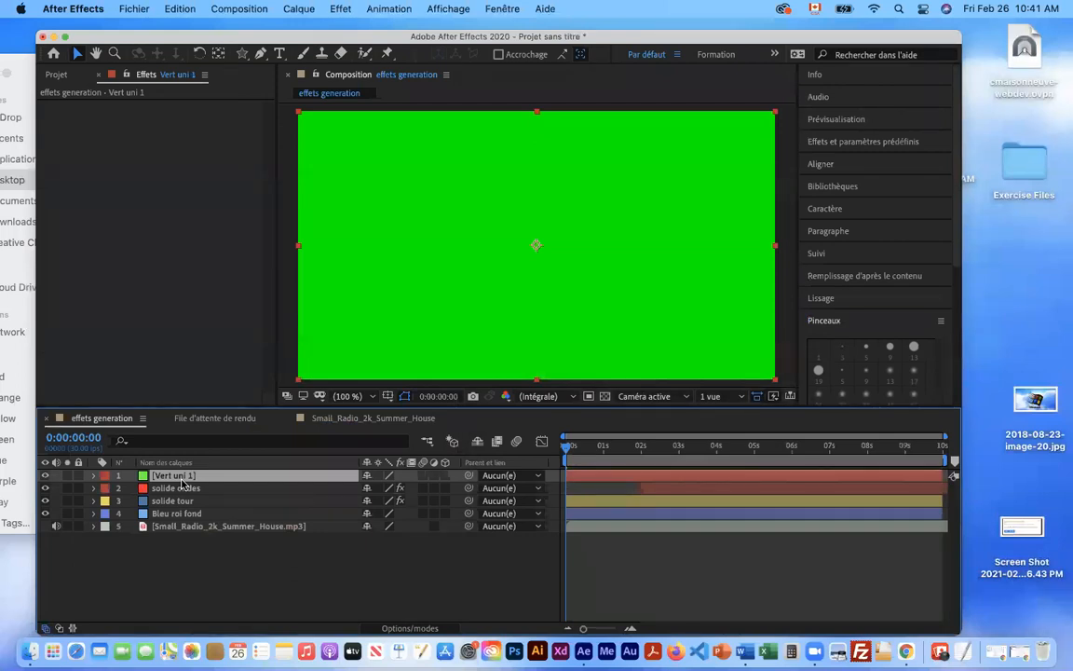
Rename the new green solid layer as solide signal sonore
key(Return)
text(solide signal sonore)
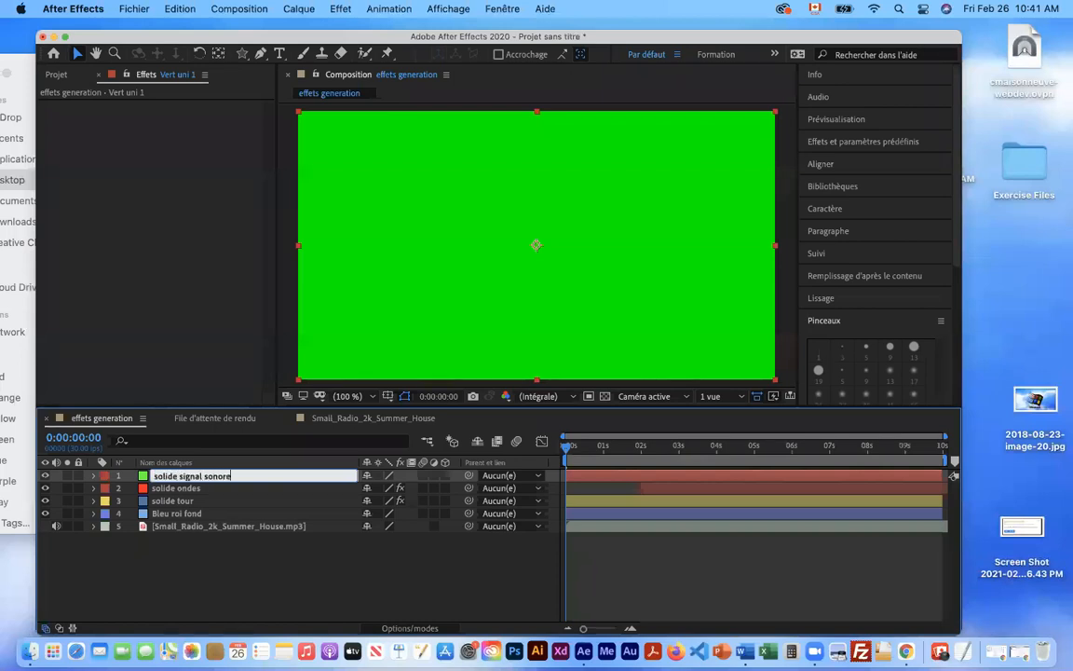
key(Return)
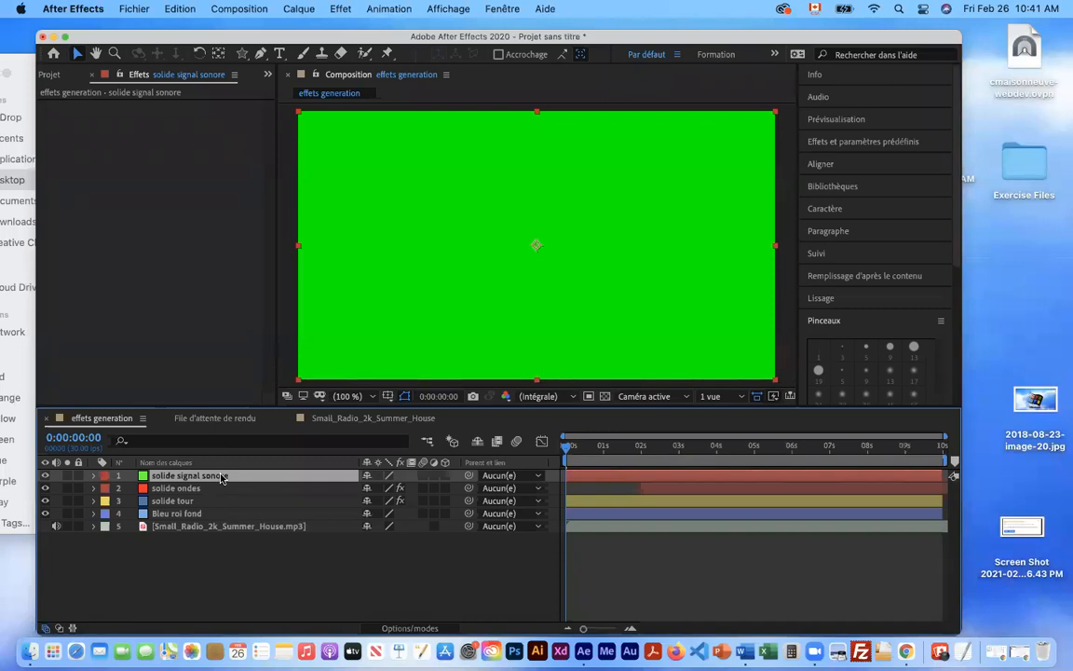
Activate the Pen tool and display the grid over the composition as a drawing guide
drag(351, 35, 347, 35)
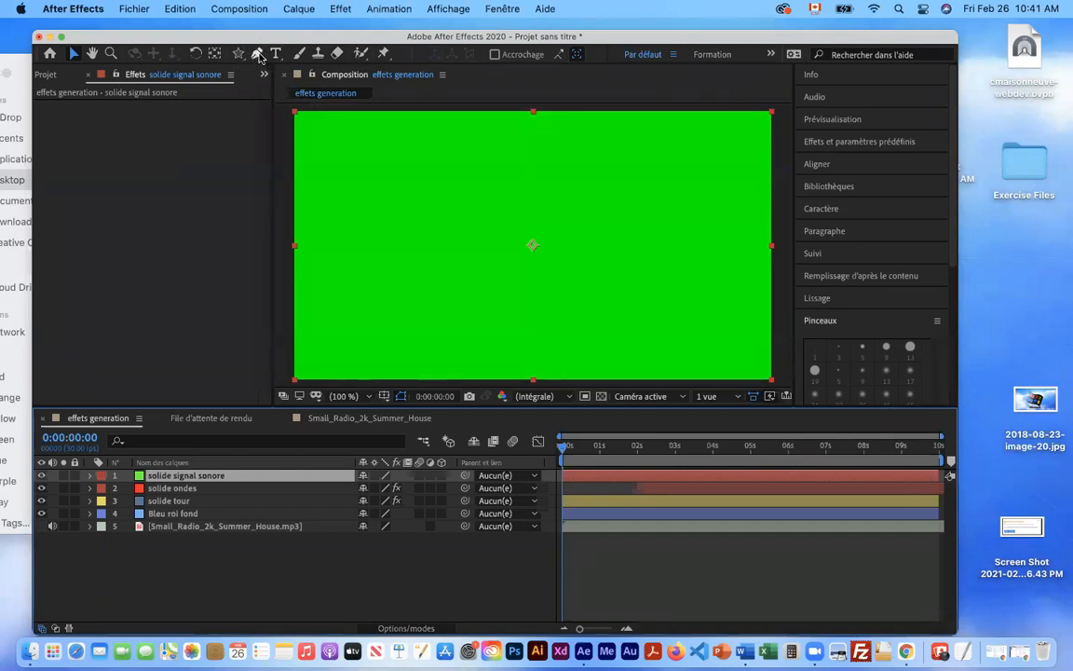
click(258, 54)
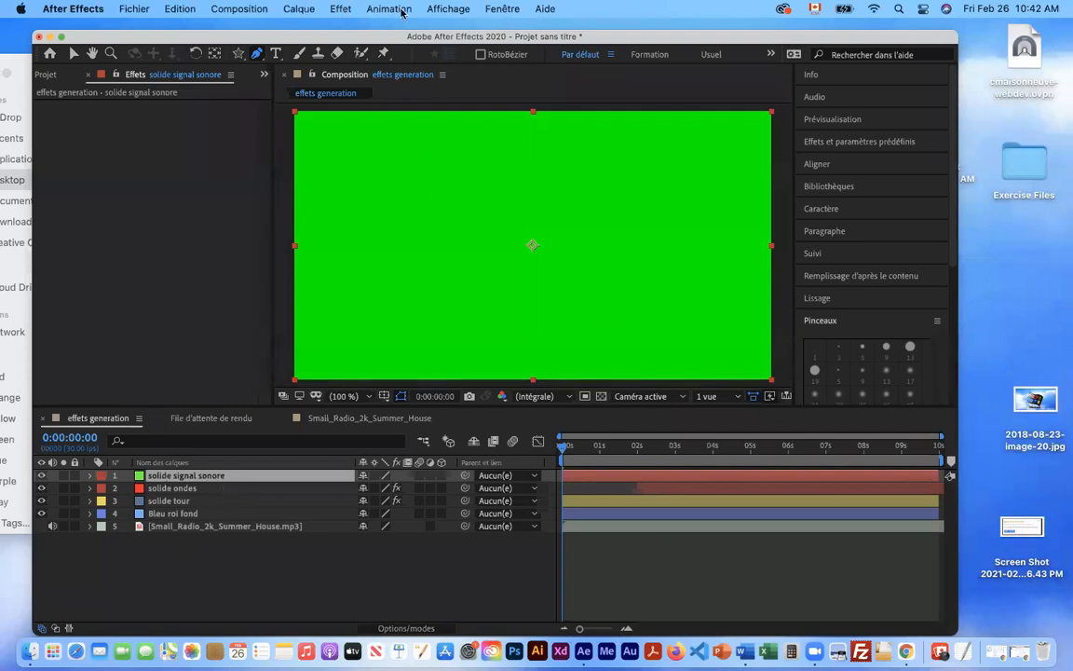
click(449, 10)
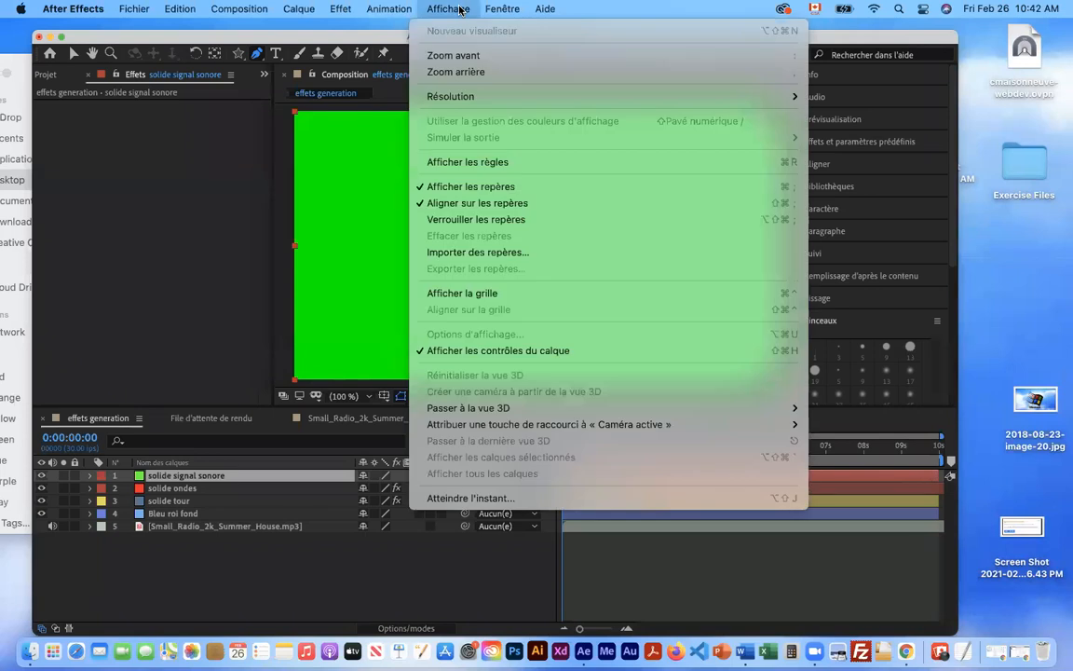
click(471, 296)
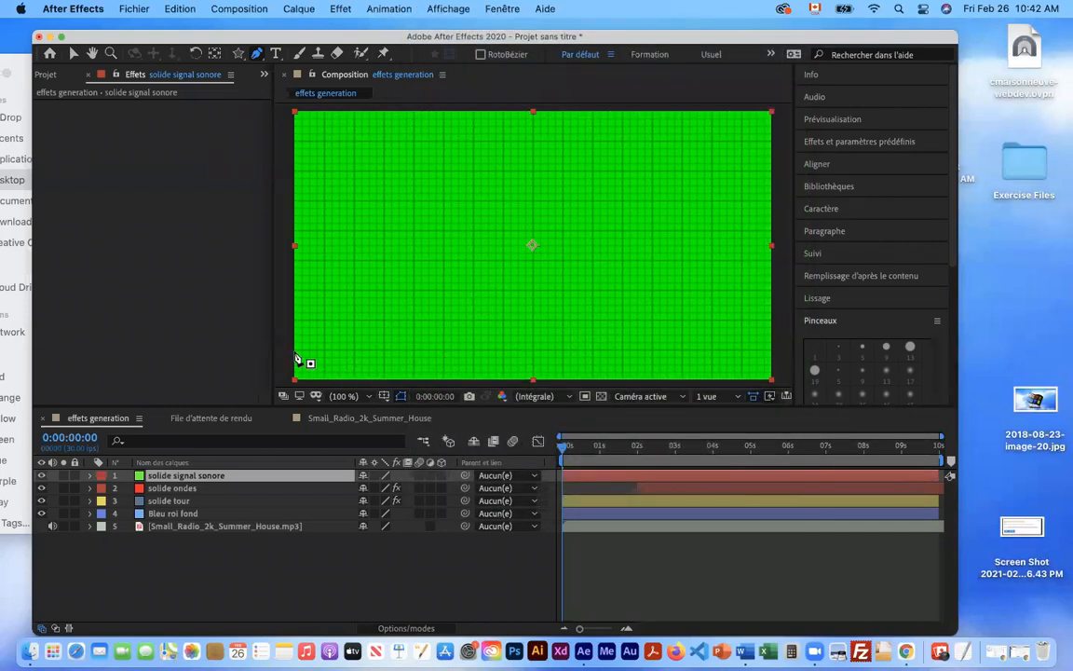
key(comma)
key(comma)
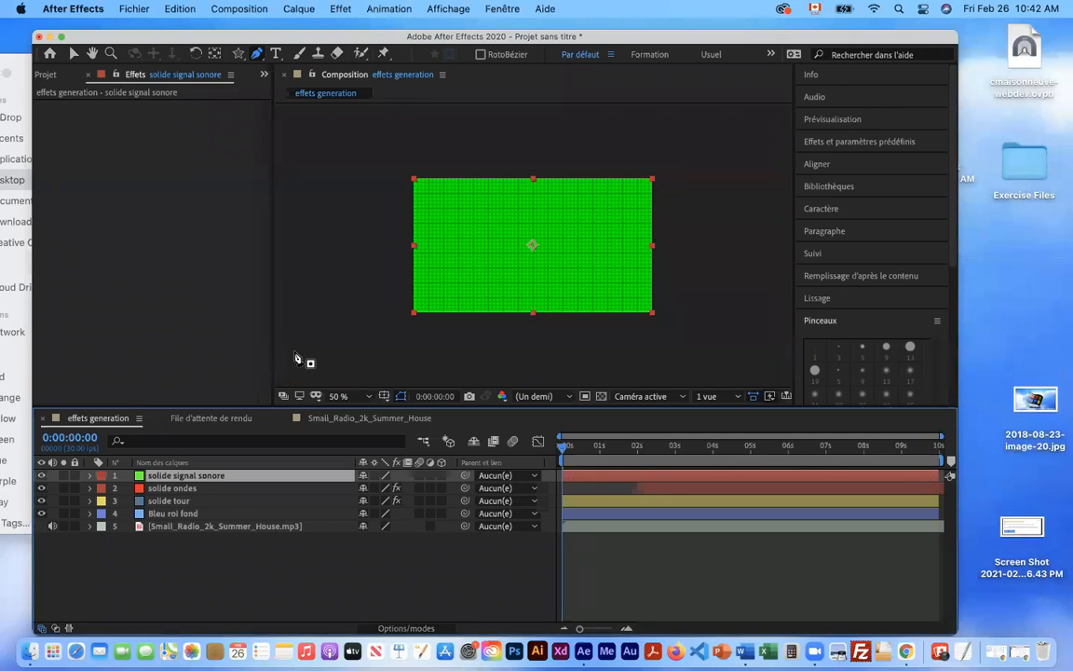
click(340, 395)
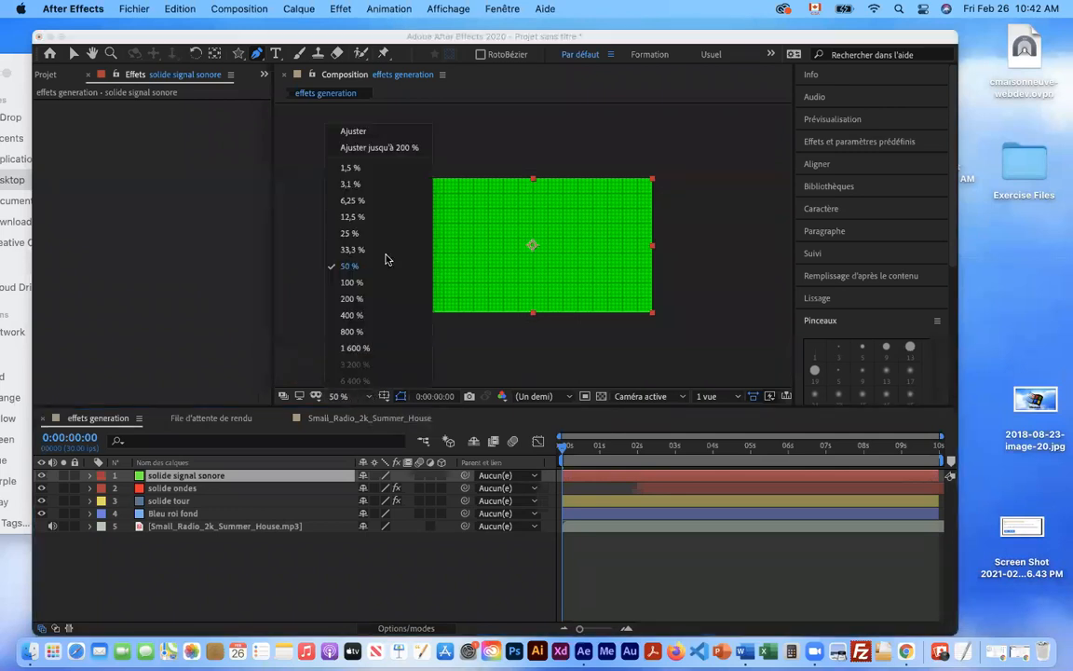
click(380, 149)
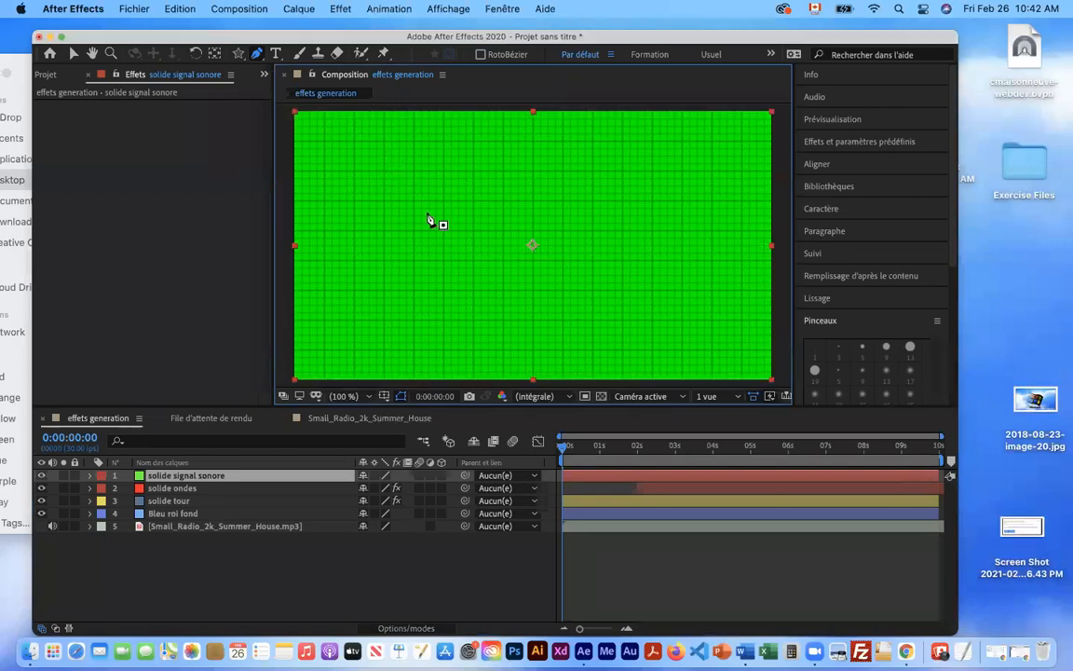
Draw a straight horizontal mask path across the full width of the green solid near its lower edge, and hide the grid
click(293, 350)
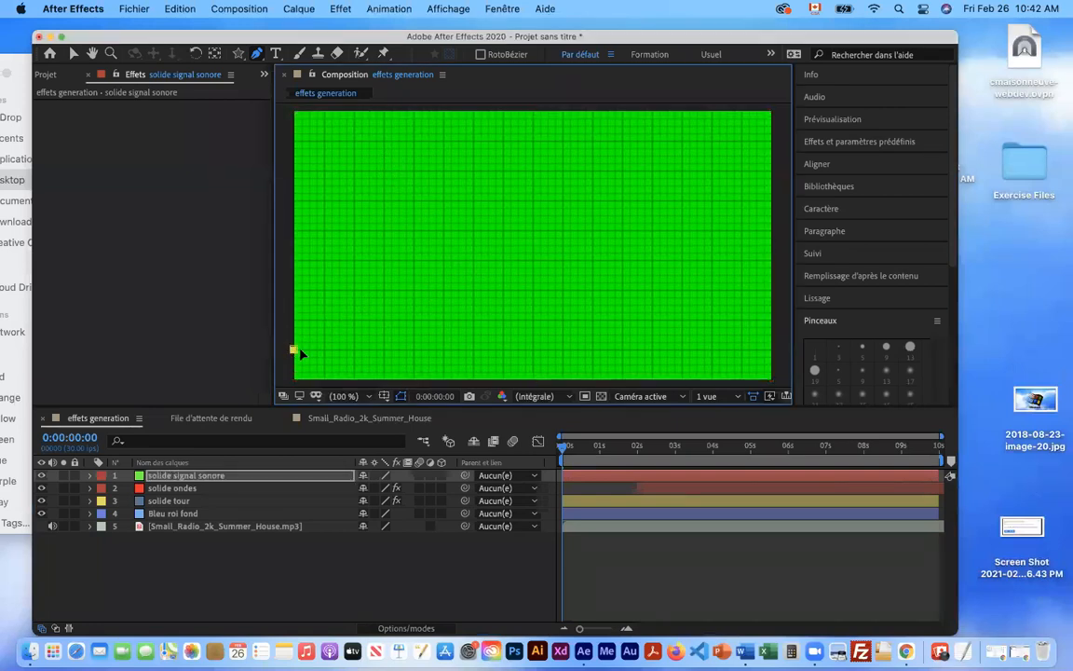
click(773, 352)
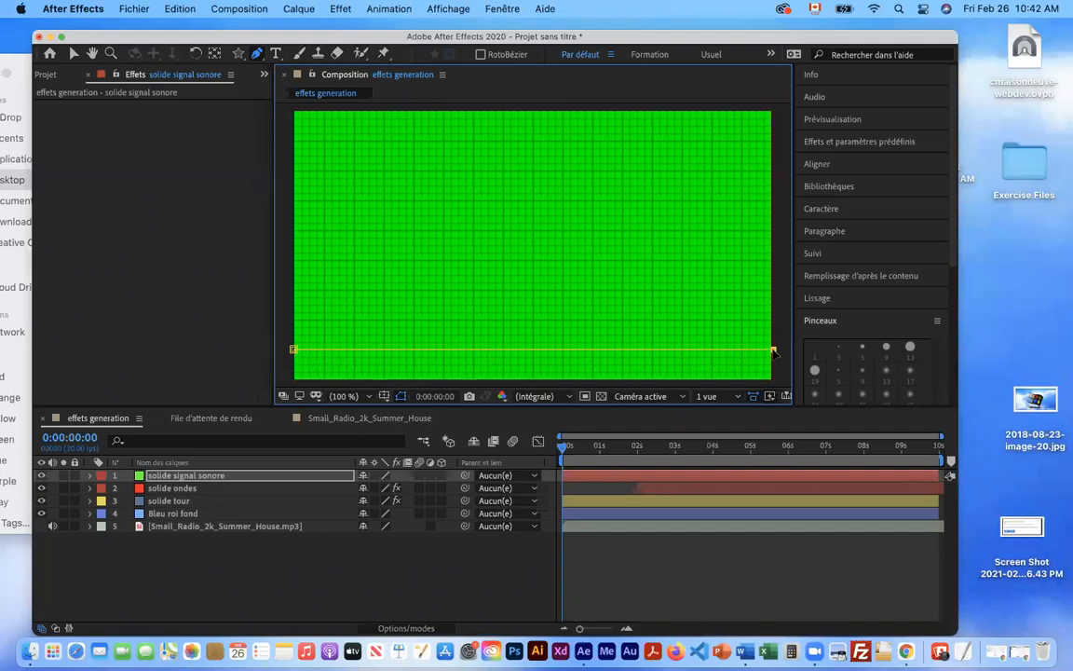
click(462, 12)
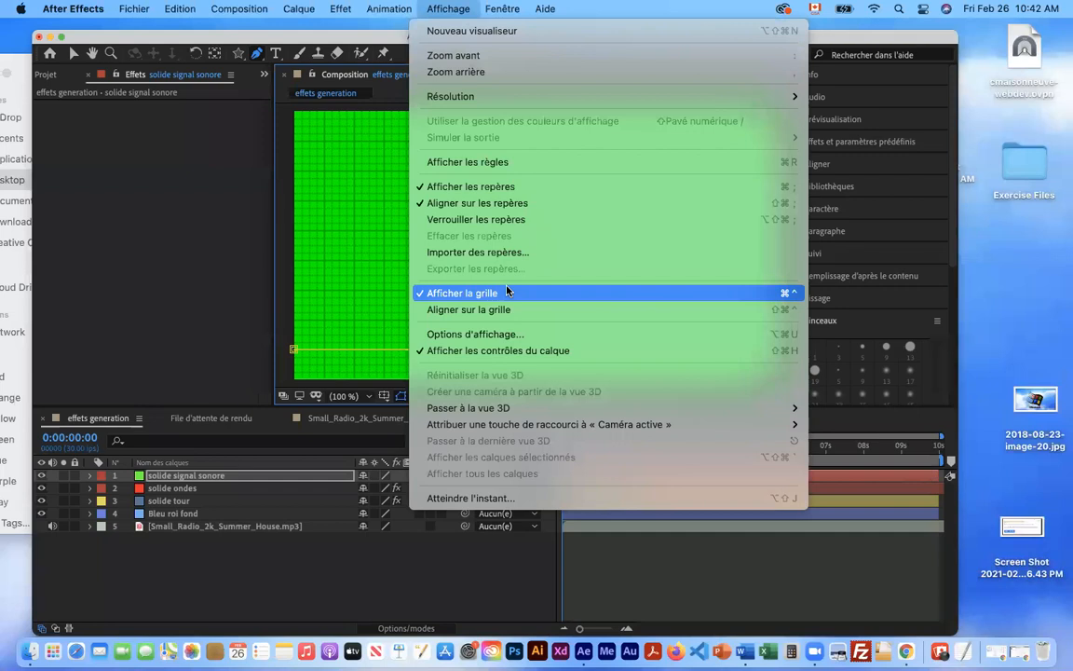
click(456, 293)
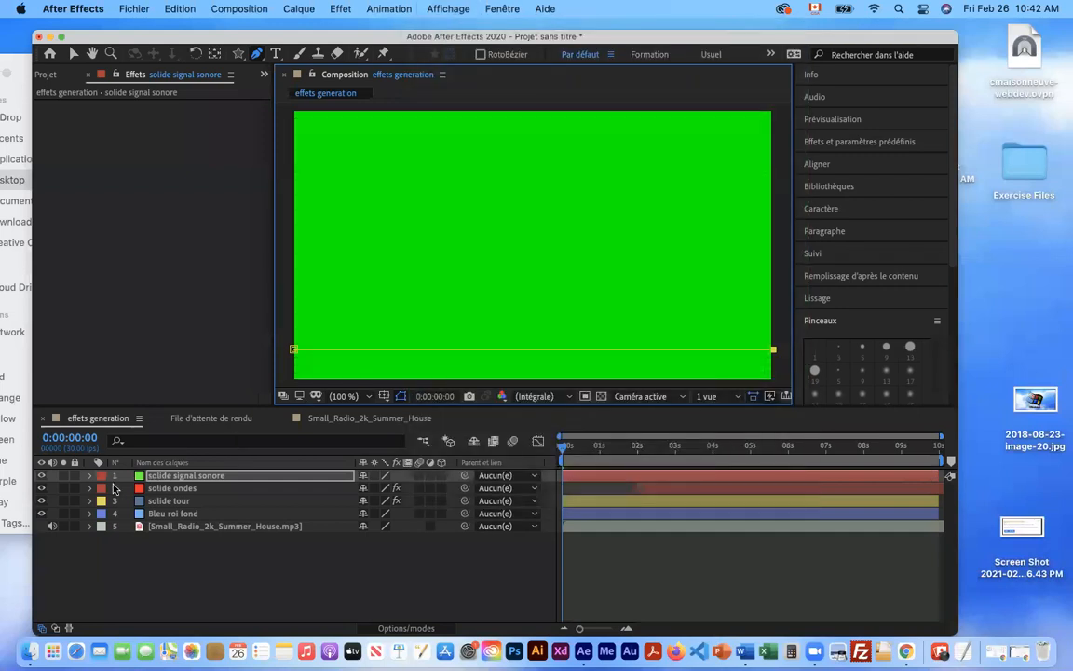
Change the mask color of Masque 1 on solide signal sonore to red
click(90, 476)
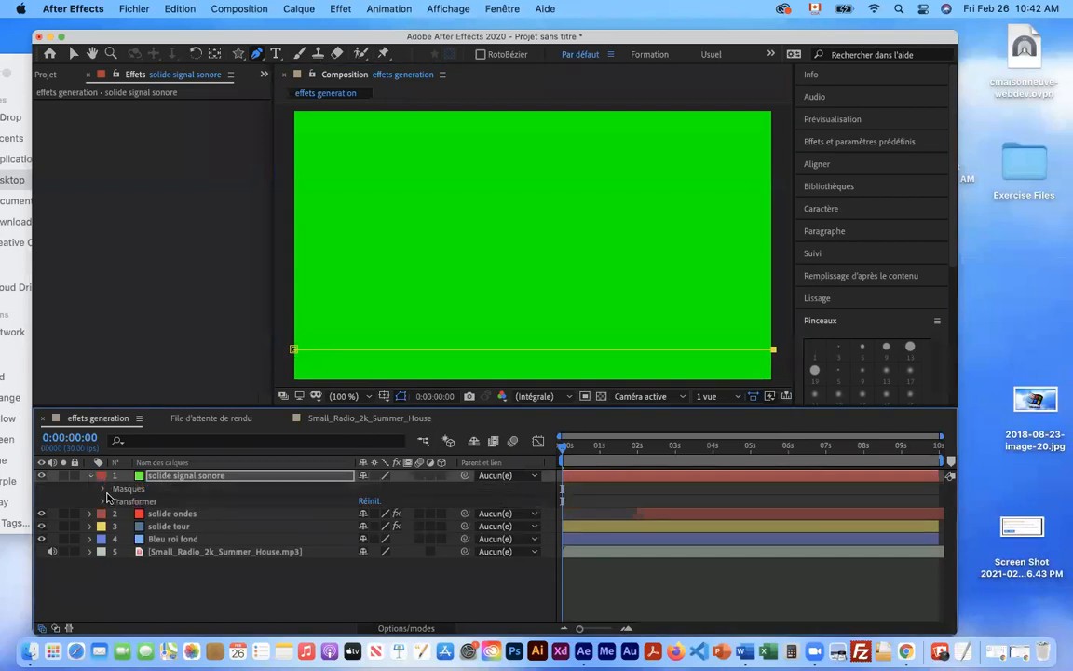
click(104, 489)
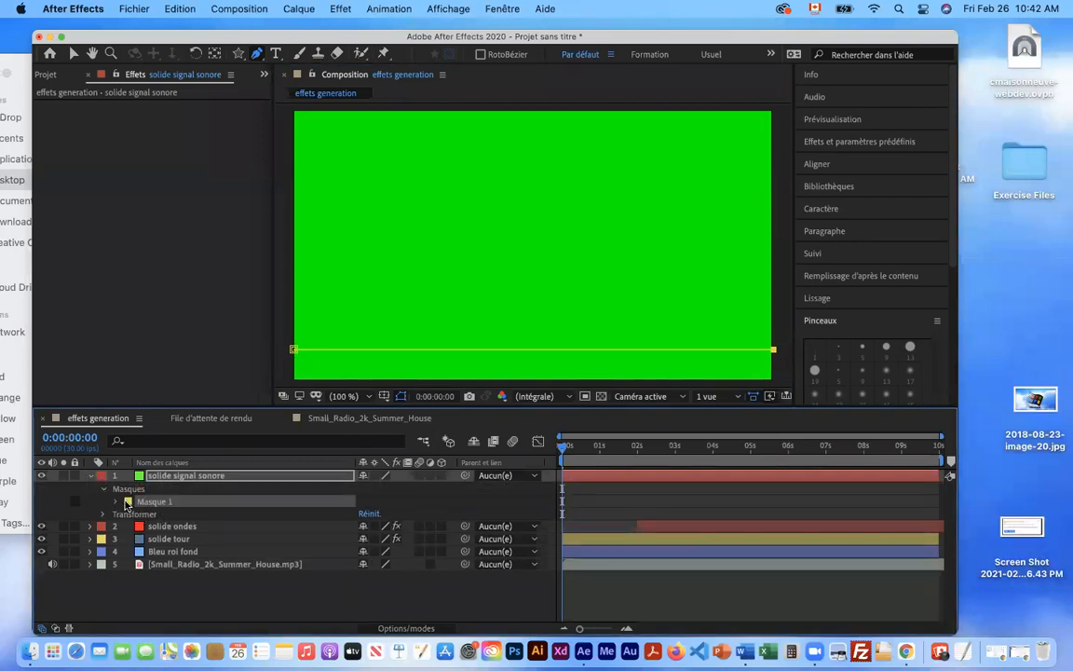
click(127, 503)
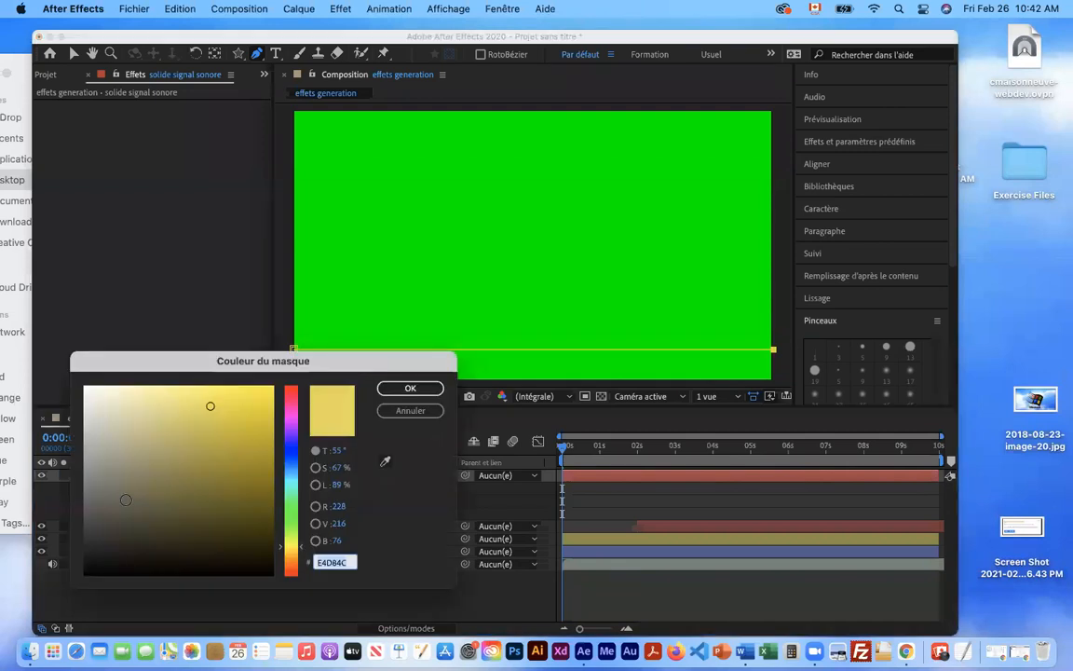
click(290, 455)
click(292, 391)
drag(238, 395, 267, 391)
click(410, 388)
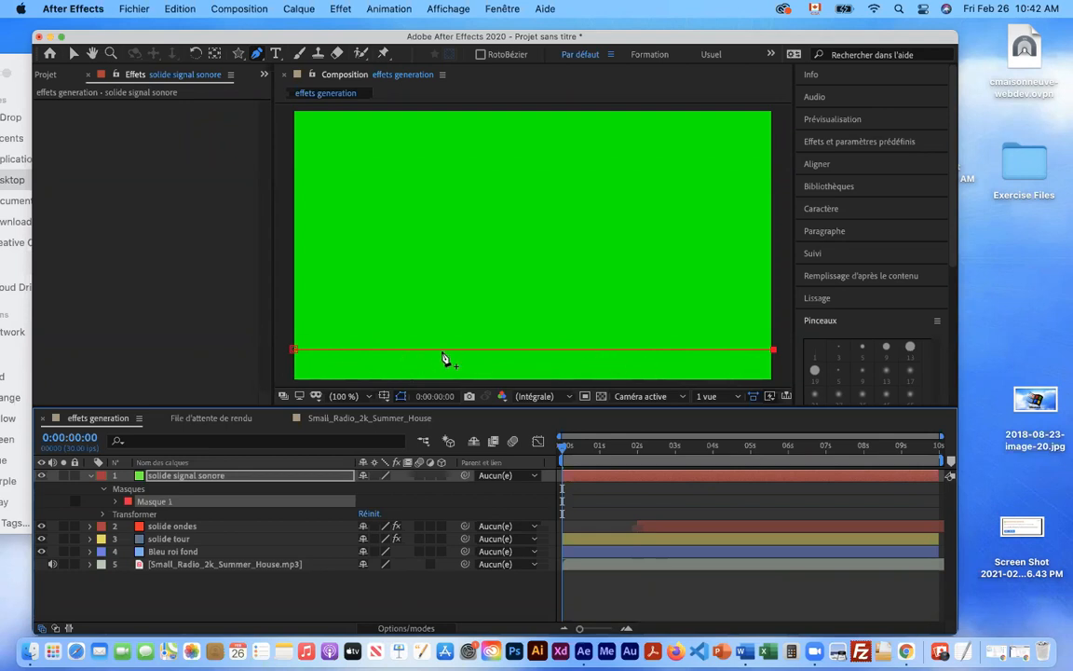
click(91, 476)
Apply the Niveau audio generation effect to the solide signal sonore layer
click(214, 476)
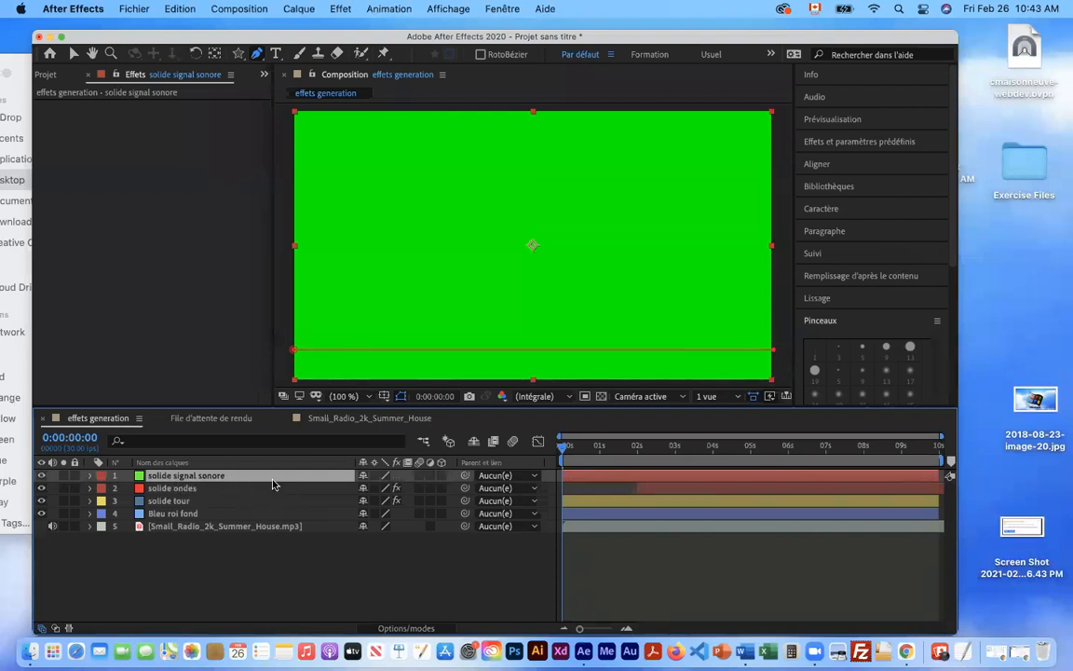
click(353, 11)
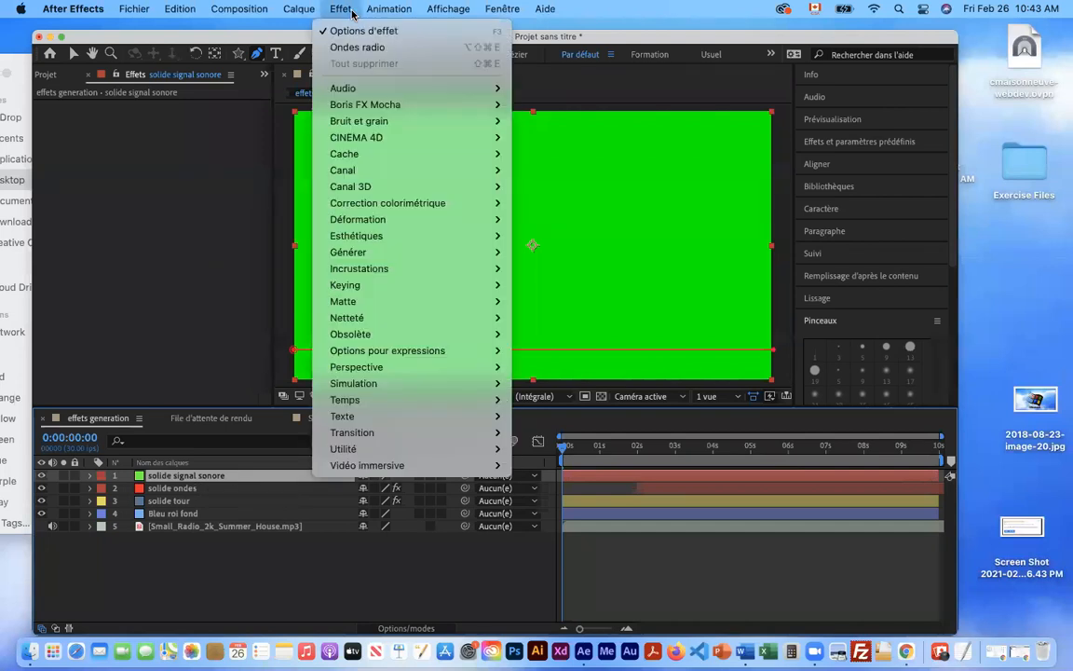
mouse_move(364, 252)
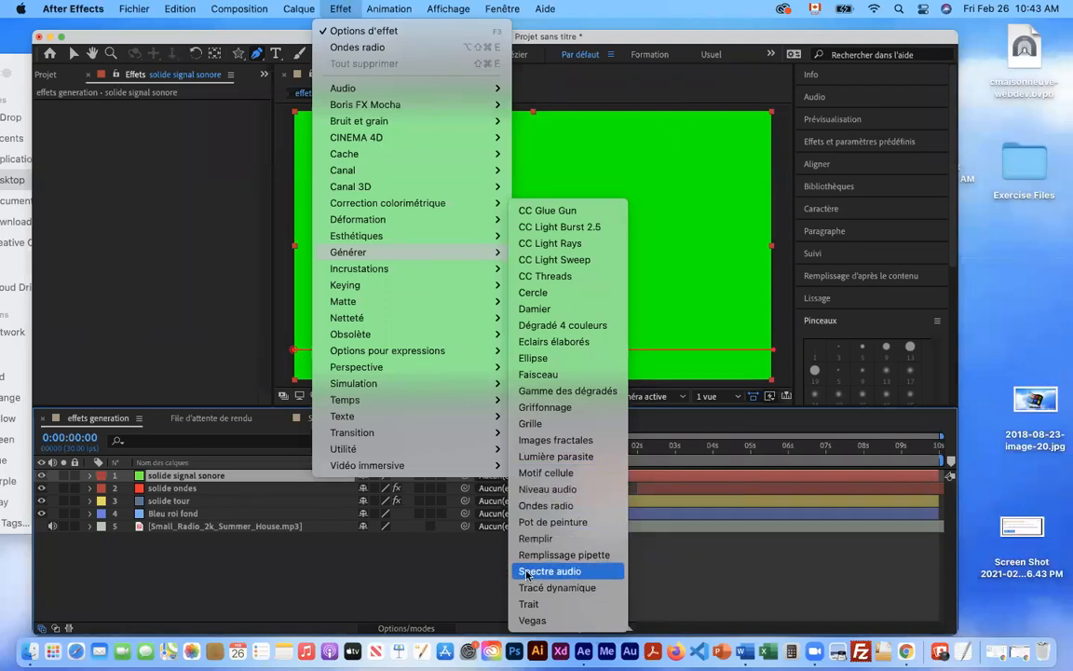
click(551, 494)
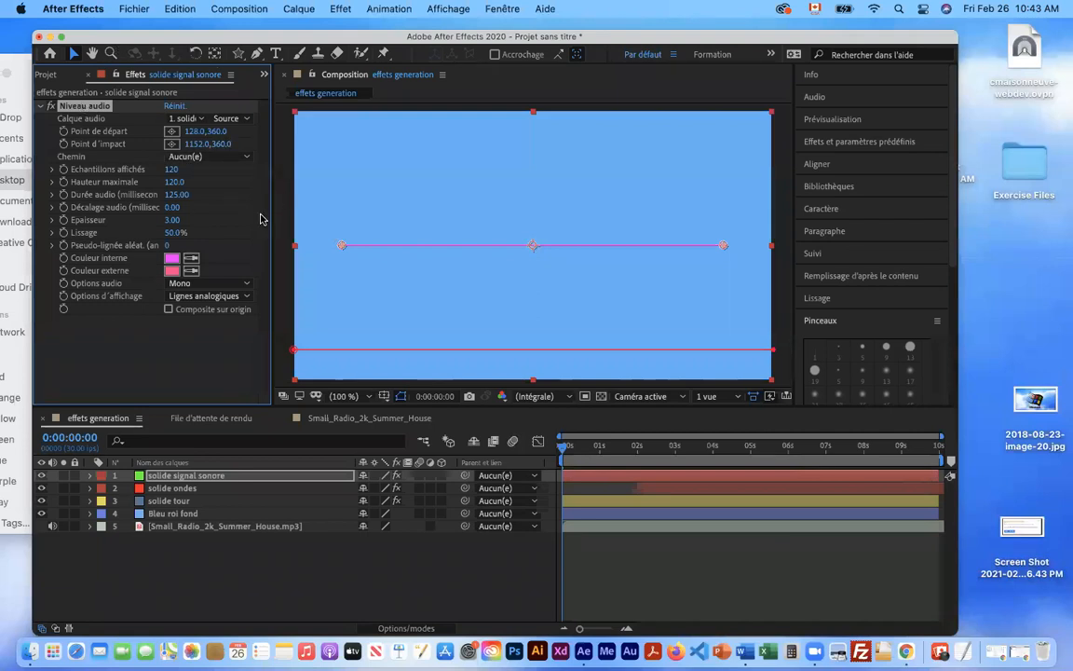
click(833, 53)
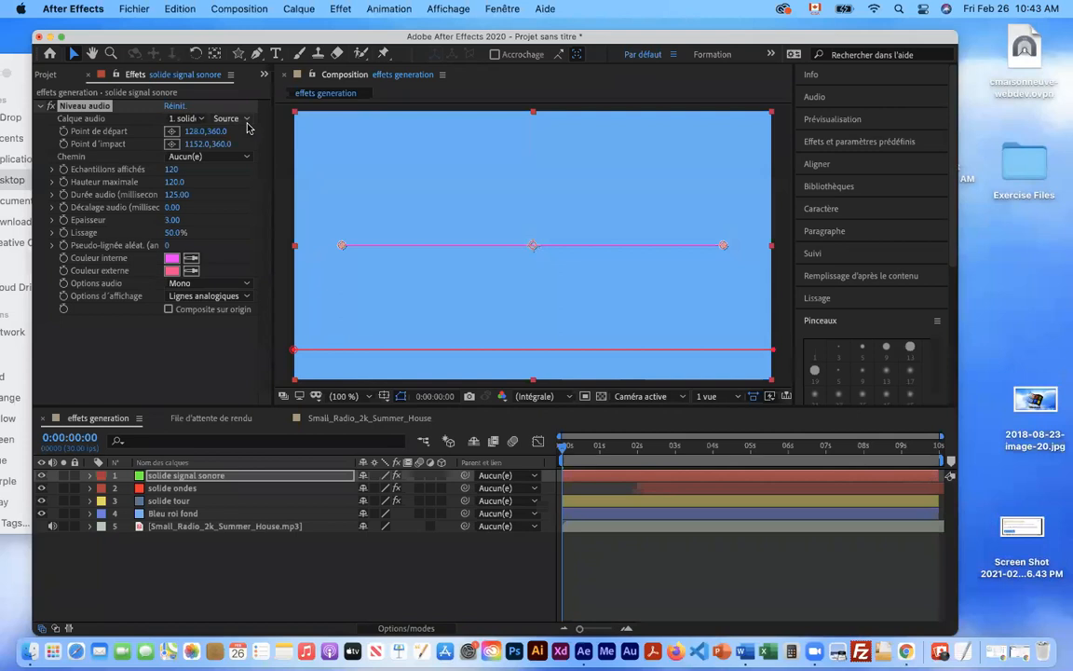
Set Niveau audio's audio layer to Small_Radio_2k_Summer_House.mp3 and its path to Masque 1
click(201, 119)
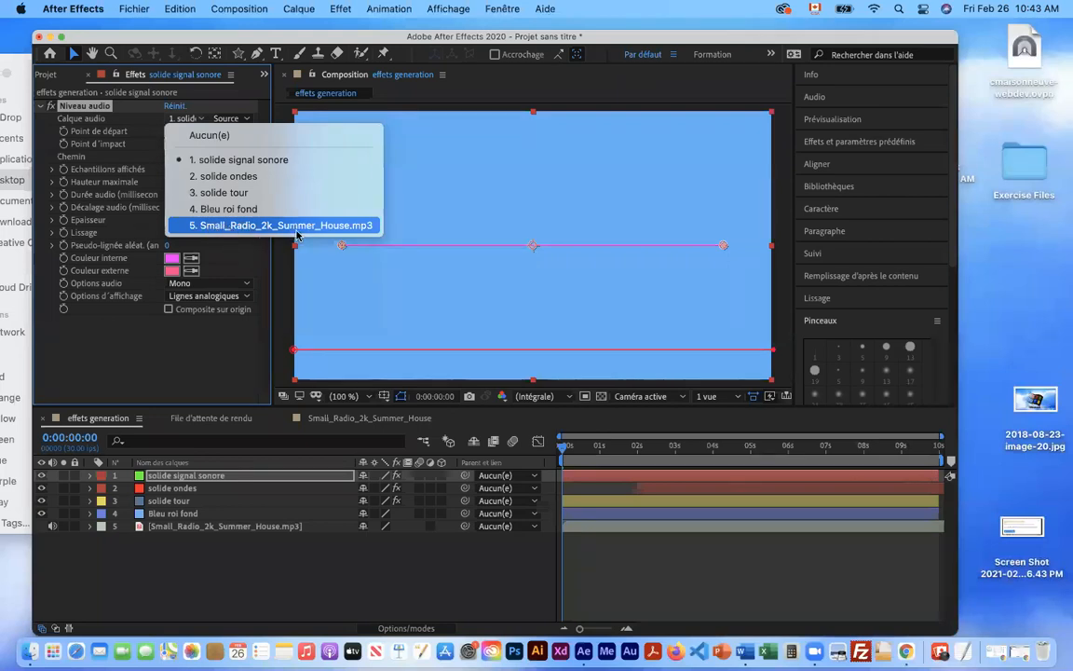
click(260, 231)
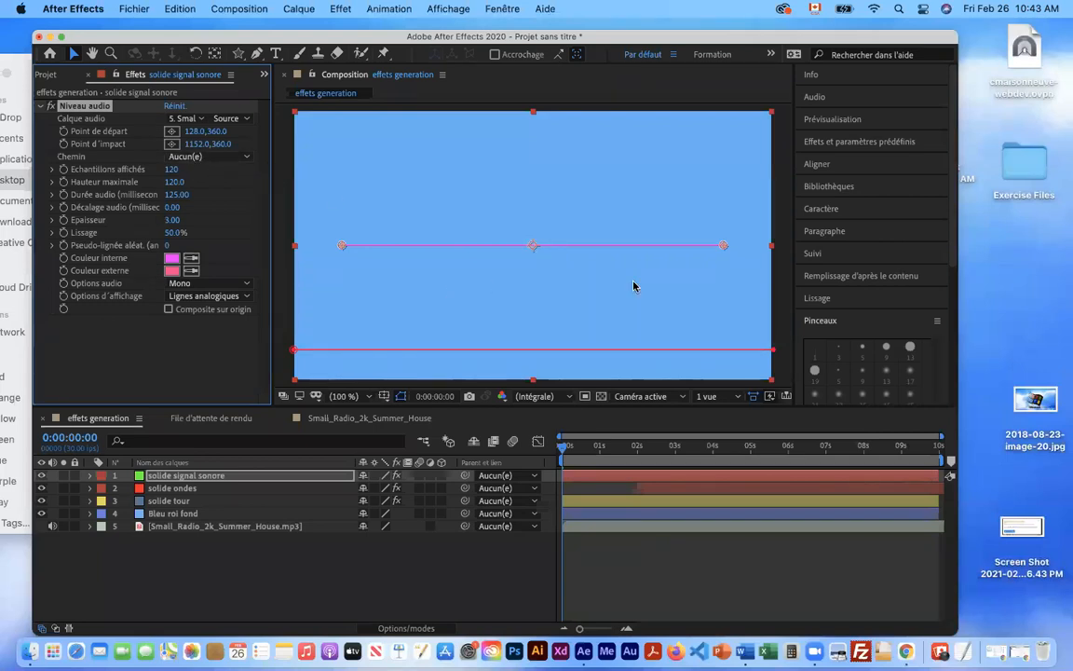
click(207, 158)
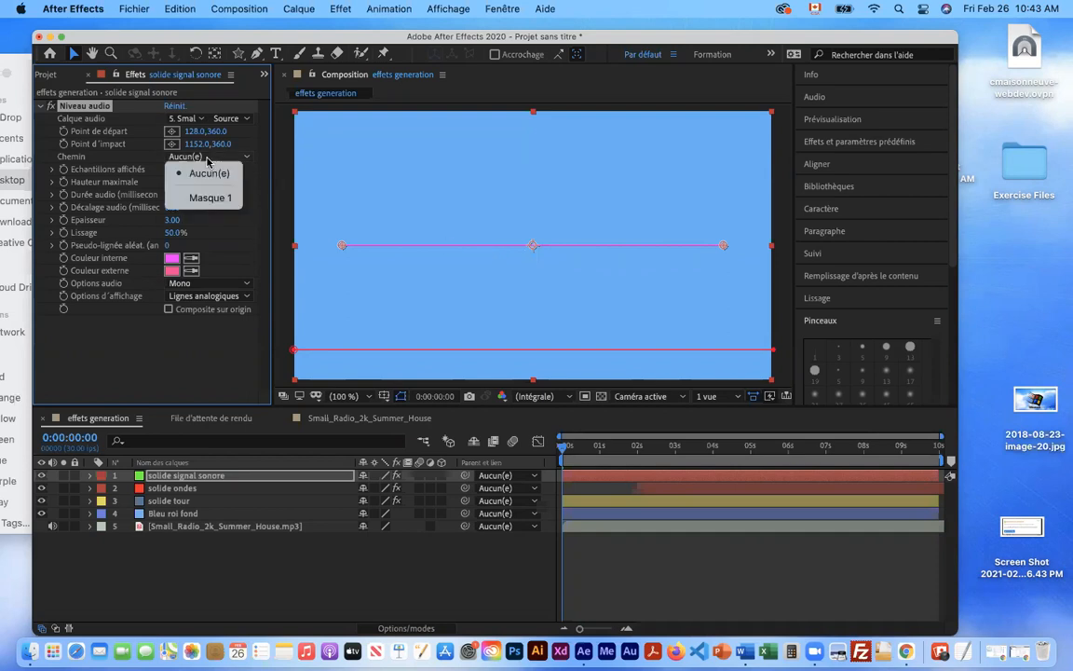
click(210, 198)
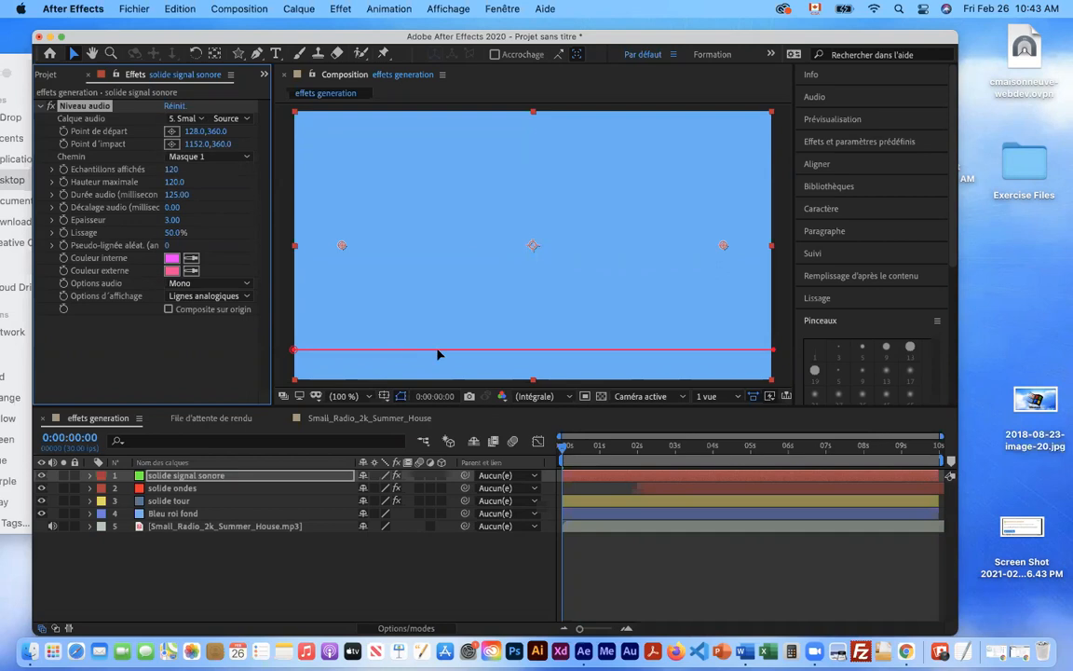
click(209, 157)
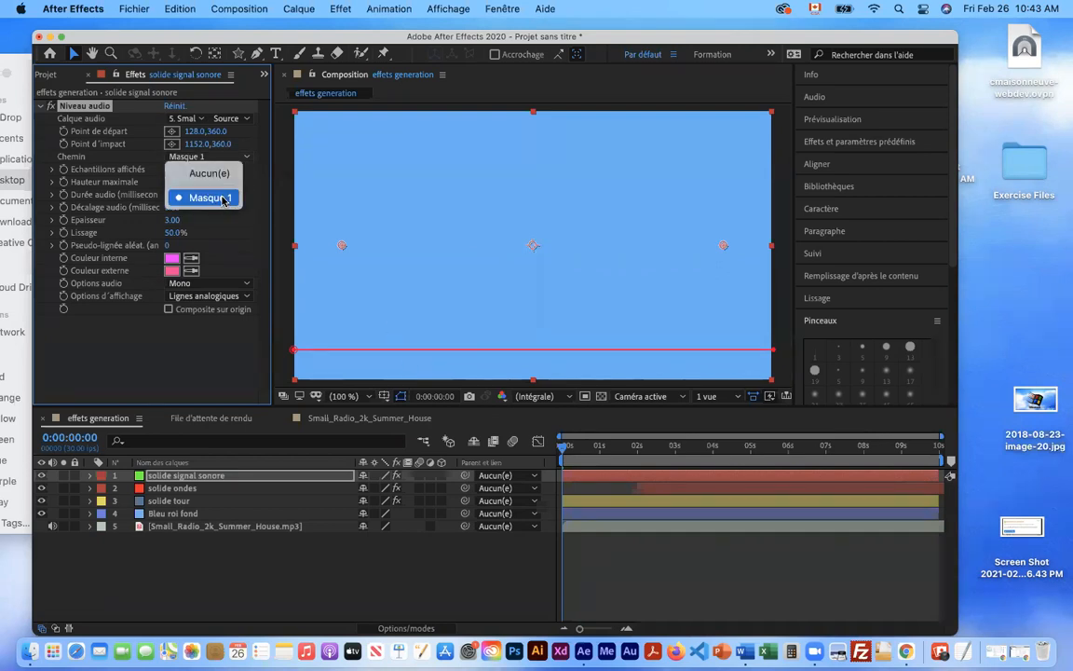
click(223, 198)
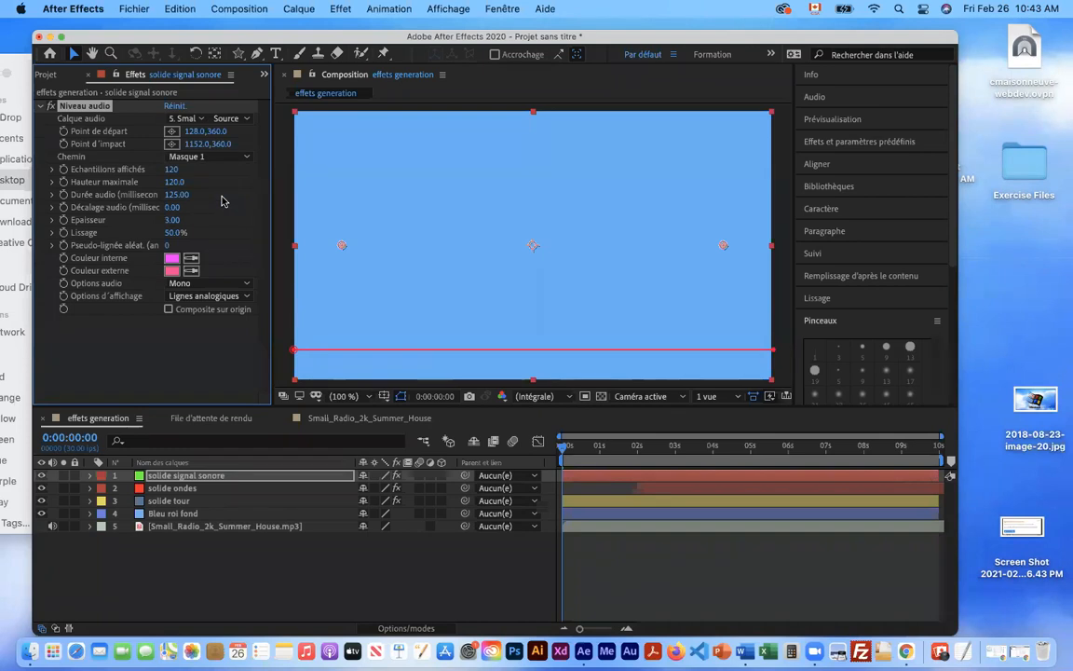
Preview the composition to check how the waveform along the mask path reacts to the music
mouse_move(568, 454)
mouse_down()
mouse_move(601, 449)
mouse_move(578, 450)
mouse_up()
key(space)
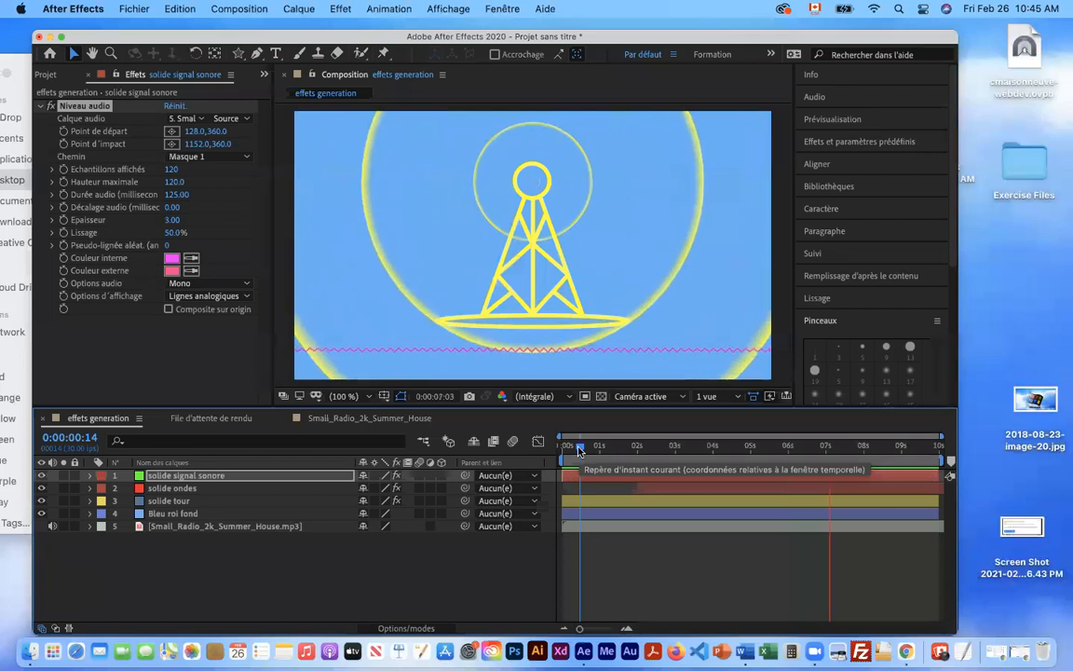
key(space)
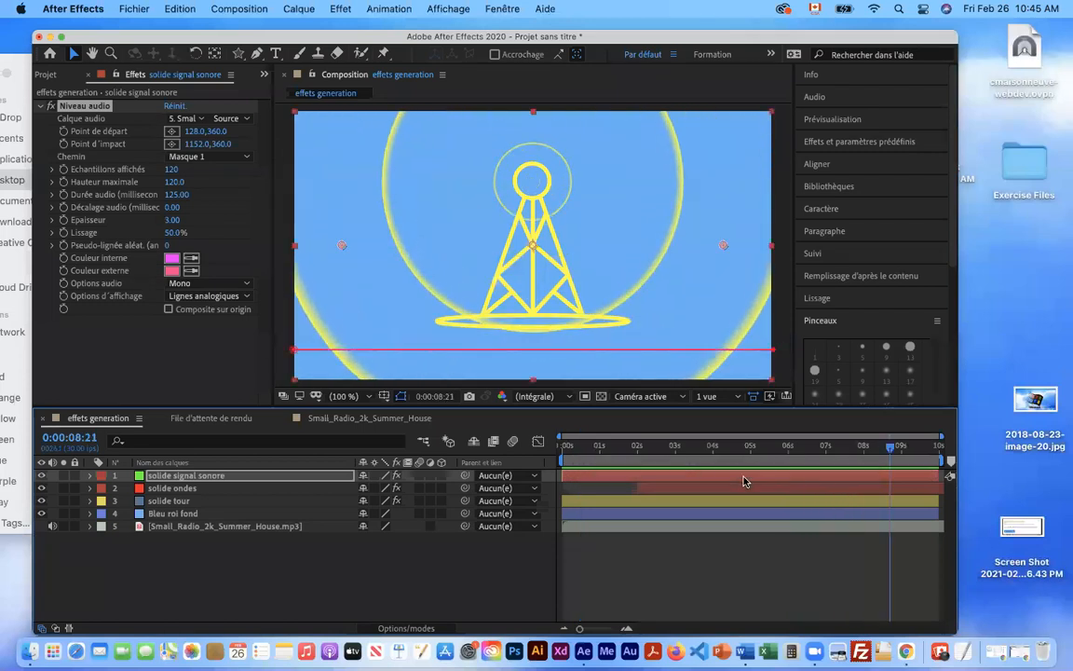
Set the waveform's thickness to 18.70 and sample the tower's yellow for its inner and outer colors
drag(868, 451, 650, 449)
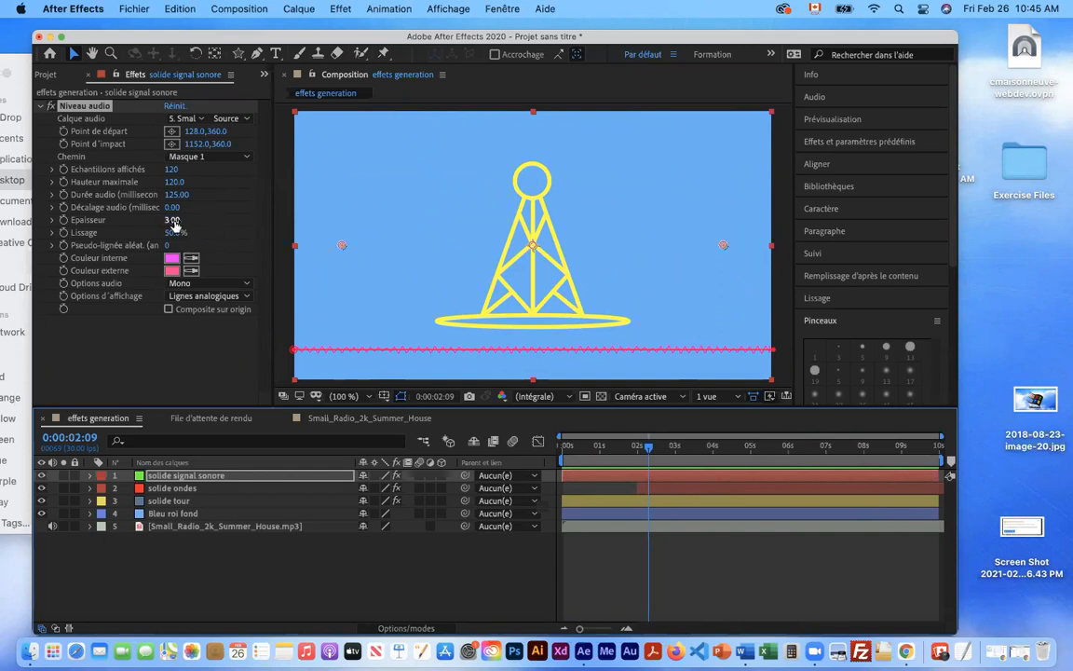
drag(173, 222, 277, 218)
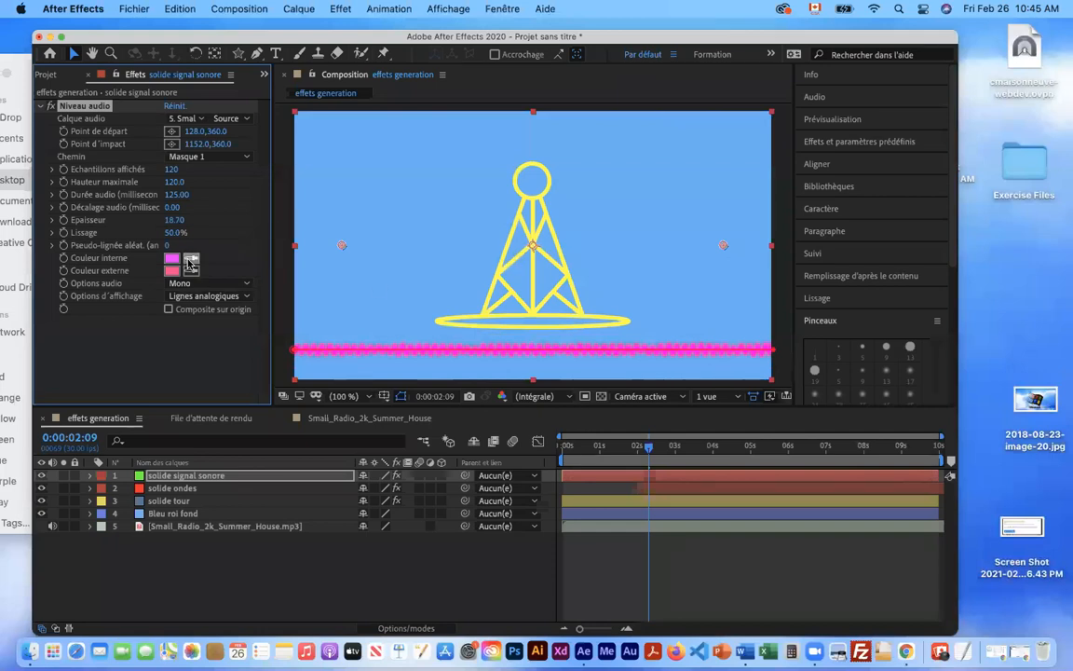
click(190, 271)
click(521, 305)
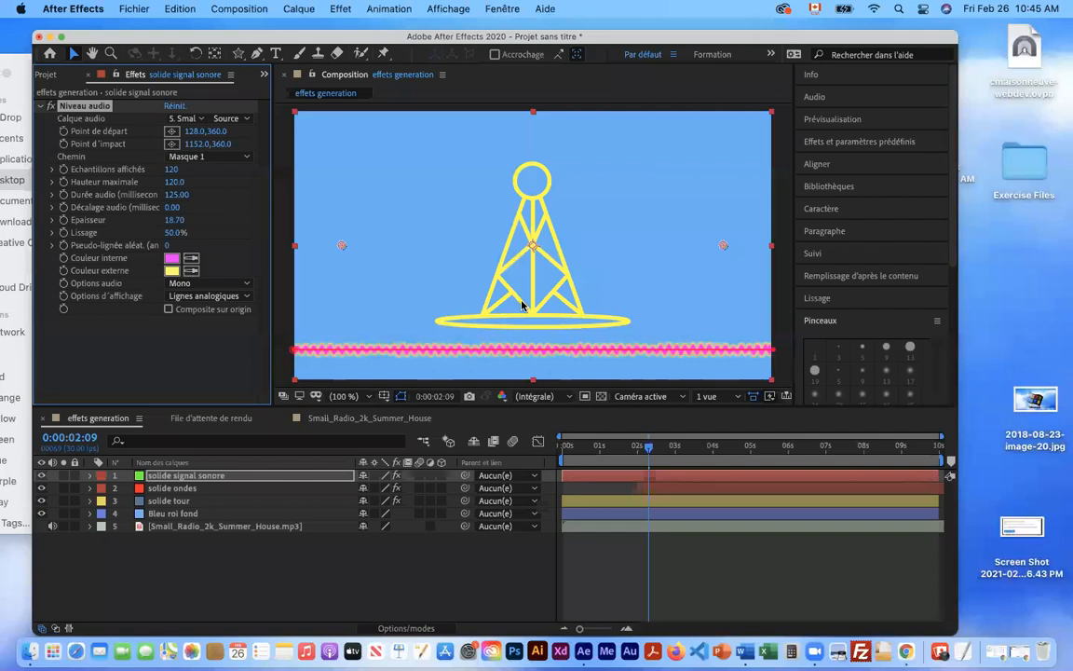
click(456, 319)
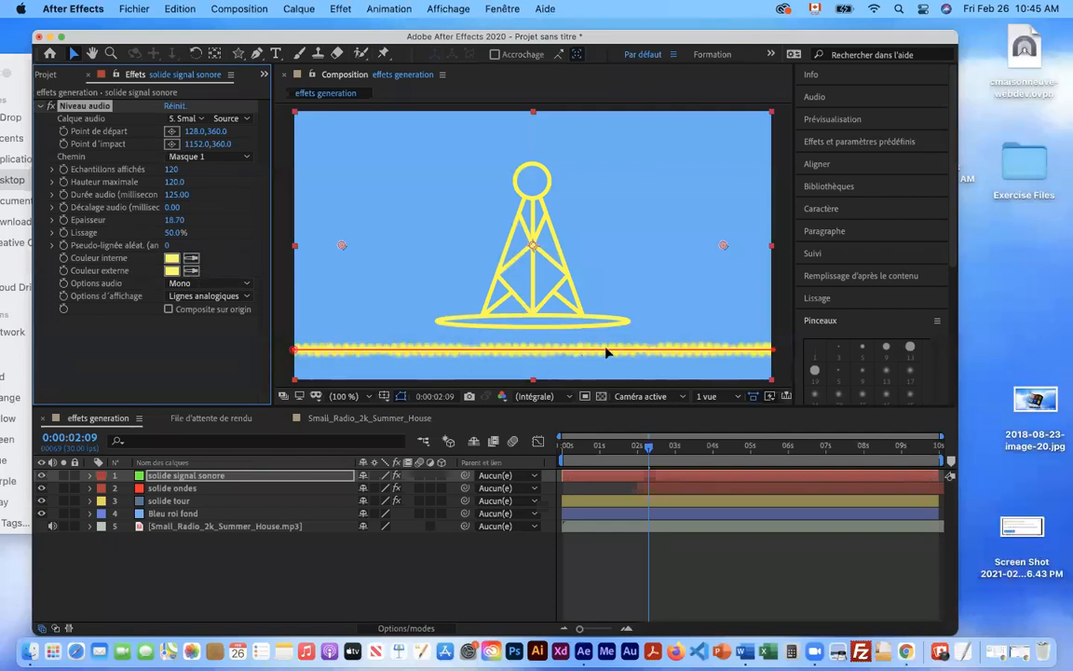
Try the Numérique and Points analogiques display options on the waveform, checking each at other times in the animation
click(213, 285)
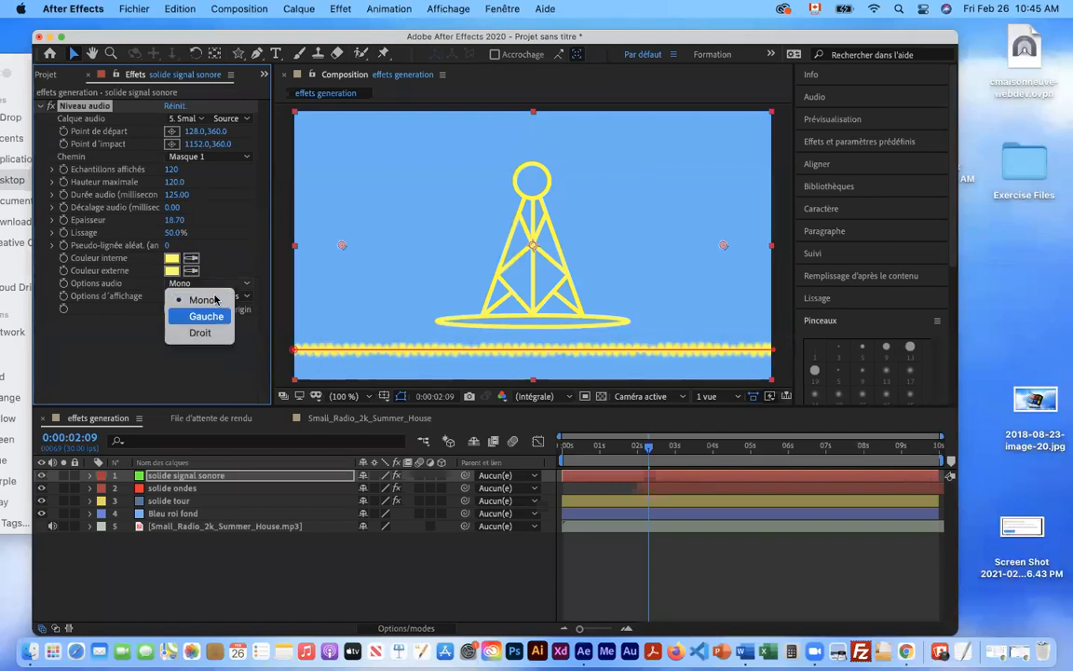
click(221, 289)
click(224, 296)
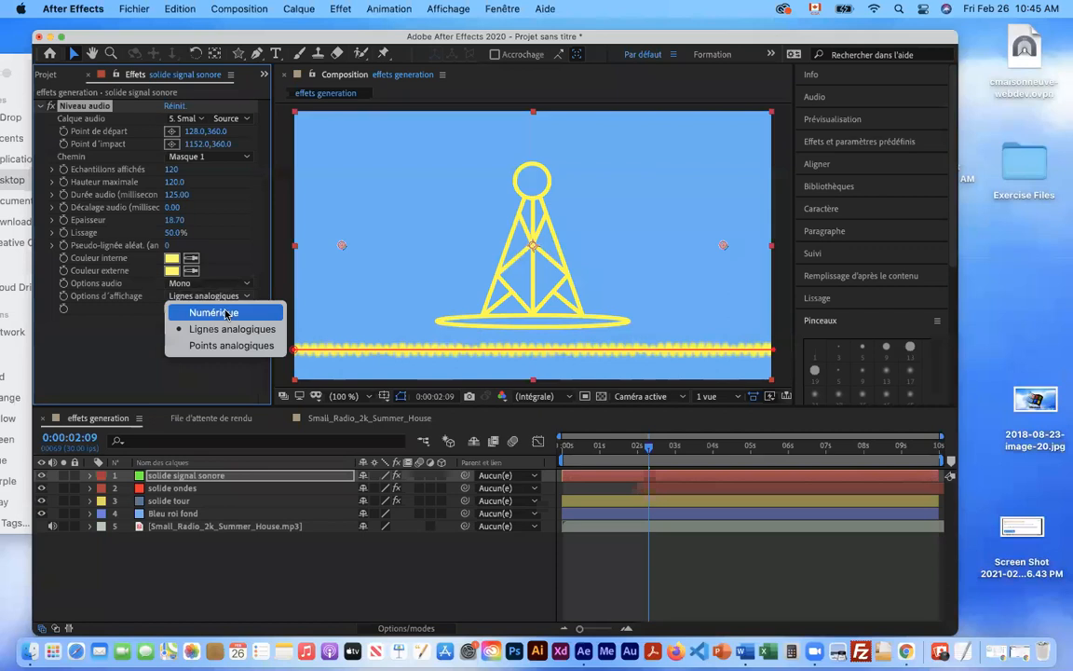
click(233, 311)
drag(655, 453, 694, 454)
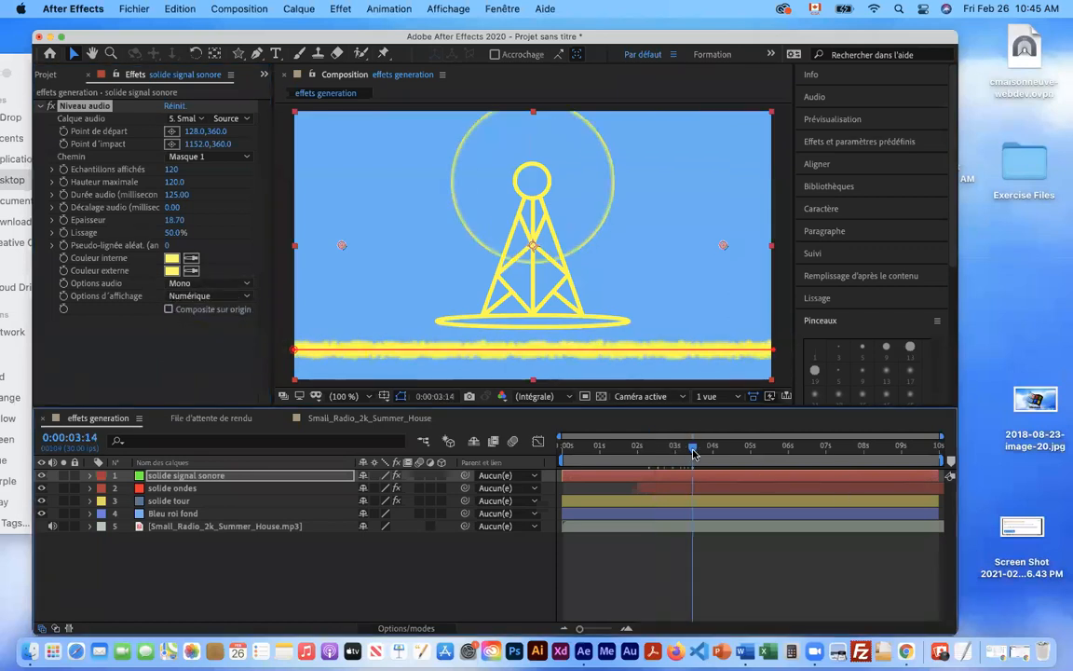
click(203, 296)
click(227, 345)
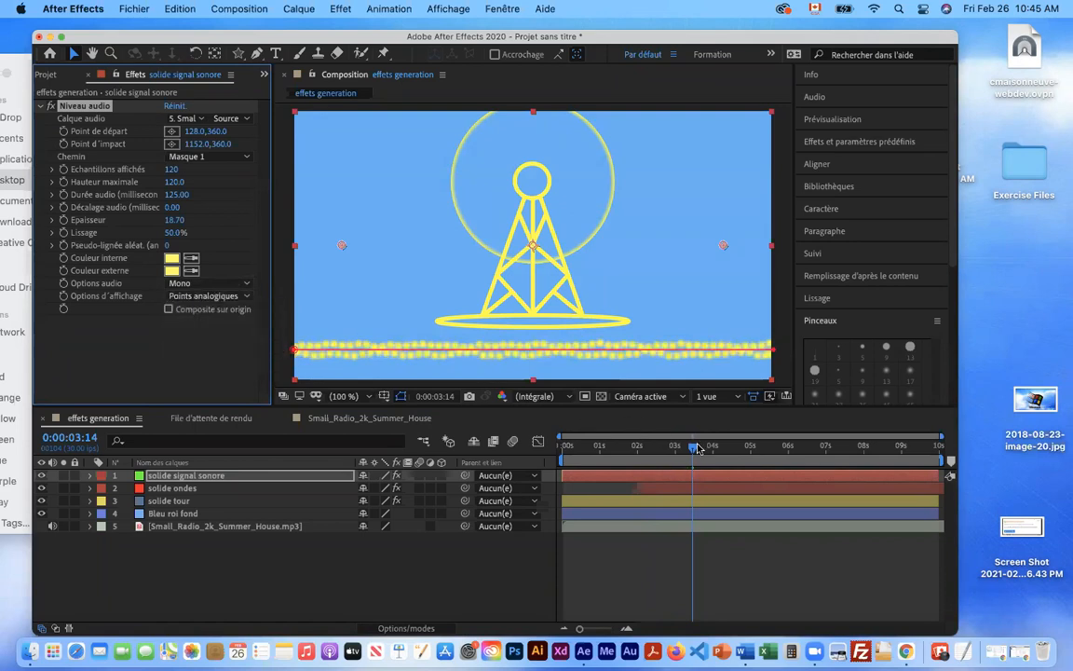
mouse_move(652, 452)
mouse_down()
mouse_move(714, 454)
mouse_move(645, 451)
mouse_move(668, 451)
mouse_up()
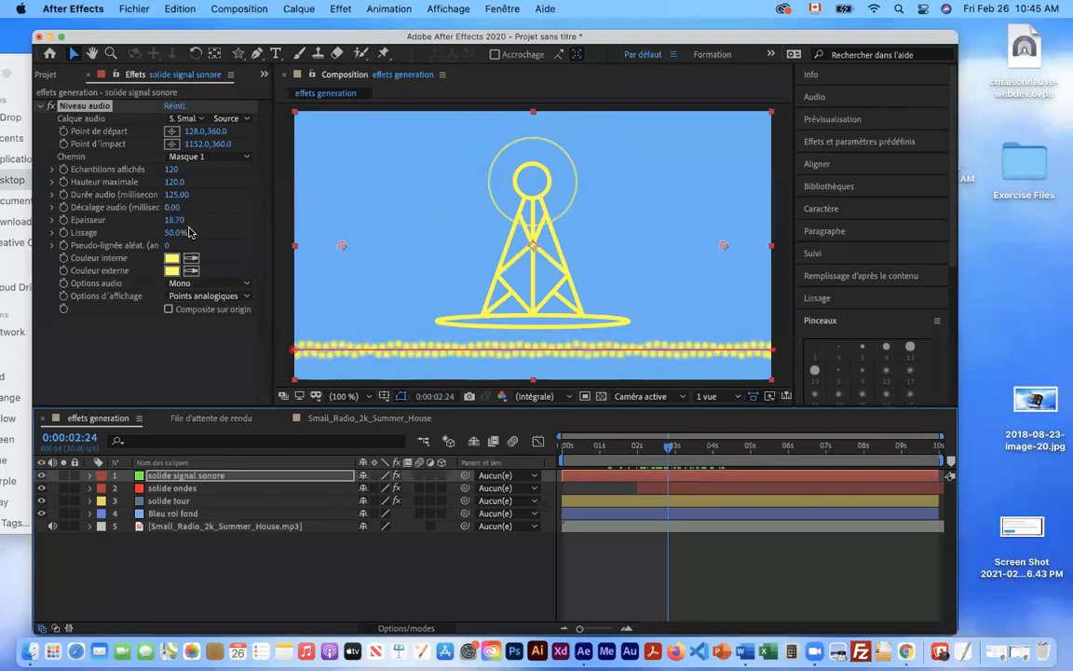
Reduce the waveform's thickness to 15.30 and set its display option to Lignes analogiques
drag(173, 220, 164, 220)
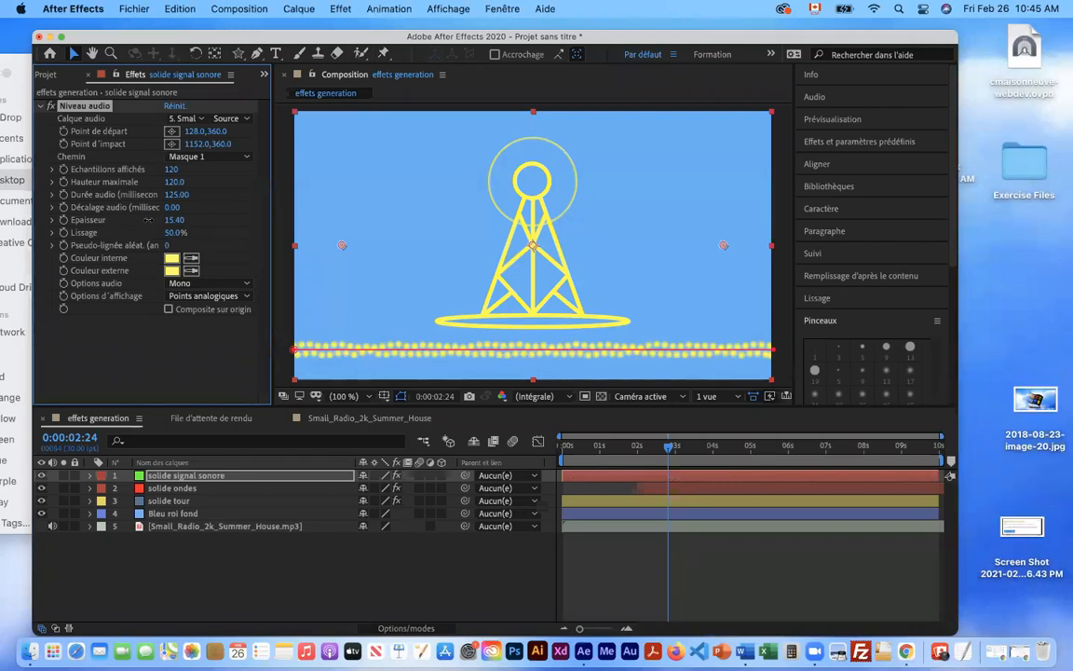
click(233, 297)
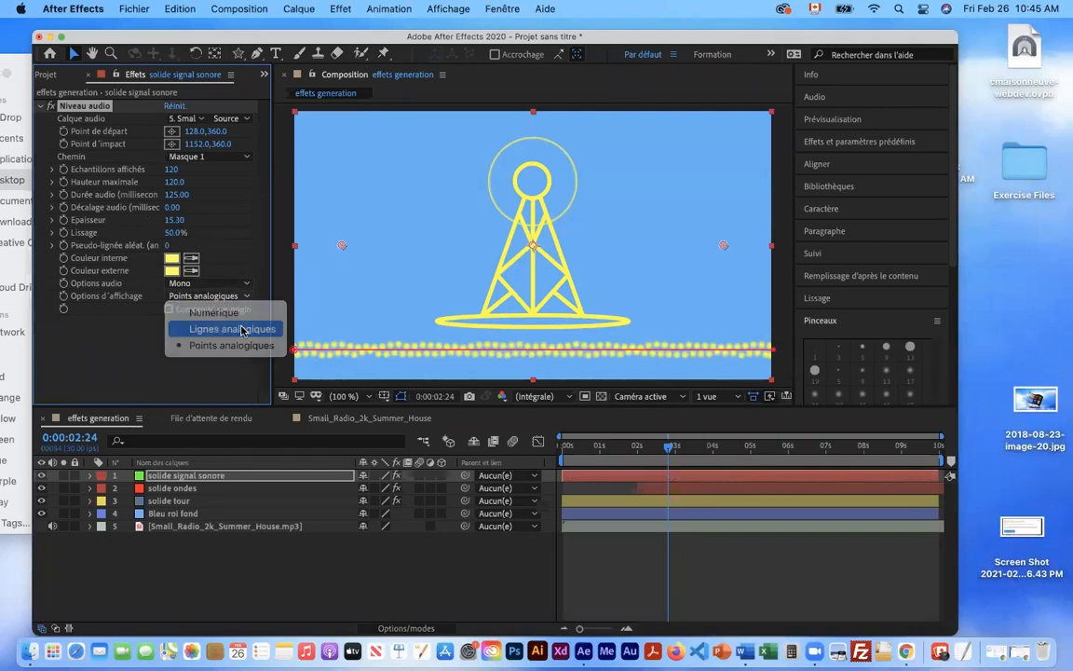
click(227, 329)
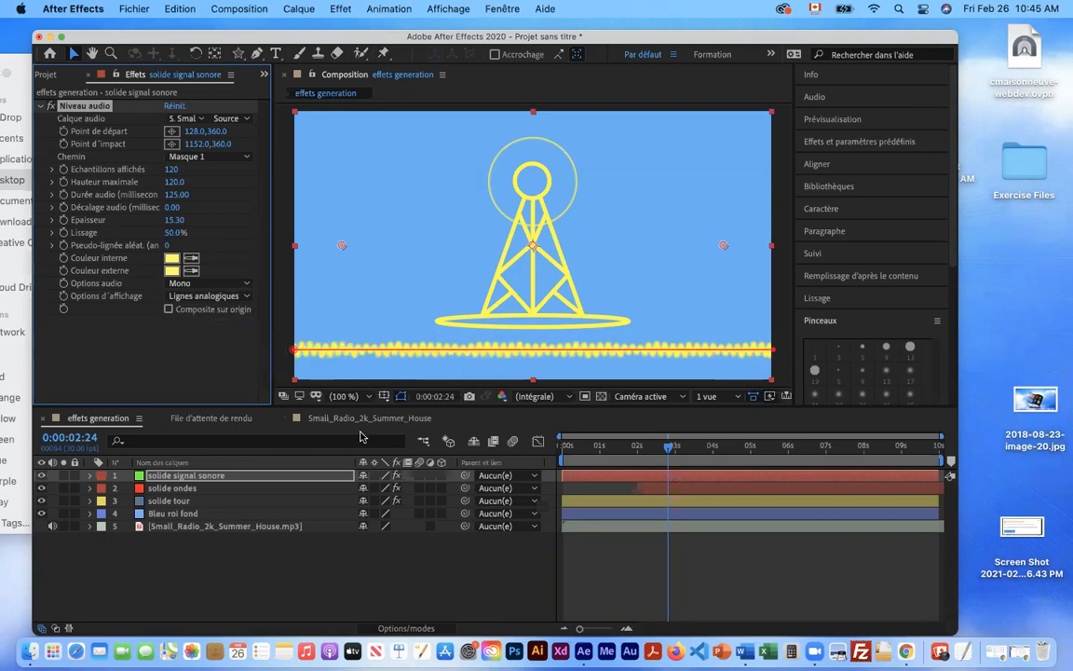
Duplicate the solide signal sonore layer and lower the copy to position 640, 398
click(268, 479)
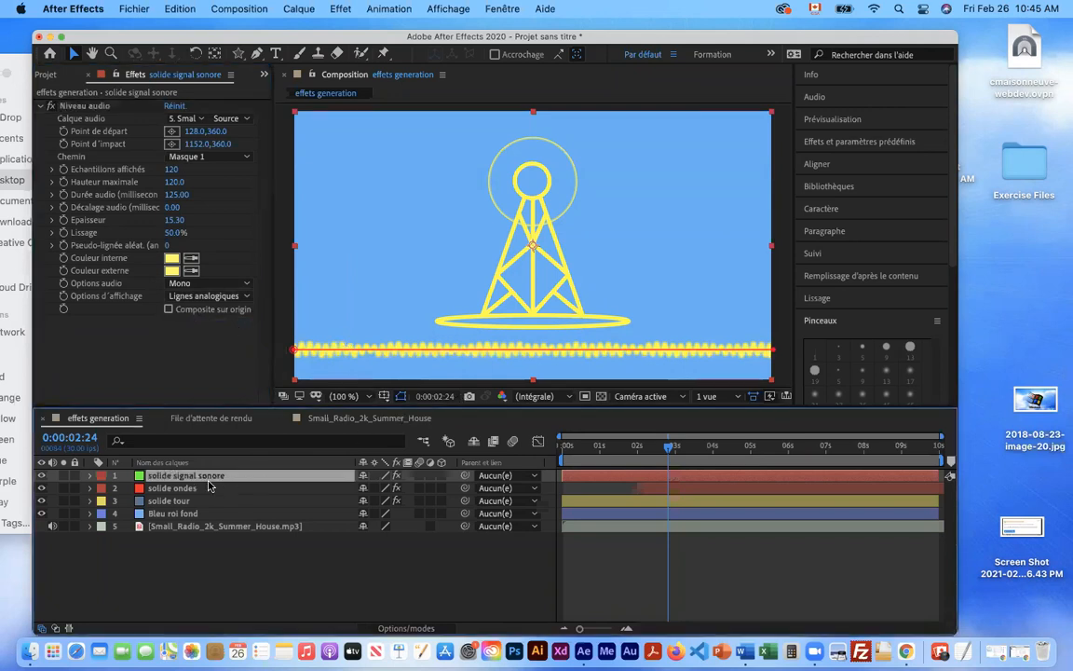
drag(671, 450, 733, 455)
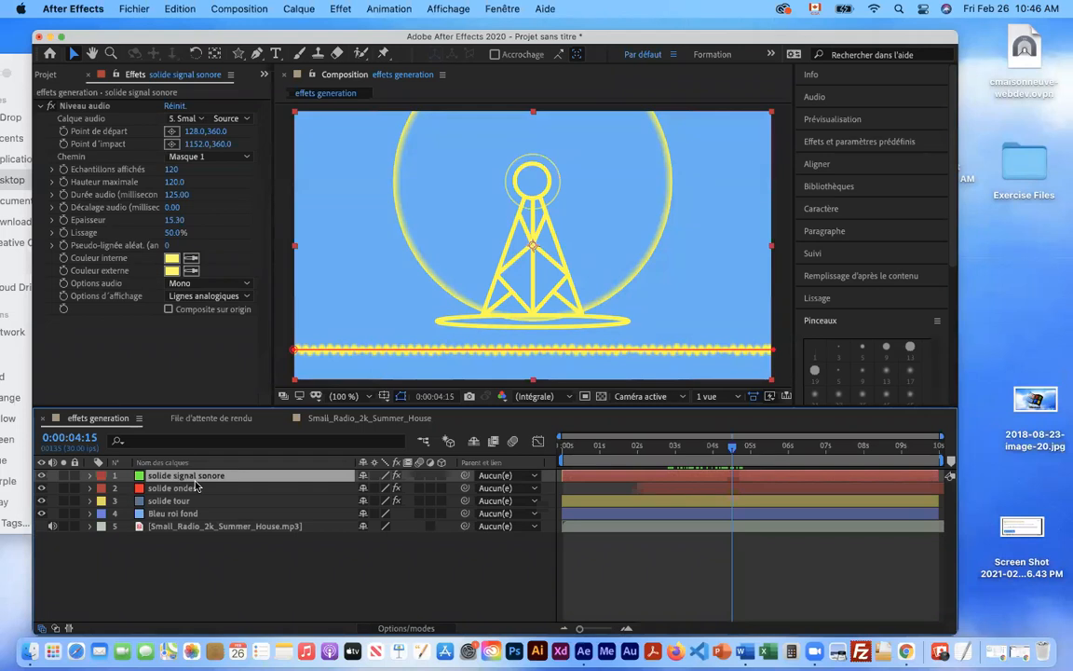
key(super+d)
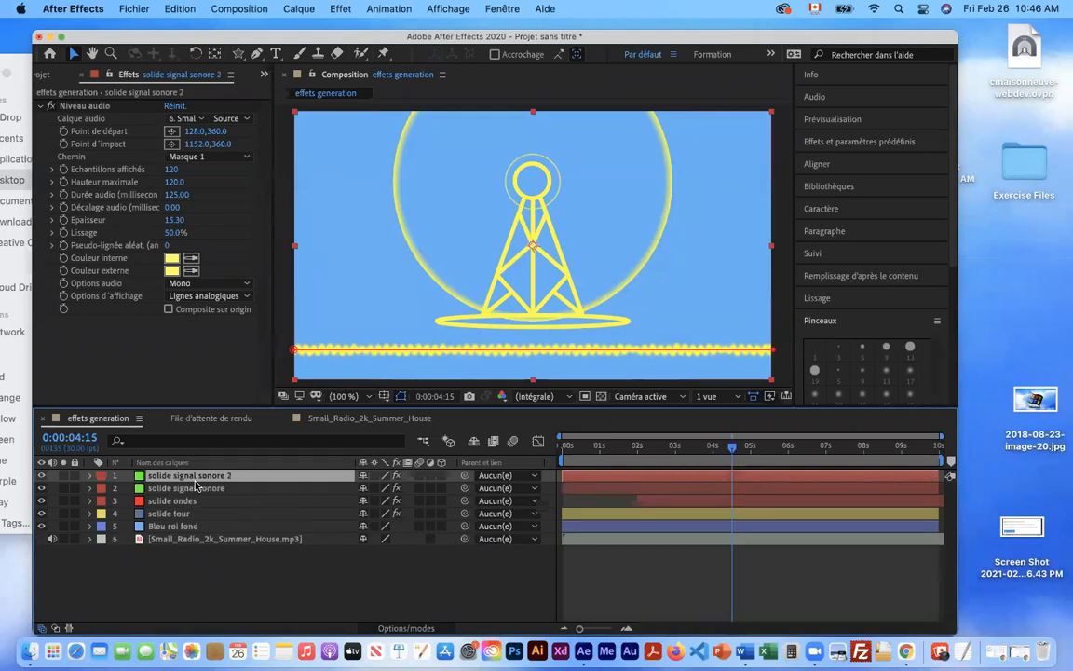
key(p)
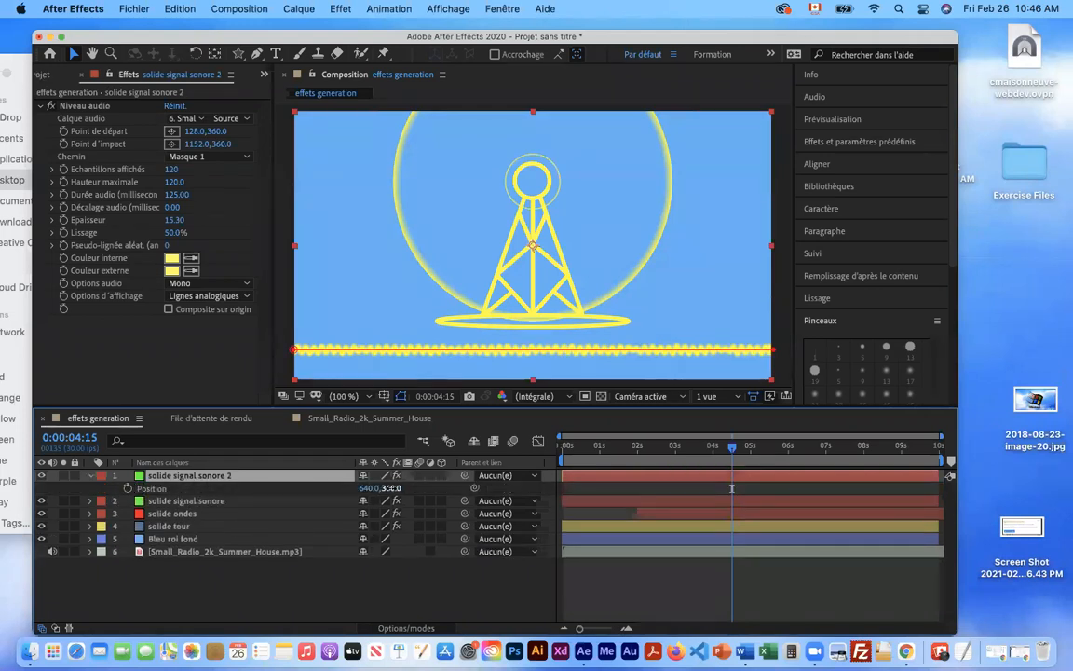
drag(420, 482, 423, 482)
key(Return)
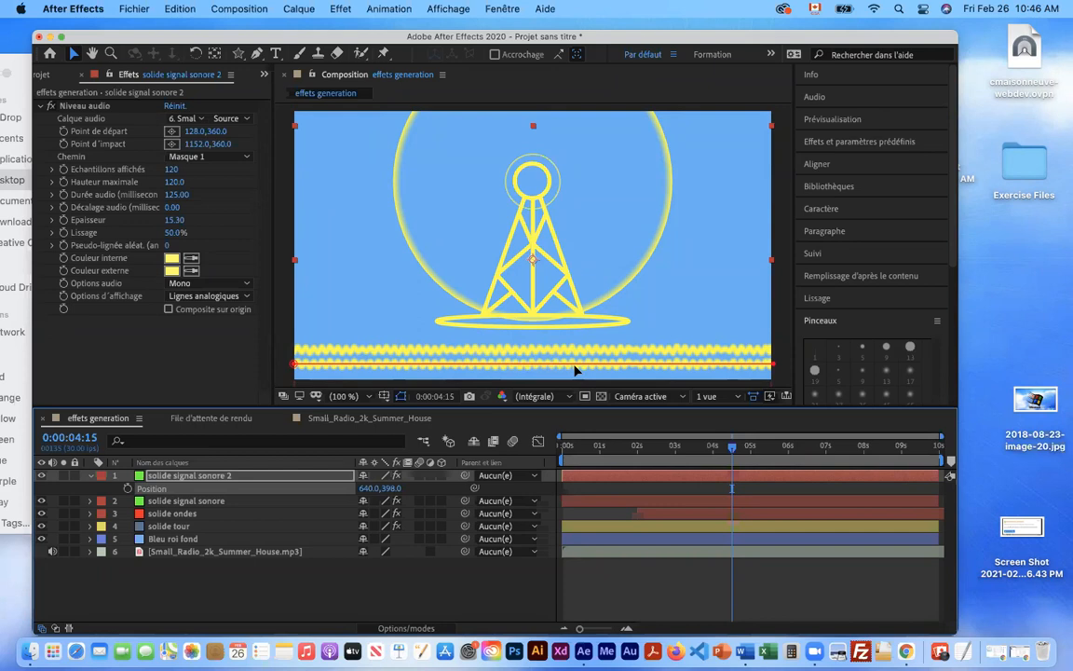
Set the display option of solide signal sonore 2 to Numérique and check it at another time in the animation
click(204, 296)
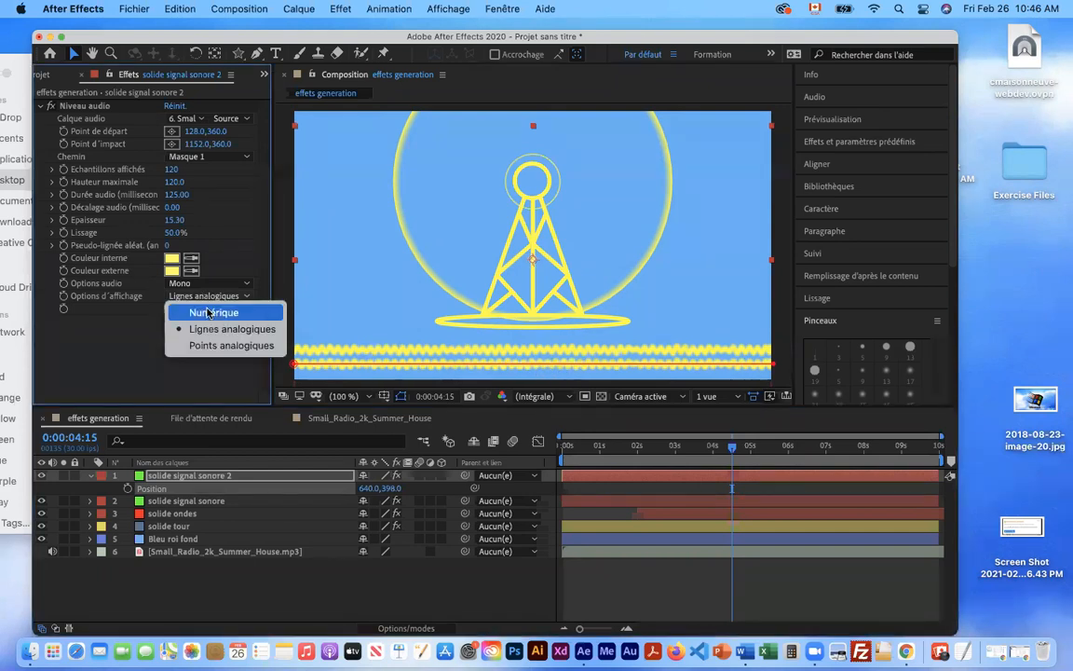
click(210, 313)
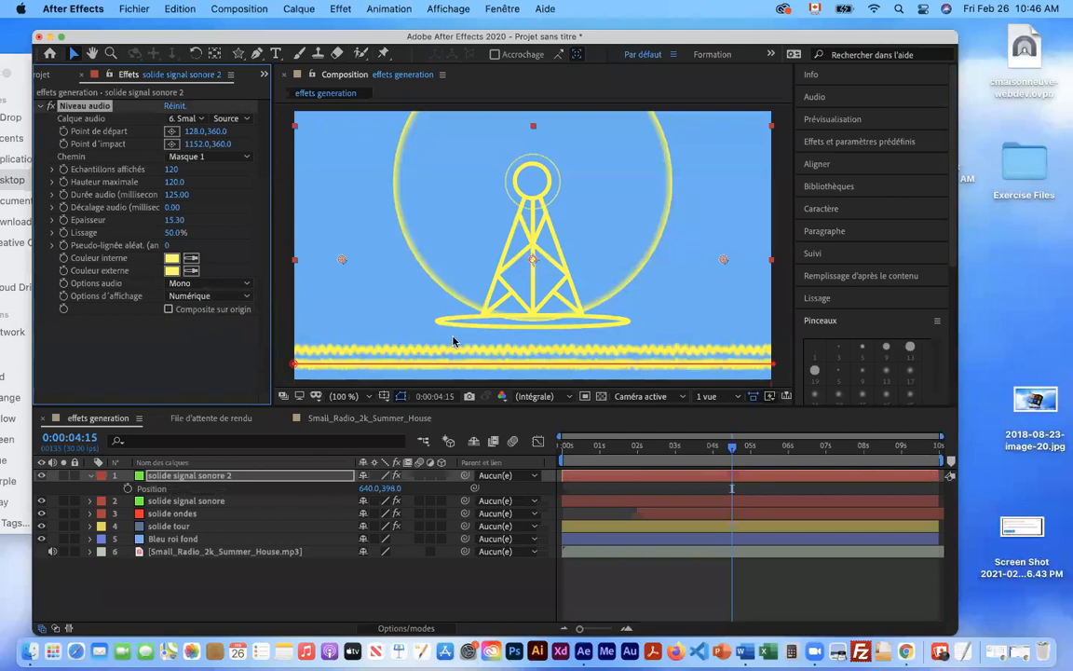
drag(736, 451, 683, 439)
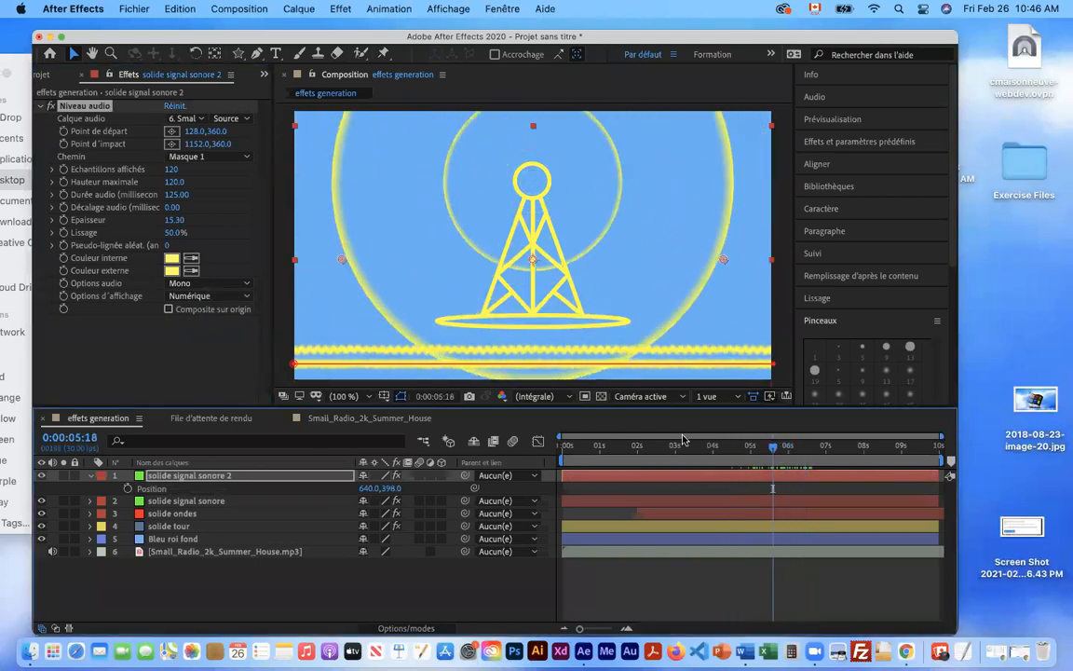
Duplicate the original solide signal sonore layer again and place the copy at the top of the layer stack
click(195, 501)
key(super+d)
drag(195, 501, 202, 471)
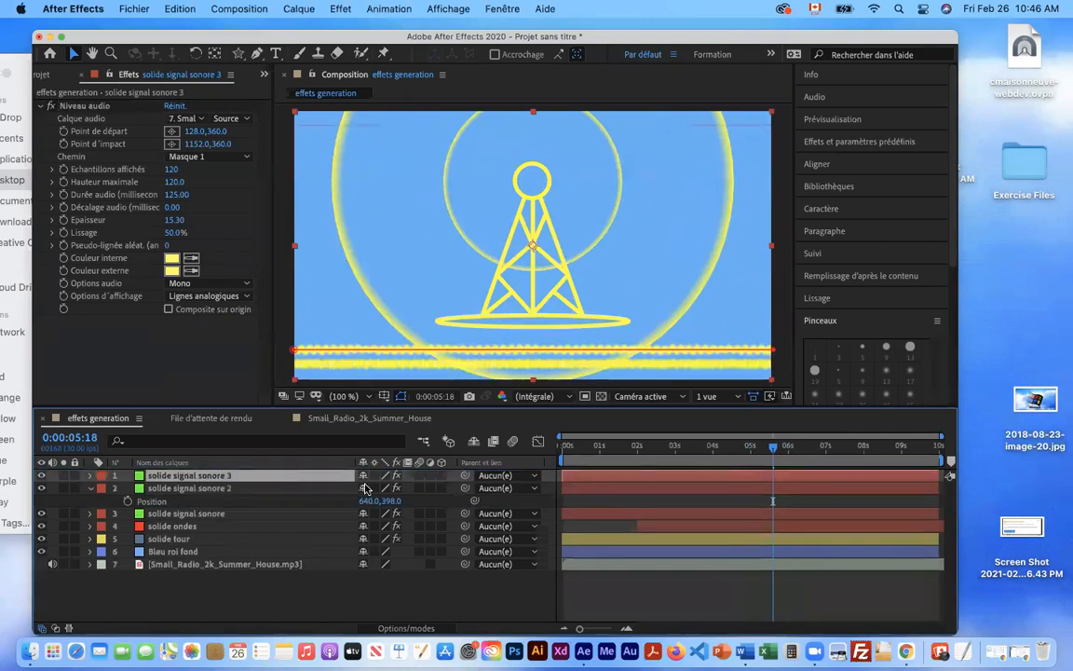
Raise solide signal sonore 3 to position 640, 330 and set its display option to Numérique
key(p)
mouse_move(389, 488)
mouse_down()
mouse_move(352, 488)
mouse_move(373, 487)
mouse_up()
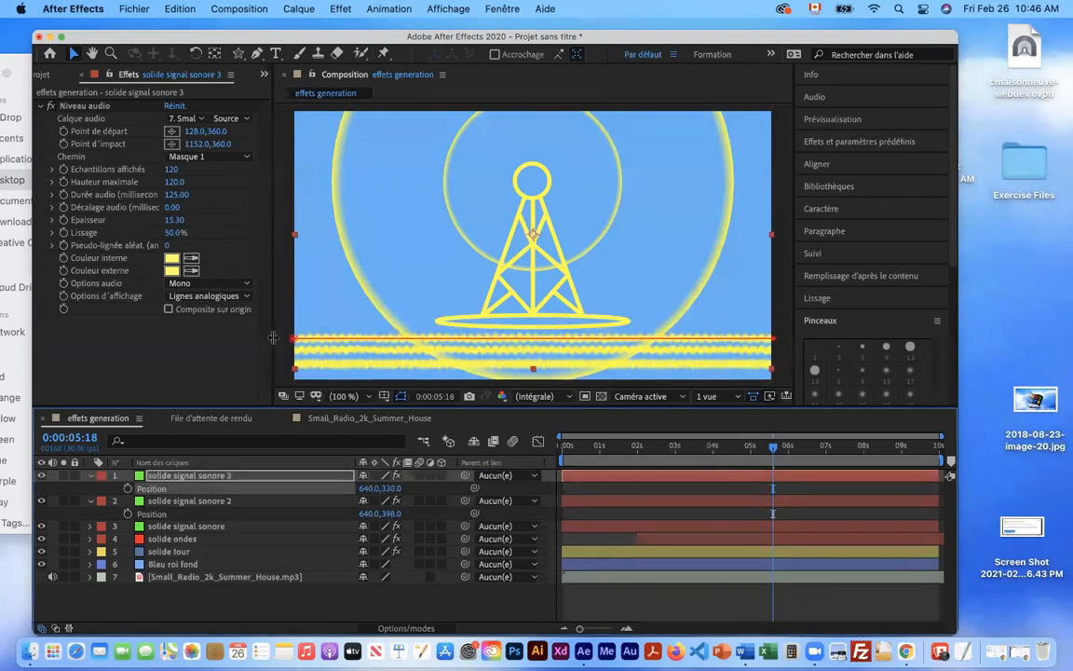
click(248, 296)
click(228, 310)
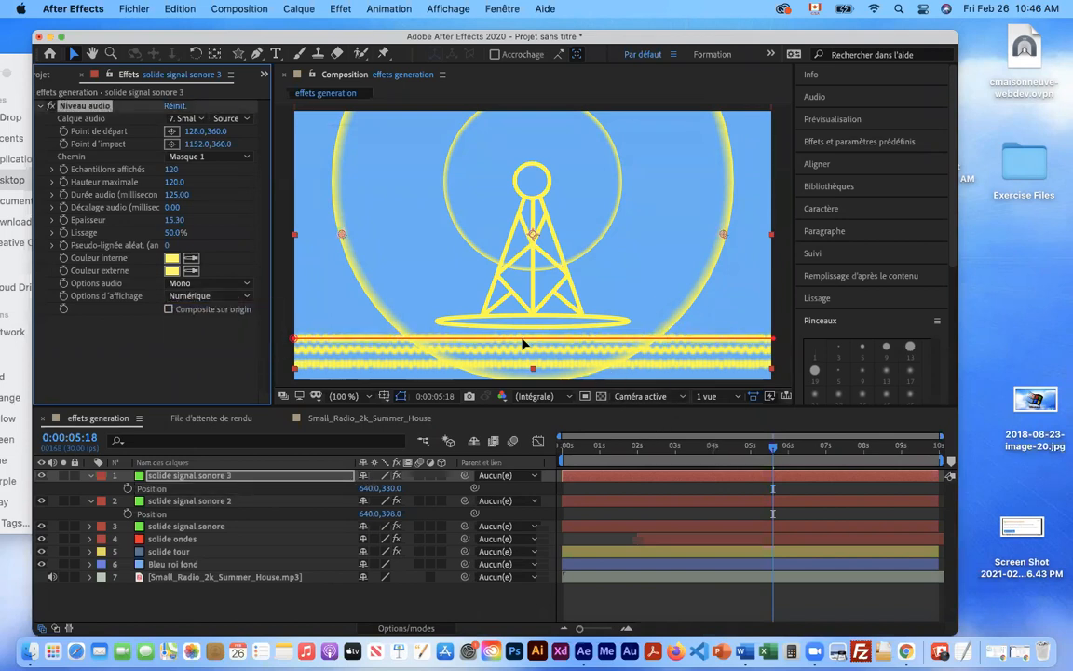
Set the Y position of solide signal sonore 3 to 320 and preview the animation from the start
drag(388, 487, 381, 488)
drag(773, 449, 522, 454)
key(space)
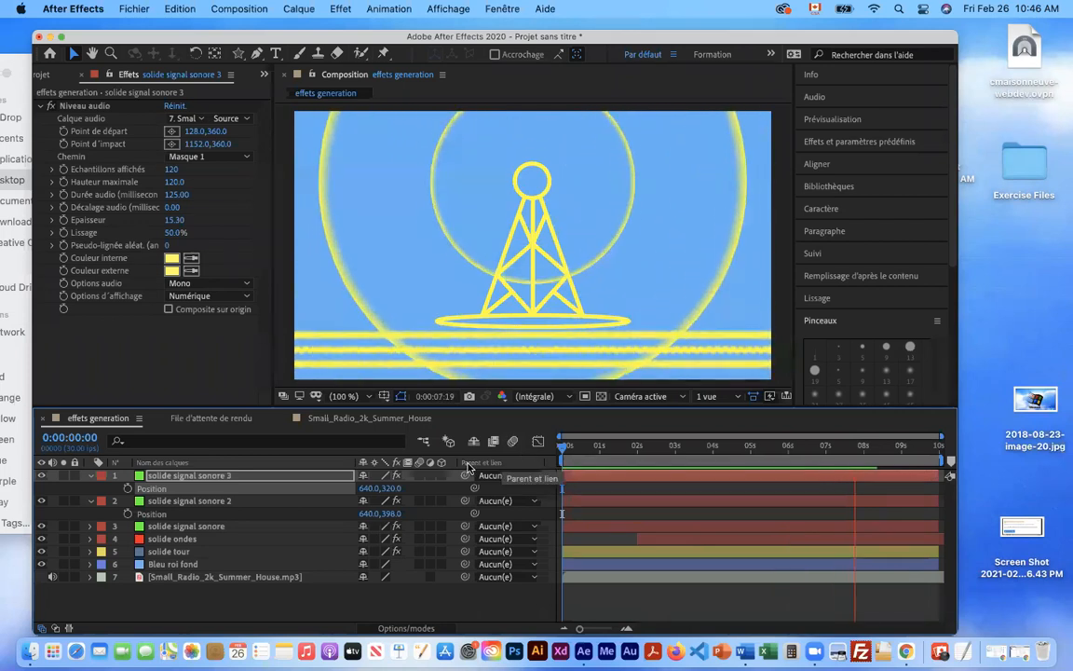
key(space)
Shift solide signal sonore 3, 2 and the original together down to Y positions 350, 428 and 390, and check the frame at 0:00:05:18
click(234, 475)
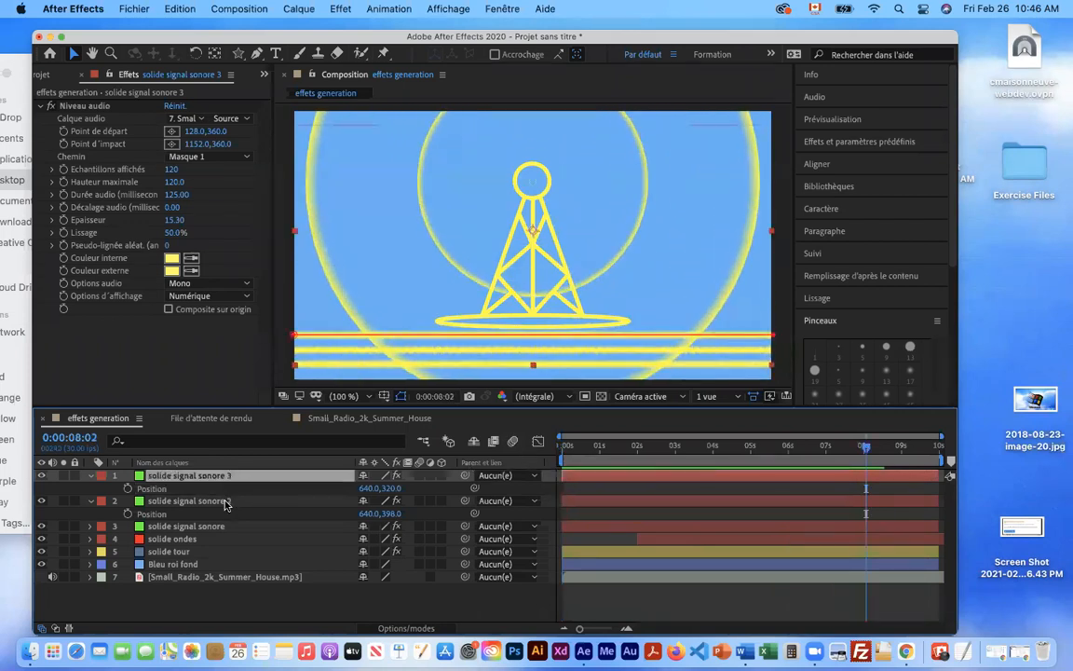
shift+click(224, 502)
shift+click(220, 528)
key(p)
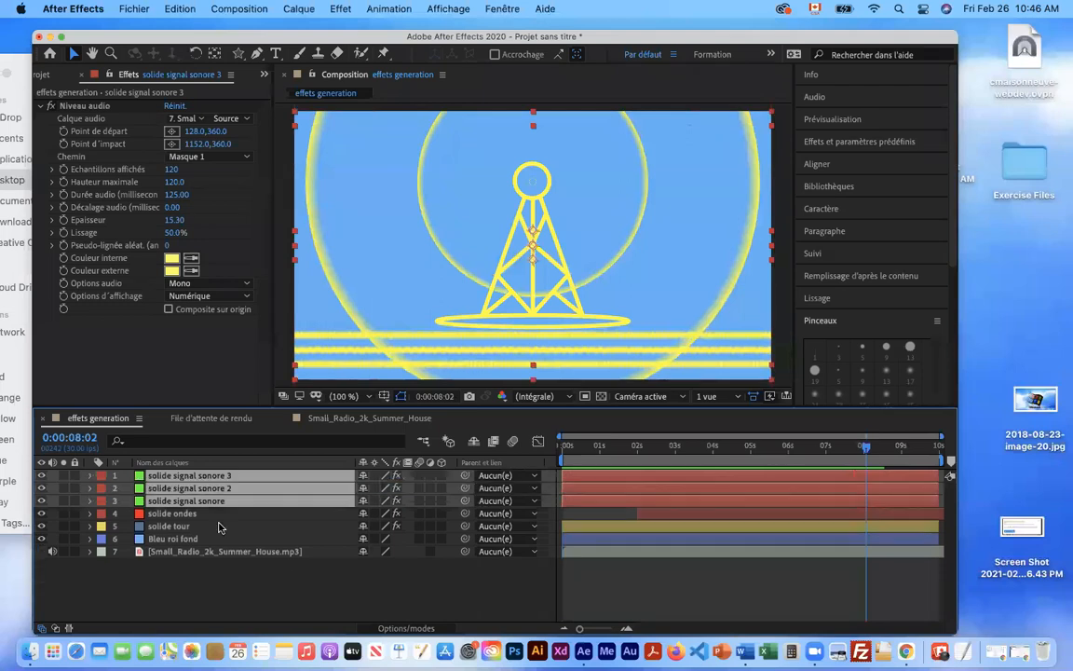
key(p)
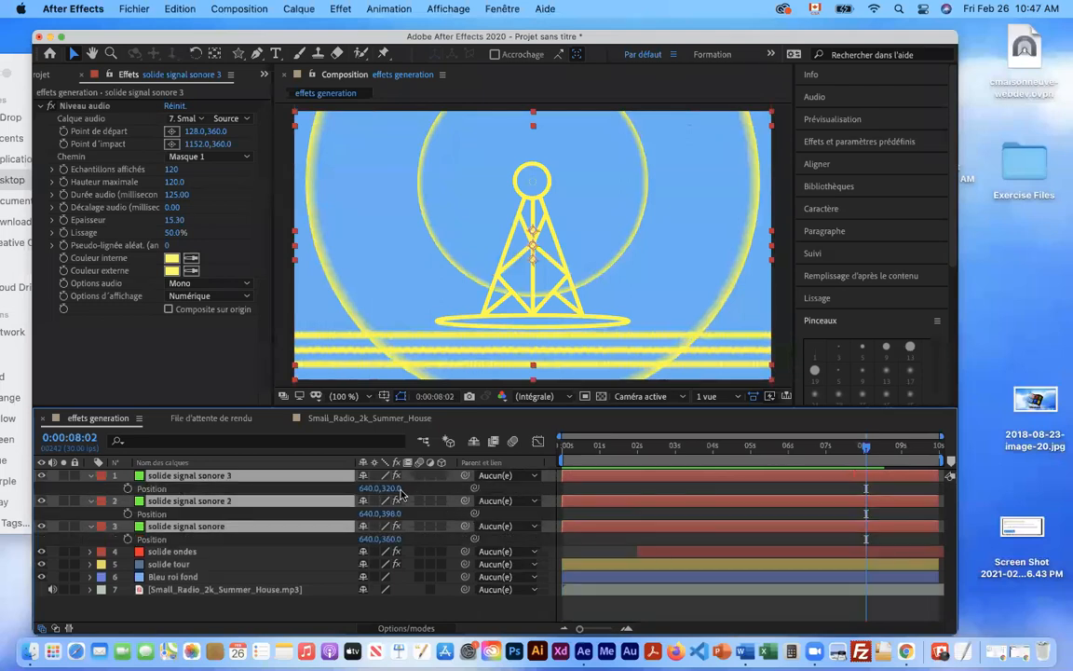
drag(398, 489, 421, 487)
drag(863, 452, 772, 451)
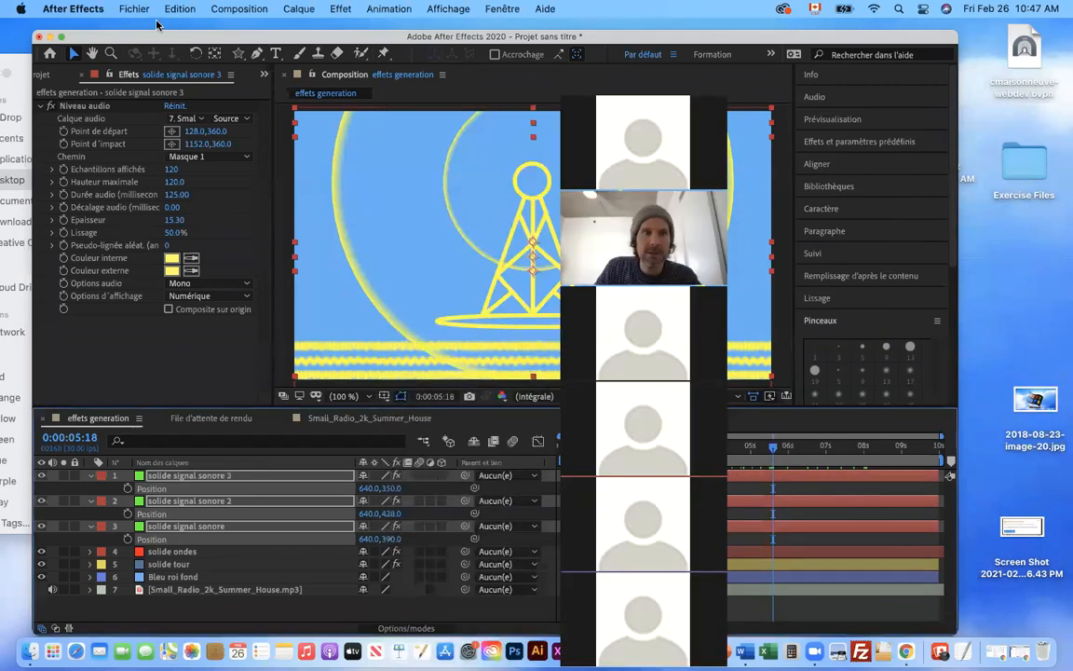
click(133, 8)
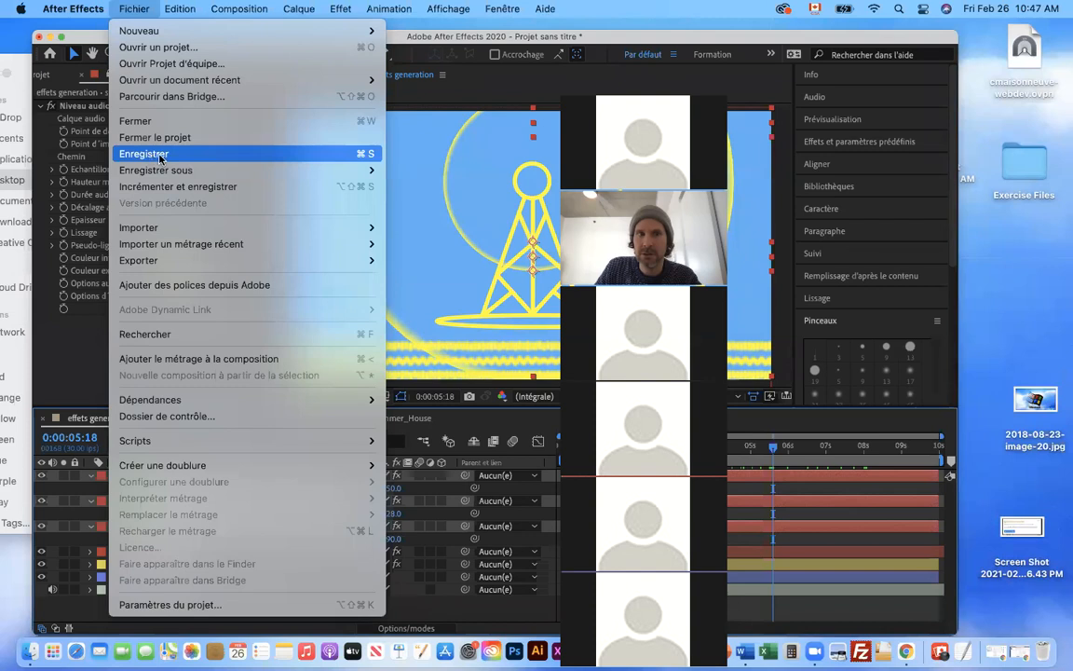
click(135, 9)
drag(191, 40, 183, 32)
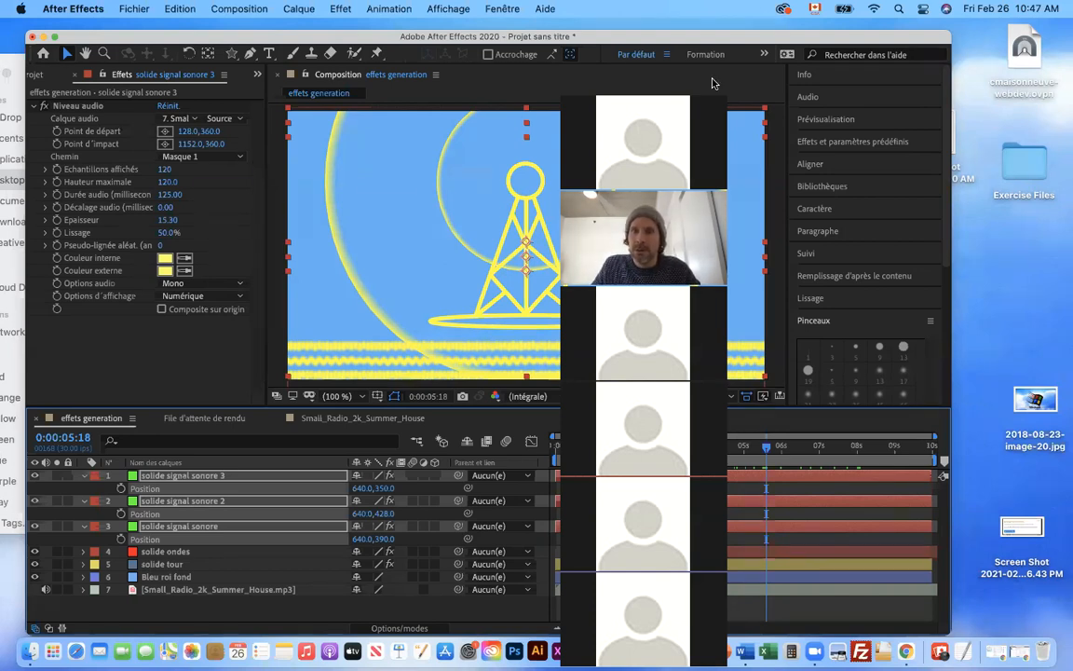
drag(365, 73, 588, 103)
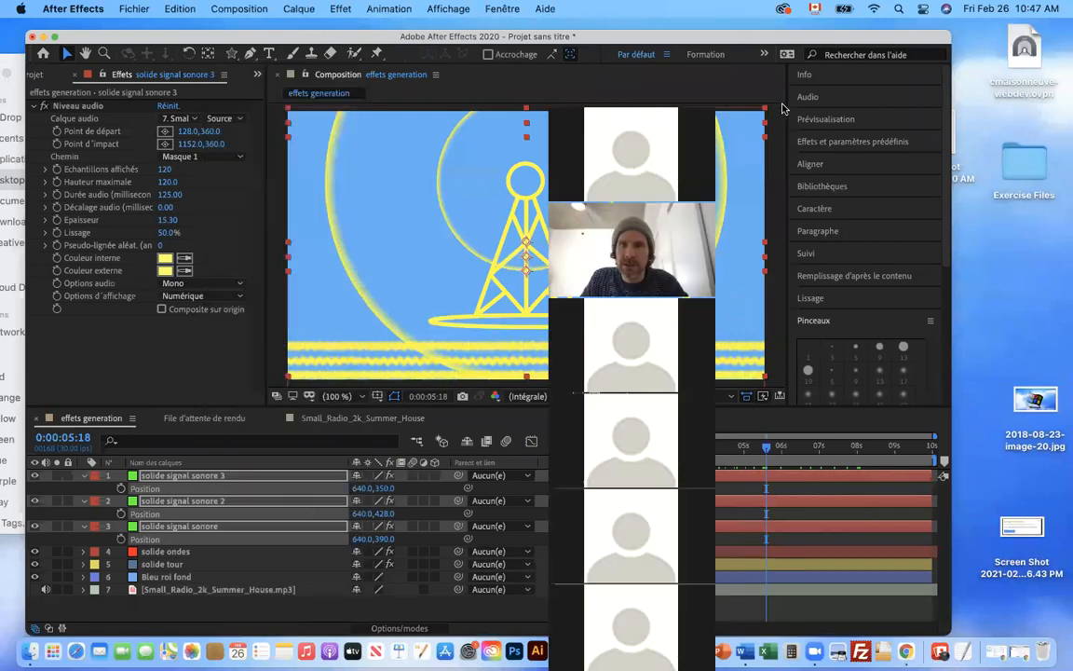
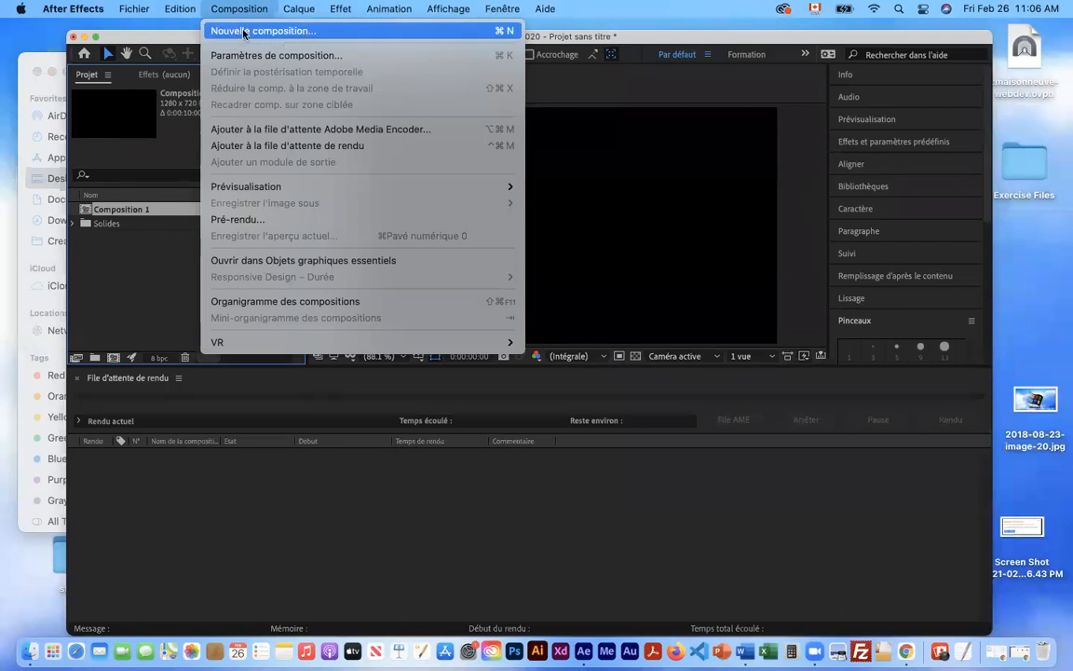
Move the application window up and enlarge it to cover more of the screen
click(252, 9)
drag(210, 35, 184, 24)
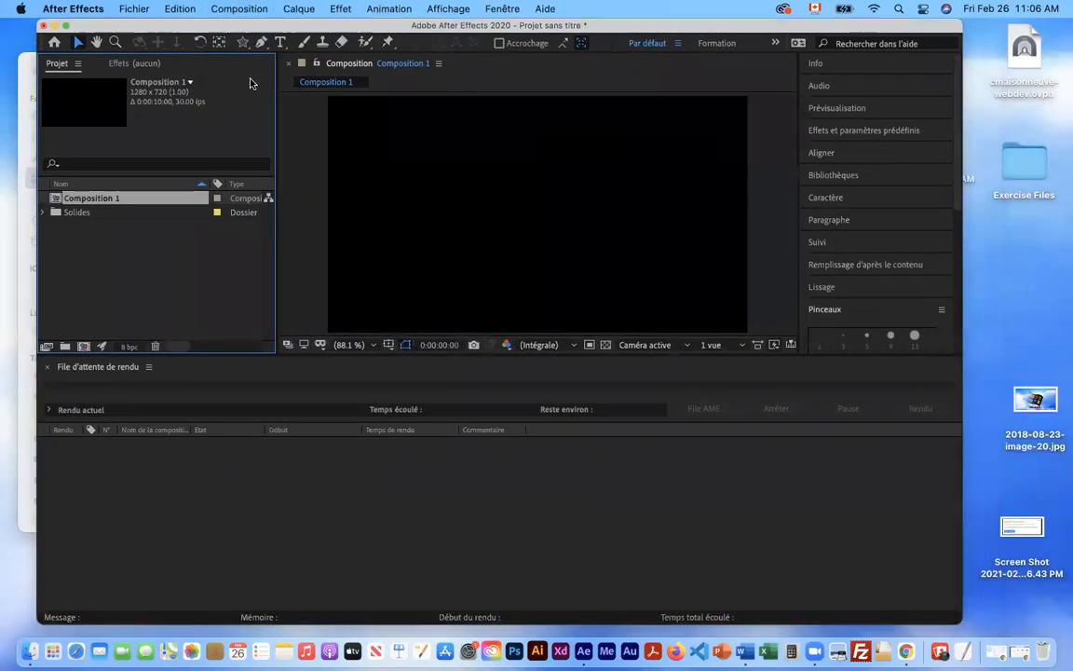
drag(961, 621, 1057, 634)
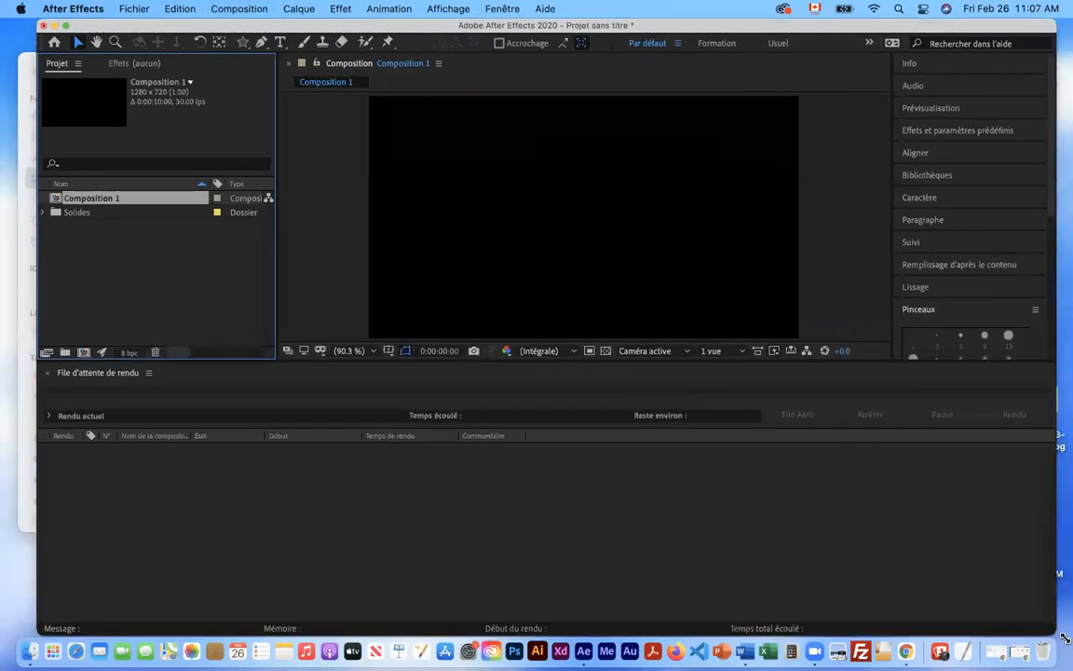
Rename Composition 1 in the project as "effet griffonnage"
click(99, 202)
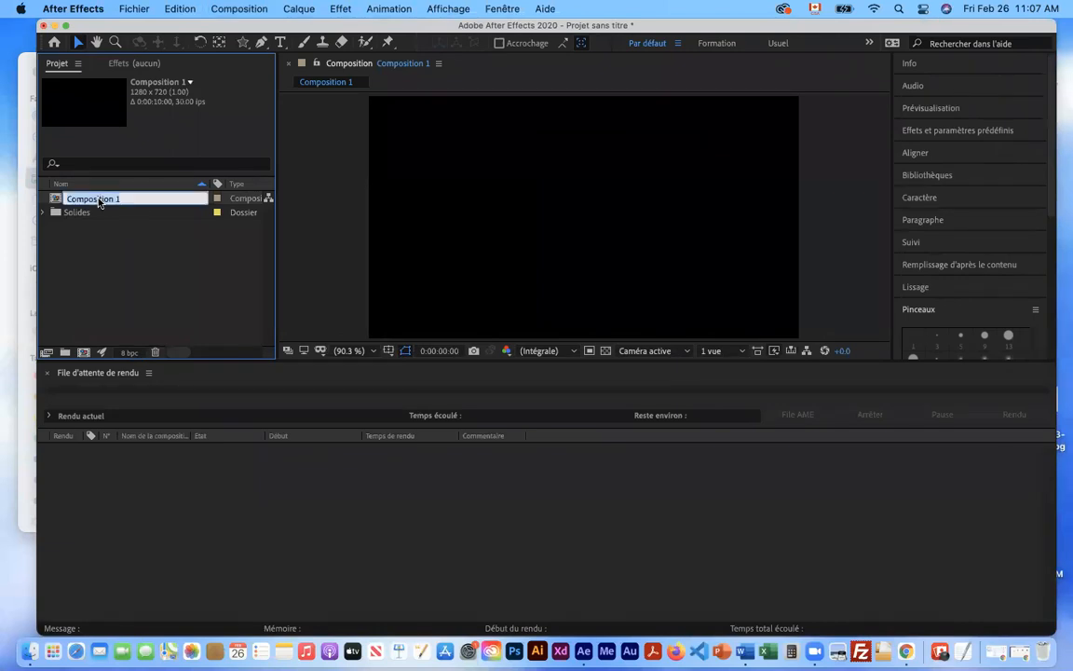
text(e)
text(ffet griffonage)
key(Left)
key(Left)
key(Left)
text(n)
key(Return)
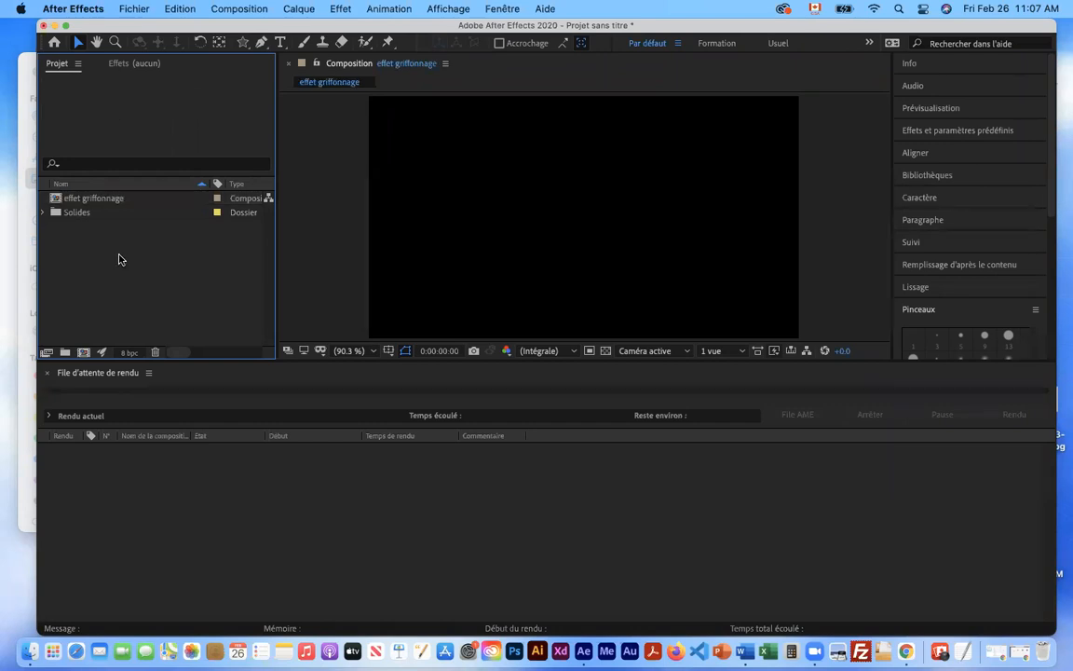
Open the file import dialog and preview SketchY Mix.wav and the pexels doodle JPG in the 2_Media folder
drag(177, 25, 247, 25)
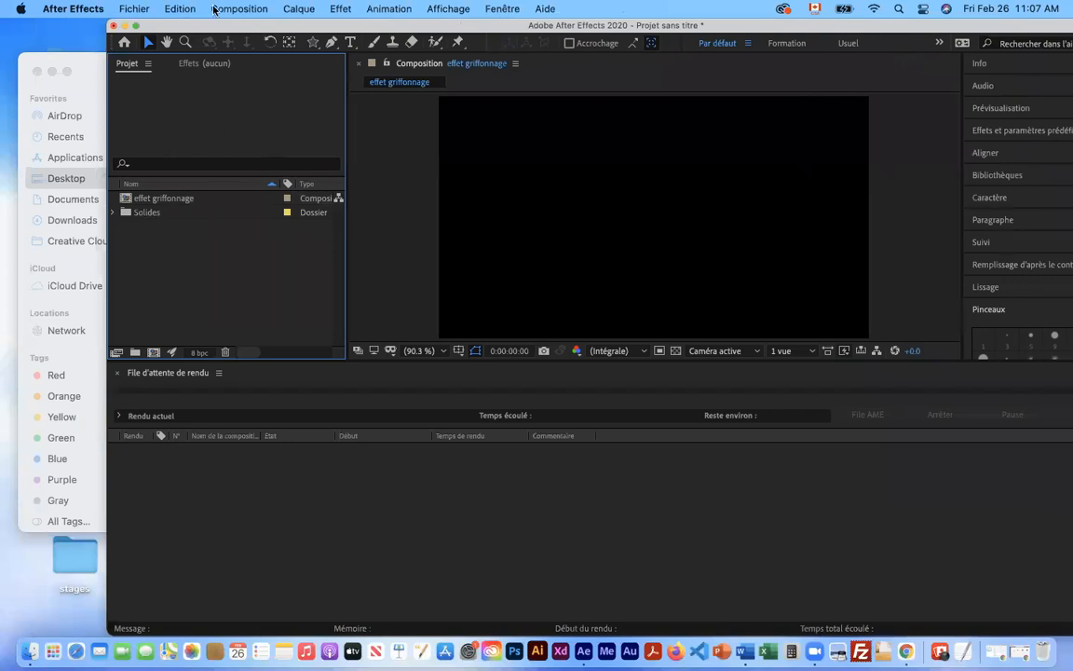
click(133, 10)
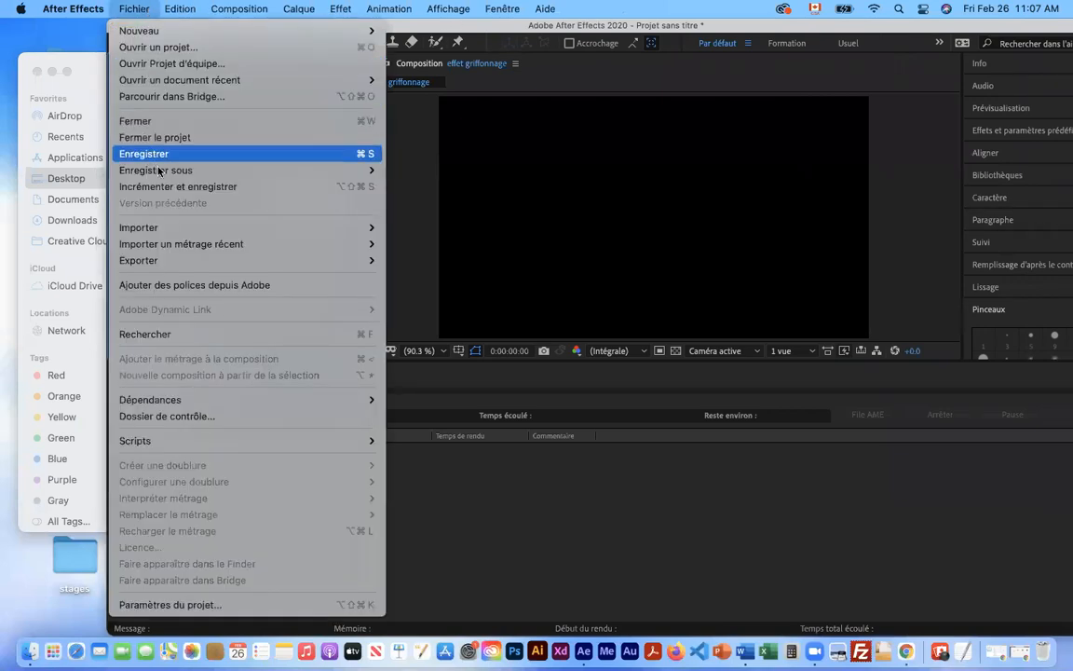
mouse_move(296, 228)
click(414, 244)
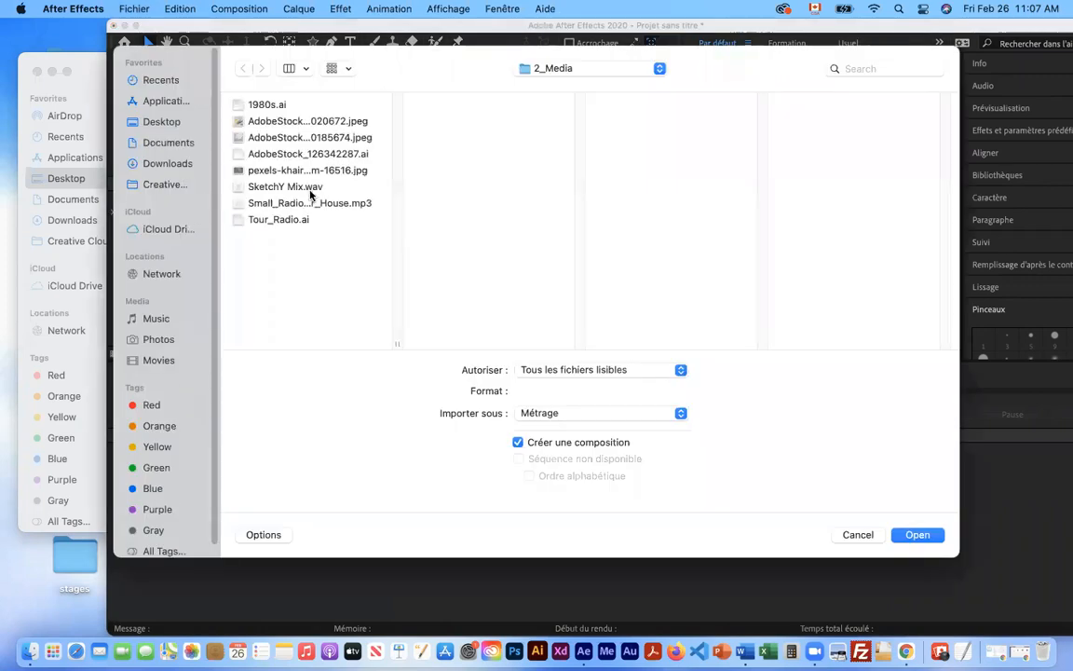
click(310, 189)
key(space)
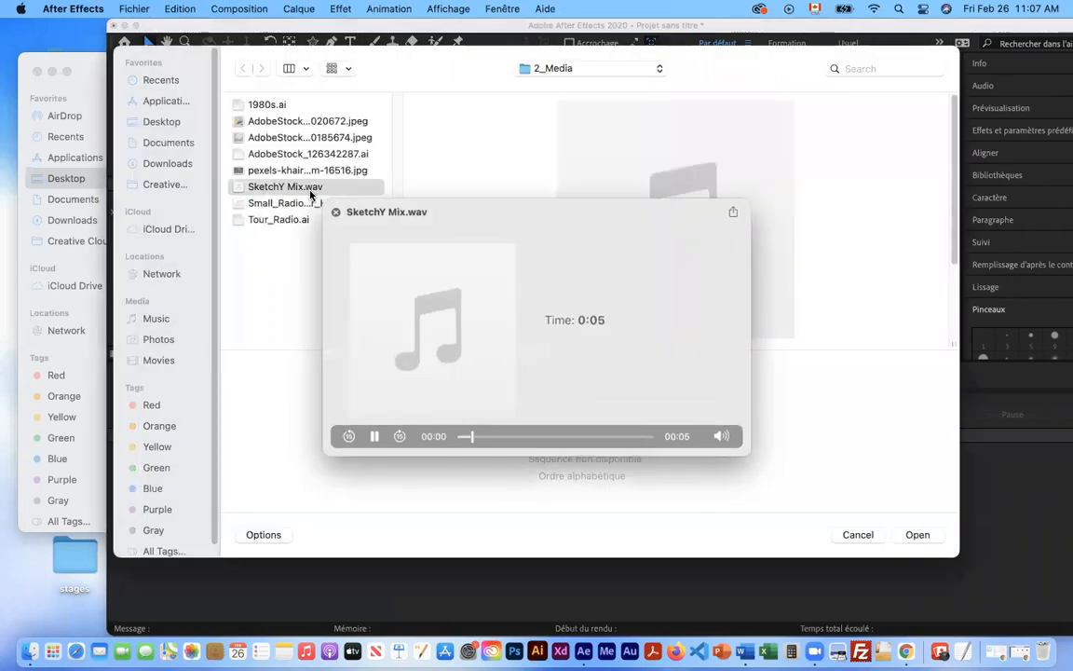
key(space)
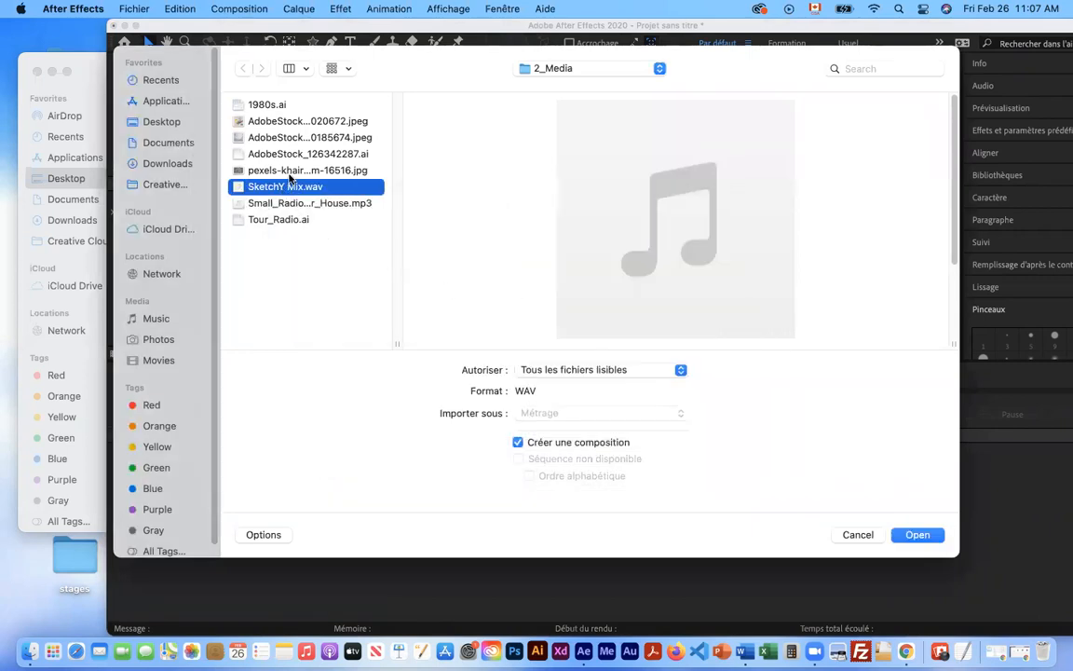
click(291, 173)
key(space)
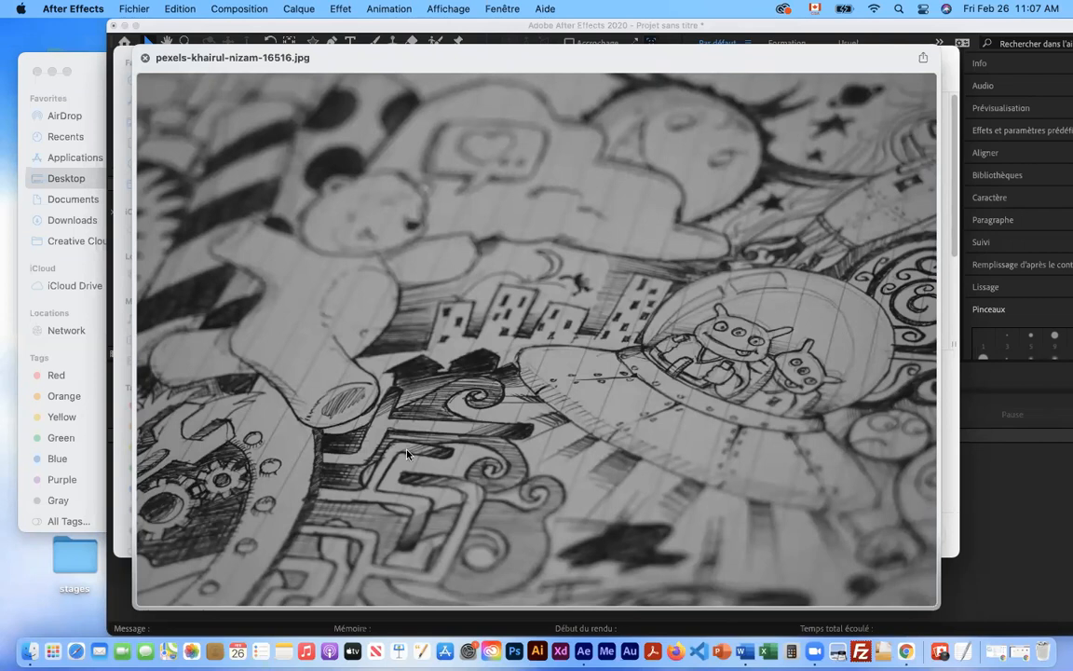
key(space)
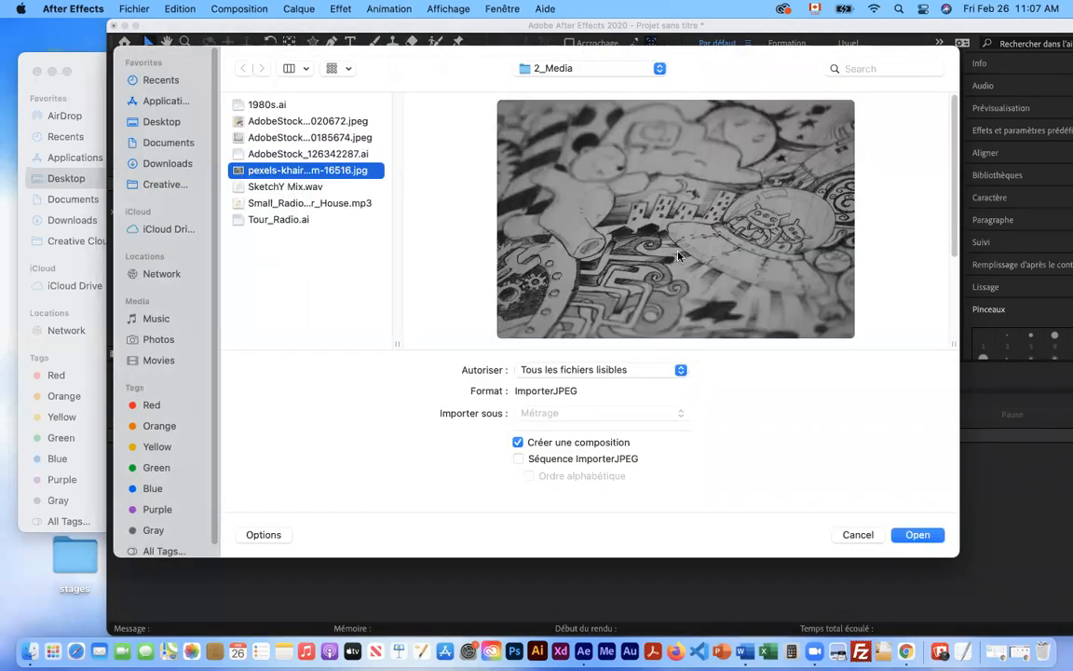
Import the pexels doodle JPG and SketchY Mix.wav into the project without creating a composition from them
shift+click(292, 192)
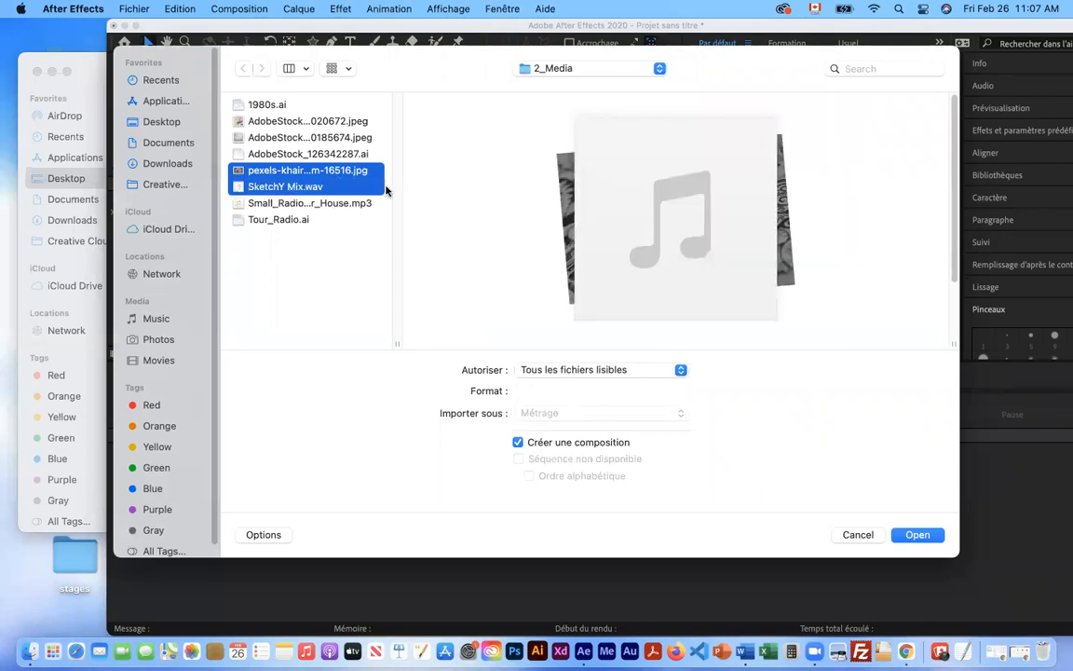
click(917, 534)
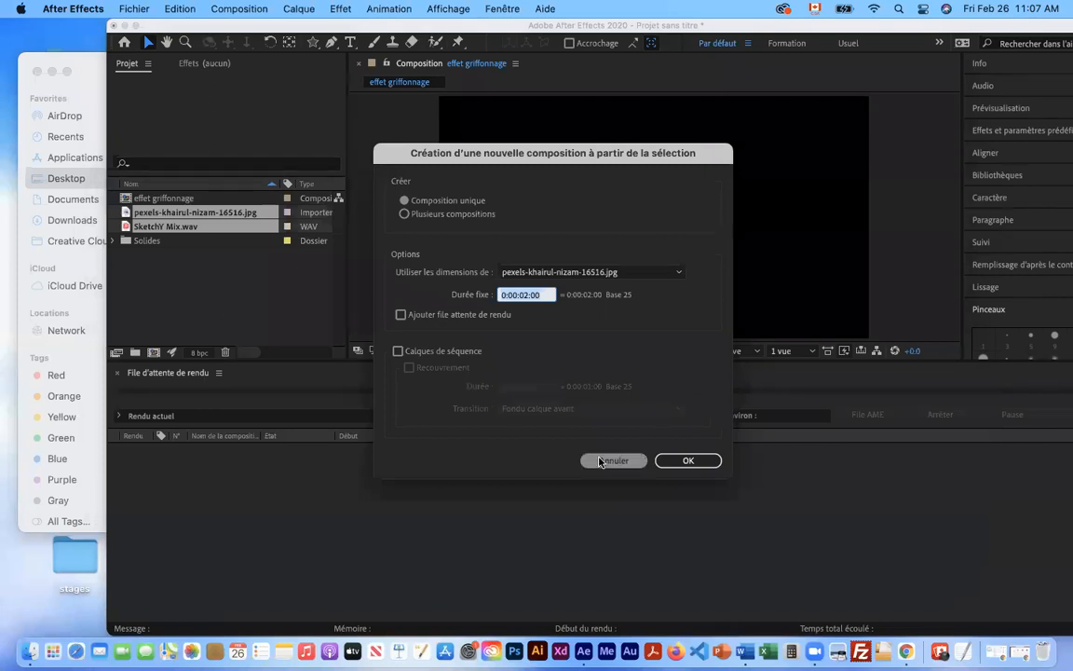
click(601, 460)
click(177, 263)
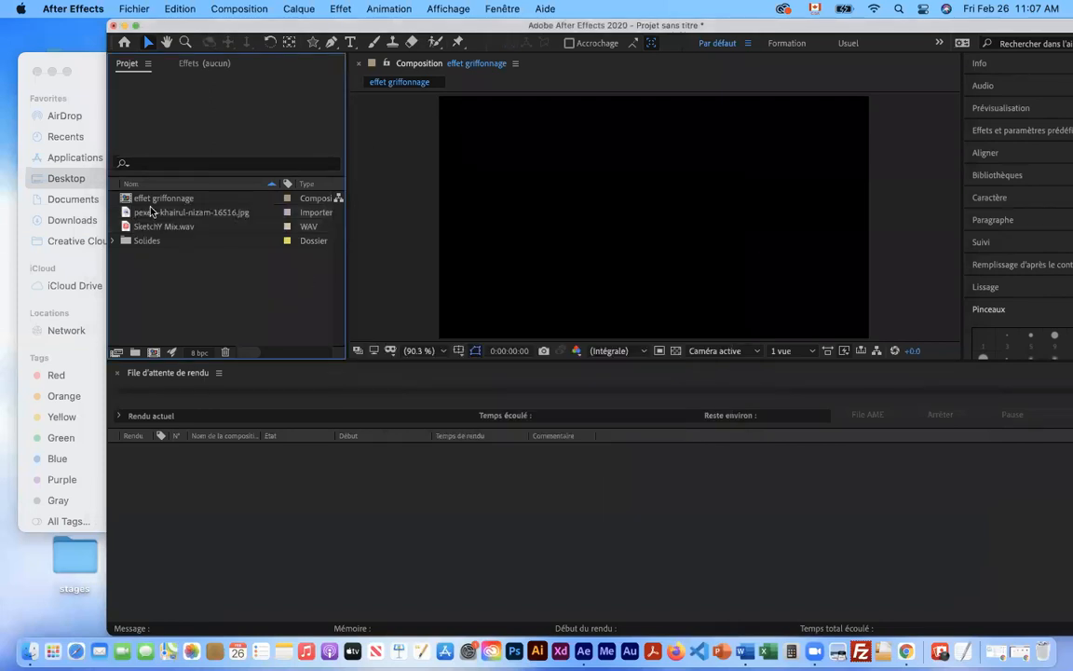
Open the effet griffonnage composition in the timeline and add SketchY Mix.wav to it as a layer
click(159, 200)
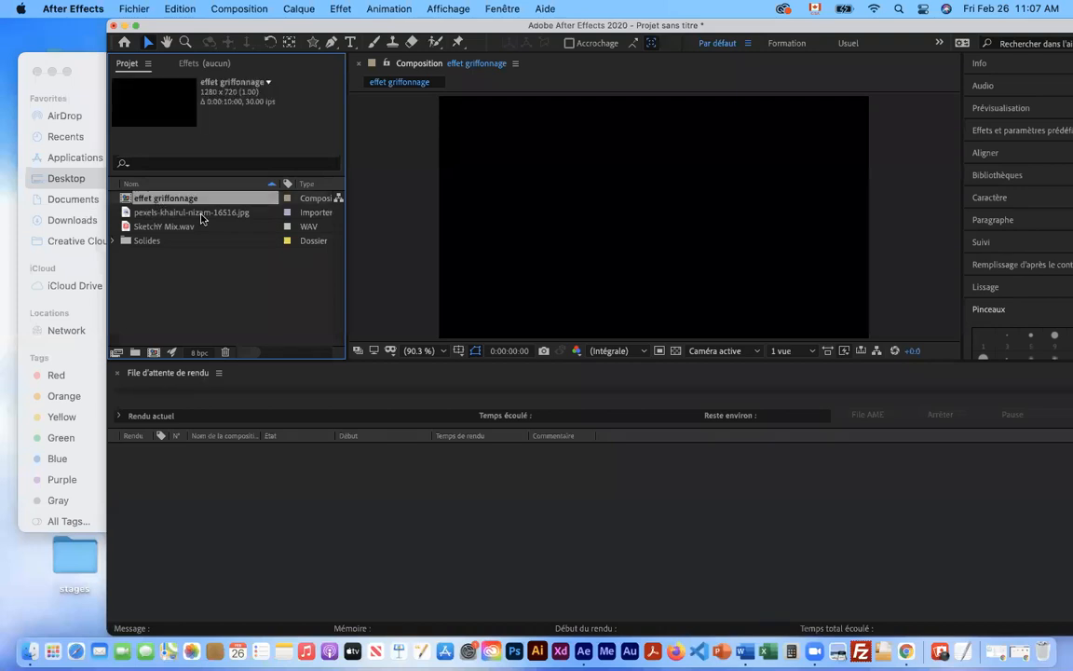
mouse_move(125, 228)
mouse_down()
mouse_move(177, 447)
mouse_move(162, 314)
mouse_move(135, 214)
mouse_up()
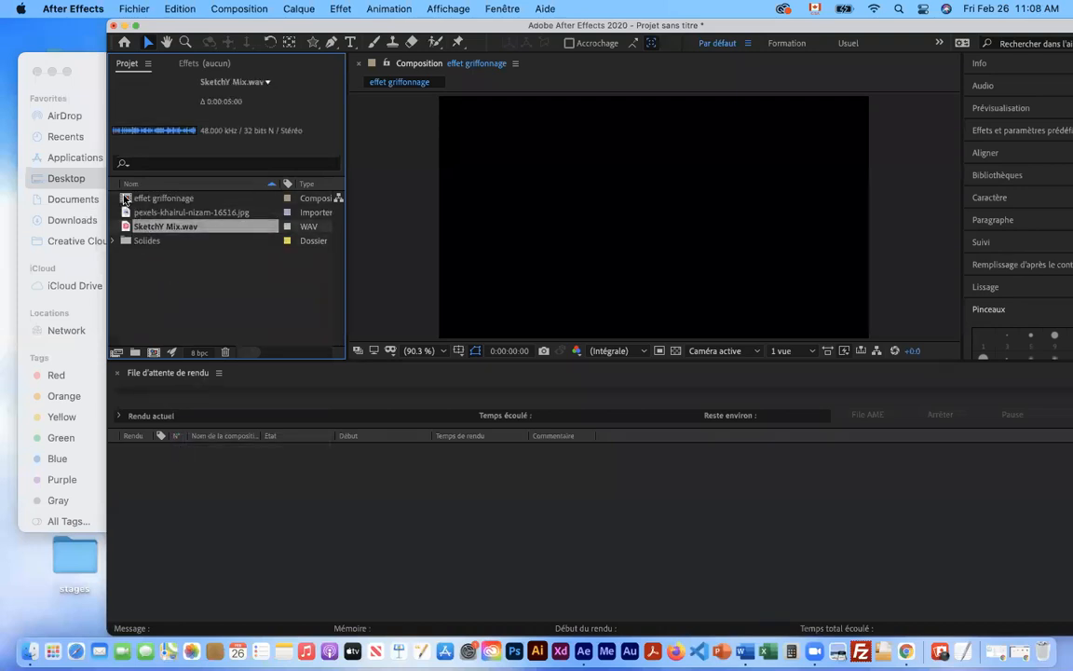
double_click(125, 198)
drag(130, 227, 170, 438)
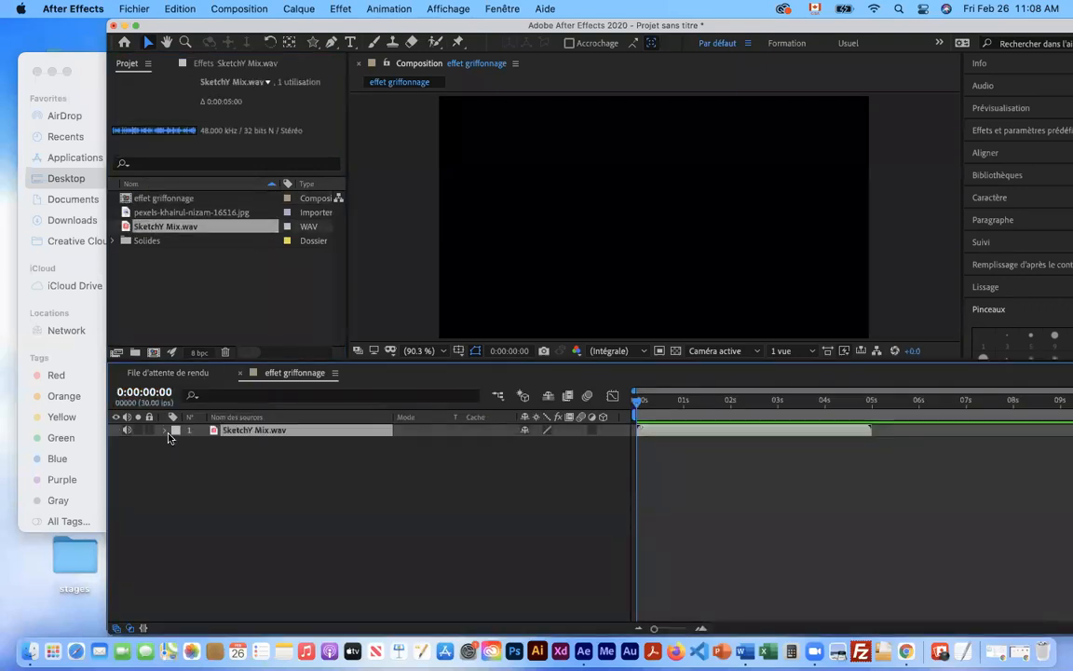
drag(341, 25, 271, 25)
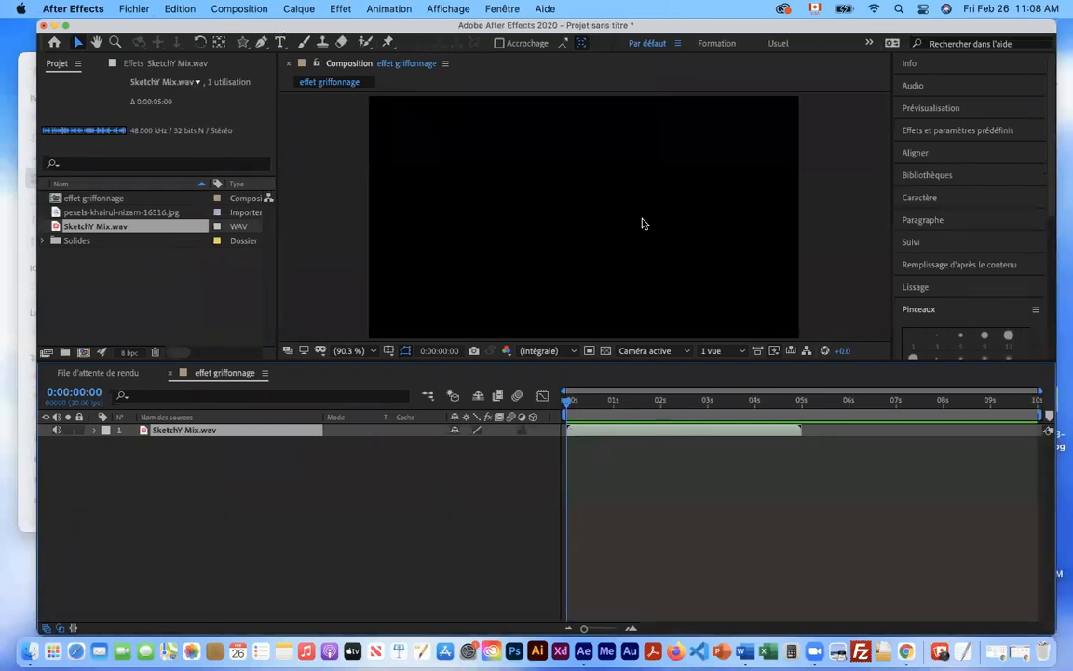
Set the duration of the effet griffonnage composition to 5 seconds
click(294, 11)
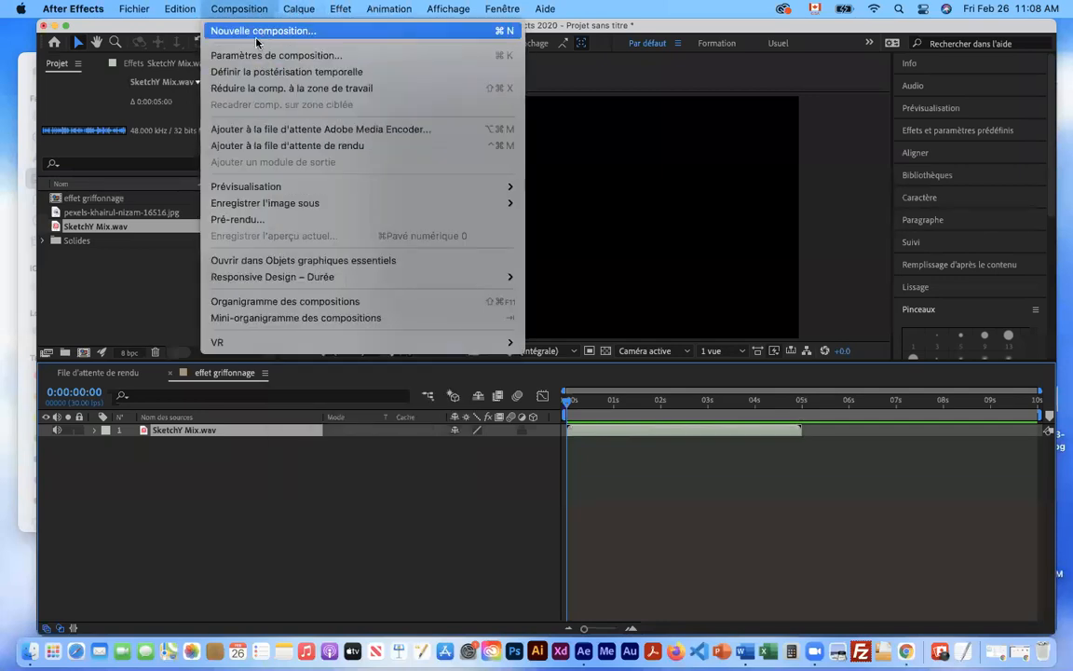
click(310, 58)
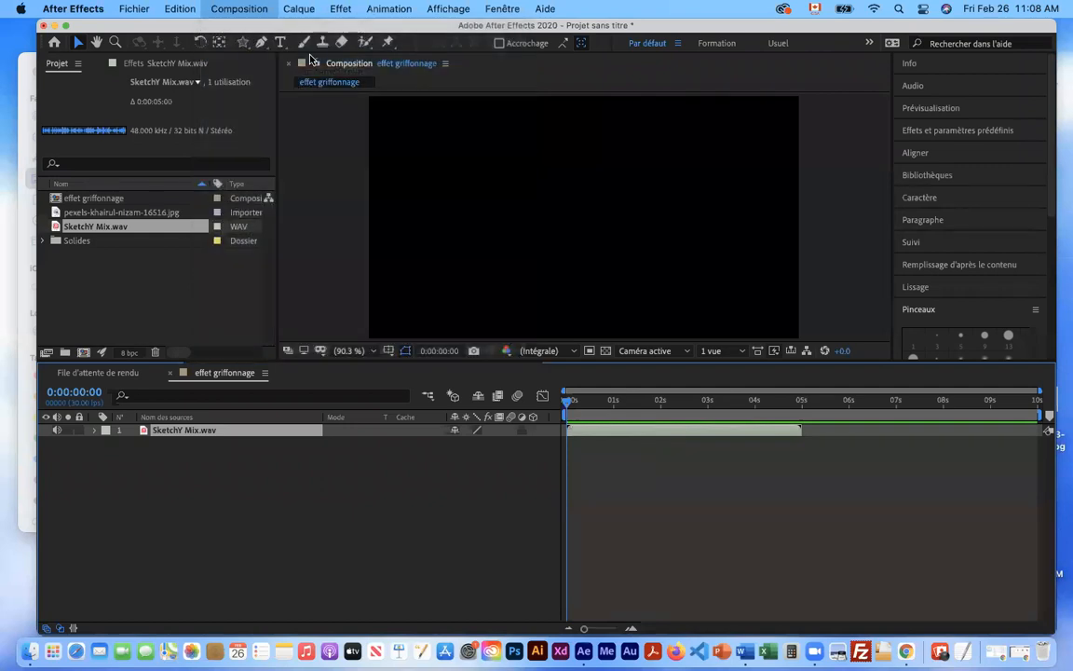
click(355, 388)
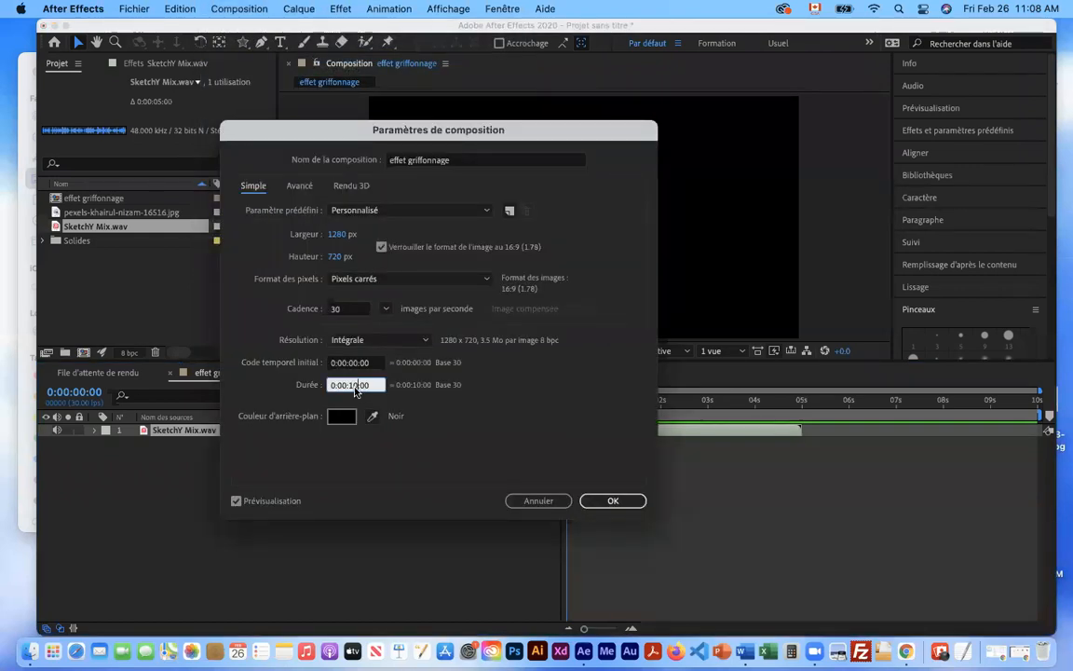
key(BackSpace)
key(BackSpace)
key(BackSpace)
text(05)
click(612, 500)
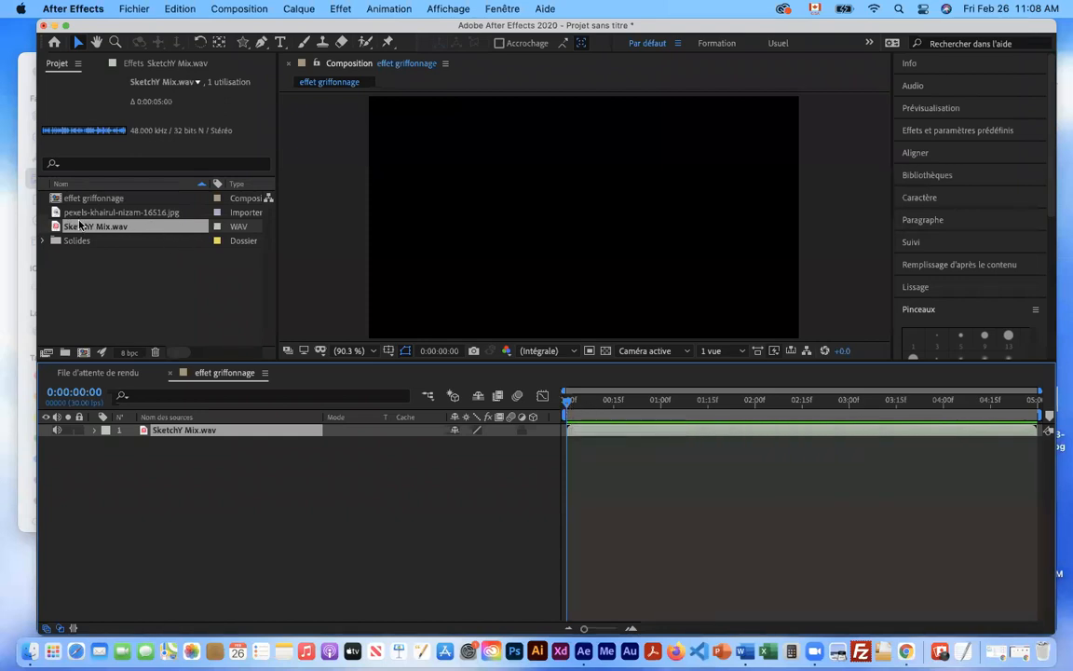
Add the pexels doodle JPG as a layer above SketchY Mix.wav and set its scale to 25%
drag(55, 213, 154, 427)
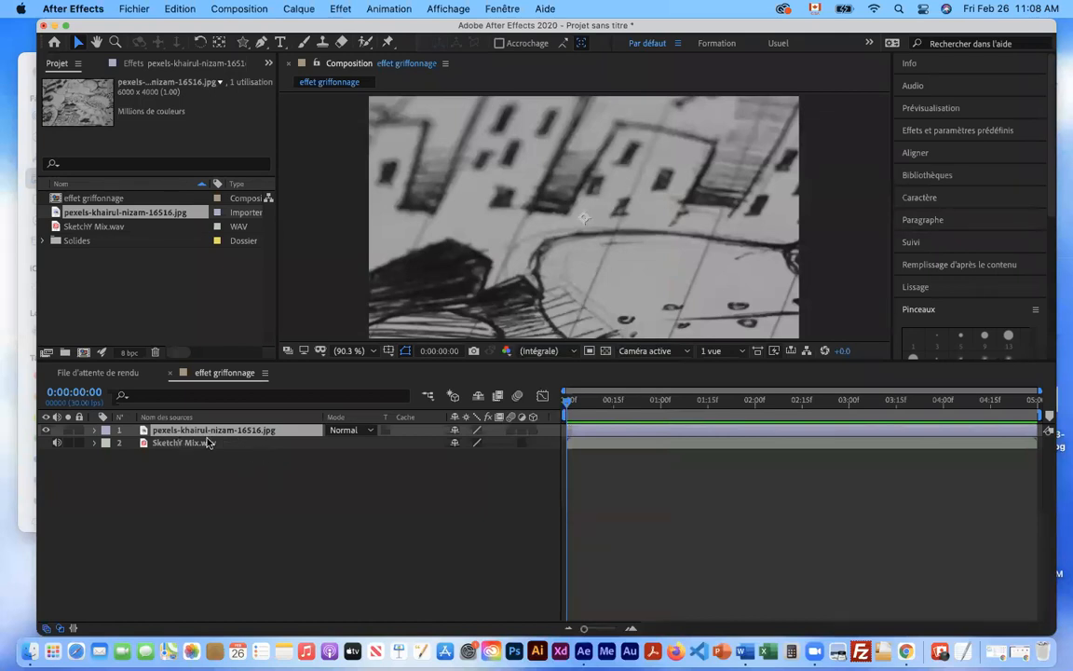
click(234, 433)
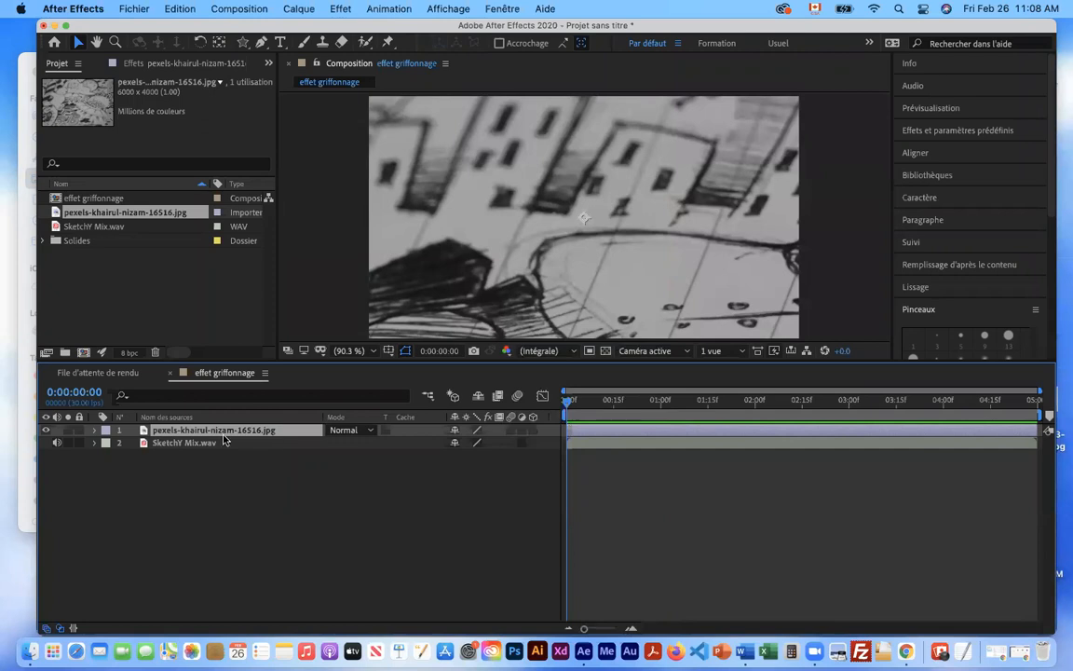
key(s)
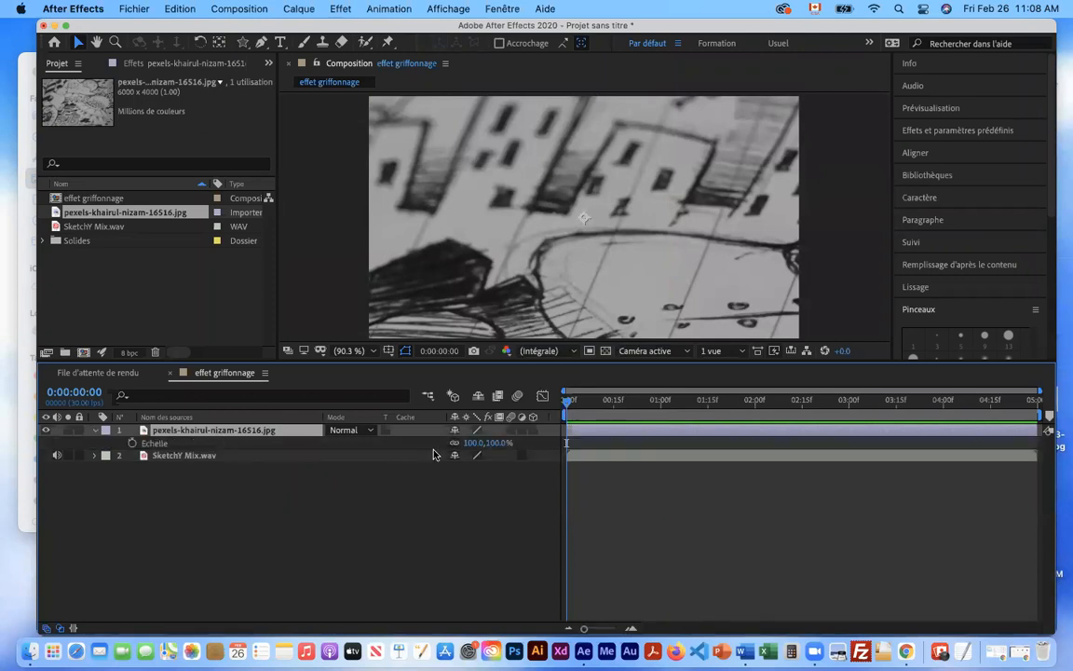
drag(475, 448, 410, 436)
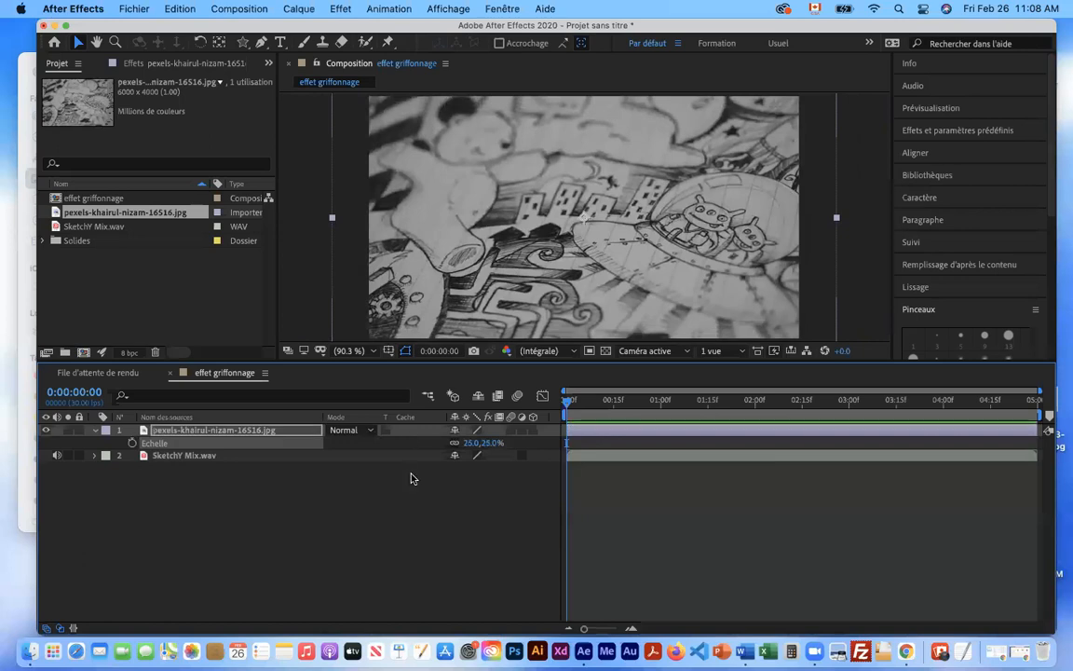
Collapse the doodle image layer's properties and enlarge the composition preview by shrinking the timeline
click(401, 556)
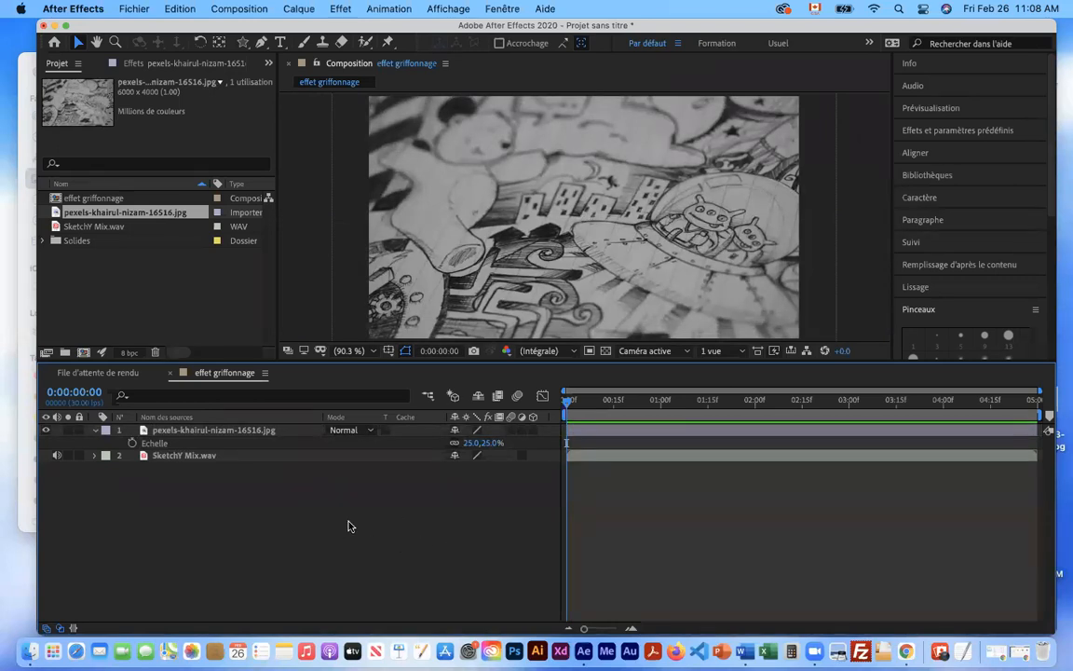
click(93, 432)
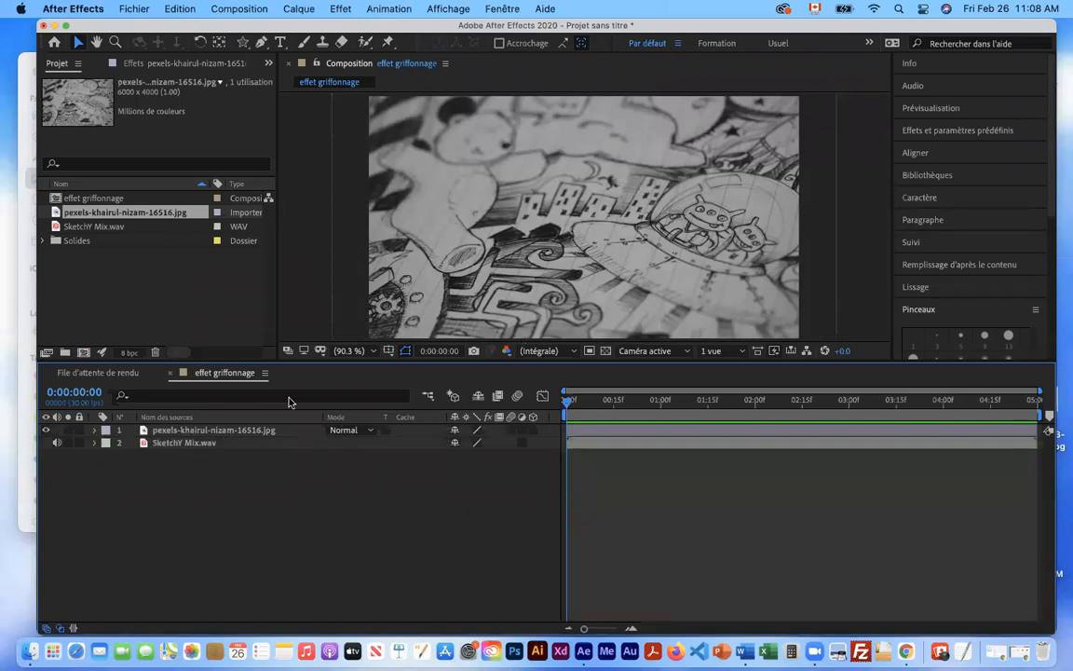
drag(292, 360, 292, 439)
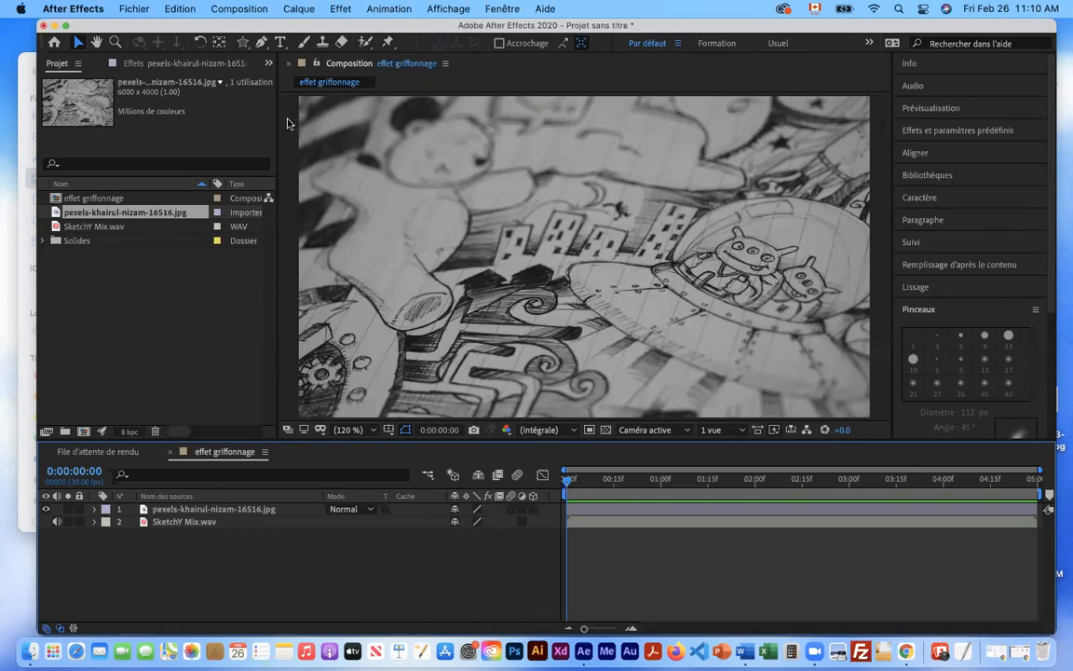
Activate the Rectangle tool with no layer selected, with a Dégradé radial fill at 100% opacity and no stroke
drag(243, 42, 272, 44)
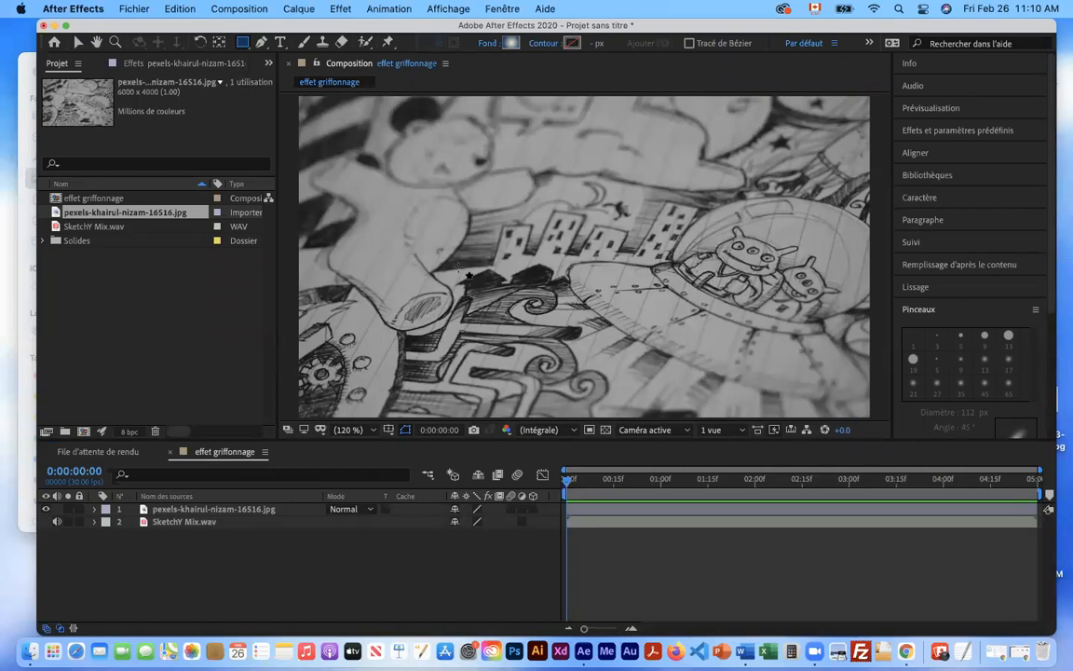
click(268, 569)
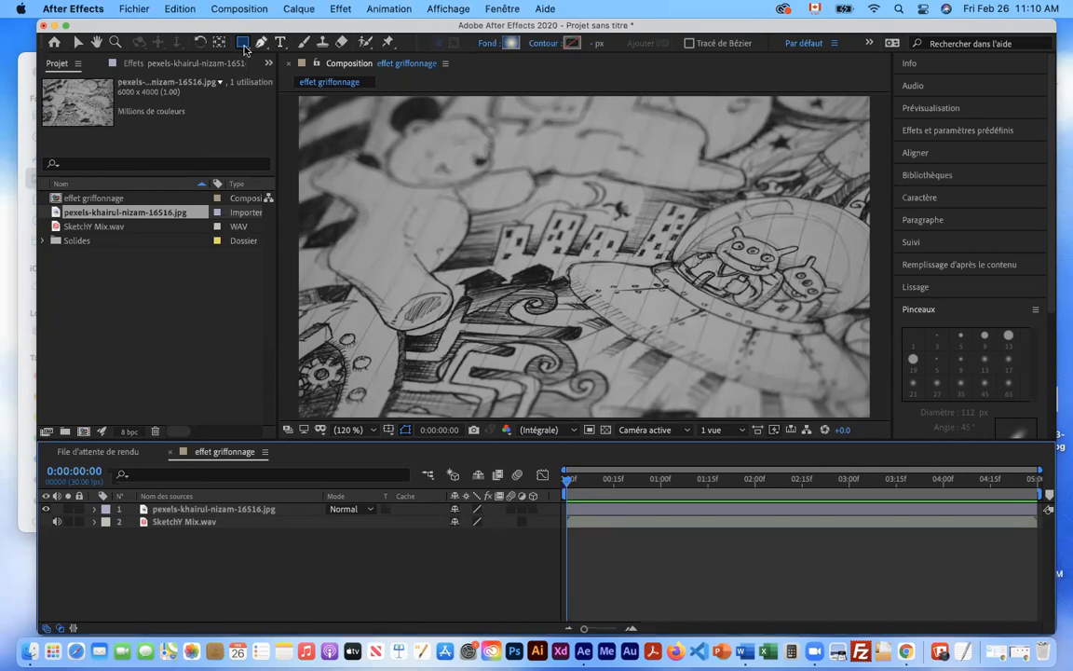
click(484, 45)
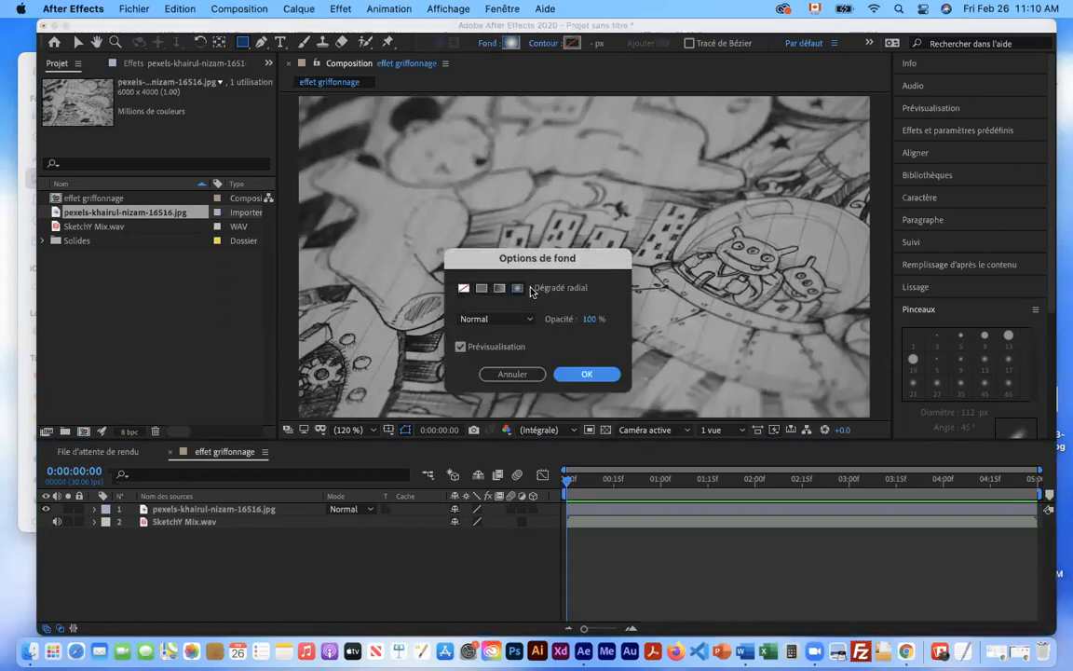
click(465, 292)
click(482, 291)
click(500, 290)
click(518, 290)
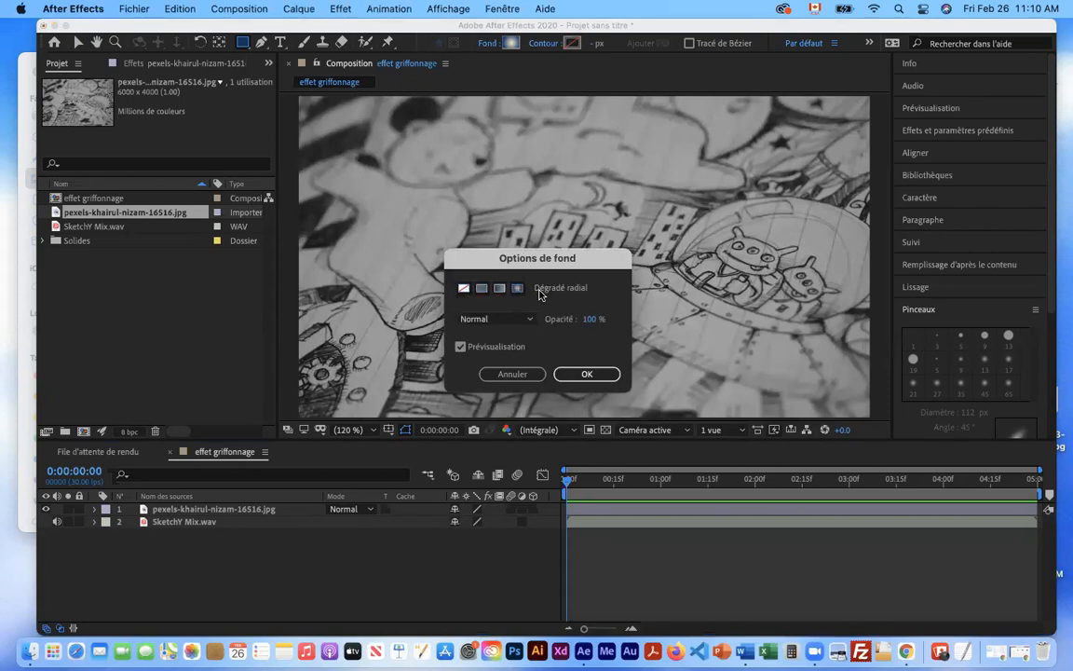
click(586, 374)
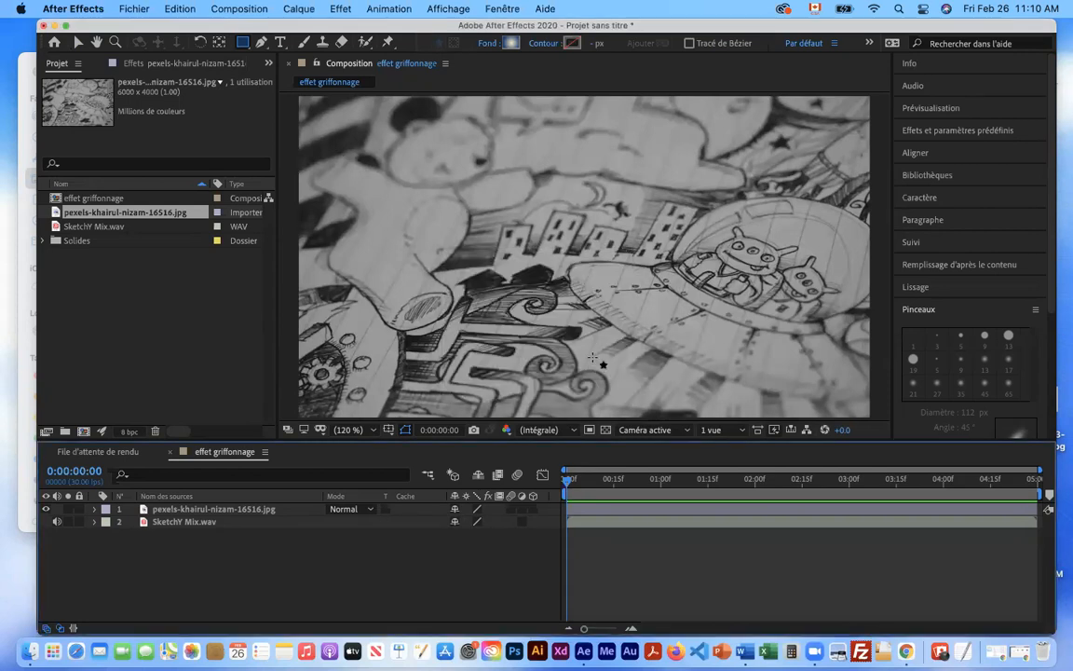
click(544, 44)
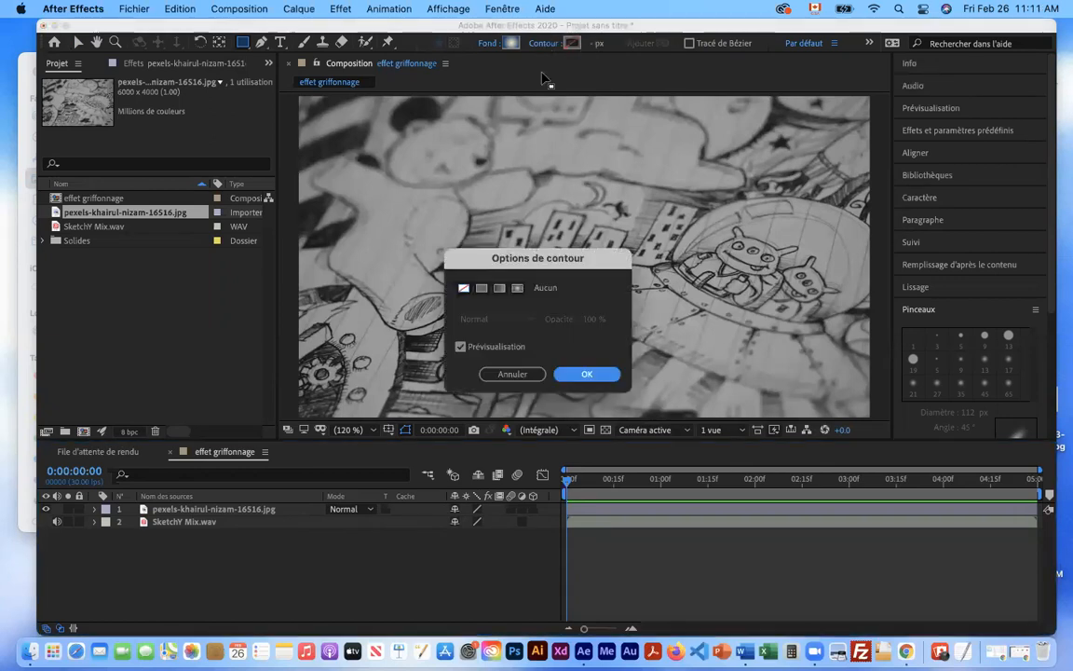
click(587, 374)
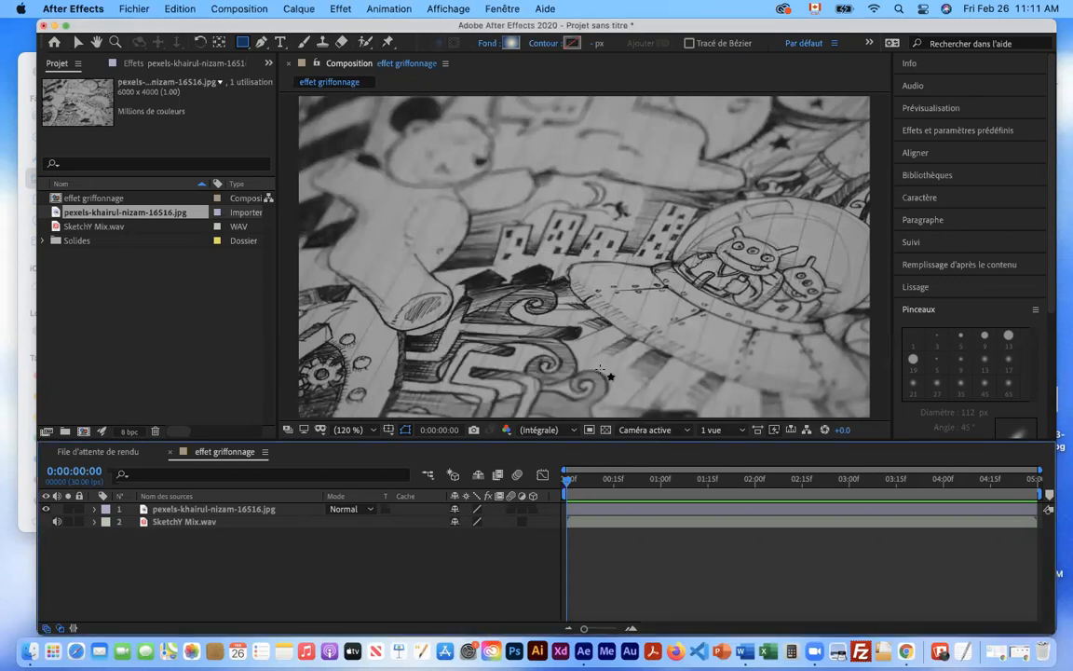
Change the radial gradient's outer color stop to a slightly deeper blue, keeping the inner cream stop
click(511, 44)
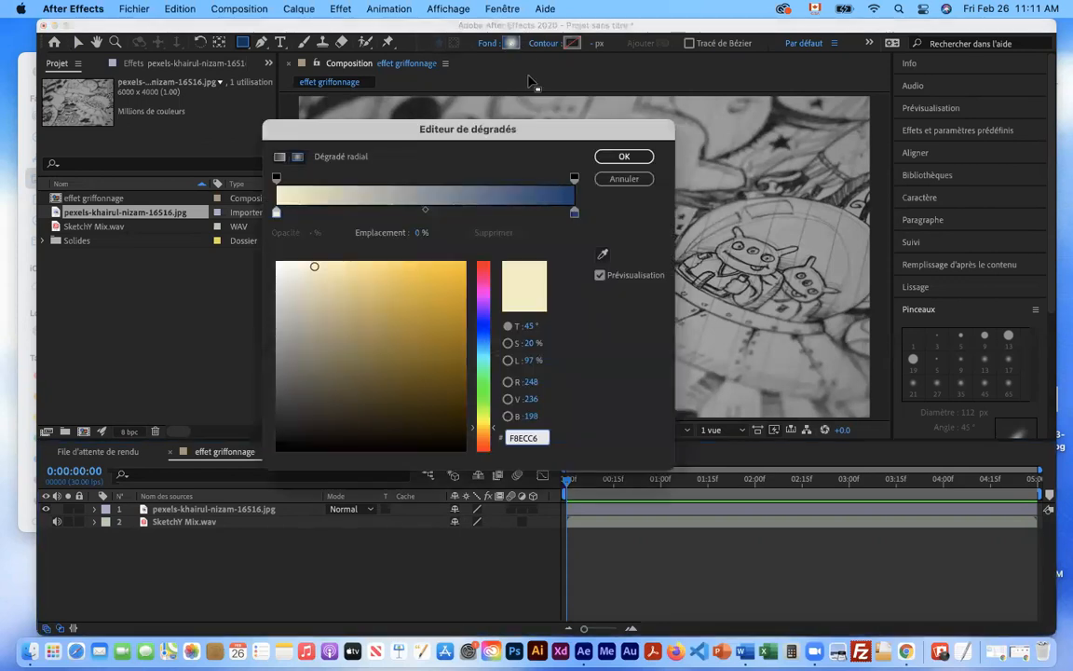
click(574, 214)
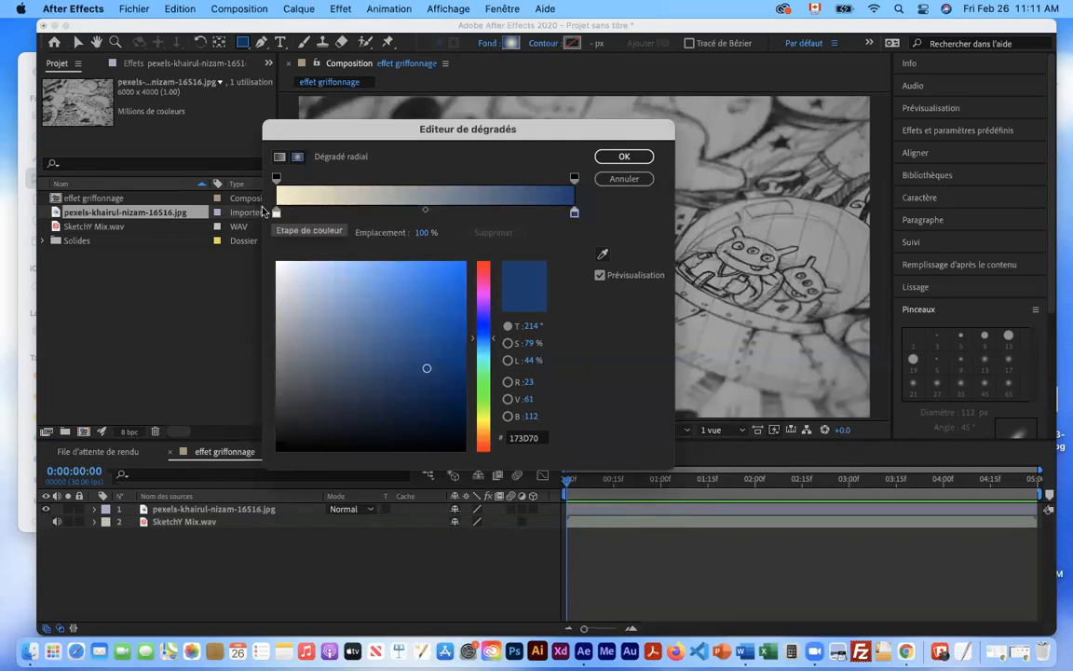
click(435, 375)
click(437, 375)
click(626, 156)
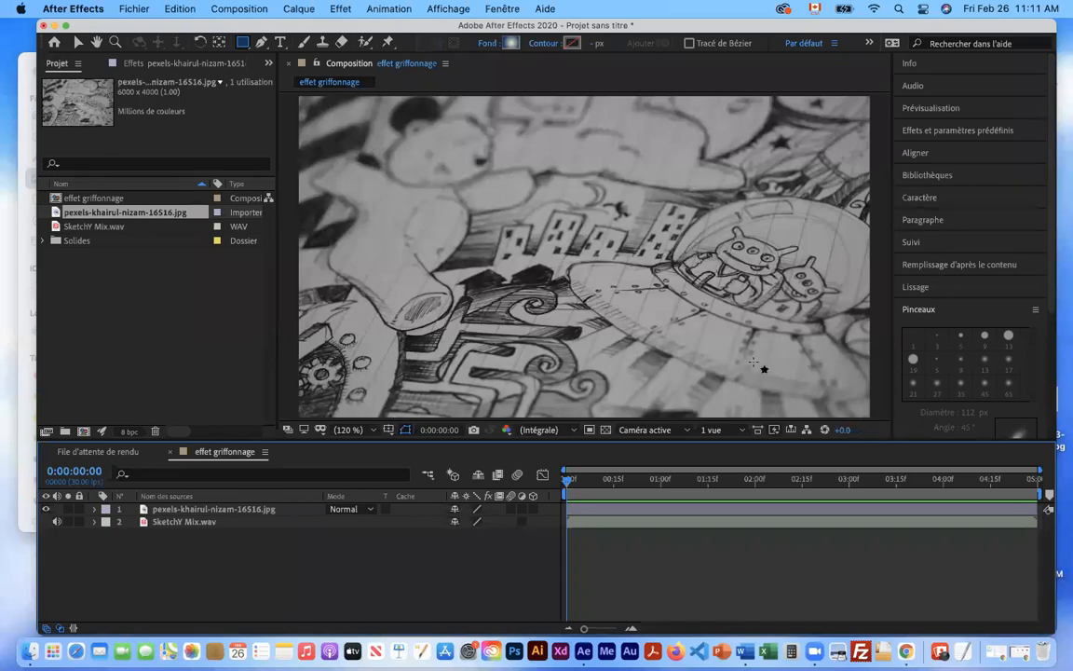
Create a rectangle shape layer filling the composition and stretch its radial gradient from the center to the lower-right corner of the frame
double_click(242, 44)
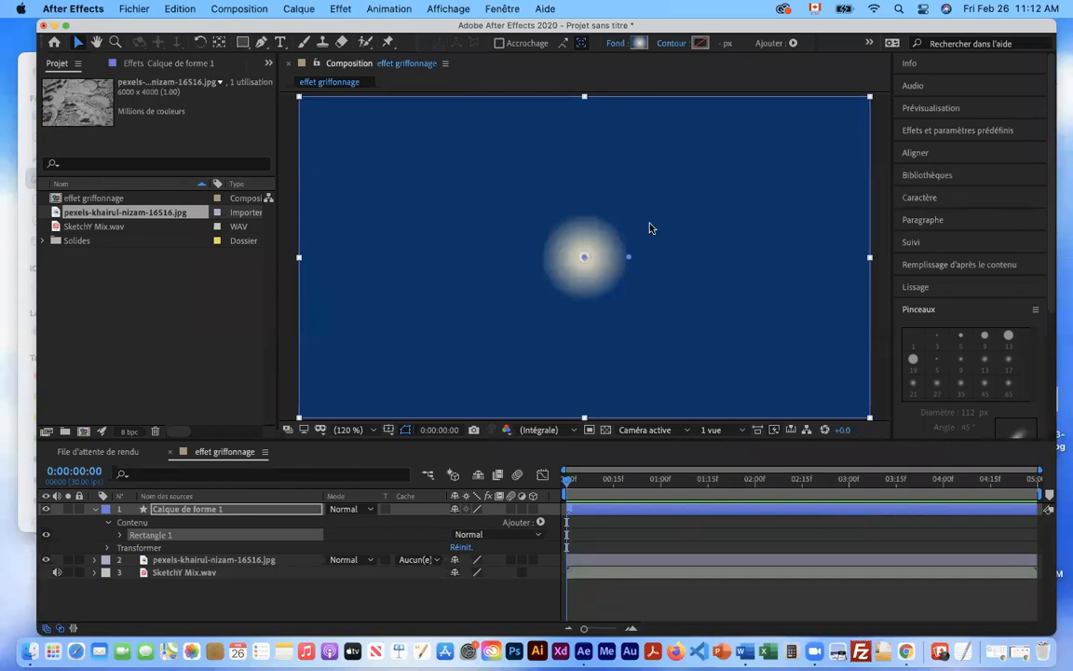
click(163, 513)
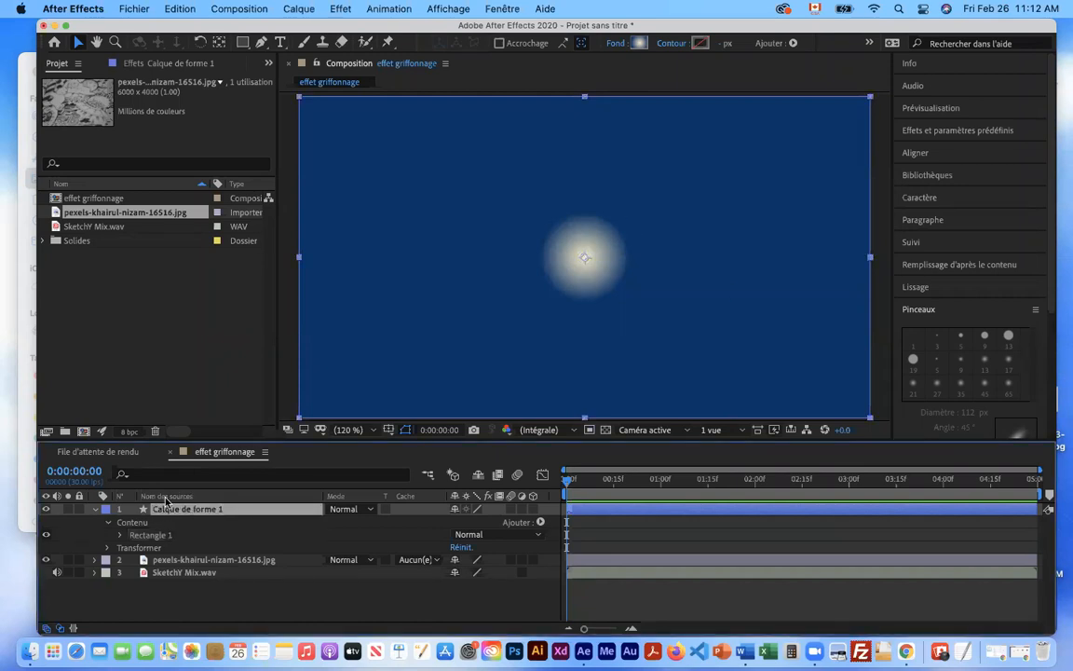
click(77, 45)
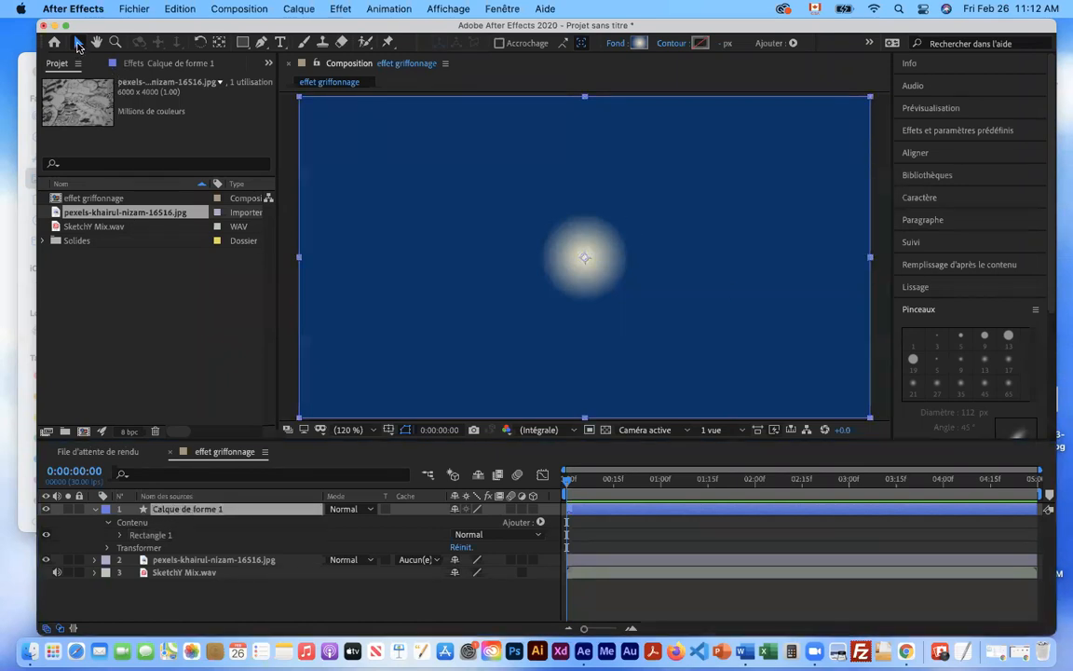
click(158, 534)
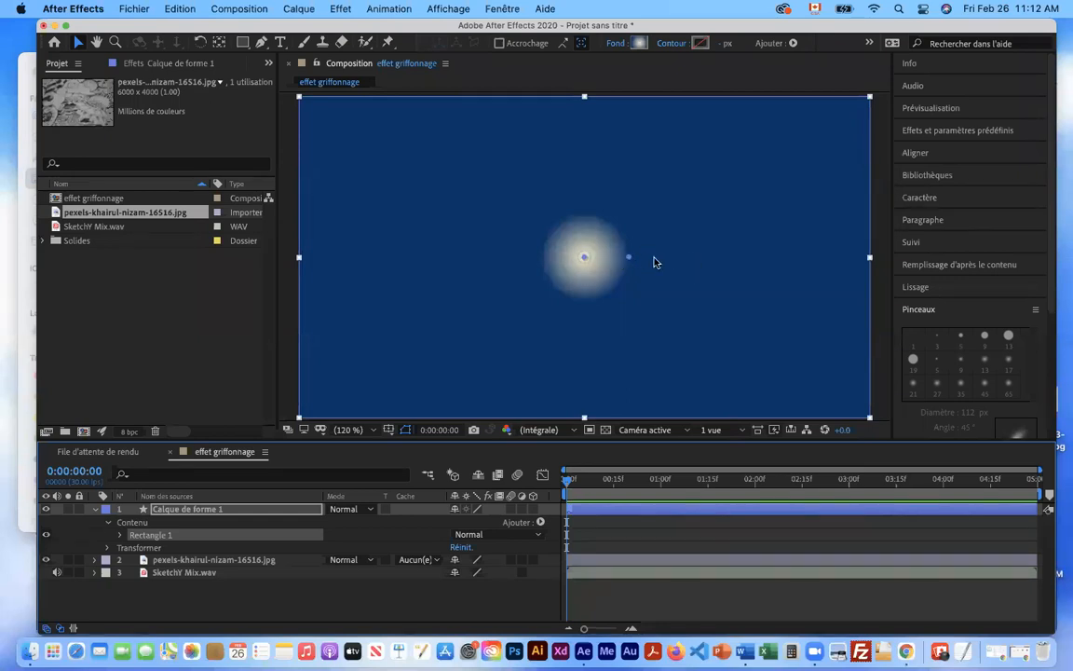
drag(629, 261, 868, 415)
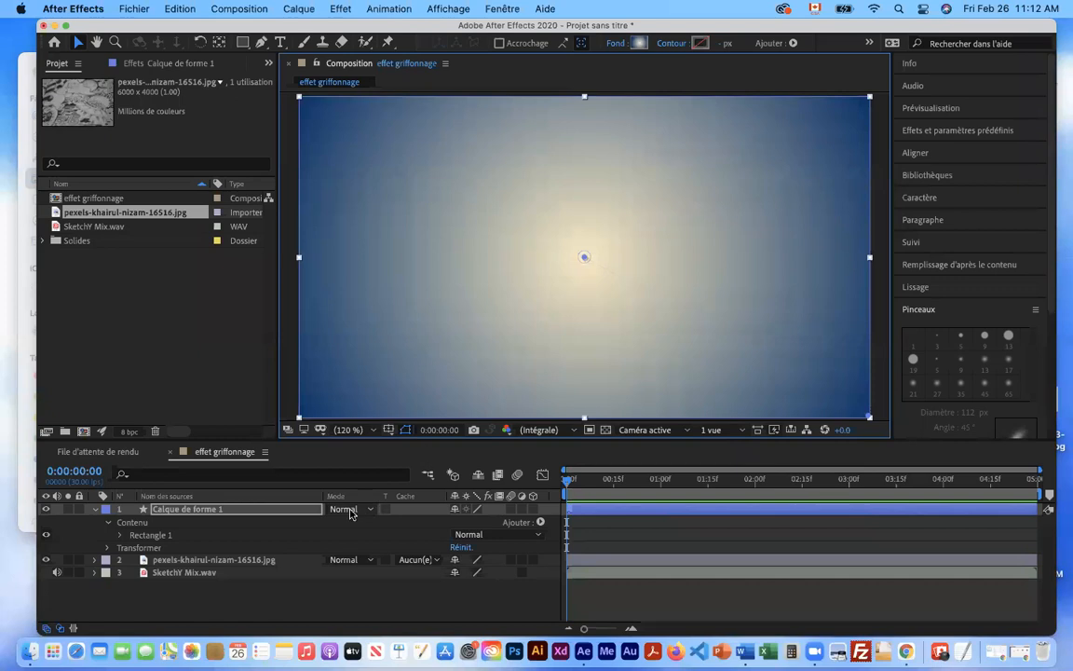
Set the gradient shape layer's blending mode to Incrustation and compare the image with that layer hidden and shown
click(94, 510)
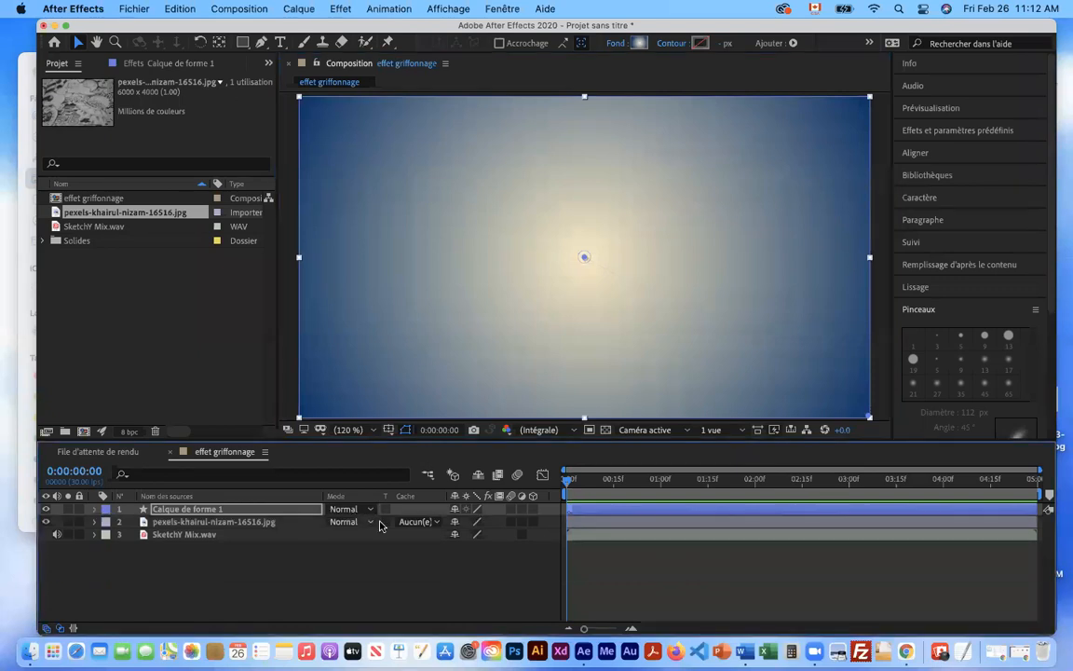
click(344, 510)
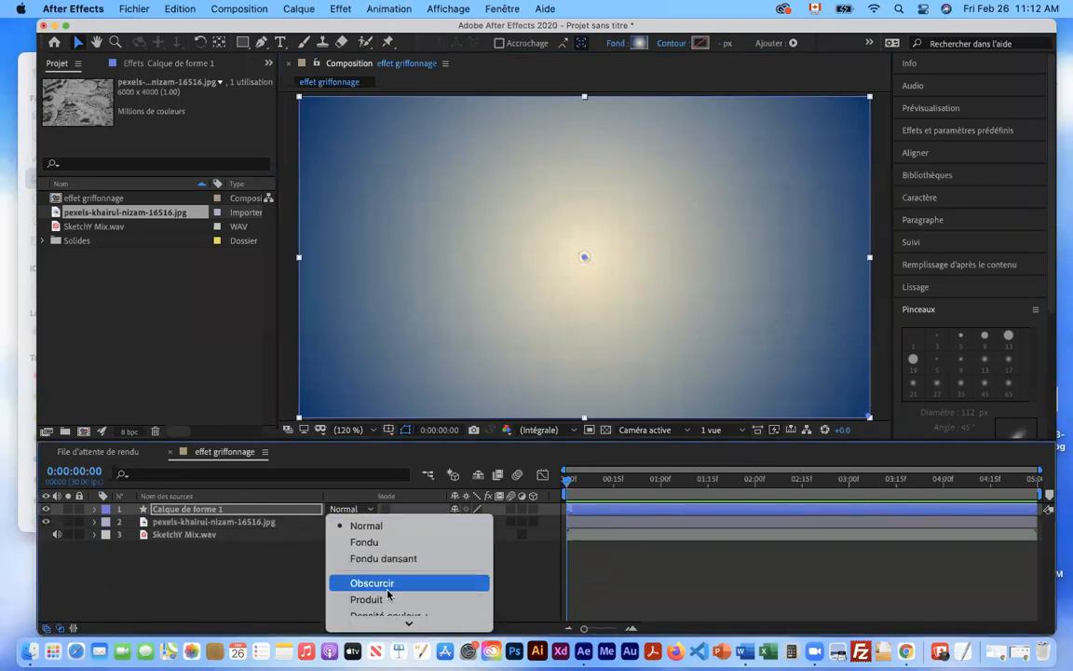
scroll(393, 615, down, 5)
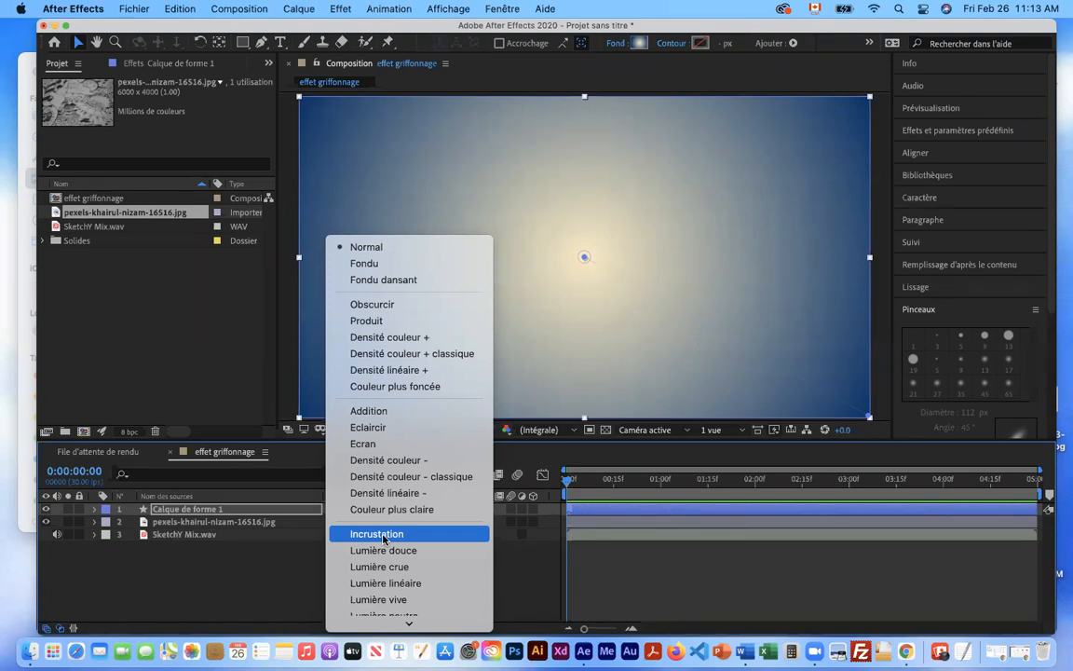
click(381, 537)
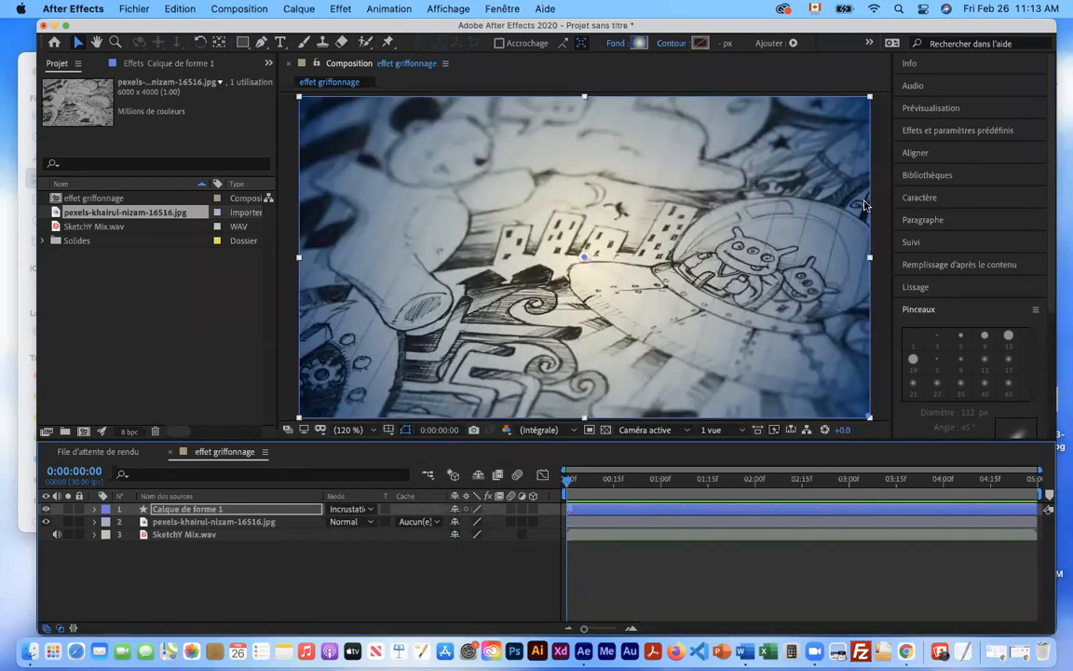
click(46, 509)
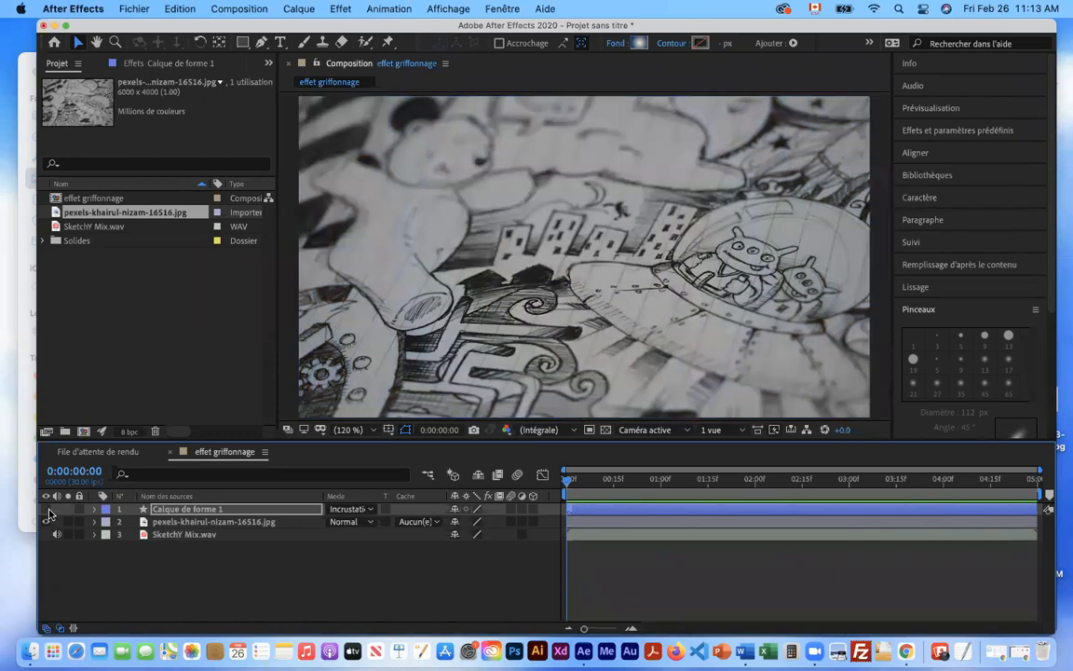
click(47, 509)
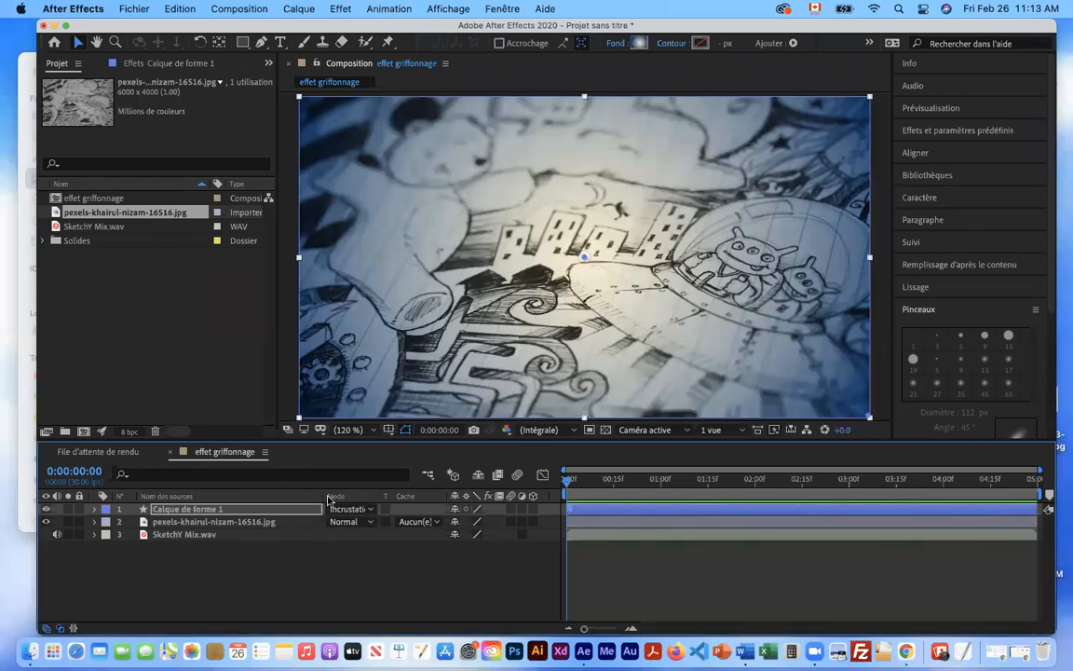
Hide and restore the timeline's layer switches and blending modes columns
click(58, 629)
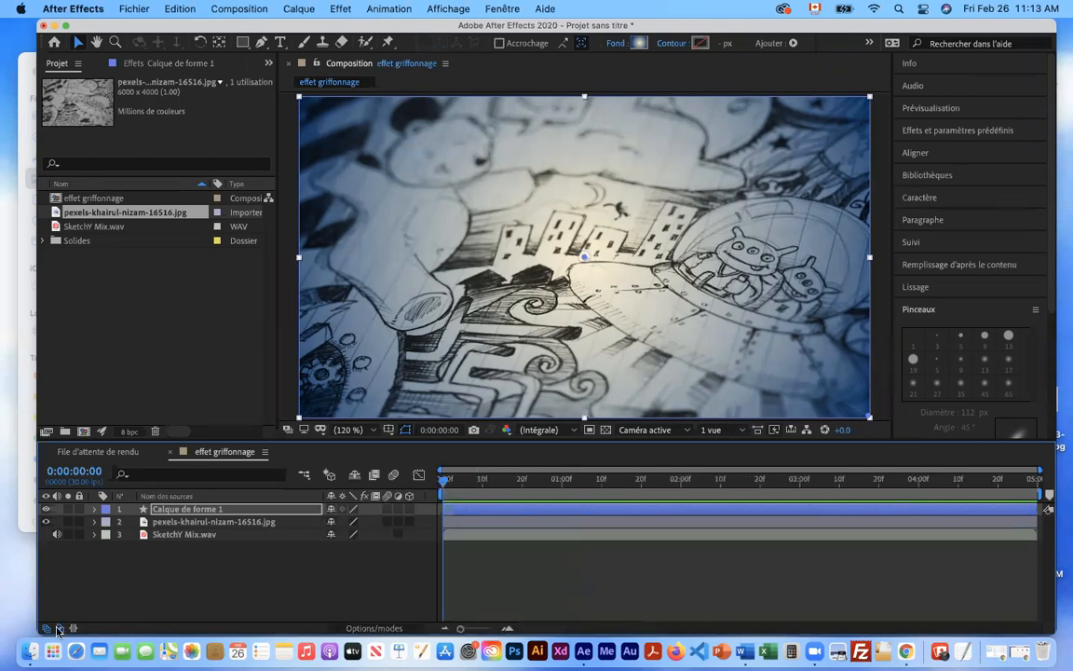
click(46, 629)
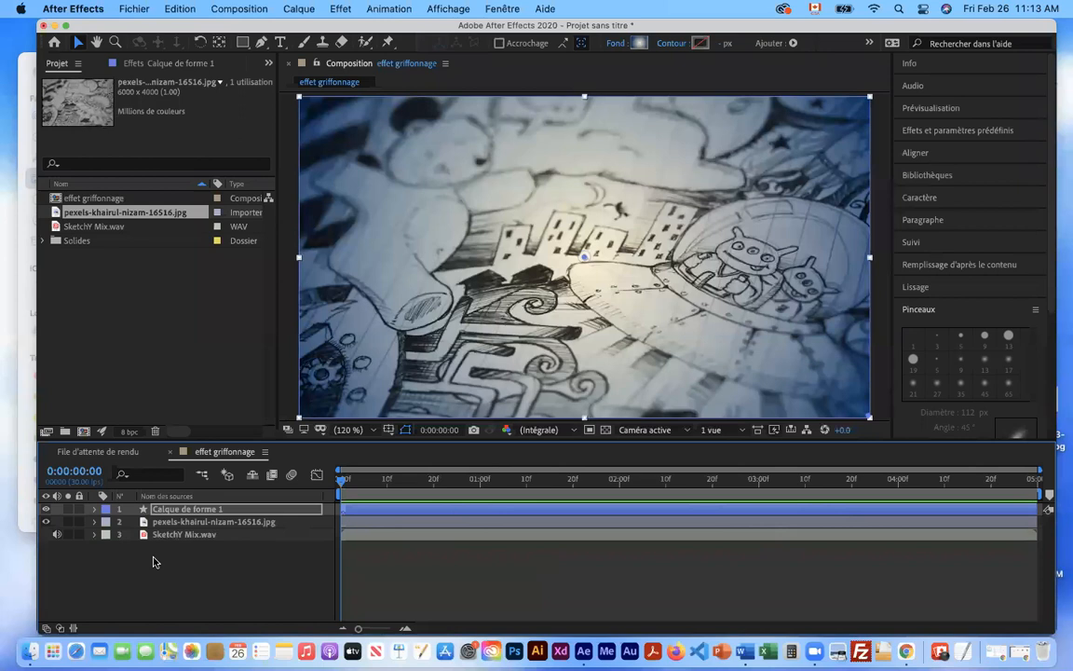
click(45, 631)
click(59, 629)
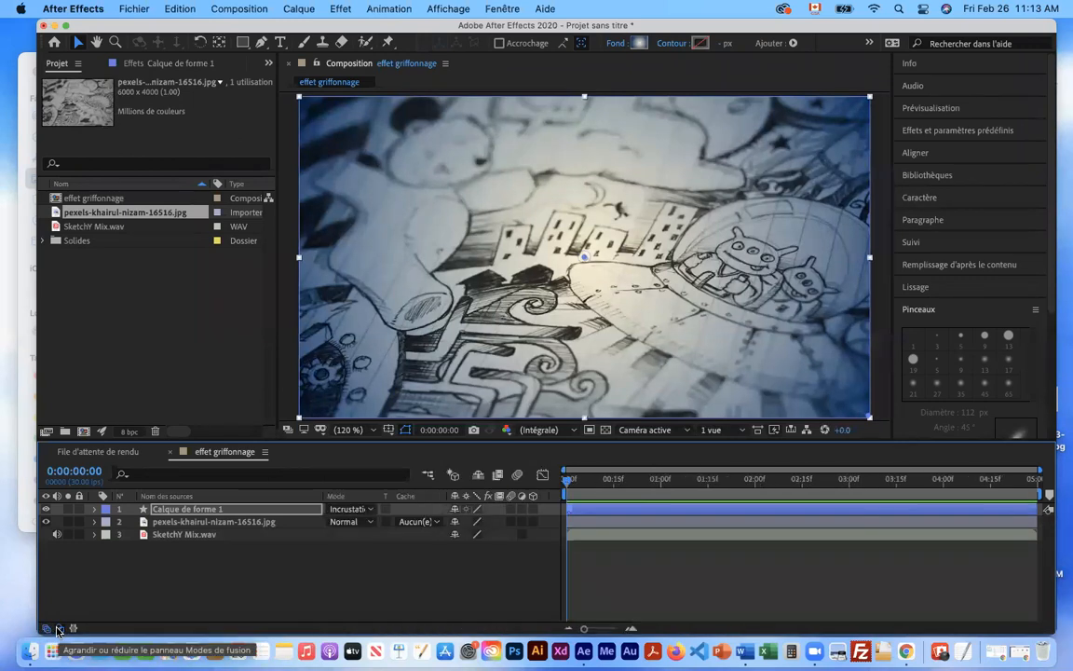
Review the blending modes available for the gradient shape layer and keep Incrustation
click(370, 514)
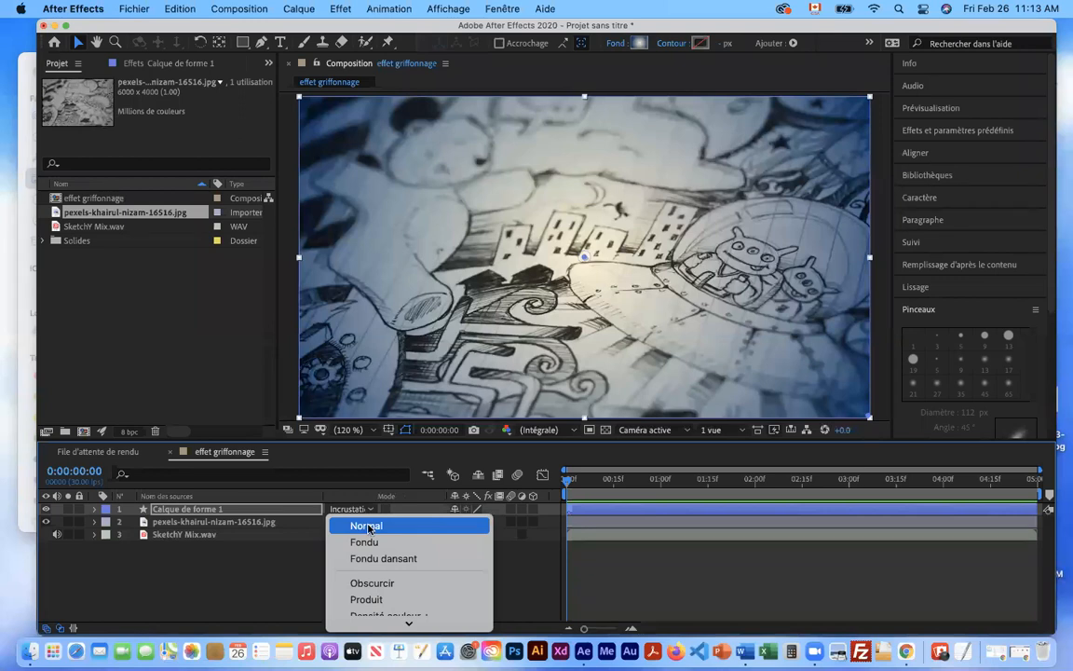
mouse_move(393, 625)
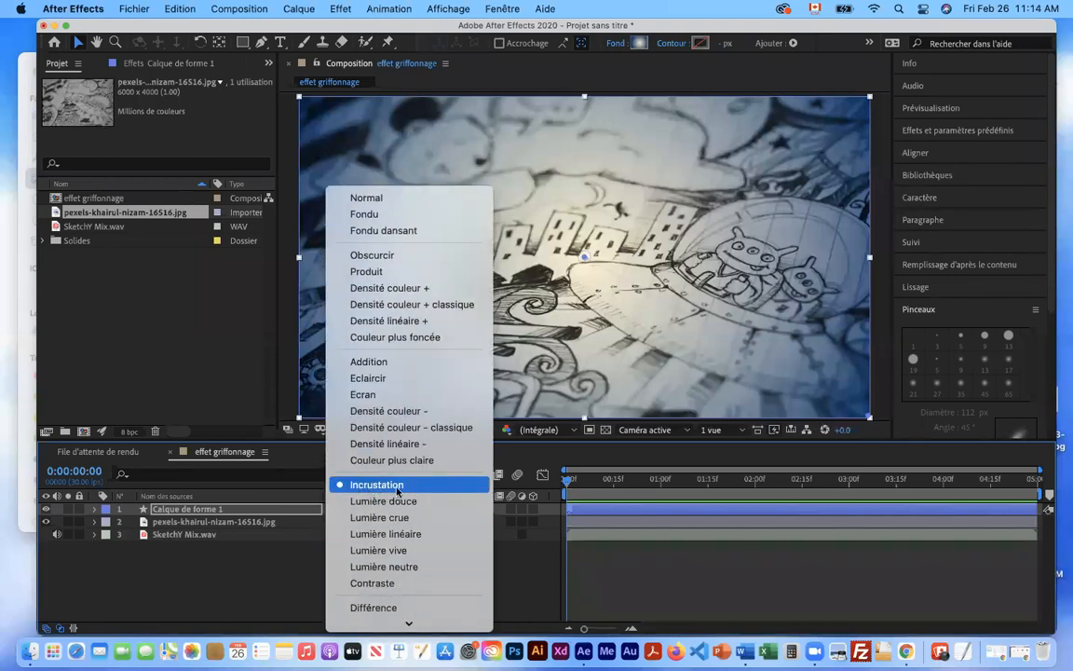
click(394, 486)
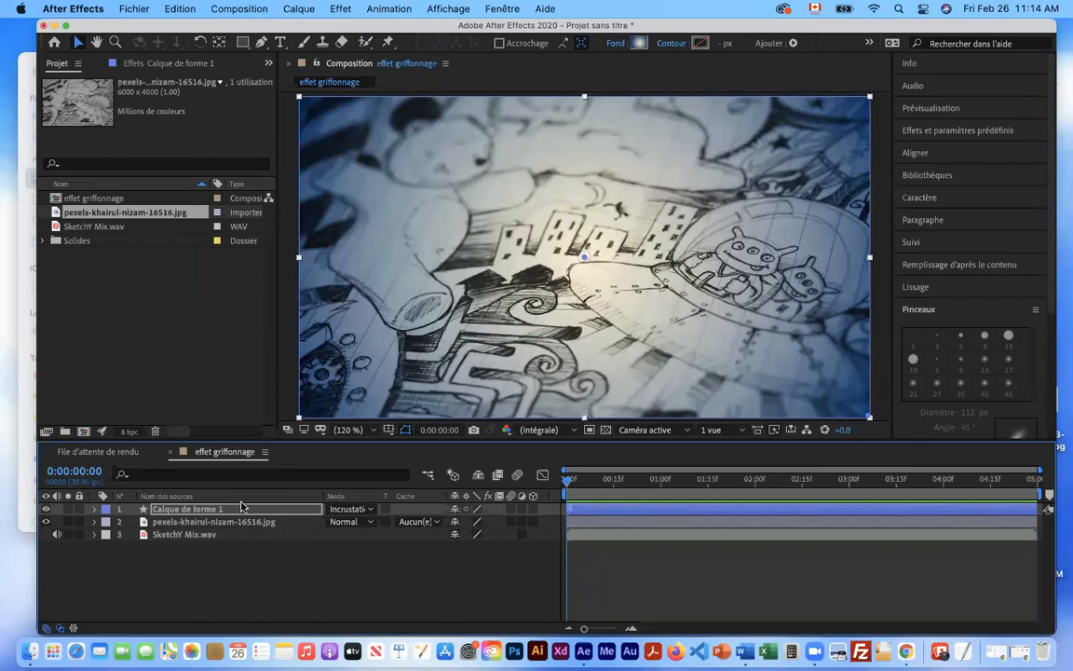
Move the current time to 0:00:00:18 and toggle the gradient shape layer off and on for comparison
drag(570, 483, 623, 483)
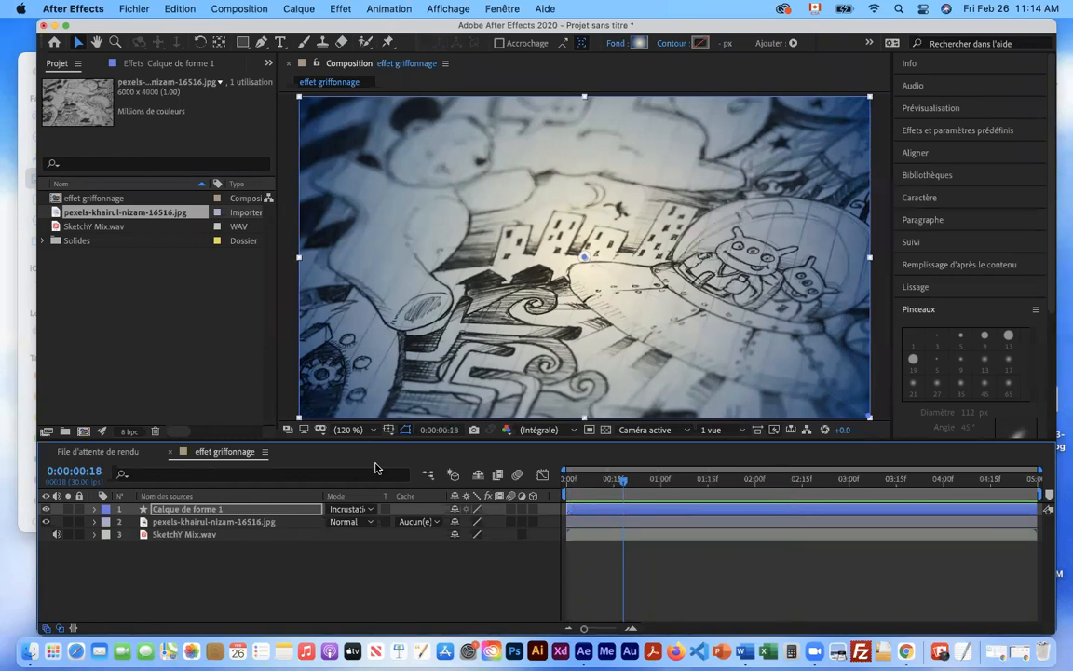
click(46, 509)
click(46, 509)
Apply the CC Power Pin distortion effect to the pexels-khairul-nizam-16516.jpg layer
click(285, 526)
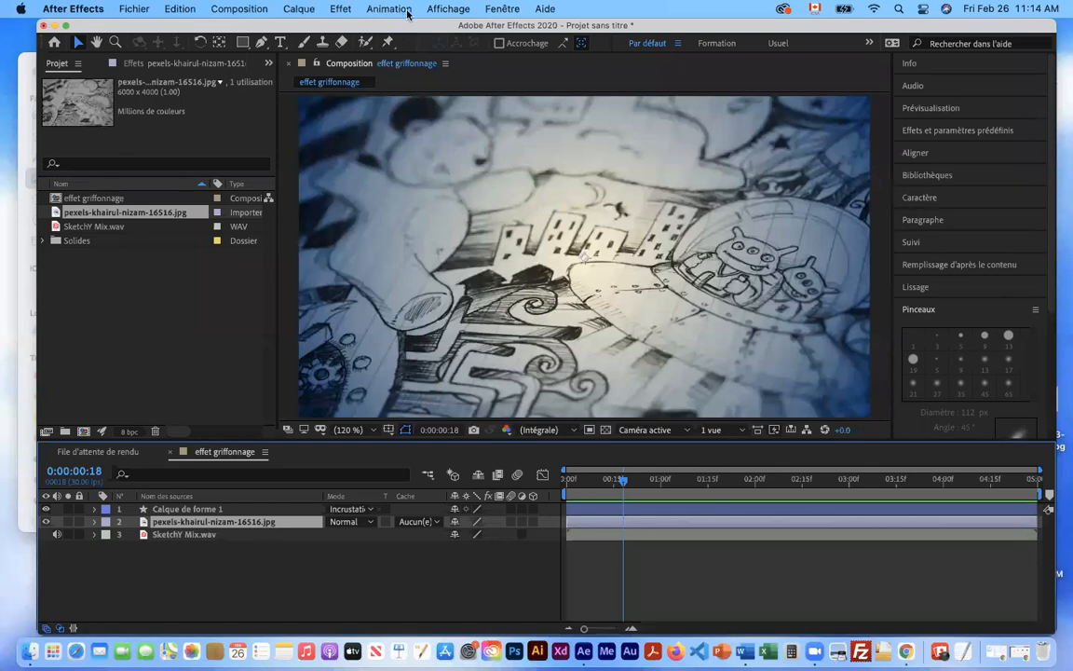
click(346, 9)
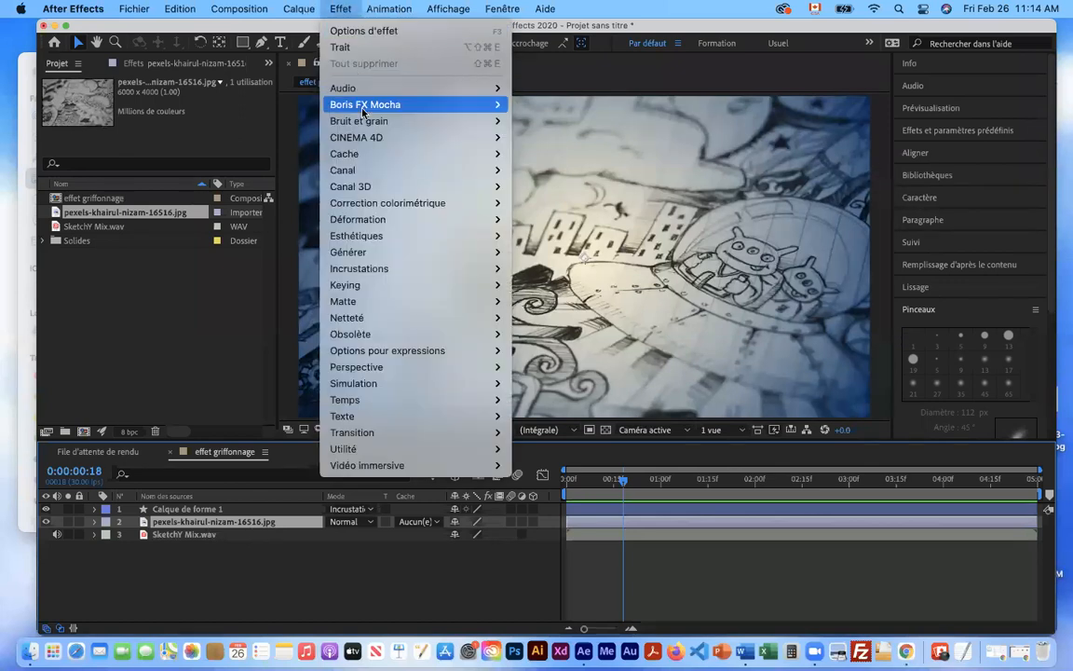
mouse_move(373, 176)
mouse_move(375, 224)
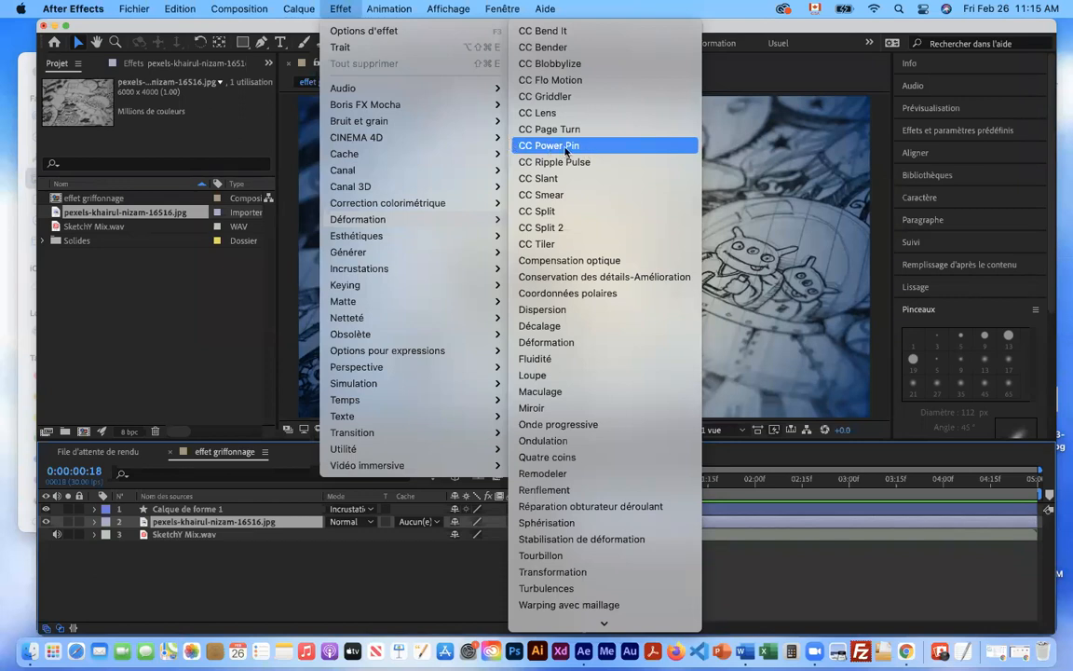
mouse_move(470, 186)
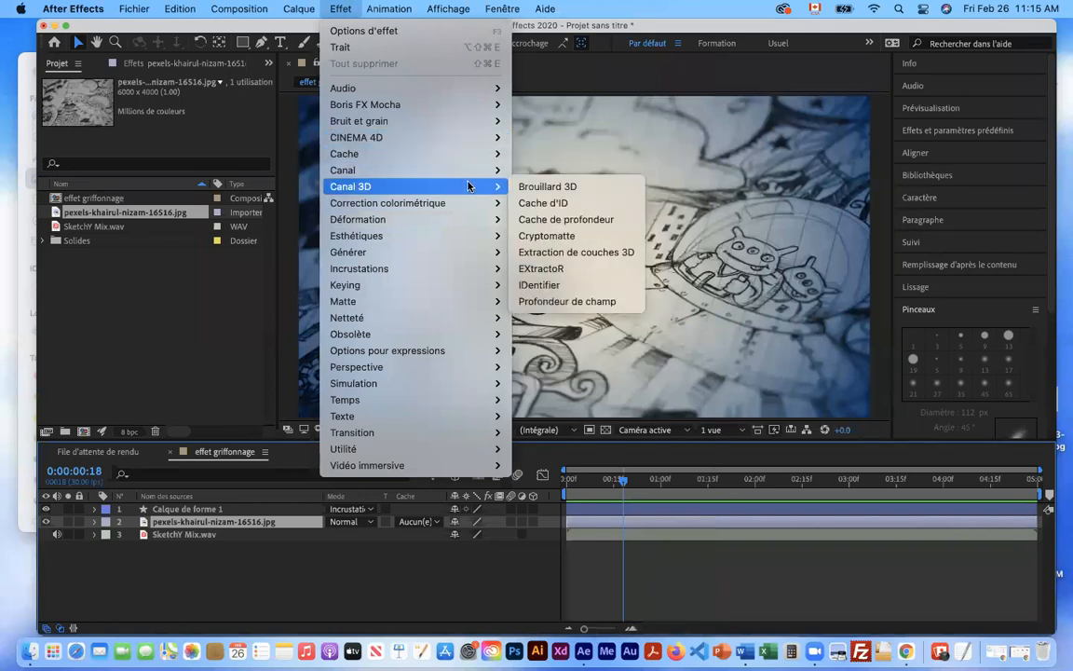
mouse_move(464, 219)
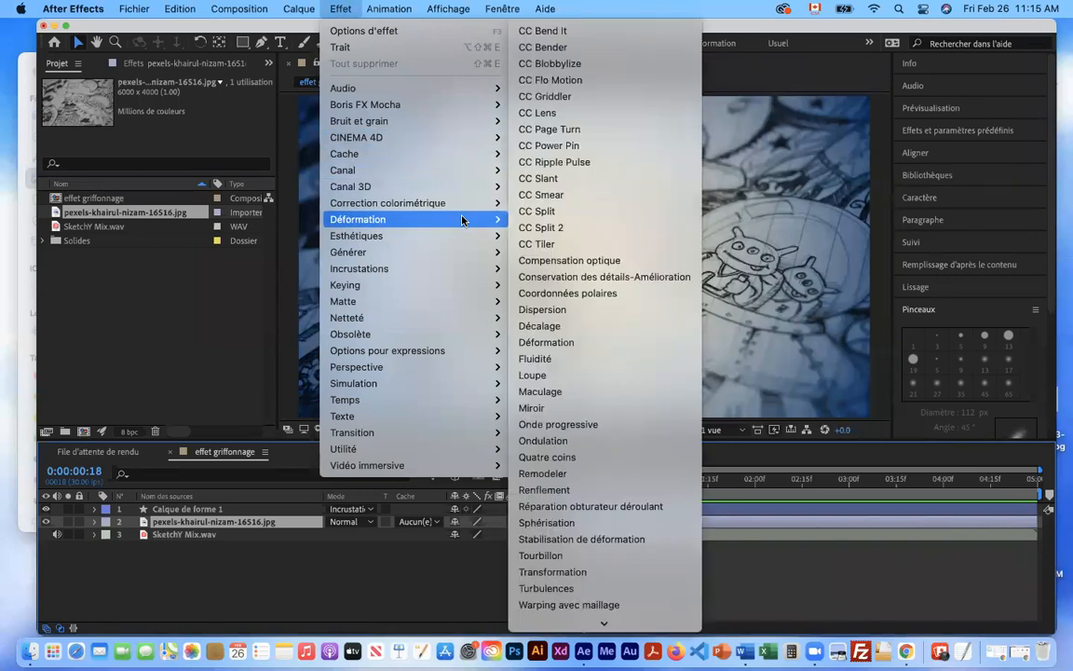
click(562, 149)
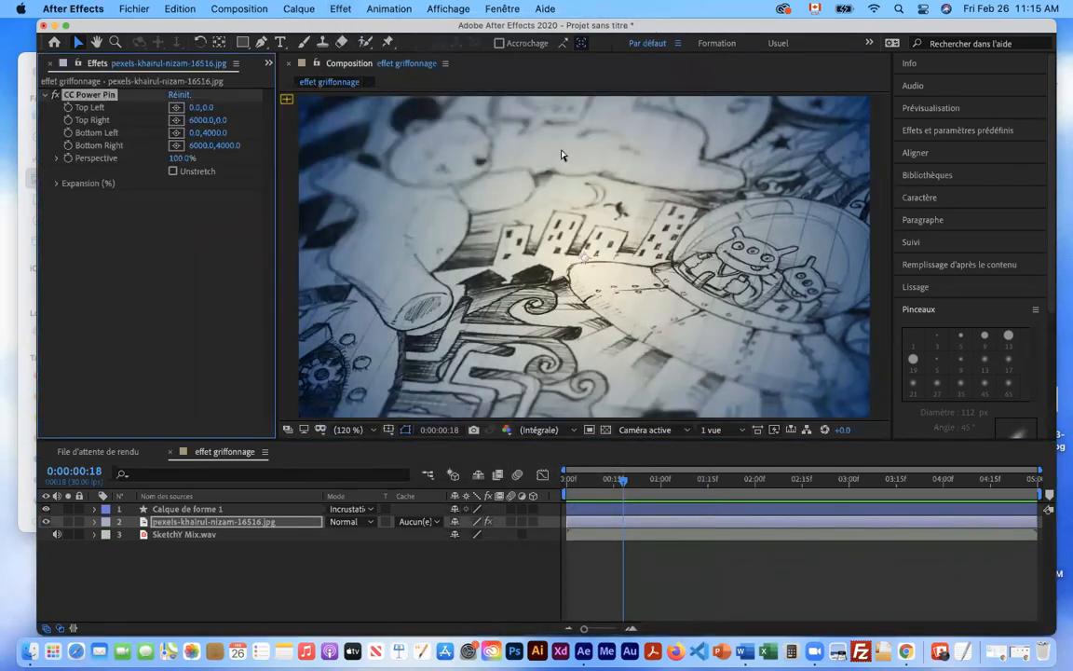
Shape the image into a trapezoid with CC Power Pin: top corners about 480,512 and 5648,560, bottom corners about -960,3968 and 6592,4032
key(comma)
key(comma)
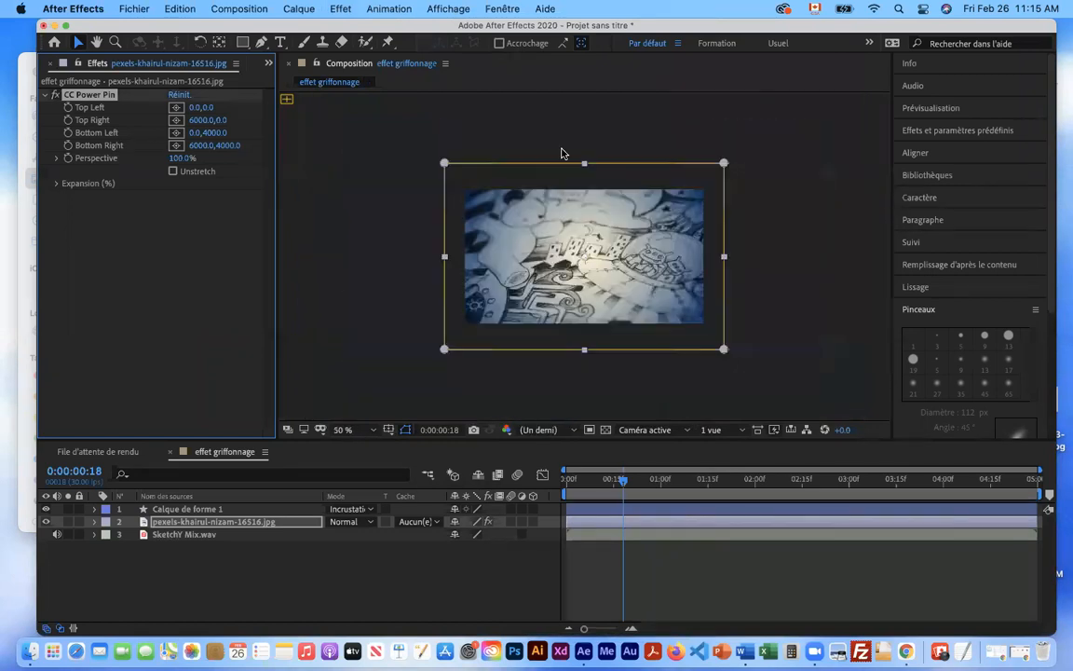
drag(445, 163, 481, 185)
drag(445, 351, 419, 344)
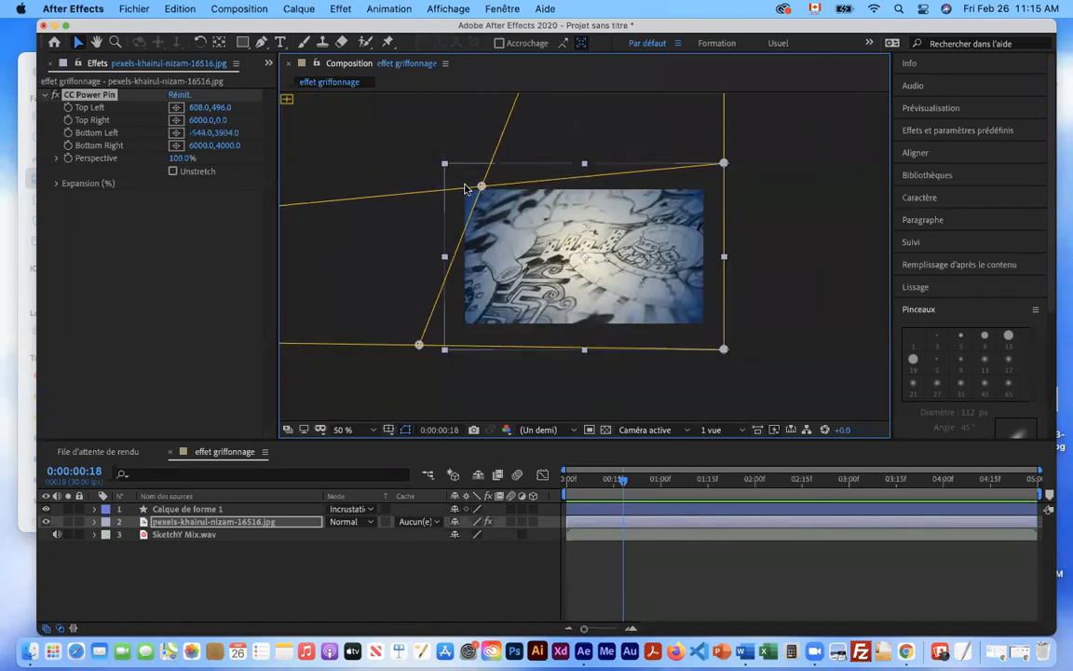
drag(466, 188, 467, 187)
drag(724, 164, 707, 189)
drag(724, 350, 745, 348)
drag(419, 348, 399, 348)
drag(745, 350, 751, 351)
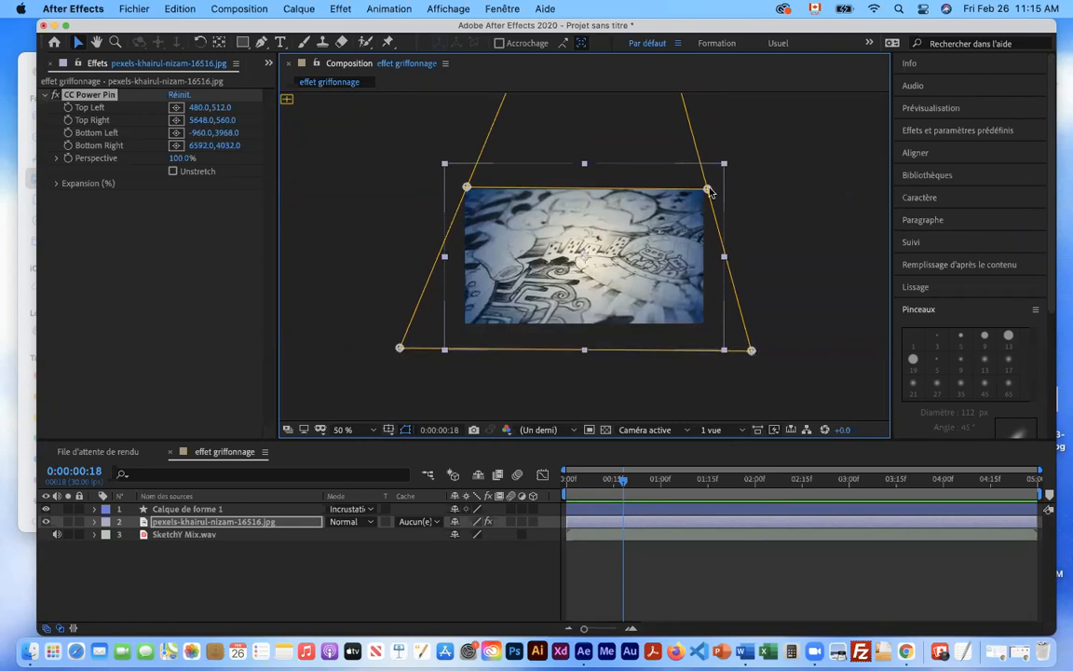
Strengthen the perspective by moving Top Right to about 5584,560, Bottom Left to about -1184,4016 and Bottom Right to about 7168,4048
drag(708, 191, 705, 191)
drag(753, 351, 772, 351)
drag(400, 350, 388, 350)
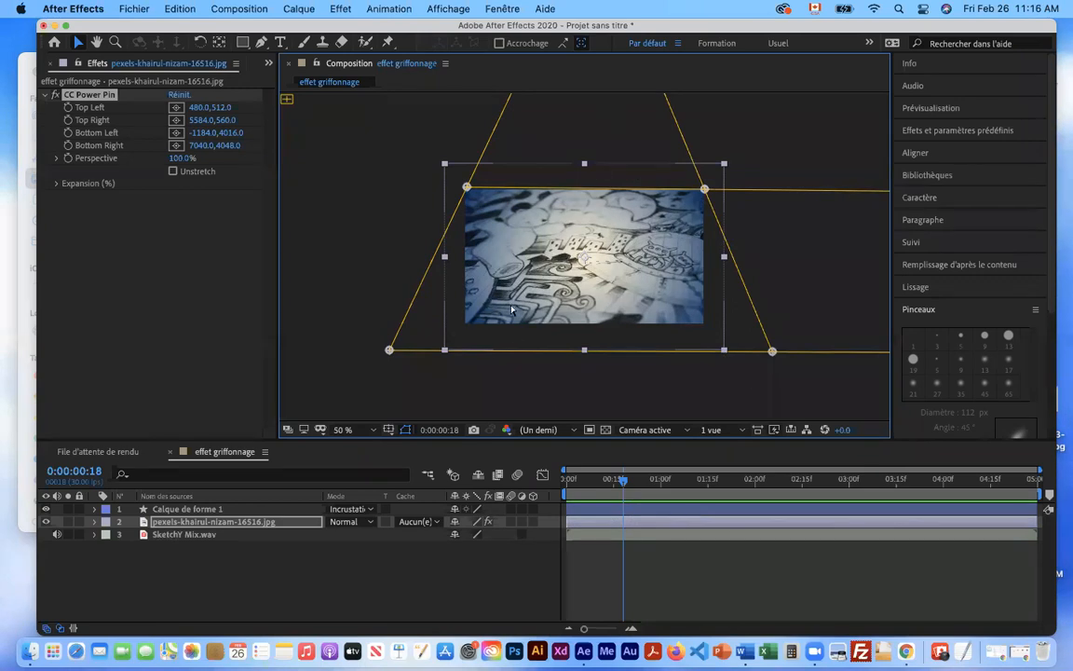
drag(776, 357, 780, 356)
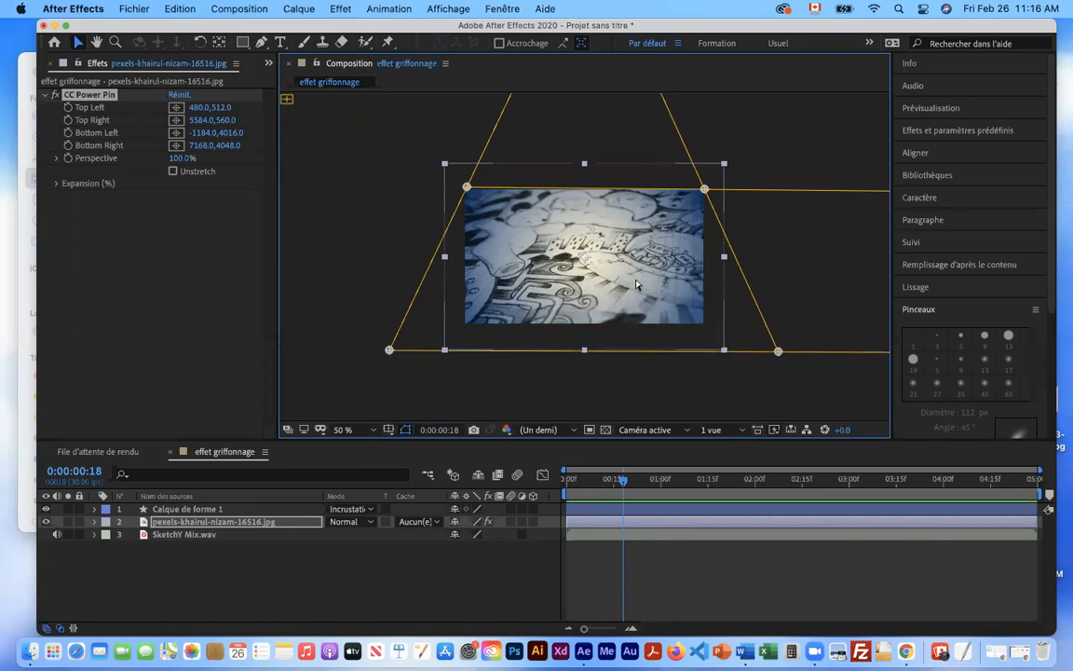
Switch to Finder, preview the exported effets_griffonage_lightrays_powerpin.mp4 as a reference, and return to After Effects
drag(360, 27, 448, 27)
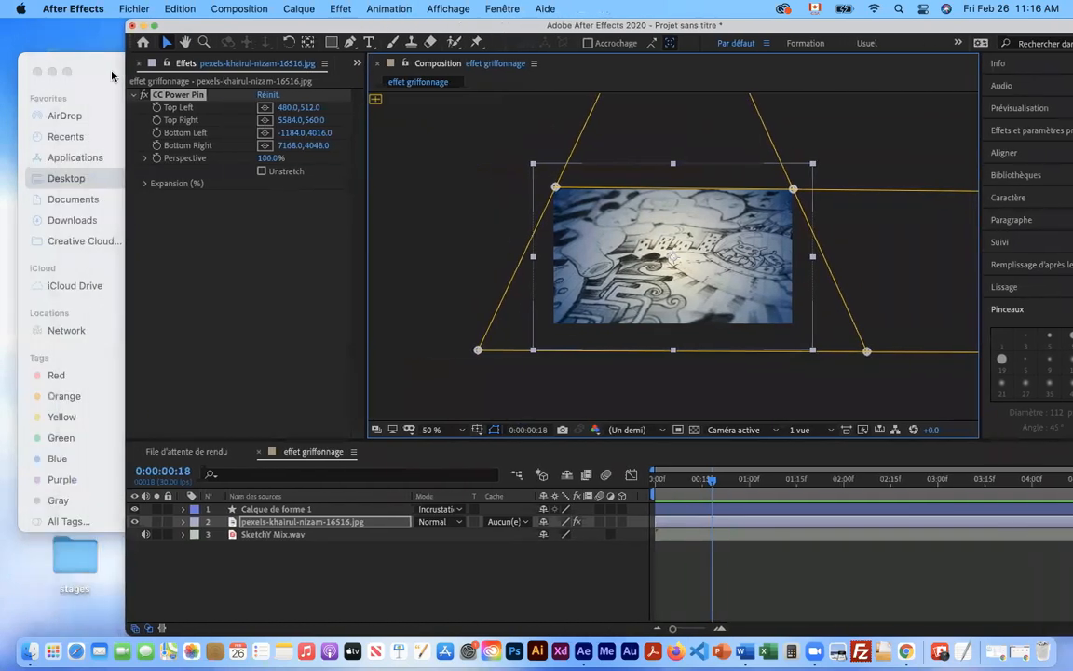
click(102, 70)
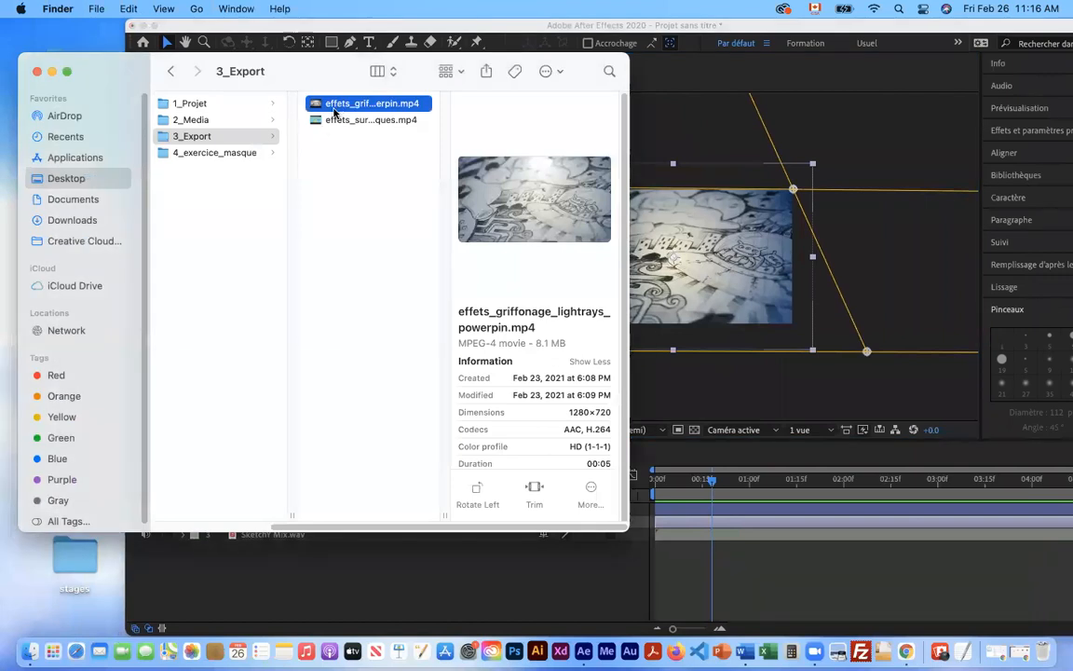
key(space)
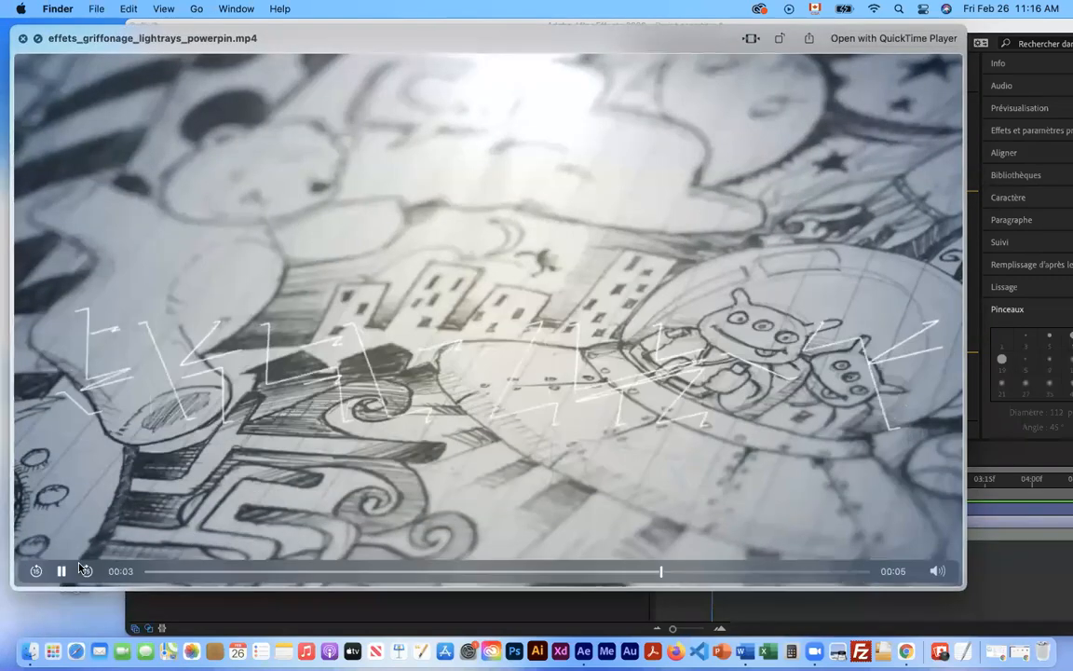
click(62, 570)
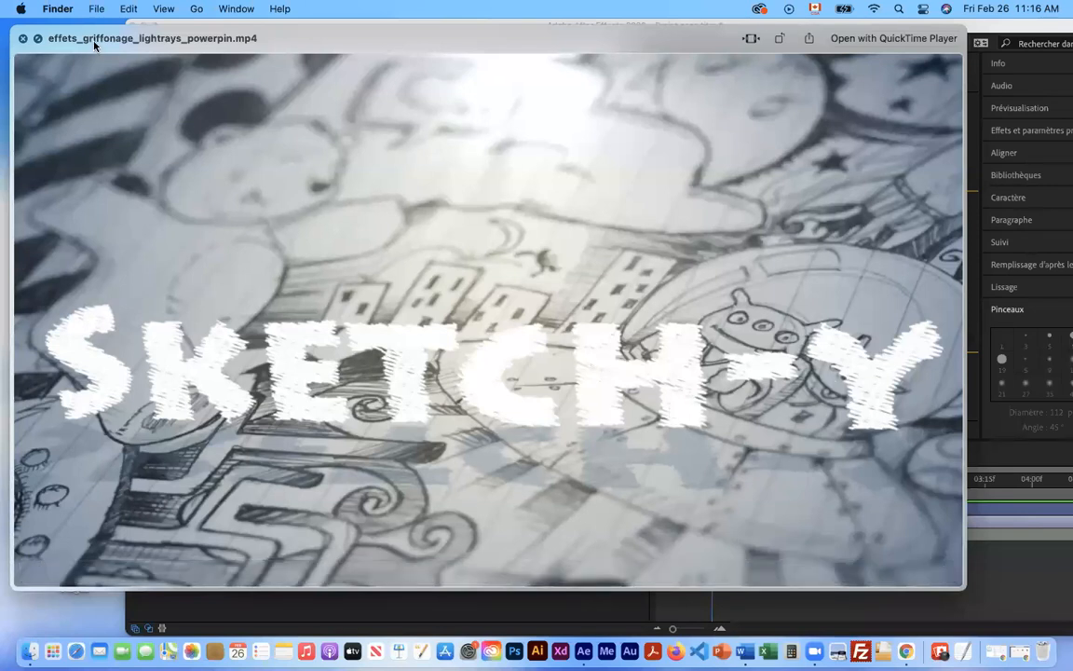
click(23, 40)
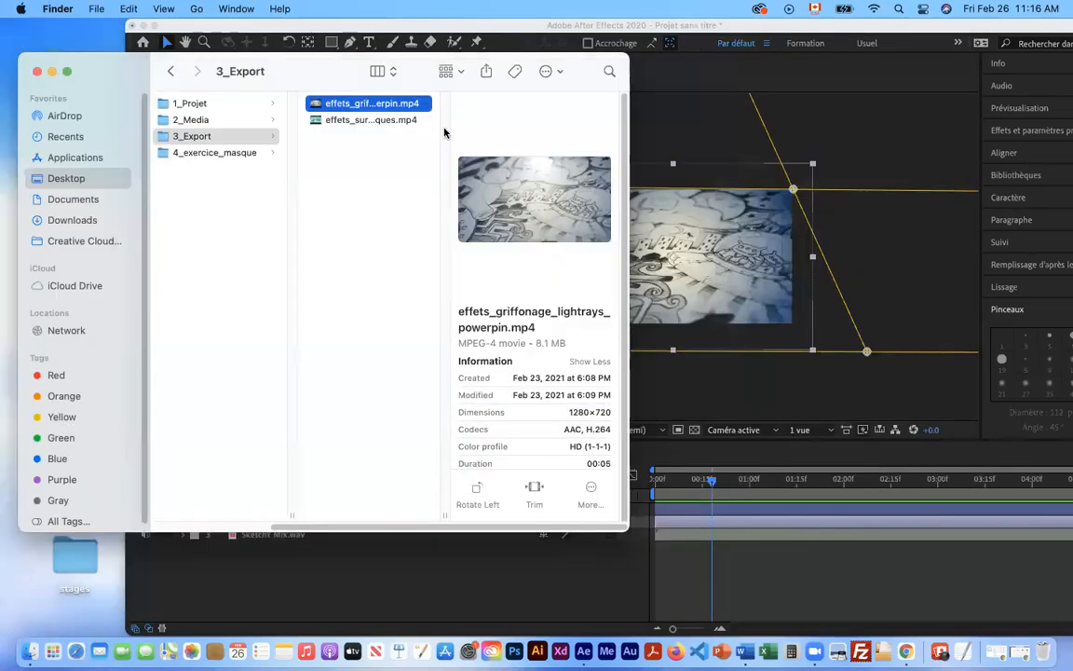
click(884, 271)
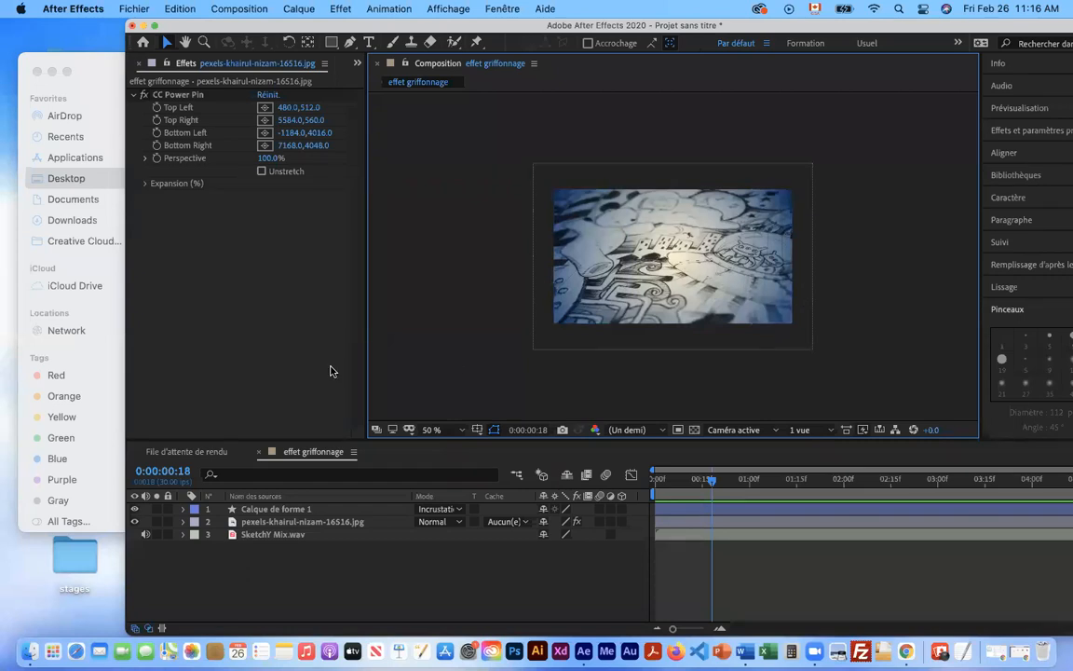
Fit the composition in the viewer and compare the image with CC Power Pin off and on
click(461, 429)
click(470, 181)
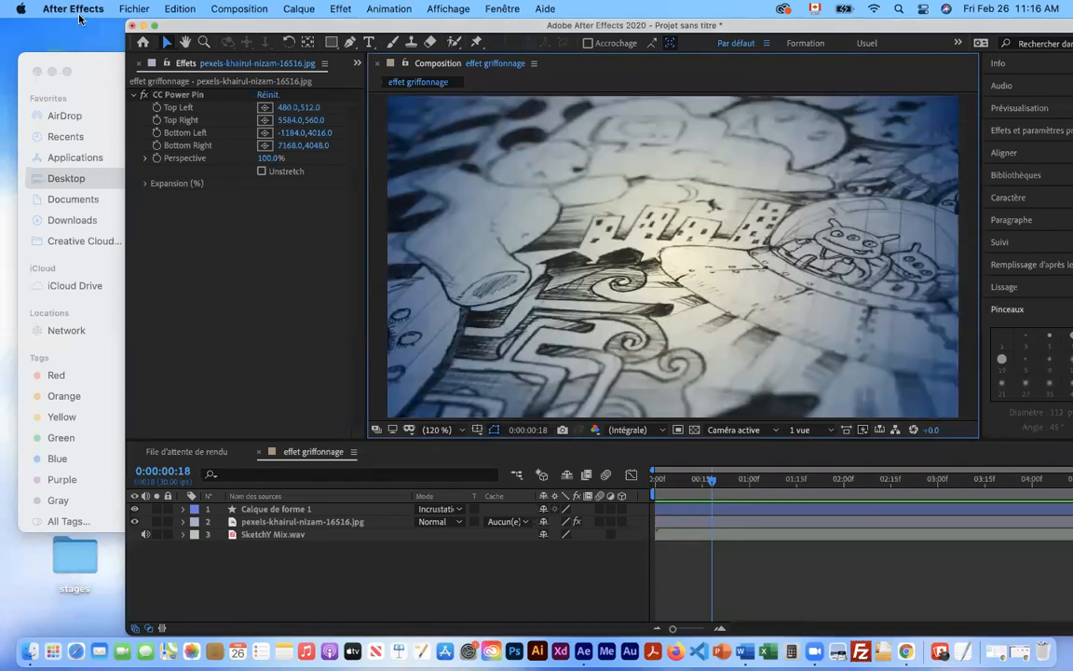
click(144, 98)
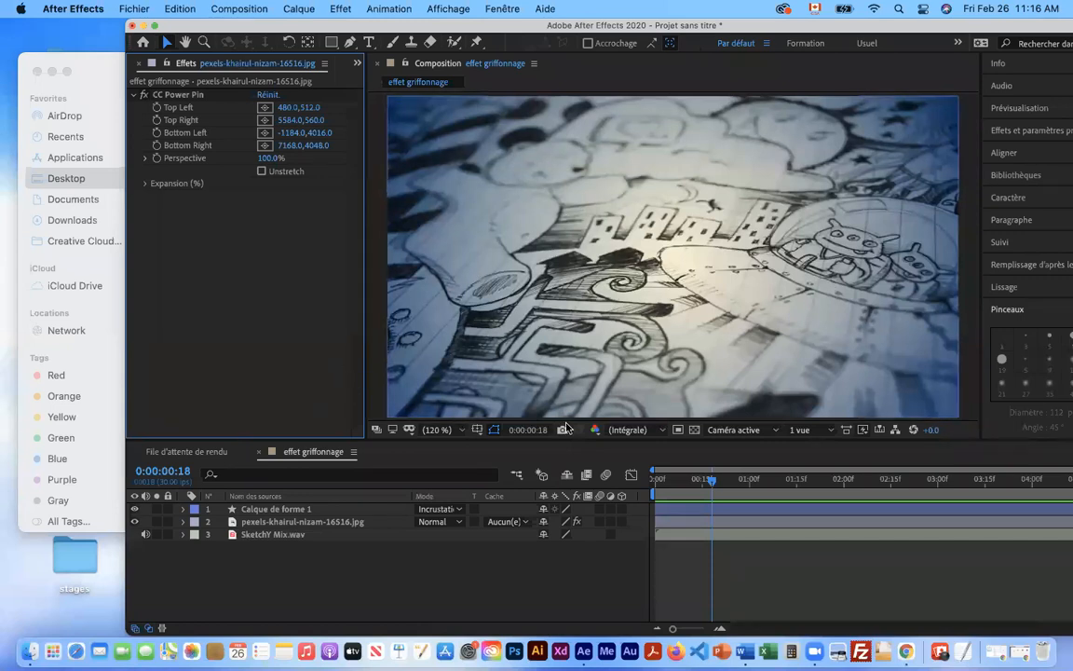
drag(355, 31, 296, 31)
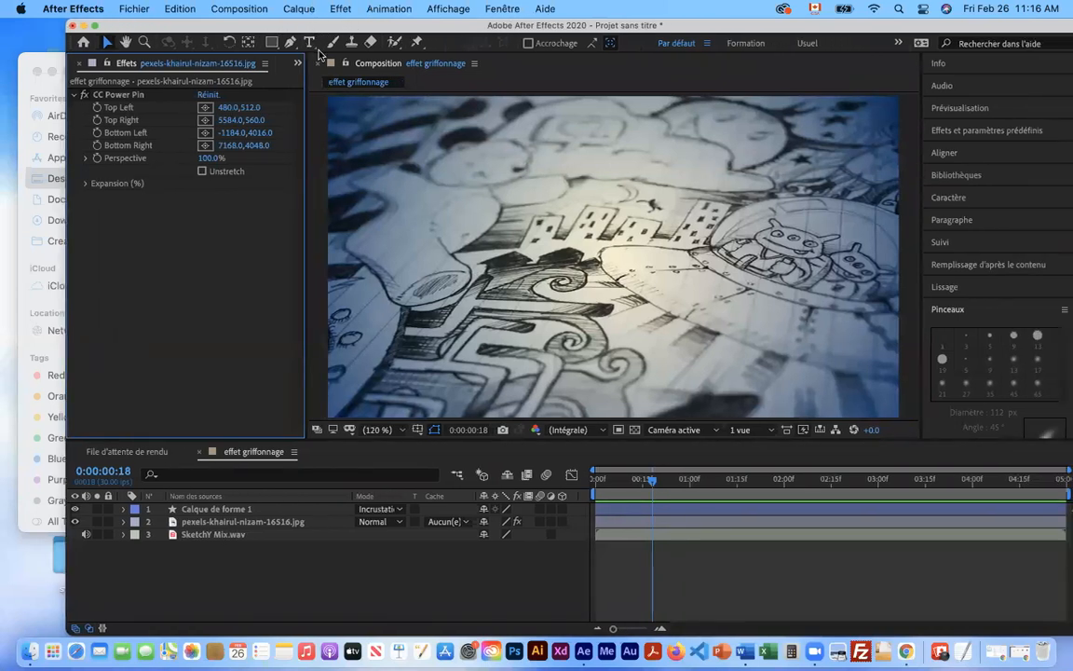
Add the text "sketch-y" in Lithos Pro Black and centre it horizontally just below the middle of the composition
click(312, 42)
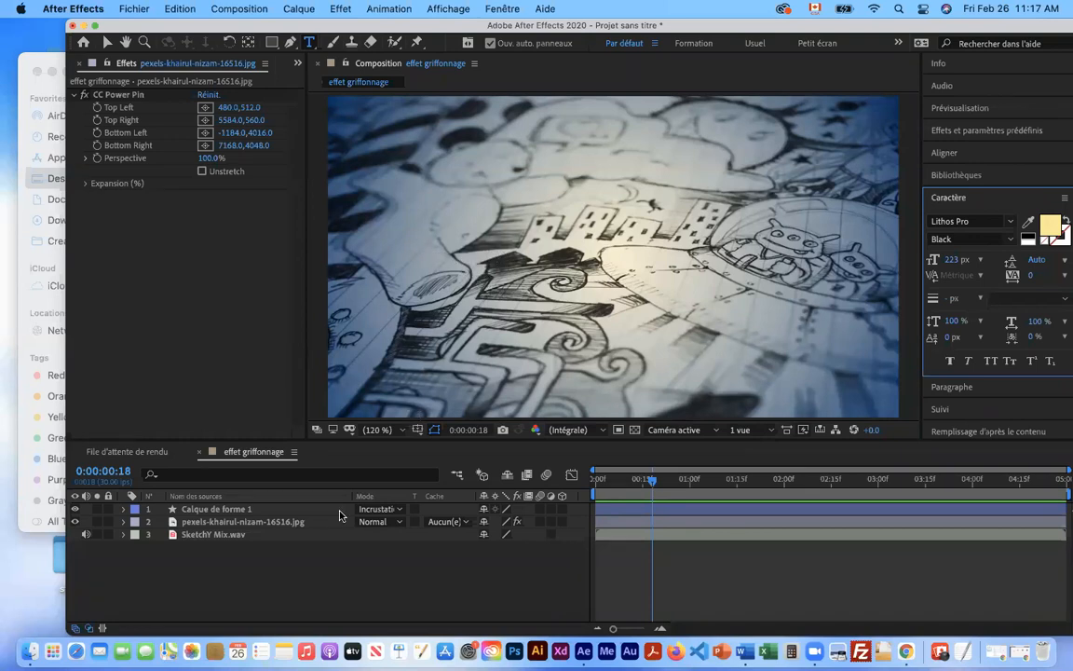
click(437, 248)
text(sketch)
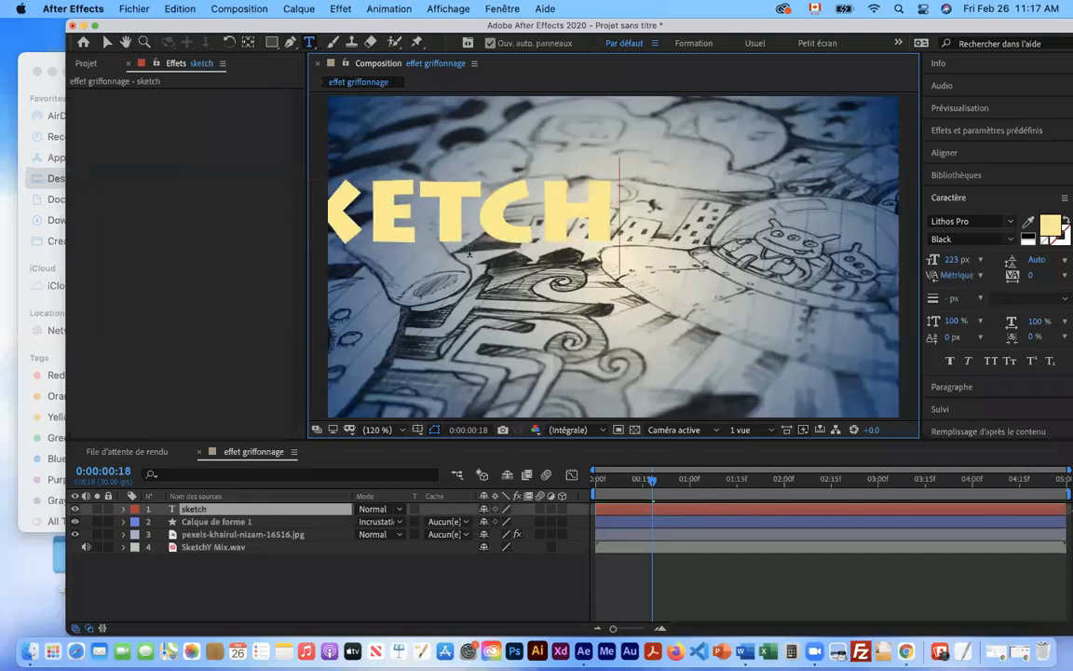
text(-y)
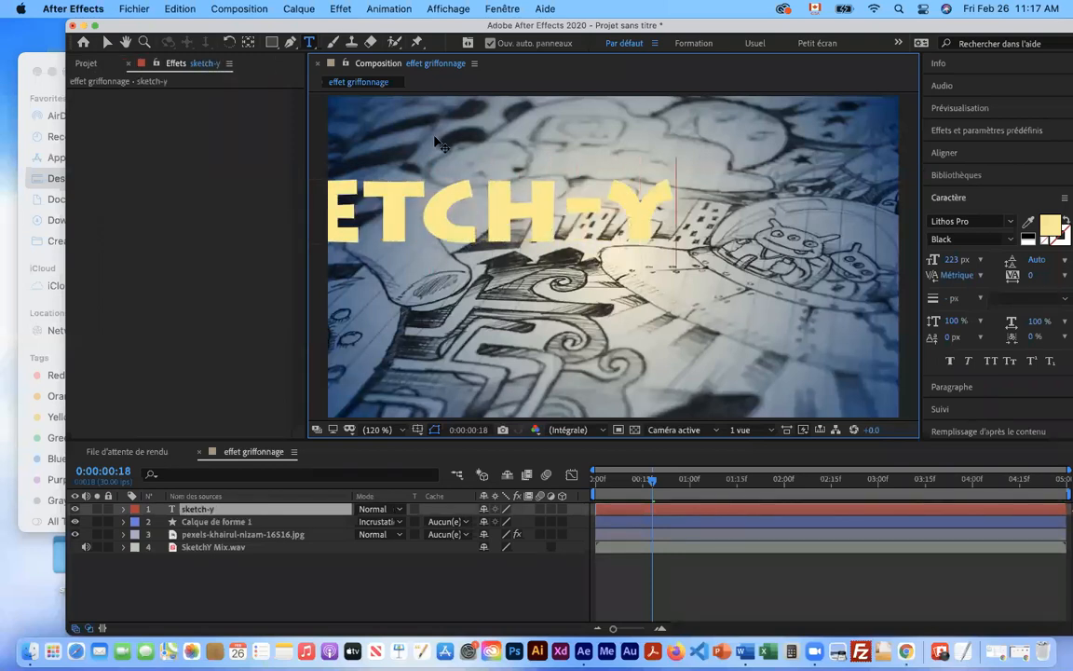
key(Escape)
mouse_move(475, 231)
mouse_down()
mouse_move(624, 260)
mouse_move(631, 308)
mouse_up()
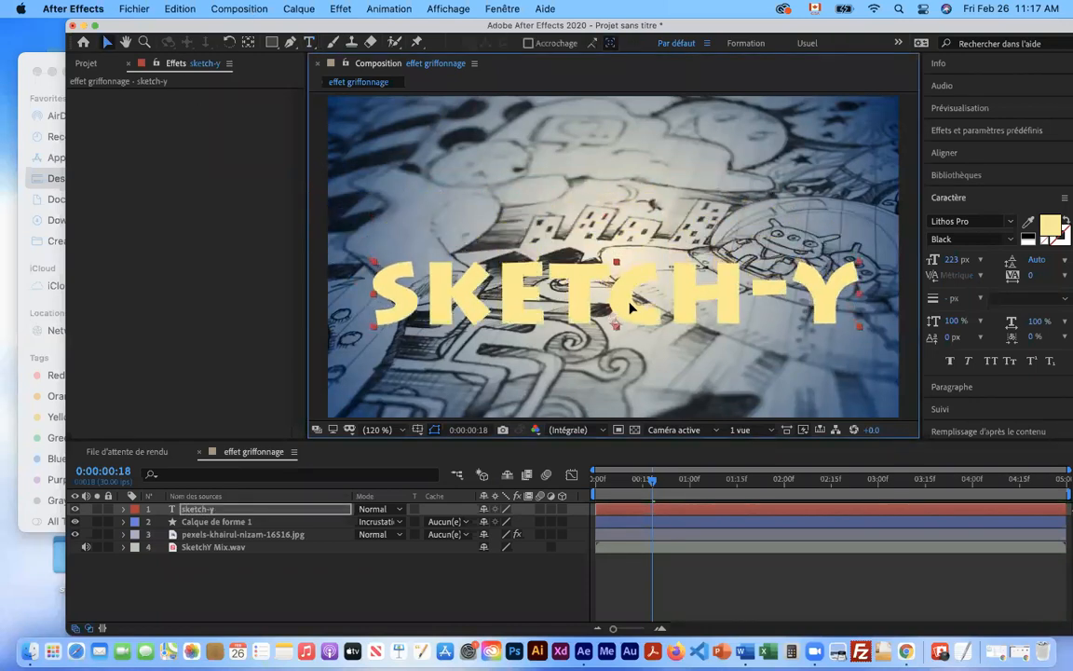
Set the sketch-y text's font size to 236 px and check the font list, keeping Lithos Pro
click(203, 511)
double_click(203, 512)
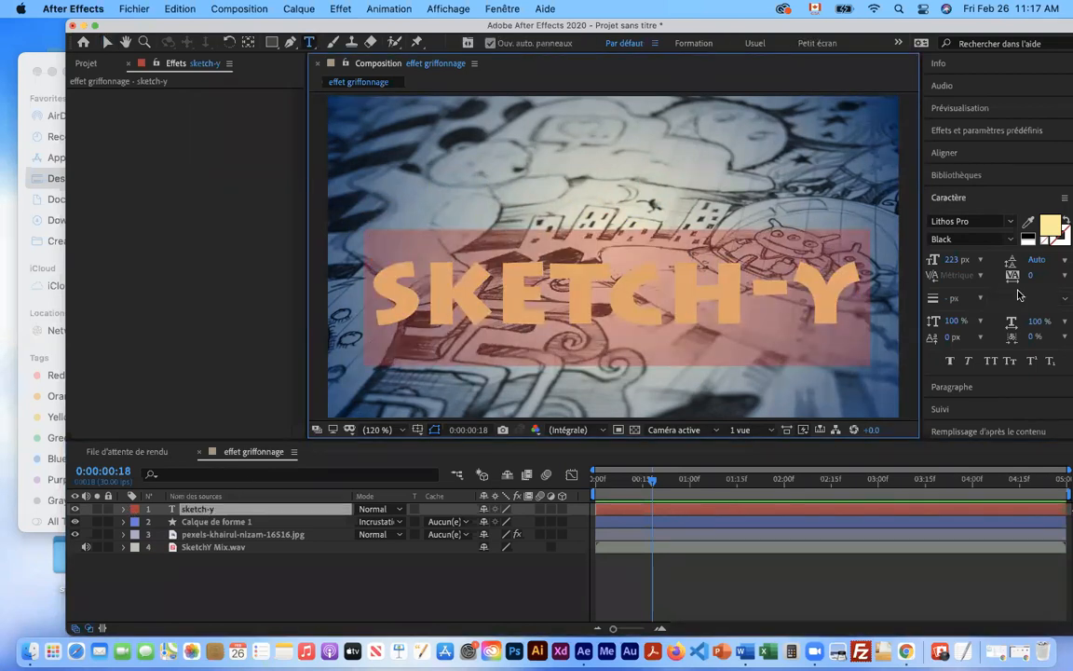
mouse_move(951, 261)
mouse_down()
mouse_move(938, 262)
mouse_move(975, 261)
mouse_move(966, 261)
mouse_up()
click(1010, 223)
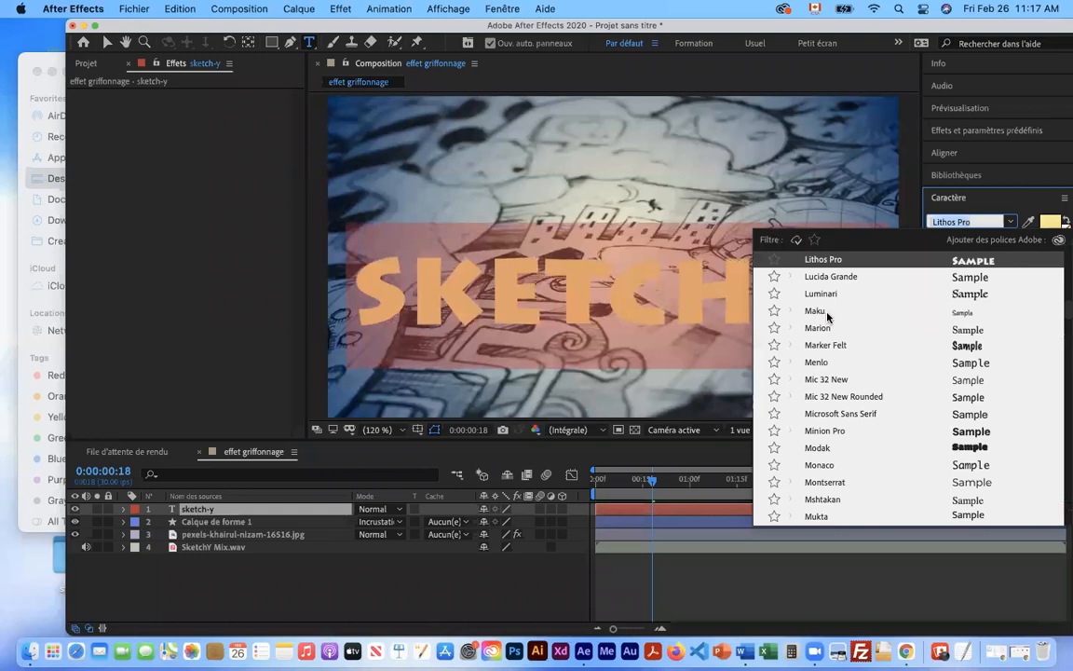
click(924, 194)
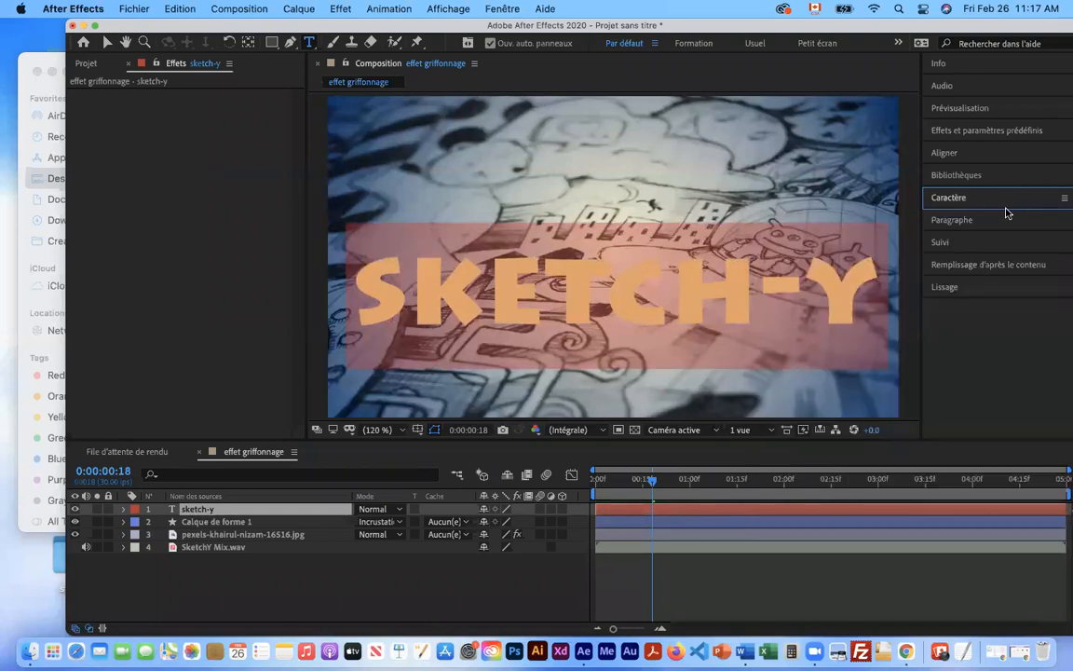
click(1006, 208)
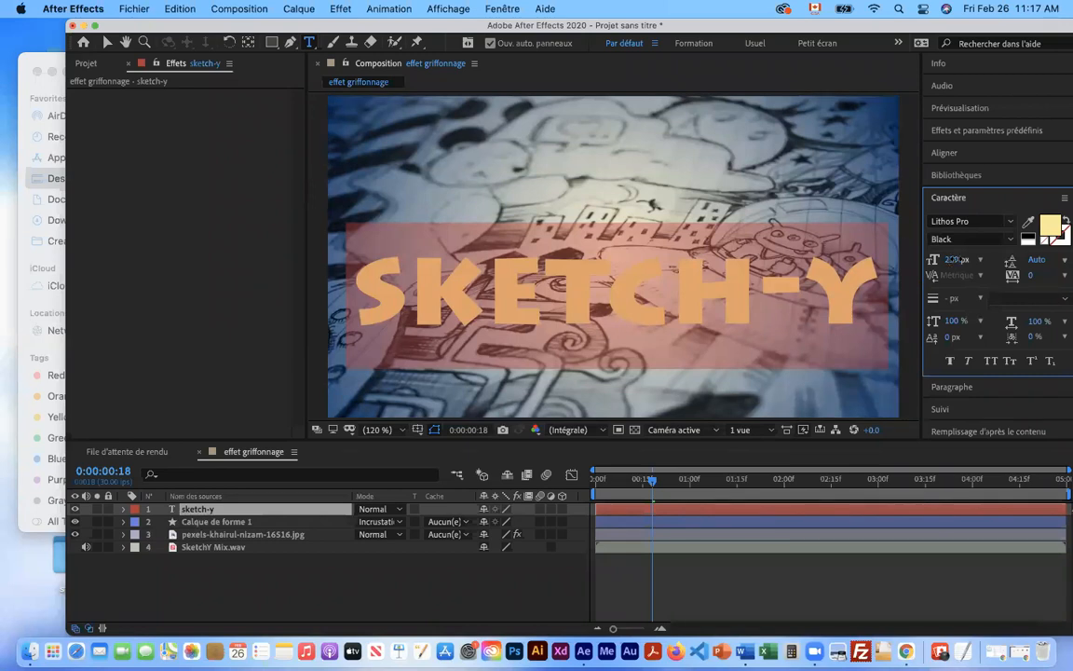
drag(958, 260, 938, 273)
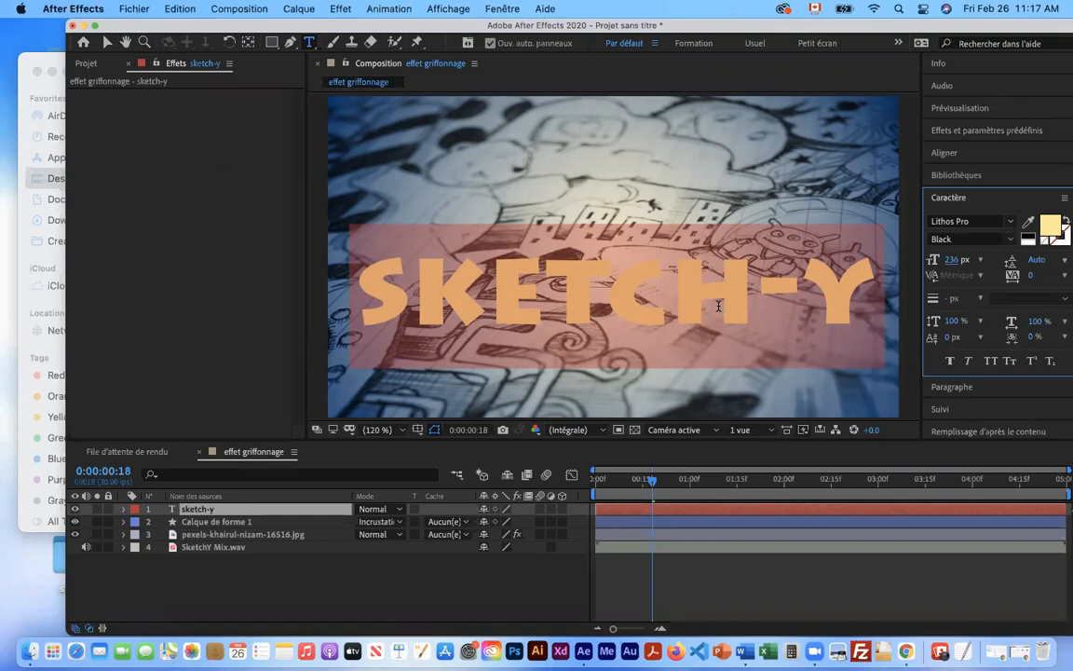
click(1010, 221)
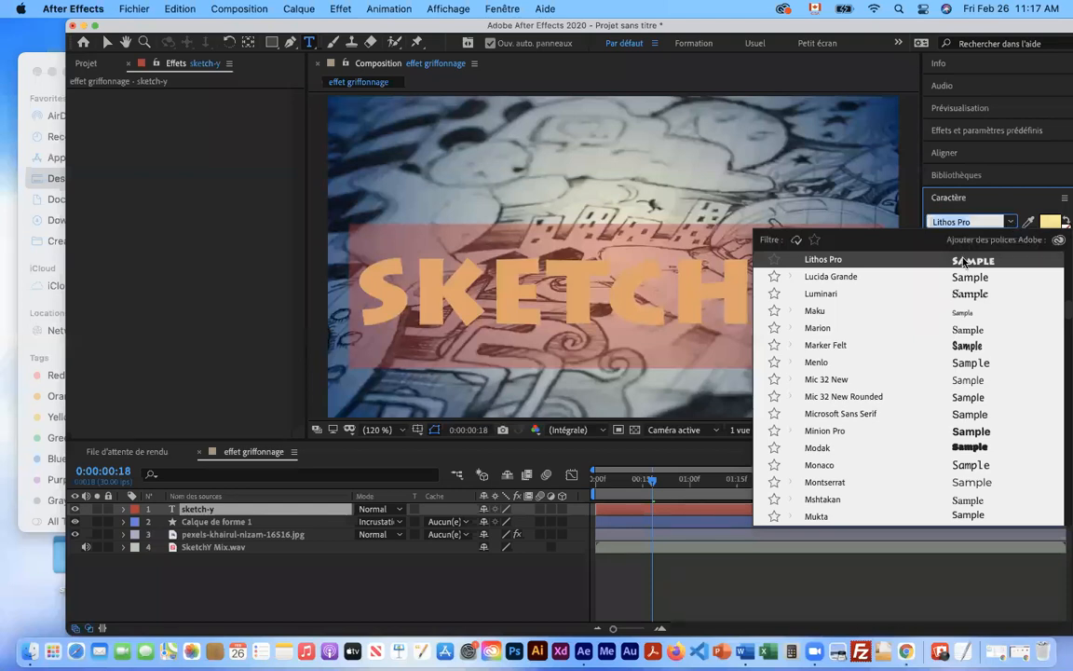
click(1011, 223)
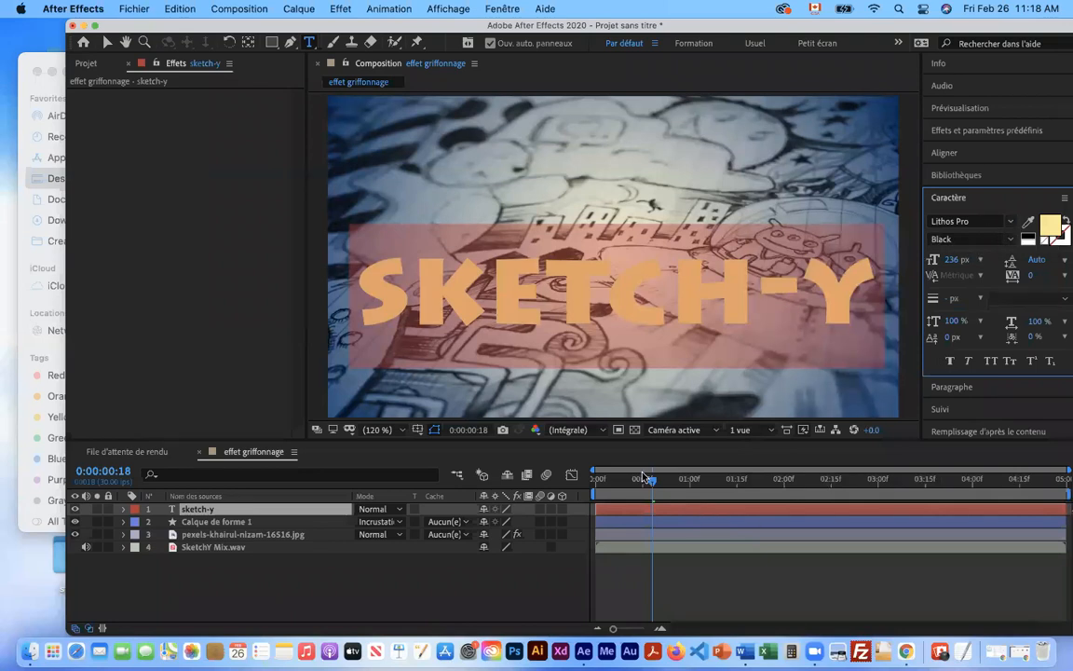
Return the current time to 0:00:00:00 and change the sketch-y layer's label colour to Jaune
click(590, 480)
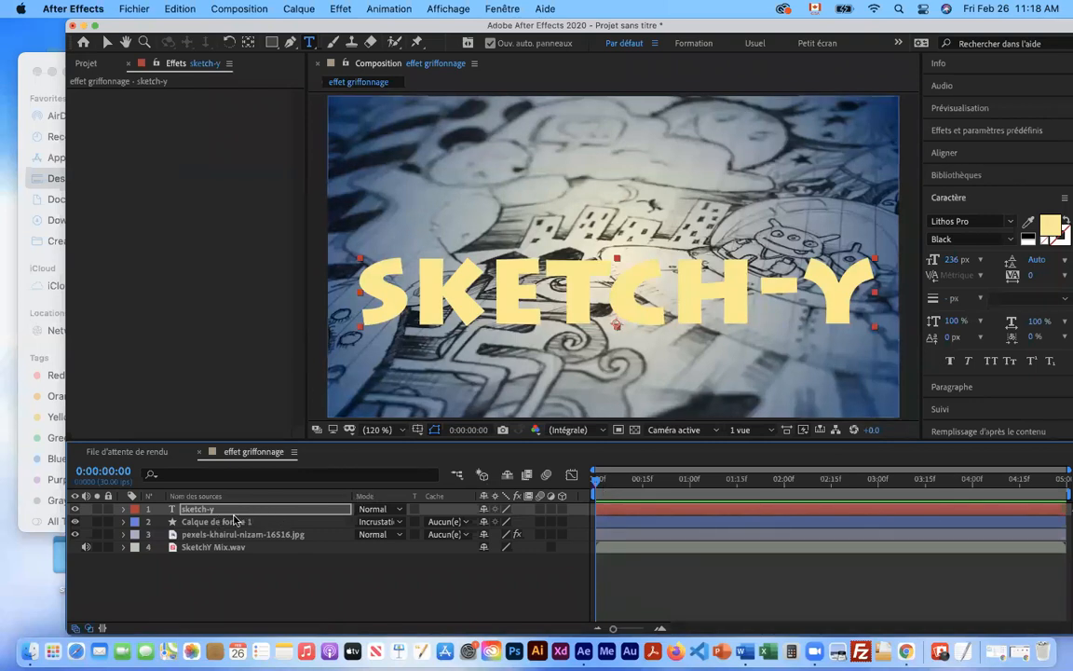
click(135, 510)
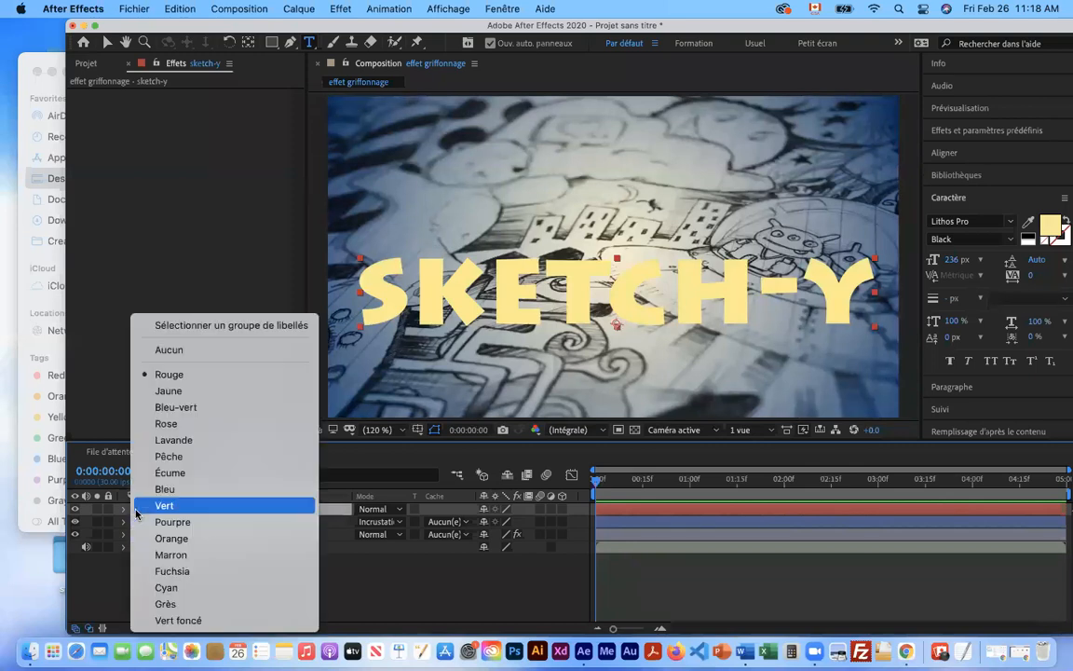
click(164, 392)
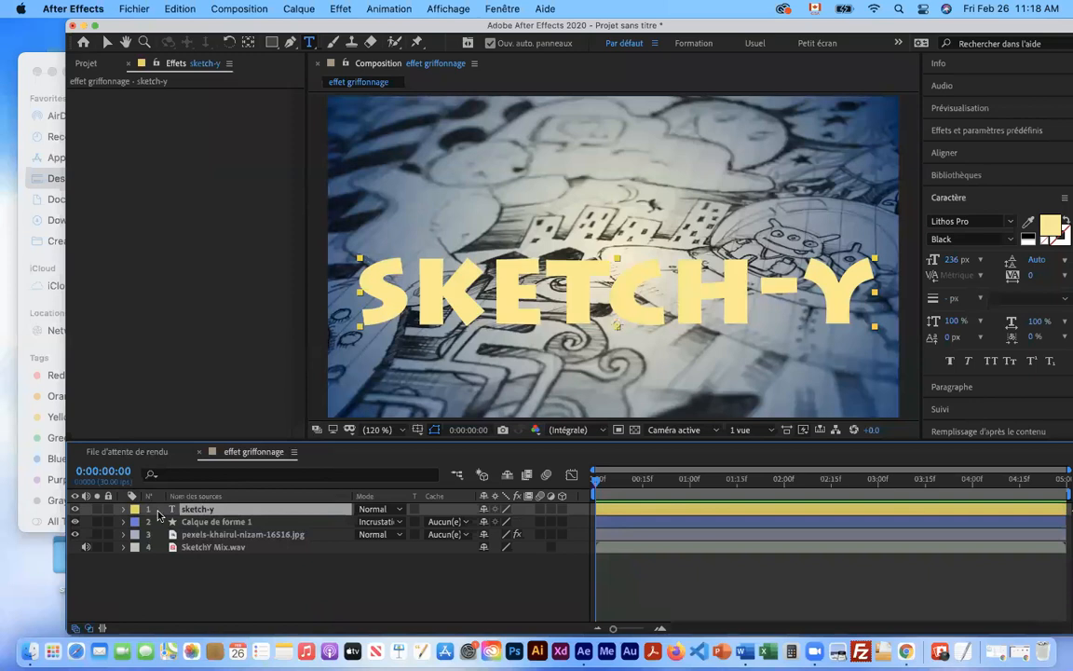
click(229, 525)
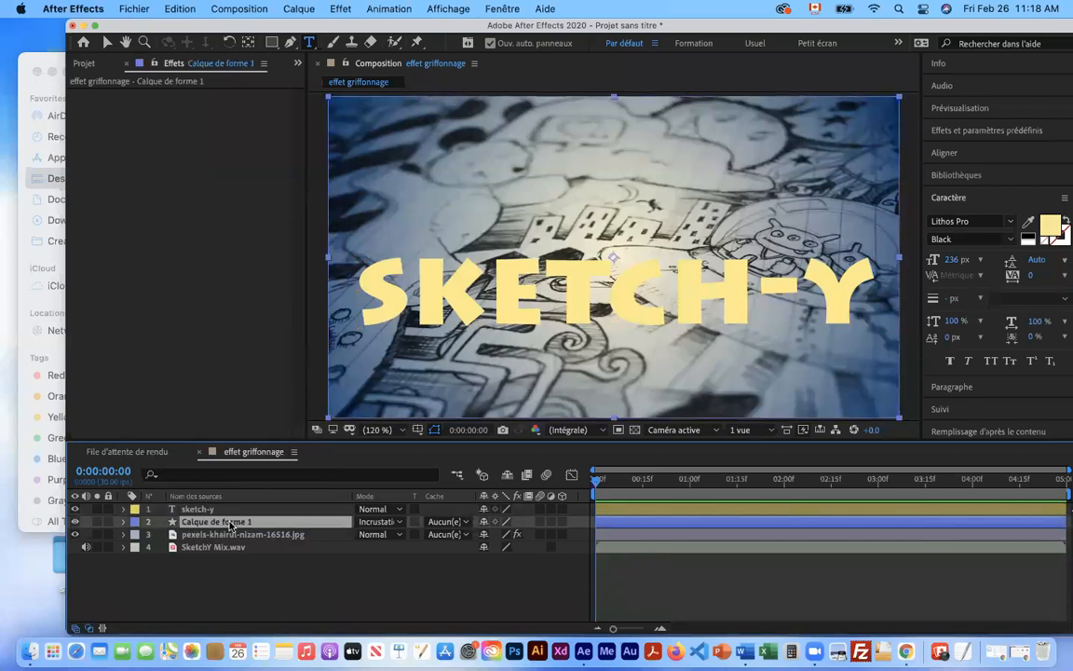
Rename the shape layer as vignette
key(Return)
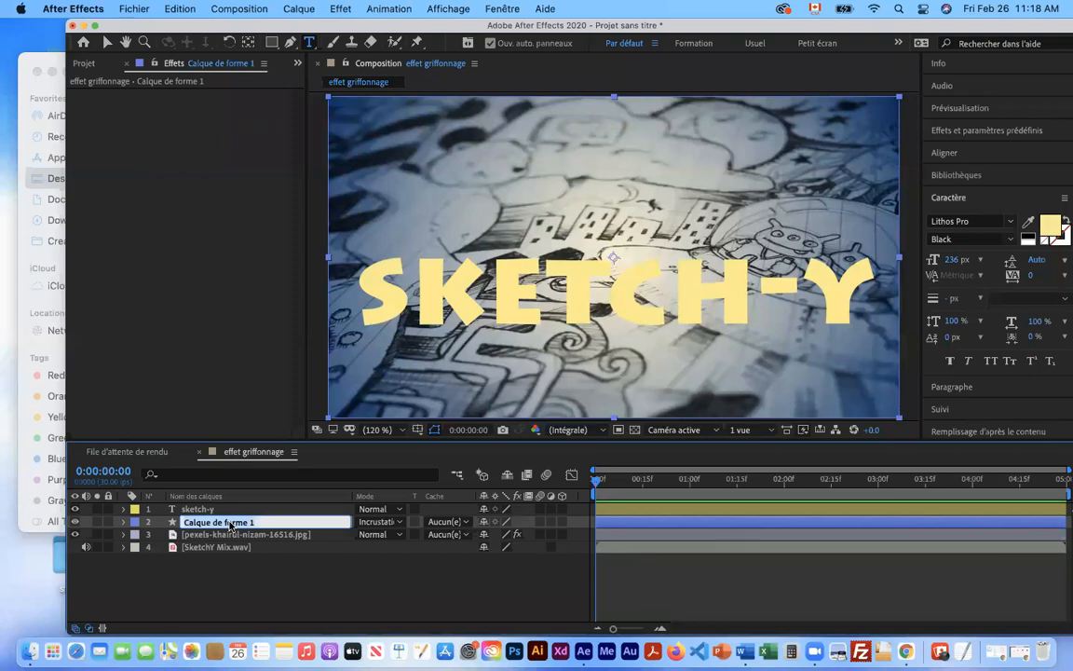
text(vignette)
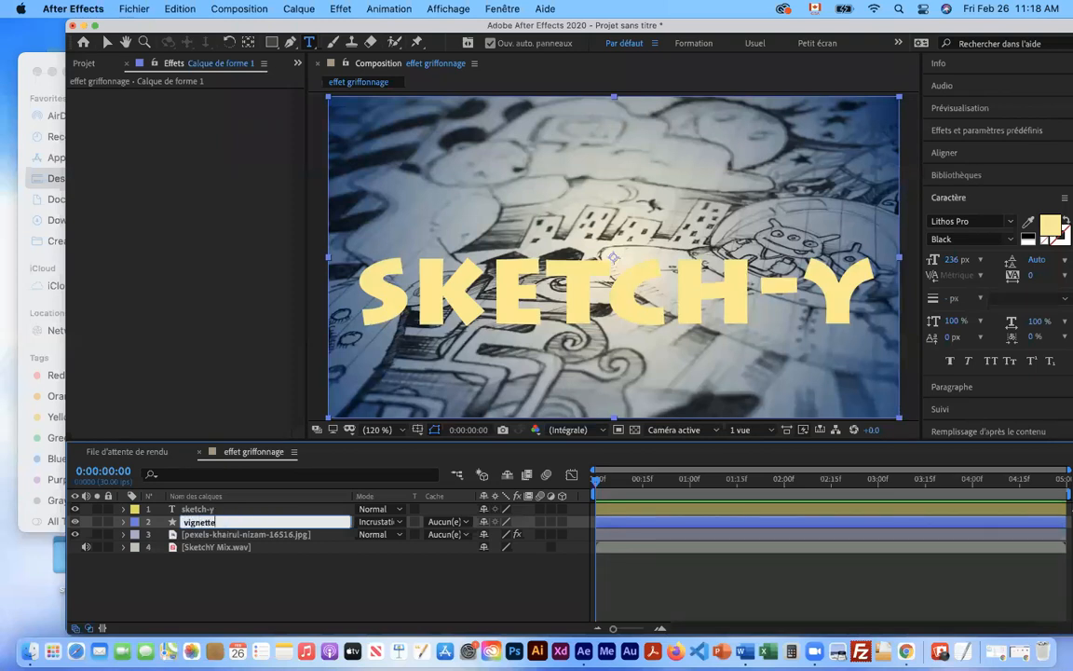
click(245, 567)
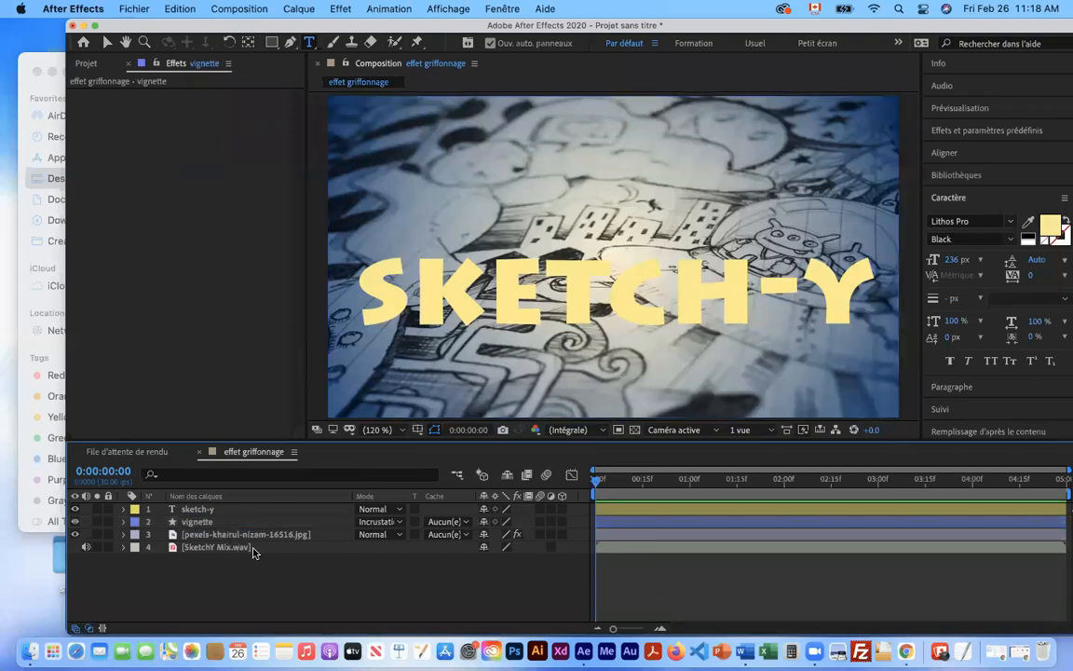
Create masks from the sketch-y text layer
click(223, 510)
click(199, 510)
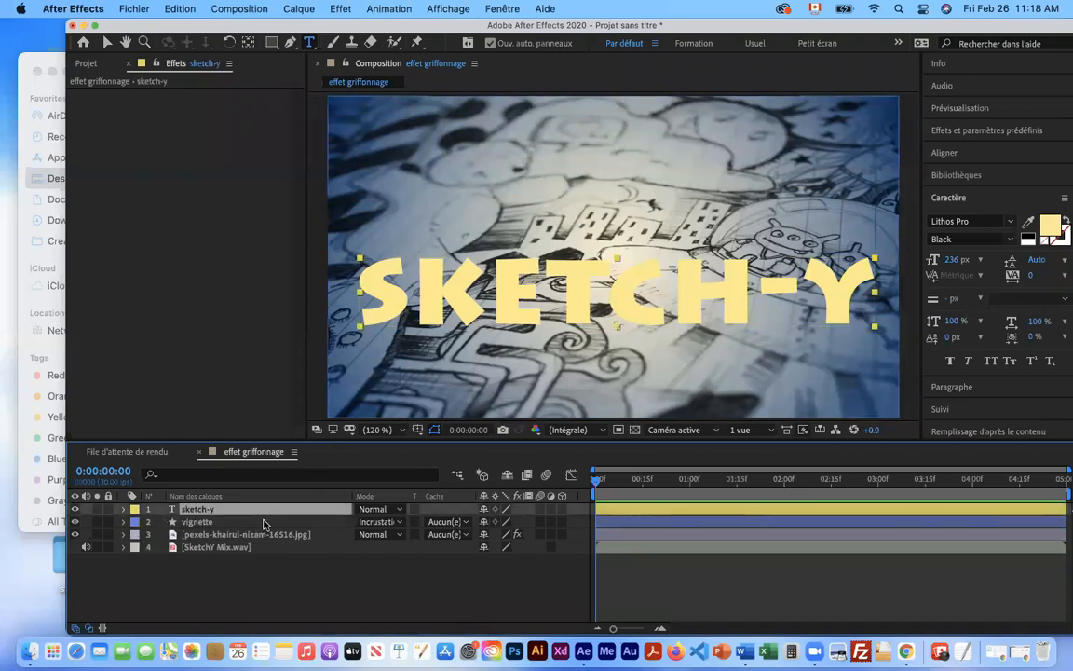
click(294, 9)
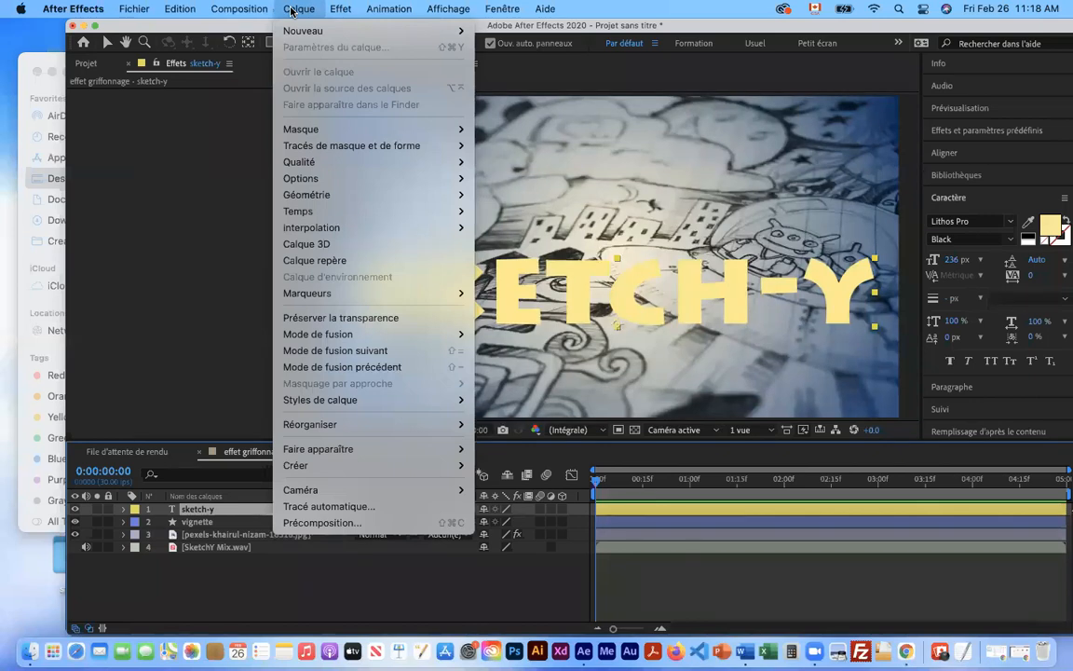
mouse_move(278, 470)
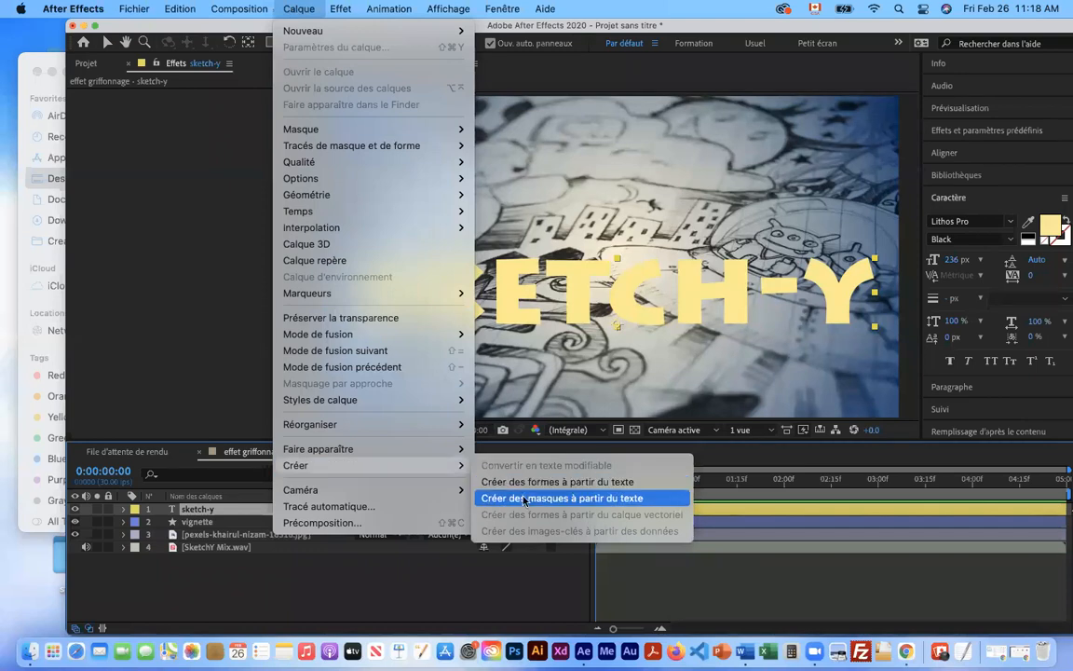
click(575, 500)
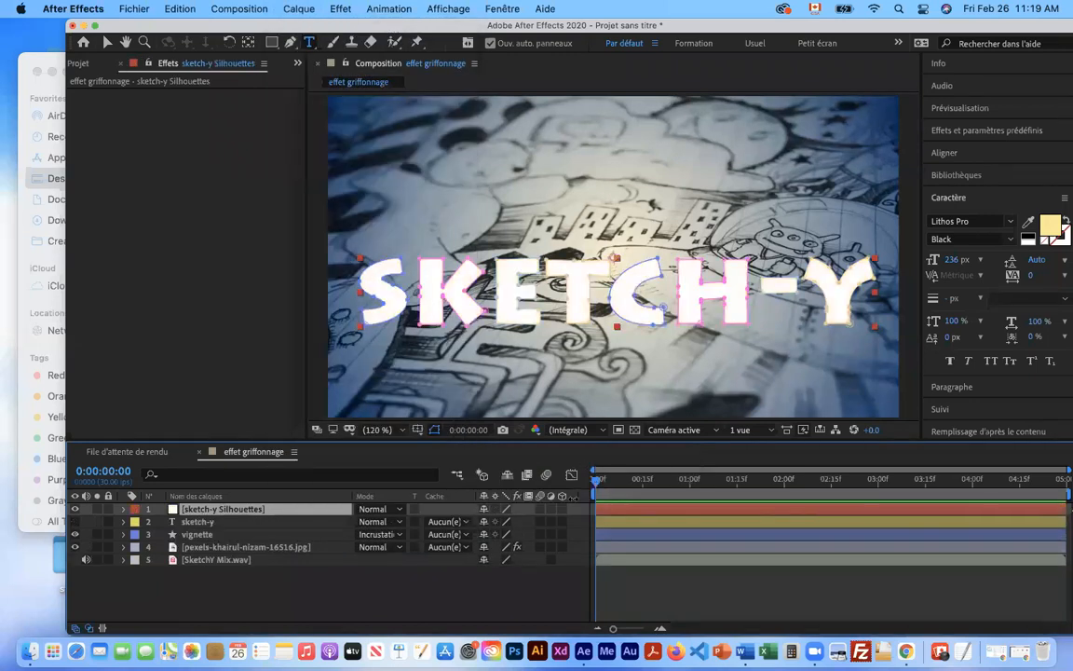
Inspect the individual letter masks on the sketch-y Silhouettes layer and collapse its properties again
click(106, 43)
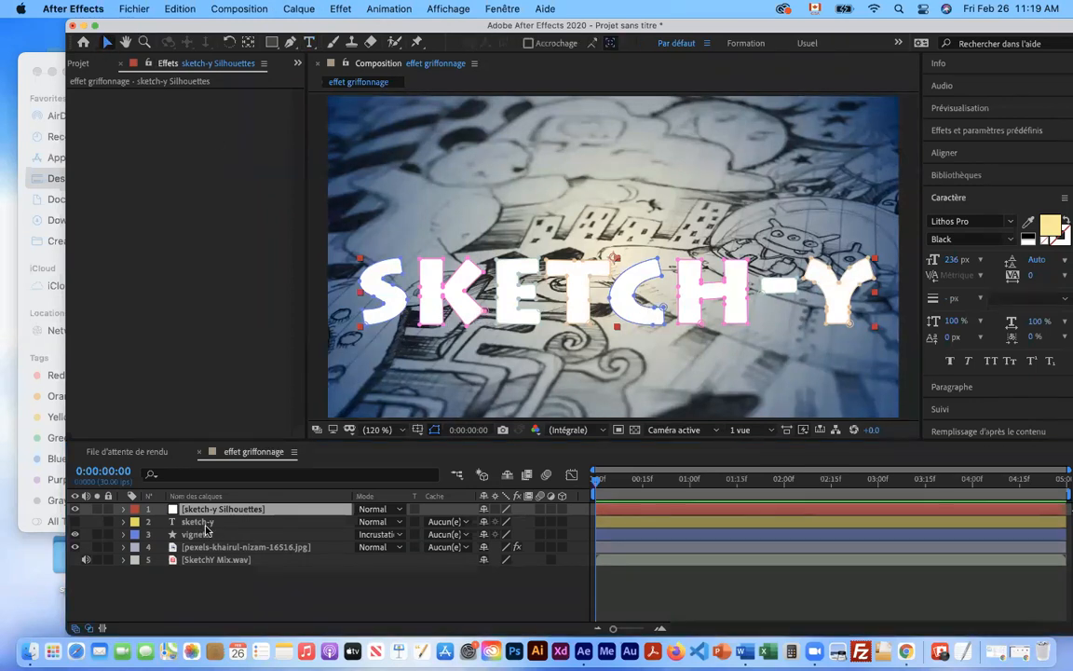
click(198, 524)
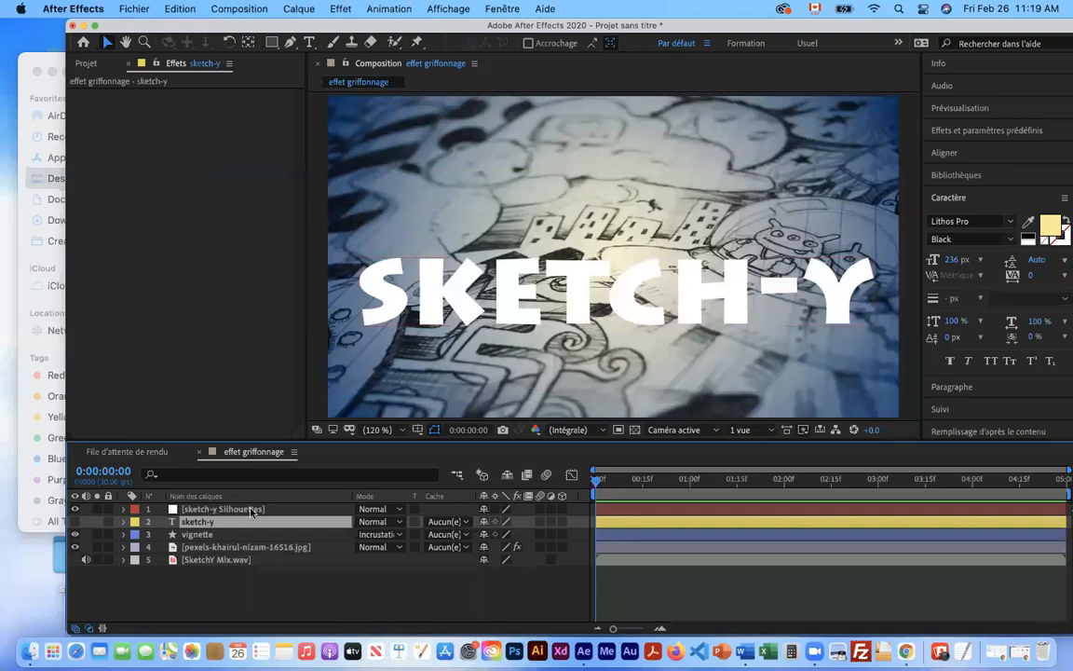
click(124, 510)
click(137, 521)
drag(191, 441, 186, 367)
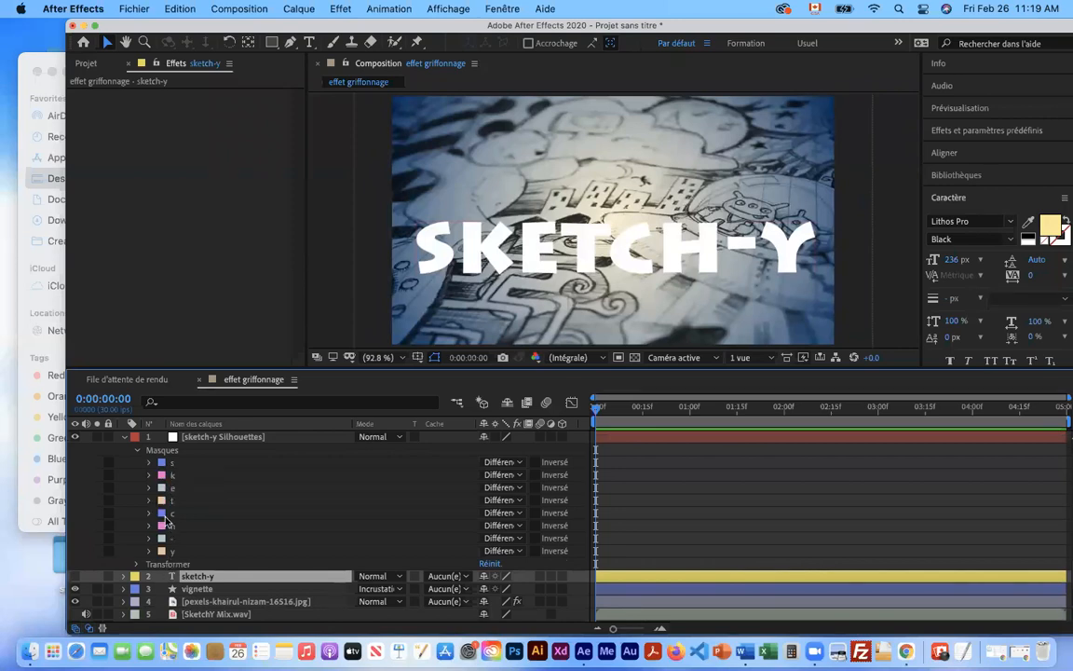
click(231, 438)
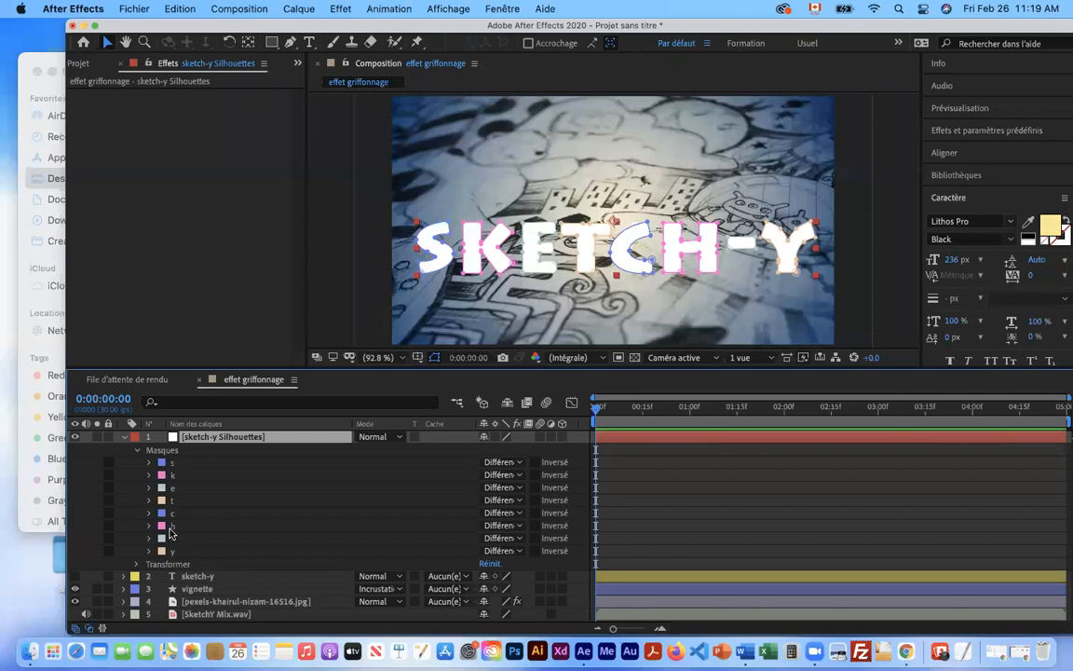
click(126, 438)
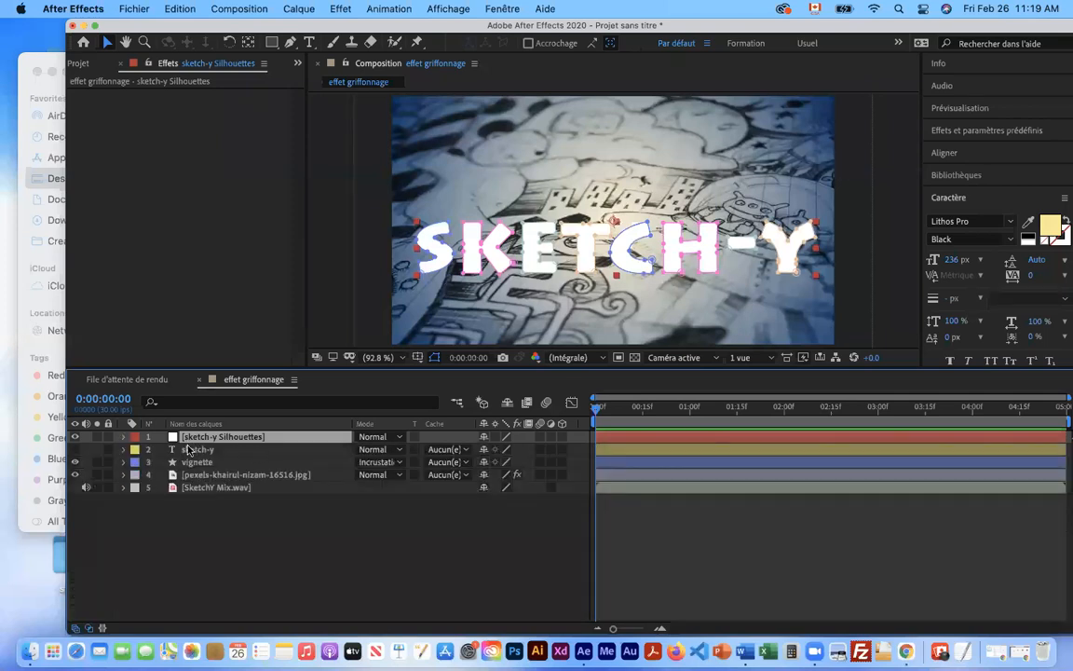
drag(275, 366, 285, 455)
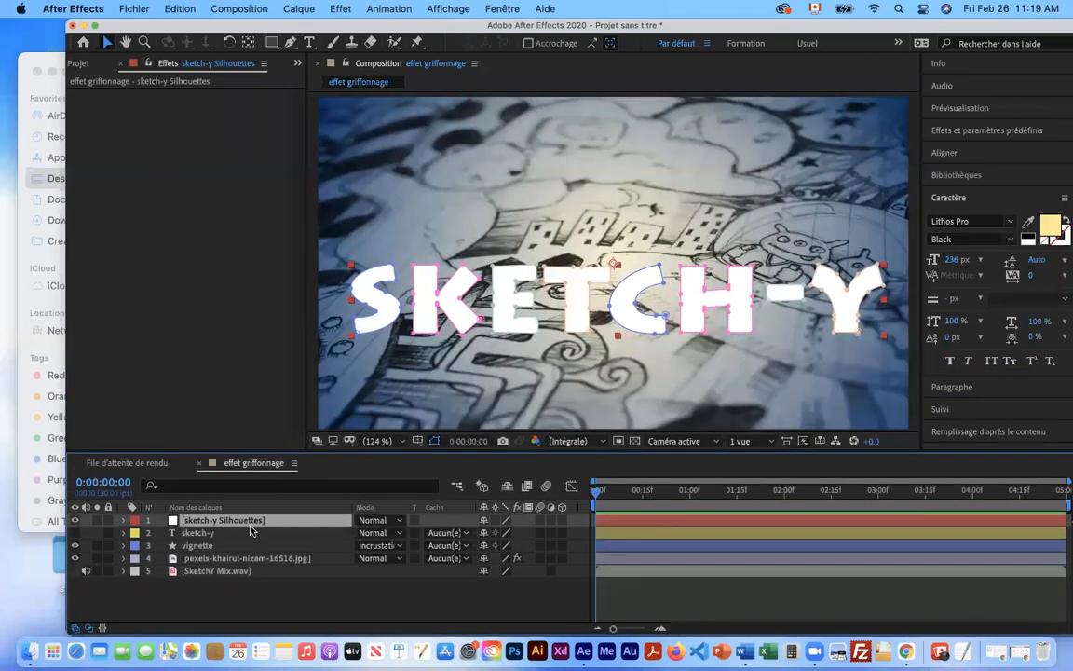
Delete the sketch-y Silhouettes layer, show the sketch-y text again and recreate the masks from it
key(Delete)
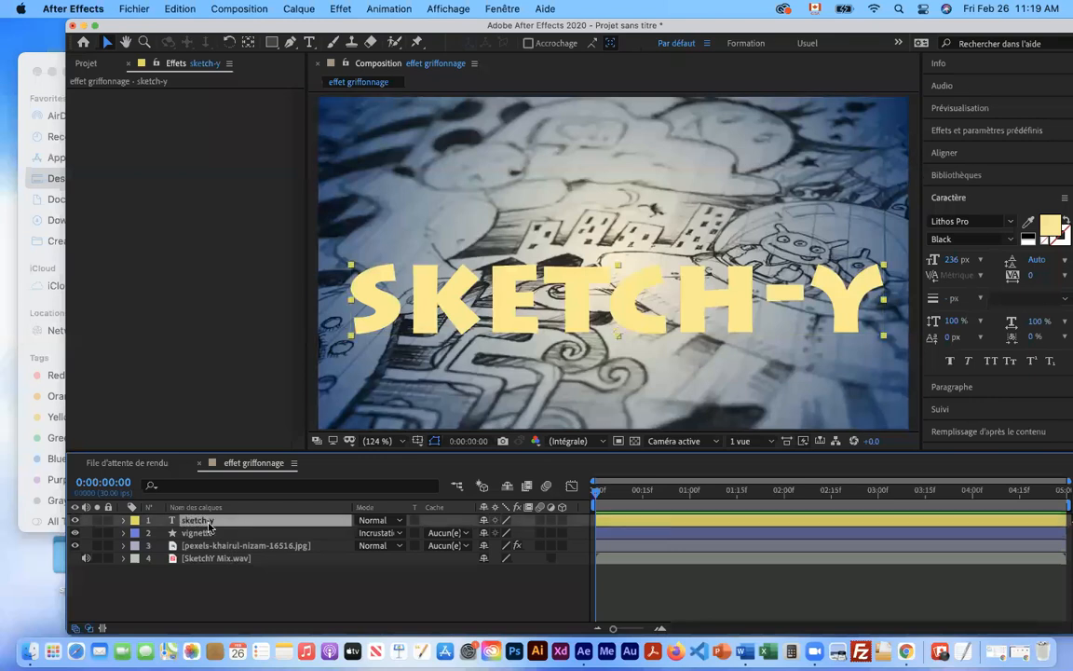
click(300, 10)
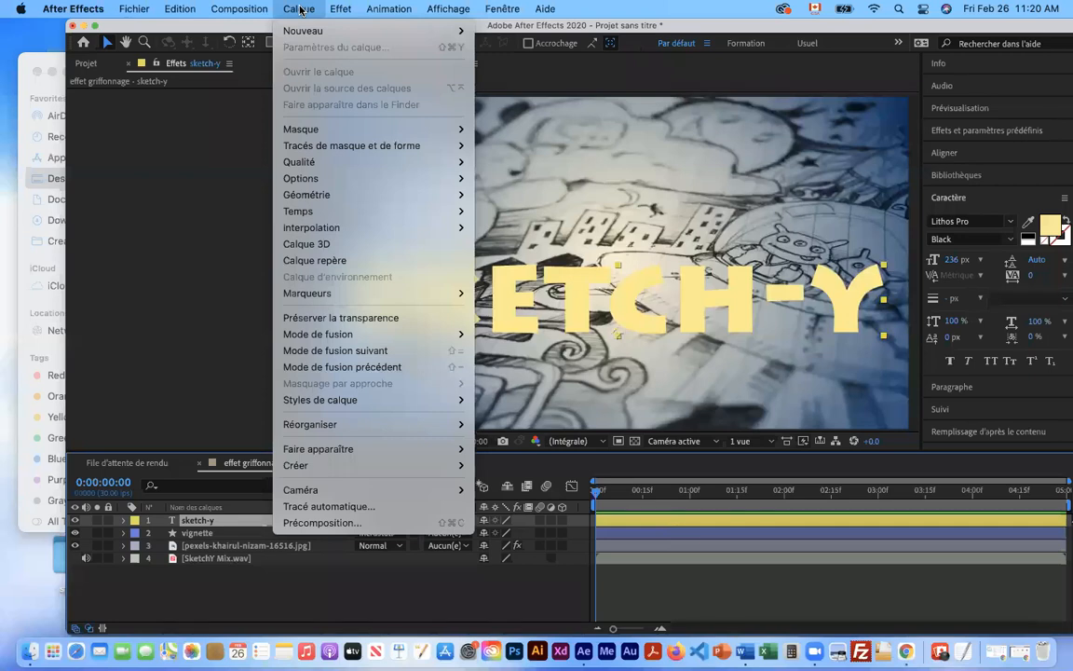
mouse_move(326, 464)
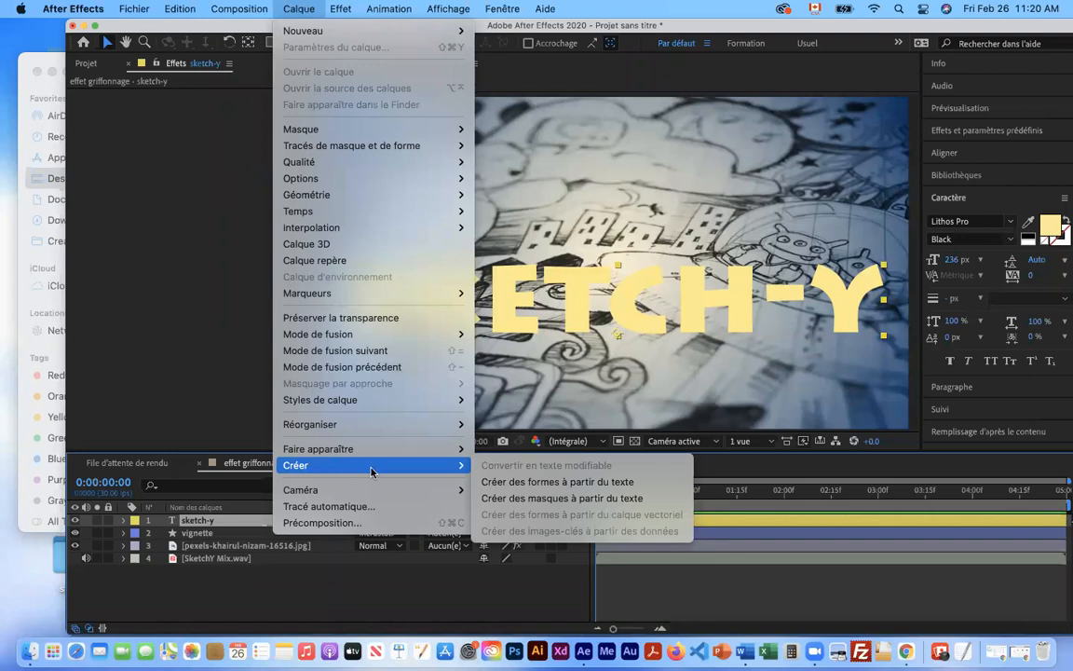
click(558, 501)
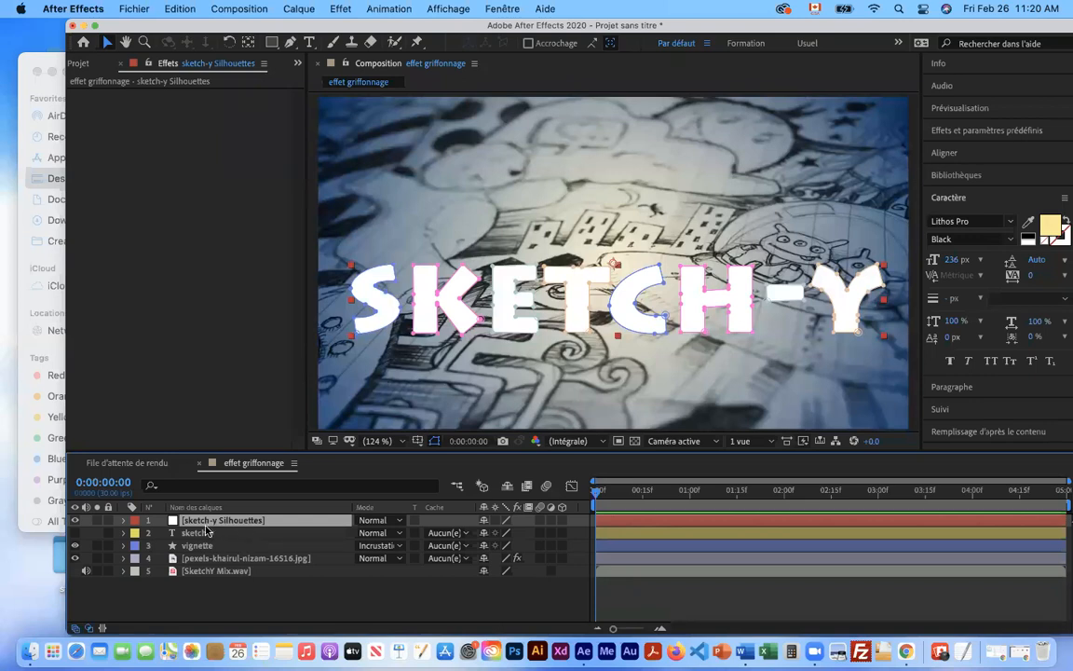
Check the recreated letter masks and toggle the visibility of the mask paths off and on
click(122, 521)
click(137, 531)
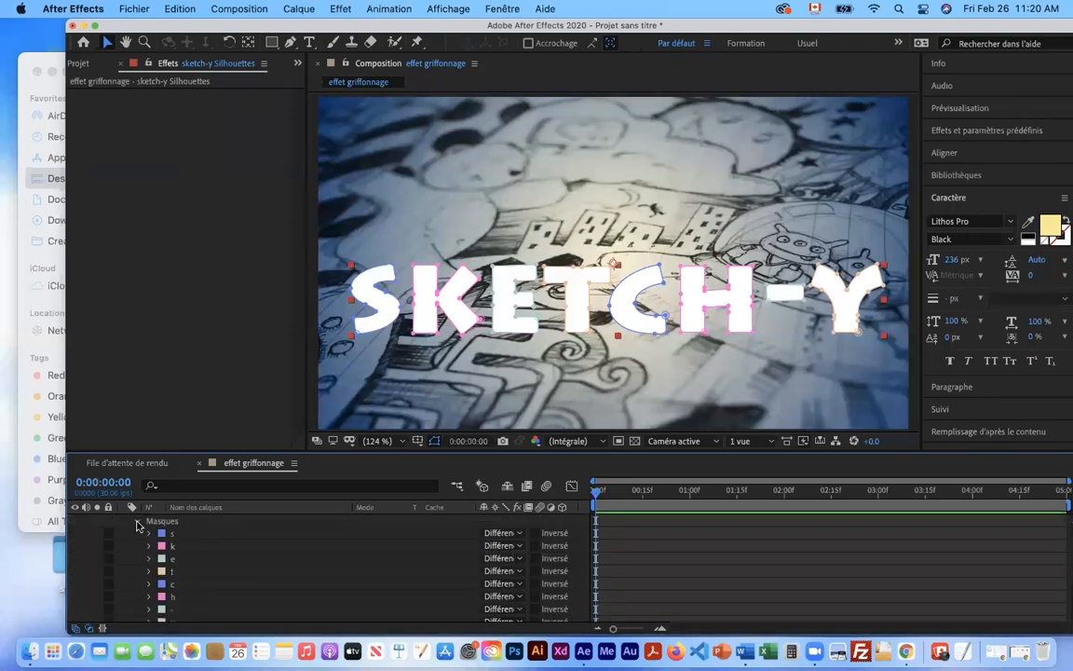
click(137, 521)
click(122, 520)
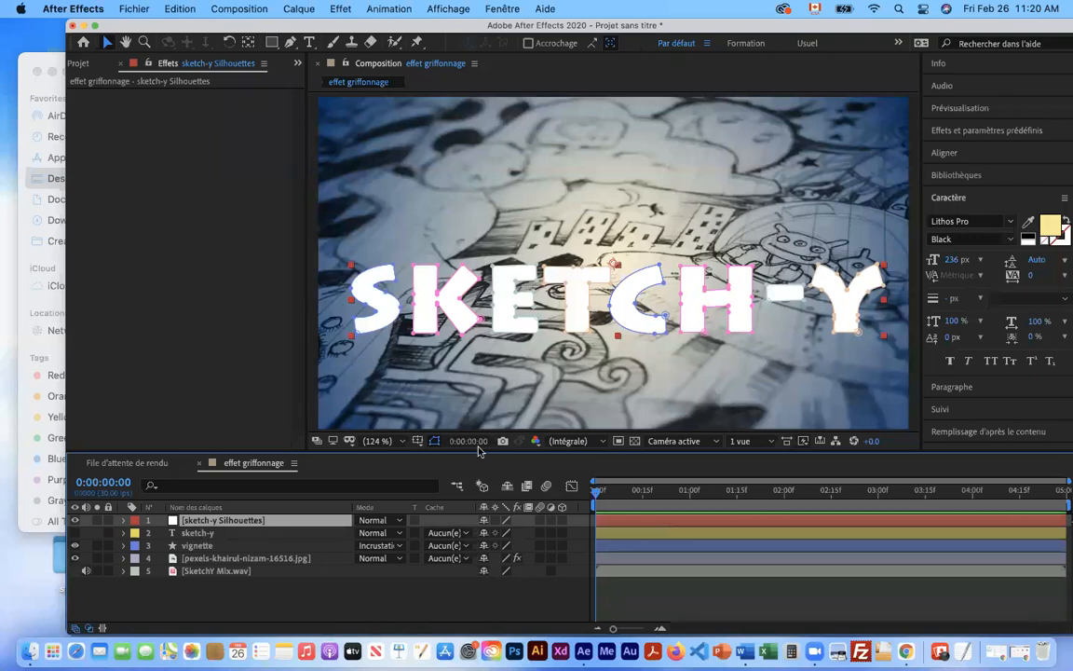
click(434, 441)
click(434, 441)
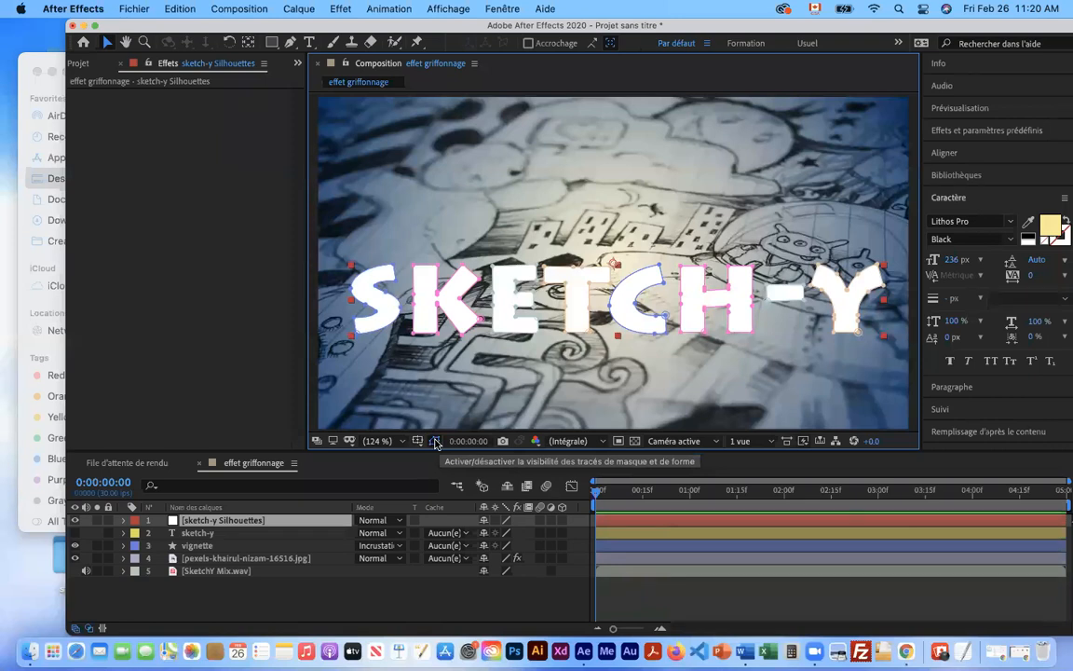
Apply the Griffonnage effect to the sketch-y Silhouettes layer
click(351, 10)
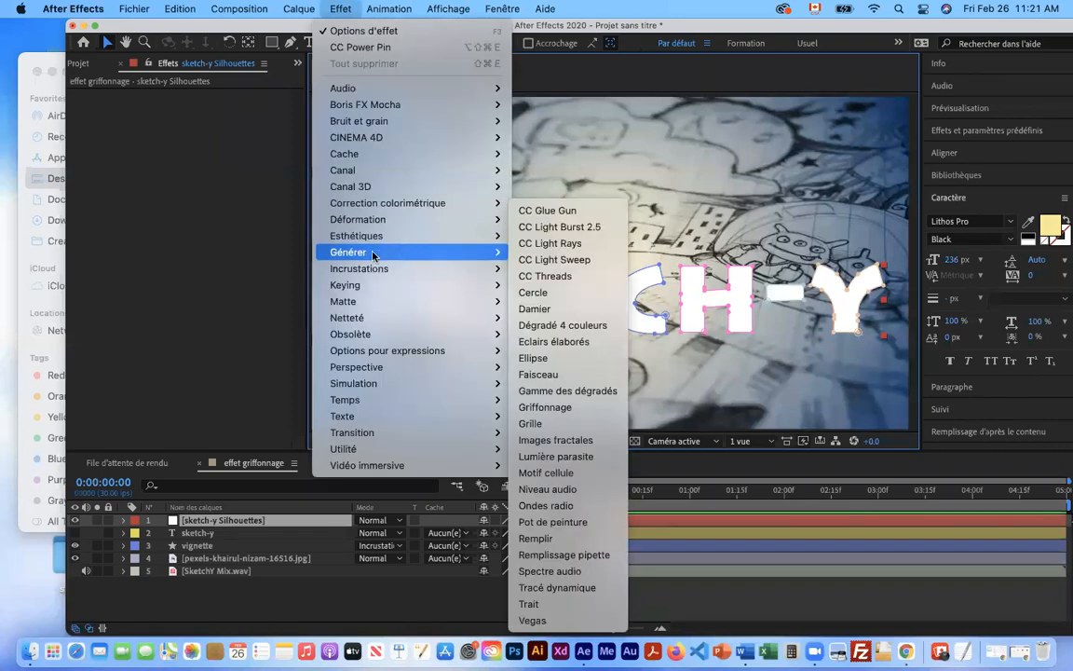
mouse_move(393, 259)
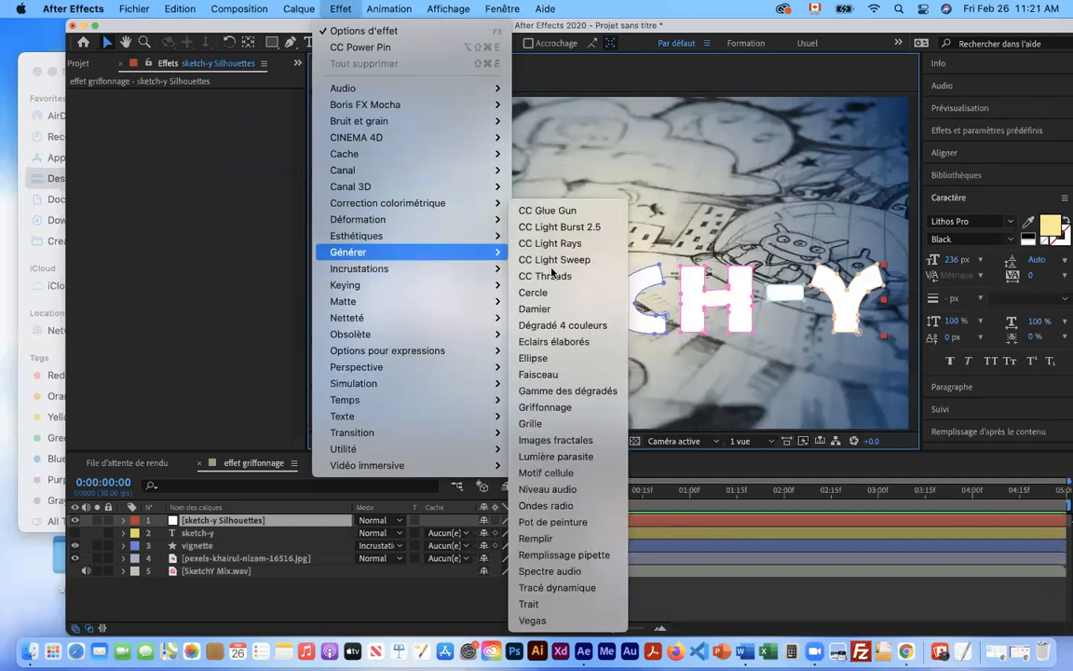
click(571, 413)
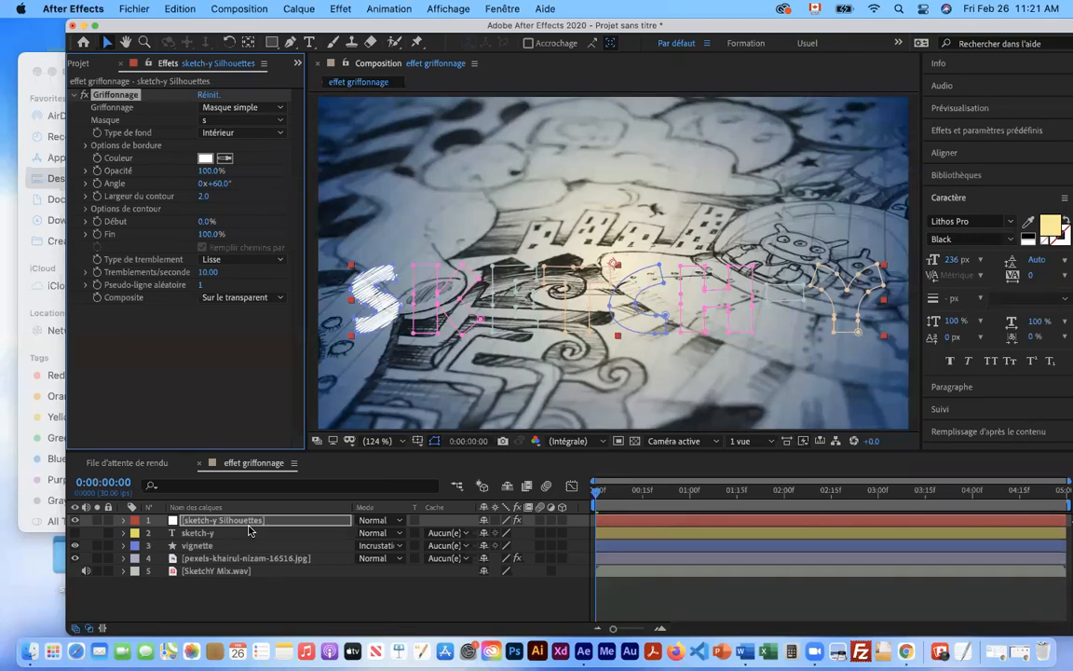
Preview the scribble on the letter S and place the current time at 0:00:00:15
key(space)
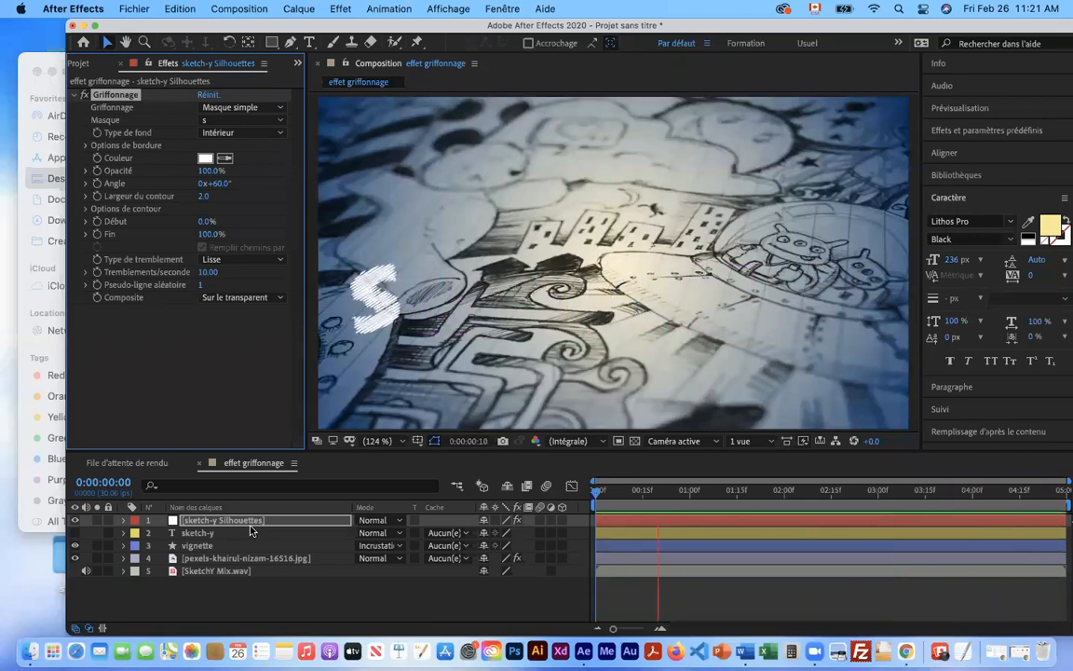
key(space)
drag(725, 491, 650, 492)
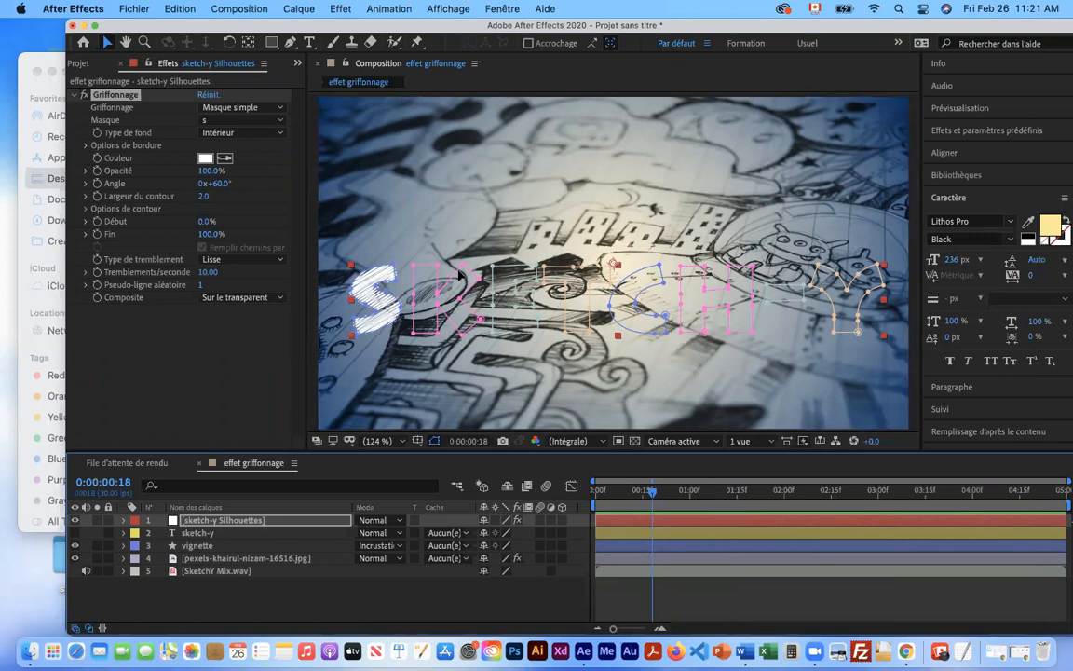
drag(649, 495, 642, 494)
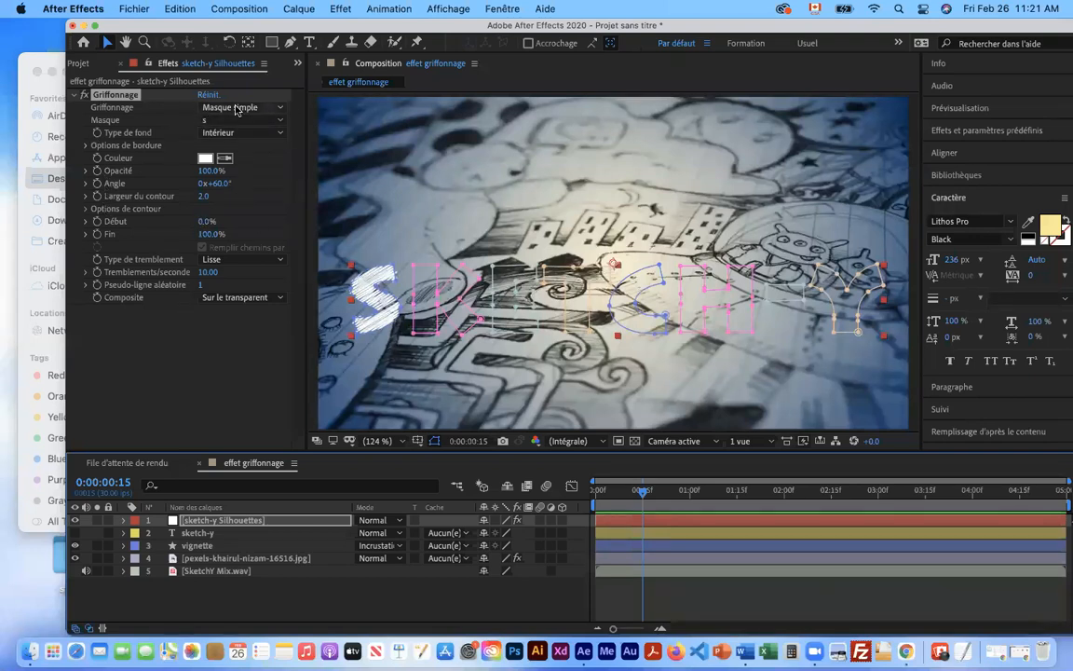
Set the Griffonnage effect to Tous les masques so the scribble fills every letter
click(263, 109)
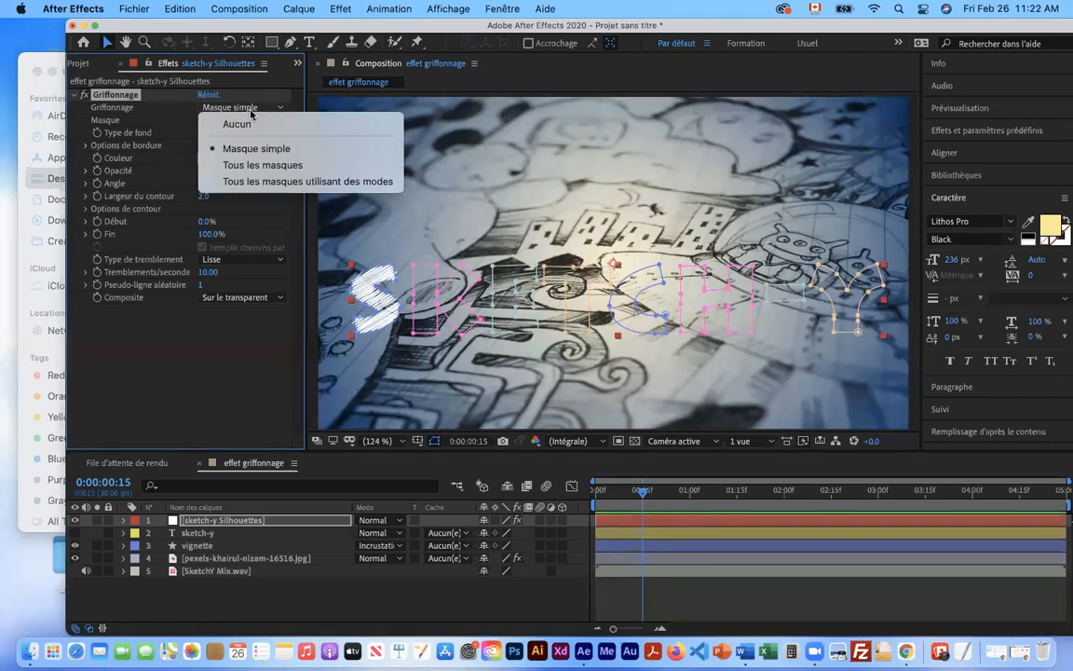
click(279, 168)
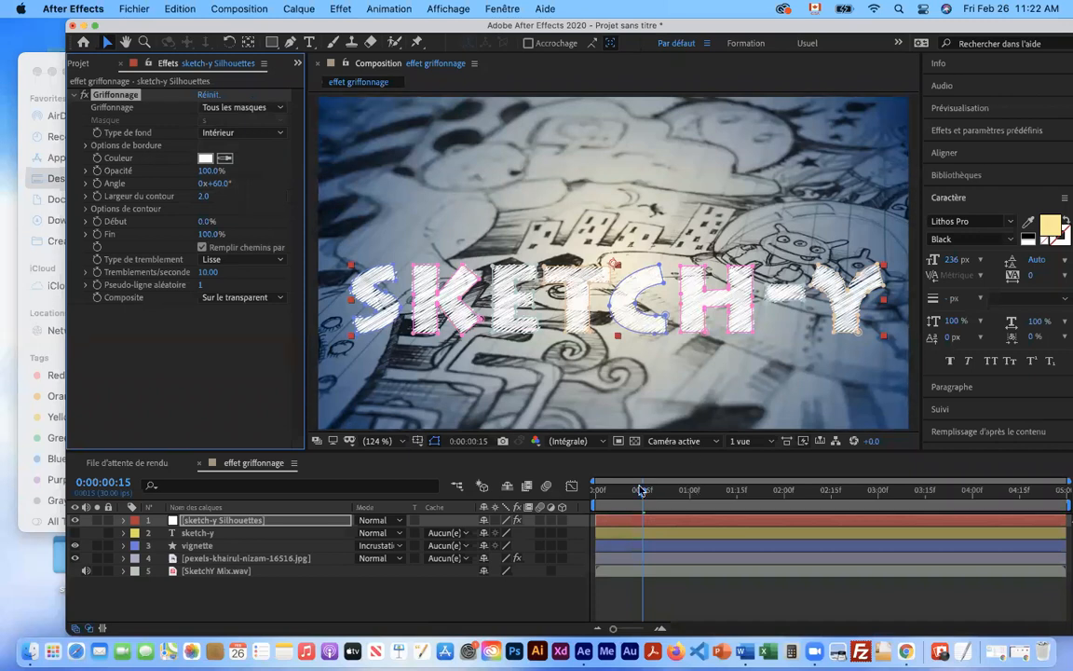
click(241, 109)
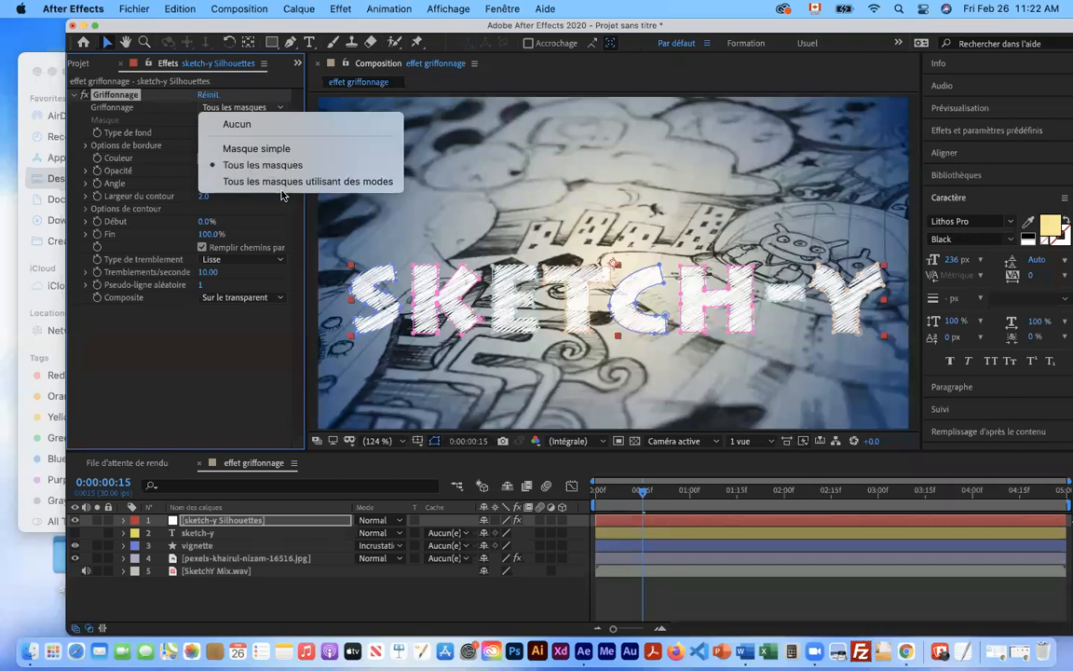
click(643, 500)
mouse_move(644, 497)
mouse_down()
mouse_move(687, 493)
mouse_move(613, 487)
mouse_move(777, 491)
mouse_move(596, 491)
mouse_move(644, 494)
mouse_up()
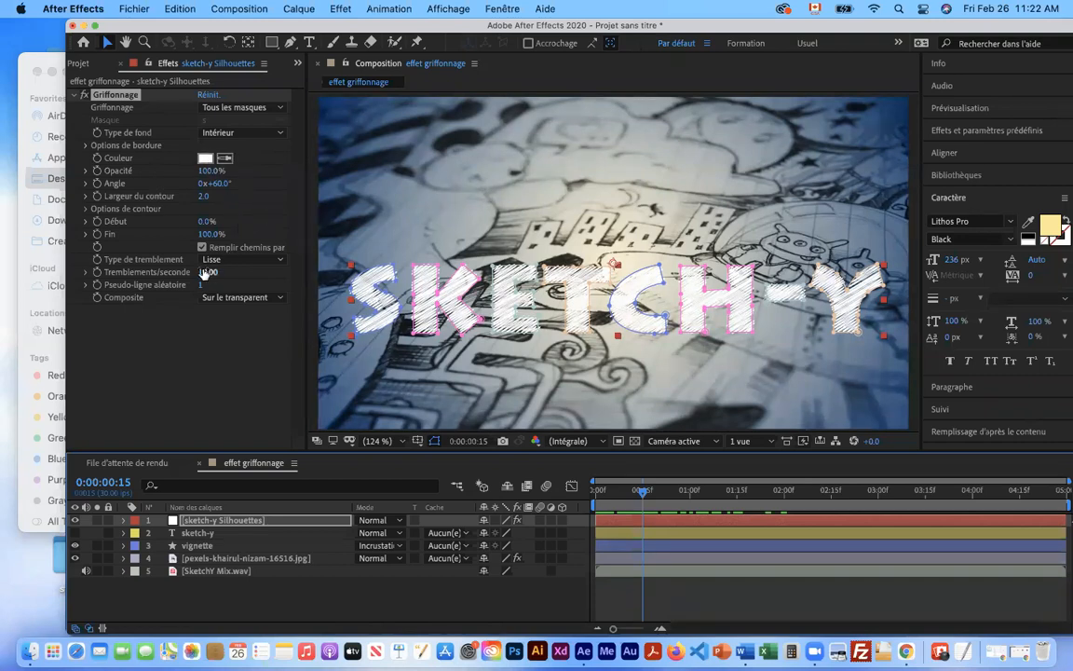
Preview the full scribbled title from 0:00:00:00, and again from 0:00:00:29
drag(638, 495, 592, 493)
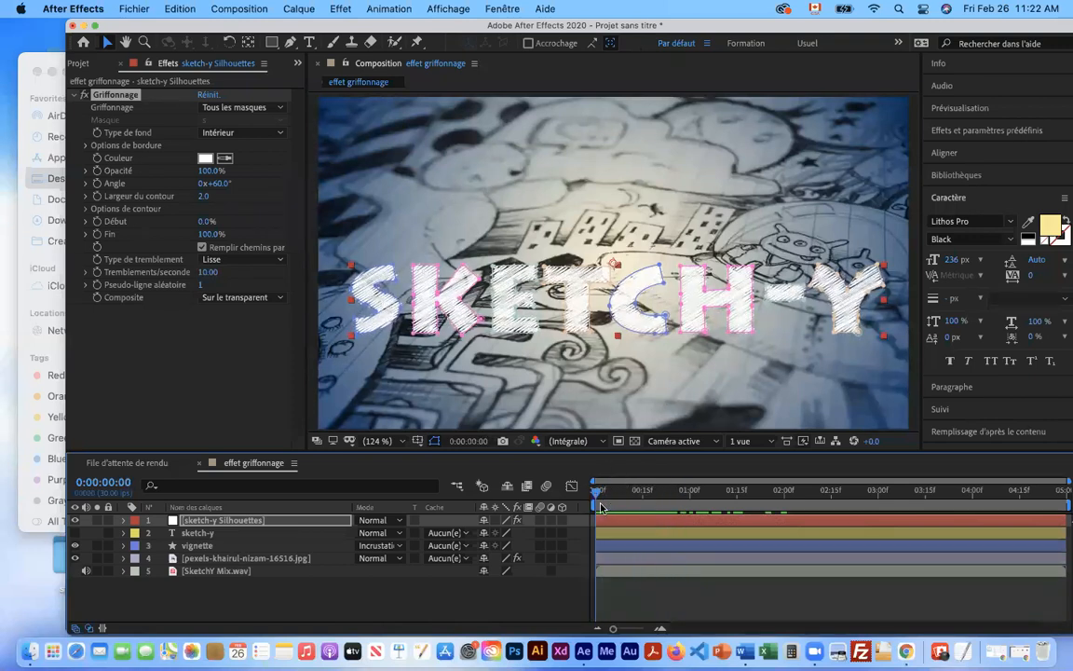
drag(617, 496, 582, 501)
key(space)
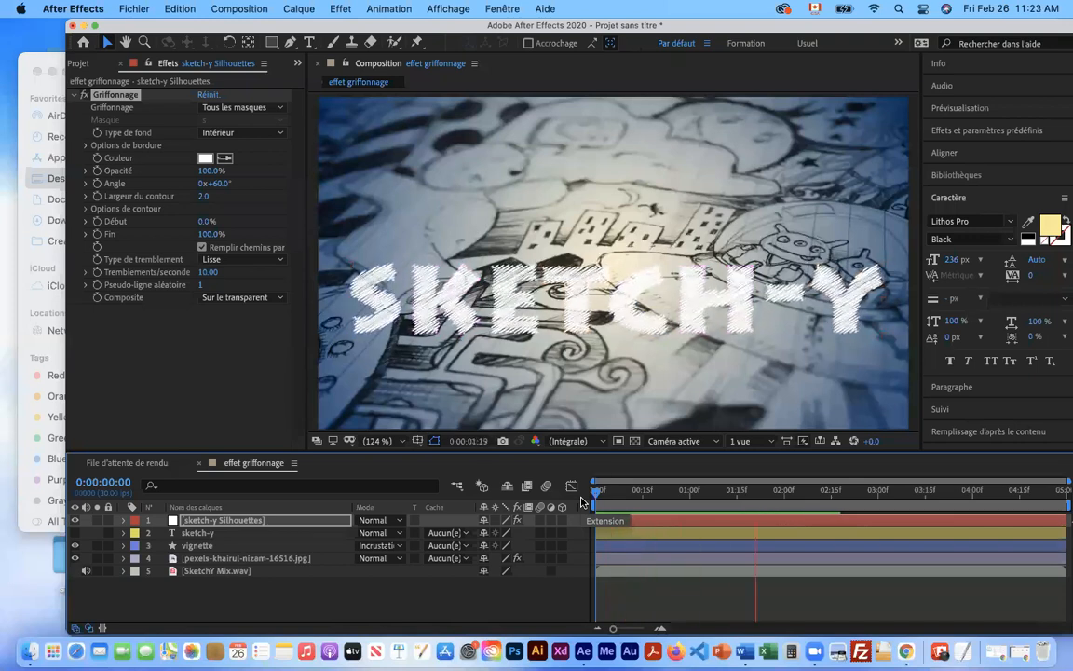
drag(736, 491, 688, 495)
key(space)
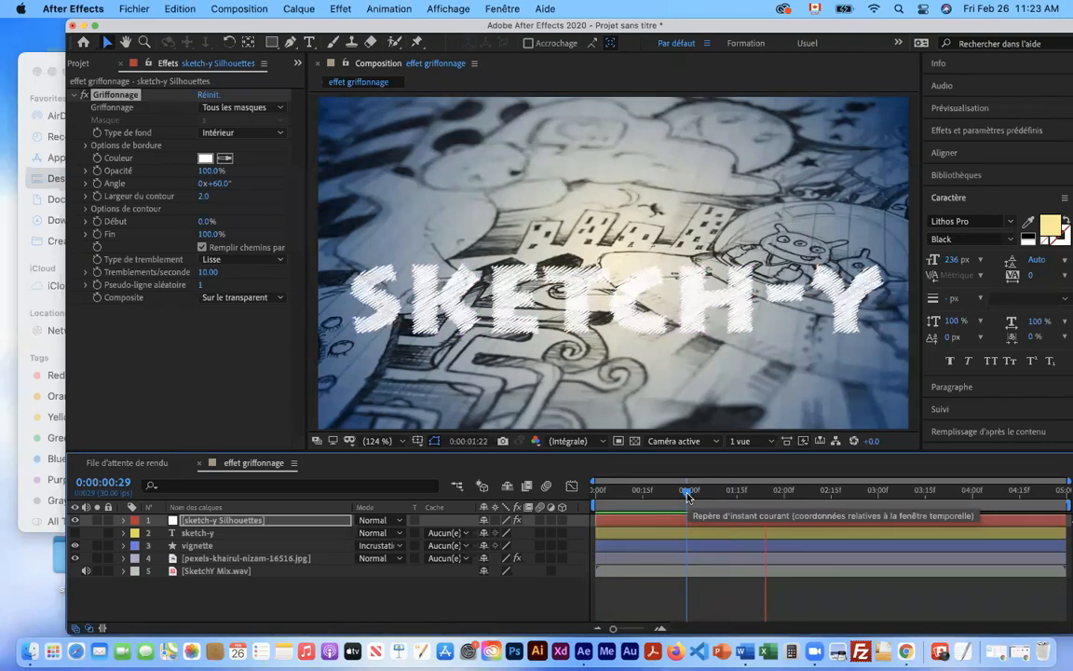
Add a keyframe for the Griffonnage effect's Fin value at 0:00:02:00, keeping 100%
mouse_move(790, 491)
mouse_down()
mouse_move(688, 494)
mouse_move(784, 497)
mouse_up()
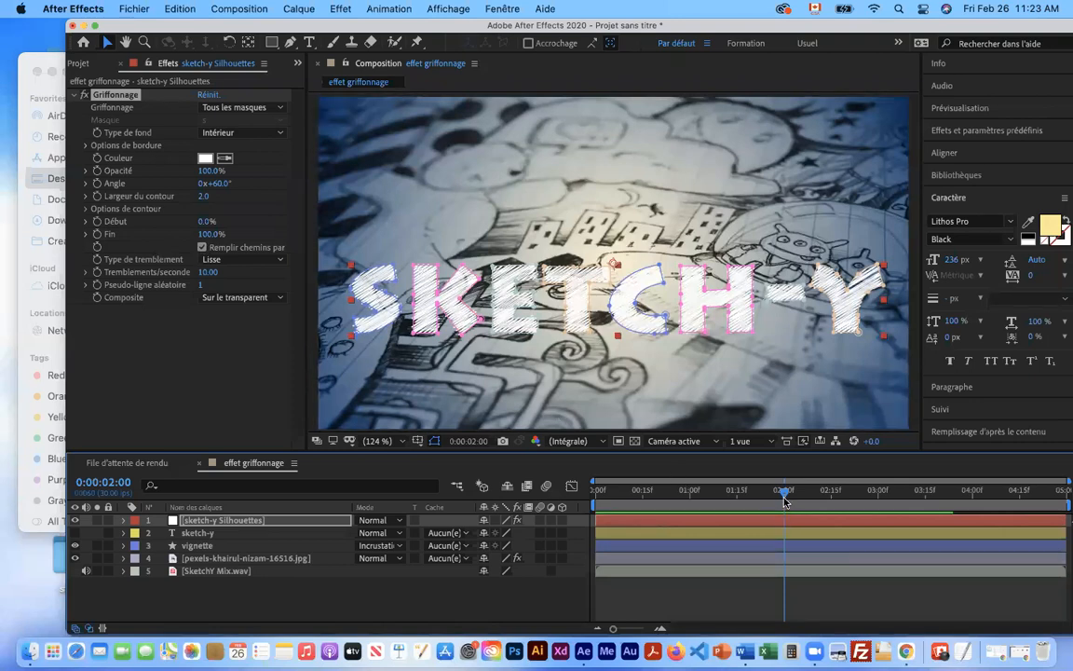
click(97, 235)
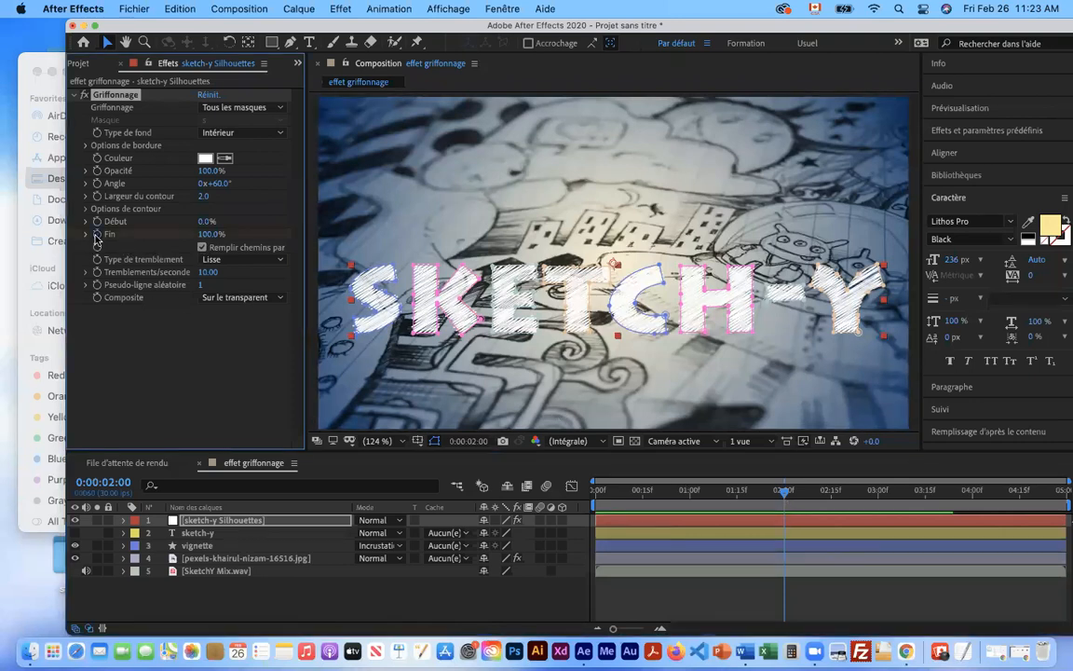
Set the Griffonnage effect's Fin value to 0% at 0:00:01:00
click(118, 481)
text(1)
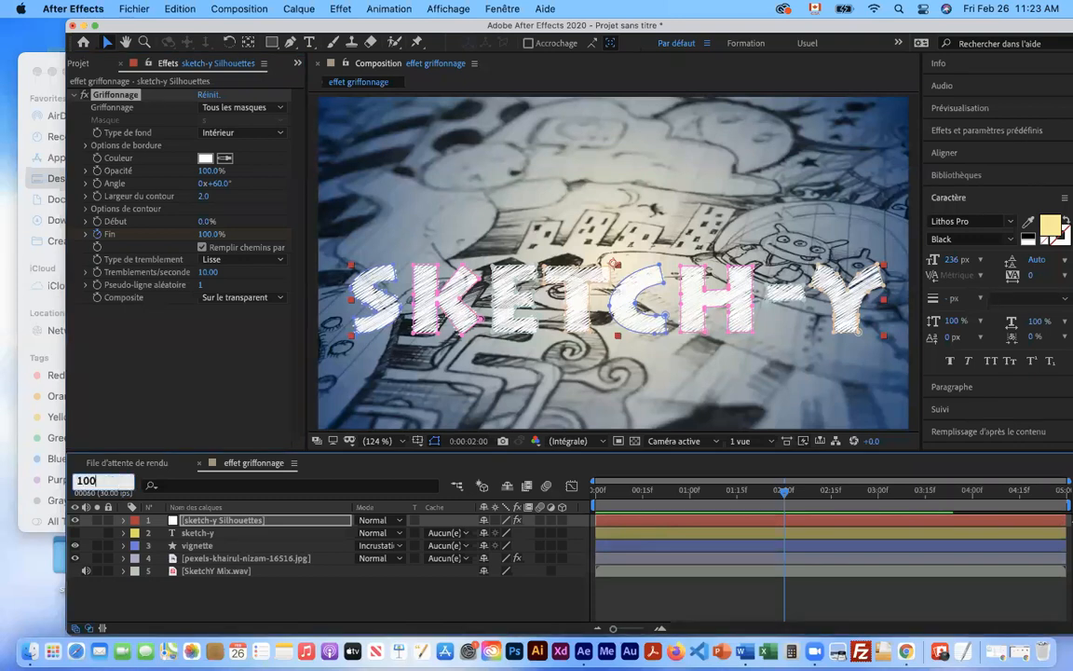
key(Return)
click(211, 234)
text(0)
key(Return)
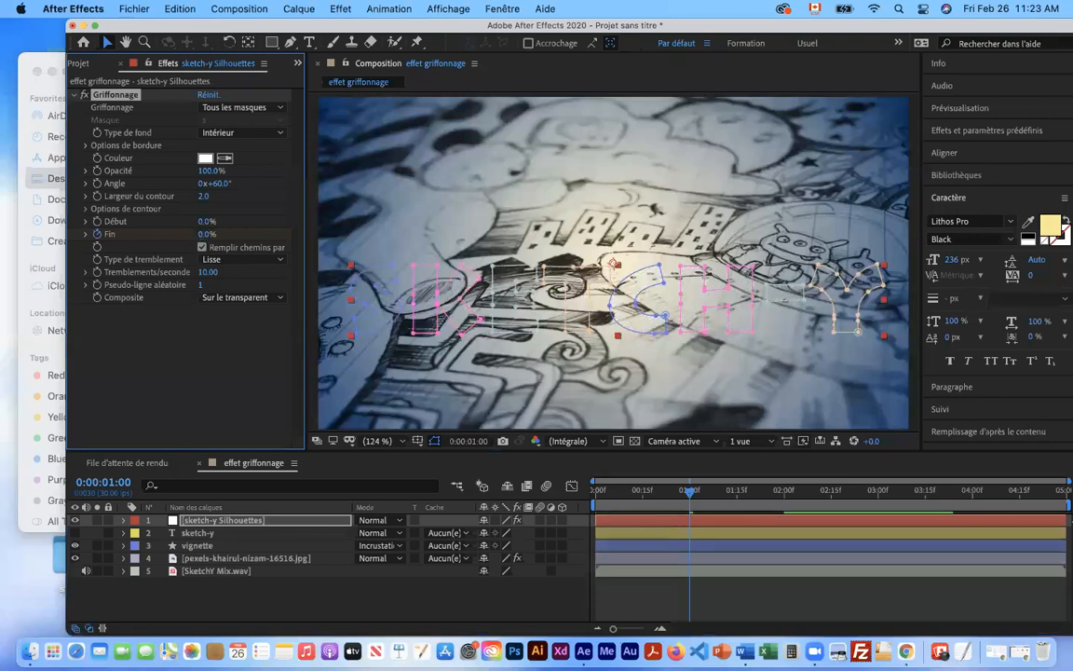
Preview the title's scribble draw-on from 0:00:01:00, and again from 0:00:00:28
key(space)
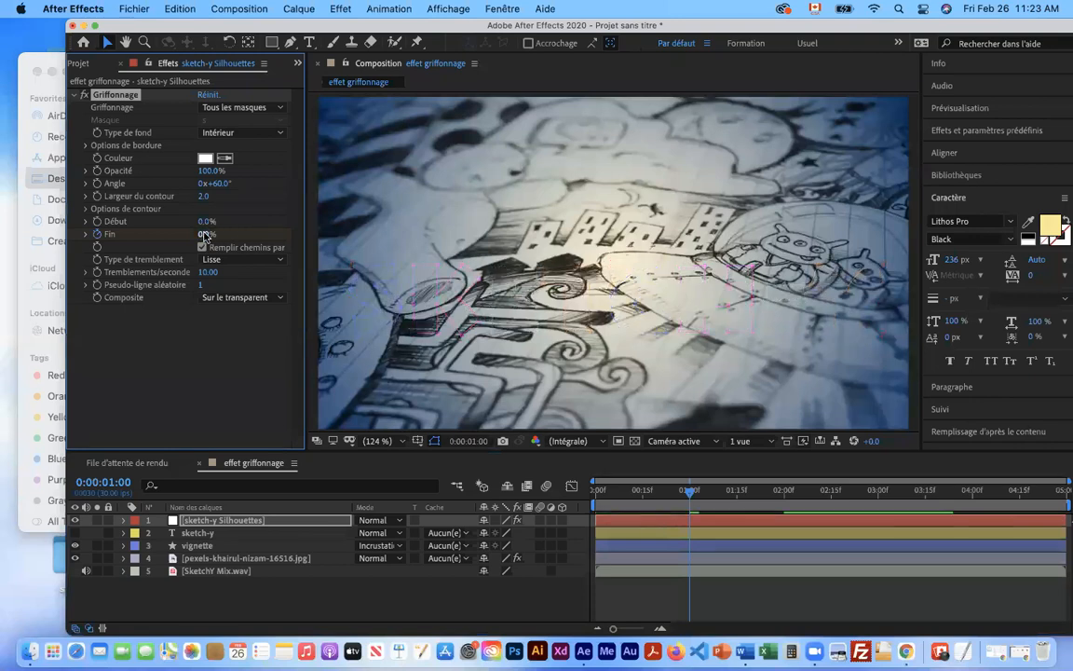
key(space)
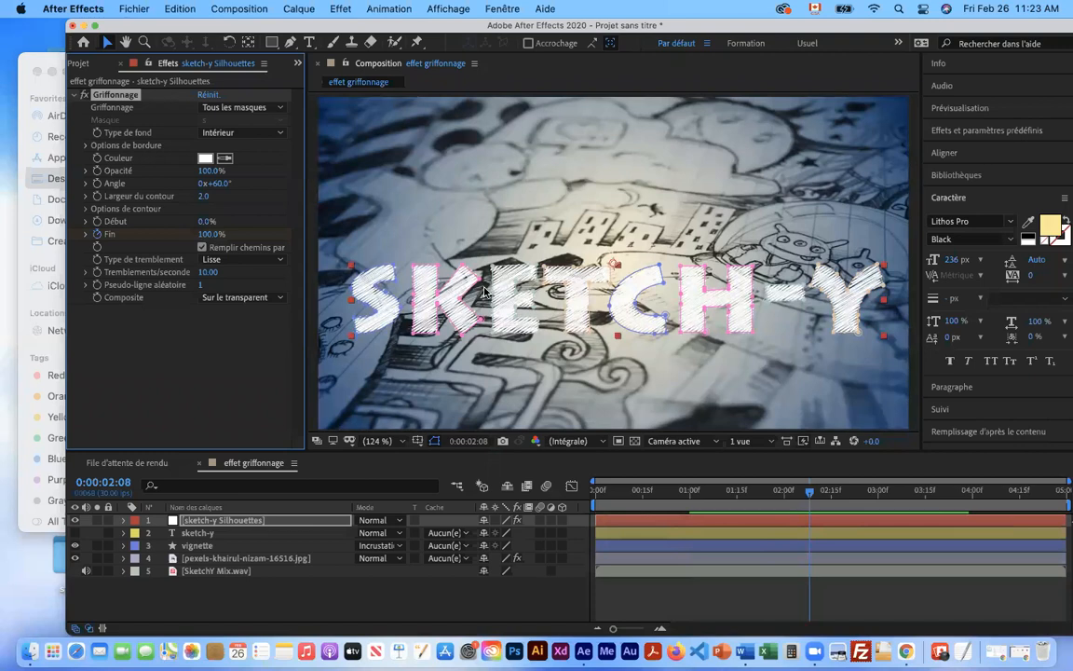
click(808, 490)
mouse_move(776, 494)
mouse_down()
mouse_move(671, 492)
mouse_move(723, 491)
mouse_move(692, 492)
mouse_move(706, 503)
mouse_move(750, 492)
mouse_move(683, 503)
mouse_up()
key(space)
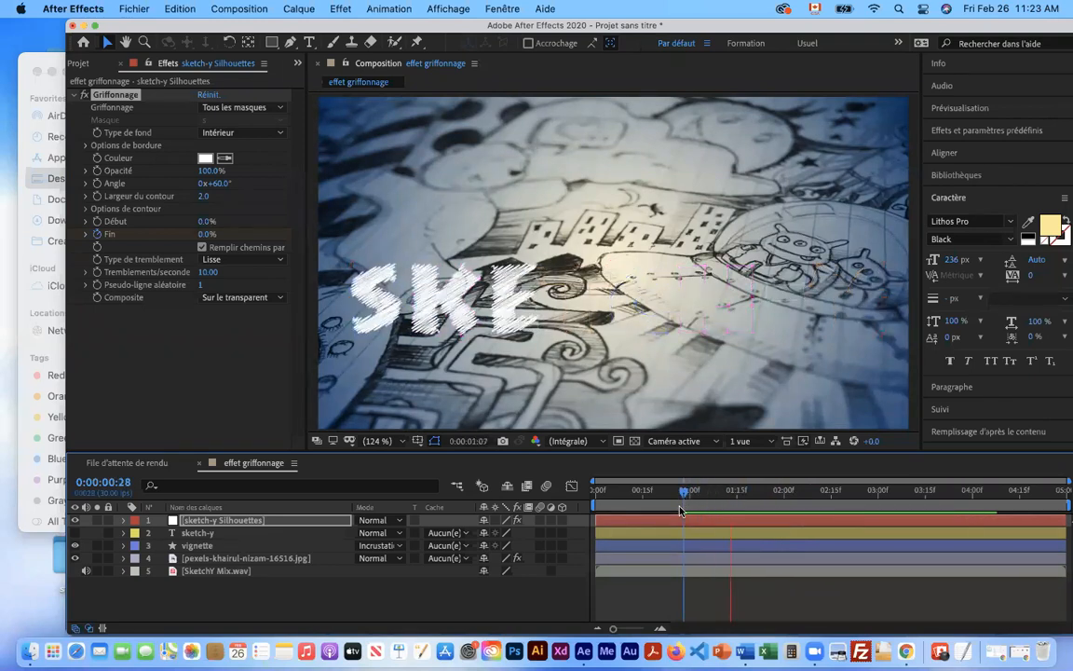
Enlarge the timeline area and add a white keyframe for the Griffonnage effect's Couleur at 0:00:01:00
drag(775, 491, 690, 494)
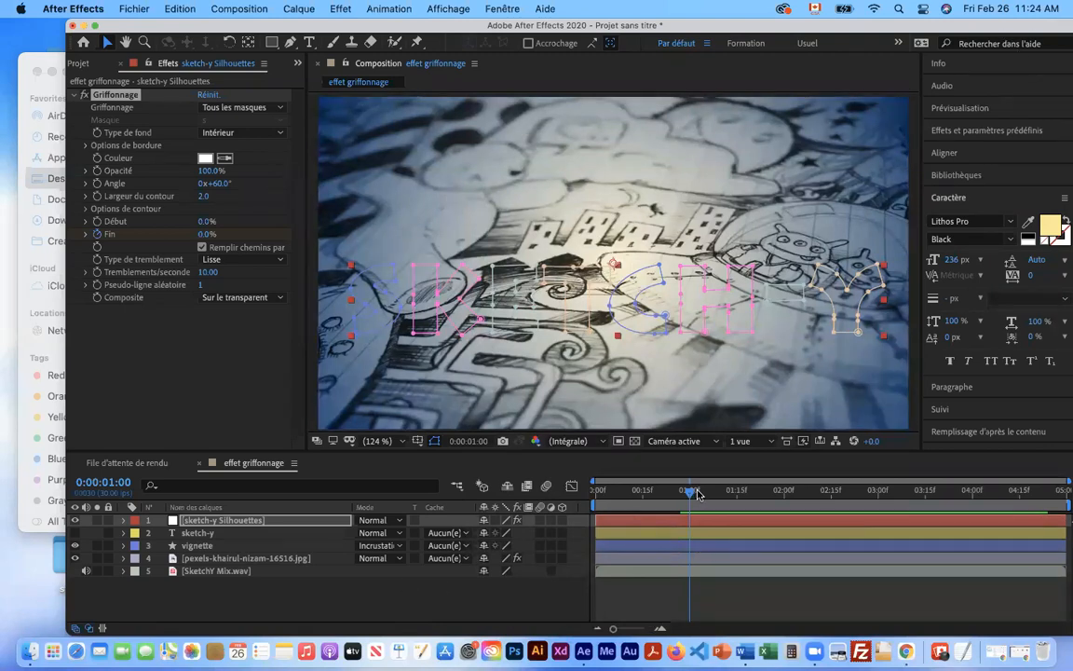
mouse_move(690, 492)
mouse_down()
mouse_move(797, 503)
mouse_move(691, 498)
mouse_up()
drag(549, 454, 615, 423)
click(99, 162)
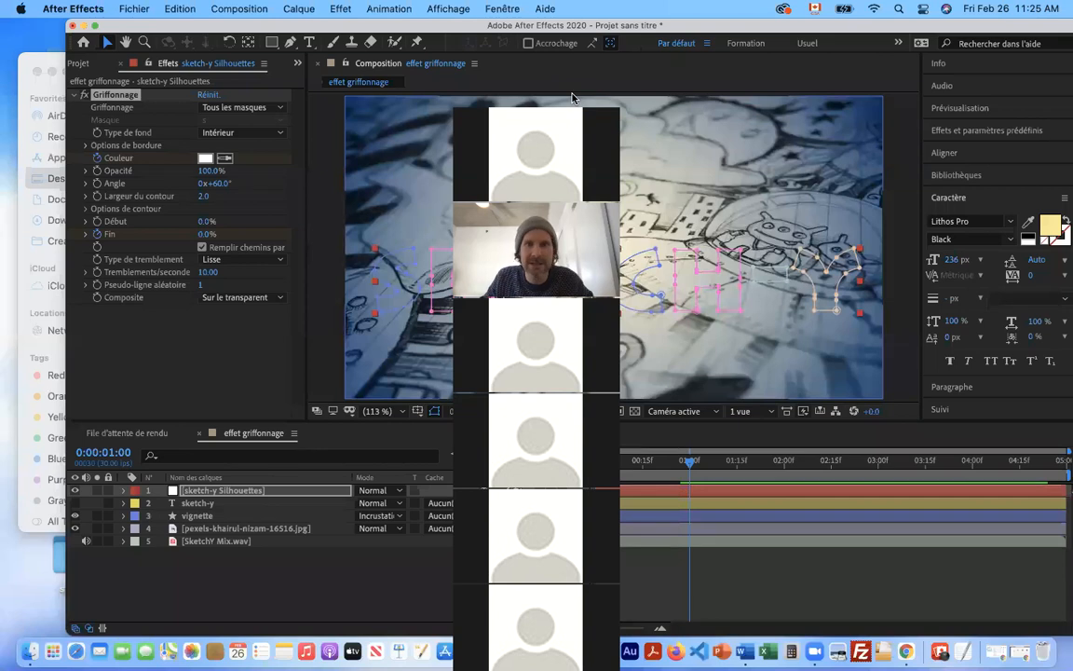
drag(577, 96, 654, 70)
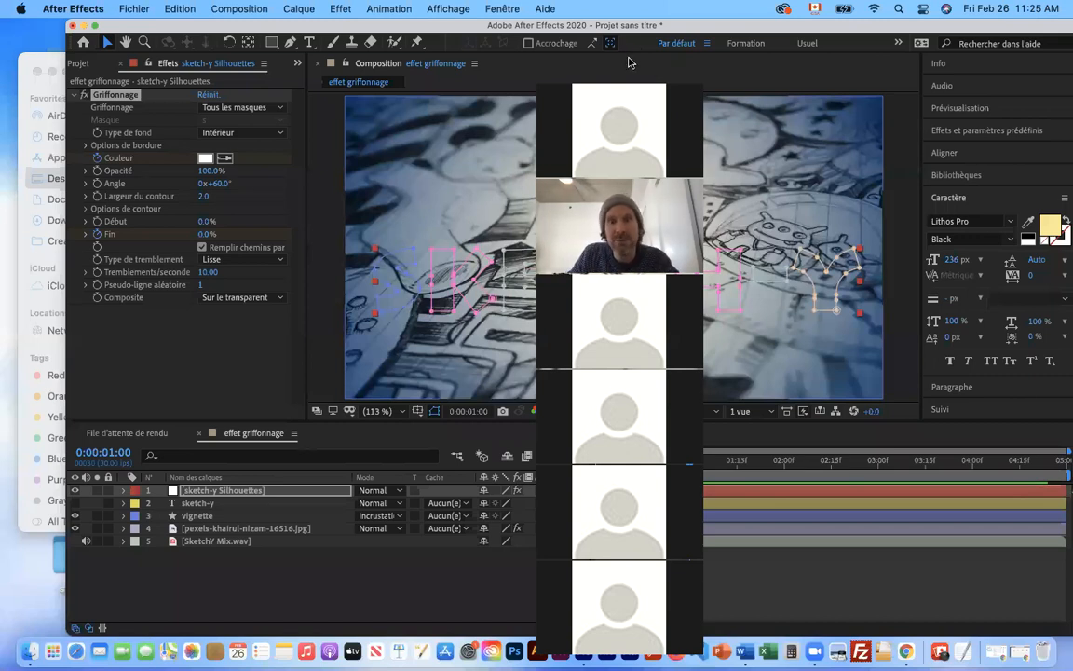
drag(639, 60, 538, 55)
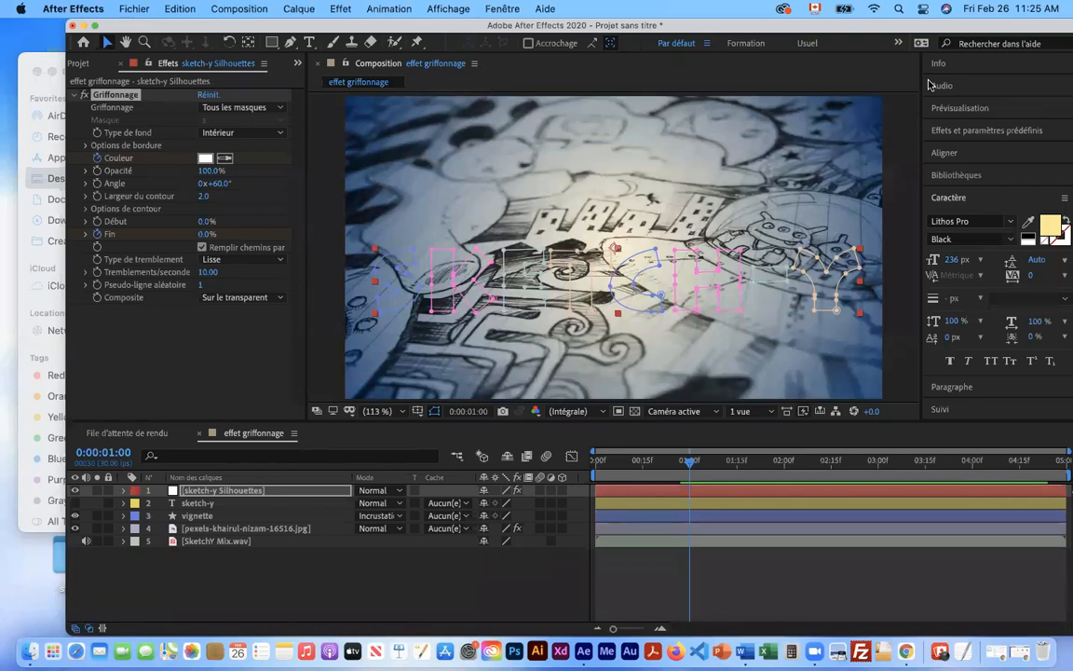
At 0:00:01:10, set the scribble's Couleur to the grey-blue 8C9AA5 sampled from the background image
click(269, 494)
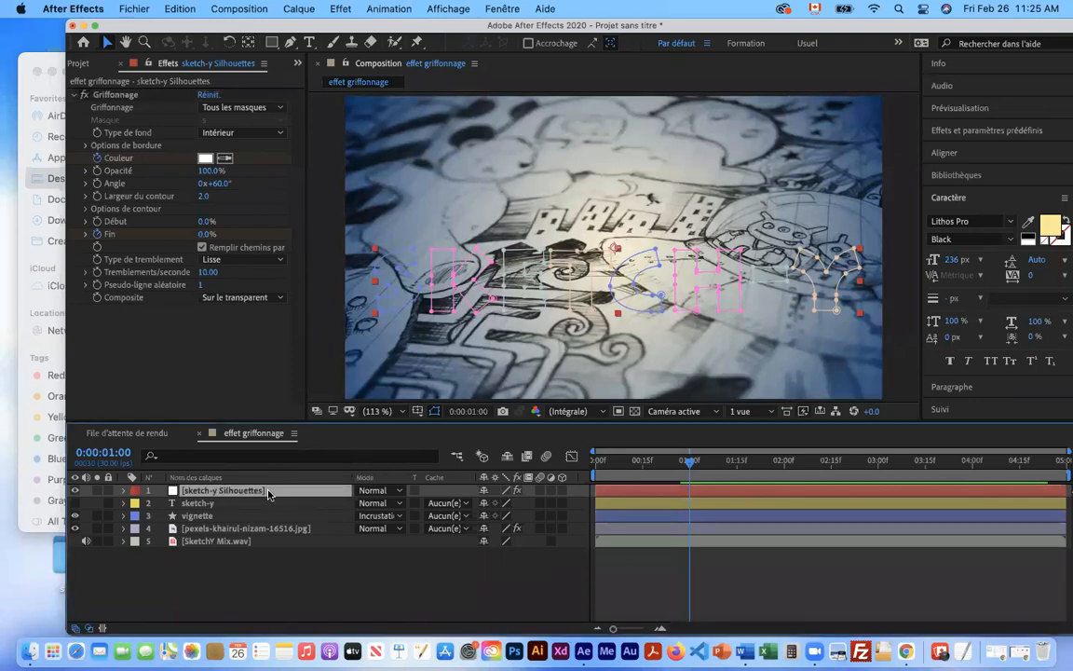
key(space)
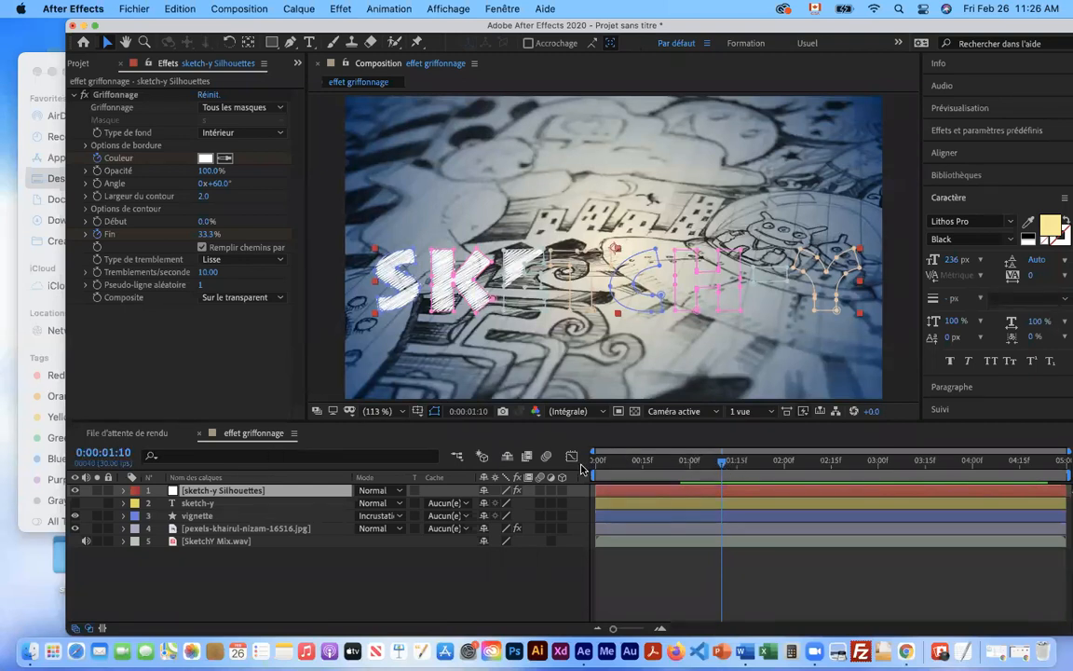
click(206, 159)
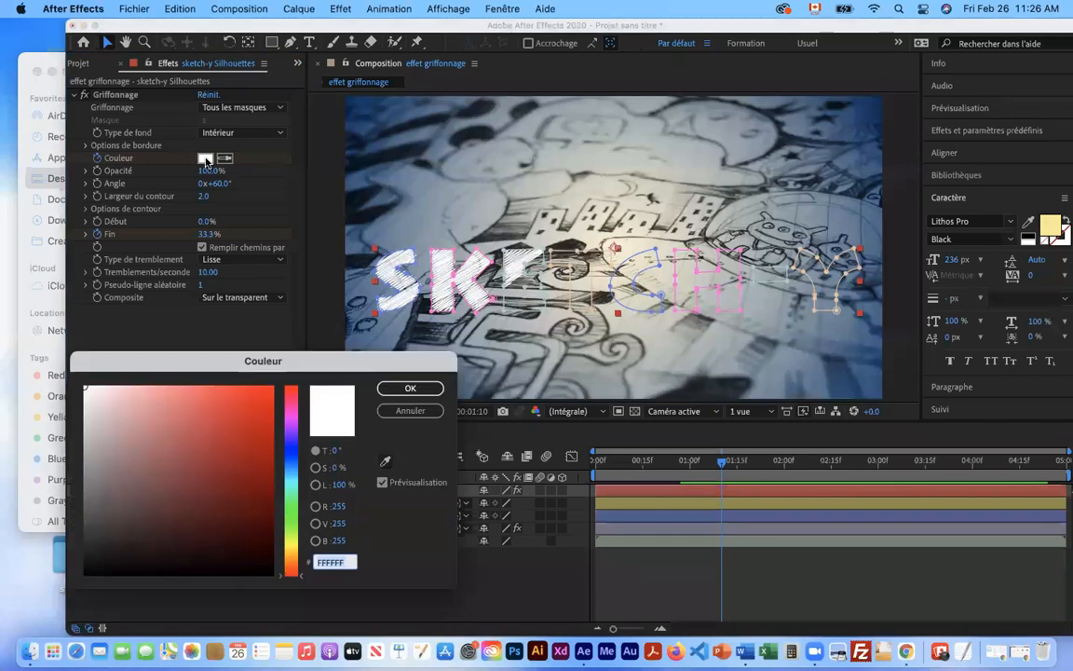
click(387, 464)
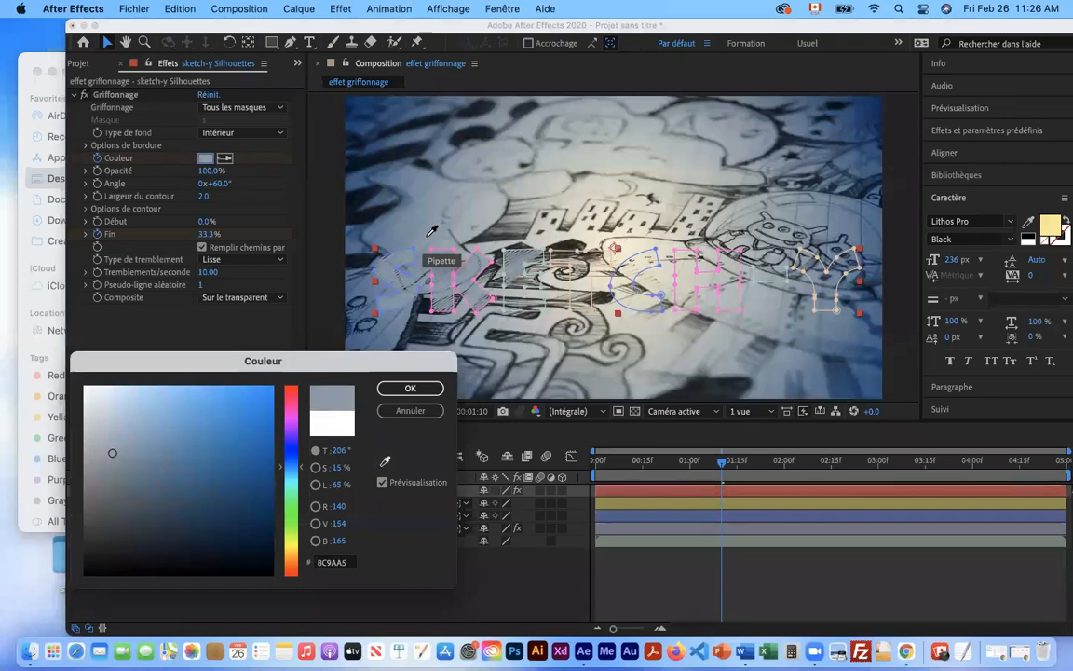
click(428, 235)
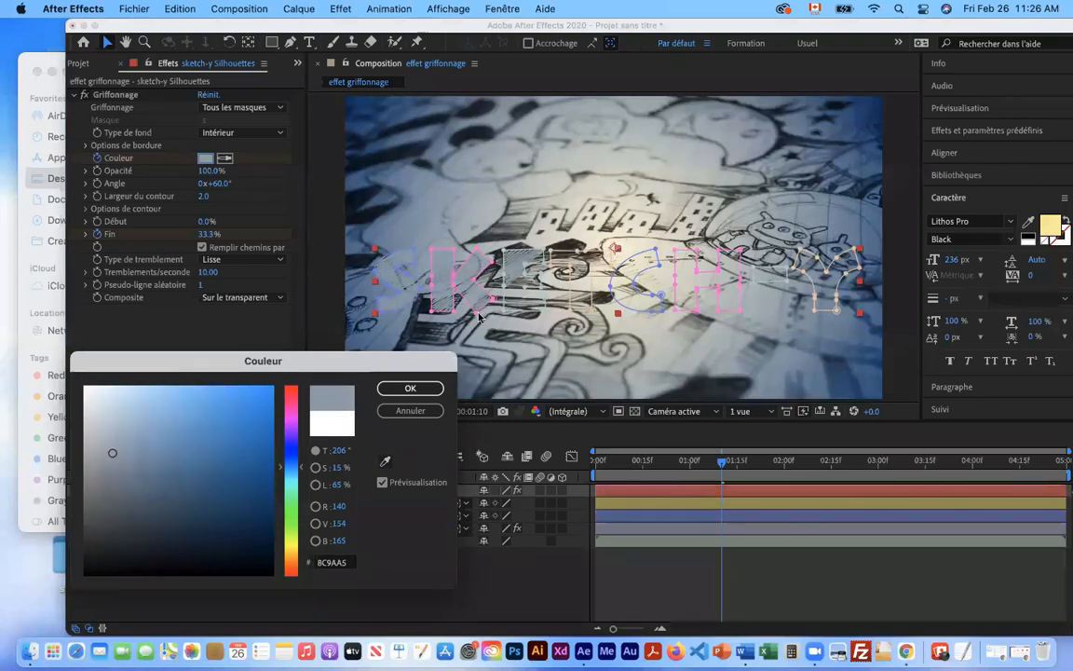
click(409, 387)
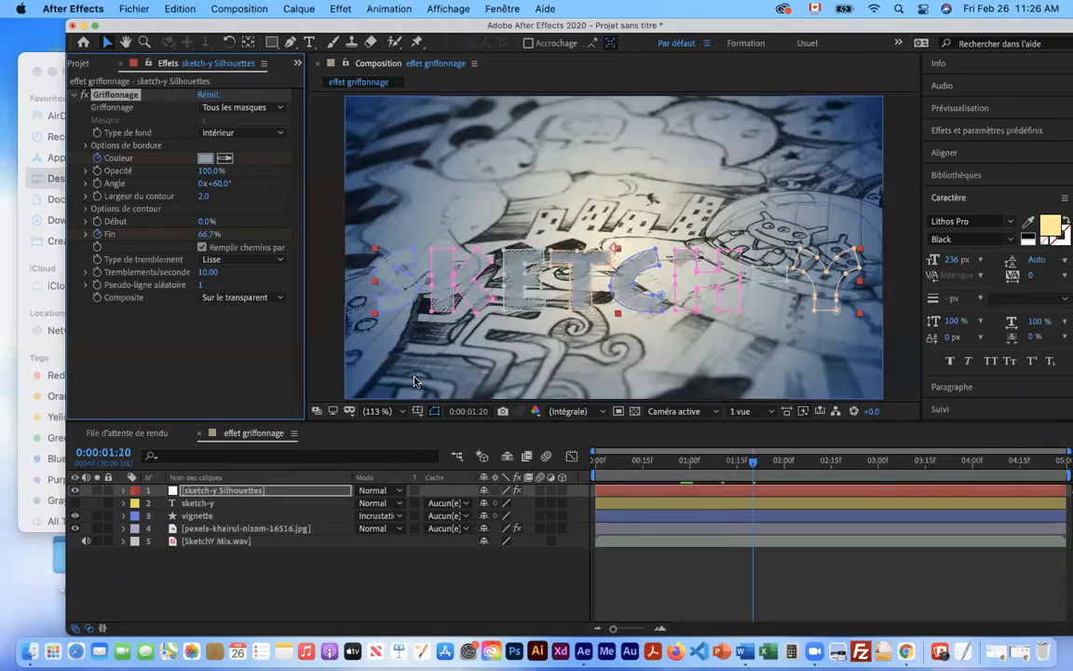
Set the scribble's Couleur to near-white at 0:00:01:20
click(207, 160)
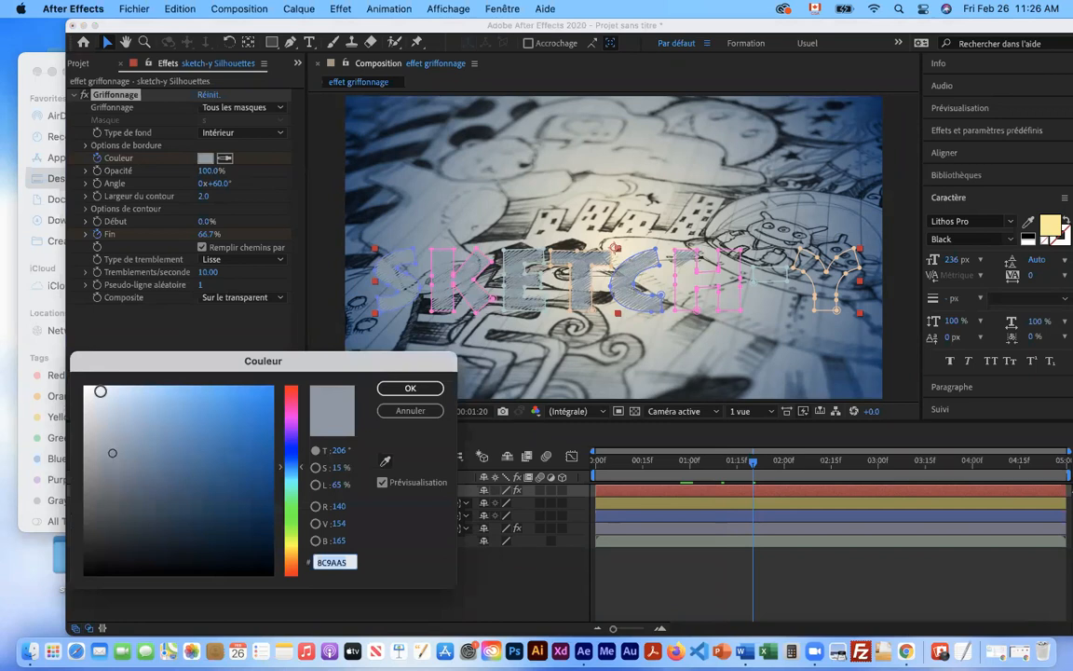
click(101, 391)
click(410, 388)
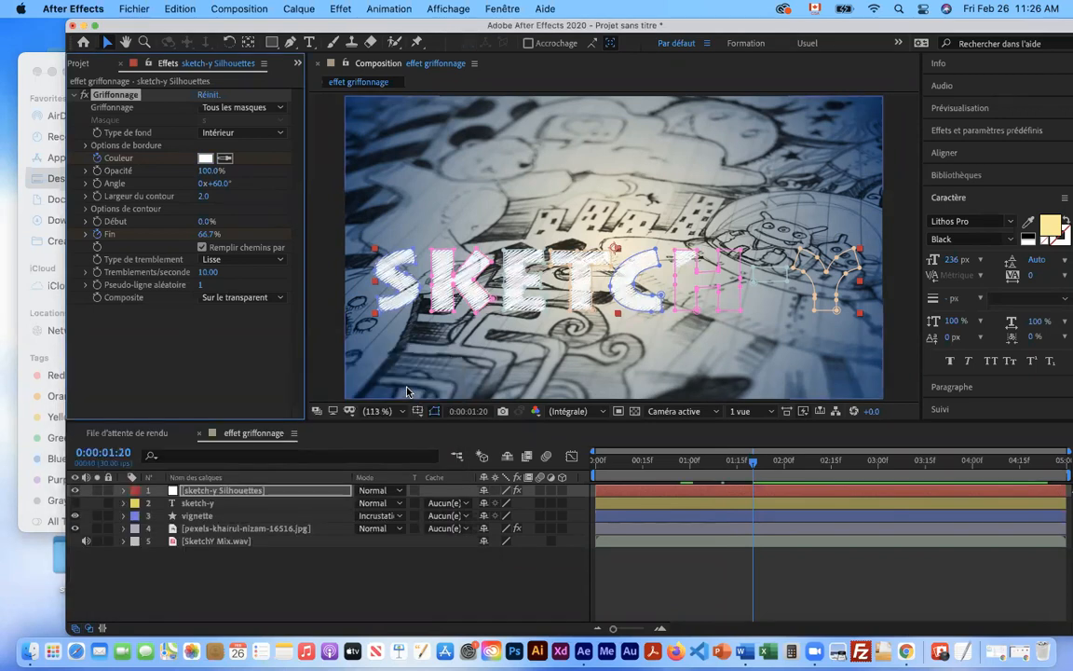
At 0:00:02:00, set the scribble's Couleur to a grey-blue sampled from the background image
key(shift+Page_Down)
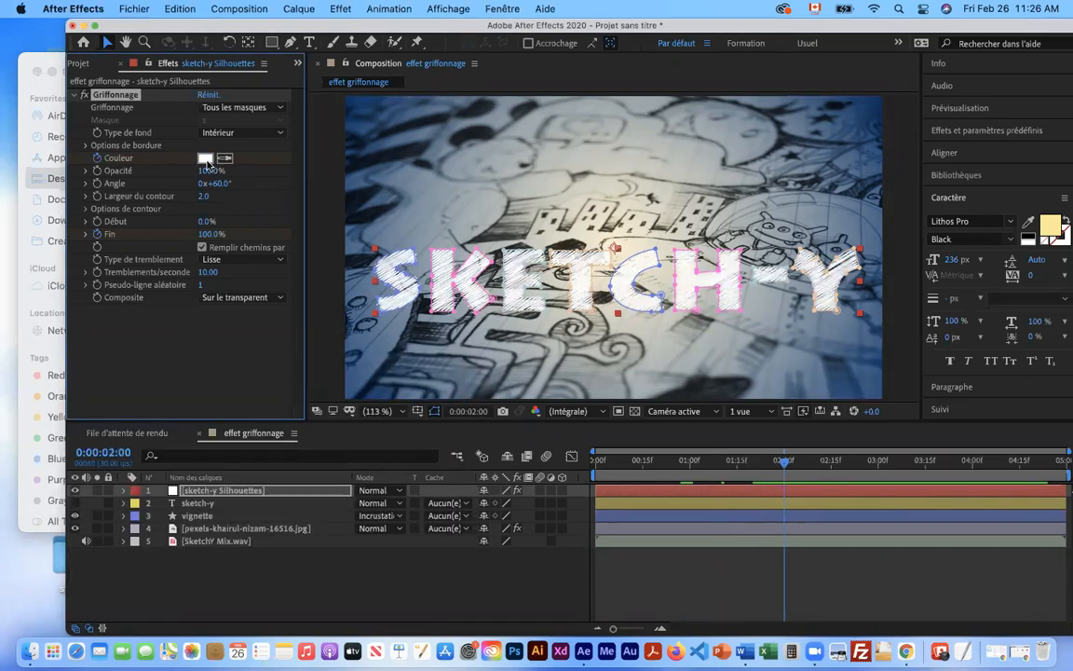
click(206, 159)
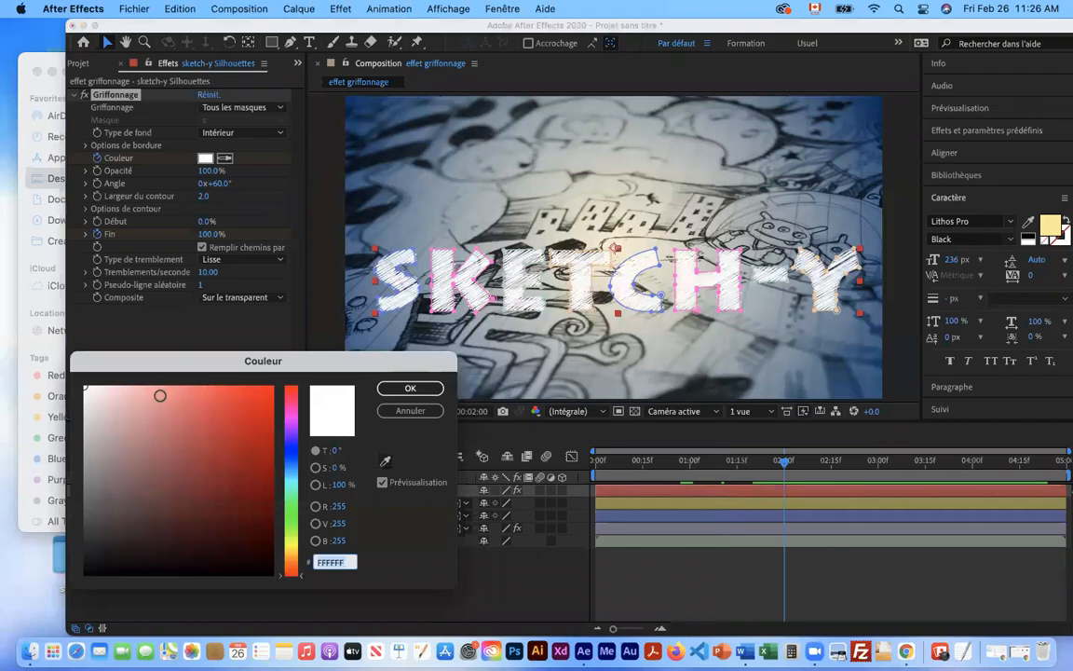
click(383, 466)
click(418, 247)
click(424, 388)
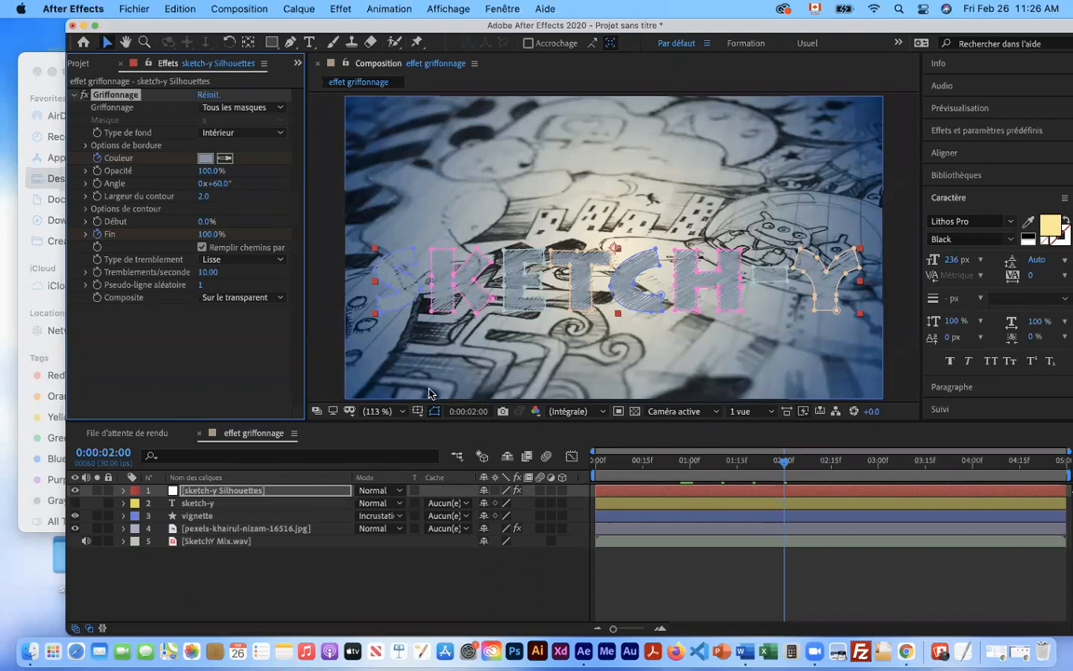
Reveal the sketch-y Silhouettes layer's keyframes and duplicate its four Couleur keyframes starting at 0:00:02:10
click(250, 491)
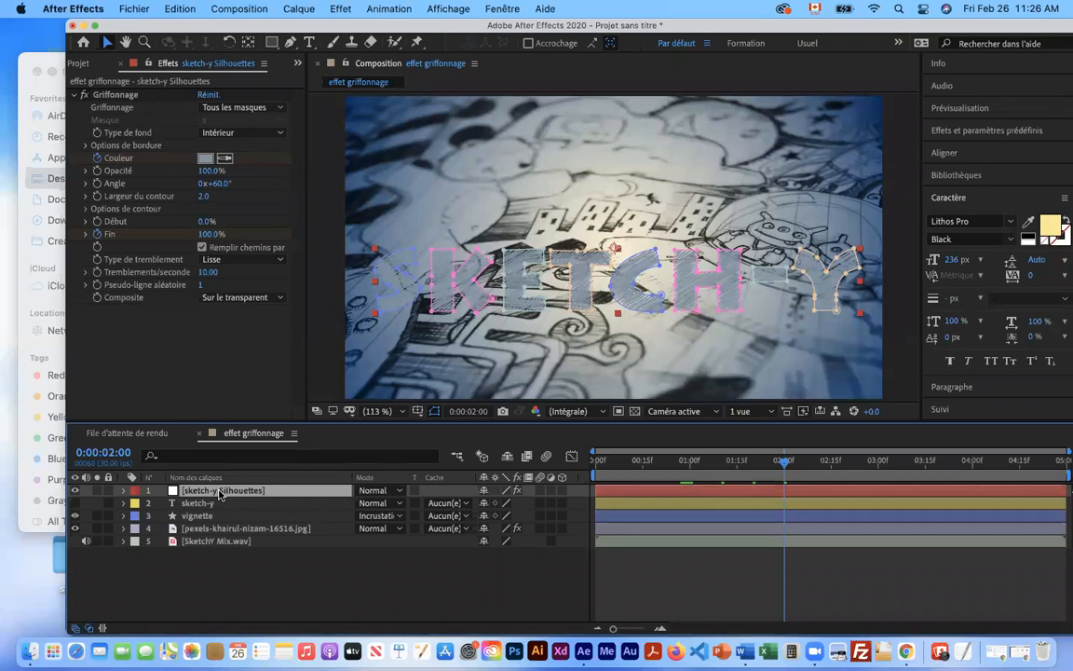
key(u)
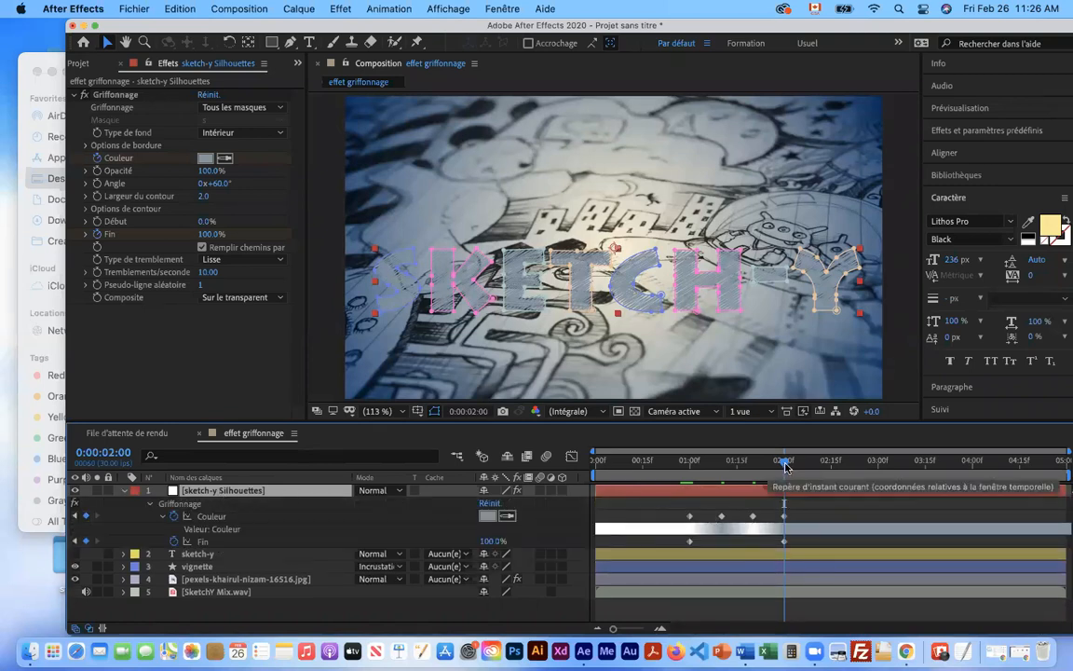
drag(682, 511, 787, 524)
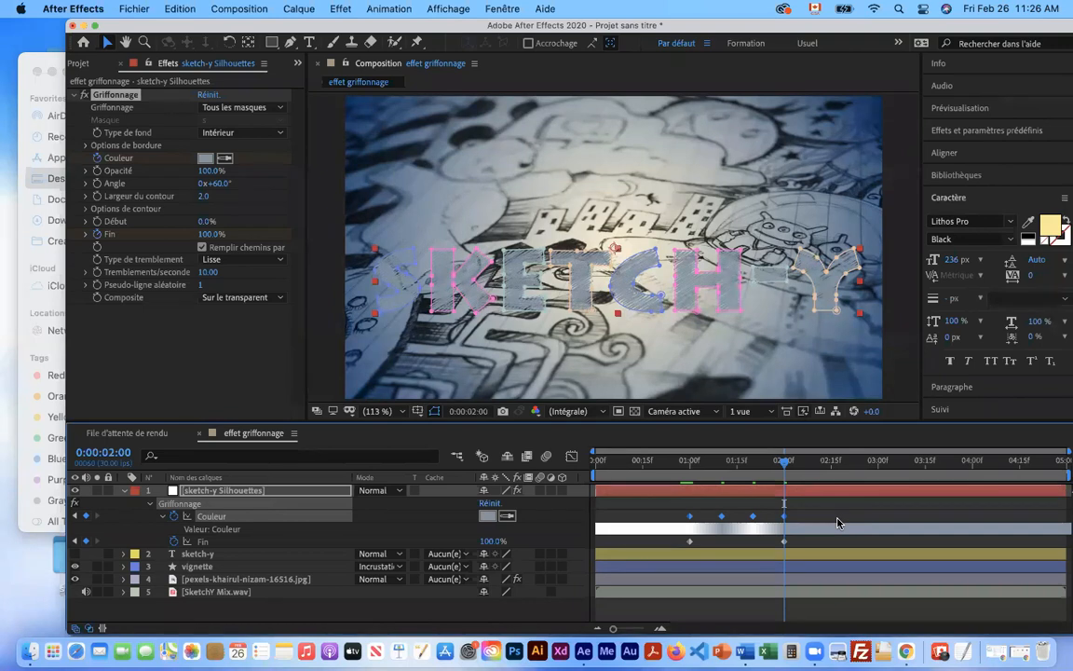
drag(673, 508, 797, 526)
key(shift+Page_Down)
key(ctrl+v)
Preview the title's colour changes from 0:00:01:00 and return the current time to 0:00:01:01
drag(815, 463, 690, 473)
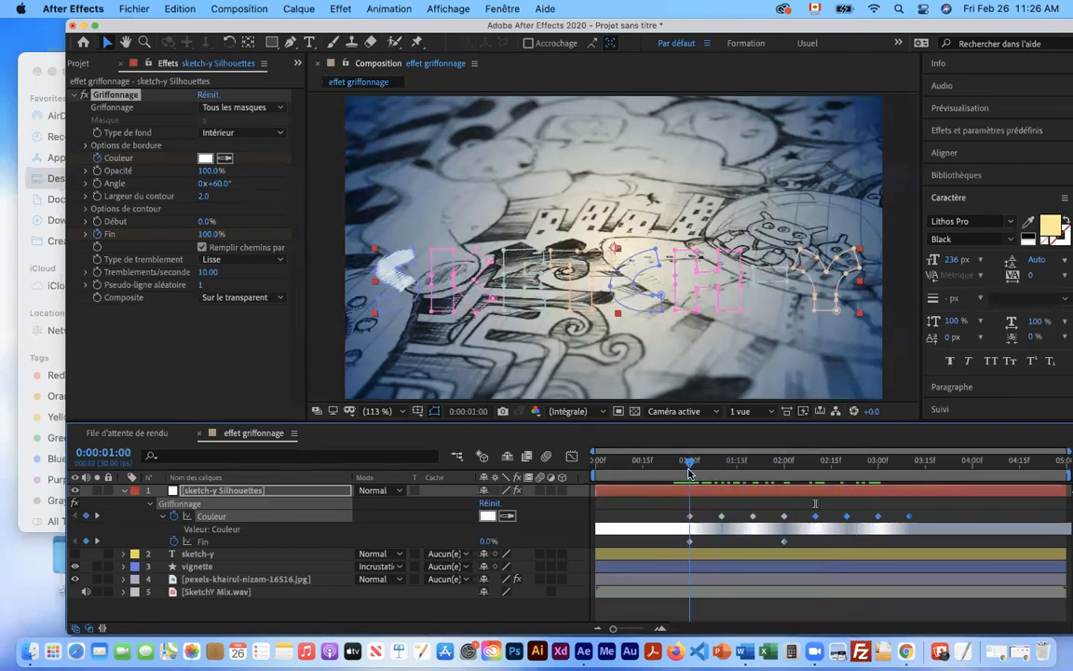
key(space)
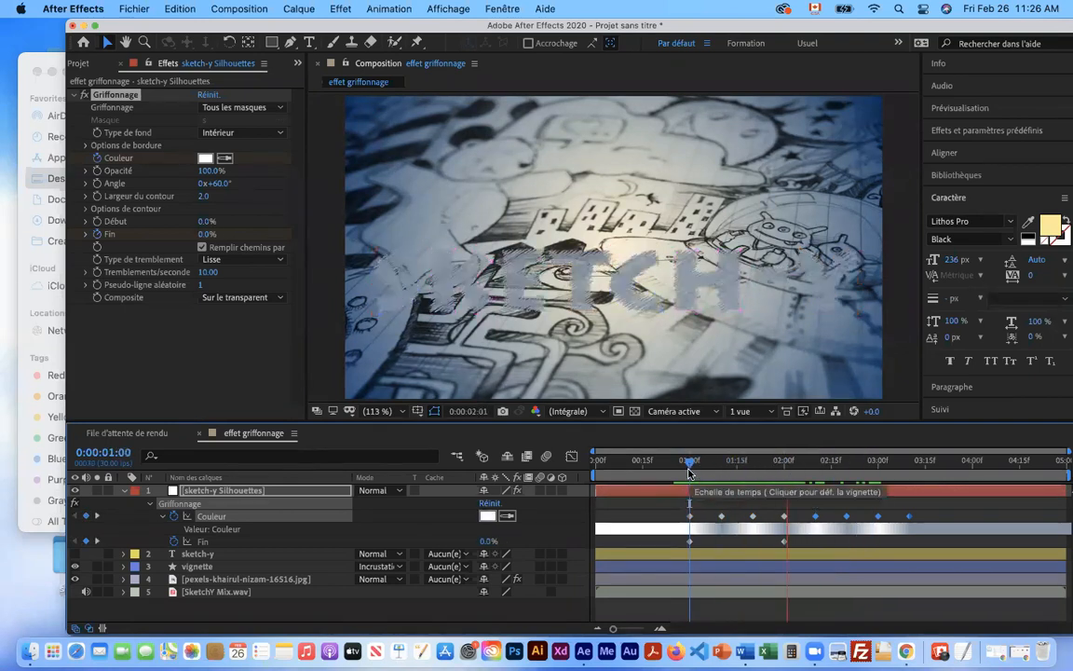
key(space)
drag(899, 467, 693, 481)
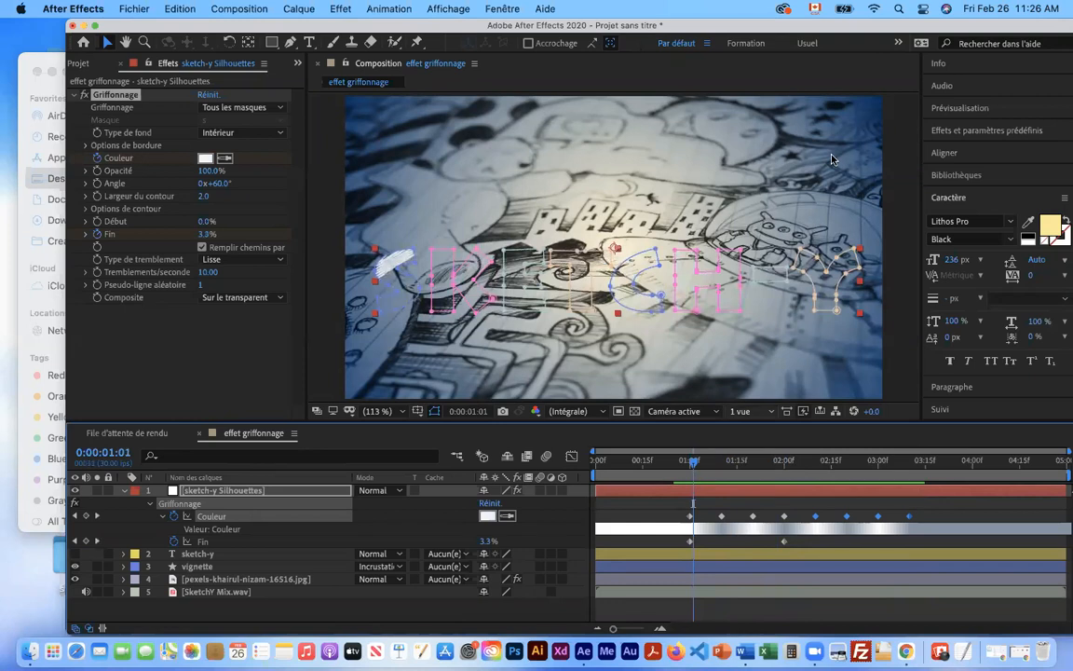
click(872, 98)
drag(924, 98, 567, 112)
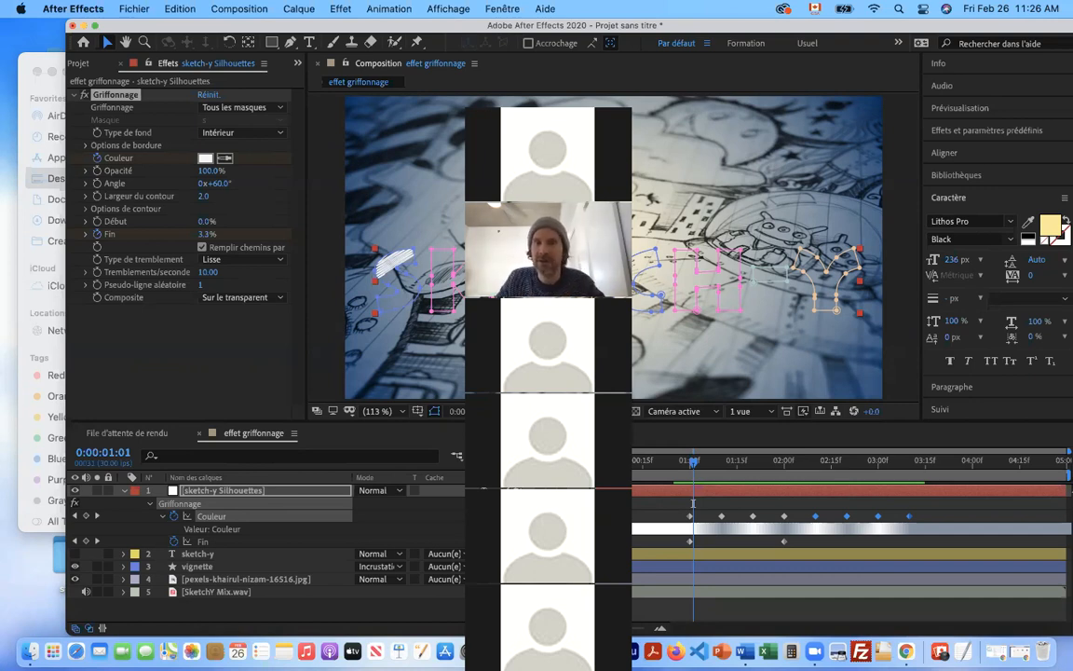
drag(560, 98, 466, 99)
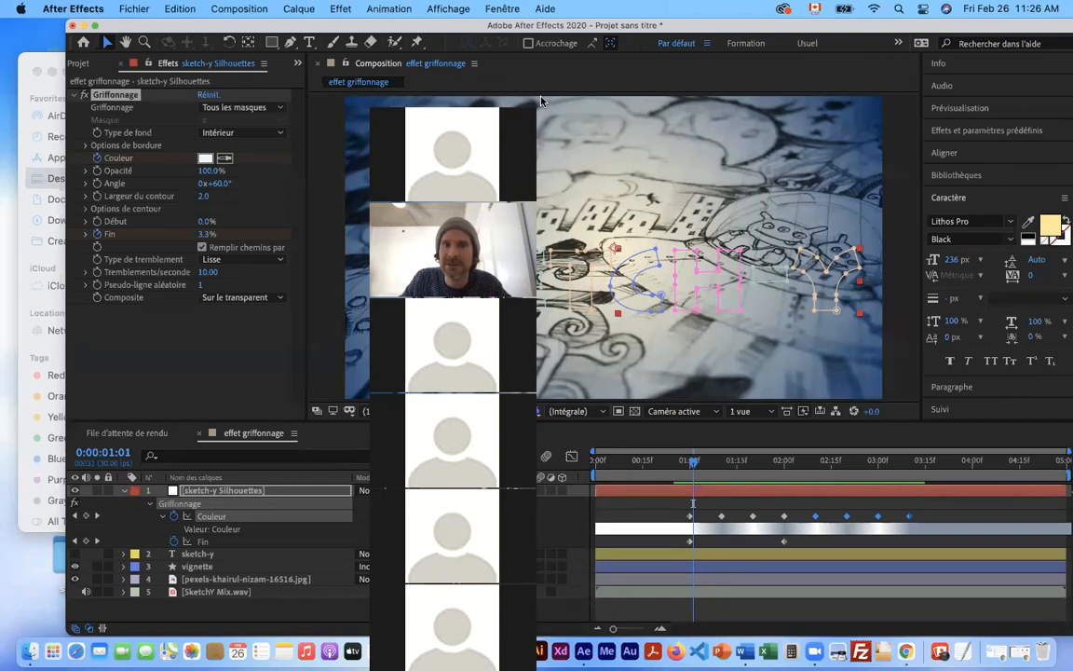
drag(523, 91, 614, 93)
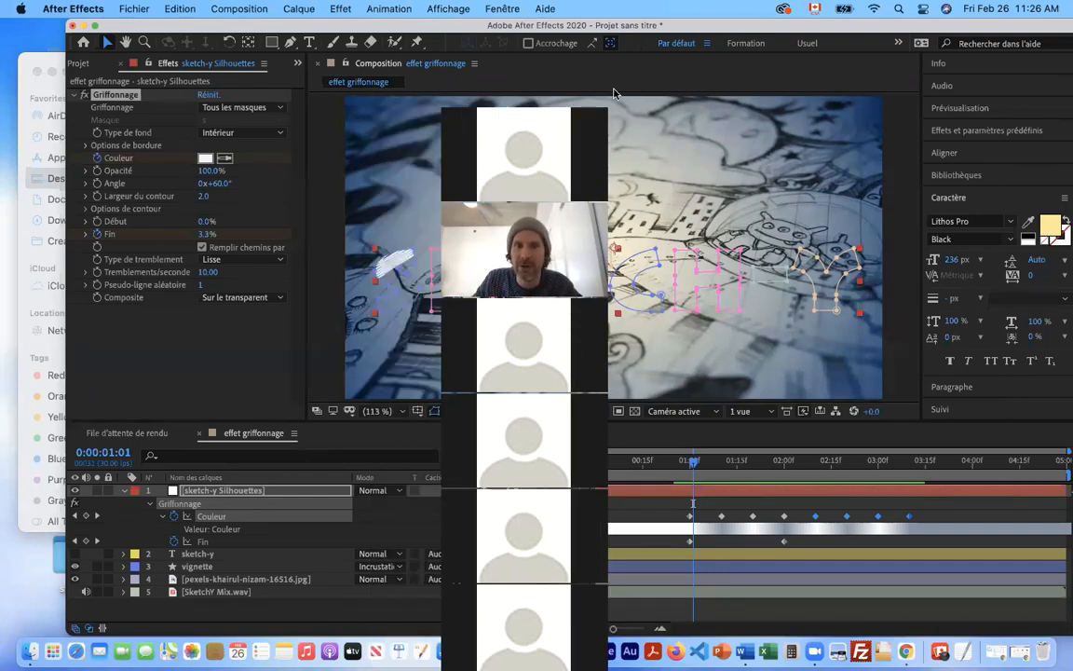
drag(582, 94, 546, 95)
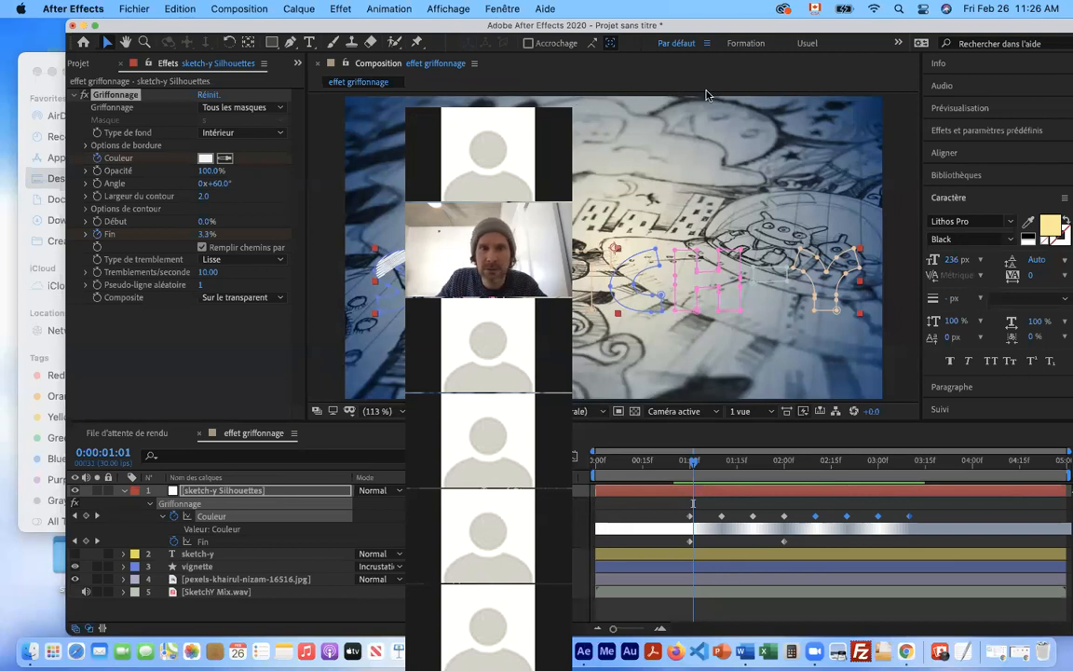
drag(525, 100, 871, 105)
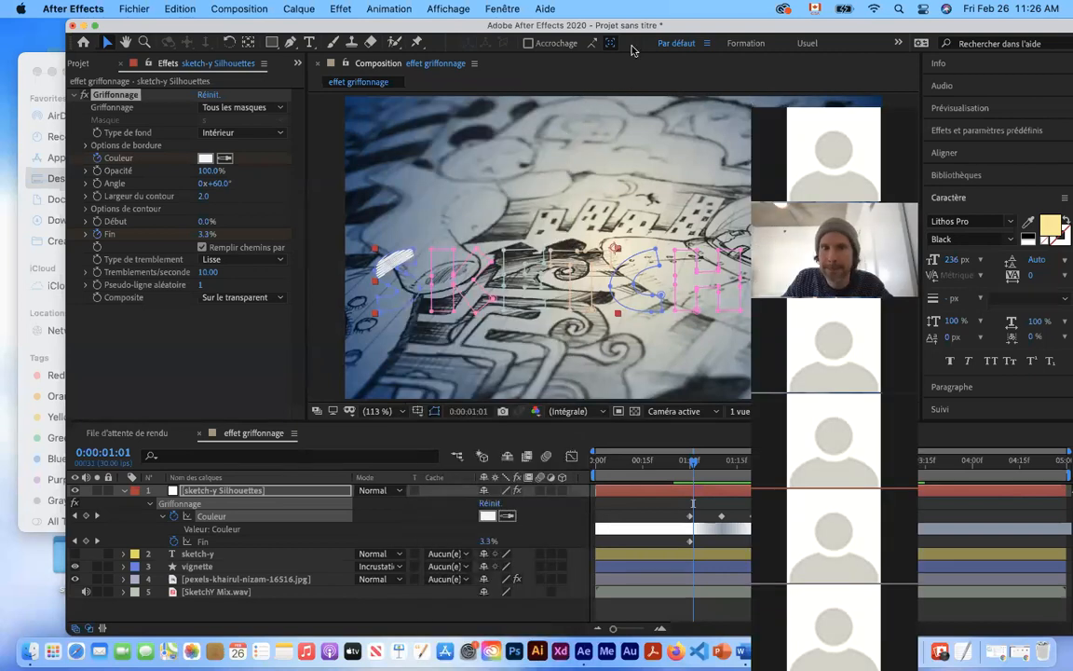
drag(705, 31, 615, 31)
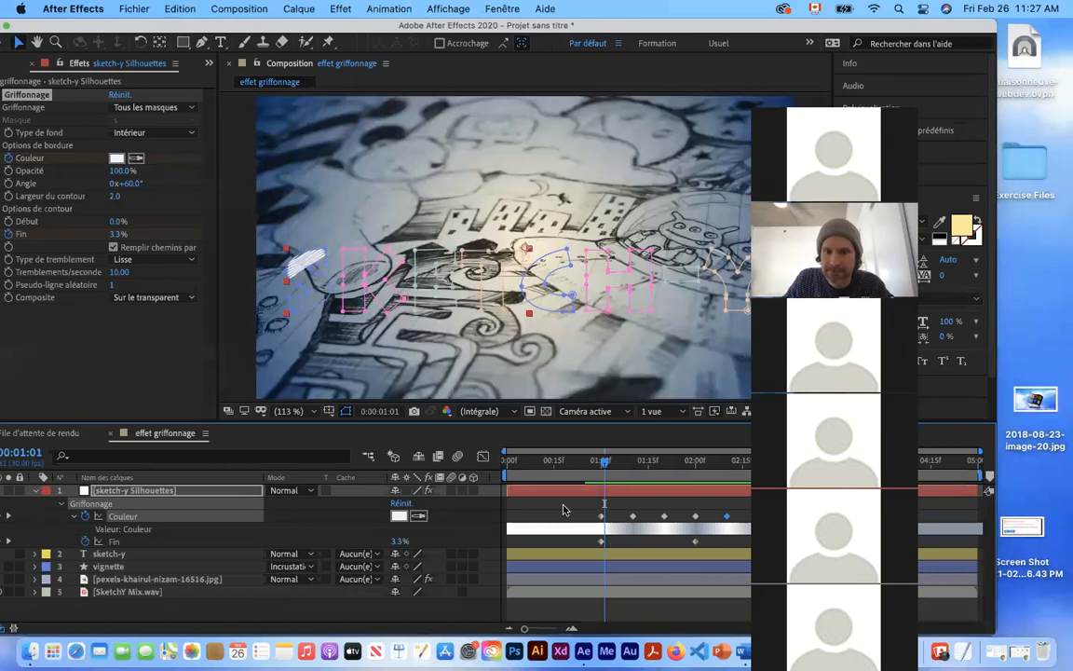
Convert all eight Couleur keyframes of the sketch-y Silhouettes layer to hold keyframes with Maintien des images clés
click(752, 102)
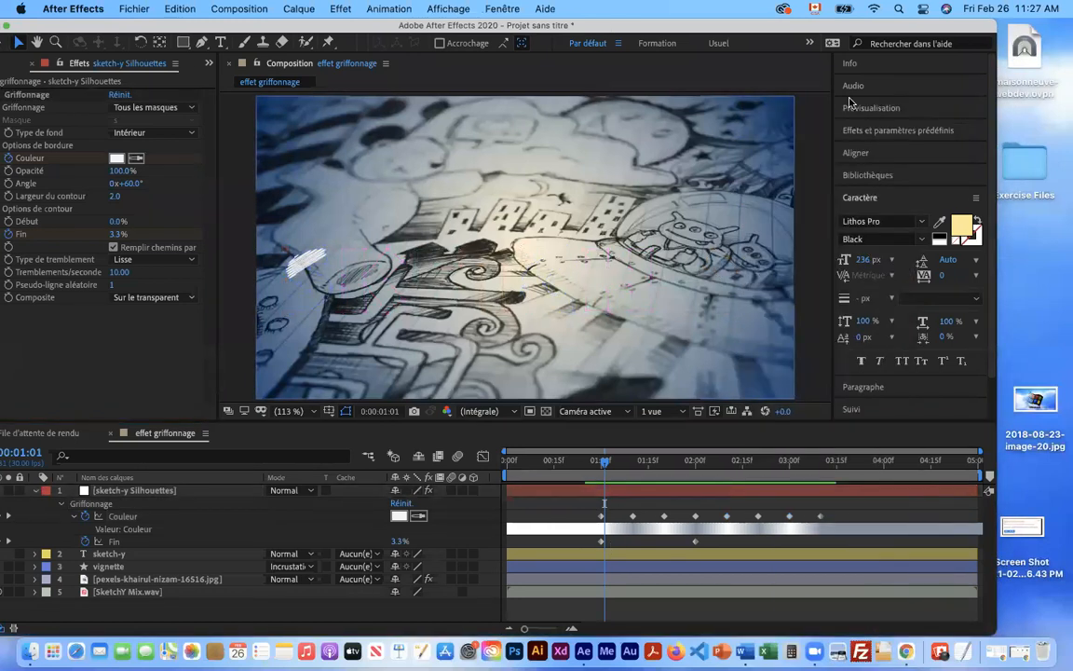
drag(583, 501, 825, 525)
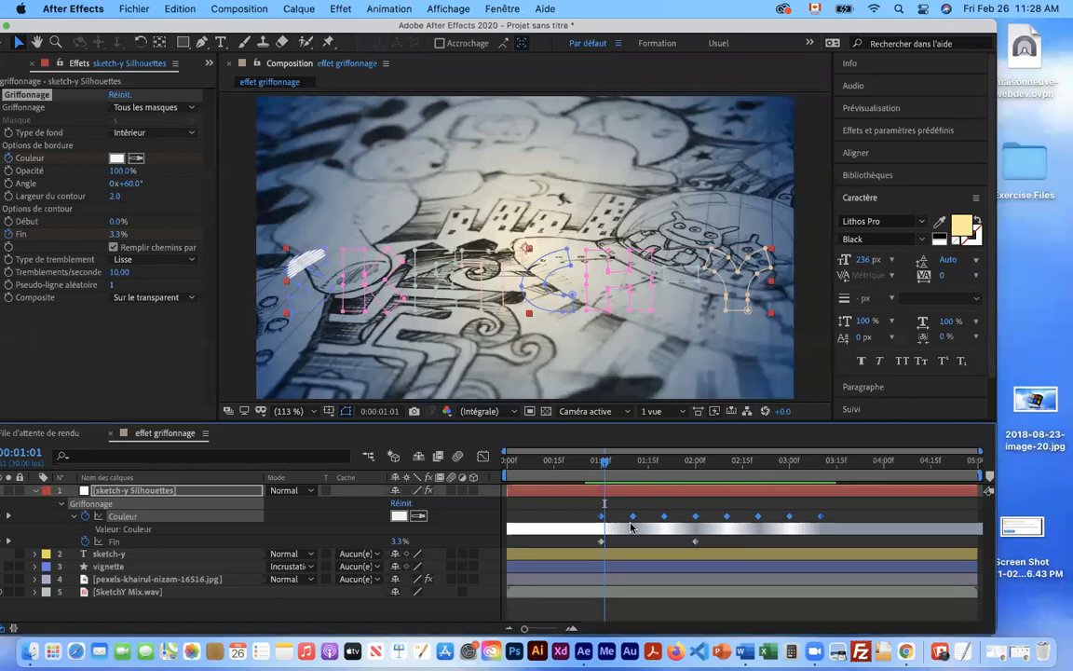
right_click(695, 519)
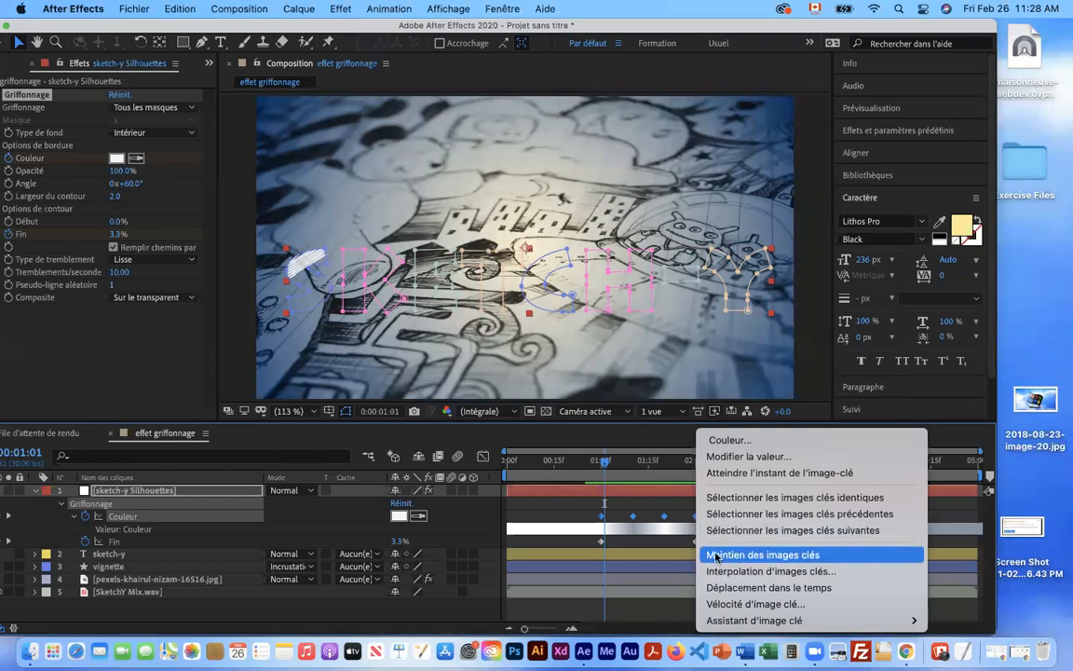
click(772, 556)
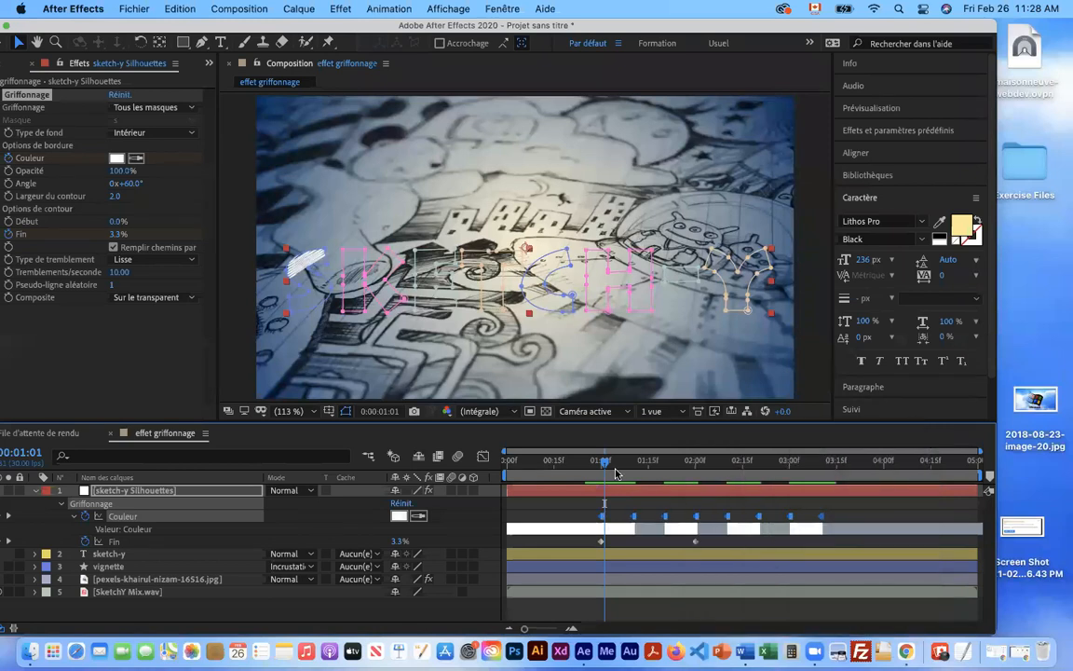
Preview the abrupt colour changes of the title from 0:00:00:25 and again from 0:00:00:29
mouse_move(606, 465)
mouse_down()
mouse_move(663, 466)
mouse_move(589, 469)
mouse_up()
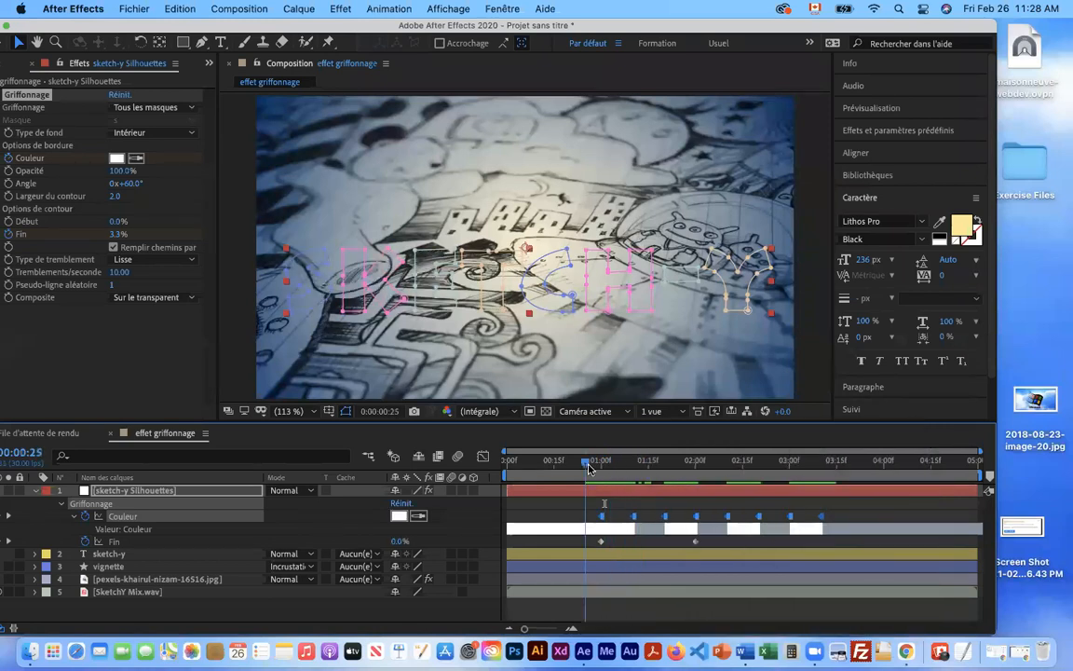
key(space)
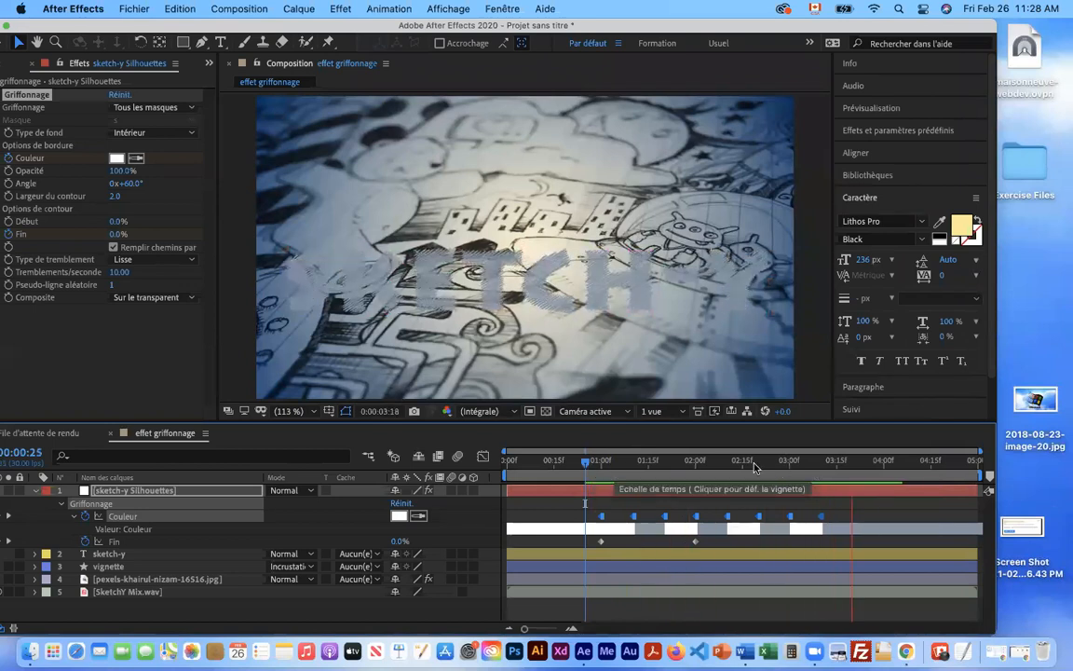
key(space)
mouse_move(723, 467)
mouse_down()
mouse_move(548, 466)
mouse_move(803, 469)
mouse_move(768, 479)
mouse_move(799, 470)
mouse_move(570, 470)
mouse_move(724, 481)
mouse_move(594, 473)
mouse_move(613, 473)
mouse_up()
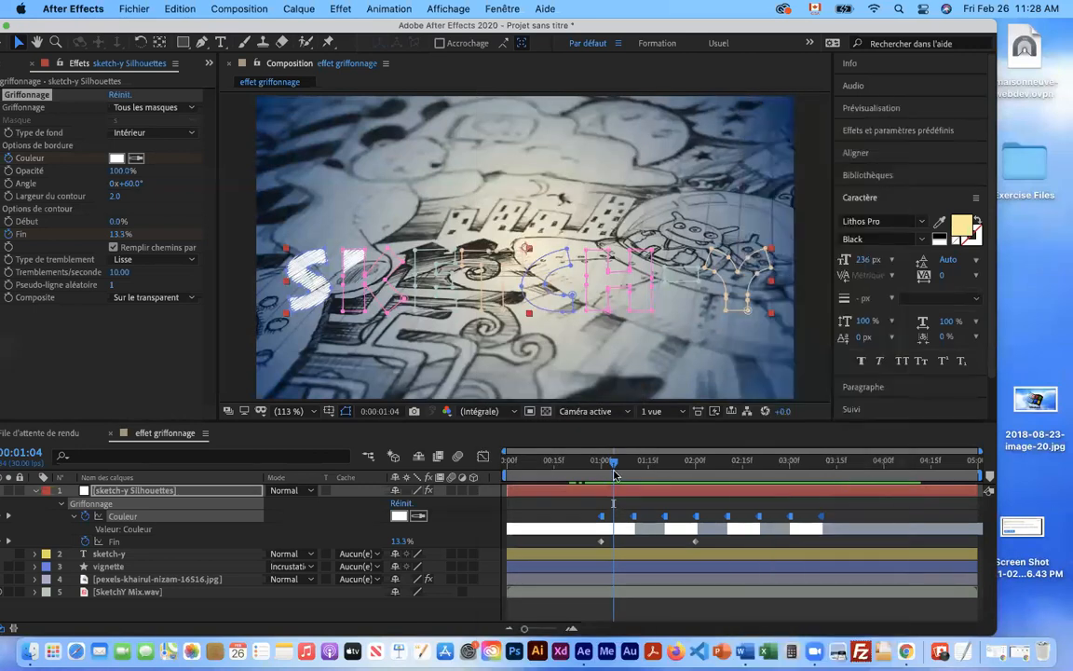
drag(614, 468, 606, 465)
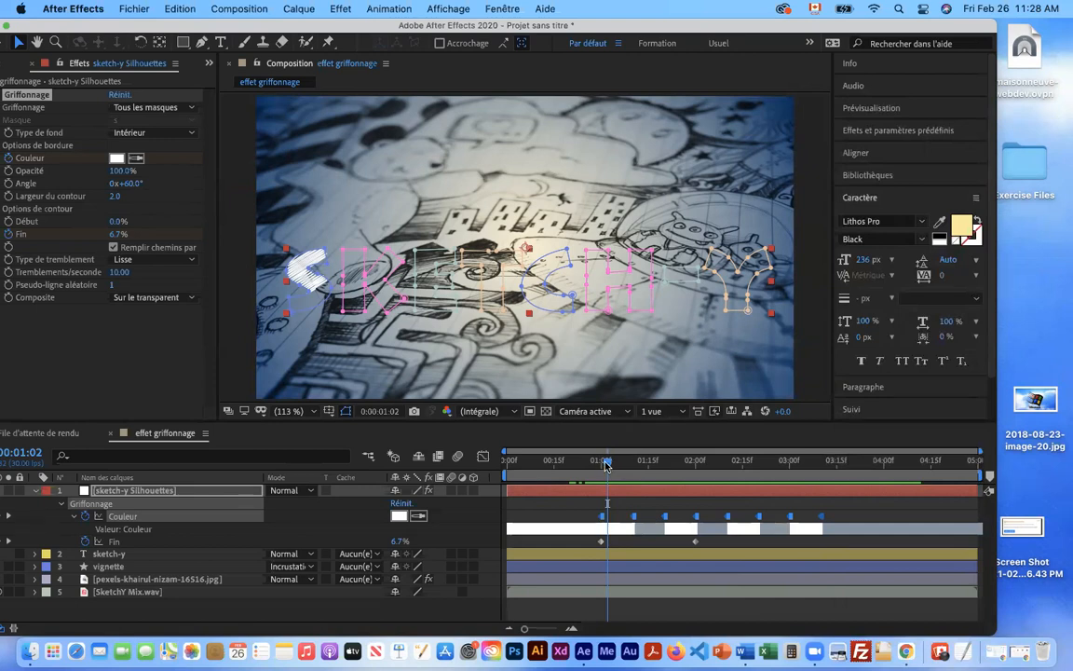
drag(605, 465, 600, 466)
key(space)
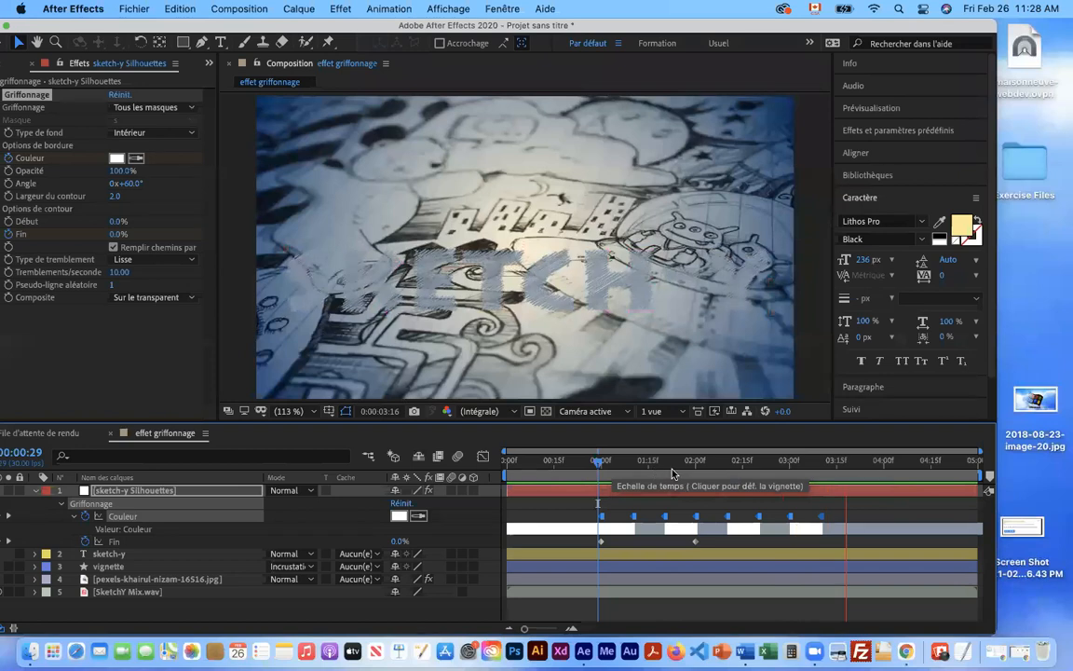
key(space)
mouse_move(679, 469)
mouse_down()
mouse_move(580, 469)
mouse_move(699, 479)
mouse_move(604, 479)
mouse_move(749, 496)
mouse_move(599, 494)
mouse_up()
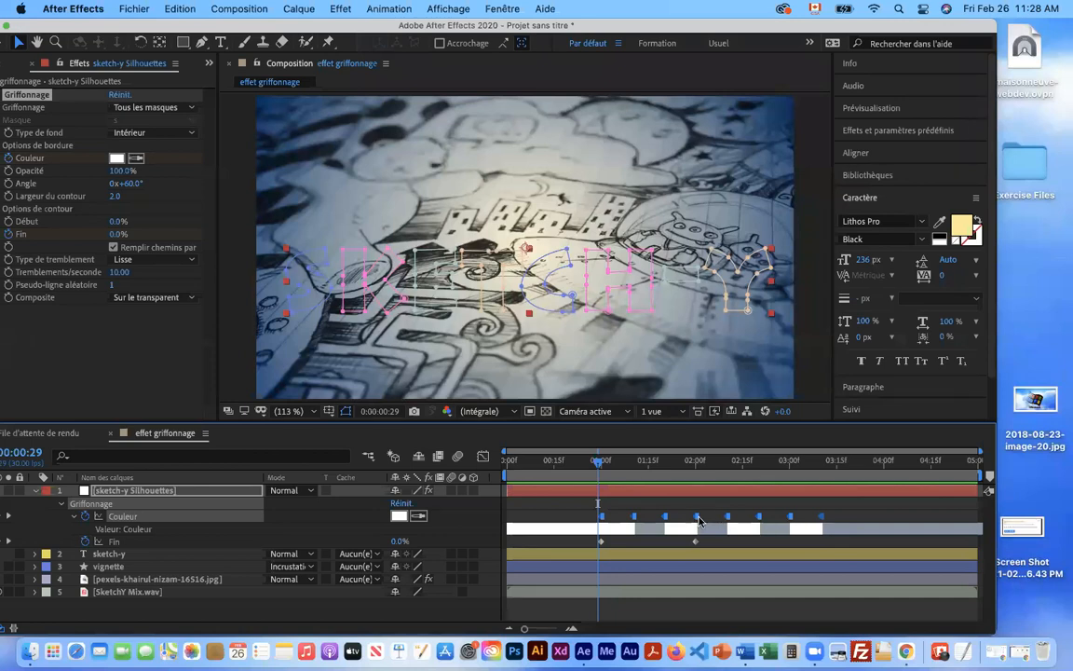
Compress the eight Couleur keyframes proportionally to end at about 0:00:01:14, and paste a copy of them starting at 0:00:01:14
click(546, 505)
drag(580, 503, 832, 525)
drag(820, 520, 644, 525)
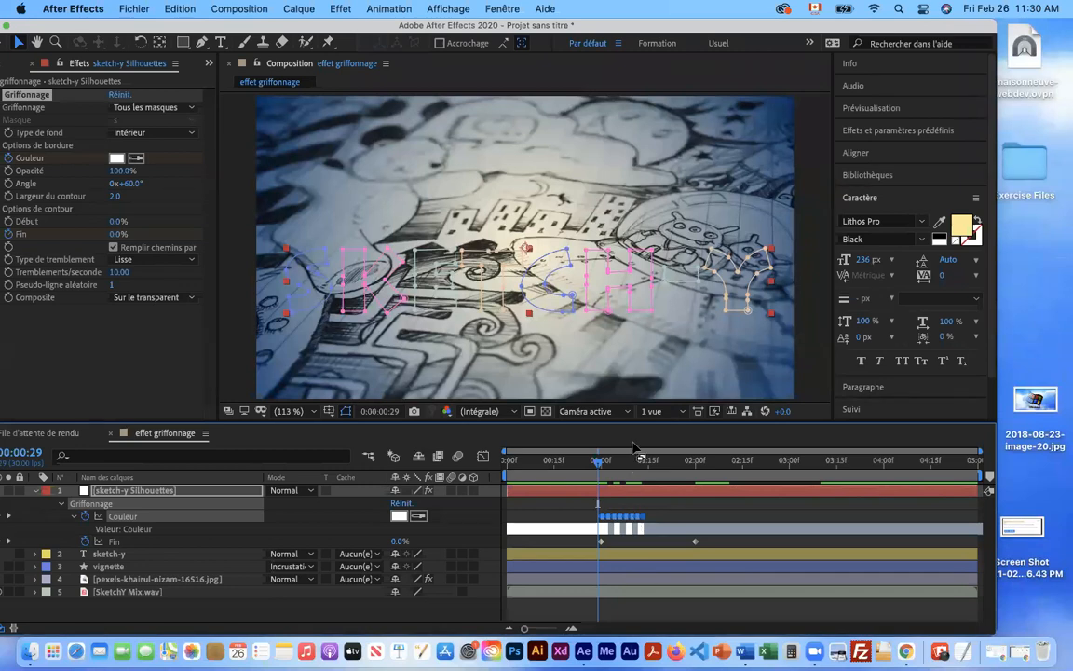
drag(615, 468, 649, 474)
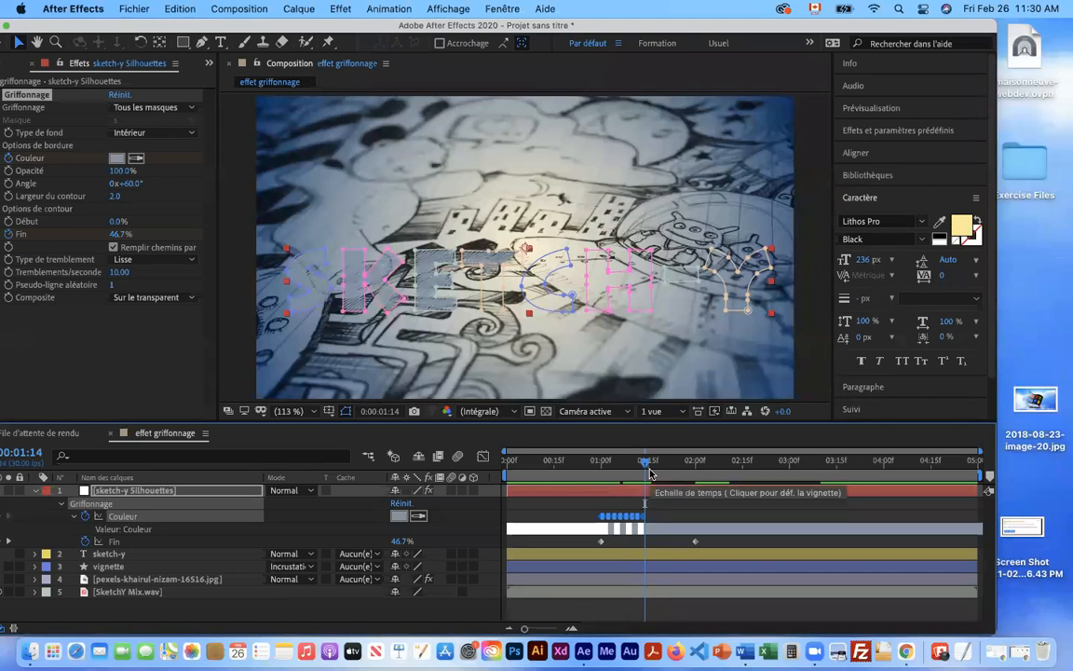
Preview the faster title flicker from 0:00:01:00
click(602, 469)
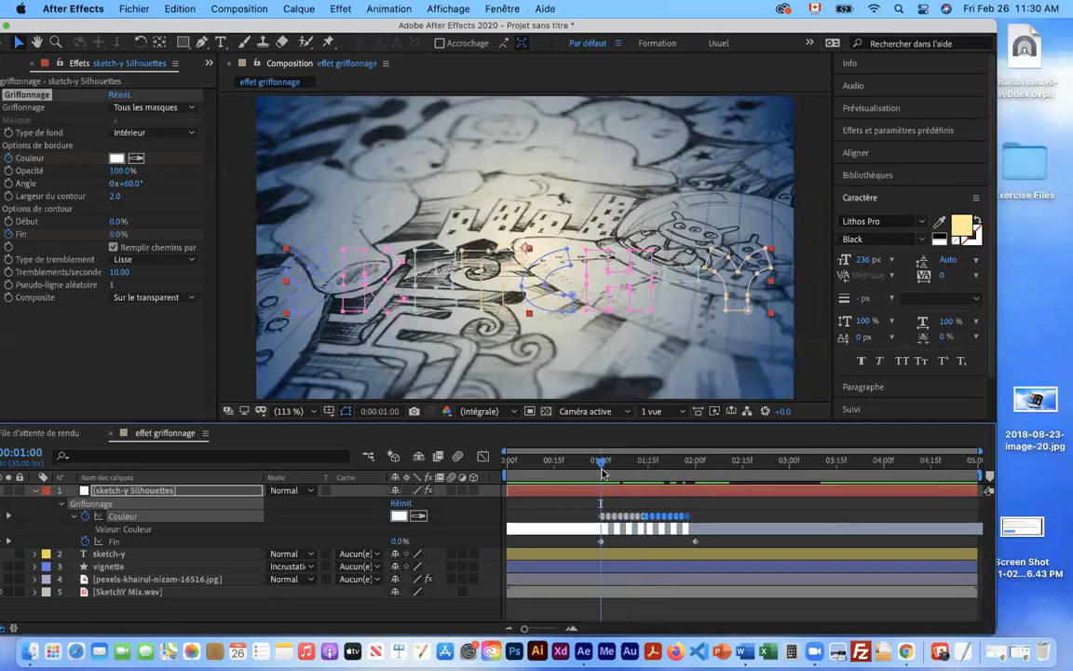
key(space)
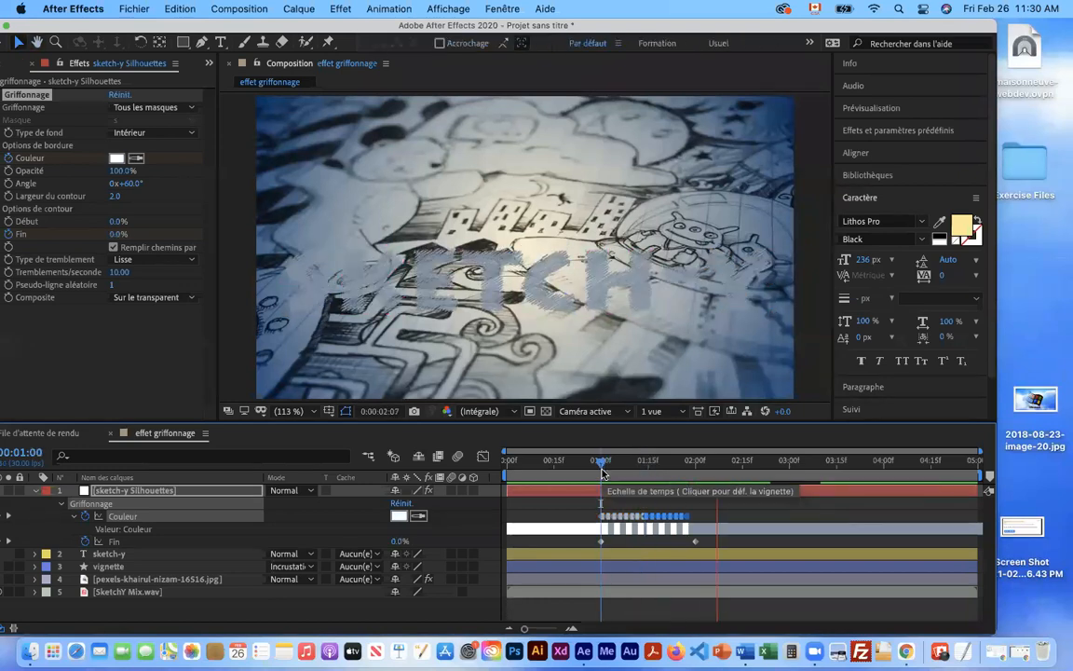
click(615, 476)
key(space)
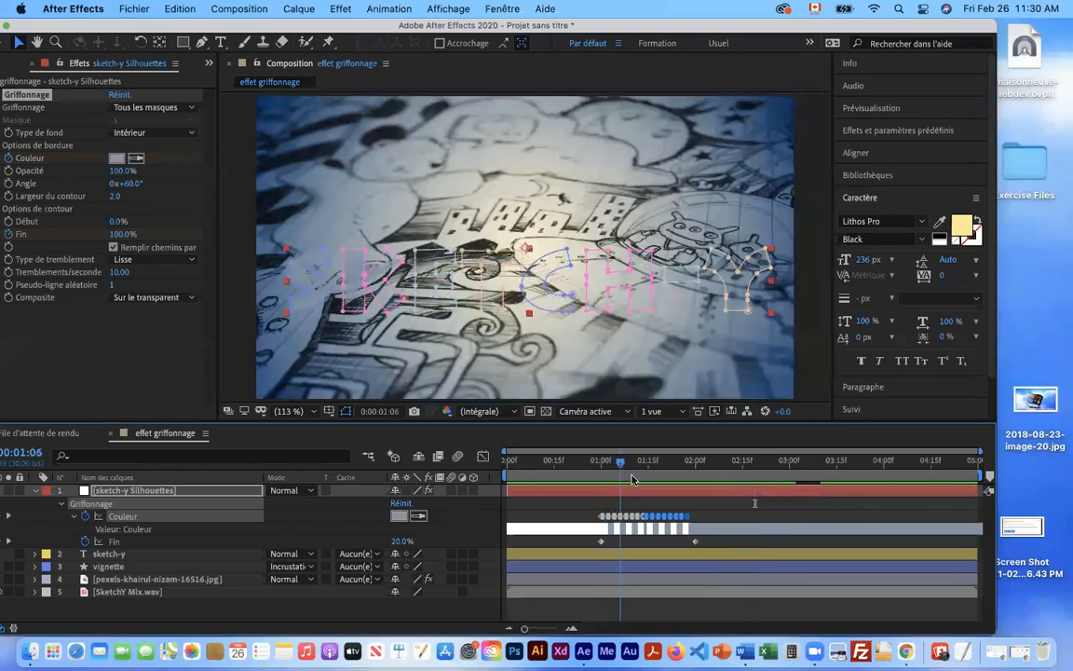
Compress the full set of Couleur keyframes slightly to end at about 0:00:01:26, and preview the flicker from 0:00:00:29
drag(635, 483, 682, 522)
click(599, 504)
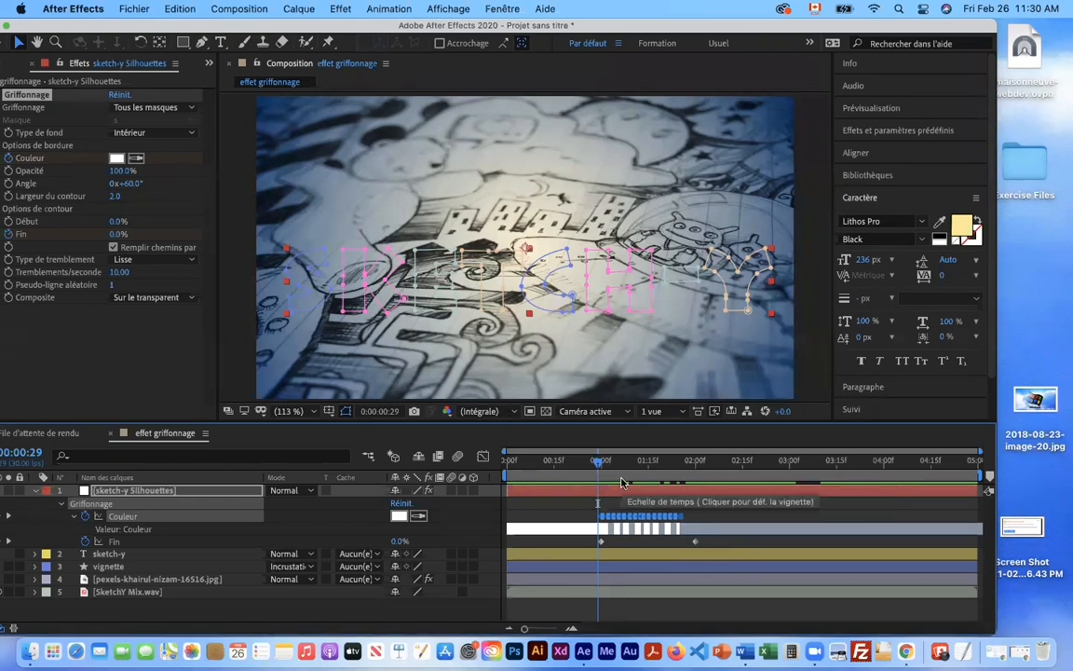
key(space)
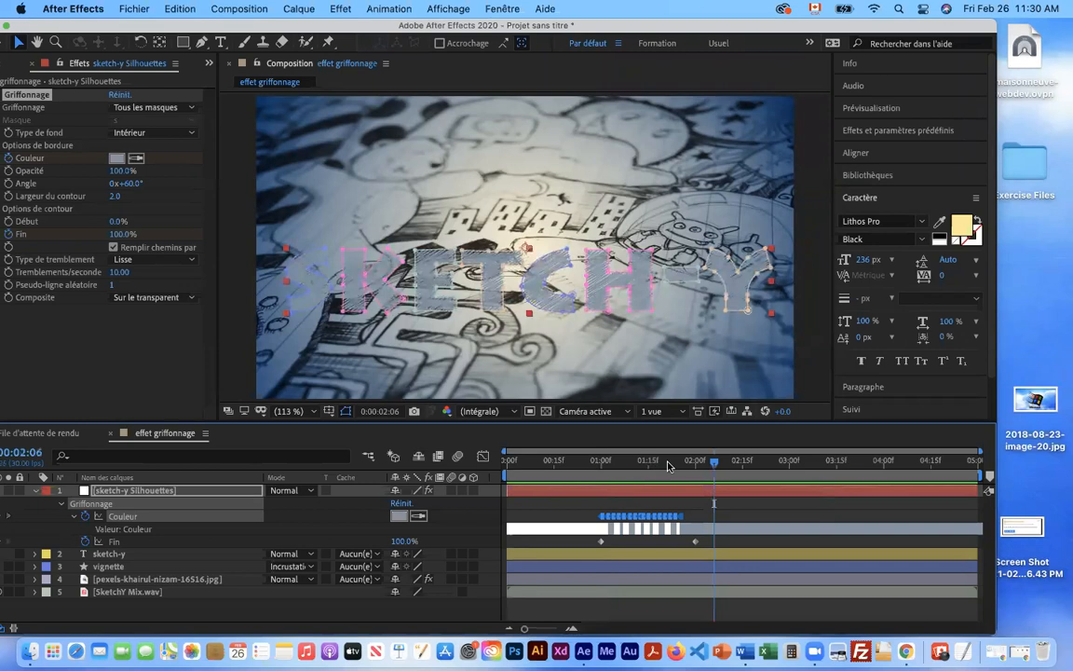
Set the scribble's Couleur to white (FFFFFF) at 0:00:01:27
click(681, 466)
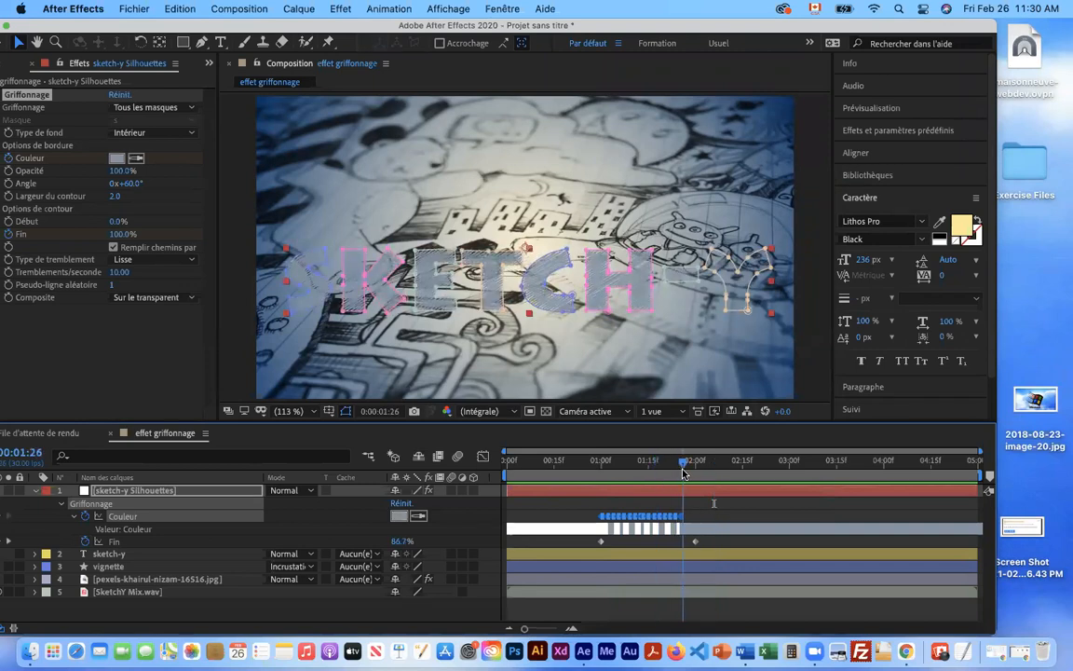
key(Page_Down)
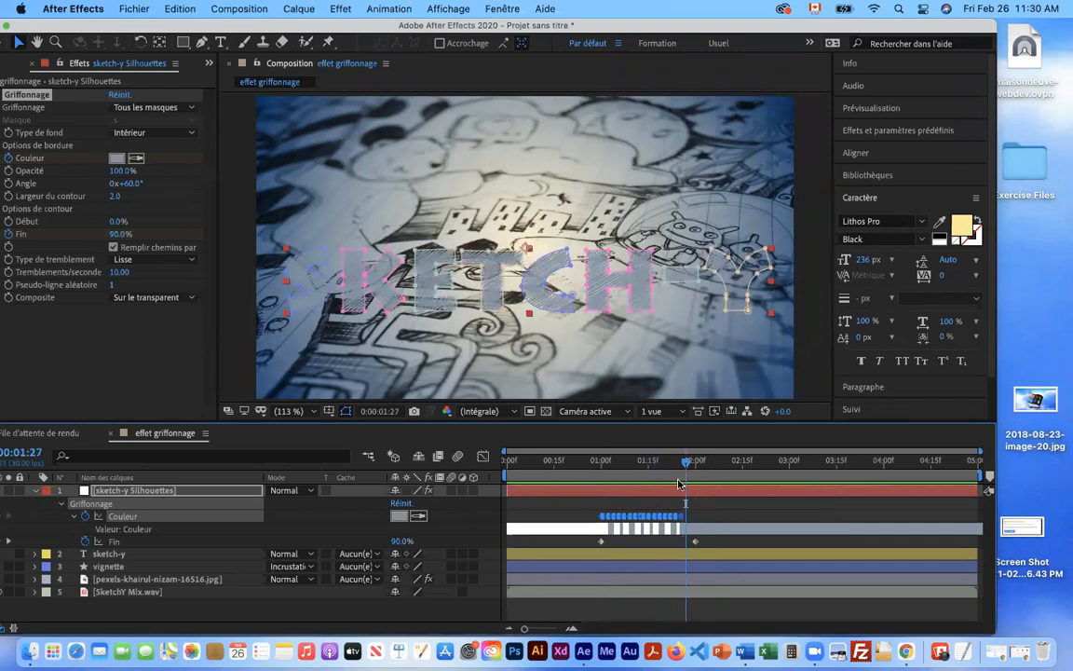
click(116, 157)
drag(120, 392, 88, 390)
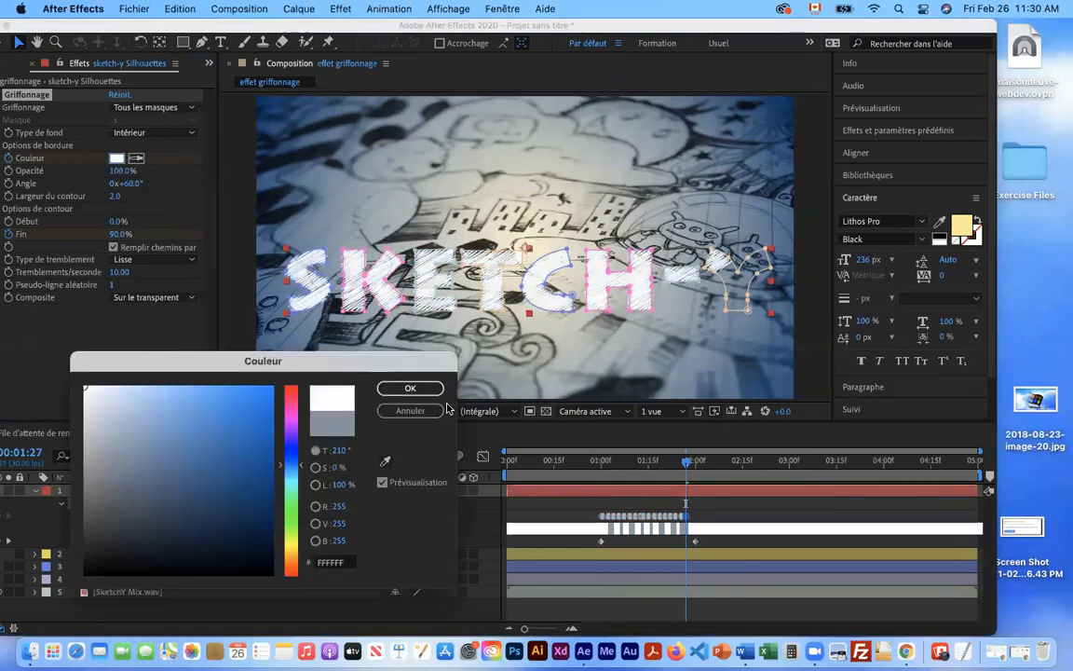
click(410, 388)
Check the title's final colour around 0:00:02:05 and shift the application window to bring its cut-off panels into view
mouse_move(685, 460)
mouse_down()
mouse_move(589, 468)
mouse_move(739, 470)
mouse_up()
key(space)
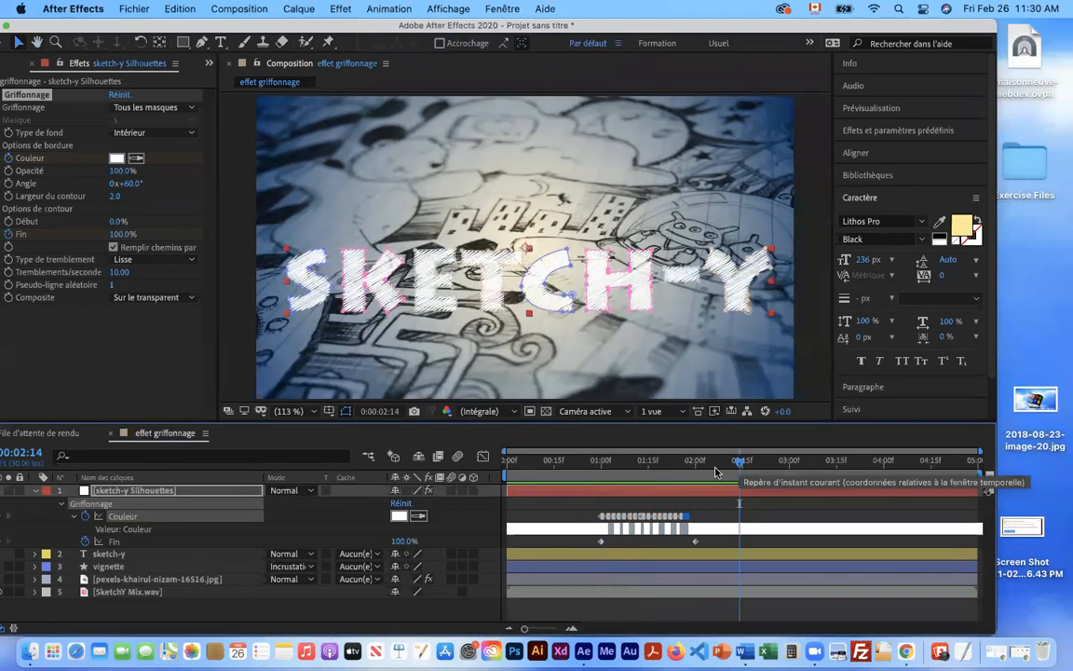
click(710, 471)
drag(623, 37, 861, 39)
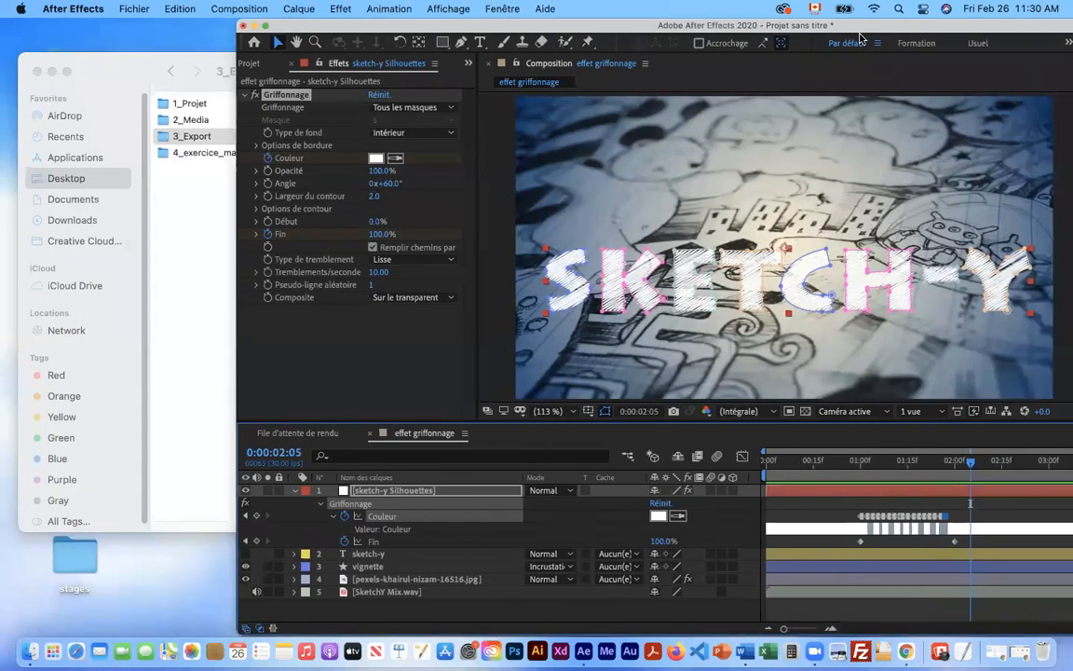
double_click(880, 29)
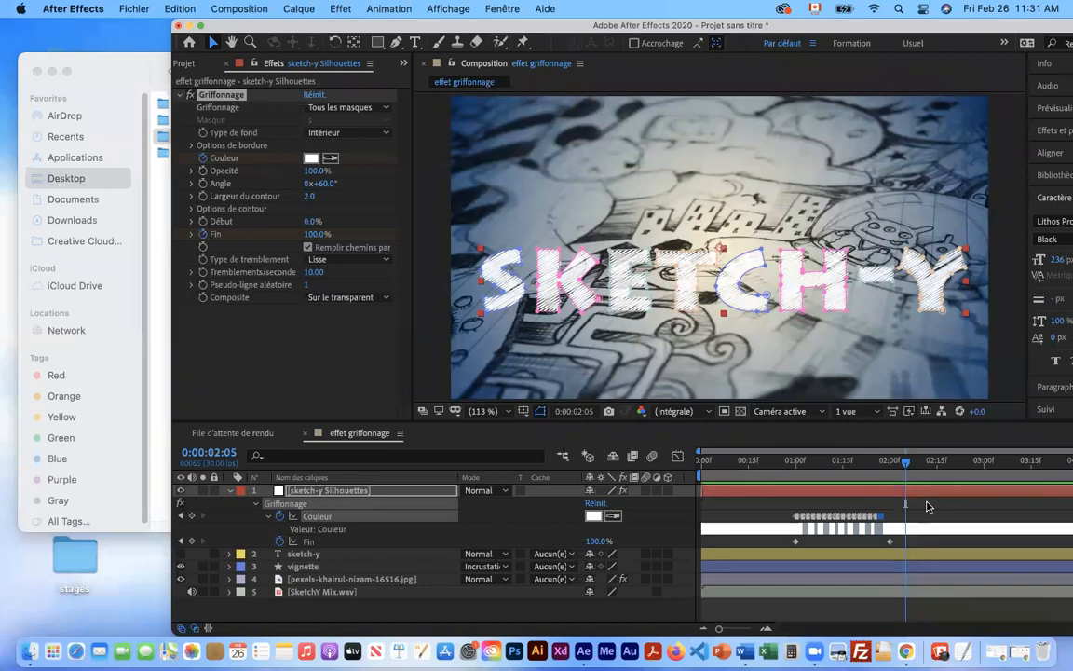
Examine the scribble's jitter frame by frame from 0:00:02:05 to 0:00:02:16, and scrub back to 0:00:01:24
click(378, 493)
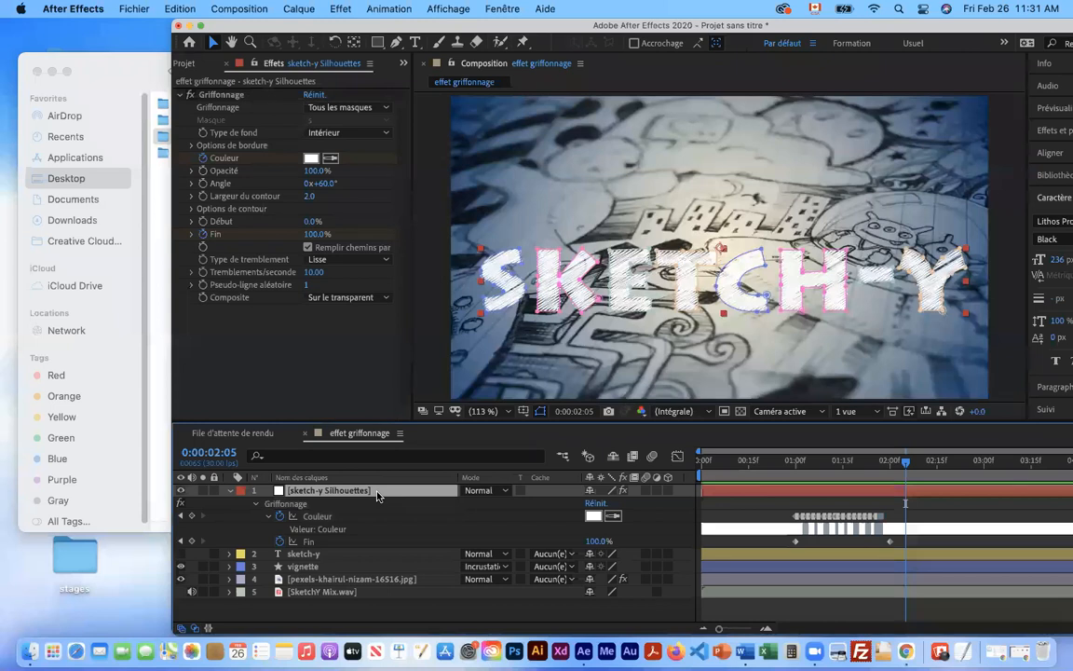
key(Page_Down)
key(Page_Down)
key(Page_Down)
key(Page_Down)
key(Page_Down)
key(Page_Down)
key(Page_Down)
key(Page_Down)
key(Page_Down)
key(Page_Down)
key(Page_Down)
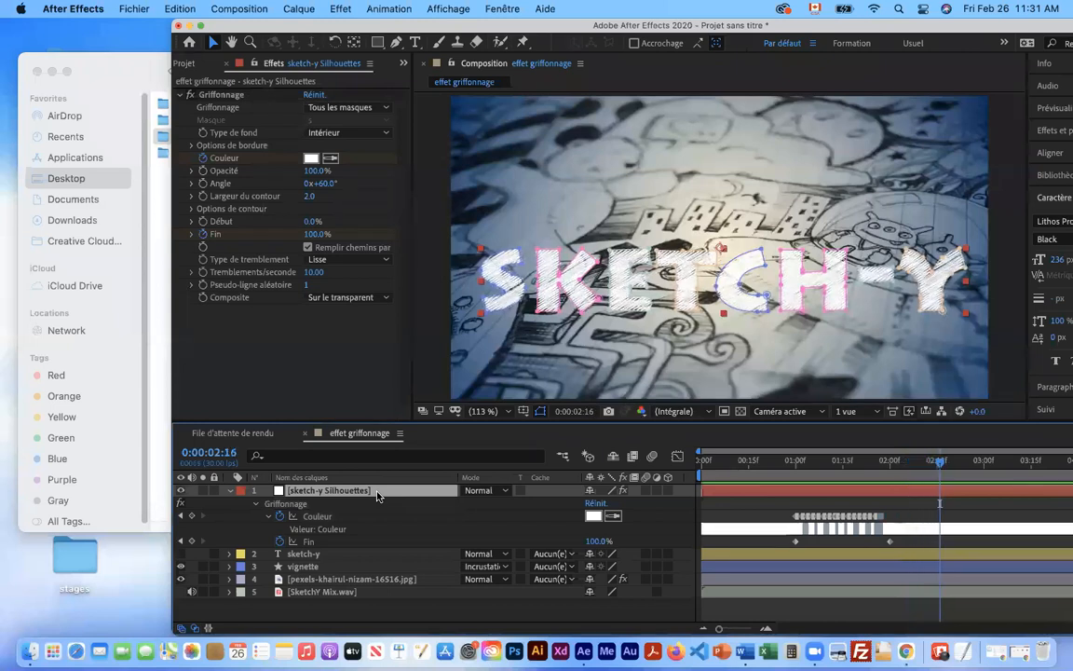
click(935, 462)
mouse_move(935, 464)
mouse_down()
mouse_move(843, 463)
mouse_move(871, 464)
mouse_up()
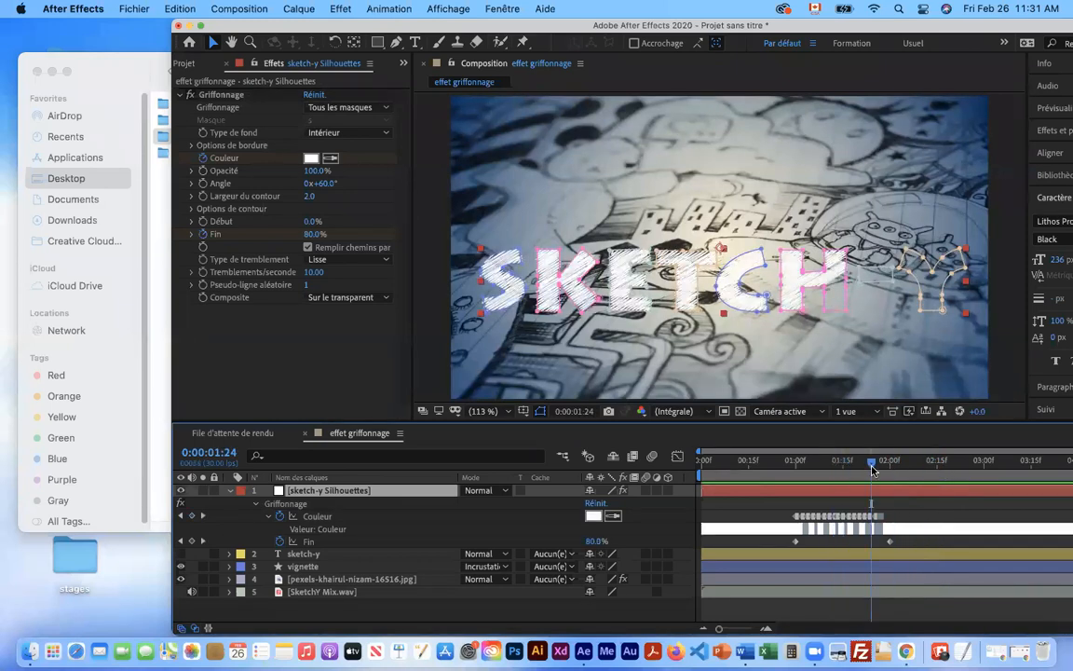
Switch to Finder and play the reference export effets_griffonage_lightrays_powerpin.mp4, replaying it from about 2 seconds
click(117, 65)
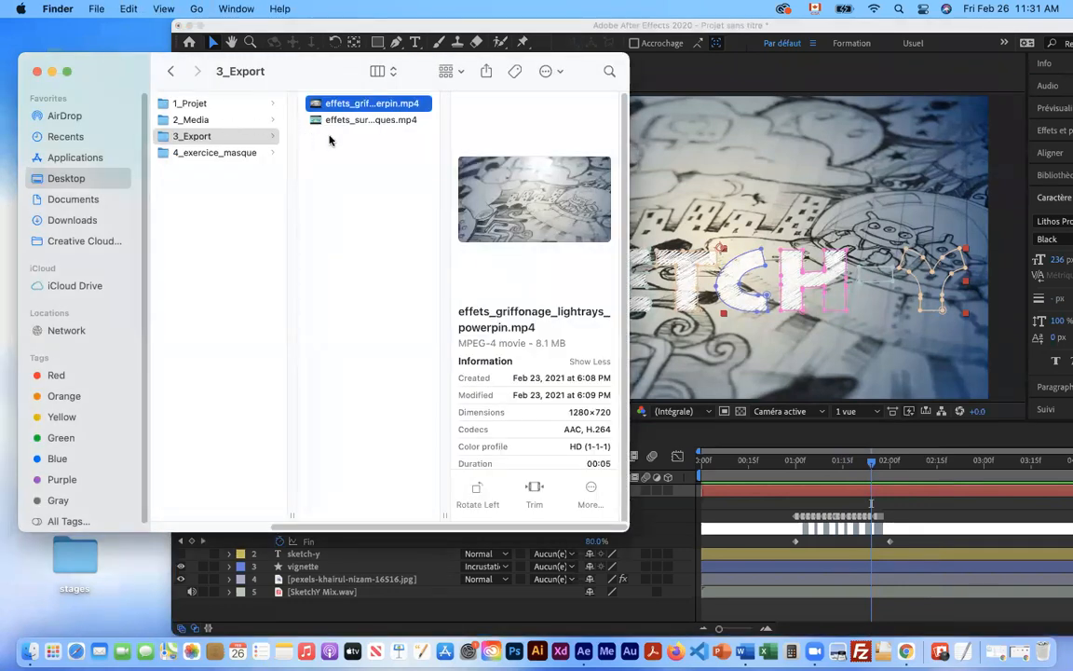
key(space)
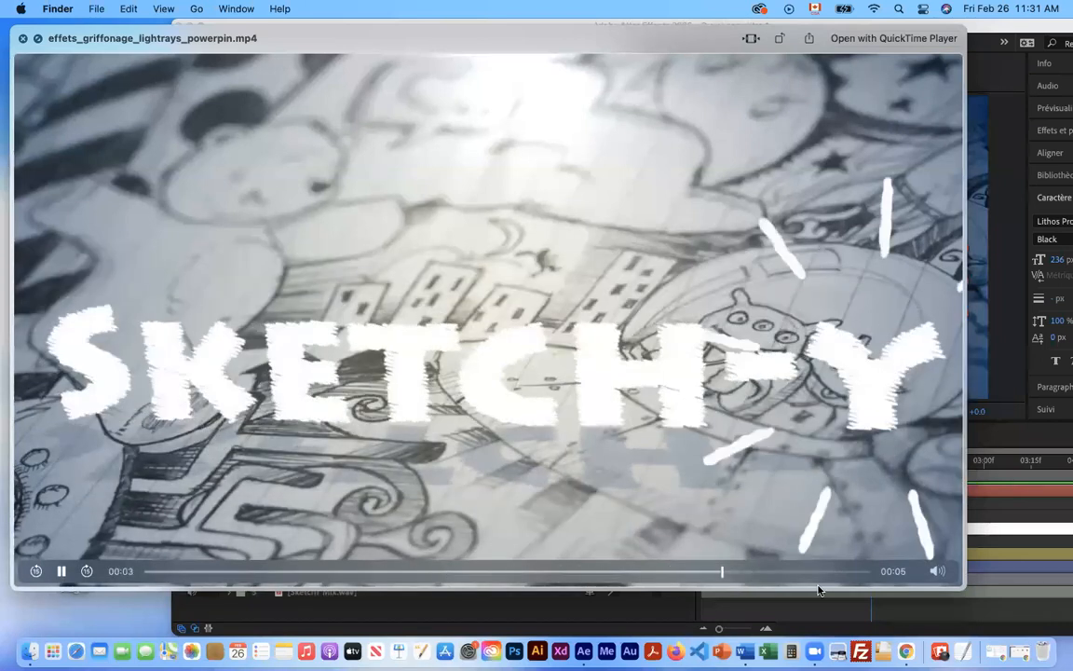
drag(801, 571, 469, 577)
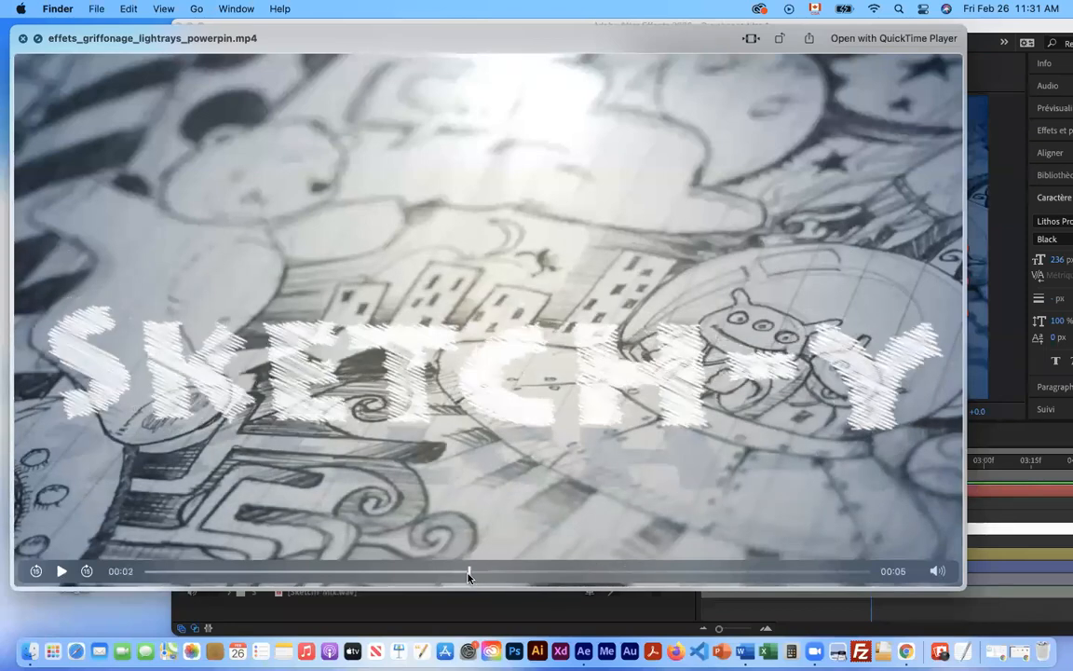
key(space)
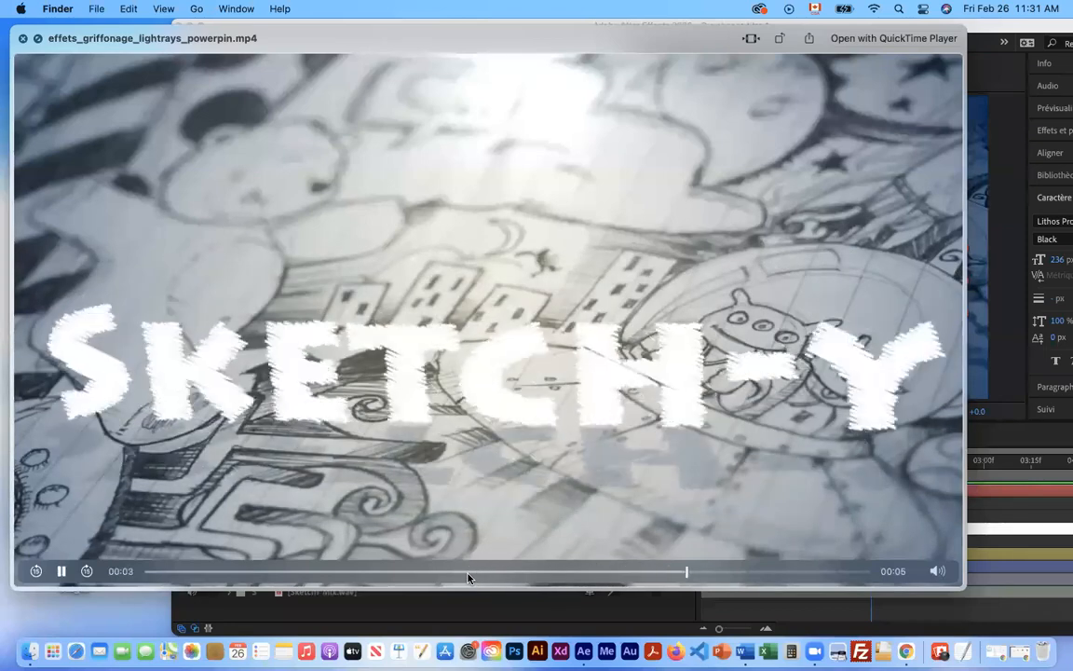
key(space)
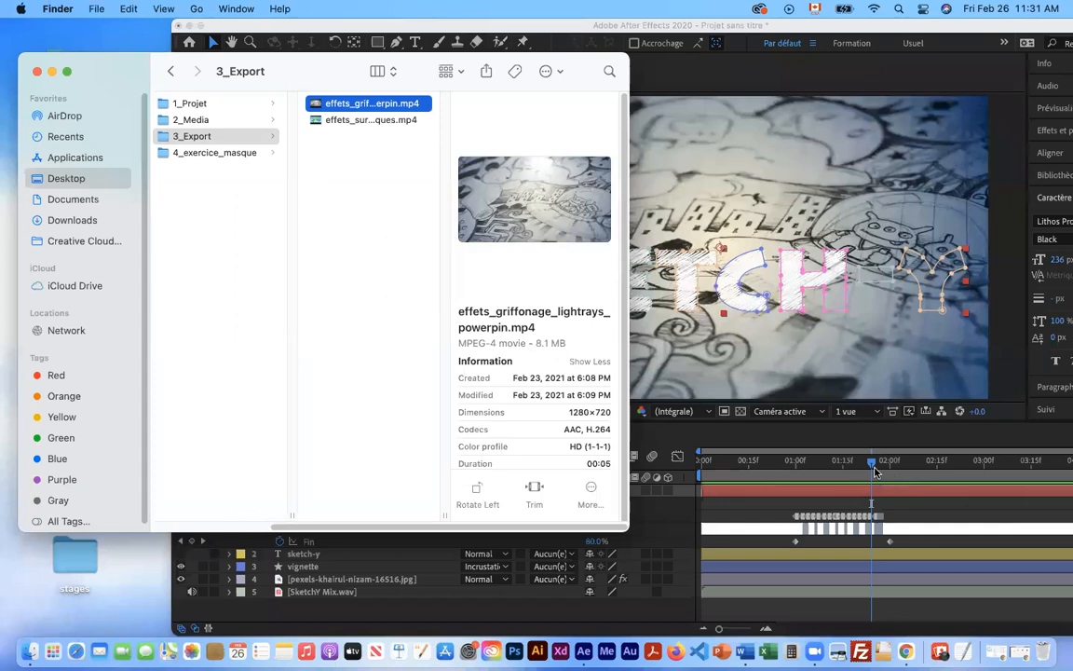
Switch back to After Effects, set the current time to 0:00:02:02 and expand all properties of the sketch-y Silhouettes layer
click(875, 472)
drag(896, 462, 903, 464)
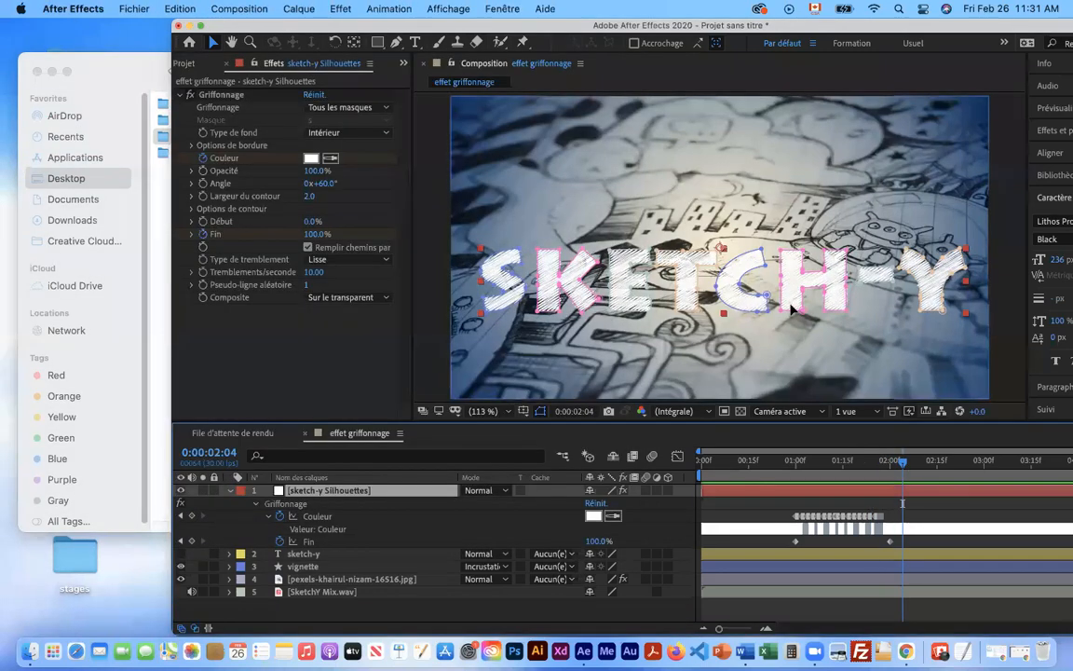
drag(903, 465, 897, 468)
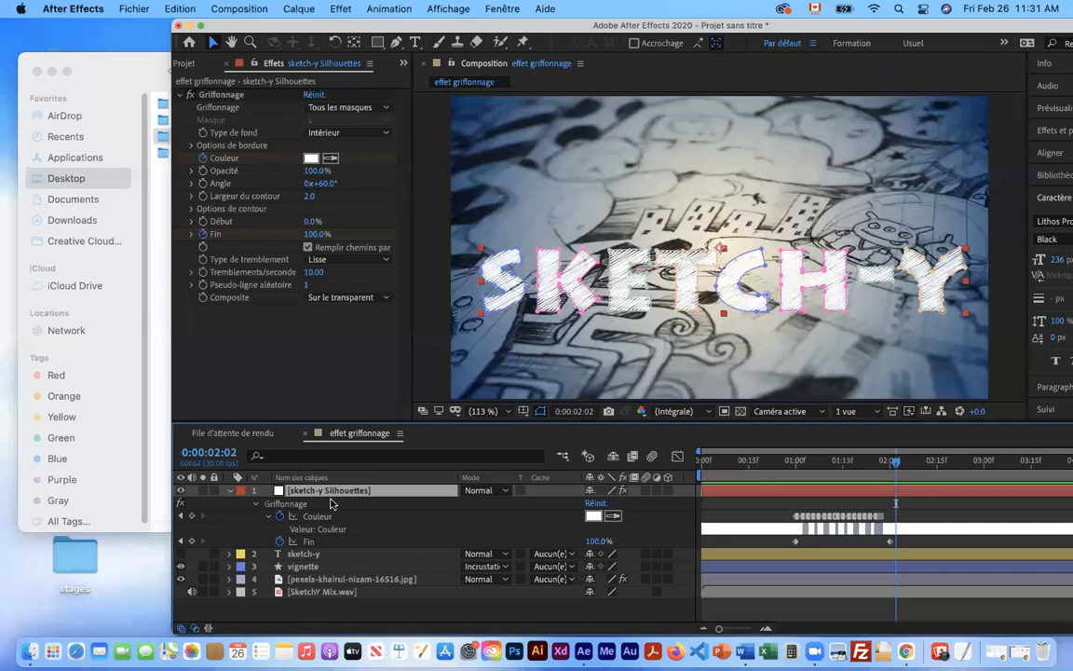
click(230, 493)
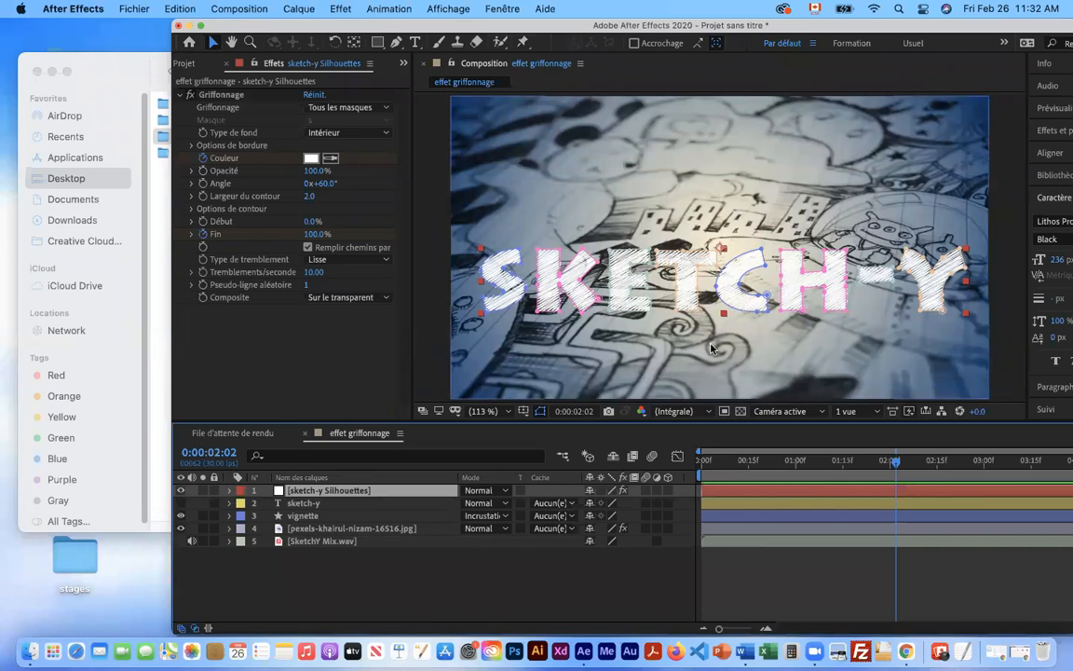
click(229, 494)
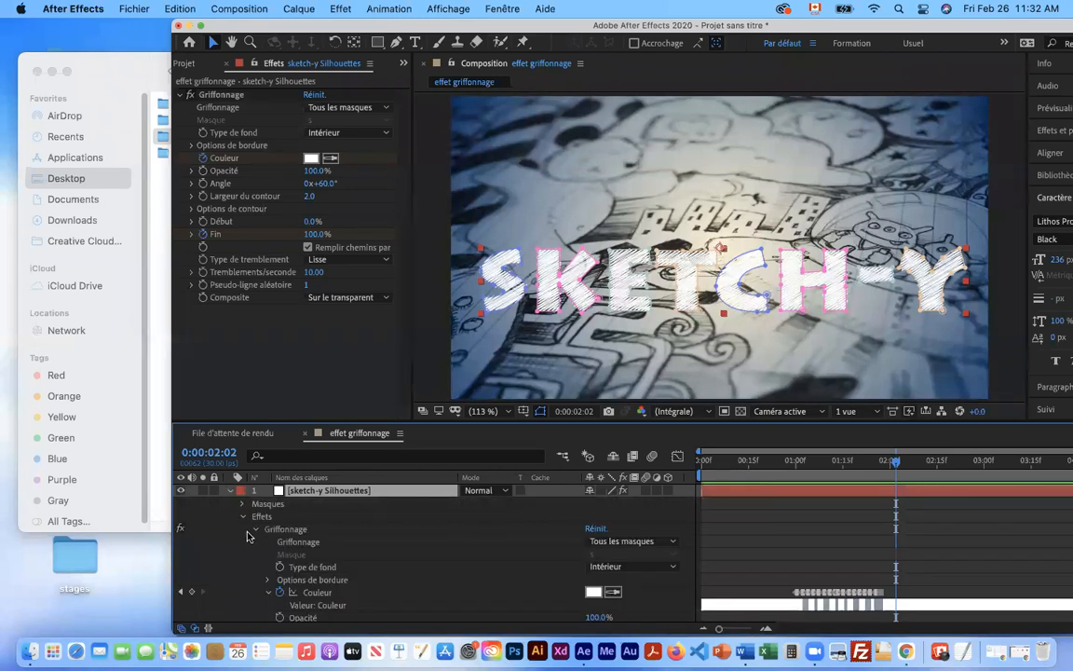
Enlarge the timeline area and reduce the sketch-y Silhouettes layer's listing to its Griffonnage effect
scroll(327, 556, down, 3)
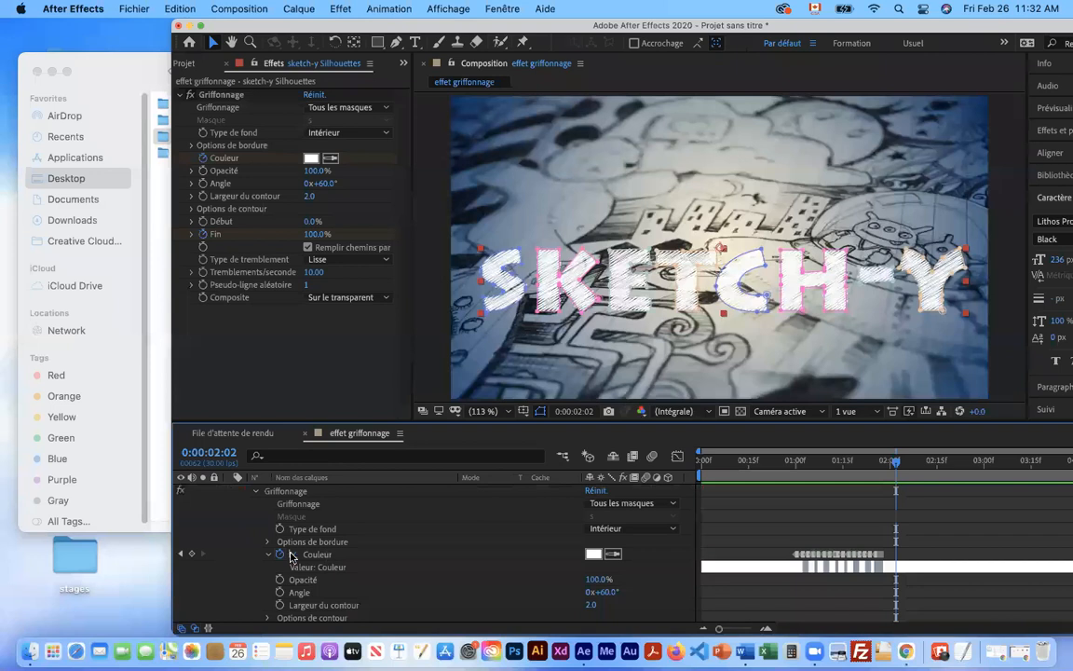
drag(331, 421, 303, 340)
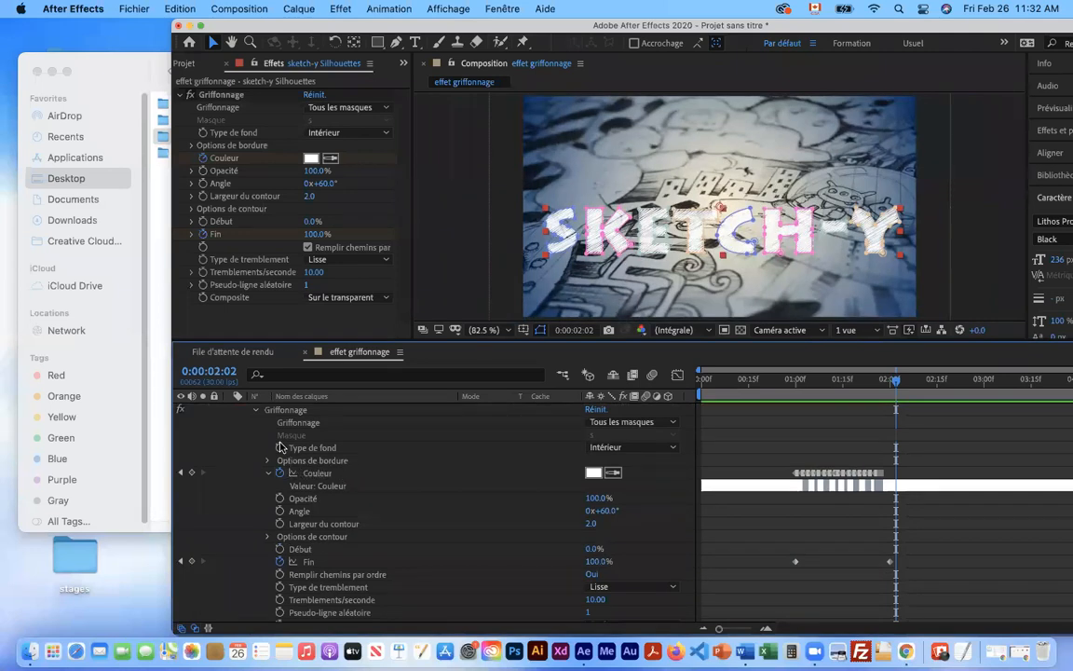
scroll(277, 454, up, 1)
scroll(317, 414, up, 2)
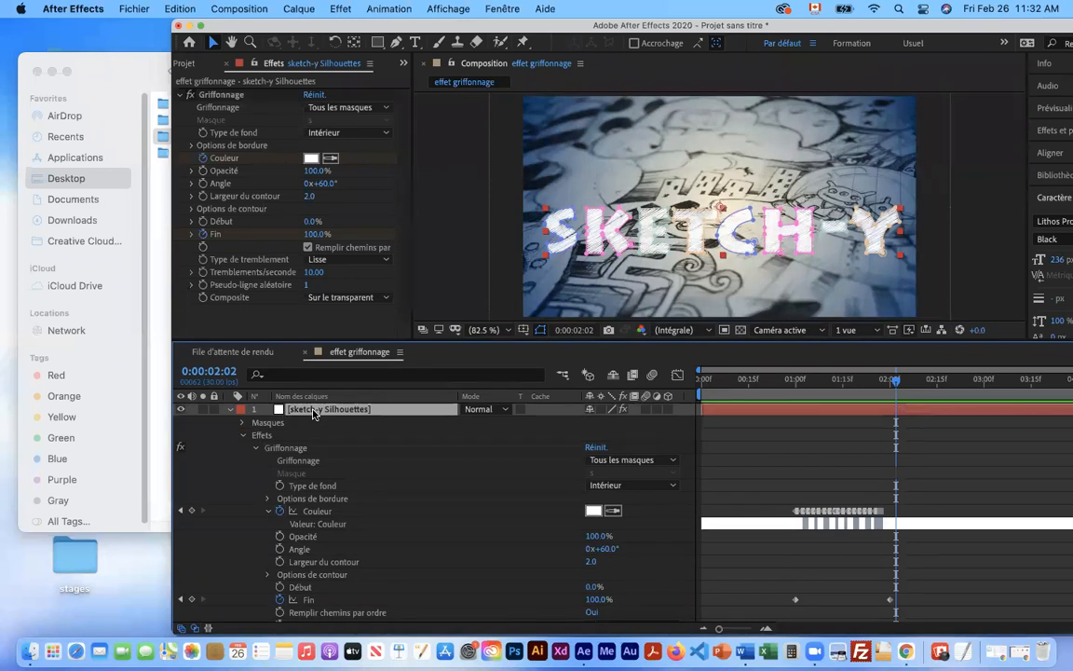
key(e)
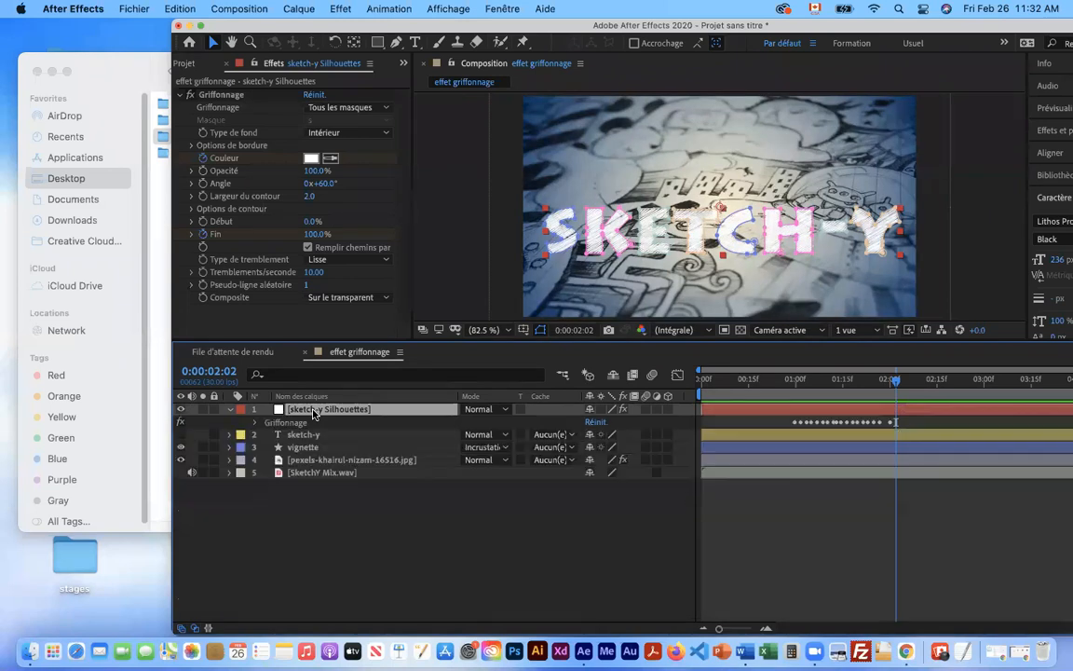
Expand the Griffonnage effect in the timeline, look into Options de bordure, and leave Options de contour expanded
click(255, 427)
scroll(280, 465, down, 1)
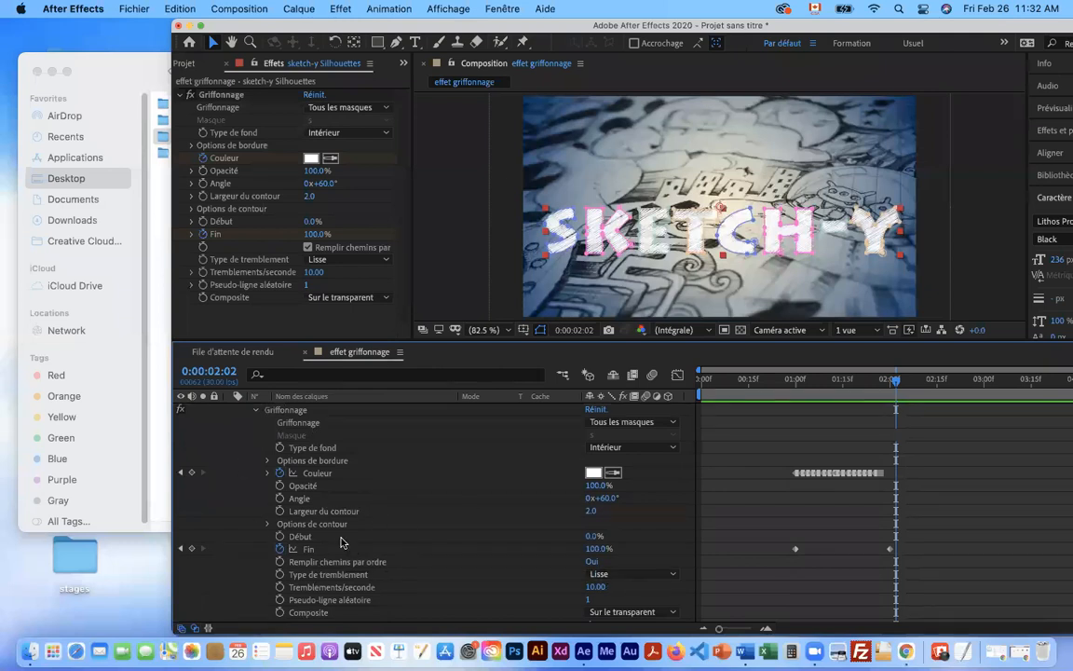
scroll(352, 565, down, 1)
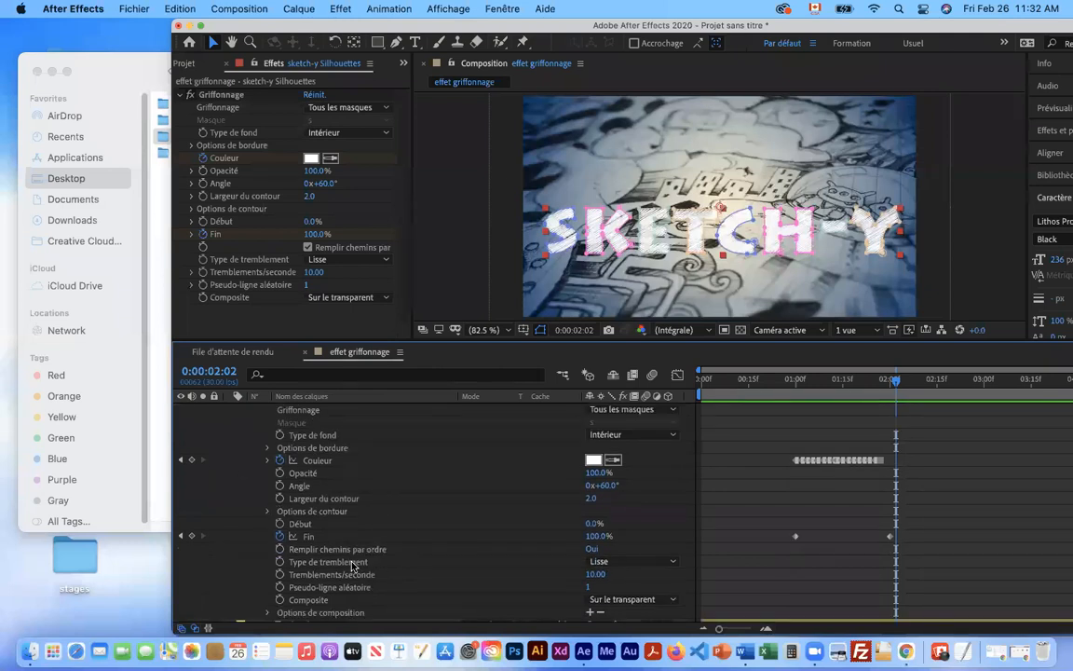
click(267, 449)
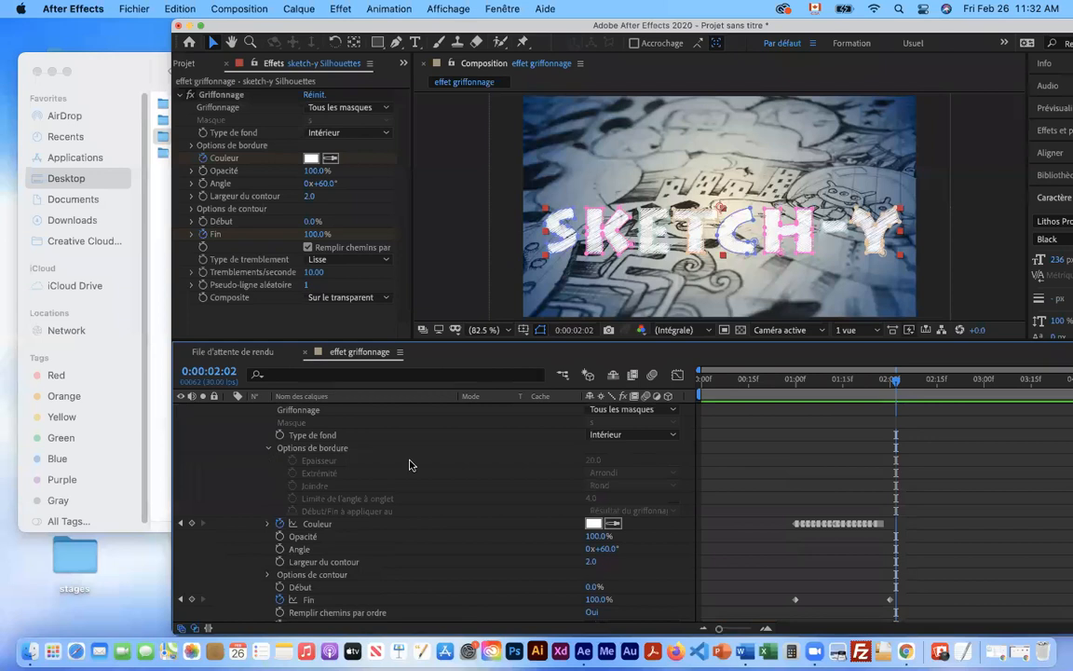
click(268, 449)
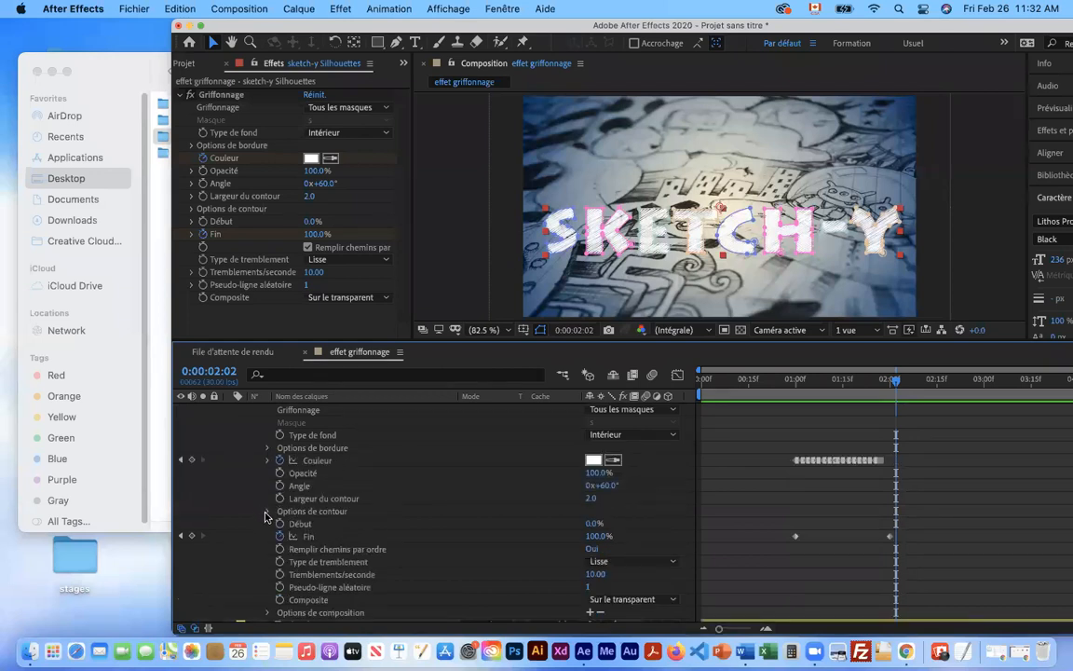
click(267, 513)
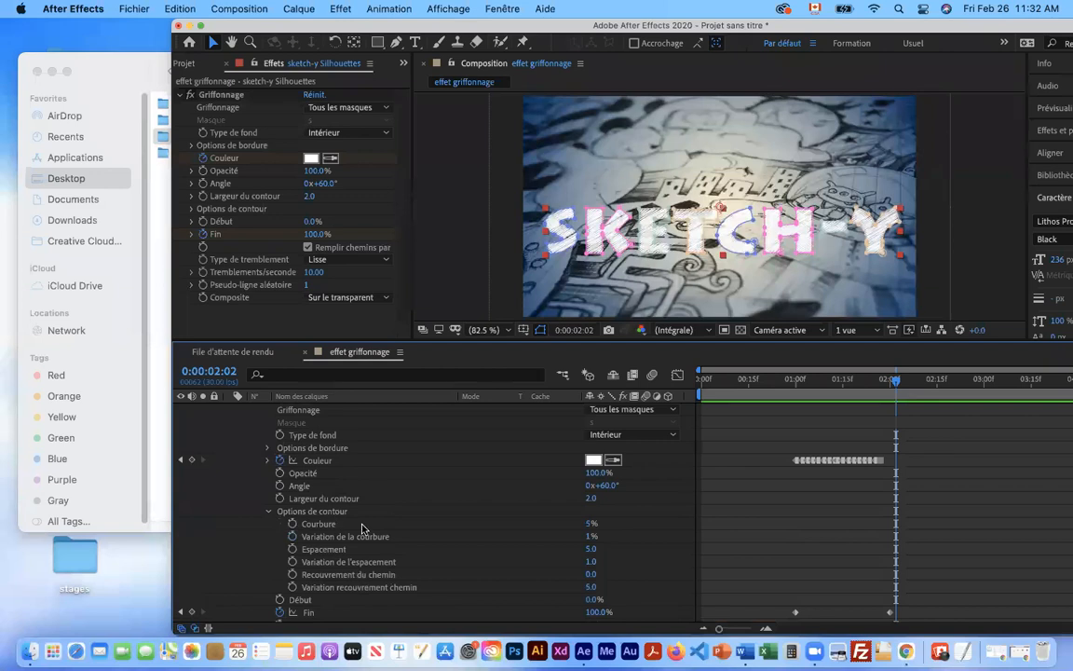
scroll(374, 531, down, 2)
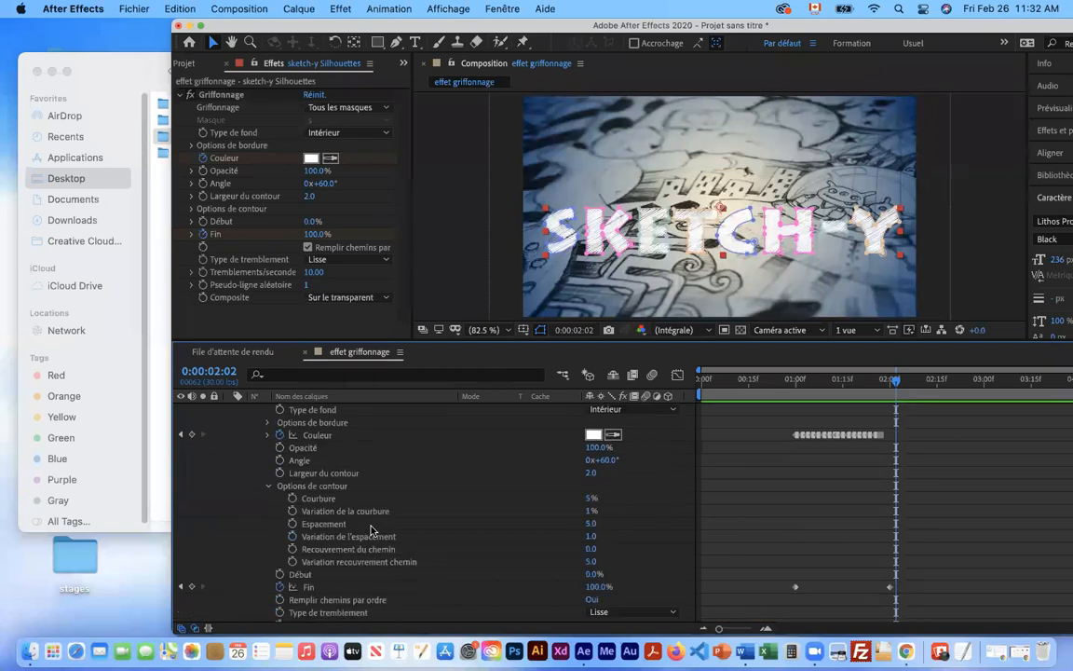
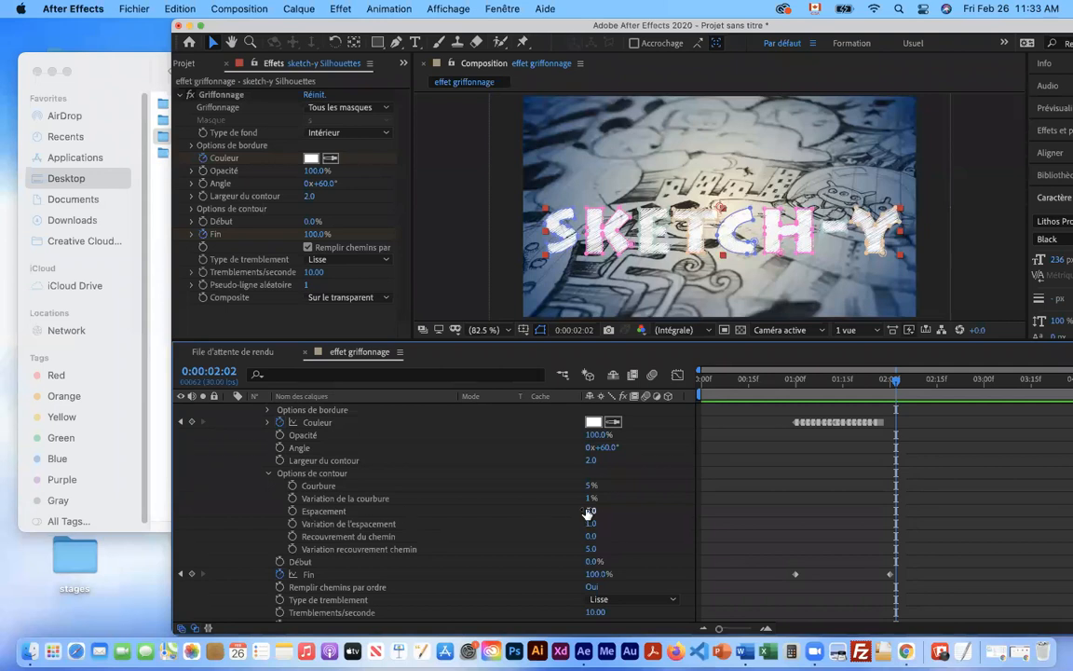
Start keyframing Espacement, Variation de l'espacement and Recouvrement du chemin at 0:00:02:02
click(292, 511)
click(291, 523)
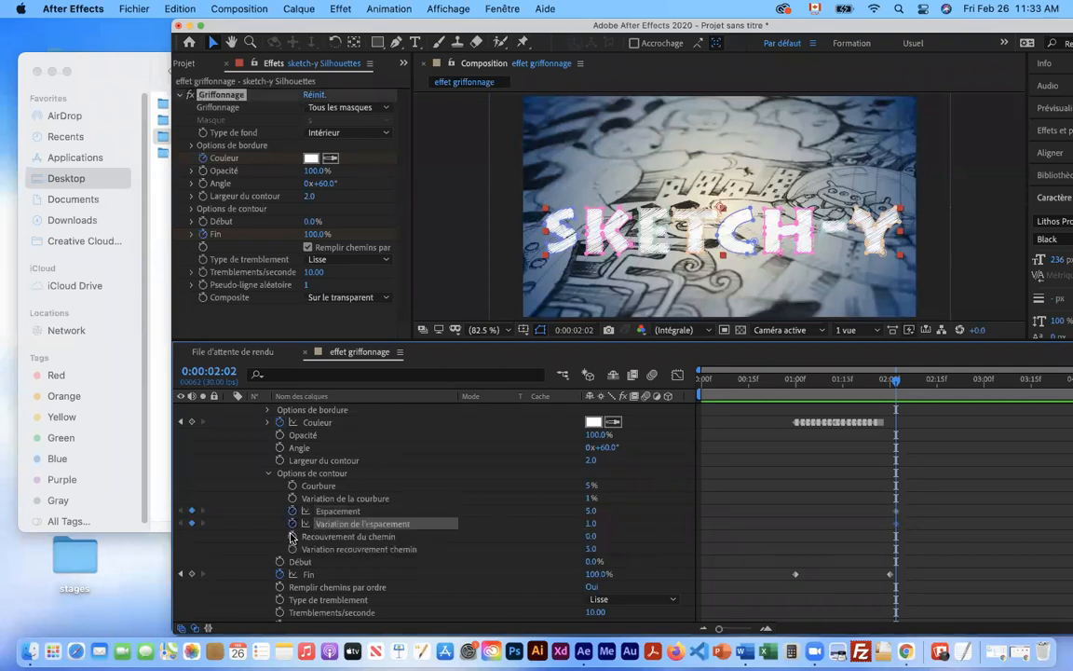
click(294, 537)
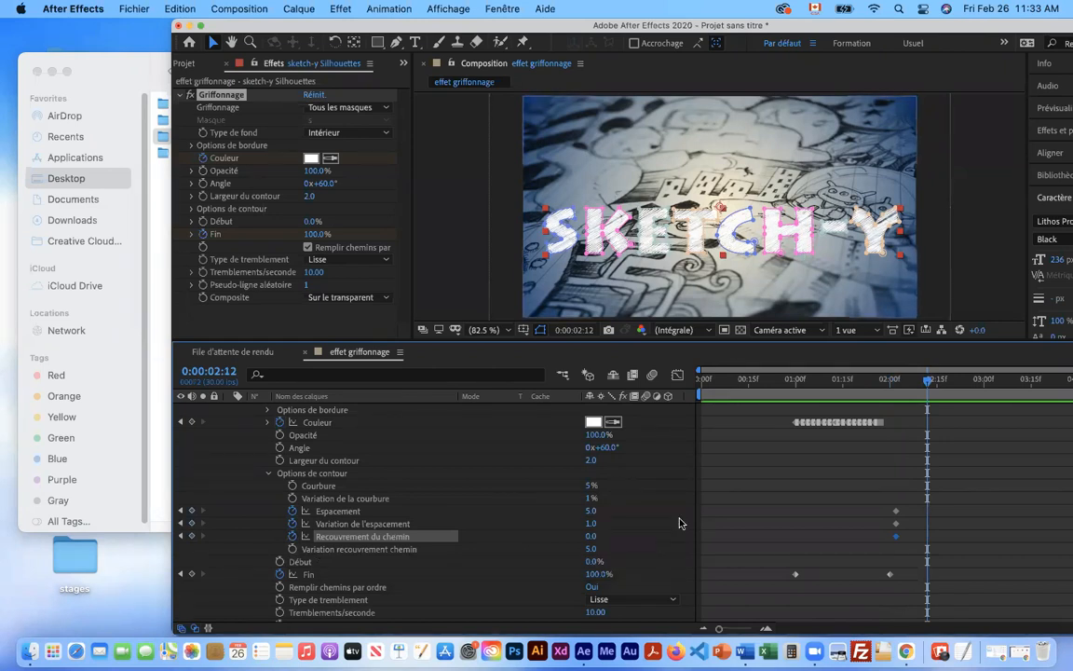
At 0:00:02:12, set Espacement to 22.7, Variation de l'espacement to 6.4 and Recouvrement du chemin to 32.0
mouse_move(590, 510)
mouse_down()
mouse_move(769, 506)
mouse_move(707, 514)
mouse_up()
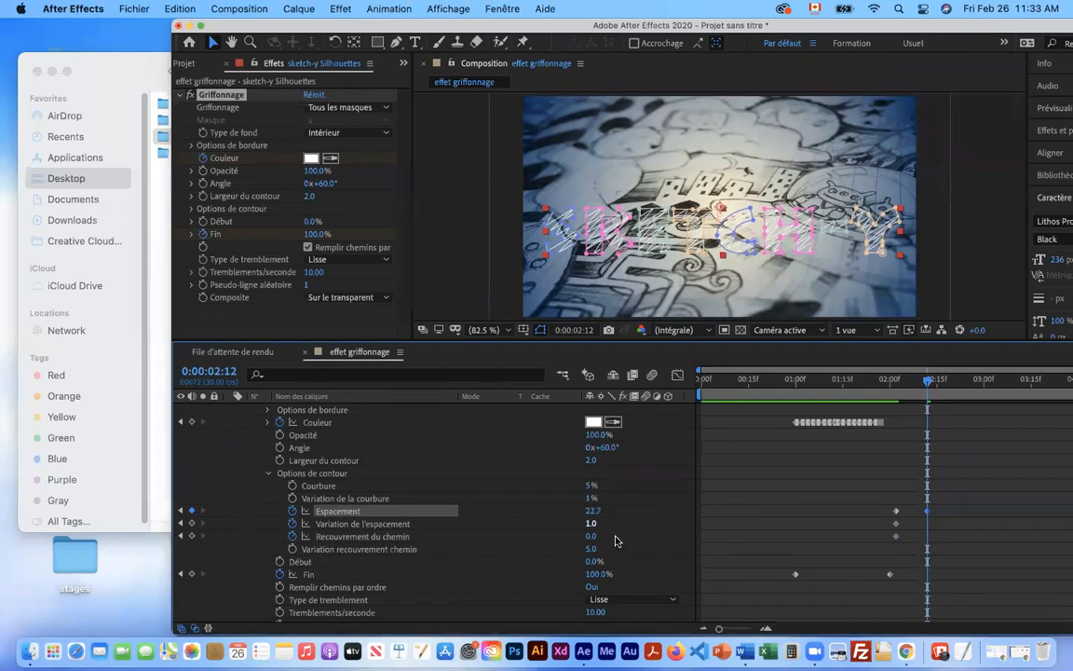
drag(591, 524, 611, 542)
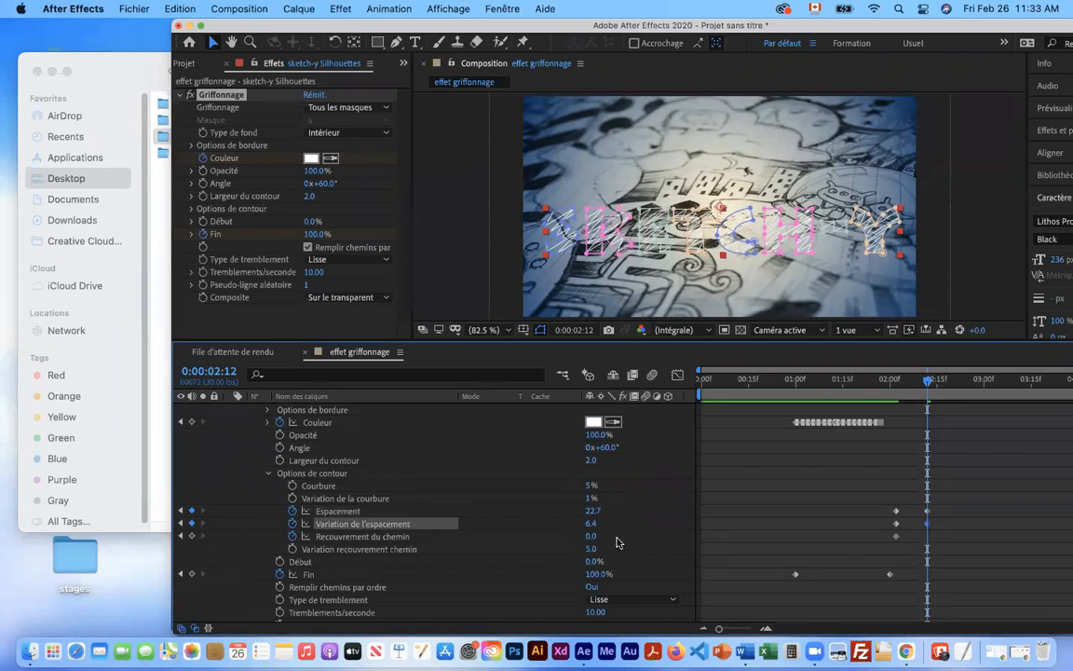
mouse_move(591, 536)
mouse_down()
mouse_move(776, 537)
mouse_move(613, 537)
mouse_up()
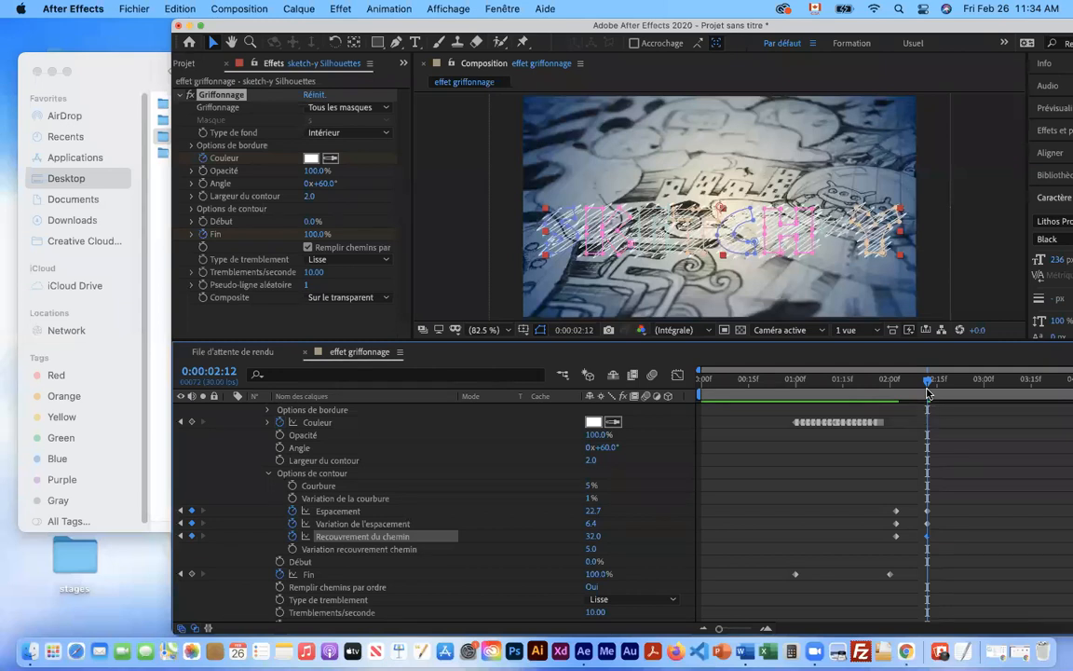
At 0:00:02:22, set Recouvrement du chemin to -26.0, Variation de l'espacement to 5.0 and Espacement to 4.9
key(shift+Page_Down)
mouse_move(593, 536)
mouse_down()
mouse_move(545, 534)
mouse_move(587, 523)
mouse_move(550, 510)
mouse_move(465, 513)
mouse_up()
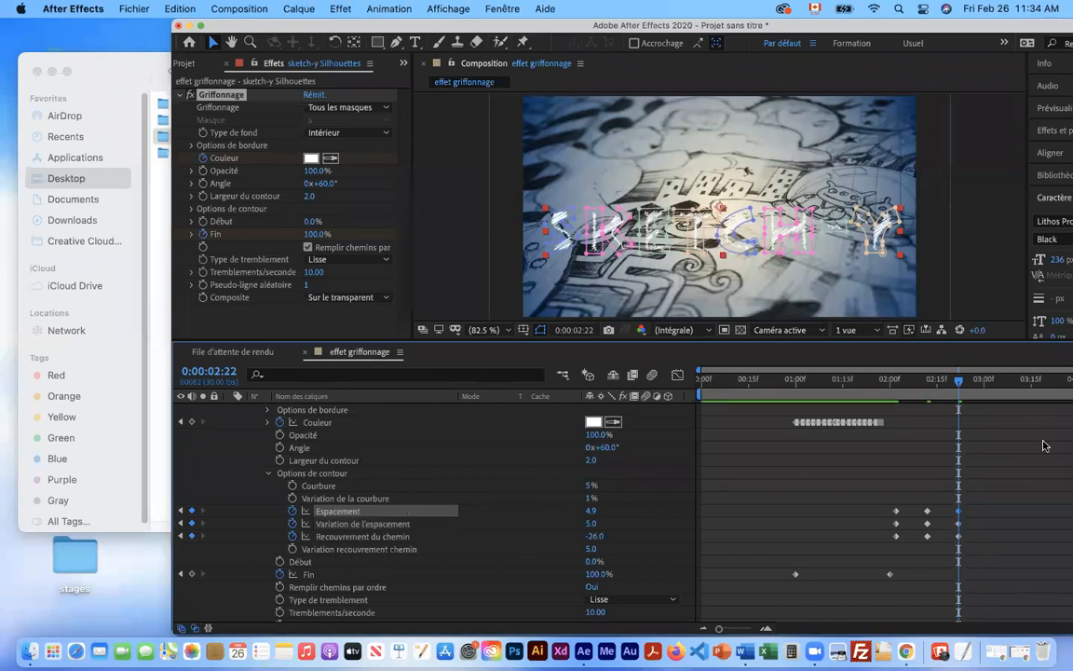
At 0:00:03:02, set Variation de l'espacement to 3.3, Recouvrement du chemin to 150.0 and Espacement to 9.9
mouse_move(960, 380)
mouse_down()
mouse_move(959, 390)
mouse_move(990, 382)
mouse_up()
mouse_move(591, 515)
mouse_down()
mouse_move(698, 509)
mouse_move(504, 515)
mouse_up()
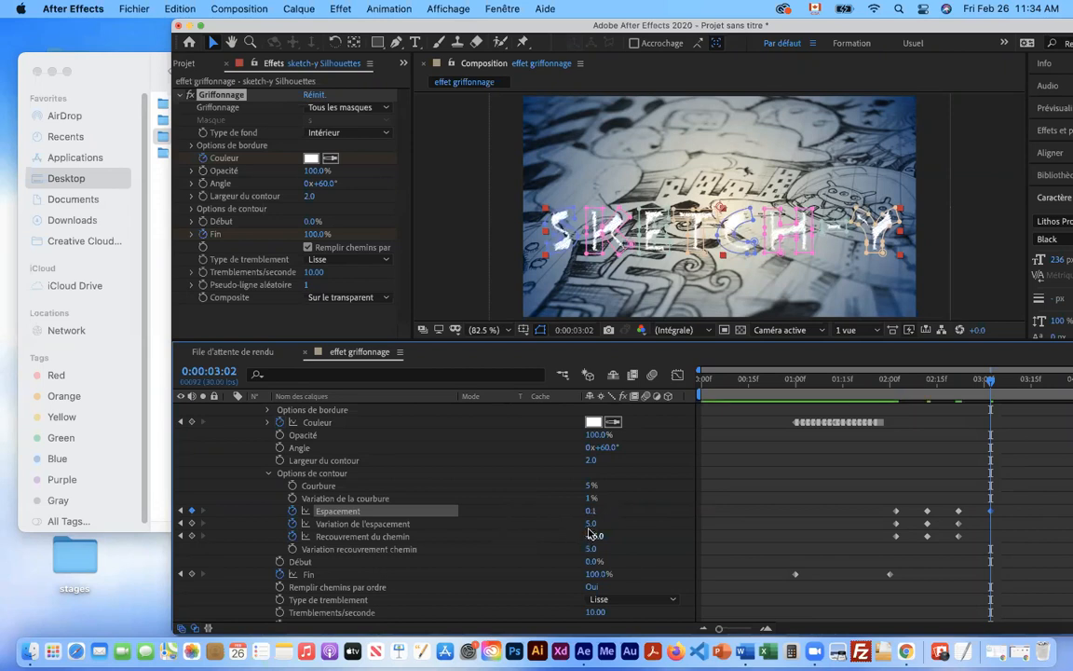
mouse_move(590, 524)
mouse_down()
mouse_move(579, 525)
mouse_move(601, 535)
mouse_move(745, 535)
mouse_up()
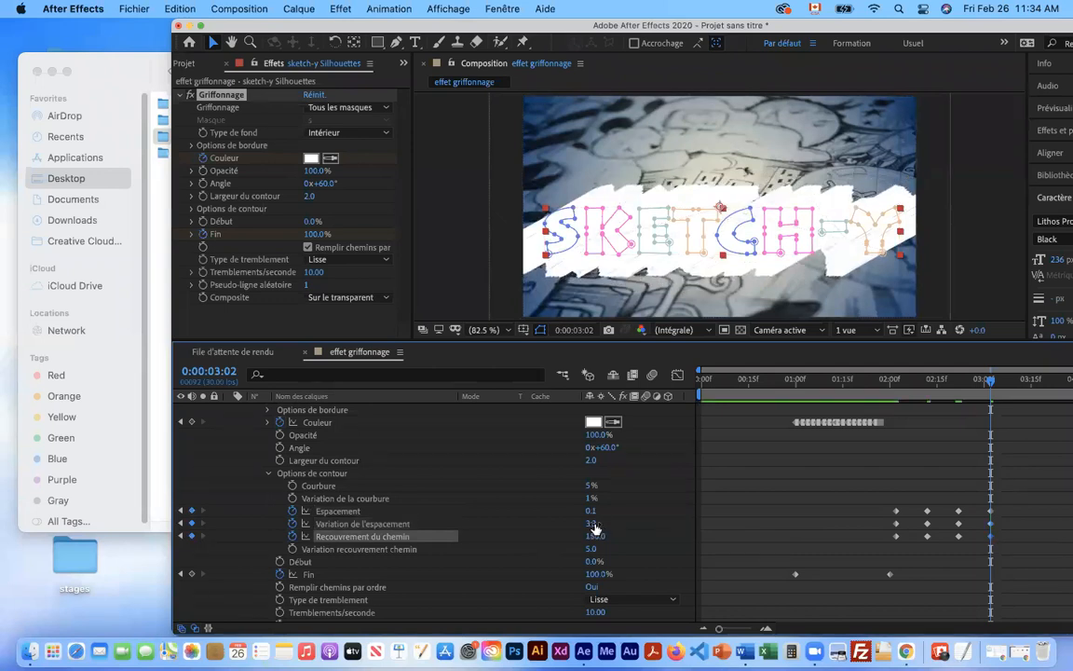
drag(596, 511, 662, 511)
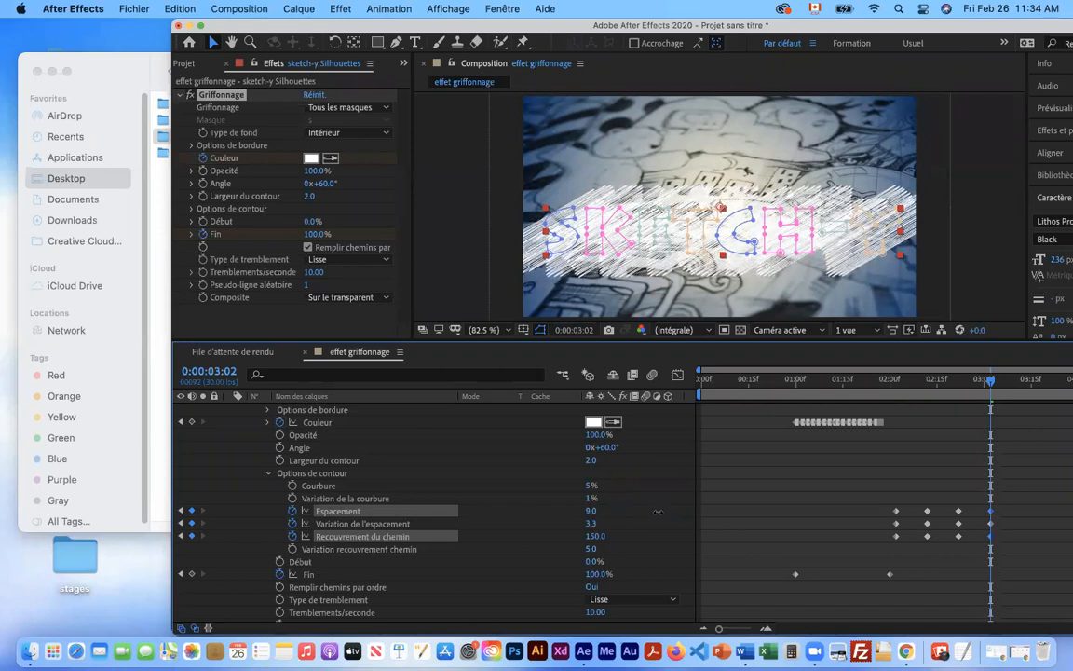
At 0:00:03:12, reset Espacement, Variation de l'espacement and Recouvrement du chemin to their default values
key(space)
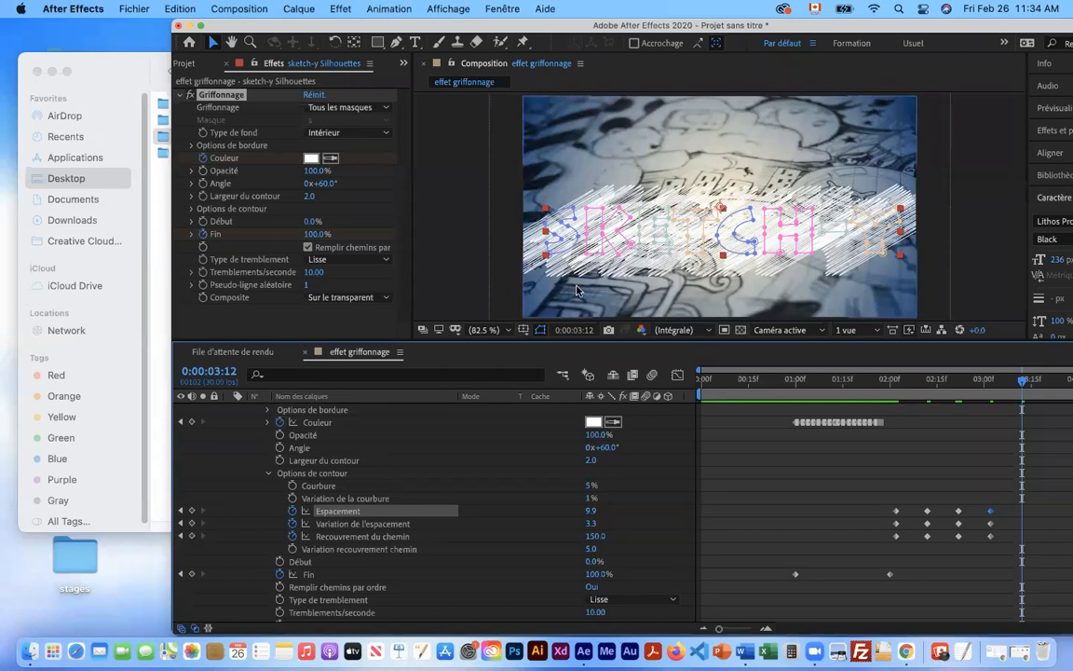
right_click(355, 518)
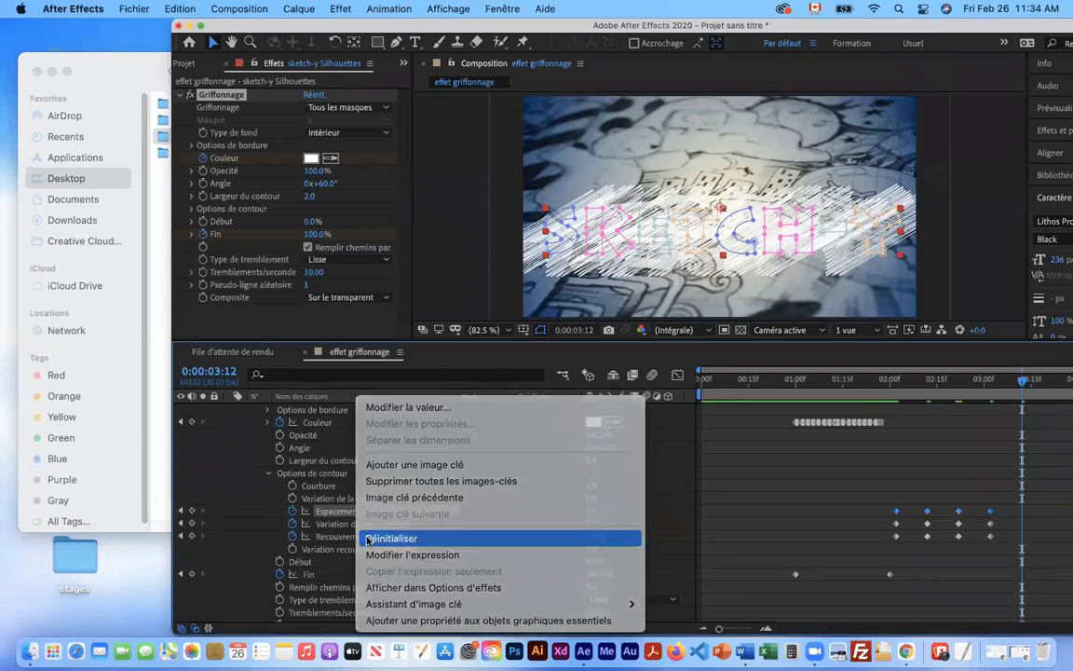
click(371, 537)
right_click(350, 528)
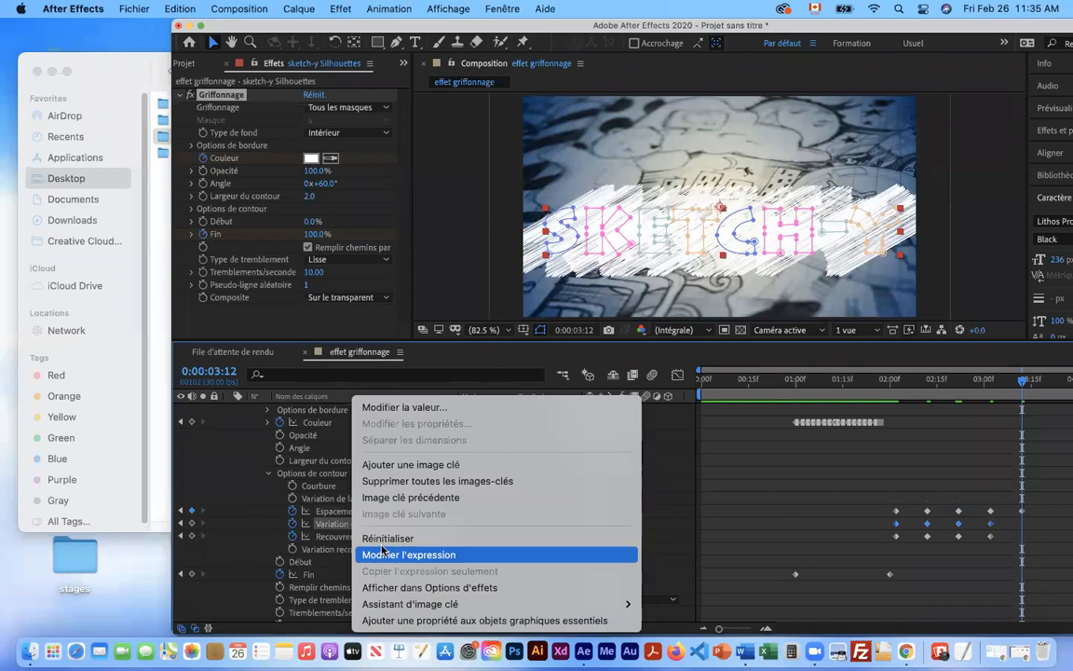
click(376, 538)
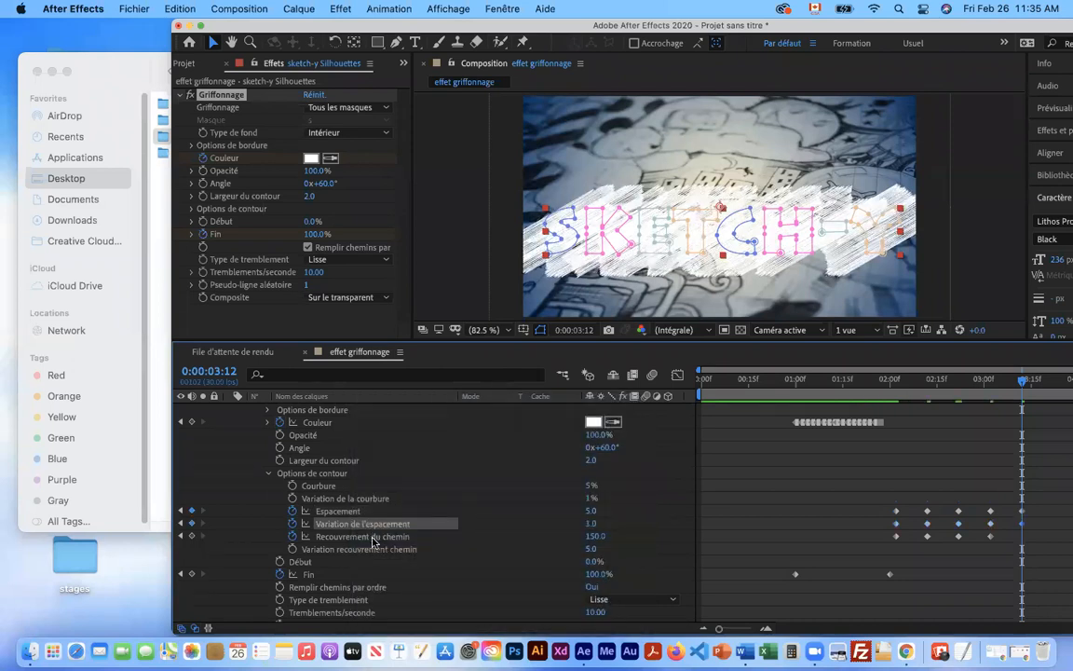
right_click(373, 540)
click(380, 540)
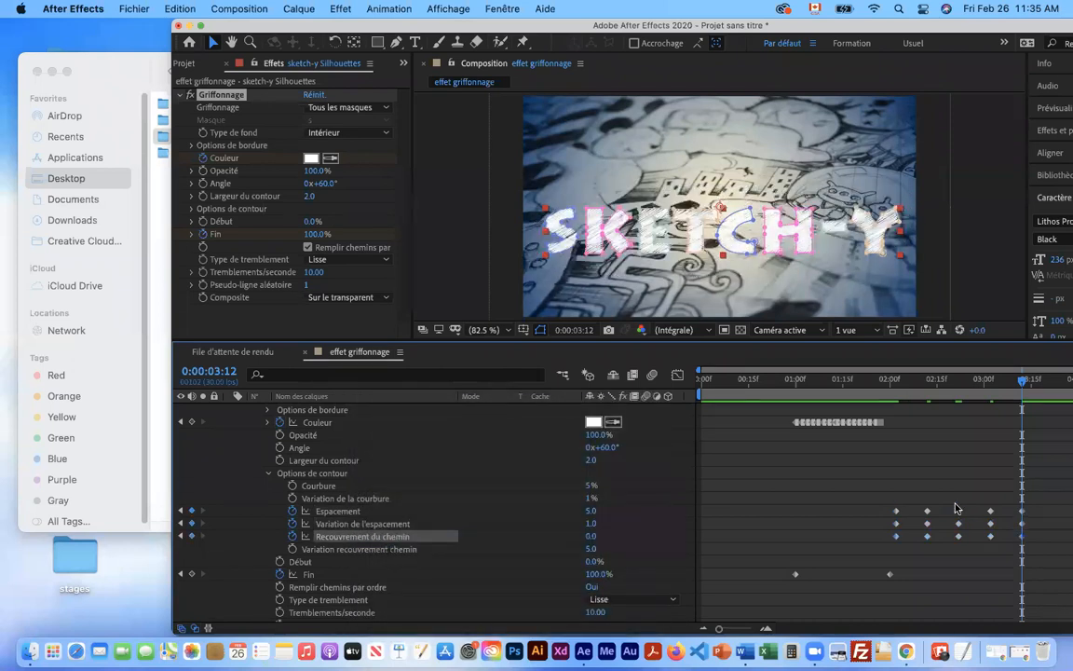
Preview the contour animation from 0:00:01:27 and again from 0:00:02:05, and scrub to 0:00:02:18
drag(1025, 393, 884, 410)
key(Page_Up)
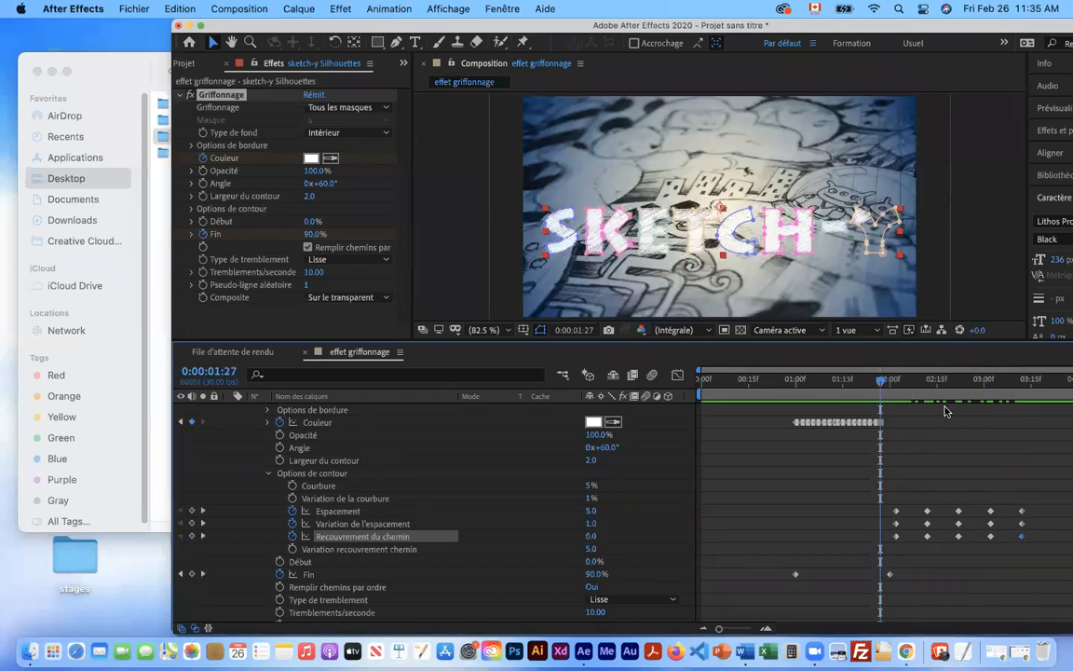
key(space)
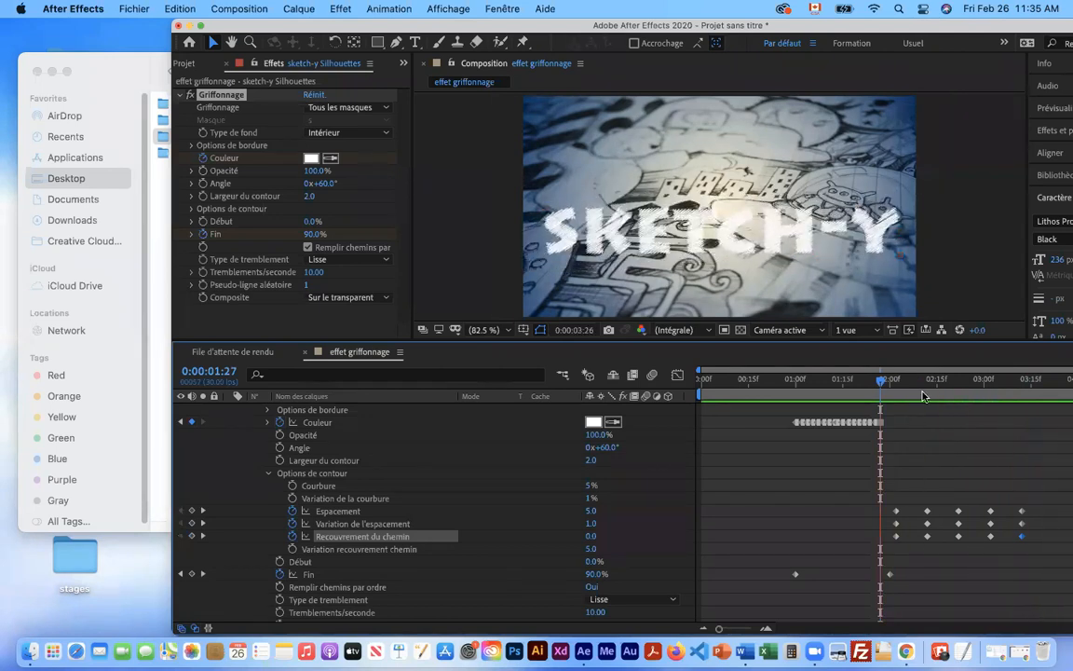
click(908, 398)
key(space)
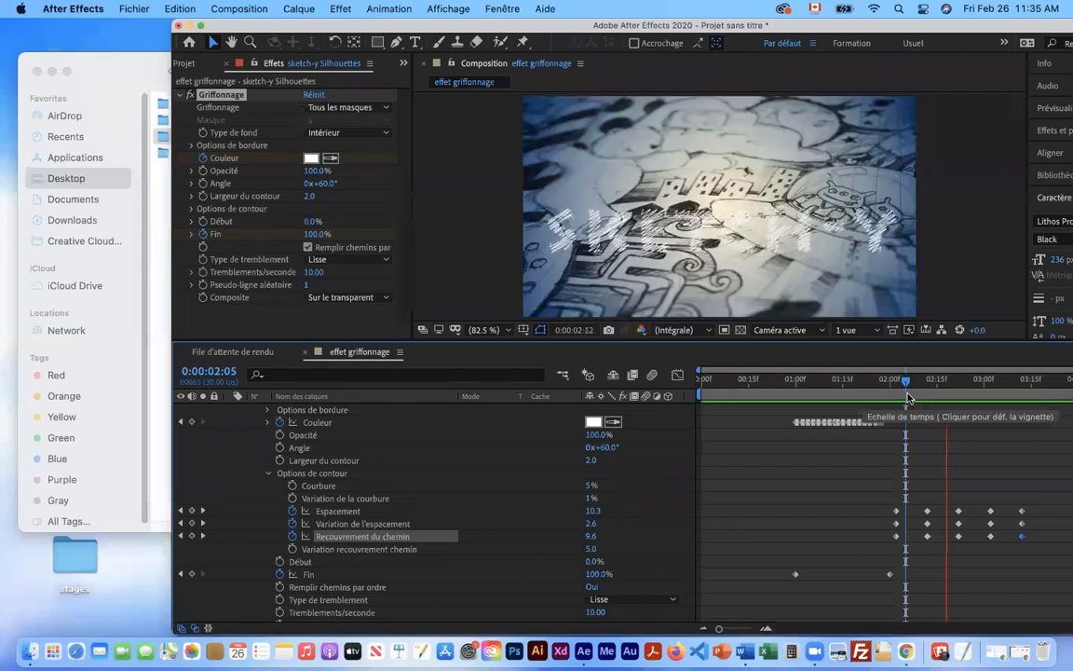
drag(922, 384, 946, 379)
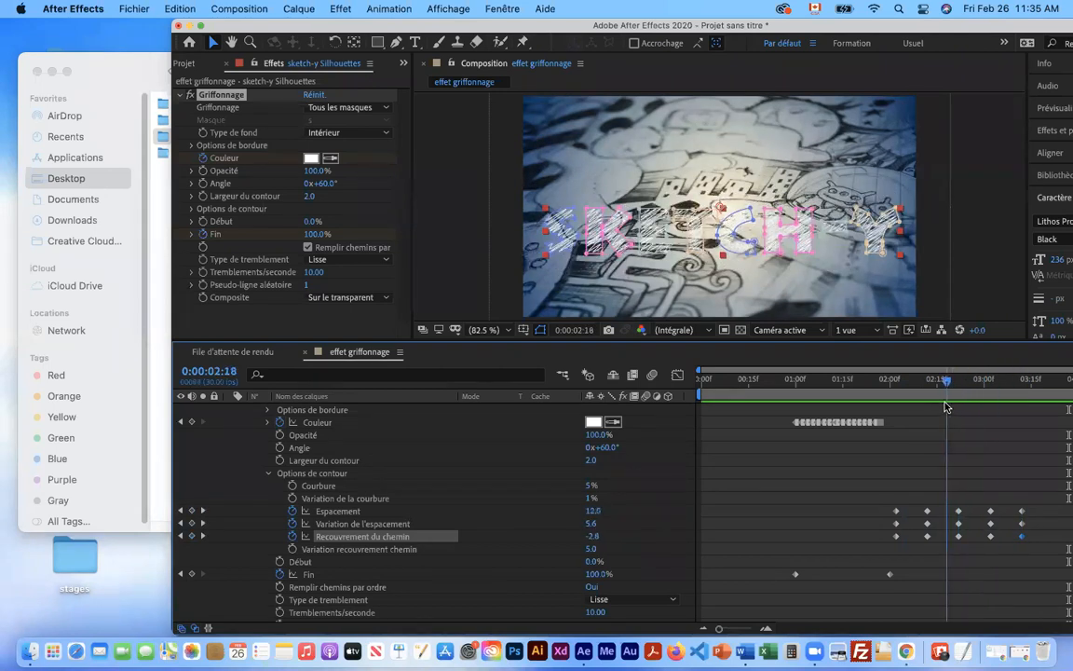
Convert all Espacement, Variation de l'espacement and Recouvrement du chemin keyframes to hold keyframes
drag(865, 479, 1024, 556)
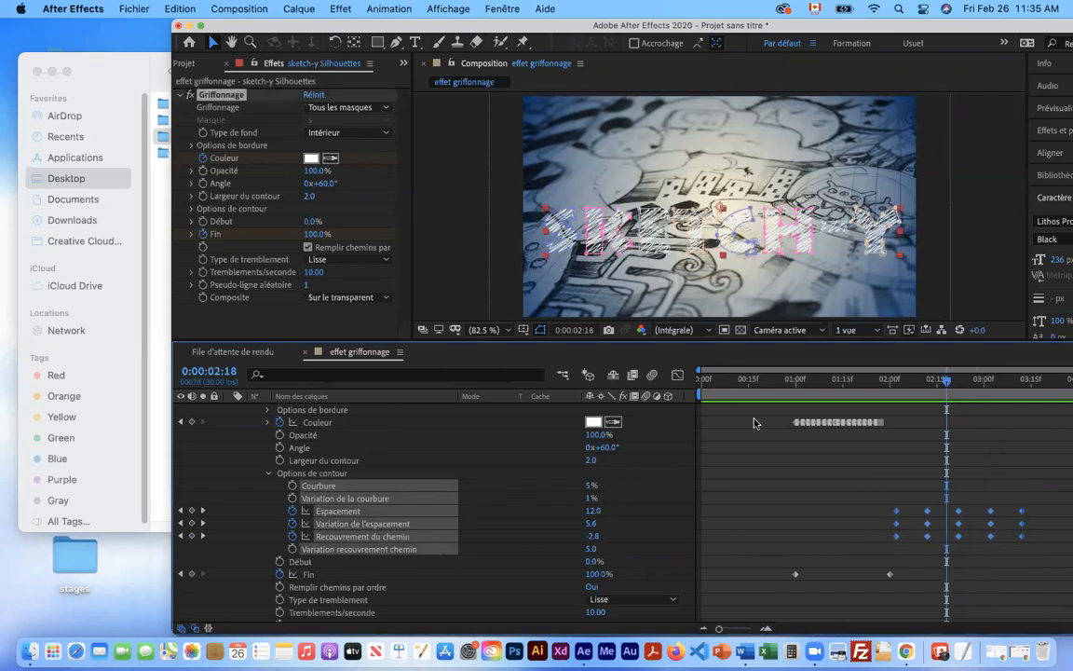
right_click(959, 541)
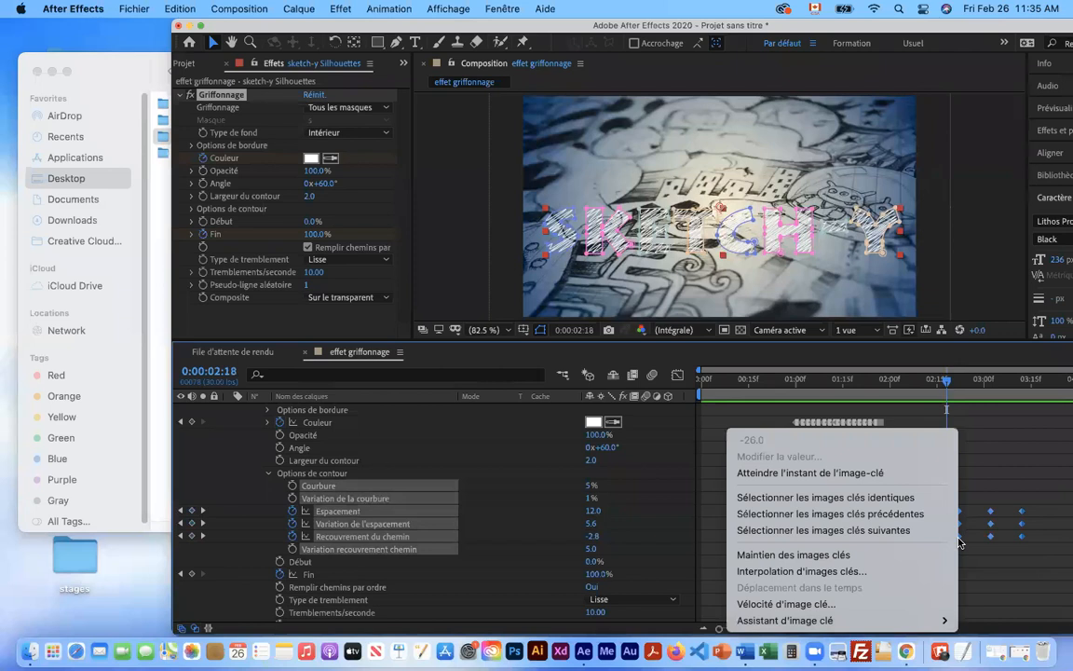
click(910, 555)
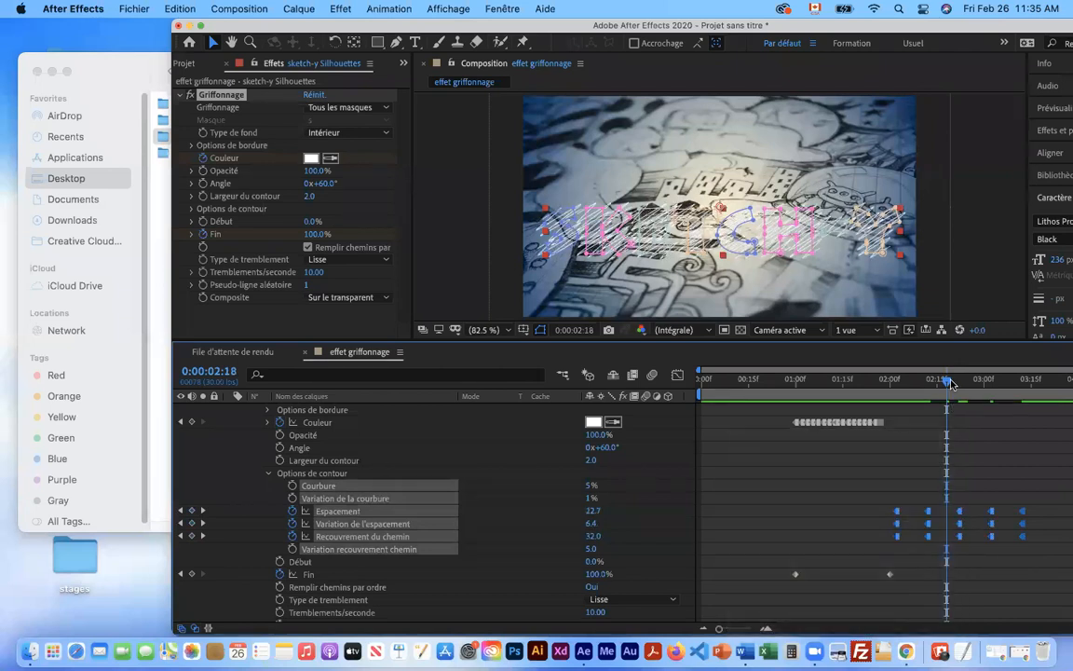
Preview the stepped contour changes from 0:00:01:28 and return the current time to 0:00:01:29
drag(852, 380, 887, 397)
key(space)
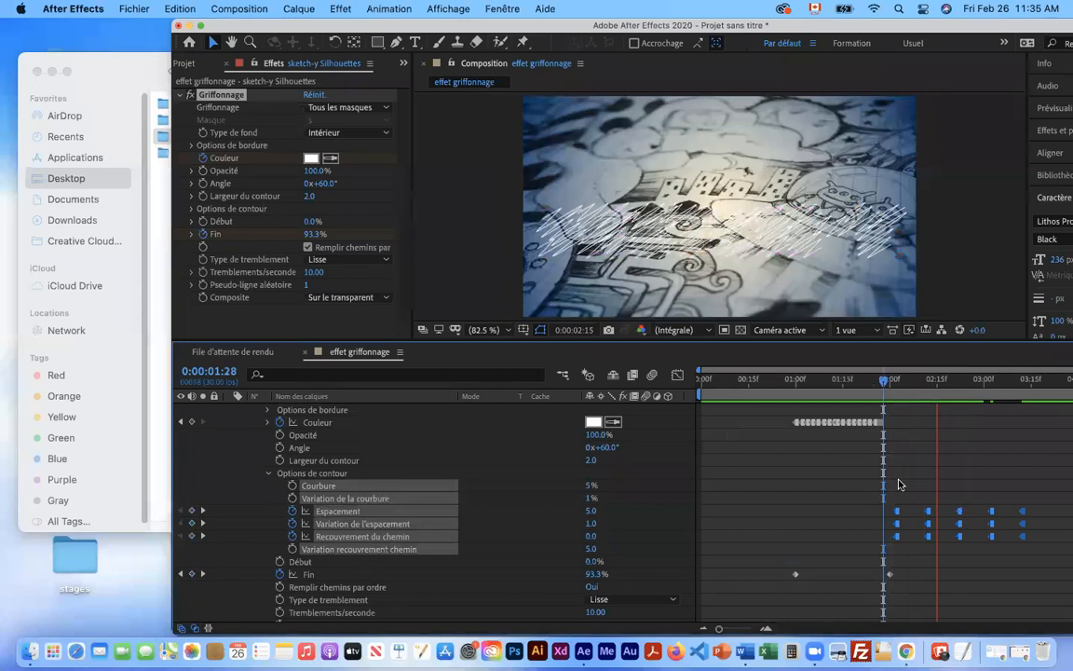
key(space)
mouse_move(958, 388)
mouse_down()
mouse_move(884, 401)
mouse_move(939, 406)
mouse_move(879, 406)
mouse_move(992, 414)
mouse_move(939, 417)
mouse_move(891, 438)
mouse_move(880, 496)
mouse_up()
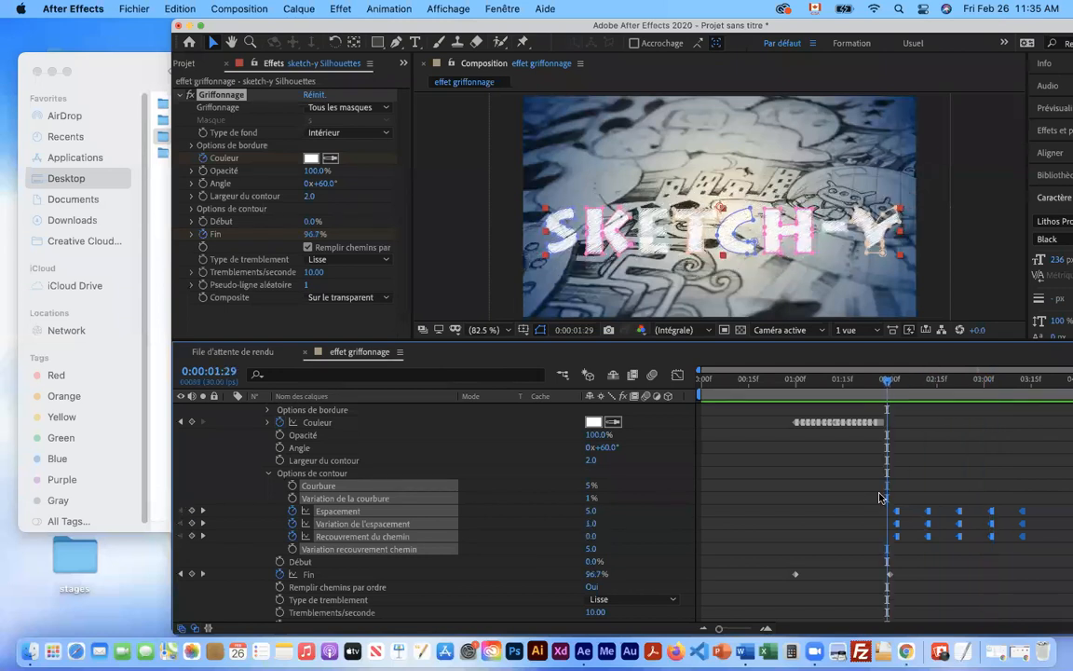
Select all the contour option keyframes and compress their spacing proportionally so the last ones fall just past the 02:15 mark
click(1055, 557)
drag(882, 497, 945, 545)
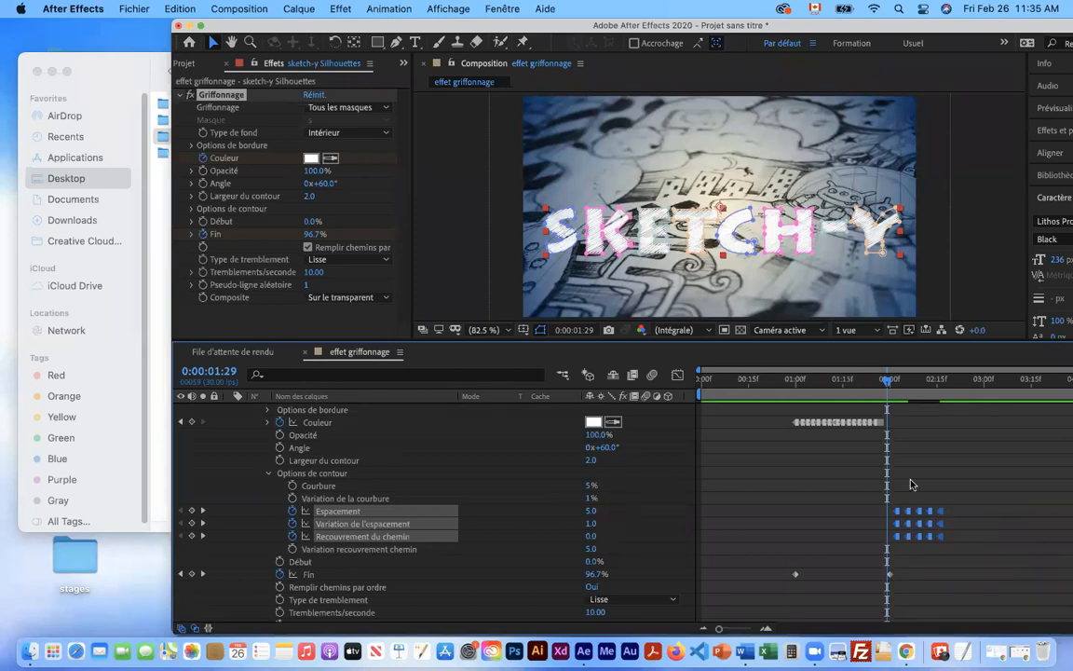
Copy the Espacement, Variation de l'espacement and Recouvrement du chemin keyframes and paste them again starting at 0:00:02:20
drag(882, 502, 957, 545)
drag(891, 384, 950, 392)
key(cmd+v)
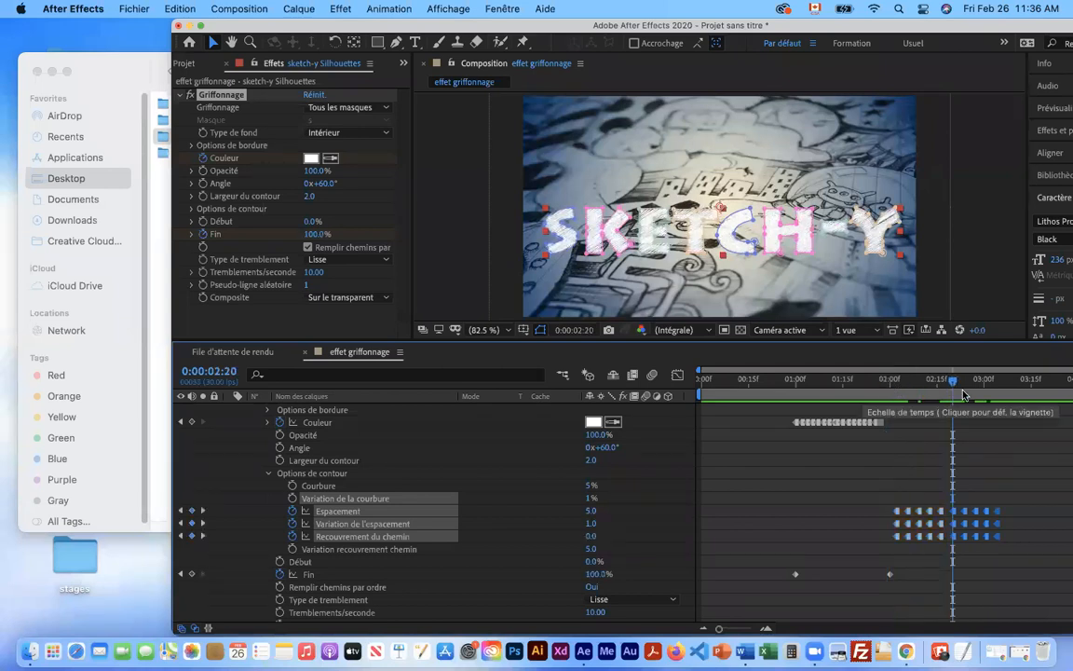
Preview the extended contour flicker from 0:00:02:01, 0:00:02:00 and 0:00:01:28, and return the current time to 0:00:02:01
drag(953, 384, 892, 384)
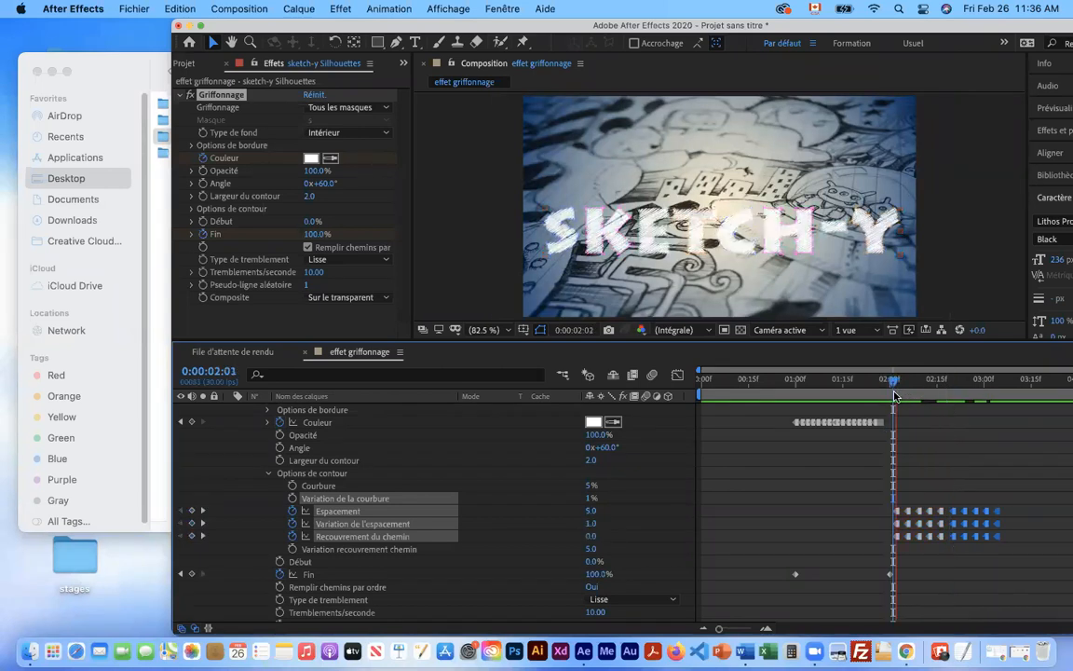
key(space)
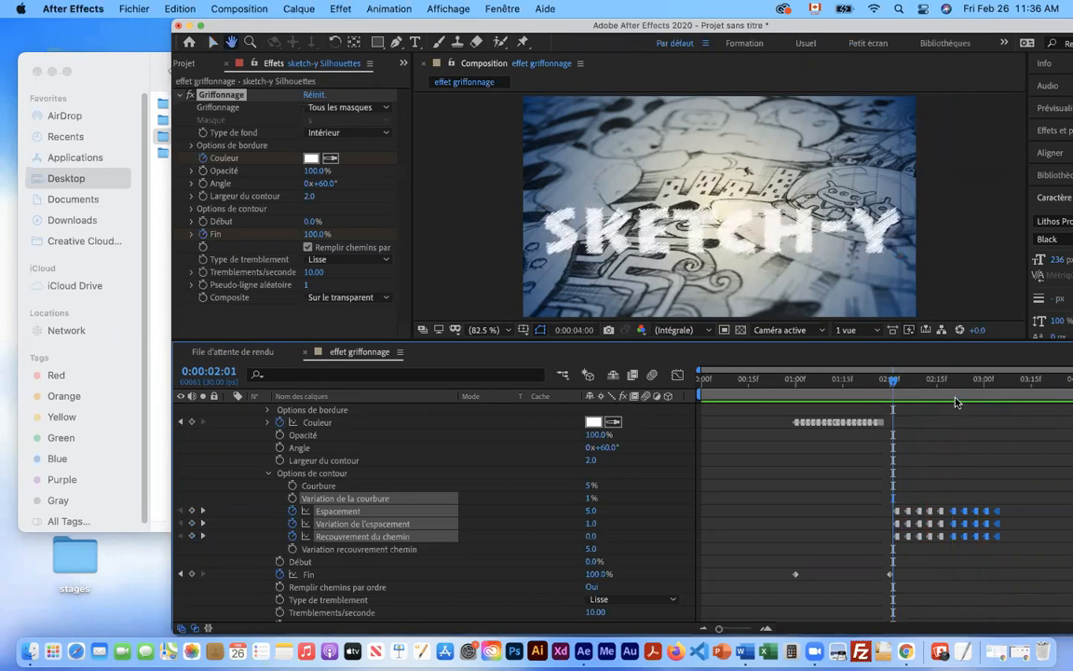
click(890, 386)
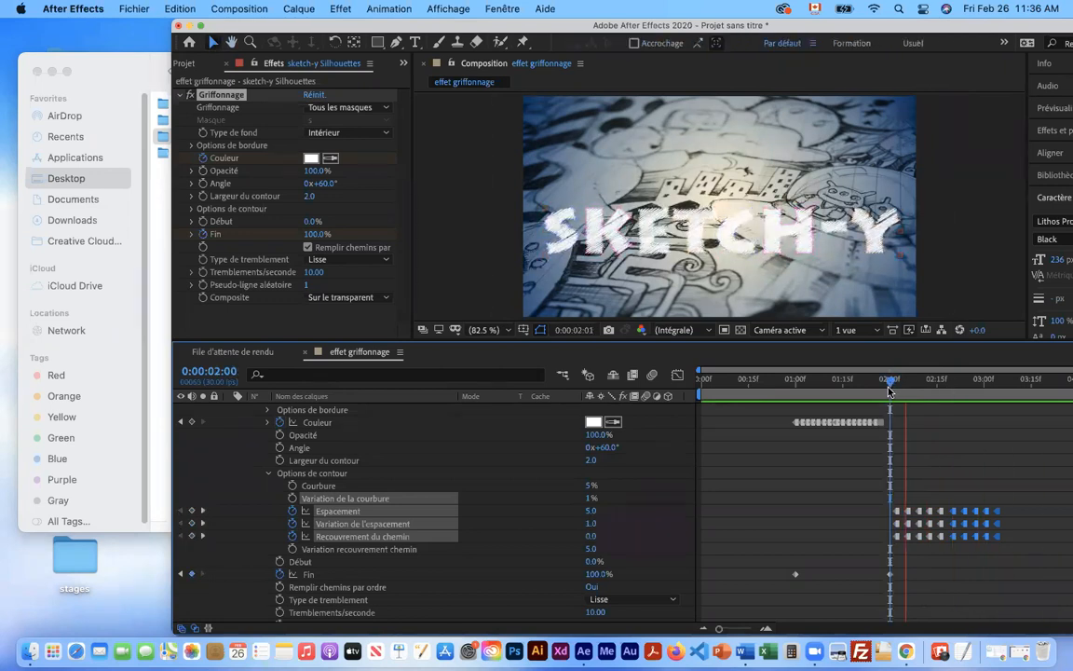
key(space)
key(space)
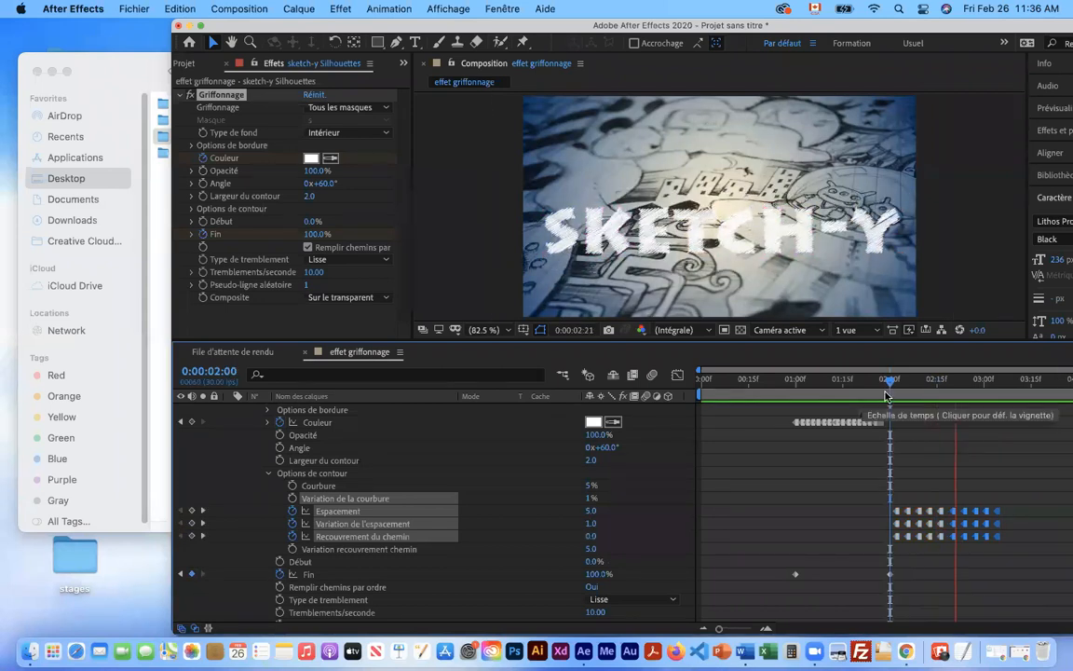
click(885, 395)
key(space)
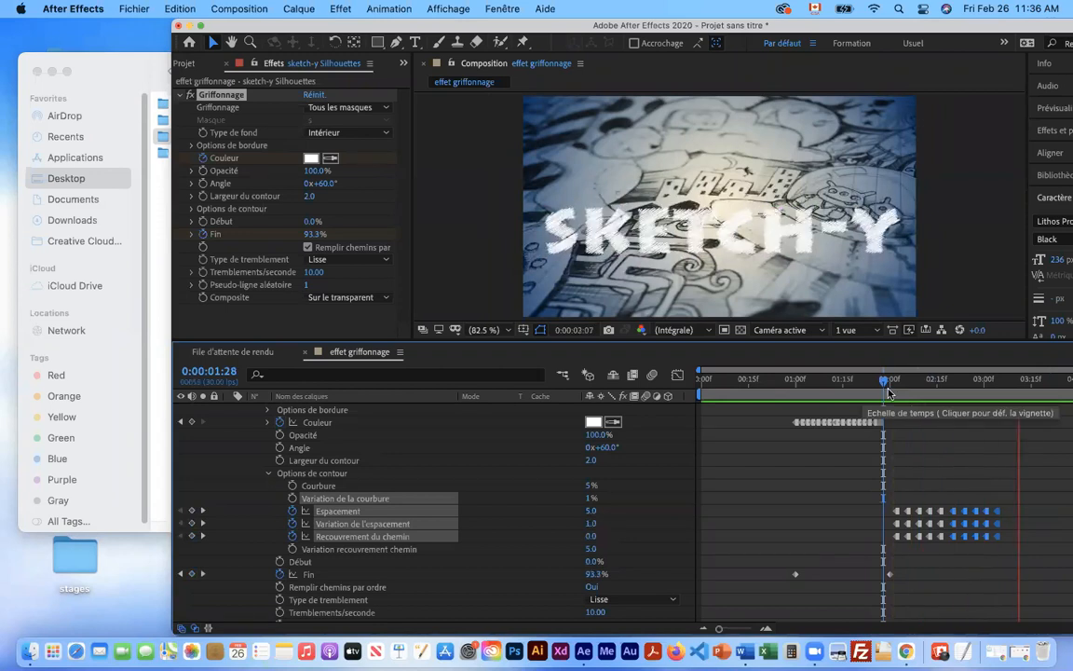
key(space)
drag(924, 392, 909, 398)
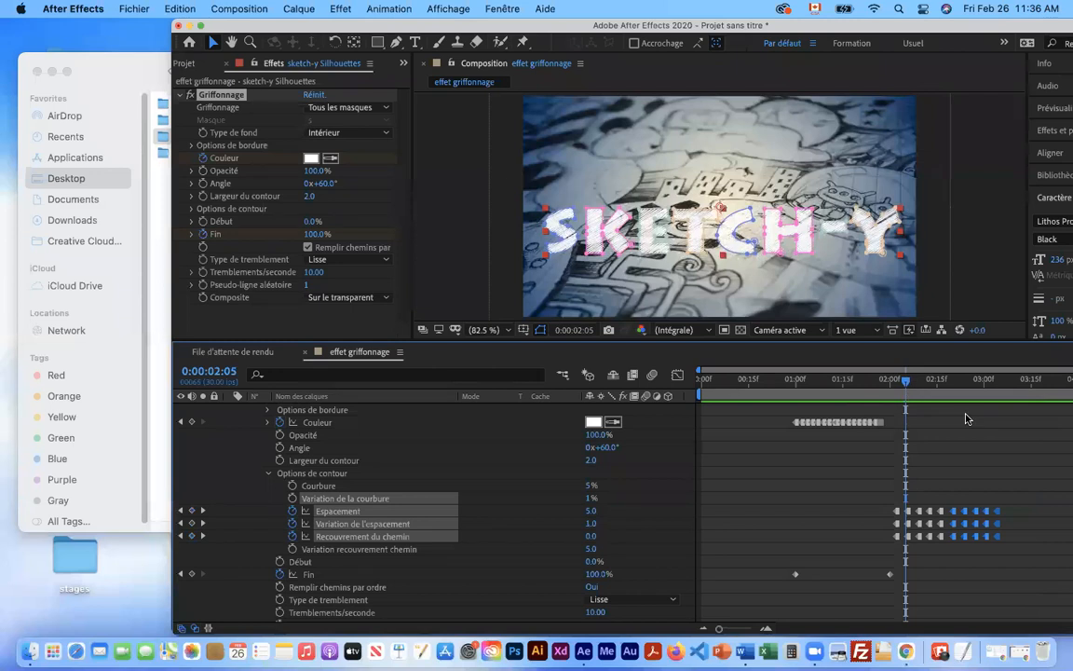
drag(909, 398, 896, 398)
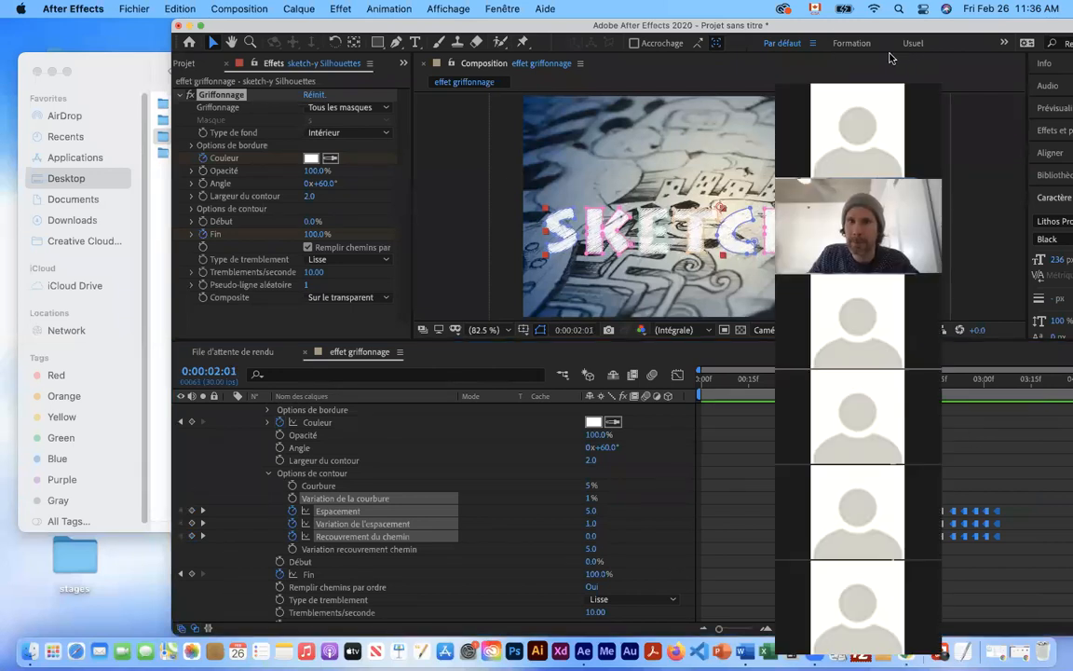
Collapse the properties of the sketch-y Silhouettes layer and scrub the composition to 0:00:02:03
drag(698, 33, 524, 32)
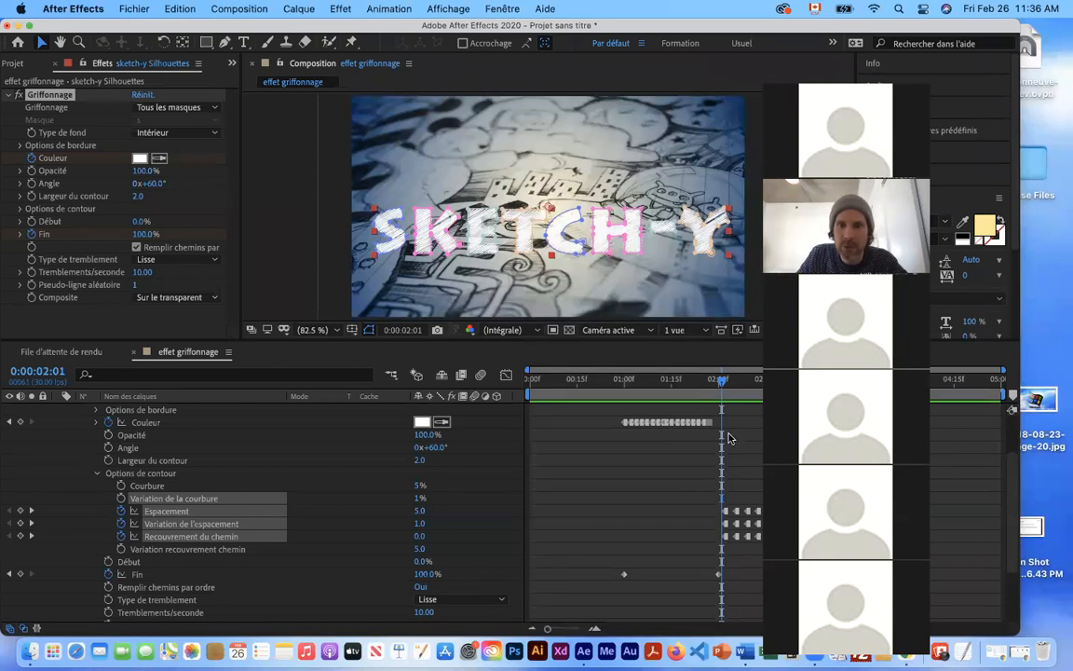
scroll(155, 442, up, 3)
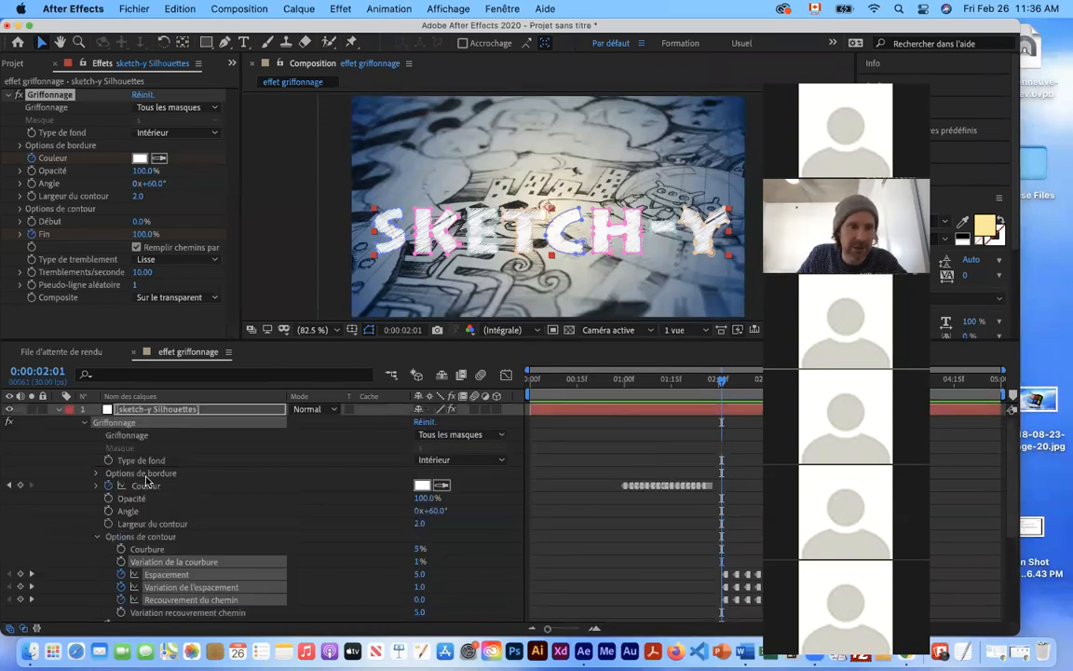
click(59, 412)
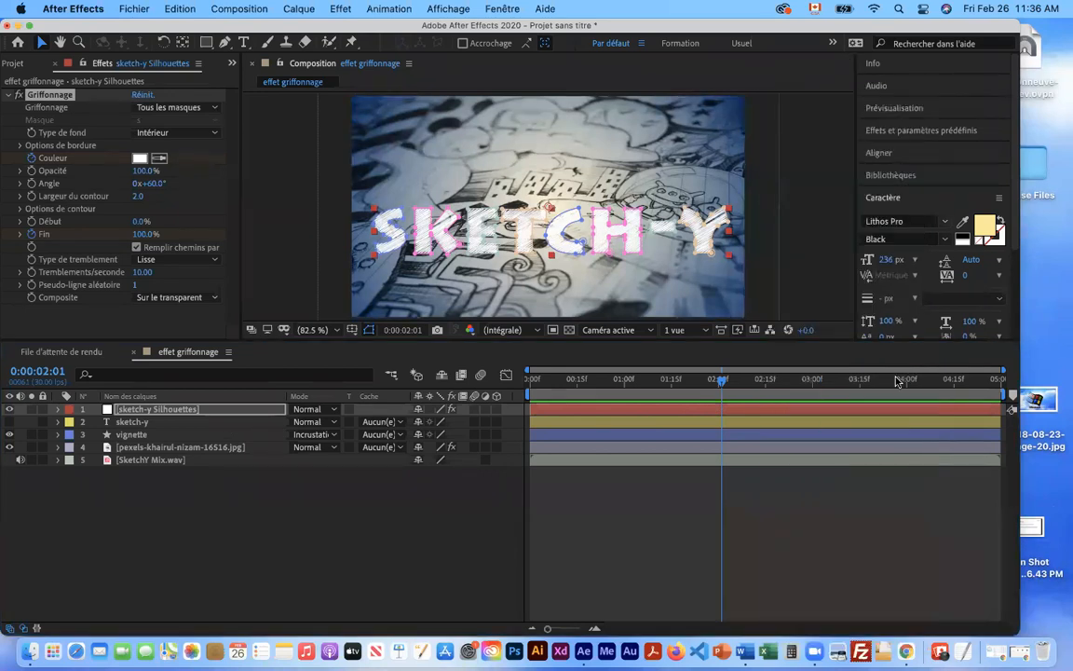
drag(725, 384, 784, 382)
mouse_move(729, 392)
mouse_down()
mouse_move(745, 392)
mouse_move(684, 391)
mouse_move(727, 392)
mouse_up()
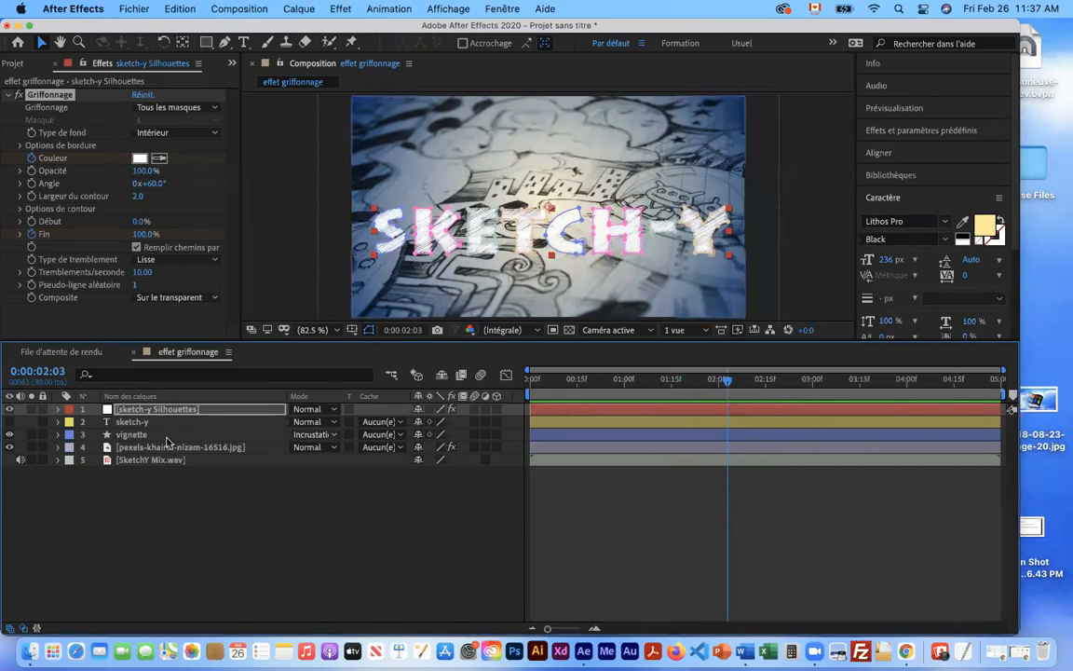
Apply the Générer effect CC Light Rays to the doodle background image layer, with the current time at 0:00:02:01
click(205, 447)
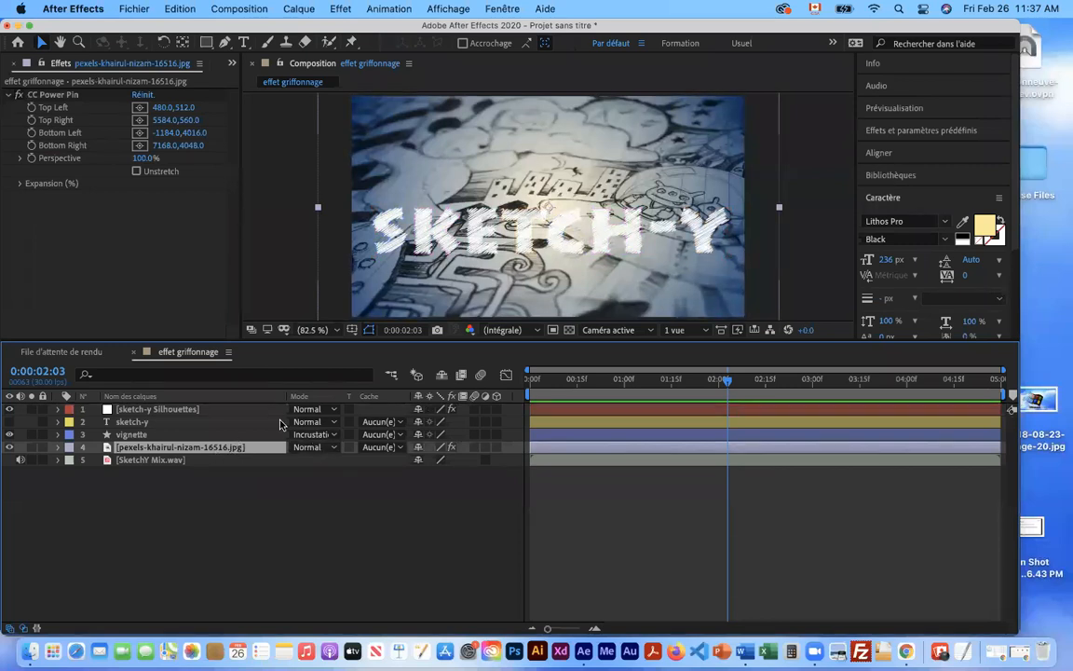
click(715, 382)
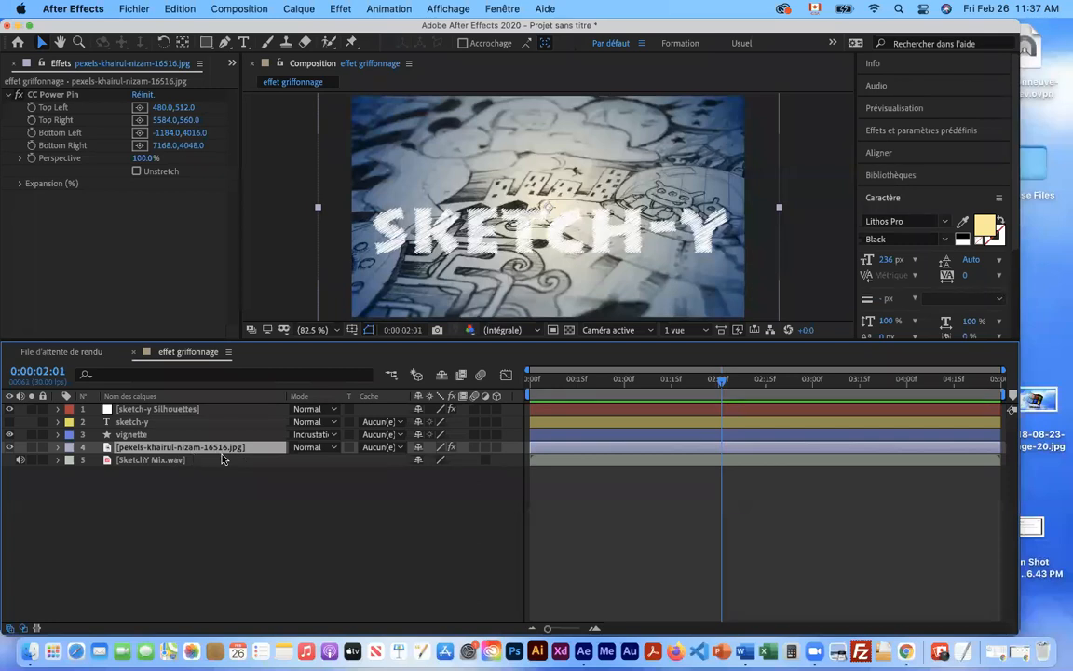
click(339, 8)
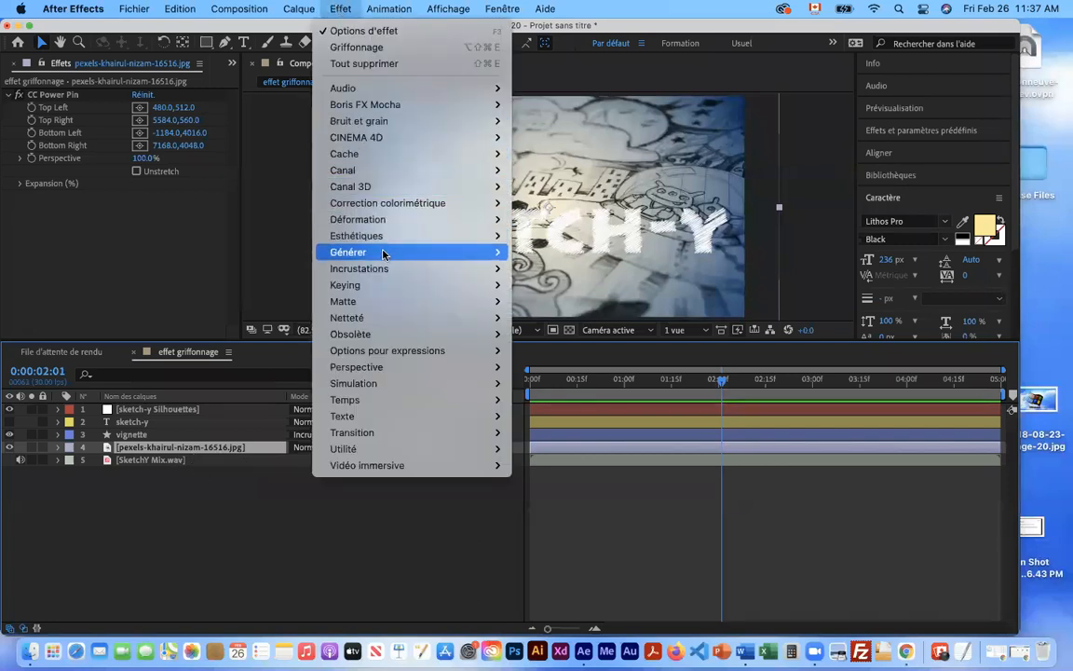
mouse_move(383, 254)
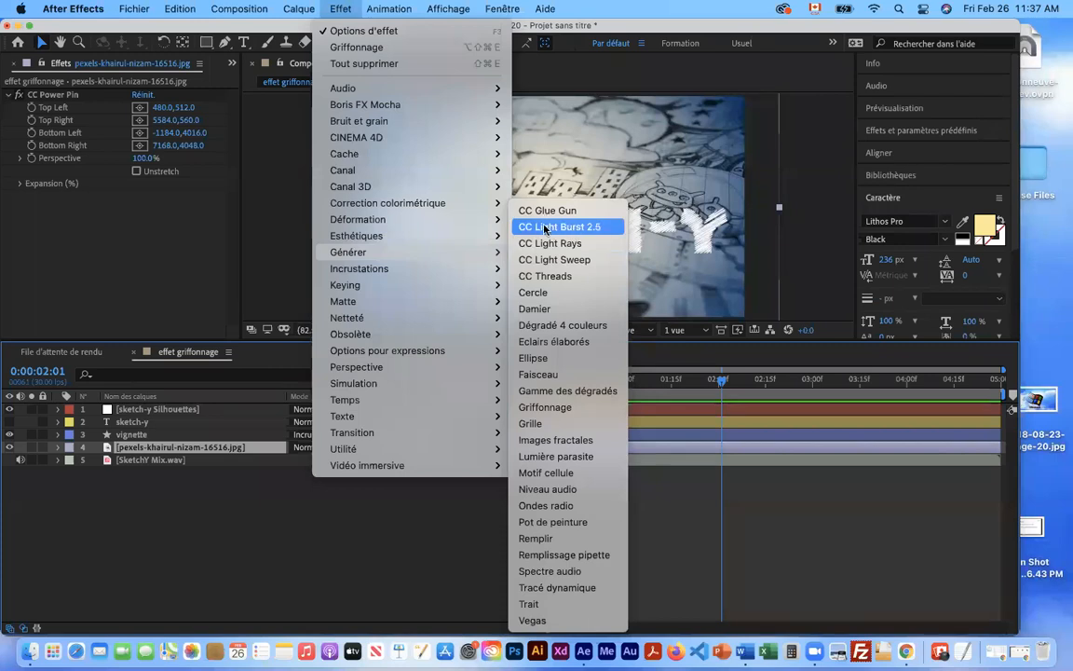
mouse_move(468, 232)
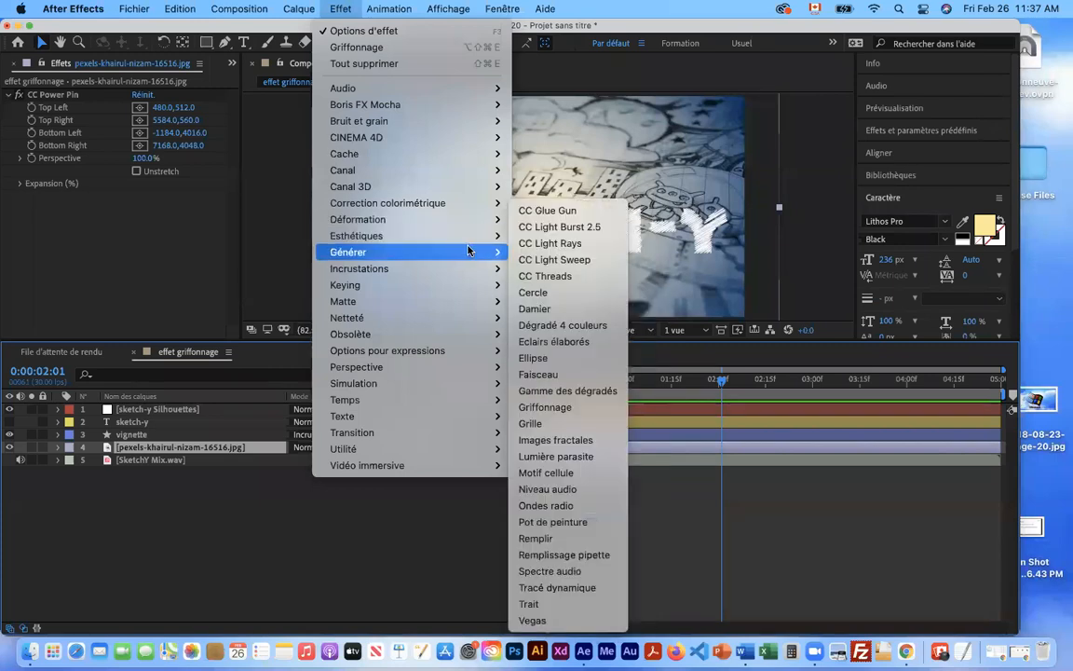
click(562, 246)
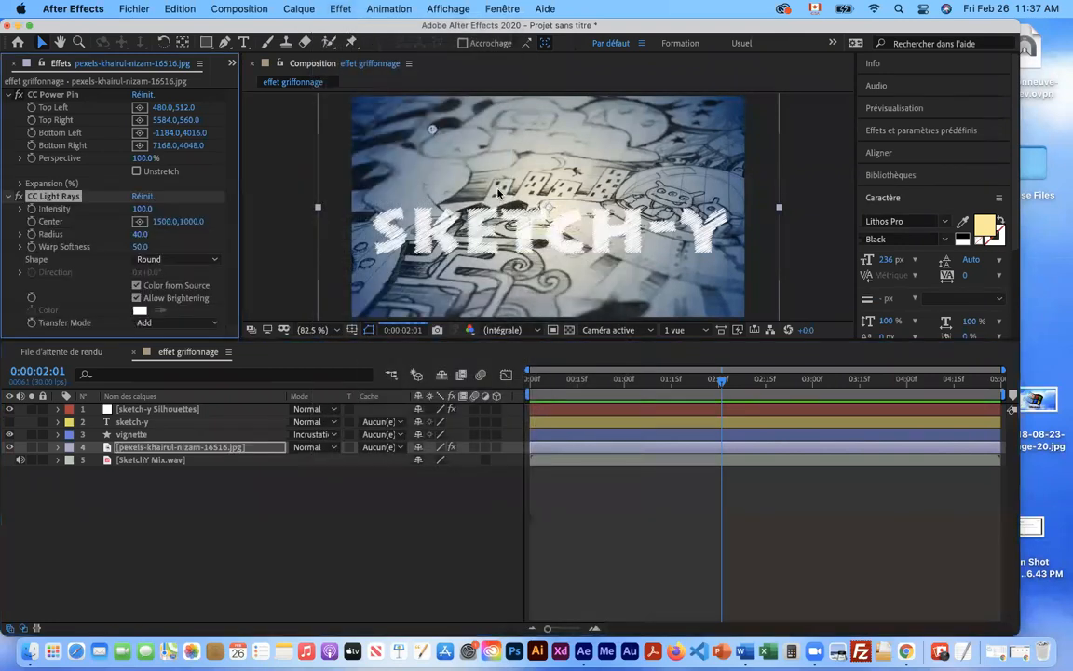
Try a CC Light Rays intensity of 760 with the center moved above the title to about 3081, 1087
drag(434, 130, 519, 123)
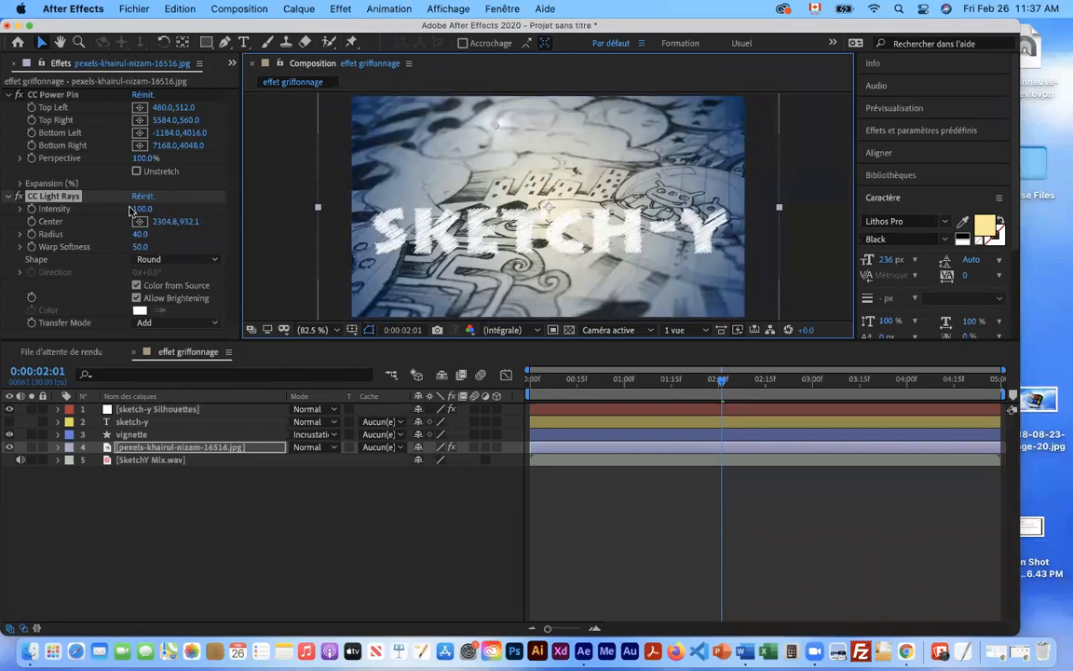
drag(143, 208, 193, 208)
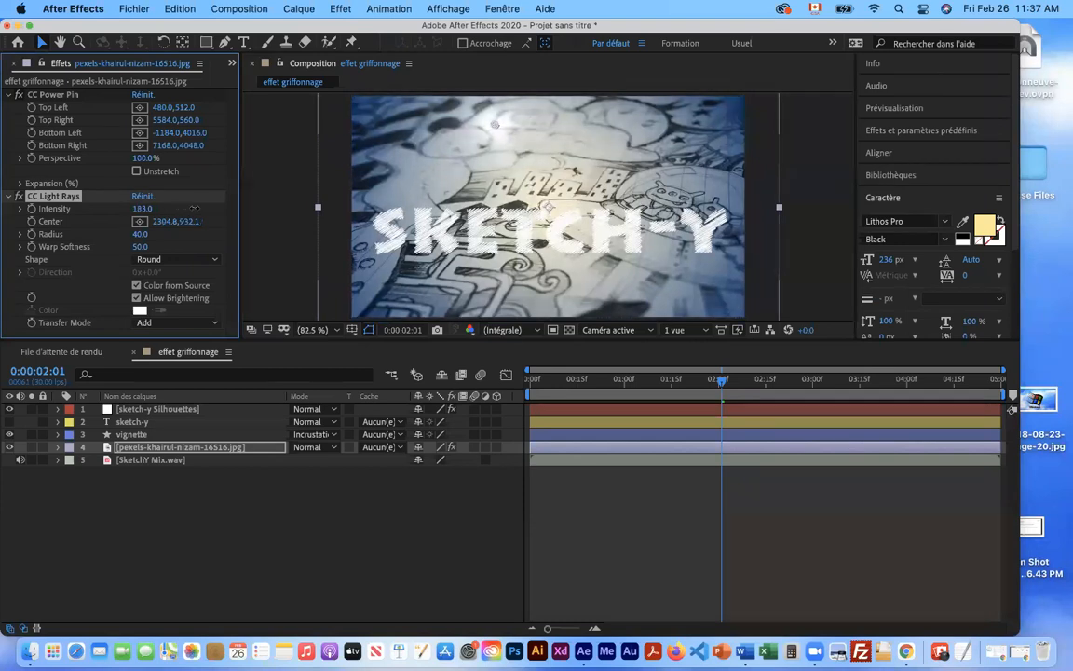
mouse_move(495, 128)
mouse_down()
mouse_move(494, 147)
mouse_move(510, 139)
mouse_move(501, 136)
mouse_up()
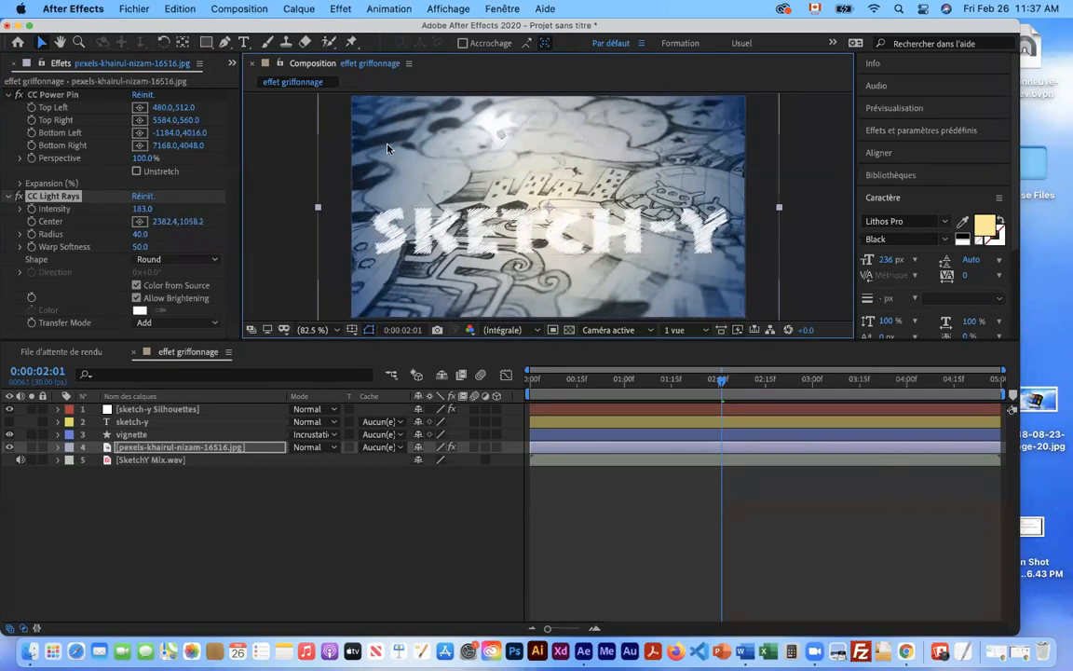
drag(144, 210, 558, 193)
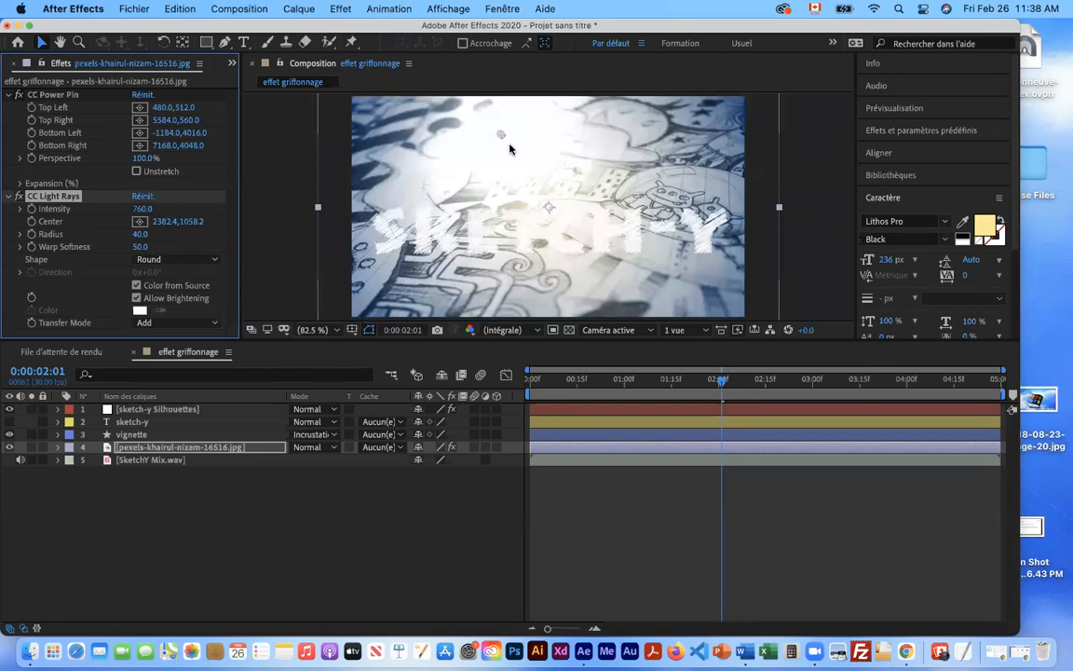
drag(503, 137, 554, 140)
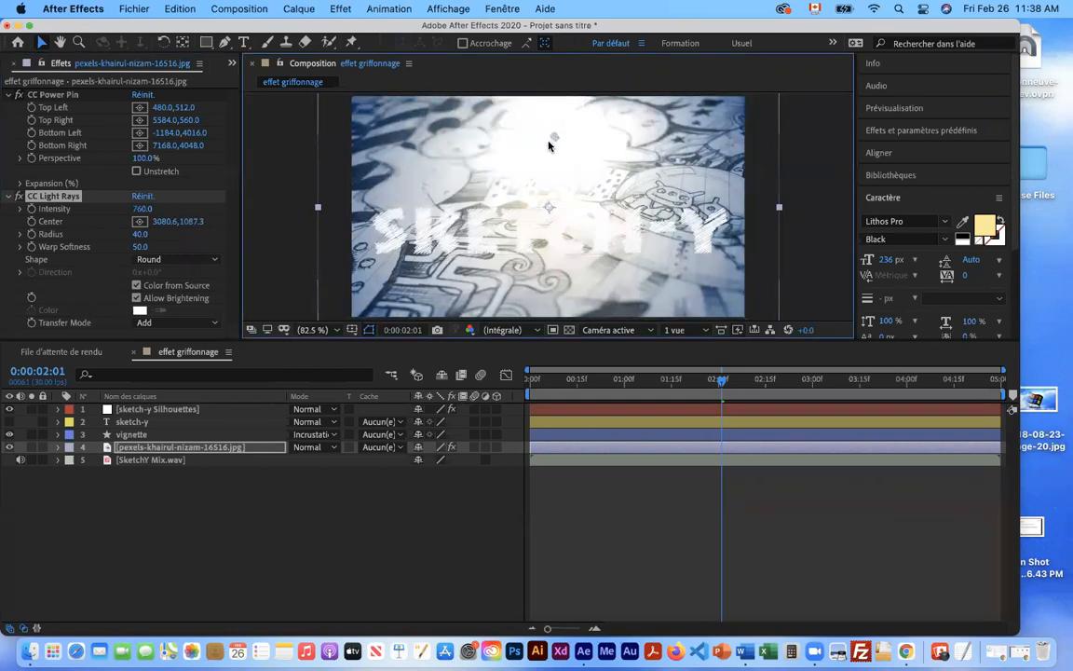
Set the light rays' intensity to 320 and radius to 72, and move their center to the image's upper edge at about 2984, 612
drag(138, 209, 94, 207)
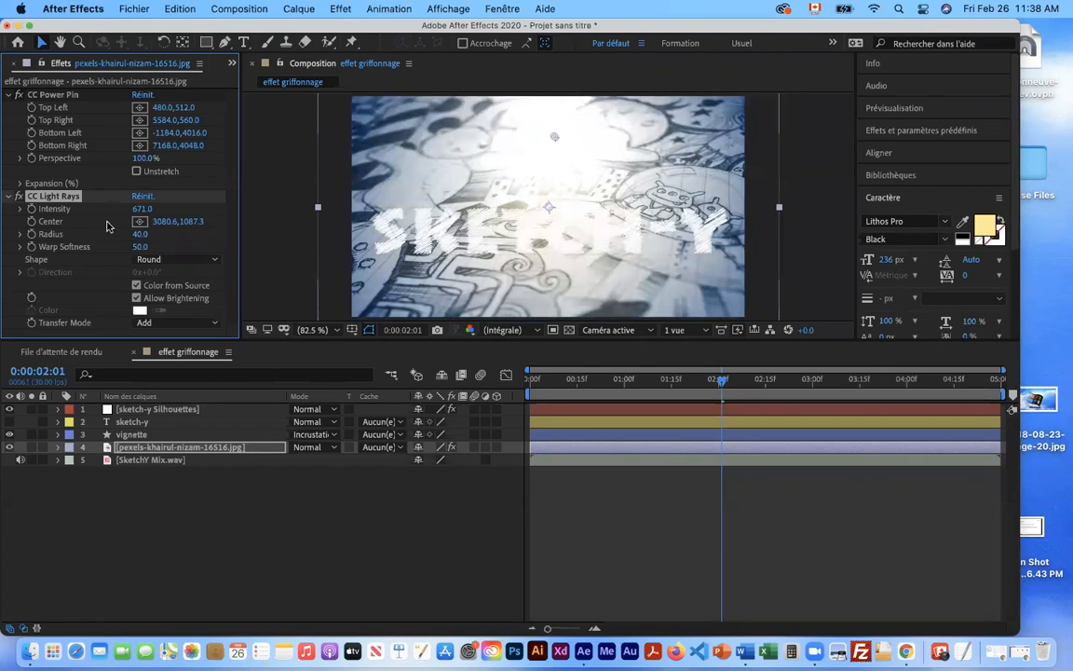
drag(130, 207, 83, 213)
drag(11, 212, 1, 212)
mouse_move(128, 213)
mouse_down()
mouse_move(117, 196)
mouse_move(127, 209)
mouse_up()
click(553, 137)
drag(553, 137, 546, 103)
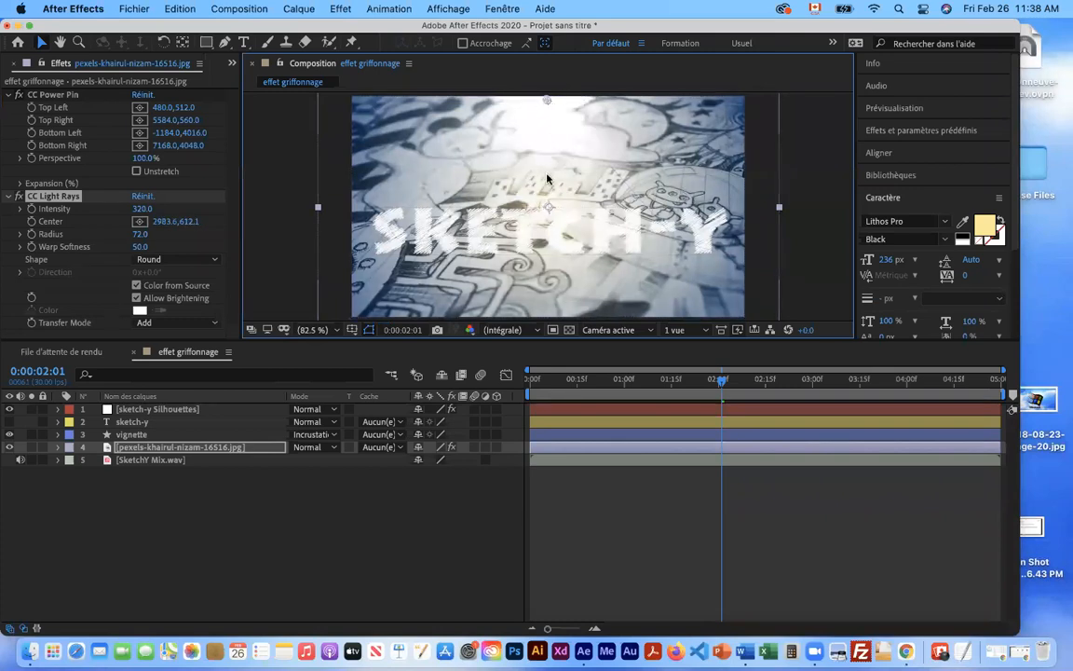
Lower the light rays' intensity to 220 and fine-tune their center to about 3071, 651
drag(552, 104, 561, 104)
drag(140, 209, 122, 209)
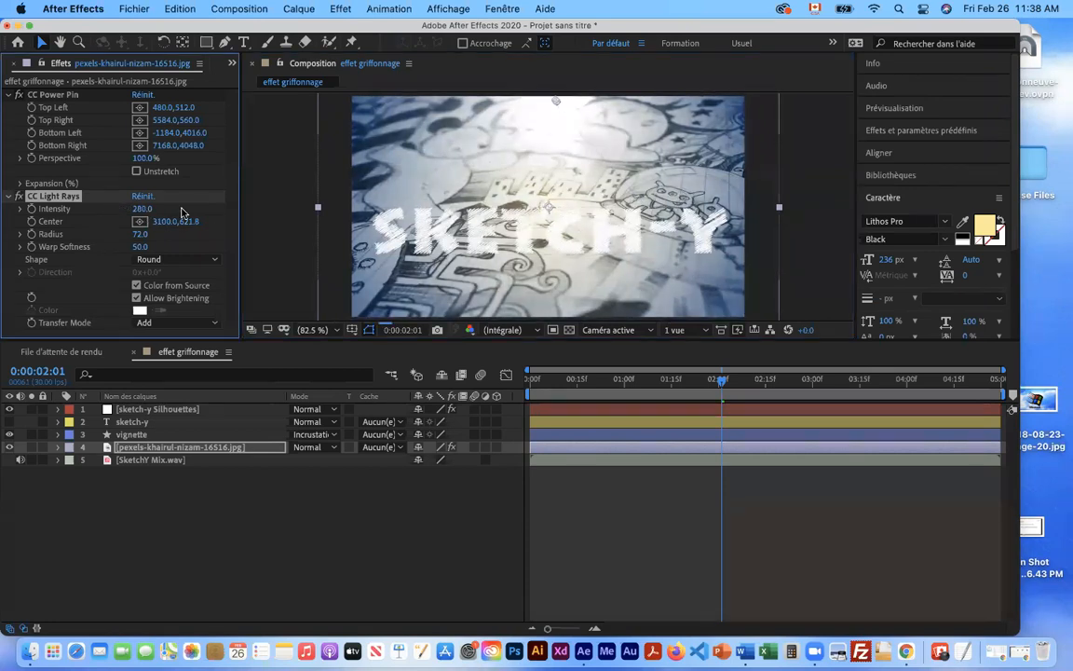
drag(132, 209, 122, 209)
drag(139, 209, 130, 210)
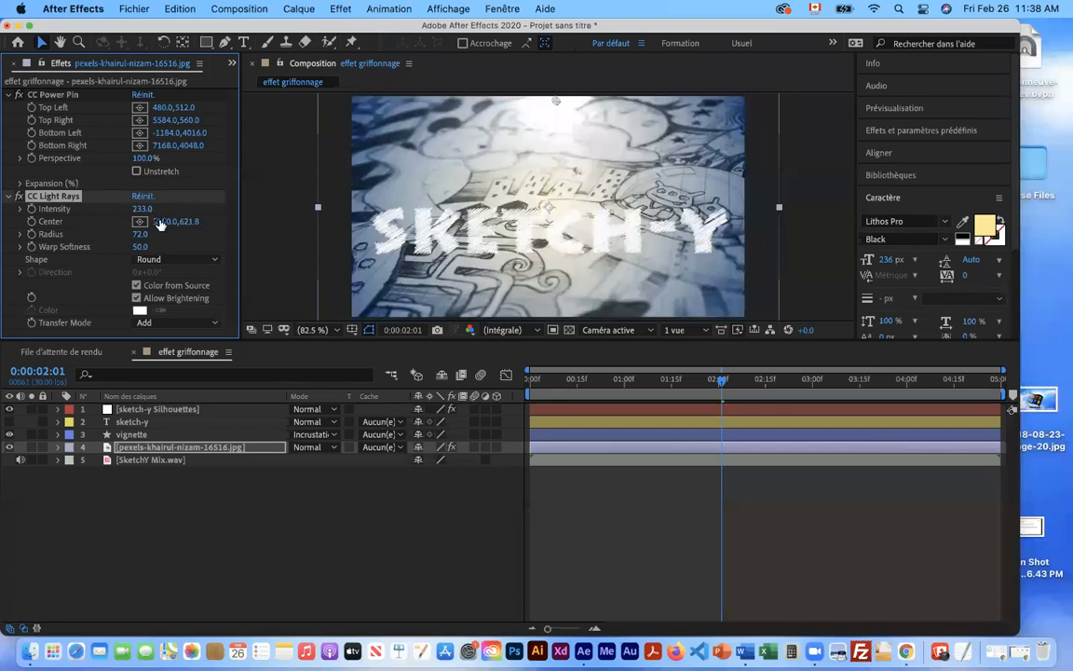
drag(138, 210, 133, 210)
mouse_move(556, 101)
mouse_down()
mouse_move(538, 110)
mouse_move(549, 105)
mouse_up()
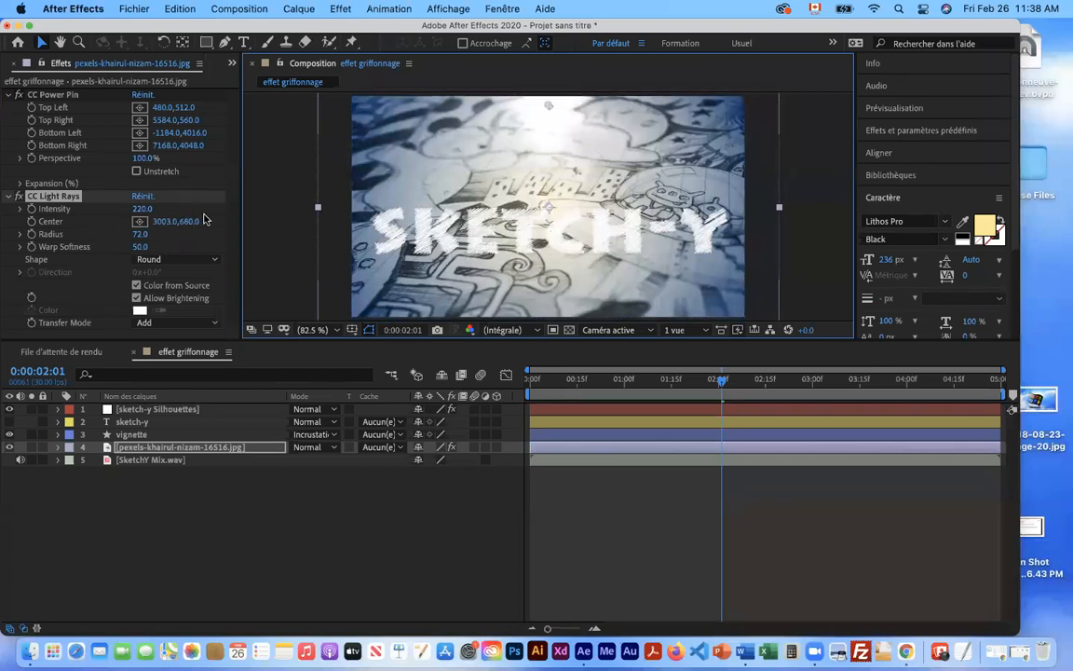
click(137, 222)
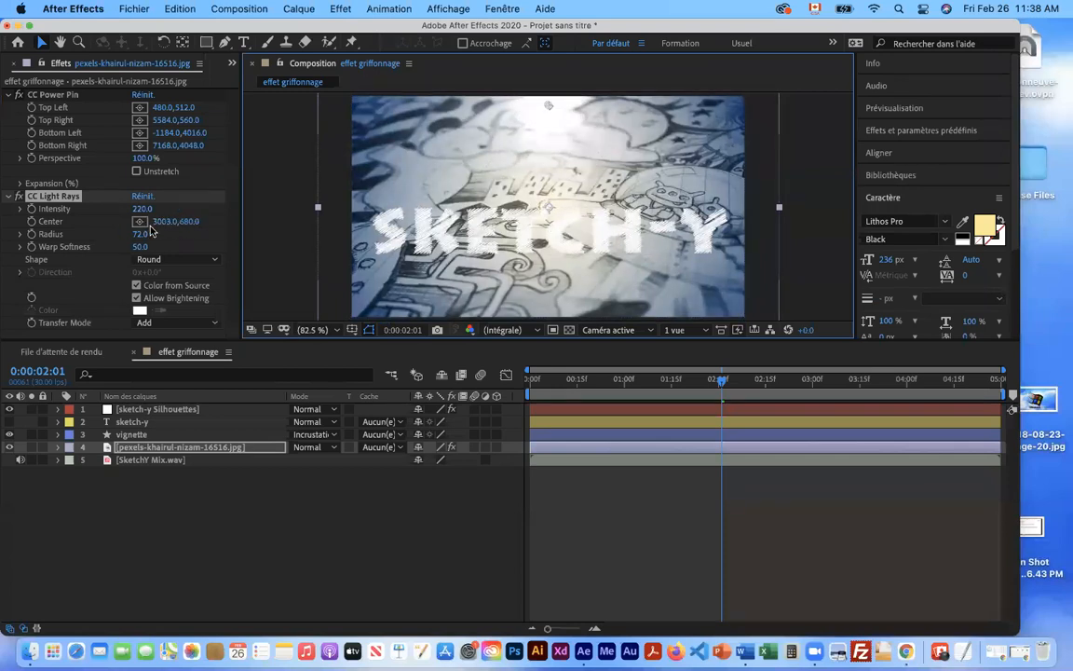
click(548, 106)
drag(549, 104, 553, 104)
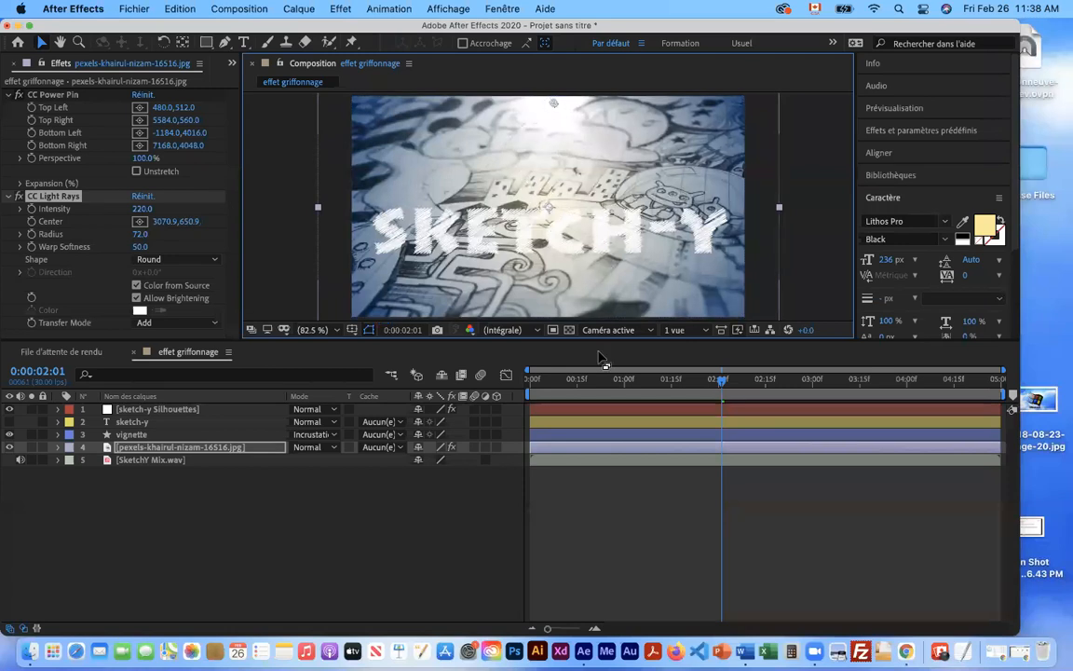
click(368, 510)
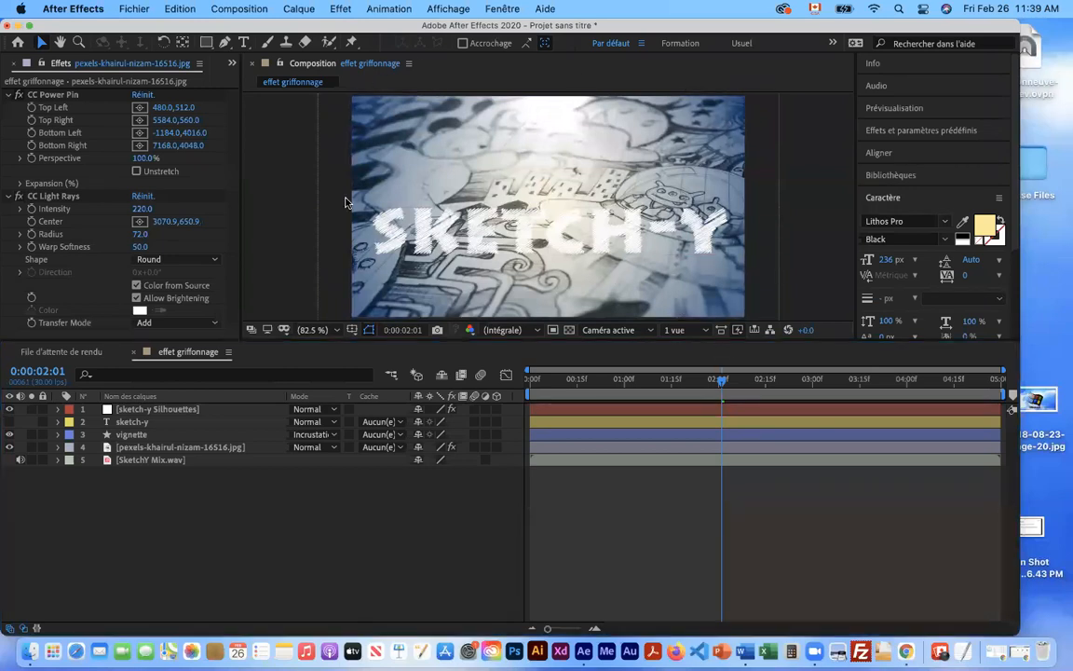
Duplicate the sketch-y Silhouettes layer and delete one of the two copies
click(146, 452)
click(131, 421)
click(187, 411)
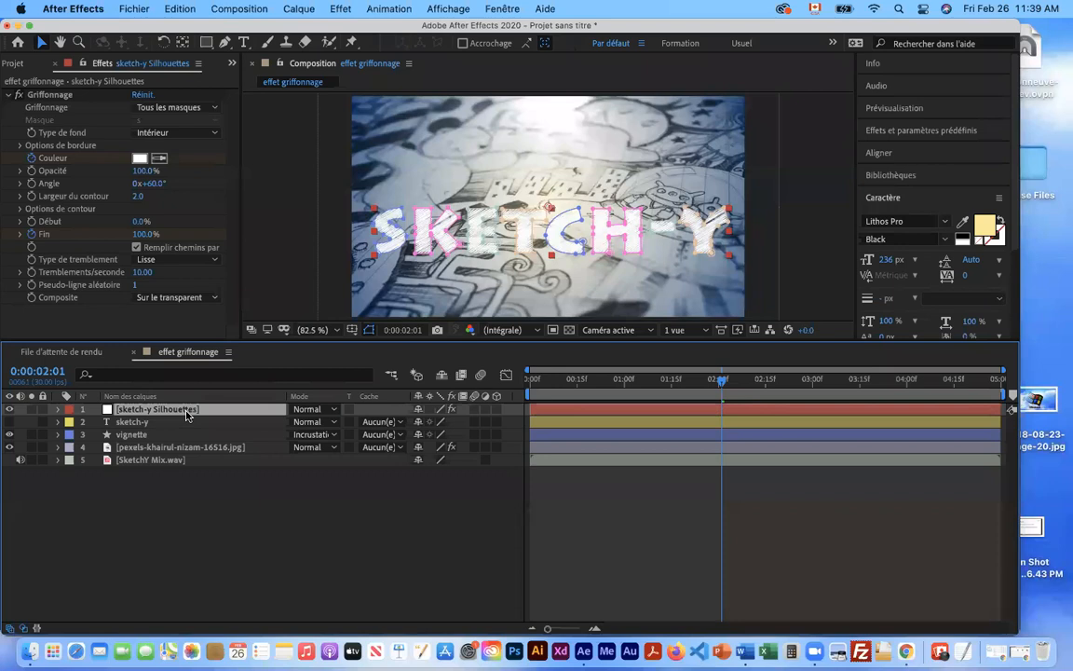
key(super+d)
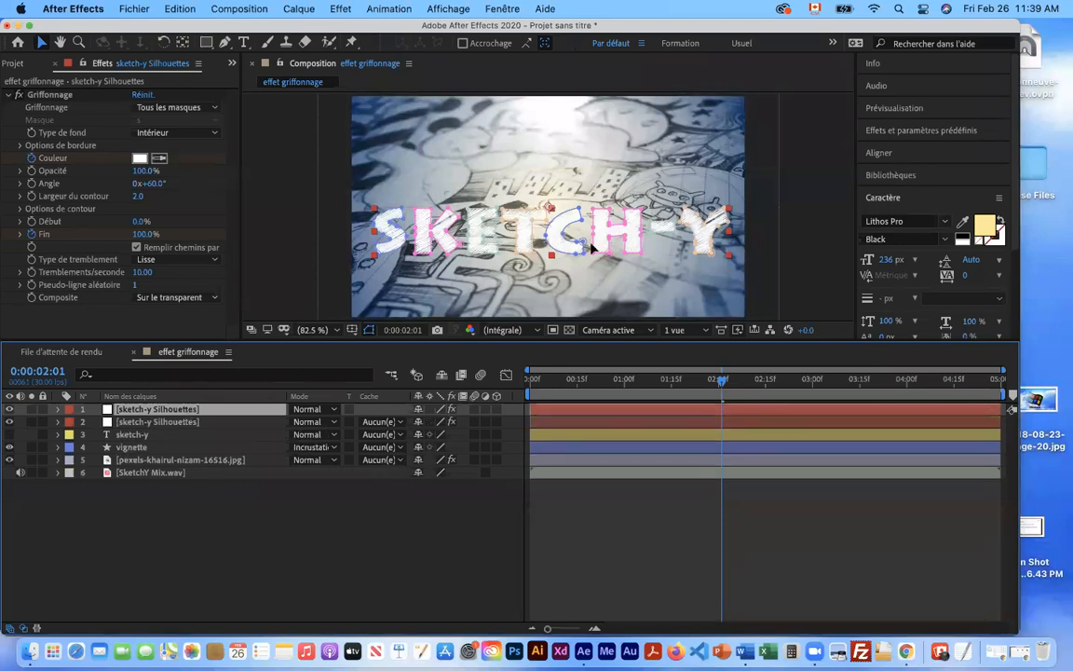
click(149, 428)
key(Delete)
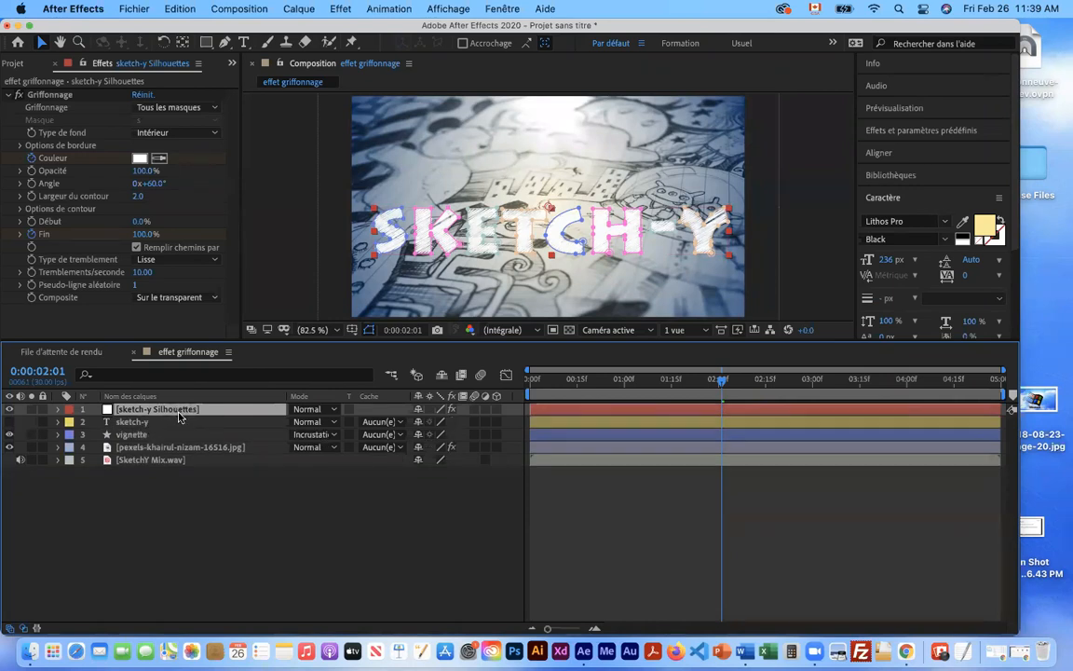
Scrub through the title animation up to 0:00:02:16
mouse_move(649, 379)
mouse_down()
mouse_move(618, 380)
mouse_move(768, 387)
mouse_up()
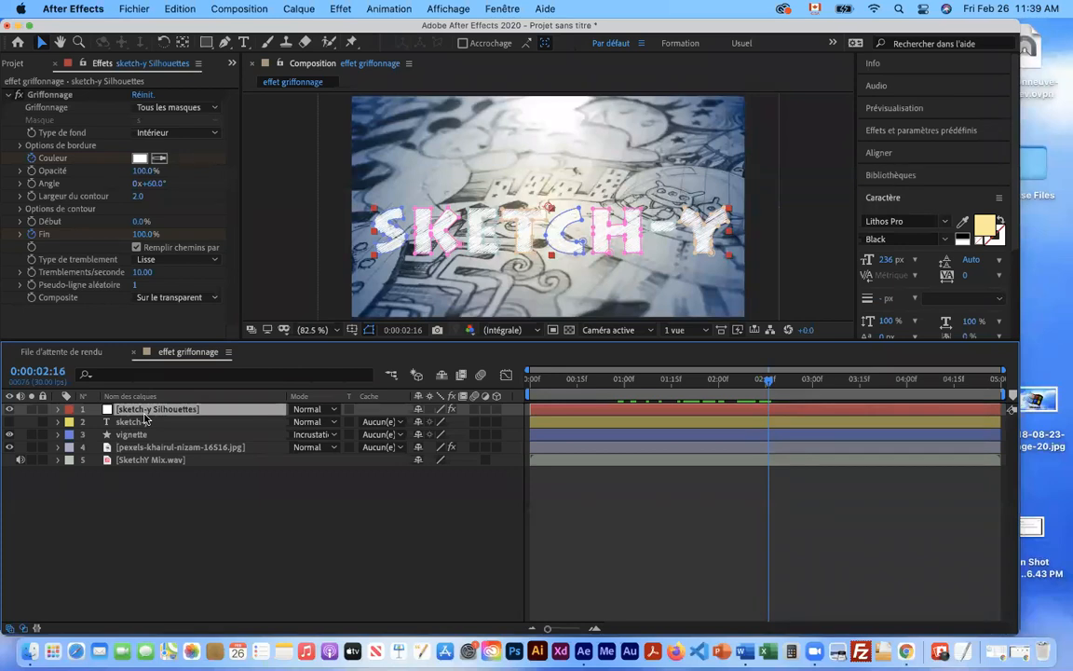
Duplicate the sketch-y Silhouettes layer and flip the upper copy vertically
key(super+d)
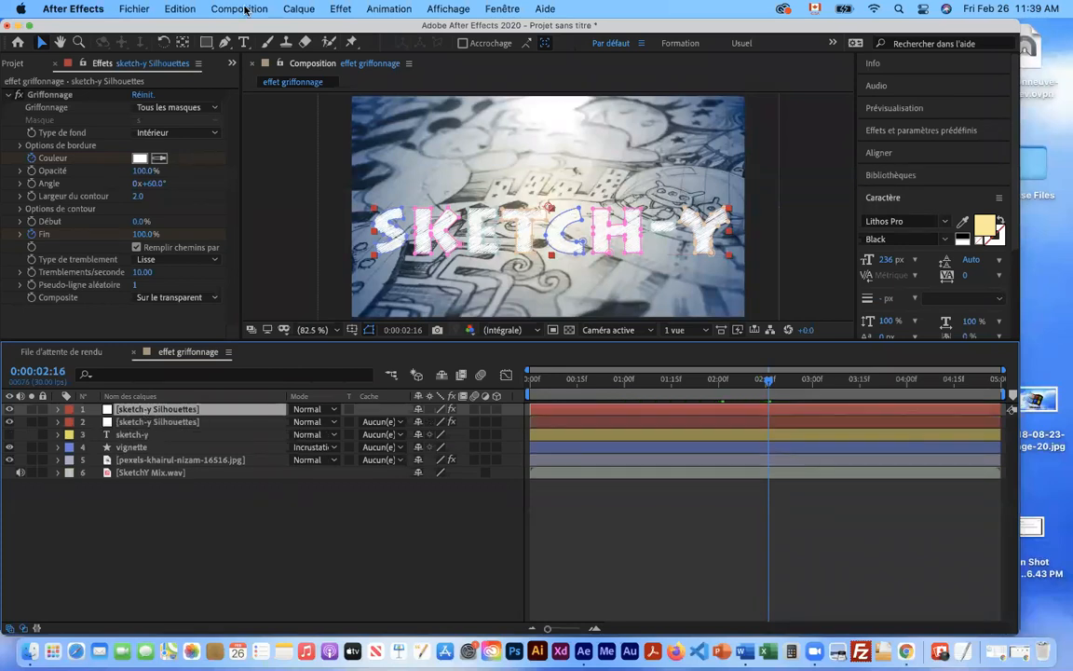
click(298, 9)
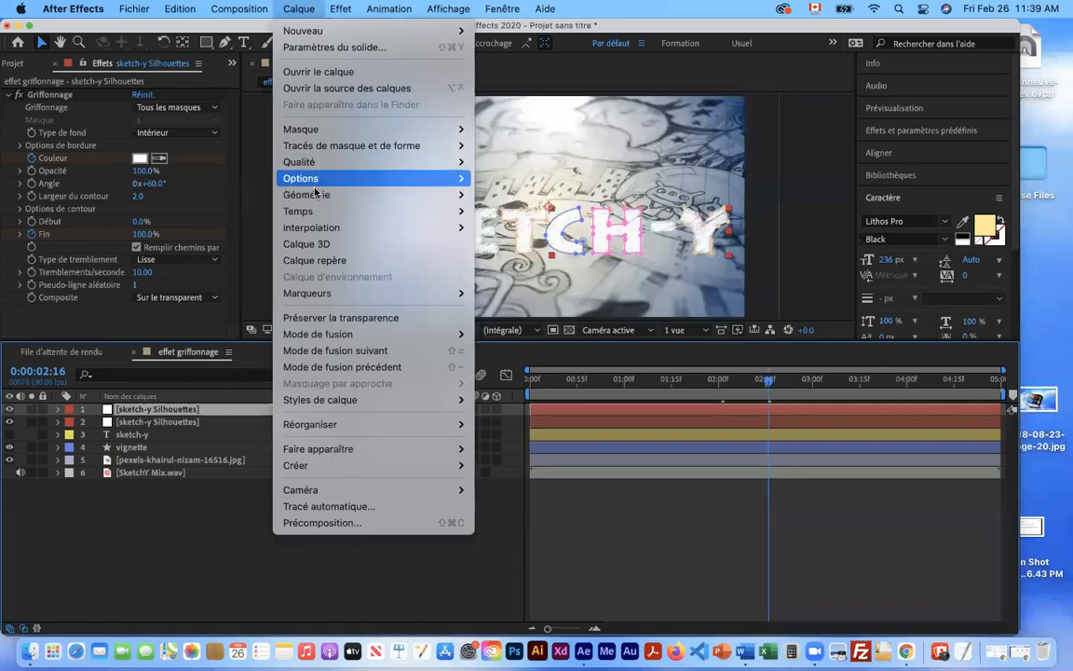
mouse_move(317, 195)
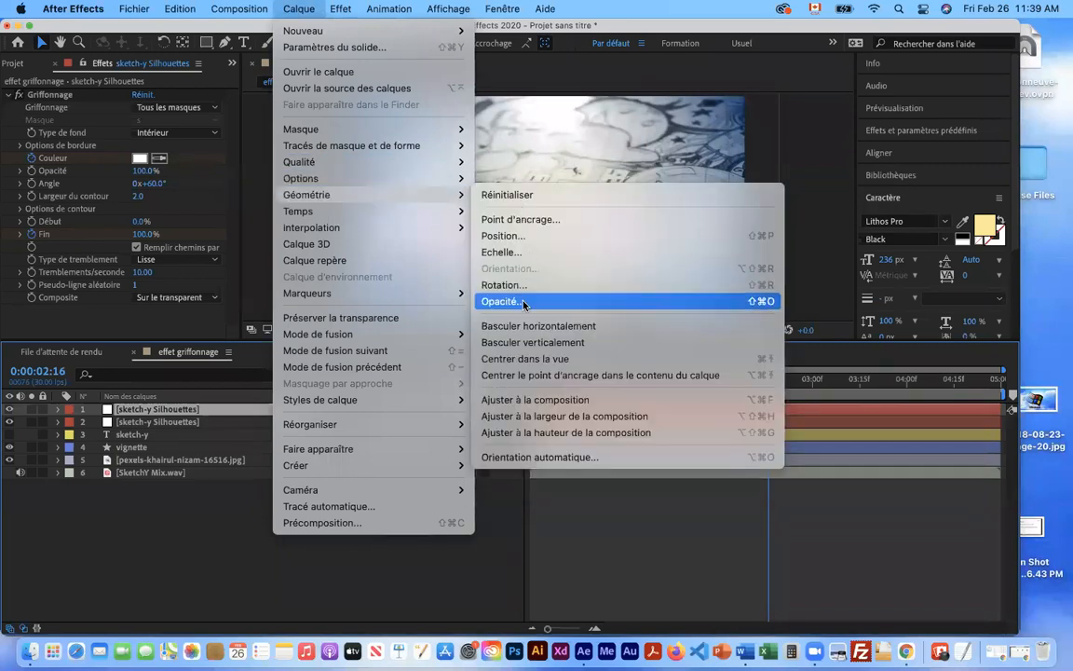
click(543, 343)
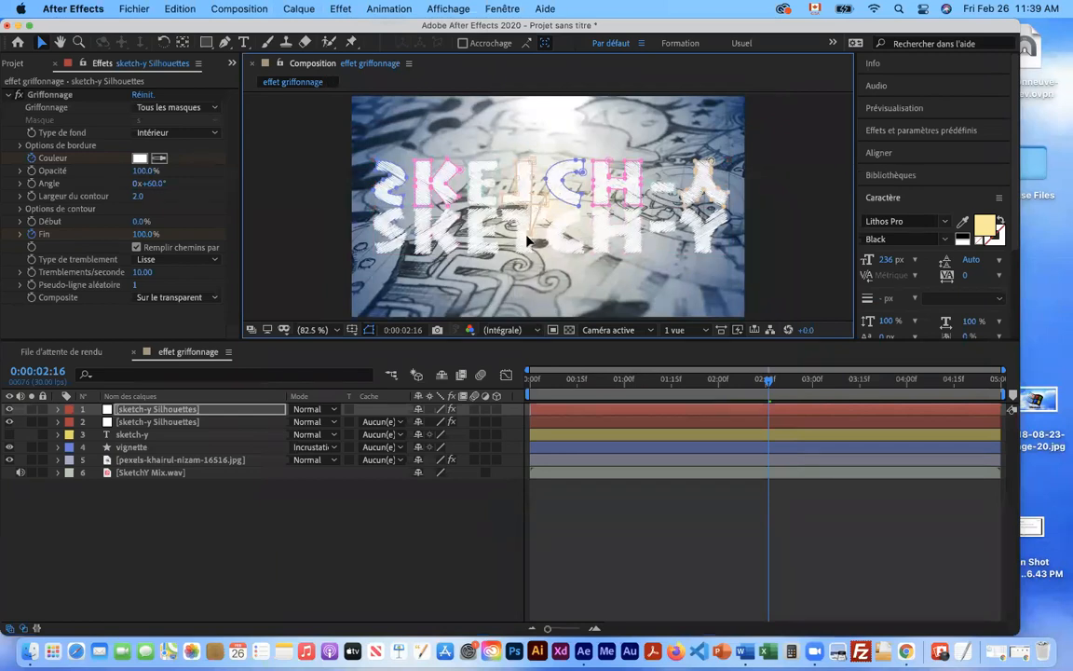
key(super+z)
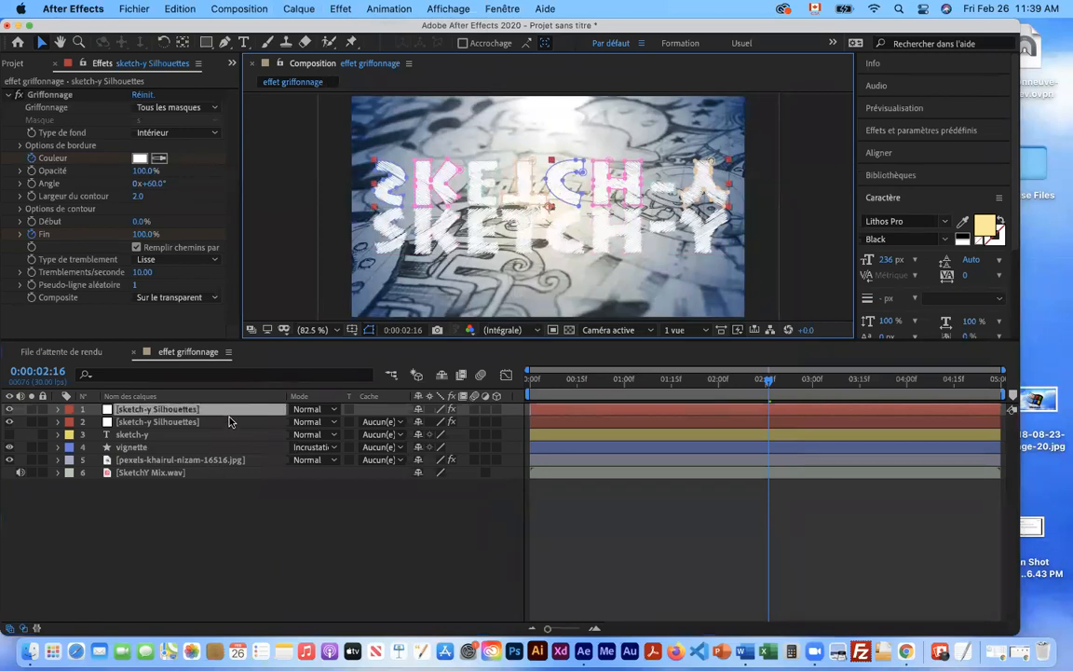
Move the flipped title copy below the original title, to position 640, 648
key(p)
drag(445, 421, 660, 422)
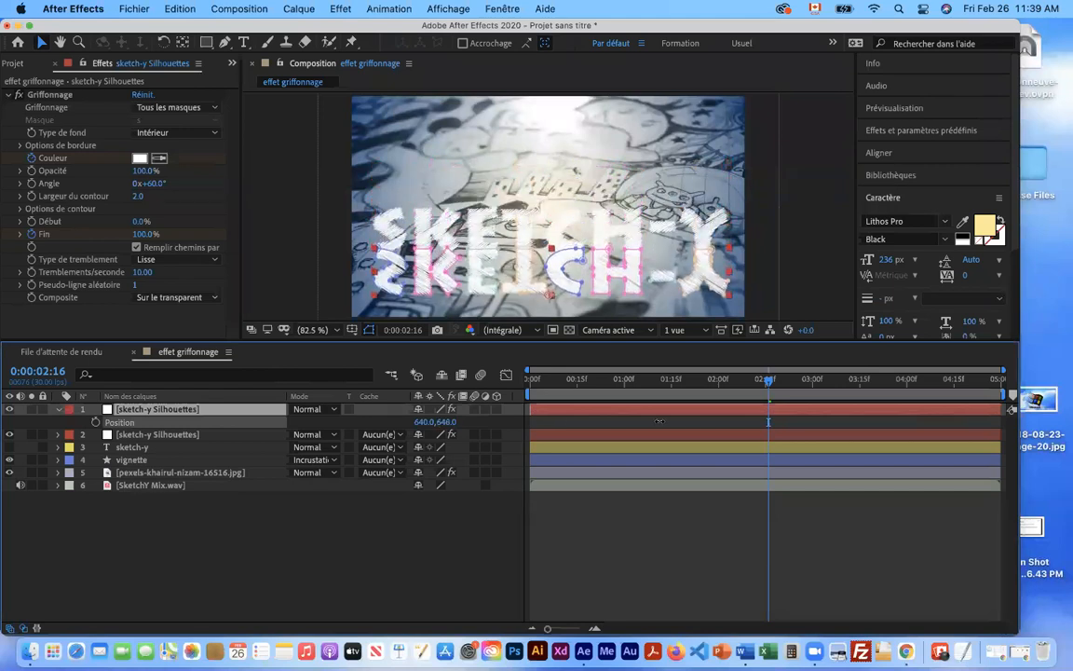
key(Return)
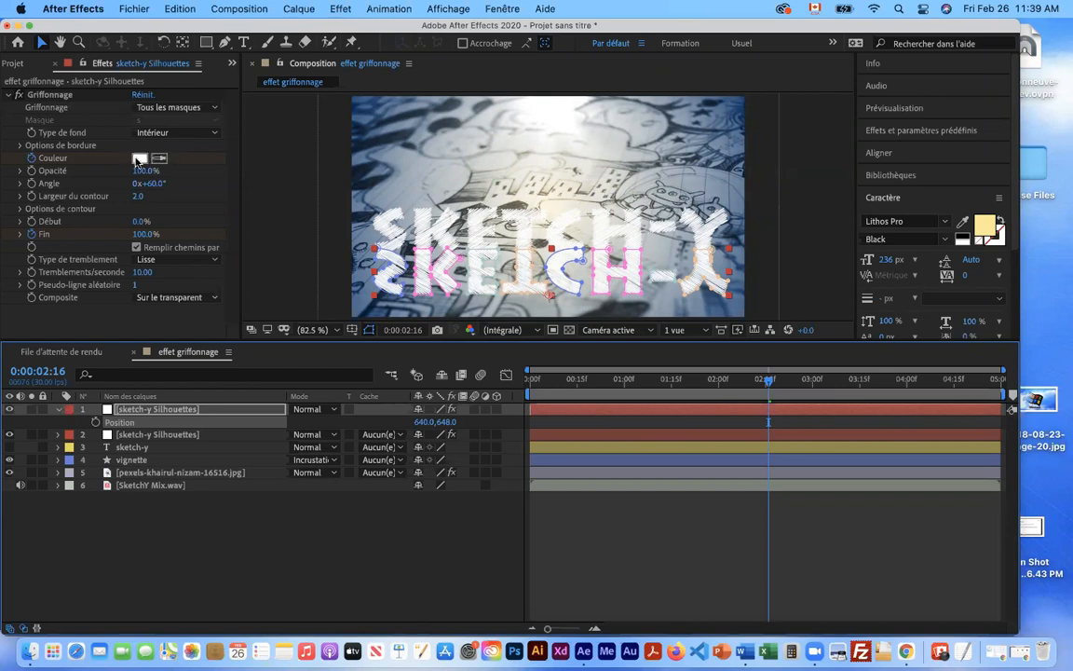
Set the flipped copy's Griffonnage colour to a dark tone sampled from the background image
click(139, 158)
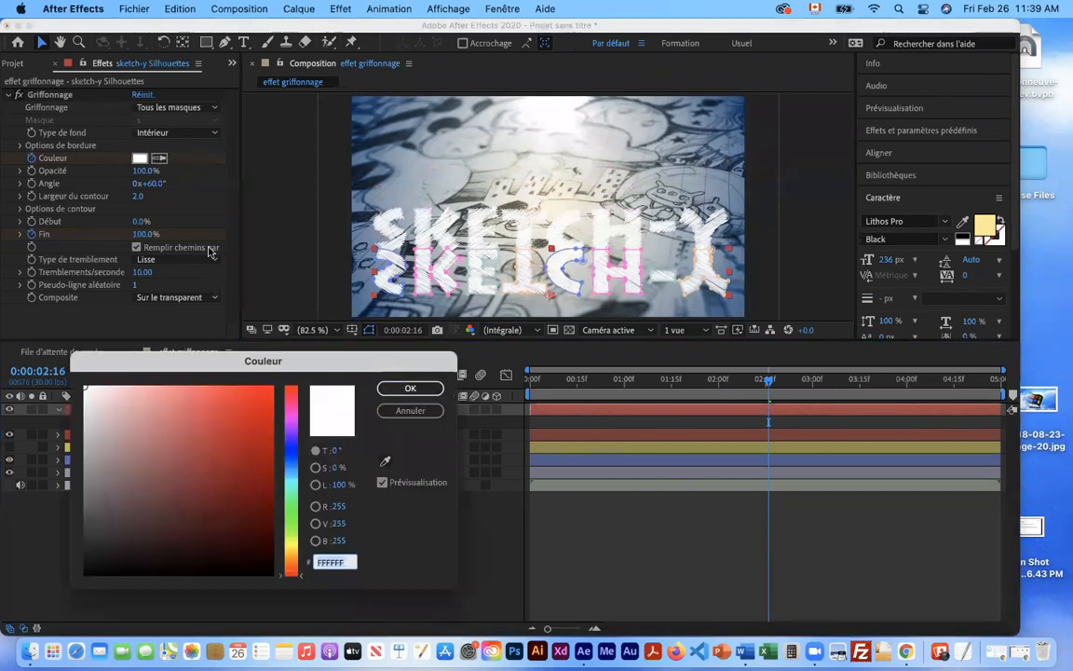
click(409, 387)
click(159, 158)
click(363, 182)
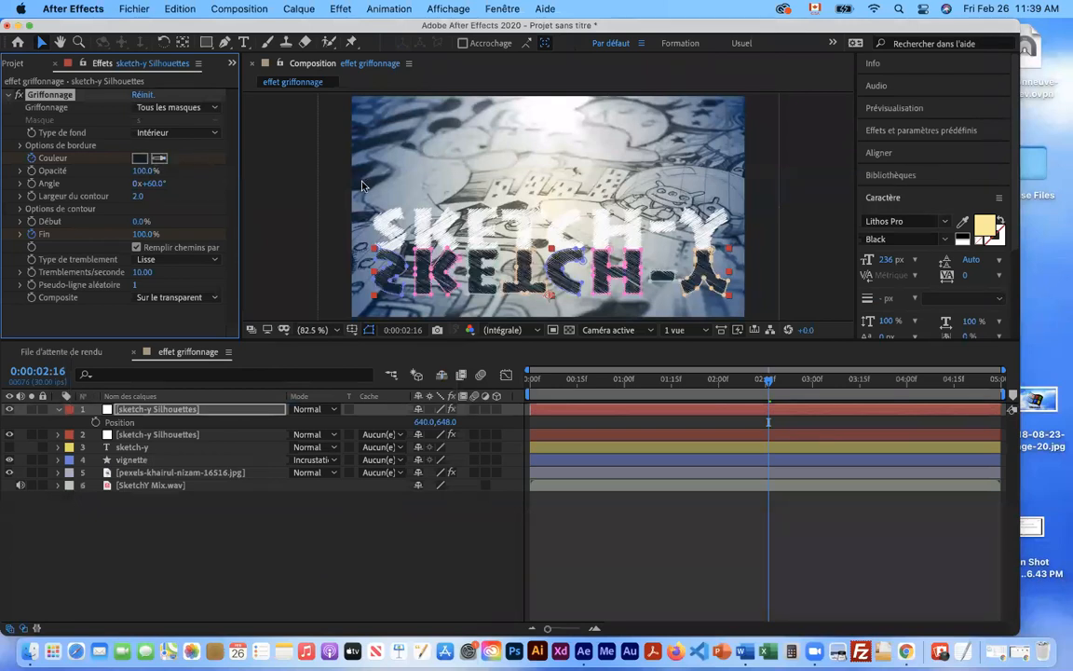
Set the flipped copy's blending mode to Produit and its opacity to 25%
click(334, 410)
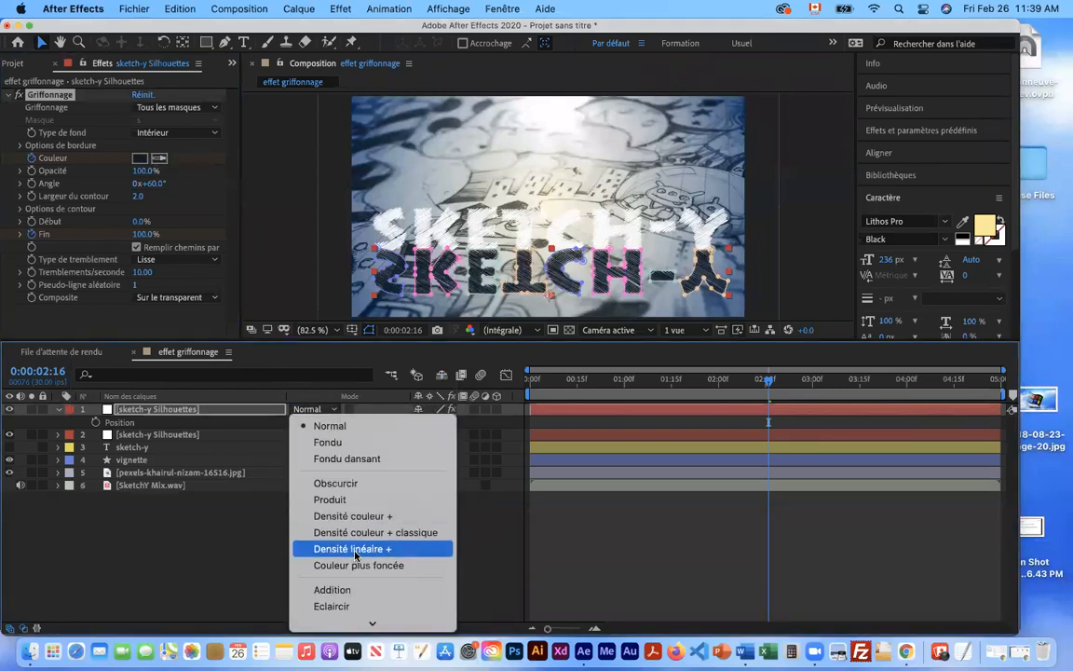
click(349, 402)
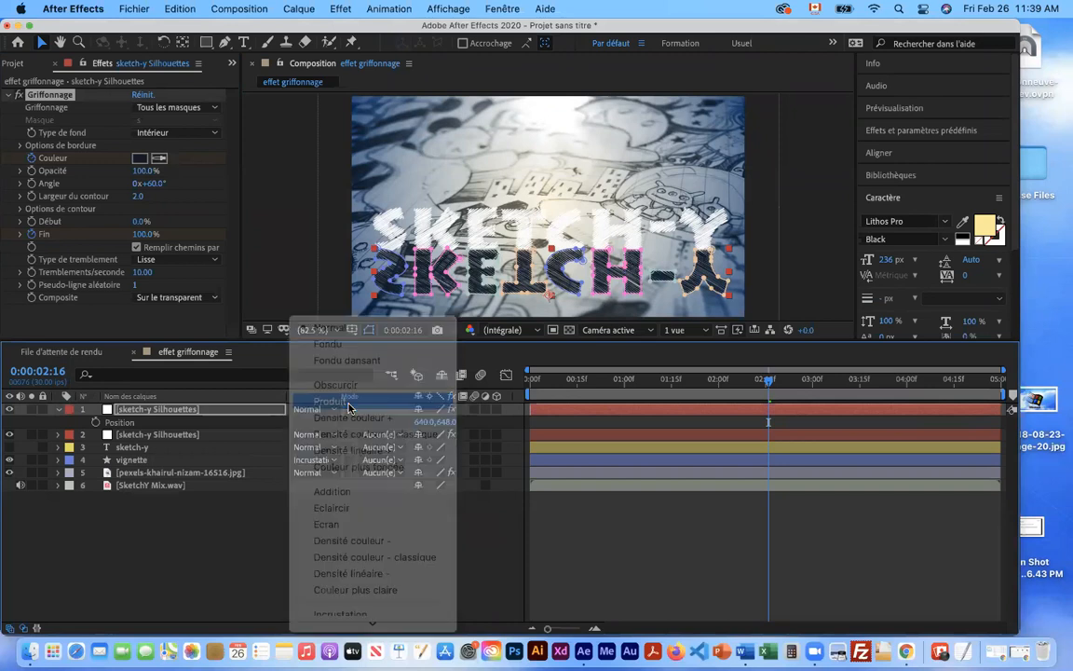
key(t)
drag(424, 422, 366, 420)
click(426, 538)
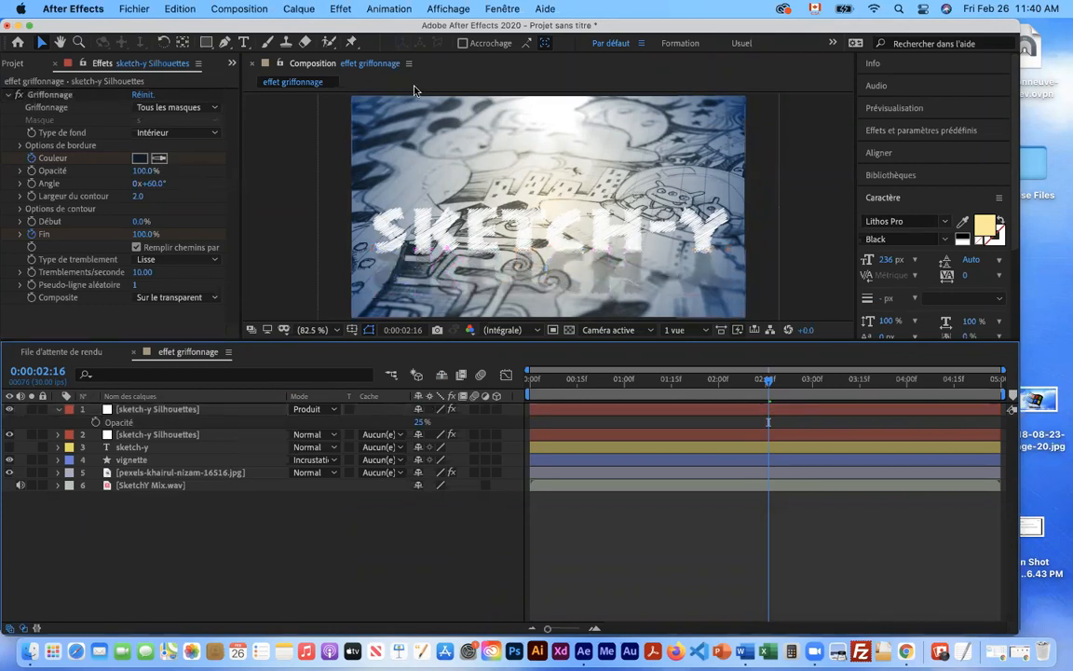
Apply the CC Power Pin distortion effect to the flipped sketch-y Silhouettes copy
click(340, 9)
click(211, 393)
click(184, 412)
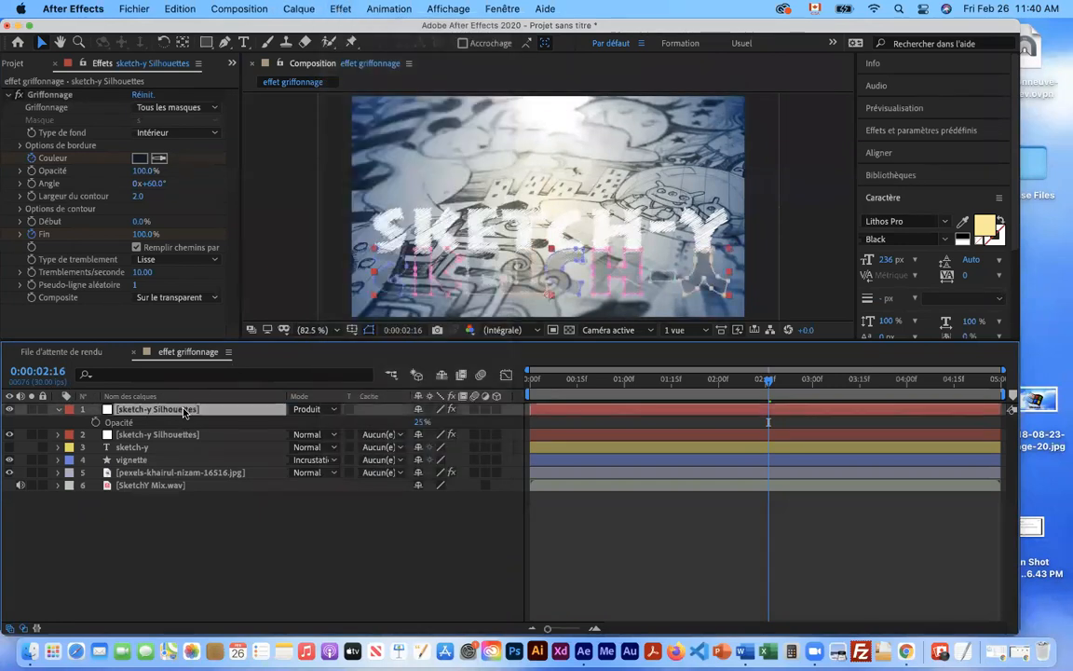
click(340, 9)
mouse_move(368, 174)
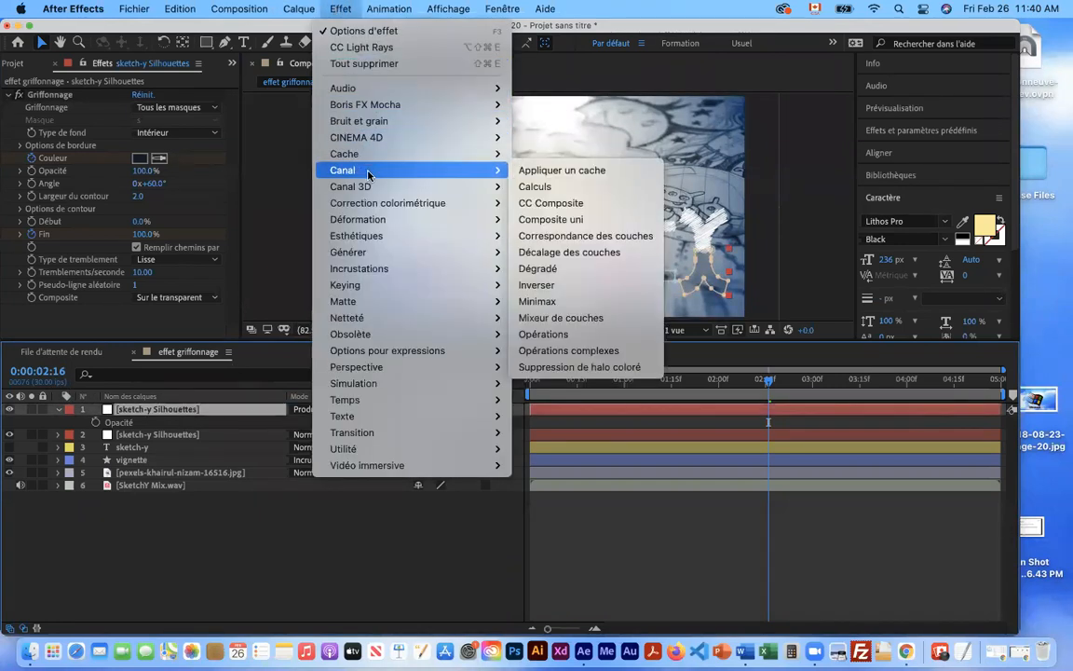
mouse_move(404, 219)
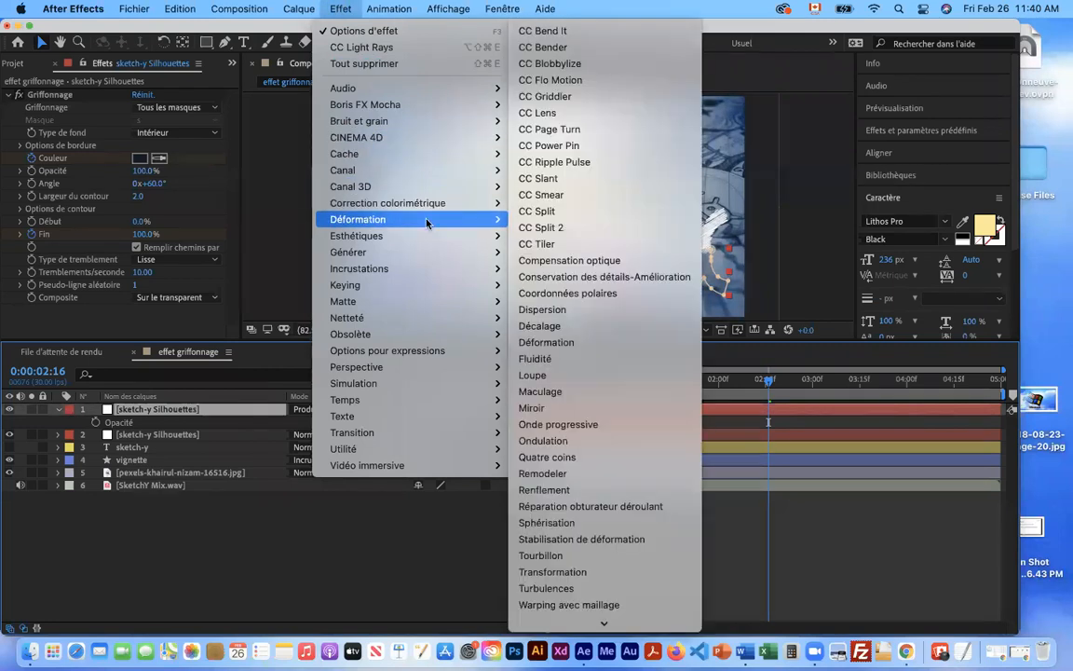
click(564, 145)
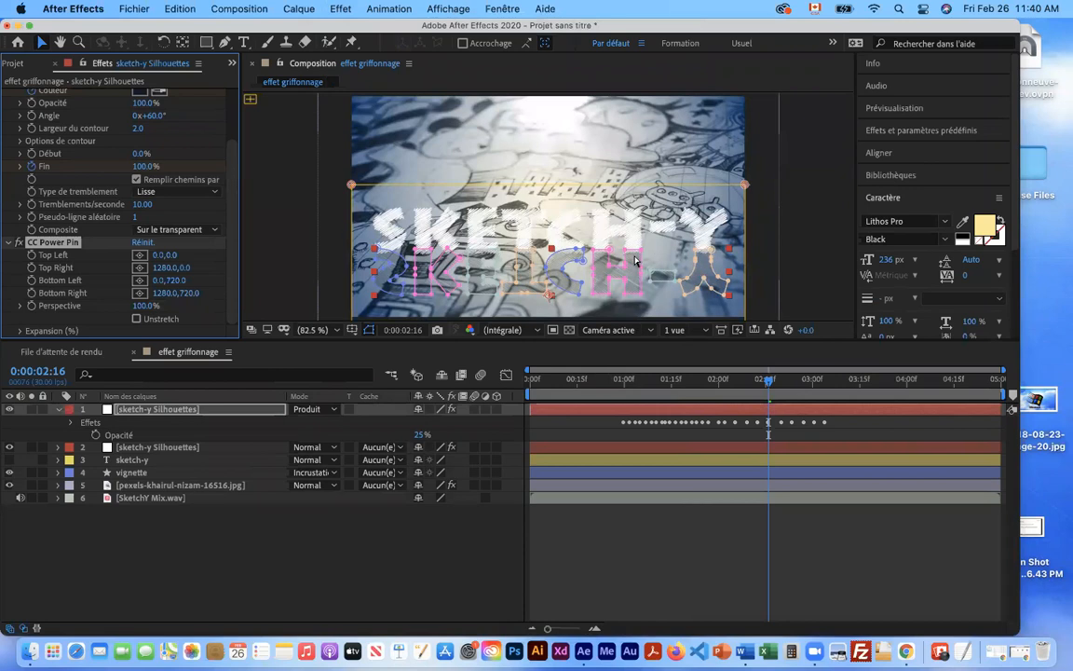
Pull the CC Power Pin's Bottom Right corner to about 1180, 720 and Bottom Left to about 160, 716
key(comma)
key(comma)
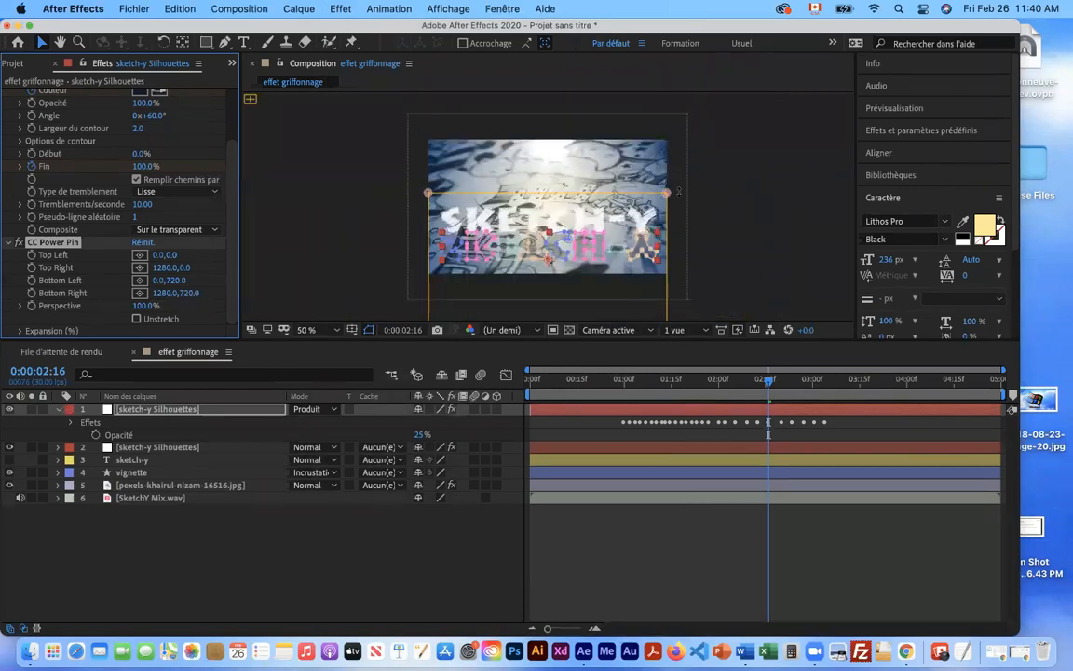
drag(666, 194, 650, 195)
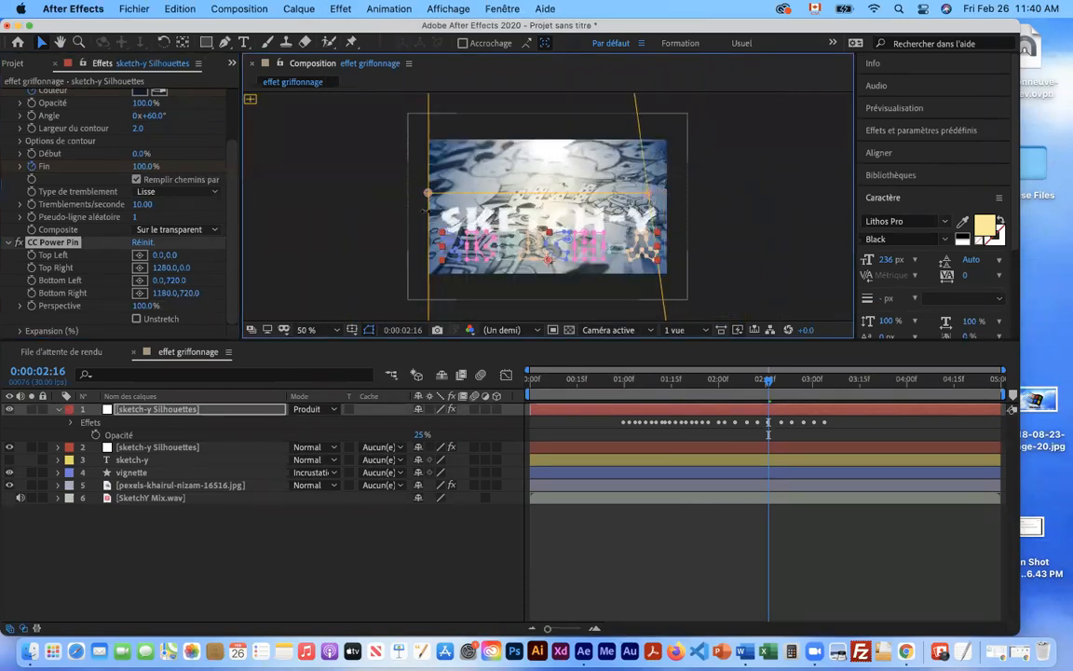
drag(428, 193, 458, 194)
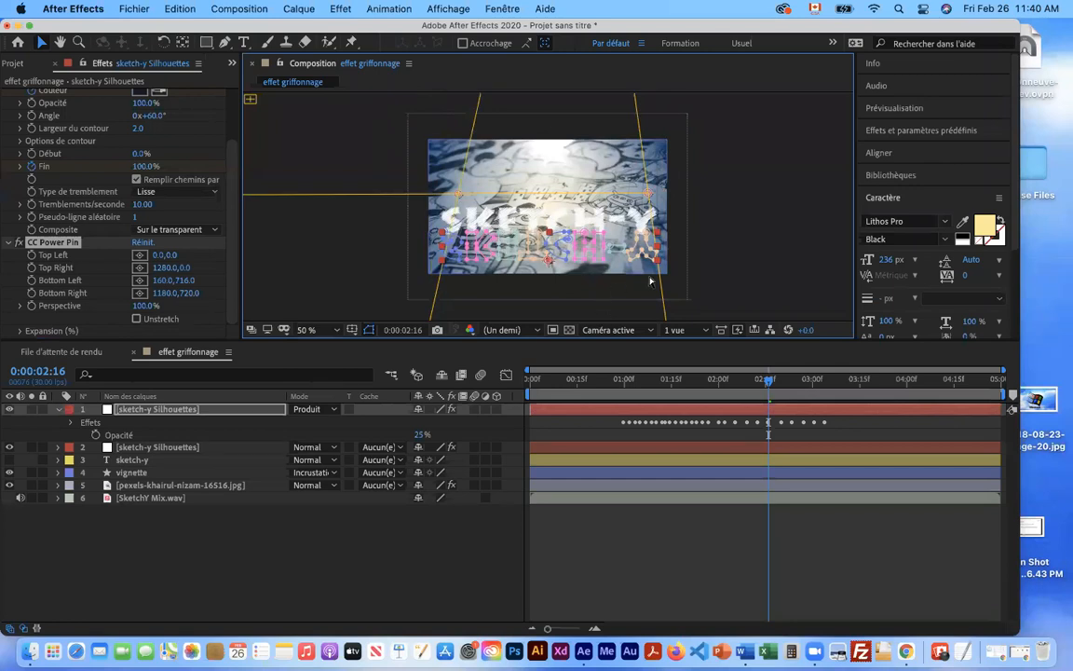
Widen the CC Power Pin's Top Left corner to about -176, 32 and Top Right to about 1520, 8
key(comma)
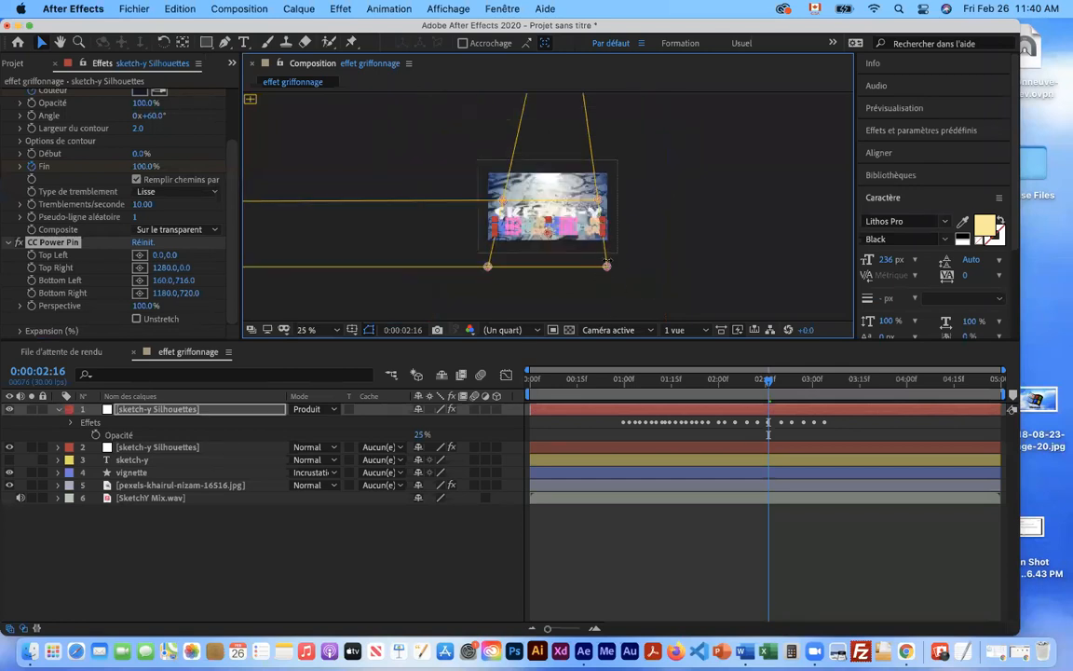
drag(607, 269, 623, 268)
drag(485, 270, 469, 268)
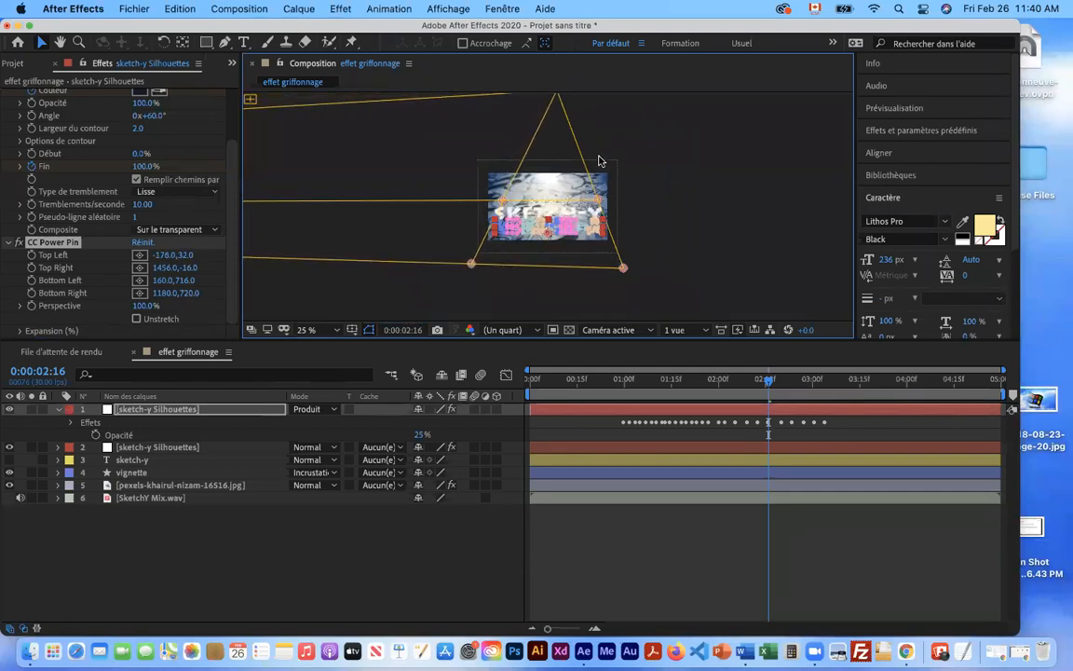
drag(629, 272, 631, 270)
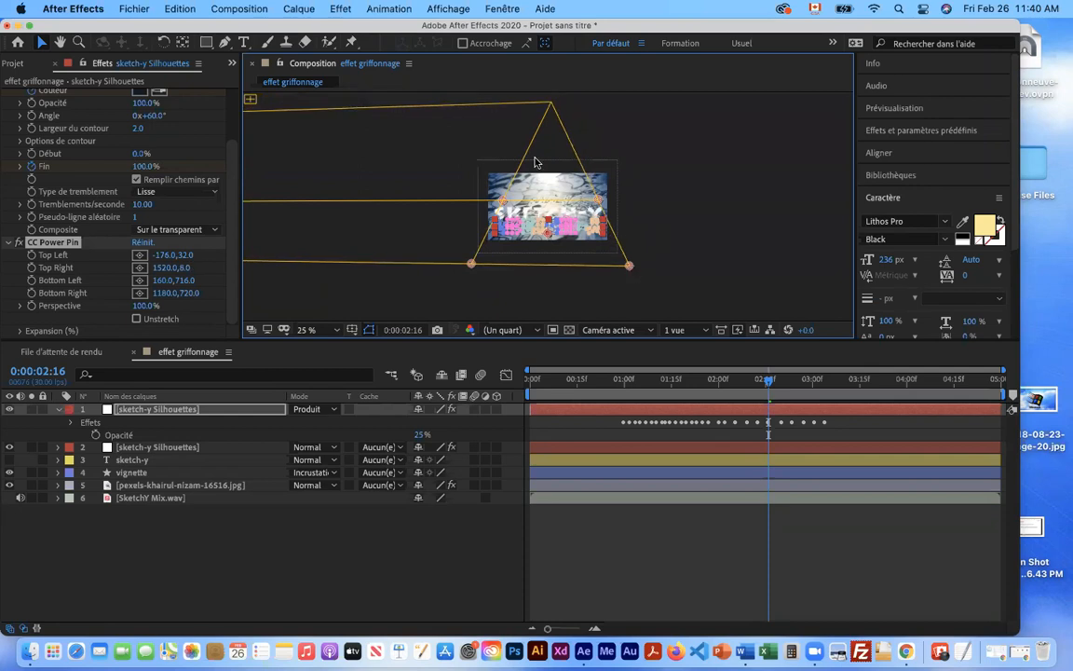
click(587, 305)
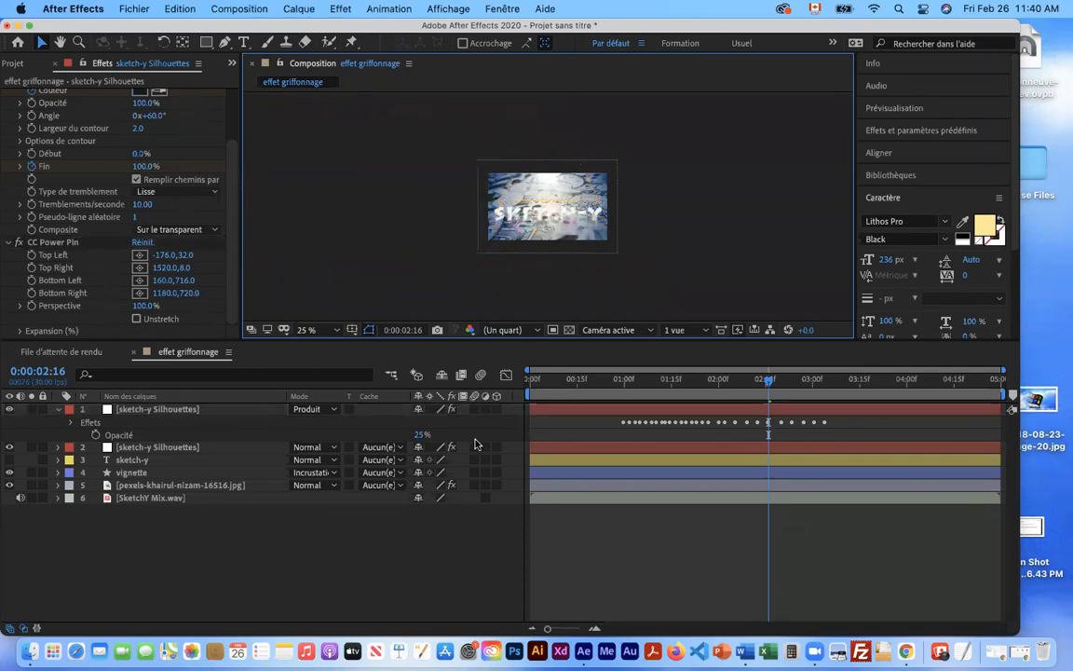
click(306, 329)
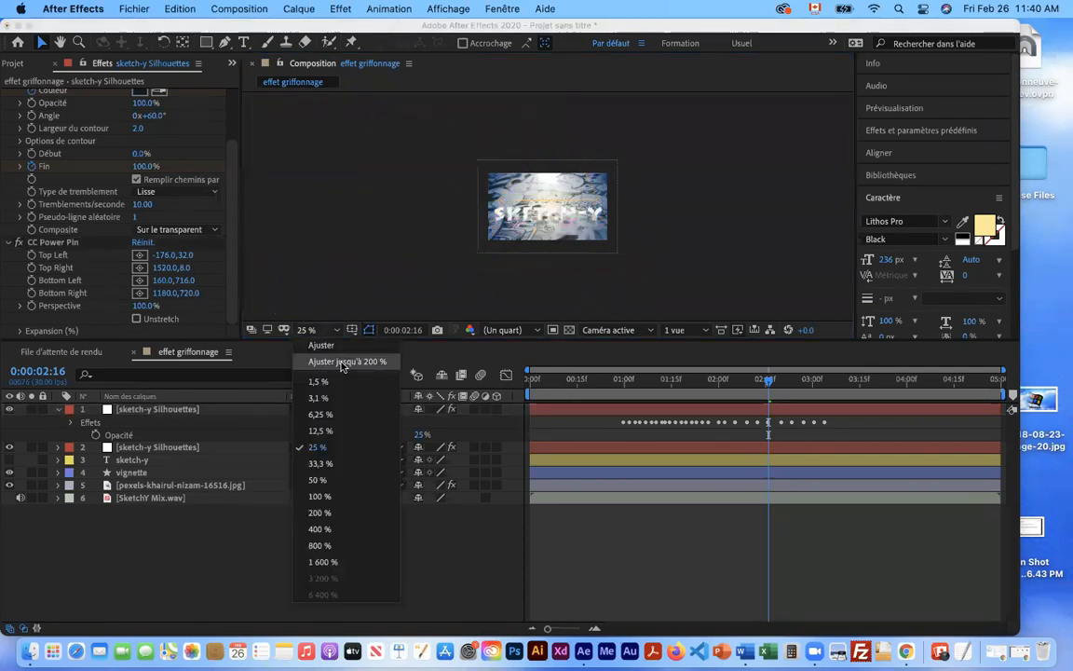
click(337, 362)
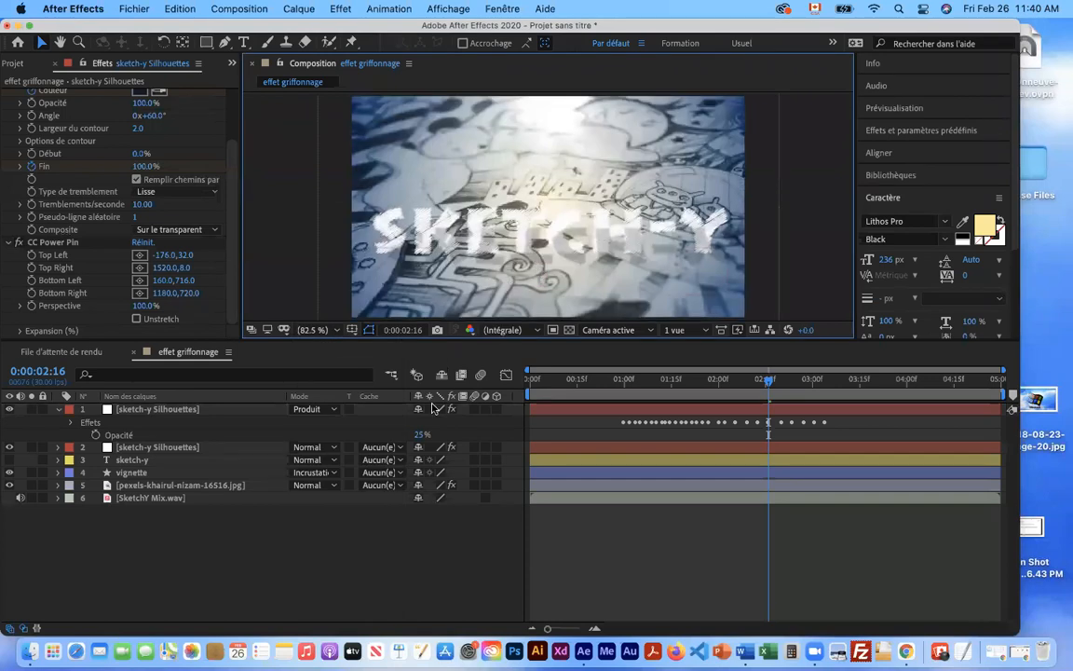
Move the distorted shadow copy to position 620, 731 beneath the title
click(196, 414)
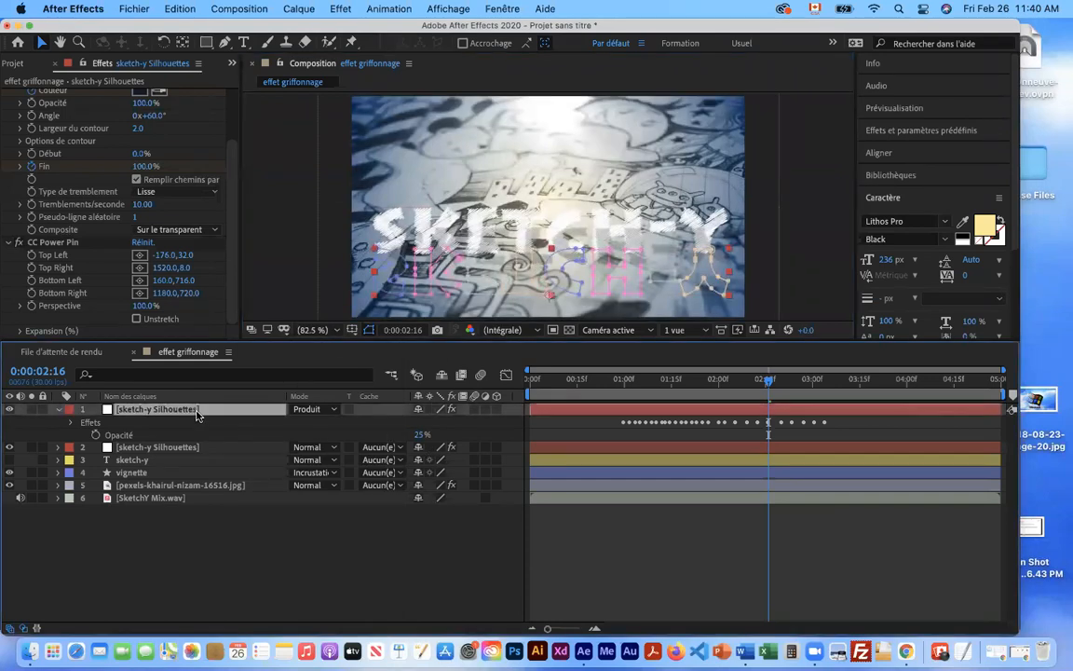
key(p)
drag(484, 421, 514, 421)
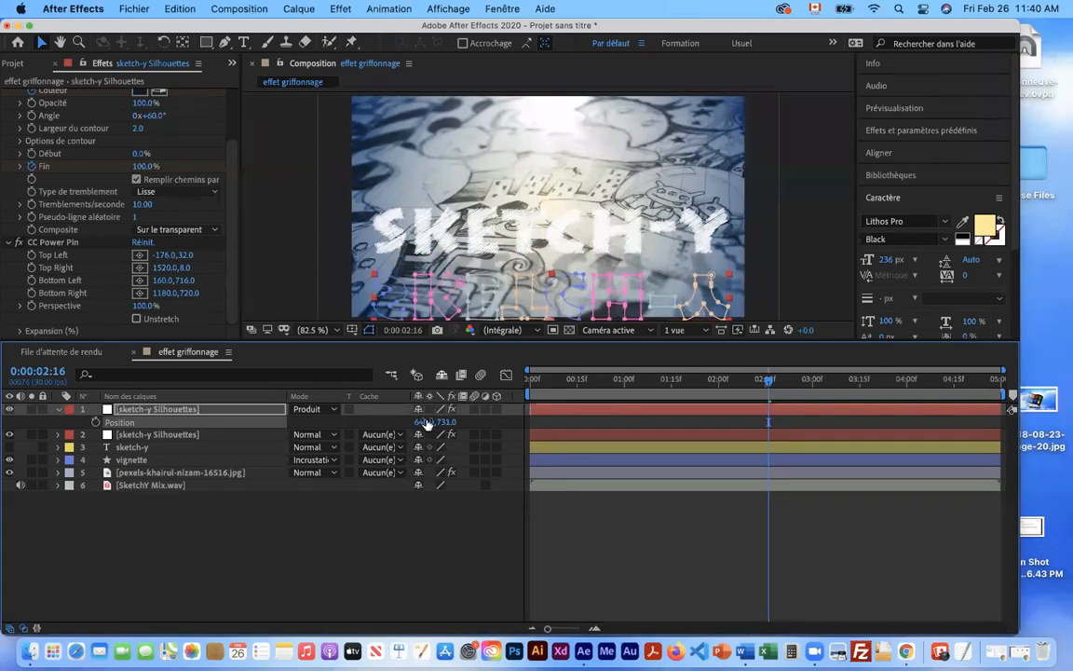
drag(410, 420, 403, 422)
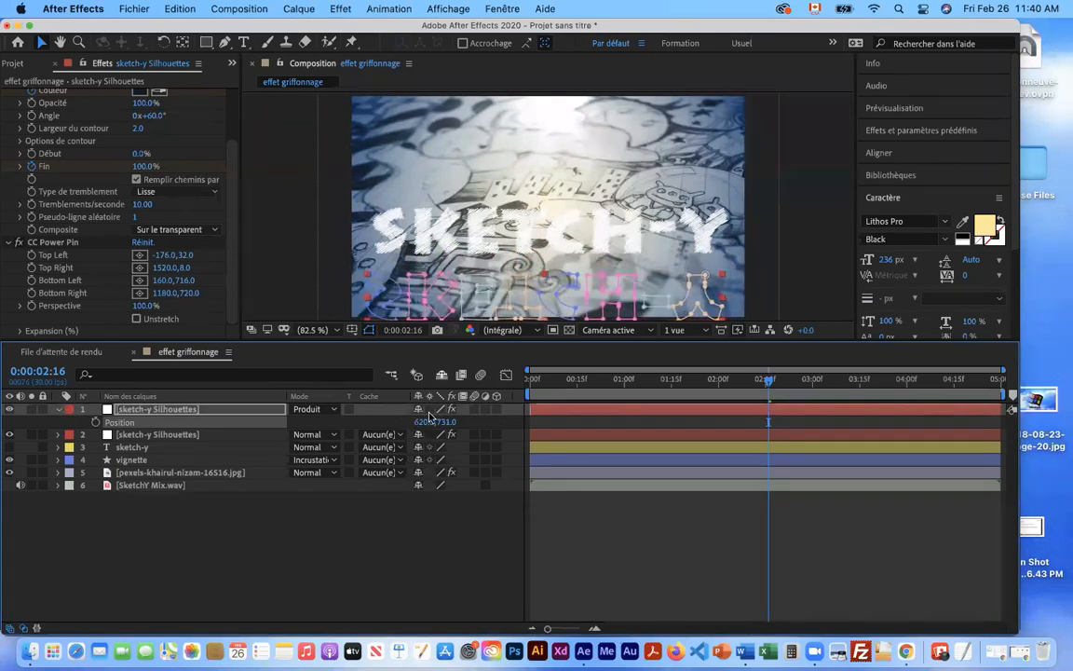